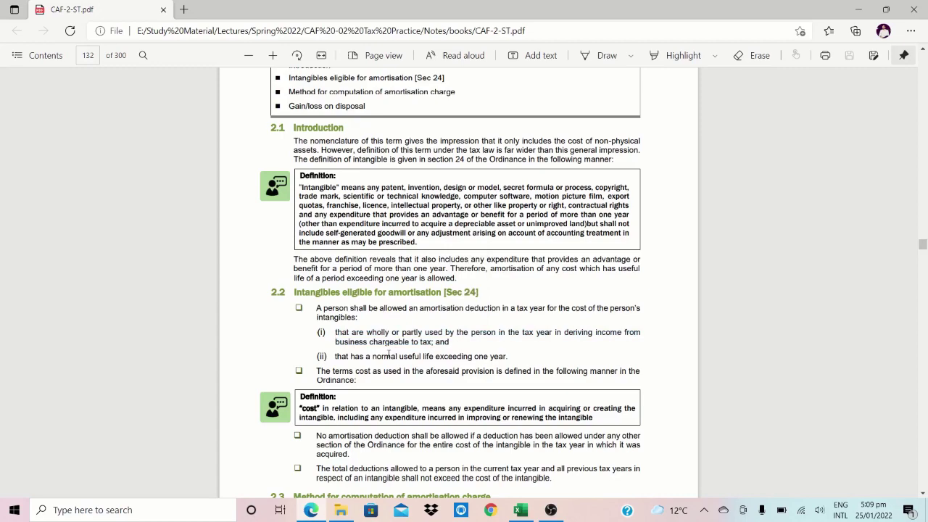
- Select the clause on a normal useful life exceeding one year under section 2.2 of the PDF
{"action": "left_click_drag", "start_coordinate": [509, 356], "coordinate": [332, 360]}
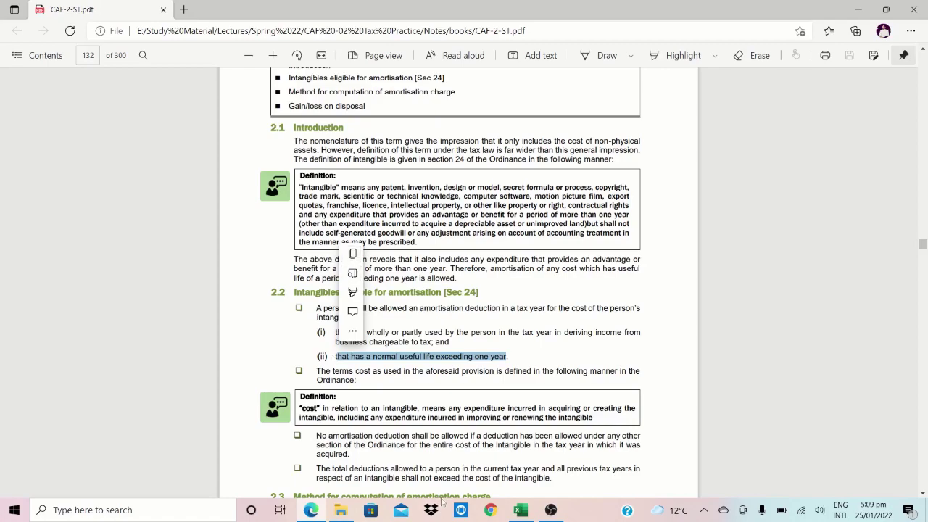
{"action": "left_click", "coordinate": [476, 521]}
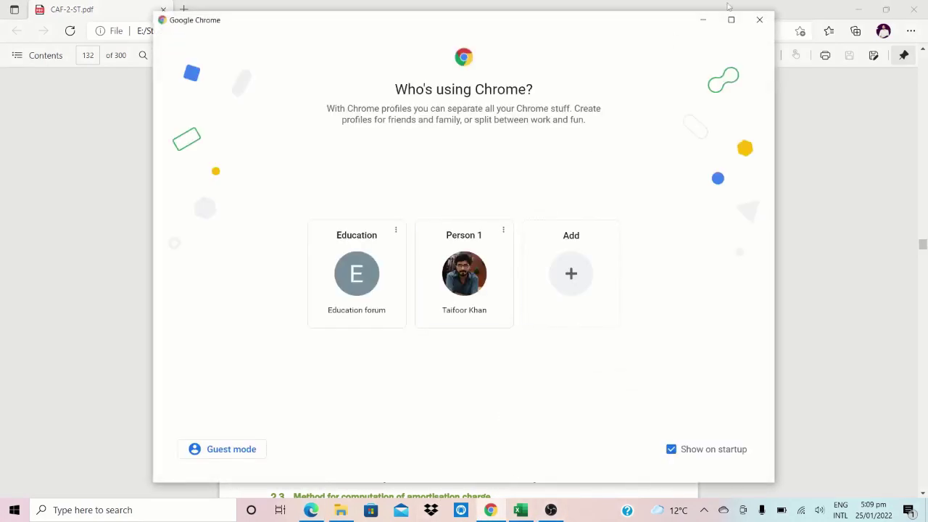
{"action": "left_click", "coordinate": [762, 25]}
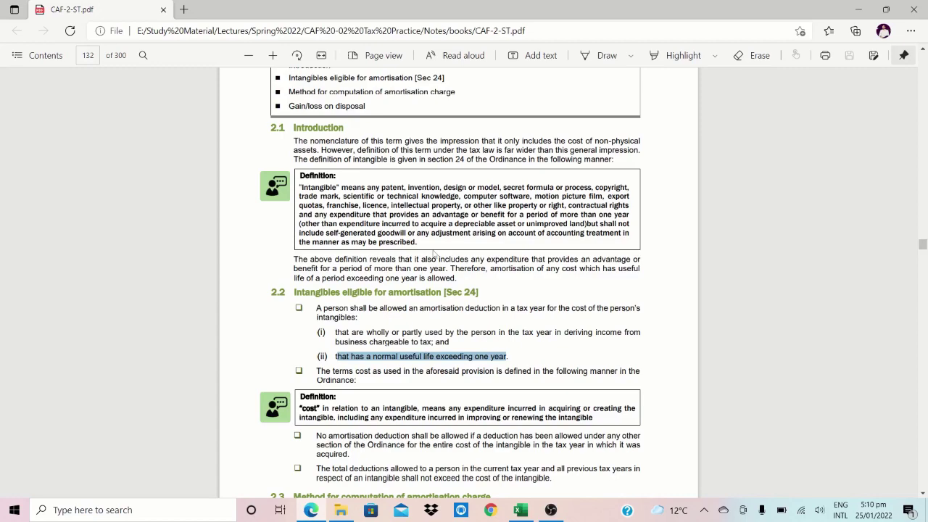
- Switch to the Excel workbook and enter the heading "Intangible Assets" in cell E96 of the Business Part 2 sheet
{"action": "left_click", "coordinate": [520, 510]}
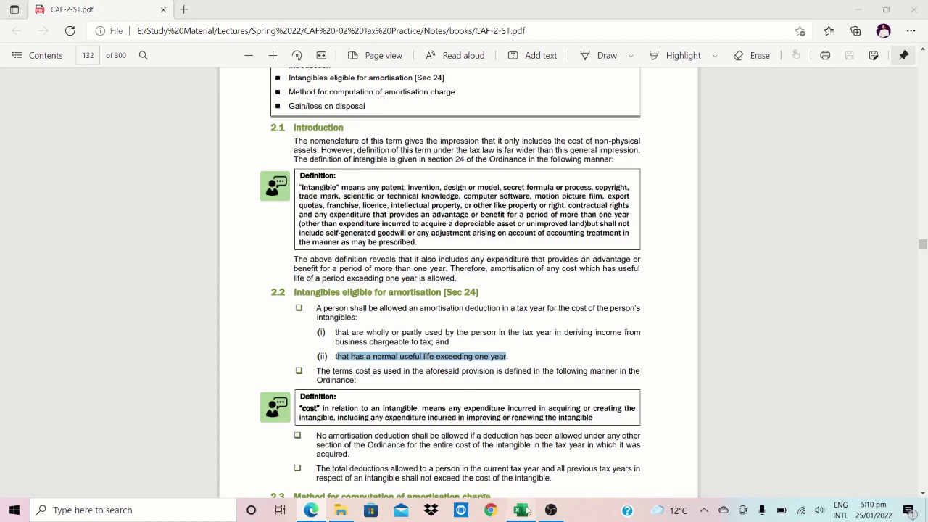
{"action": "left_click", "coordinate": [103, 395]}
{"action": "key", "text": "Right"}
{"action": "key", "text": "Right"}
{"action": "key", "text": "Down"}
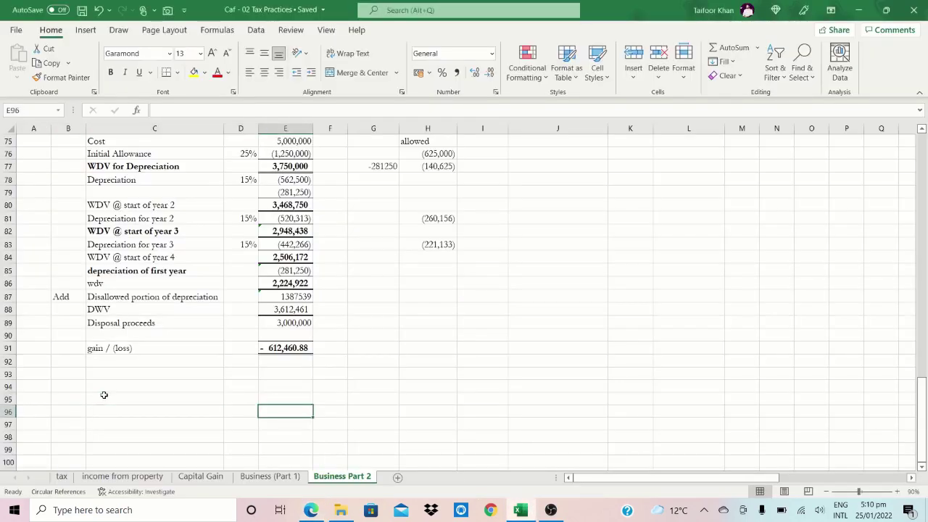
{"action": "type", "text": "Intangi"}
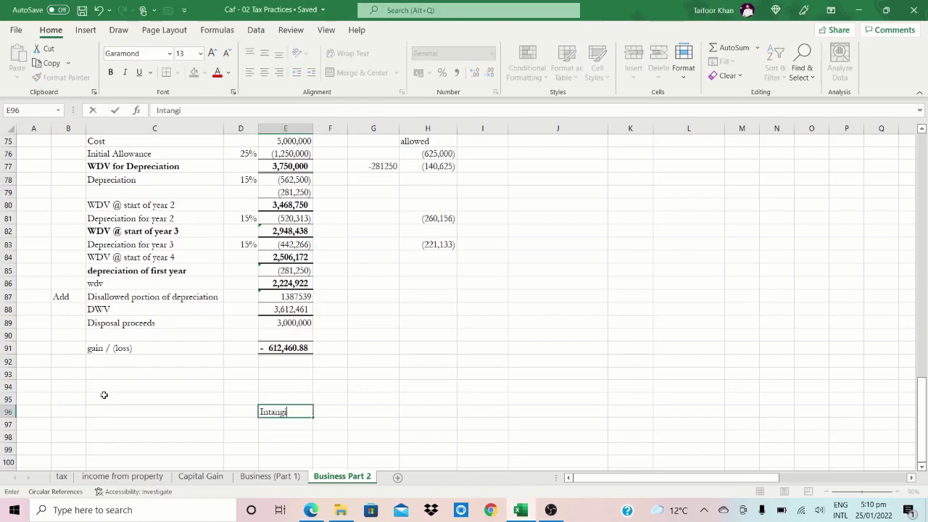
{"action": "type", "text": "ble Assets"}
{"action": "key", "text": "Return"}
{"action": "key", "text": "Return"}
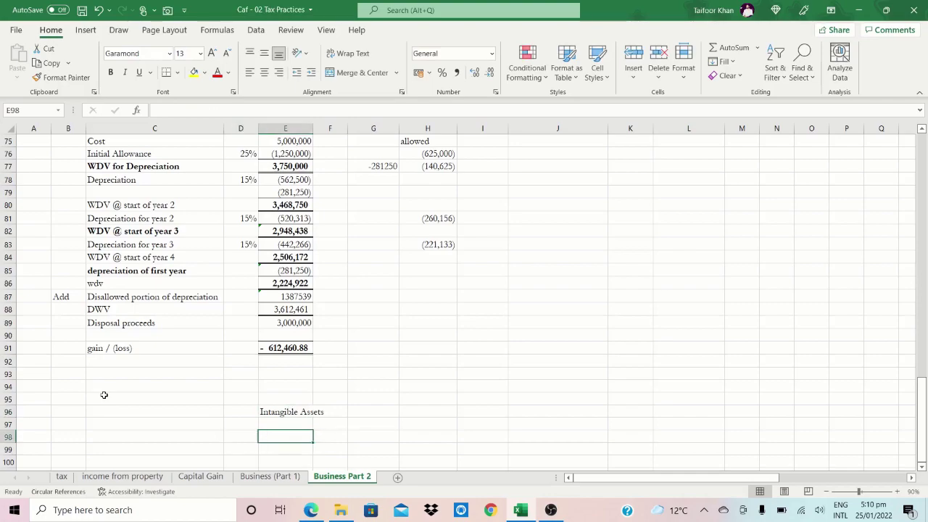
- Enter the label "Method" in D98 and "Straigh Line method" in E98
{"action": "key", "text": "Left"}
{"action": "type", "text": "M"}
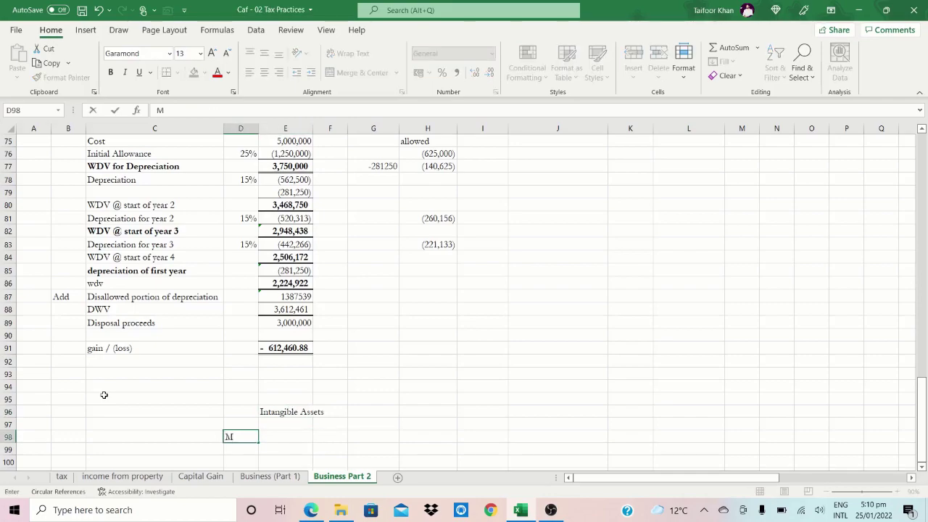
{"action": "type", "text": "ethod"}
{"action": "key", "text": "Right"}
{"action": "key", "text": "Left"}
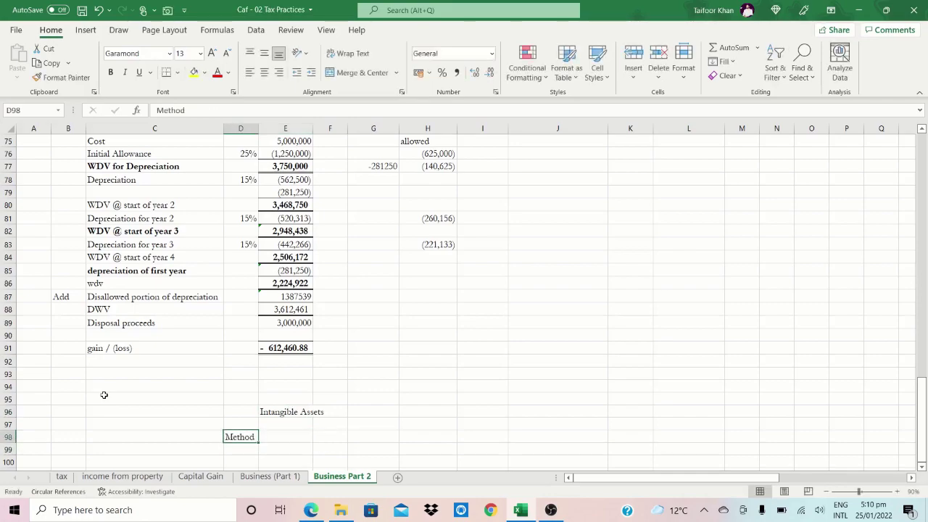
{"action": "key", "text": "Right"}
{"action": "type", "text": "Sr"}
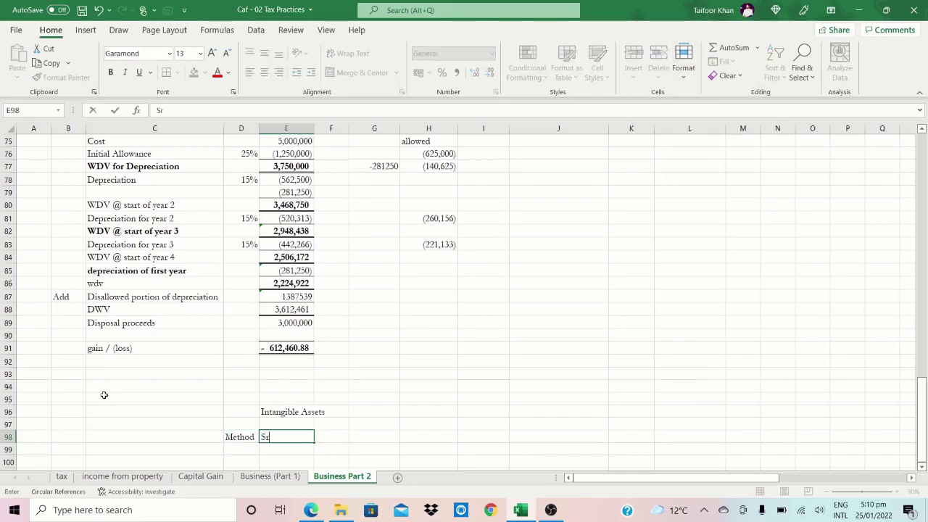
{"action": "key", "text": "BackSpace"}
{"action": "type", "text": "traigh Line method"}
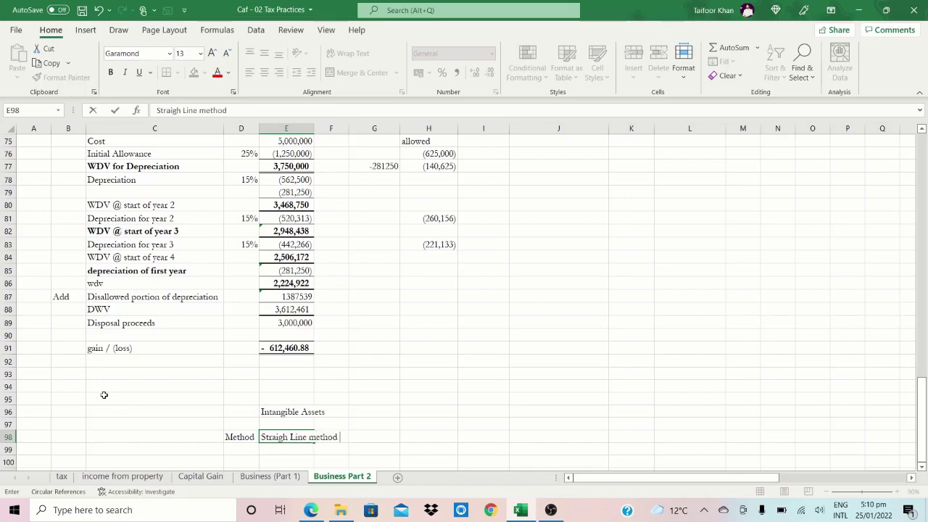
{"action": "key", "text": "Return"}
- Make the "Method" label in D98 bold
{"action": "key", "text": "Left"}
{"action": "key", "text": "Up"}
{"action": "key", "text": "ctrl+b"}
{"action": "key", "text": "Down"}
{"action": "key", "text": "Down"}
{"action": "key", "text": "Down"}
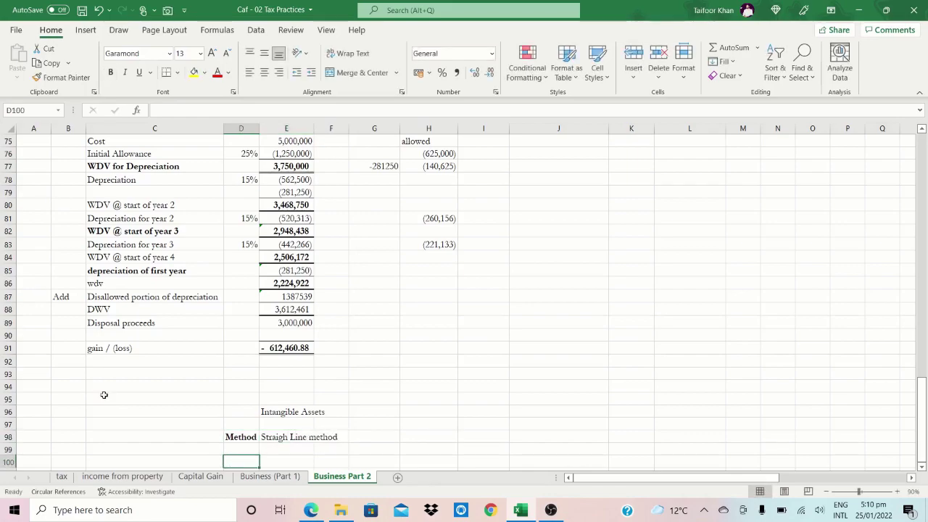
- Enter the amortisation formula text "Cost of Asset / Useful life" in H98
{"action": "key", "text": "Up"}
{"action": "key", "text": "Up"}
{"action": "key", "text": "Up"}
{"action": "key", "text": "Right"}
{"action": "key", "text": "Right"}
{"action": "key", "text": "Right"}
{"action": "key", "text": "Right"}
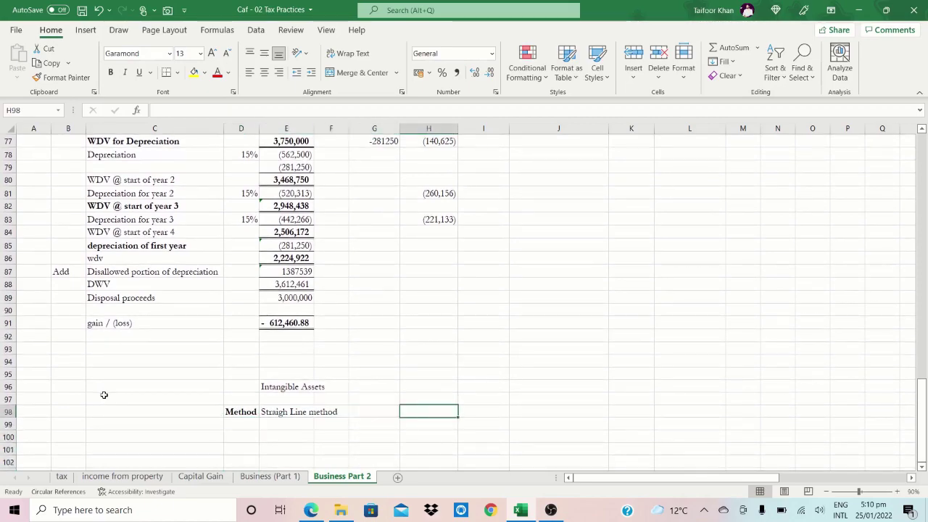
{"action": "key", "text": "F2"}
{"action": "type", "text": "Cost of"}
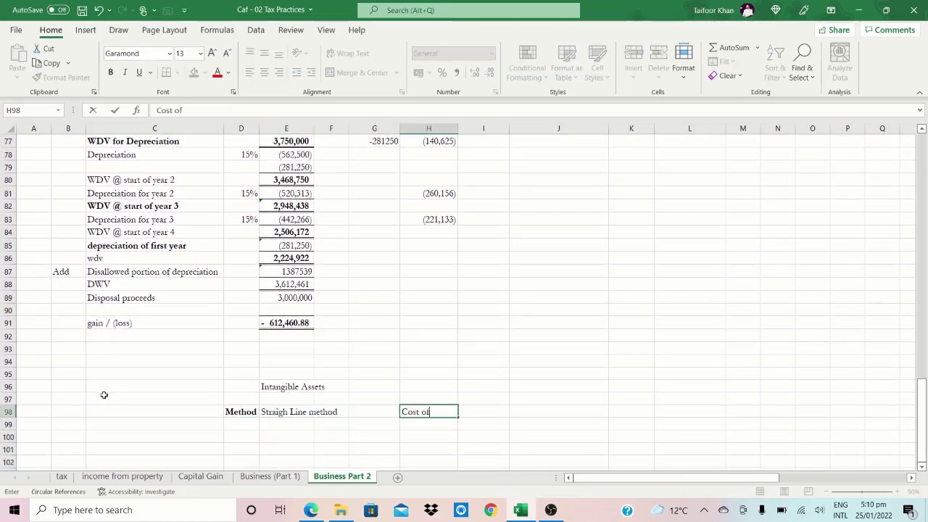
{"action": "type", "text": " Asset /"}
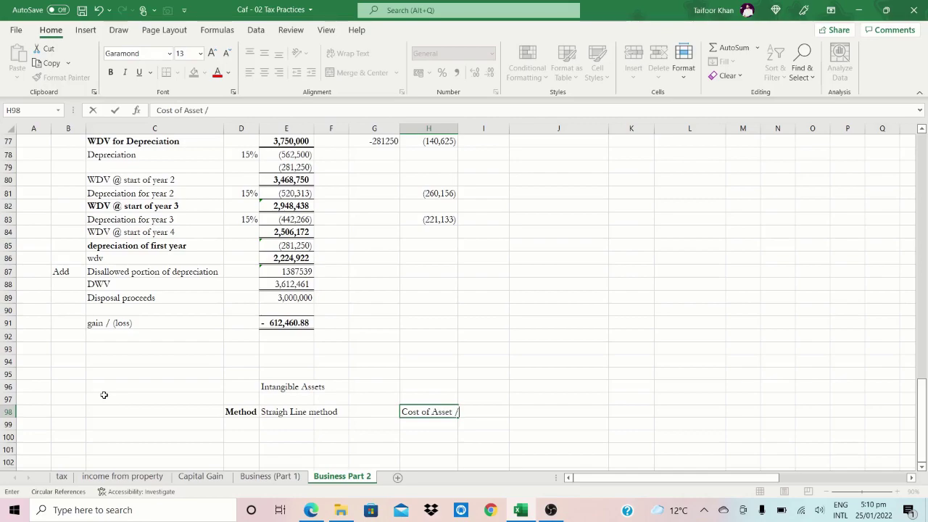
{"action": "type", "text": " Useful life"}
{"action": "key", "text": "Return"}
{"action": "key", "text": "Return"}
{"action": "key", "text": "Return"}
{"action": "key", "text": "Return"}
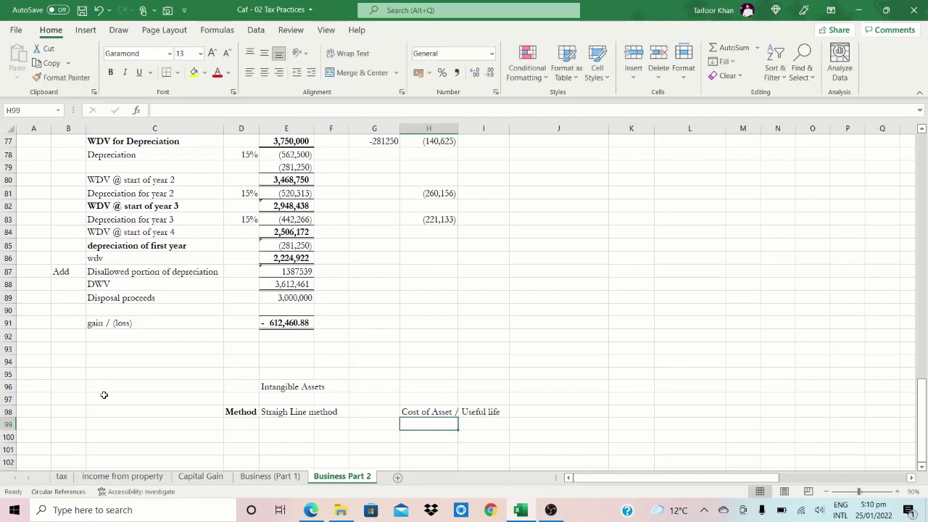
- Save the workbook
{"action": "scroll", "coordinate": [103, 395], "scroll_direction": "down", "scroll_amount": 1}
{"action": "key", "text": "Up"}
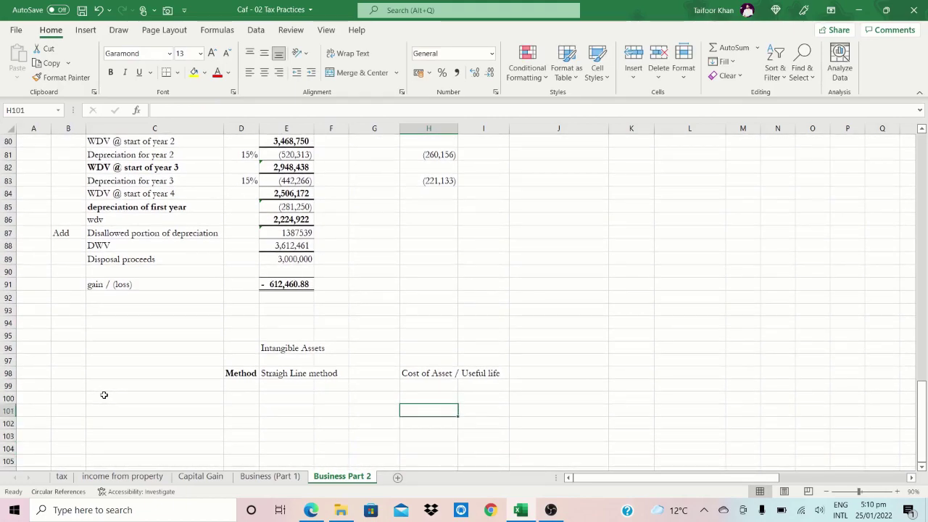
{"action": "key", "text": "ctrl+s"}
- Make the "Intangible Assets" heading in E96 bold
{"action": "key", "text": "Left"}
{"action": "key", "text": "Left"}
{"action": "key", "text": "Left"}
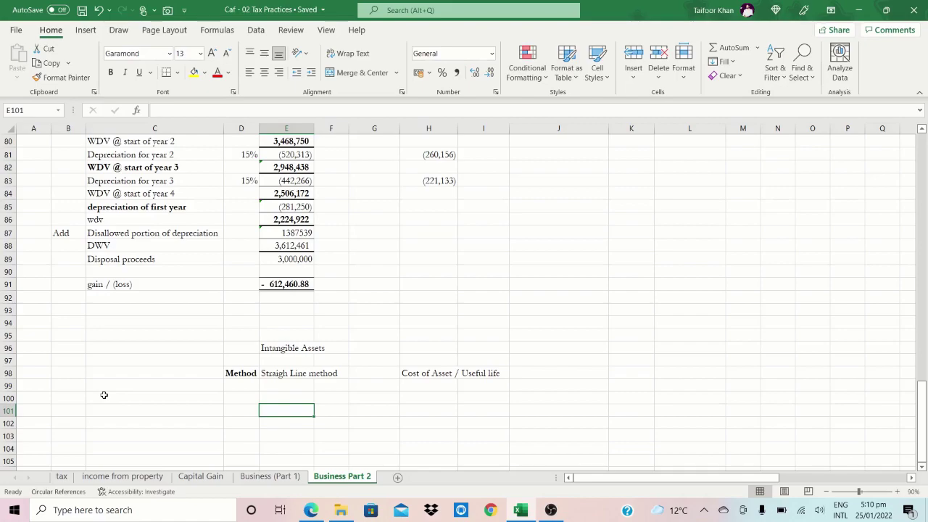
{"action": "key", "text": "Up"}
{"action": "key", "text": "Up"}
{"action": "key", "text": "Up"}
{"action": "key", "text": "Up"}
{"action": "key", "text": "Up"}
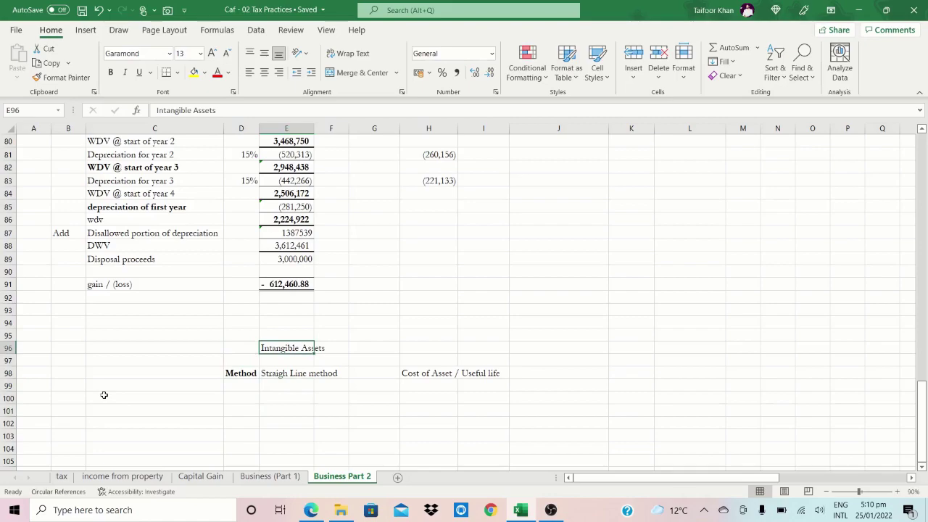
{"action": "key", "text": "ctrl+b"}
- Enter the item number 1 in K97, centred in the cell
{"action": "key", "text": "Right"}
{"action": "key", "text": "Right"}
{"action": "key", "text": "Right"}
{"action": "key", "text": "Right"}
{"action": "key", "text": "Right"}
{"action": "key", "text": "Right"}
{"action": "key", "text": "Right"}
{"action": "key", "text": "Right"}
{"action": "key", "text": "Down"}
{"action": "key", "text": "Left"}
{"action": "key", "text": "Left"}
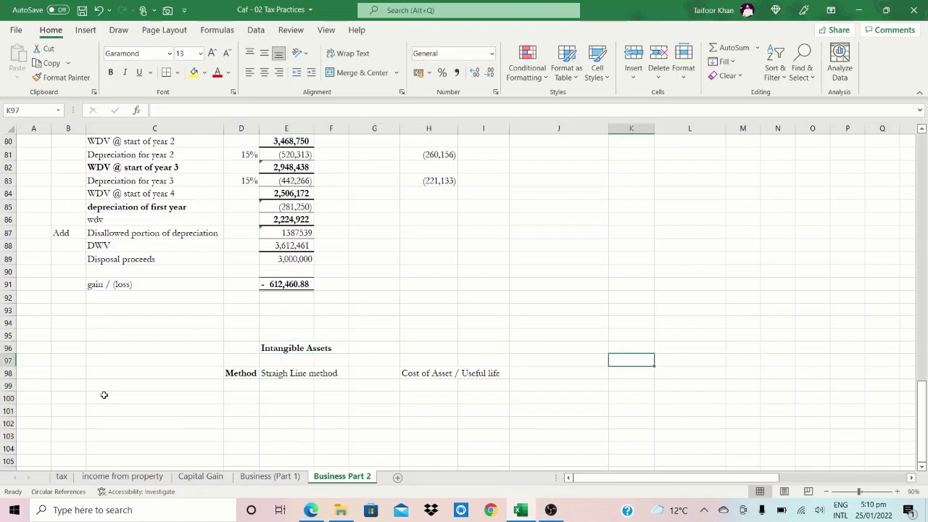
{"action": "type", "text": "1"}
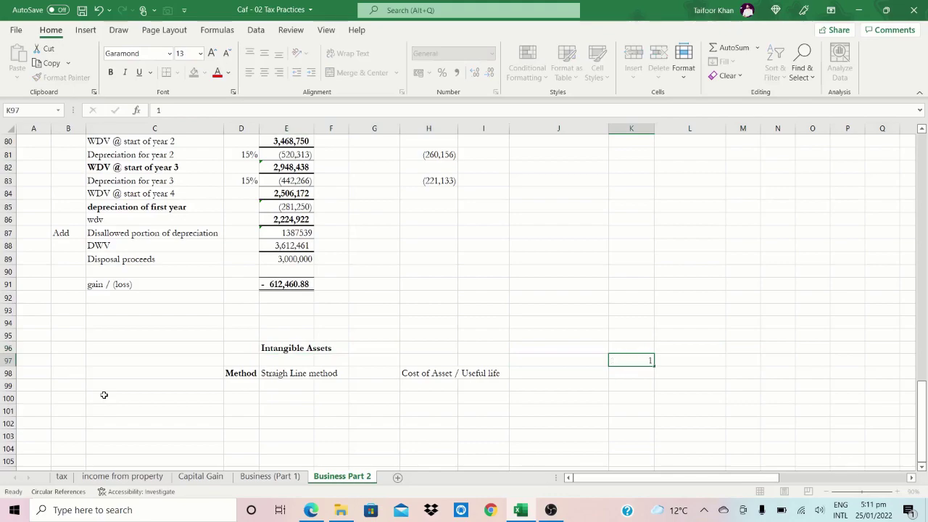
{"action": "key", "text": "Right"}
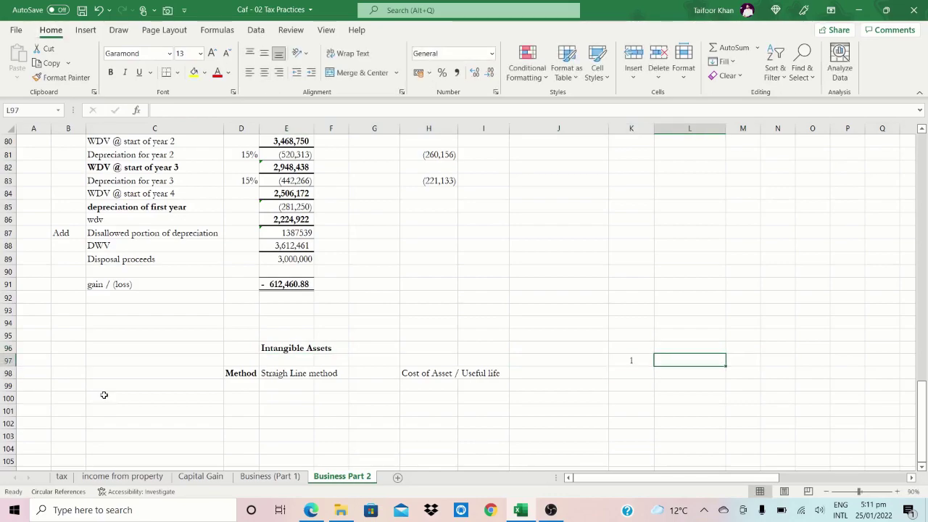
- Enter "definite useful life" in L97 beside item number 1
{"action": "type", "text": "I"}
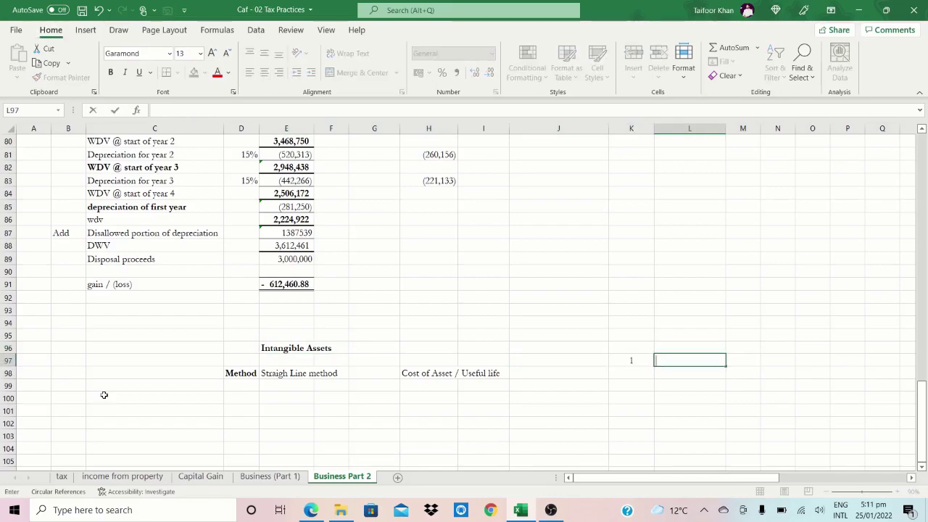
{"action": "key", "text": "BackSpace"}
{"action": "type", "text": "De"}
{"action": "key", "text": "BackSpace"}
{"action": "key", "text": "BackSpace"}
{"action": "type", "text": "definite uf"}
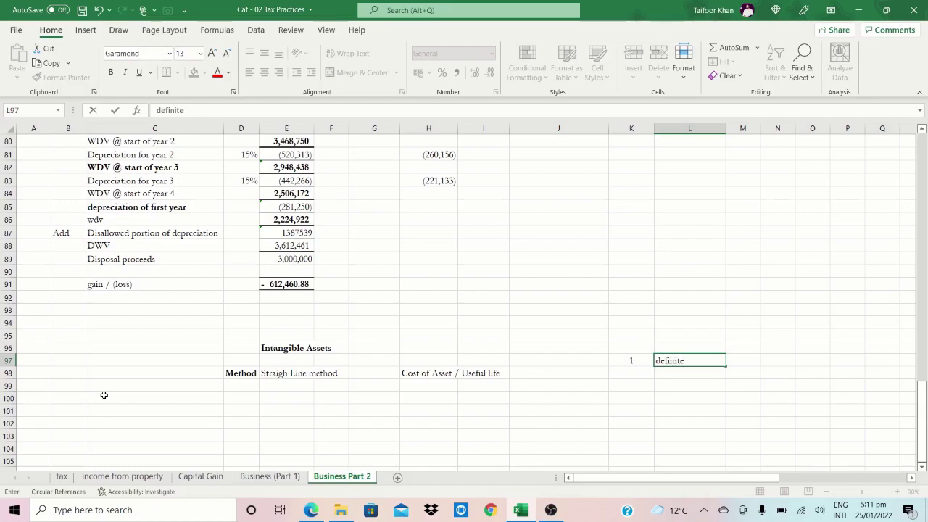
{"action": "key", "text": "BackSpace"}
{"action": "type", "text": "seful life"}
{"action": "key", "text": "Tab"}
{"action": "key", "text": "Tab"}
{"action": "key", "text": "Down"}
{"action": "key", "text": "Down"}
{"action": "key", "text": "Down"}
{"action": "key", "text": "Down"}
{"action": "key", "text": "Down"}
{"action": "key", "text": "Down"}
{"action": "key", "text": "Down"}
{"action": "key", "text": "Down"}
{"action": "key", "text": "Down"}
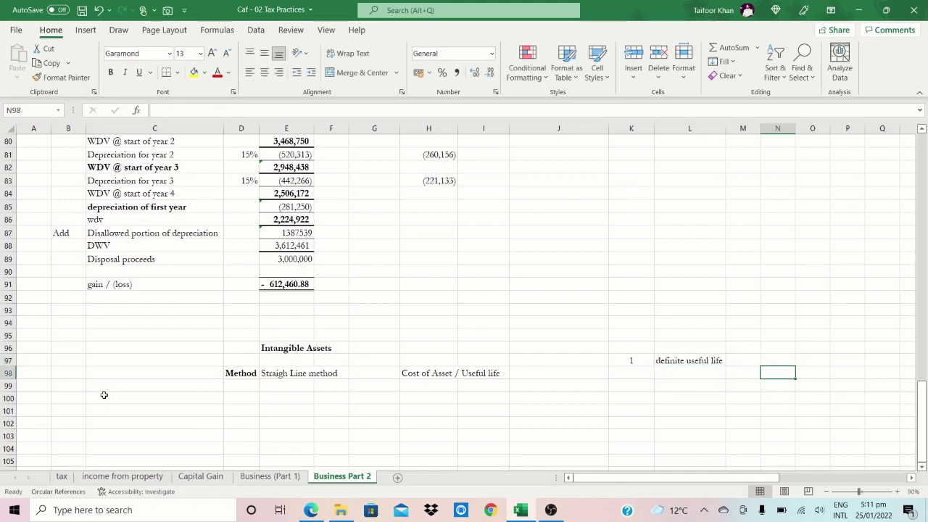
{"action": "key", "text": "Down"}
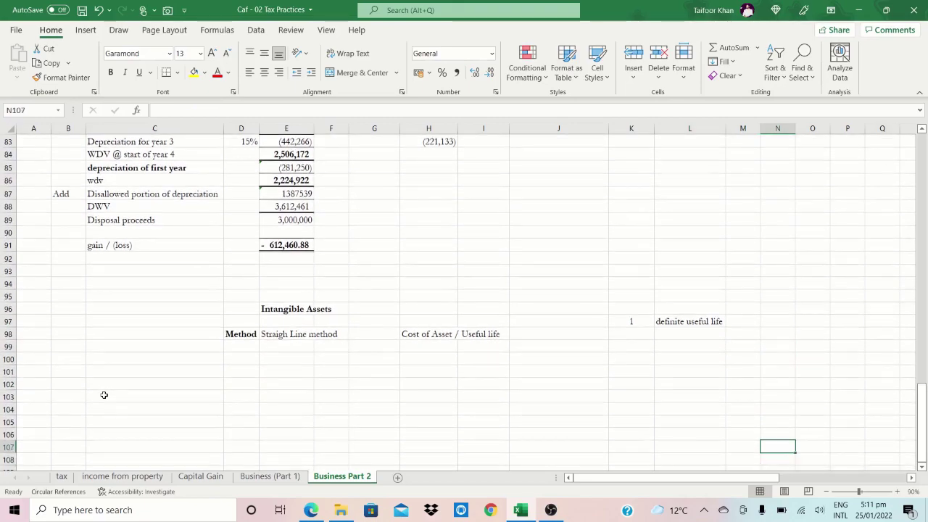
{"action": "key", "text": "Up"}
{"action": "key", "text": "Up"}
{"action": "key", "text": "Up"}
{"action": "key", "text": "Up"}
{"action": "key", "text": "Up"}
{"action": "key", "text": "Up"}
{"action": "key", "text": "Up"}
{"action": "key", "text": "Up"}
{"action": "key", "text": "Left"}
{"action": "key", "text": "Up"}
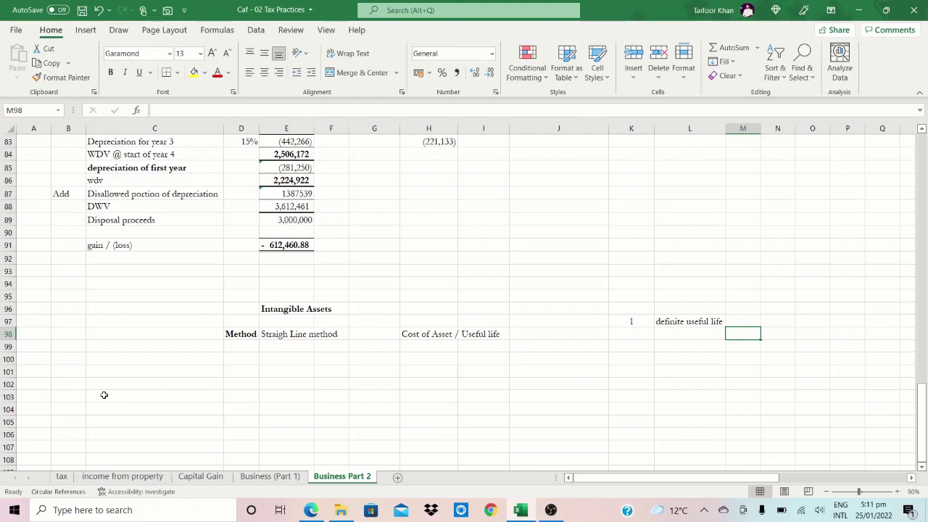
{"action": "key", "text": "Left"}
{"action": "key", "text": "Left"}
{"action": "key", "text": "Right"}
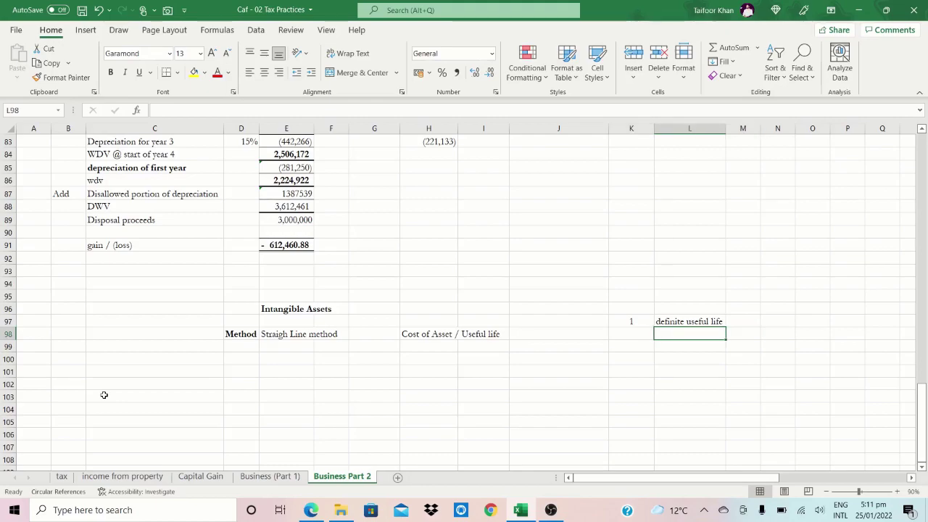
{"action": "key", "text": "Right"}
{"action": "key", "text": "Up"}
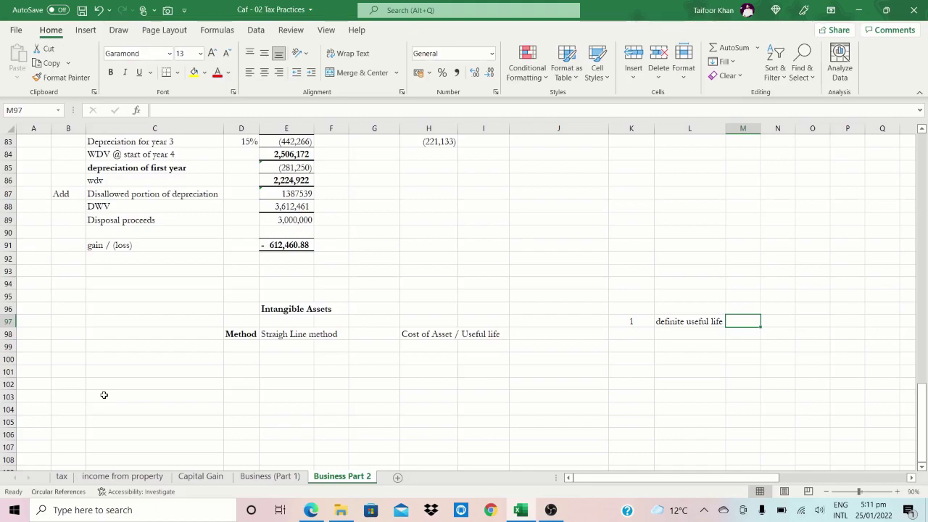
{"action": "key", "text": "Right"}
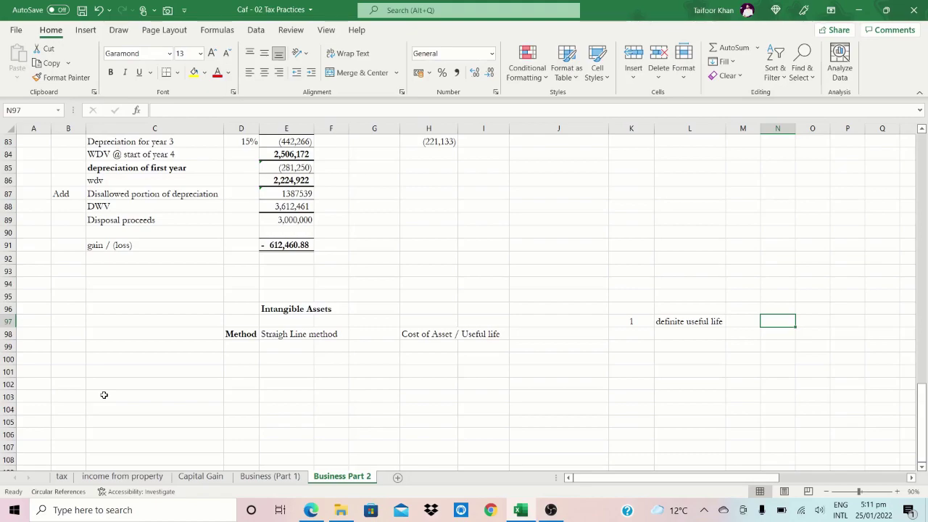
- Enter the item number 2 in K98 and centre it in the cell
{"action": "key", "text": "Down"}
{"action": "key", "text": "Left"}
{"action": "key", "text": "Left"}
{"action": "key", "text": "Left"}
{"action": "type", "text": "2"}
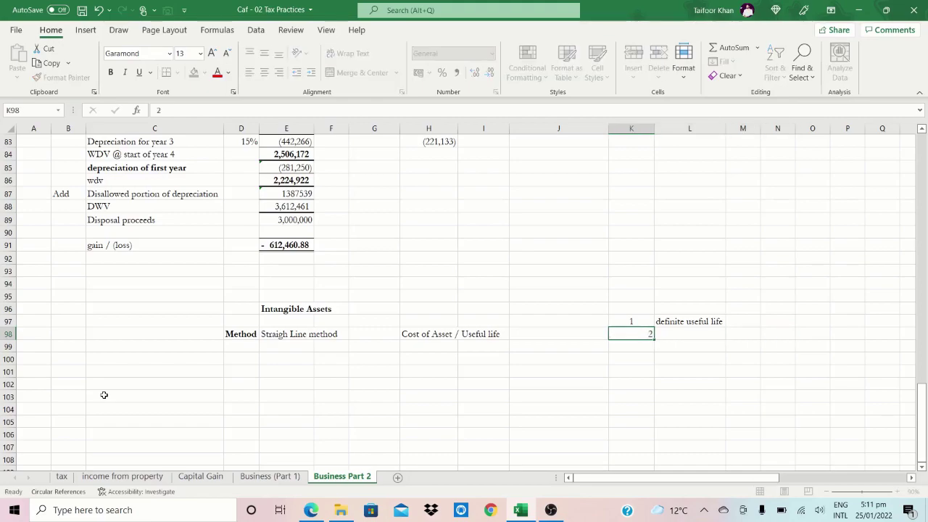
{"action": "key", "text": "ctrl+Return"}
{"action": "key", "text": "alt+h"}
{"action": "key", "text": "a"}
{"action": "key", "text": "c"}
{"action": "key", "text": "Right"}
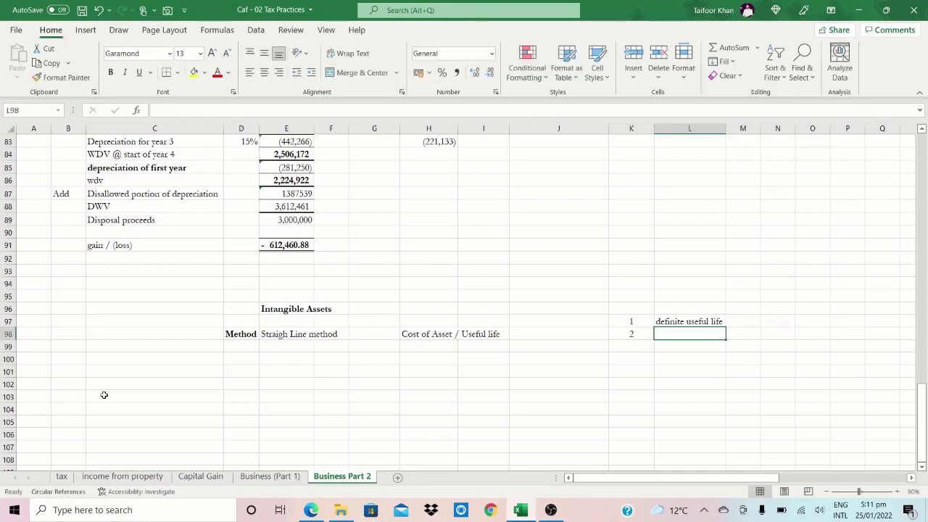
- Enter "indefinite Useful life" in L98 and autofit the width of column L to the text
{"action": "type", "text": "indef"}
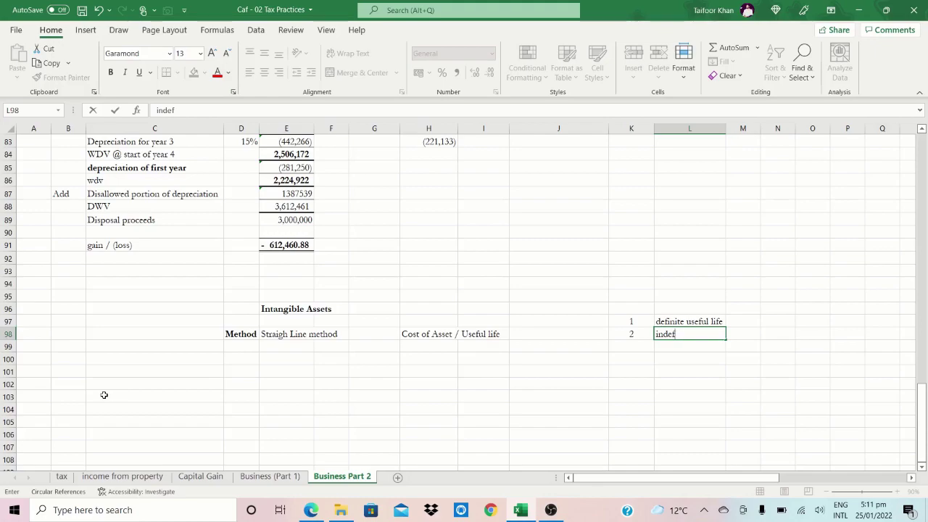
{"action": "type", "text": "inite Useful lifew"}
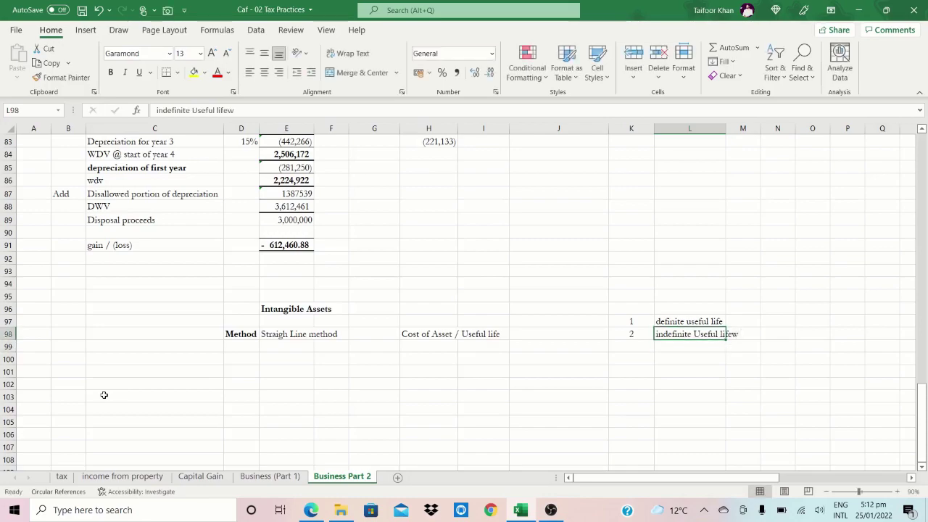
{"action": "key", "text": "BackSpace"}
{"action": "key", "text": "ctrl+Return"}
{"action": "key", "text": "alt+h"}
{"action": "key", "text": "o"}
{"action": "key", "text": "i"}
{"action": "key", "text": "Right"}
{"action": "key", "text": "Up"}
{"action": "key", "text": "Up"}
{"action": "key", "text": "Down"}
{"action": "key", "text": "Right"}
{"action": "key", "text": "Right"}
{"action": "key", "text": "Right"}
{"action": "key", "text": "Right"}
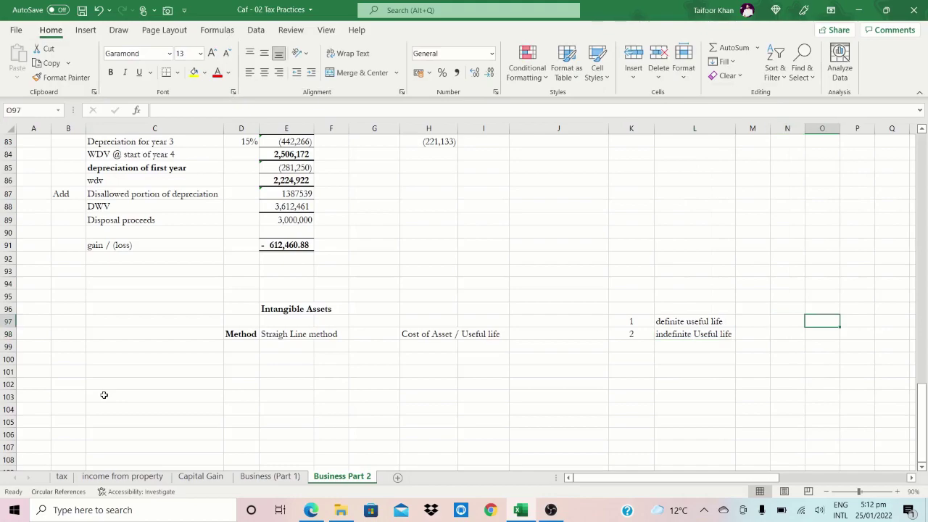
- Enter "amortization allowed" in O97 on the definite useful life row
{"action": "key", "text": "Right"}
{"action": "key", "text": "Right"}
{"action": "key", "text": "Left"}
{"action": "key", "text": "Left"}
{"action": "key", "text": "Left"}
{"action": "key", "text": "Left"}
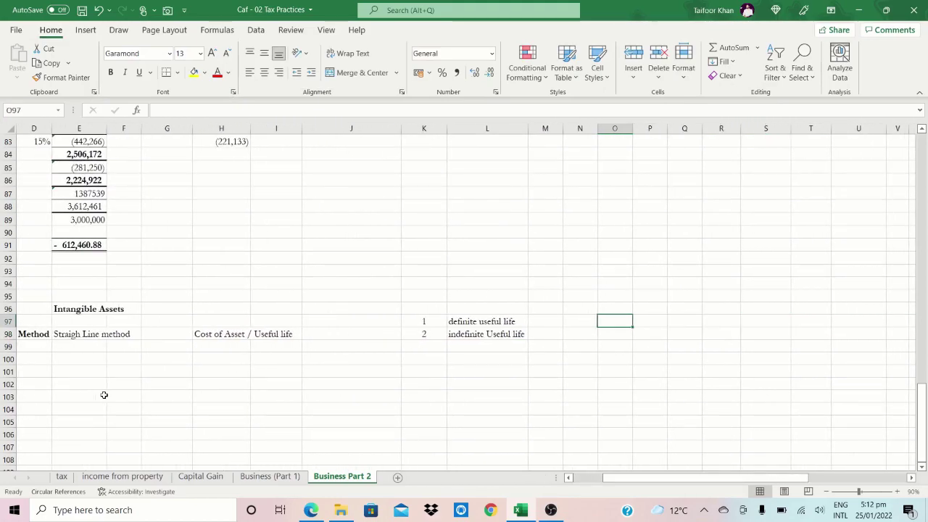
{"action": "type", "text": "amor"}
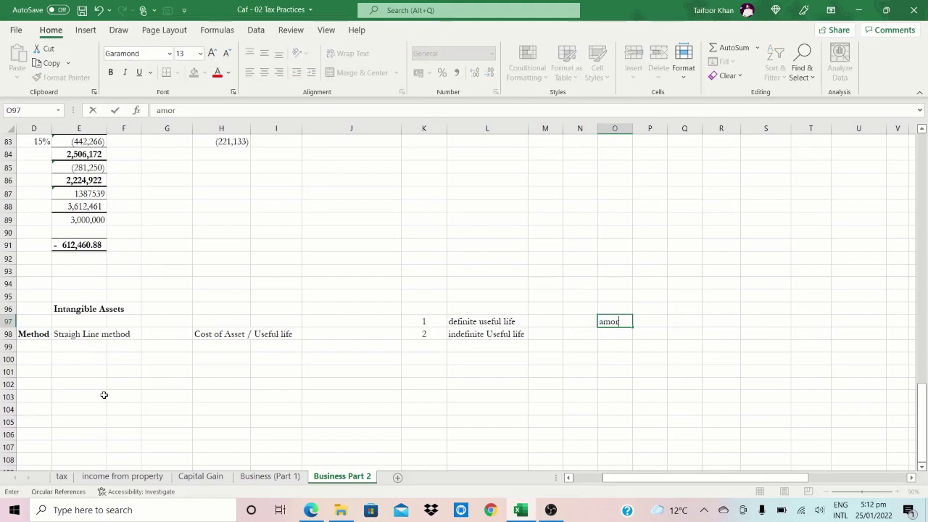
{"action": "type", "text": "tization allowed"}
{"action": "key", "text": "Return"}
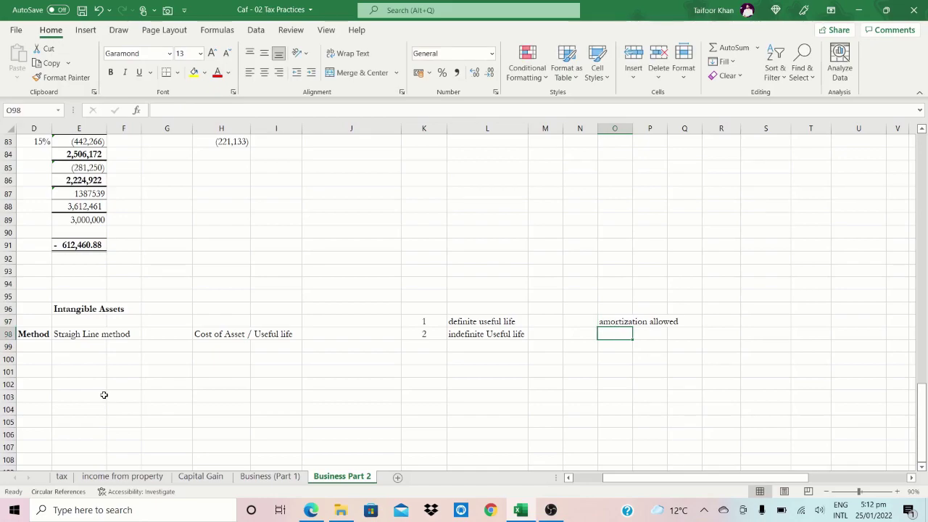
- Fill the O97 note down into O98 and reword it as "amortization is not allowed allowed"
{"action": "key", "text": "ctrl+d"}
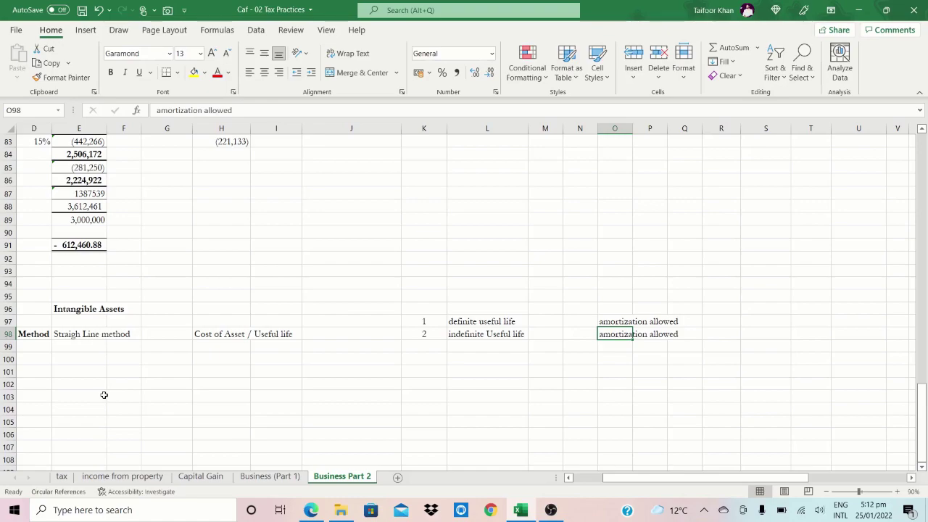
{"action": "key", "text": "F2"}
{"action": "key", "text": "Home"}
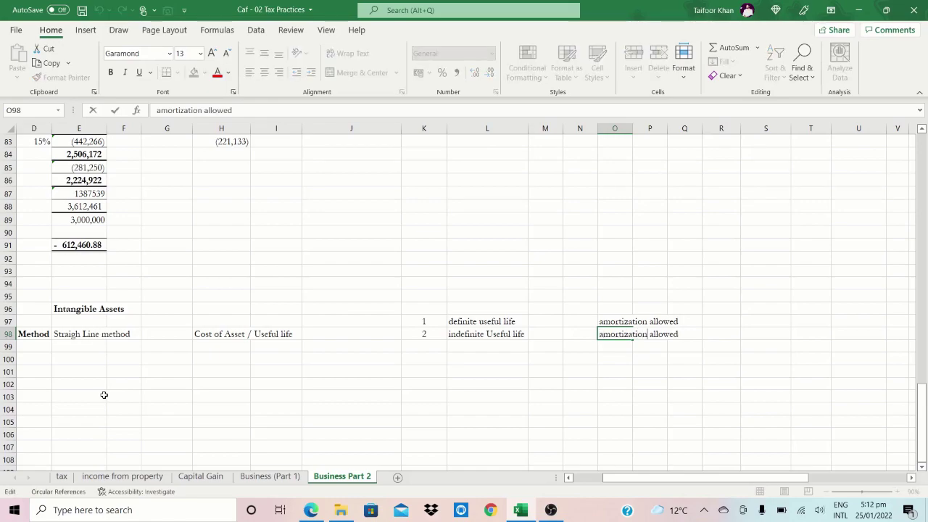
{"action": "type", "text": "is not a "}
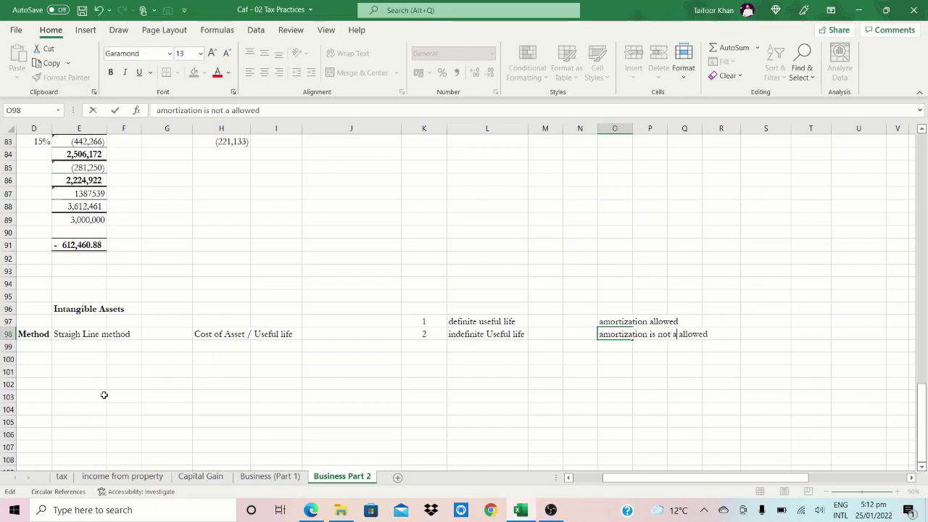
{"action": "type", "text": "llowed"}
{"action": "key", "text": "ctrl+Return"}
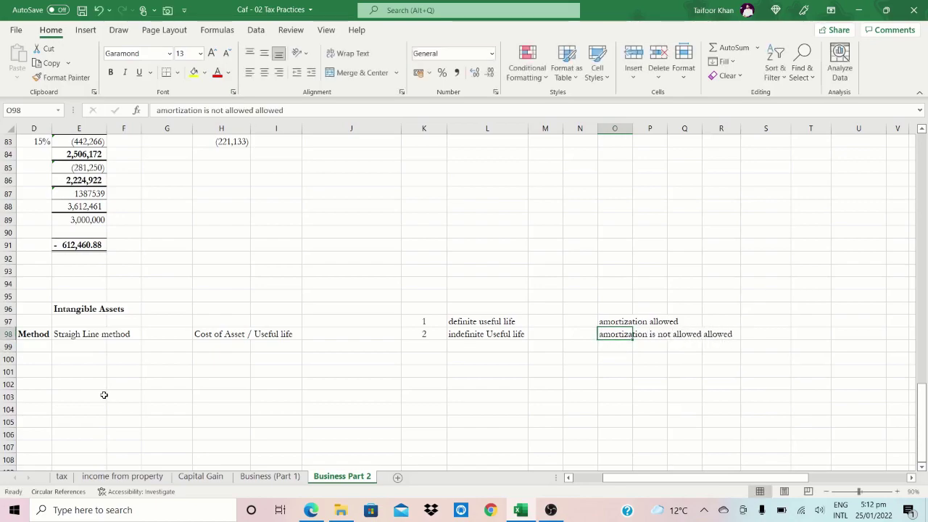
- Autofit the width of column O to the amortization note in O98
{"action": "key", "text": "alt+h"}
{"action": "key", "text": "o"}
{"action": "key", "text": "i"}
- Enter the heading "Accounting" in O96 above the amortization notes and centre it in the cell
{"action": "key", "text": "Up"}
{"action": "key", "text": "Up"}
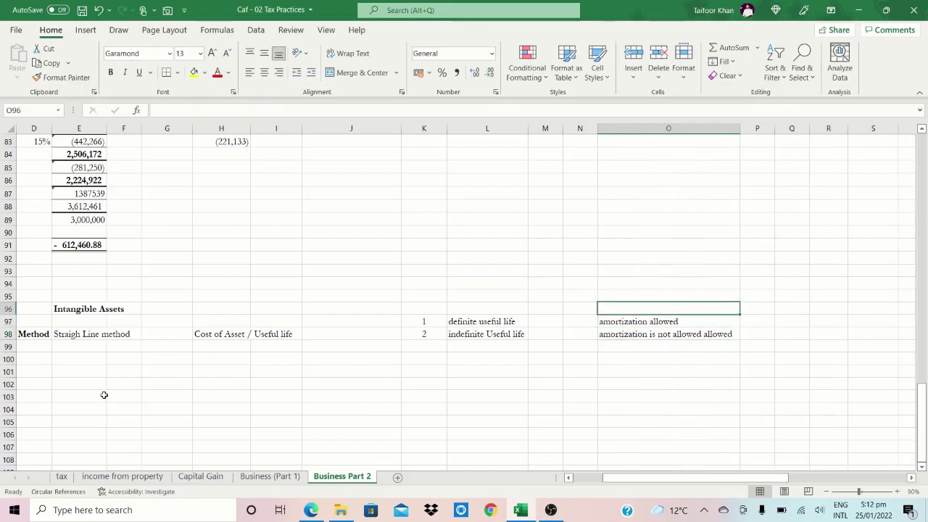
{"action": "type", "text": "Accoun"}
{"action": "type", "text": "ting"}
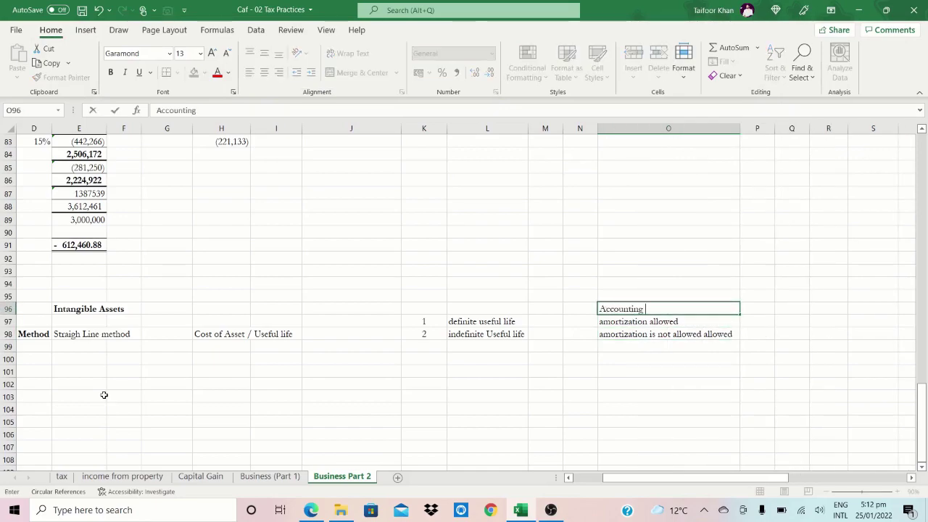
{"action": "key", "text": "ctrl+Return"}
{"action": "key", "text": "alt+h"}
{"action": "key", "text": "a"}
{"action": "key", "text": "c"}
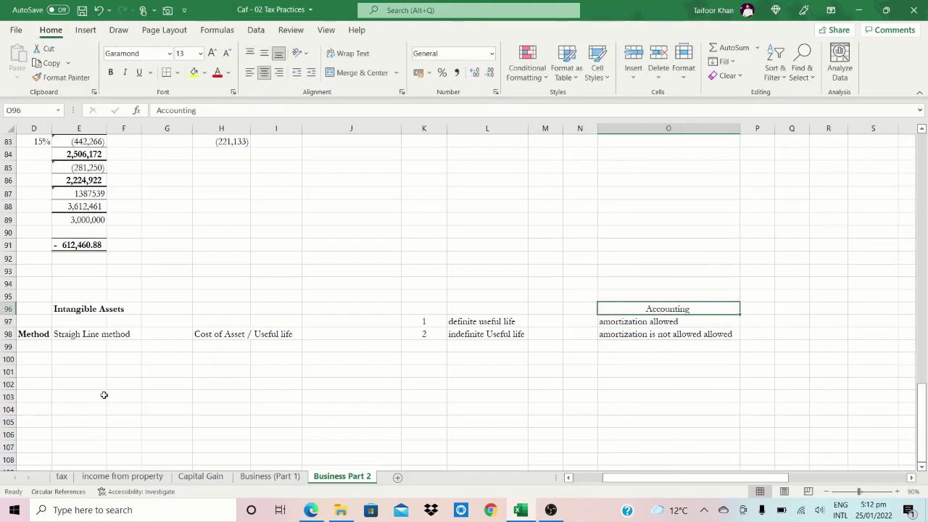
- Make the "Accounting" heading in O96 bold and add a bottom border to the cell
{"action": "key", "text": "ctrl+b"}
{"action": "key", "text": "alt+h"}
{"action": "key", "text": "b"}
{"action": "key", "text": "o"}
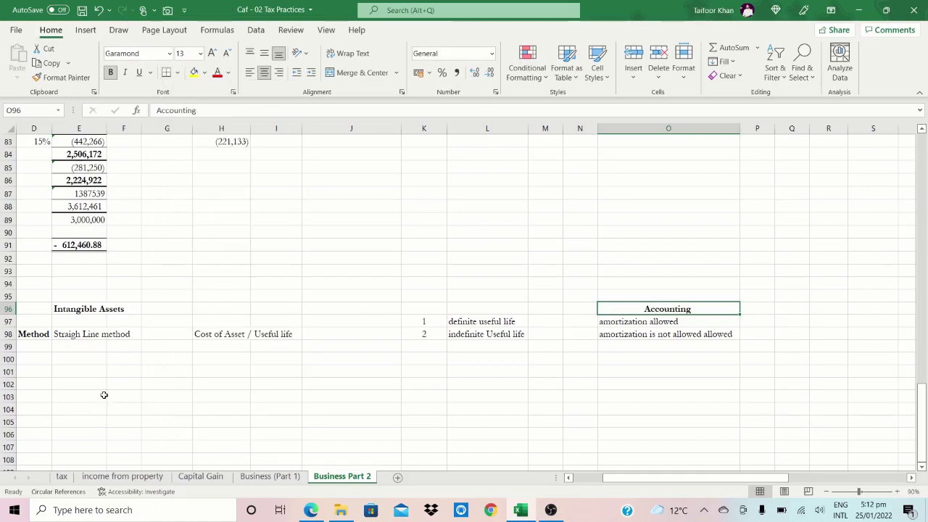
- Enter the heading "tax treatment" in R96, on the same row as the "Accounting" heading
{"action": "key", "text": "Right"}
{"action": "key", "text": "Right"}
{"action": "key", "text": "Right"}
{"action": "key", "text": "Right"}
{"action": "key", "text": "Right"}
{"action": "key", "text": "Right"}
{"action": "key", "text": "Right"}
{"action": "key", "text": "Left"}
{"action": "key", "text": "Left"}
{"action": "key", "text": "Left"}
{"action": "key", "text": "Left"}
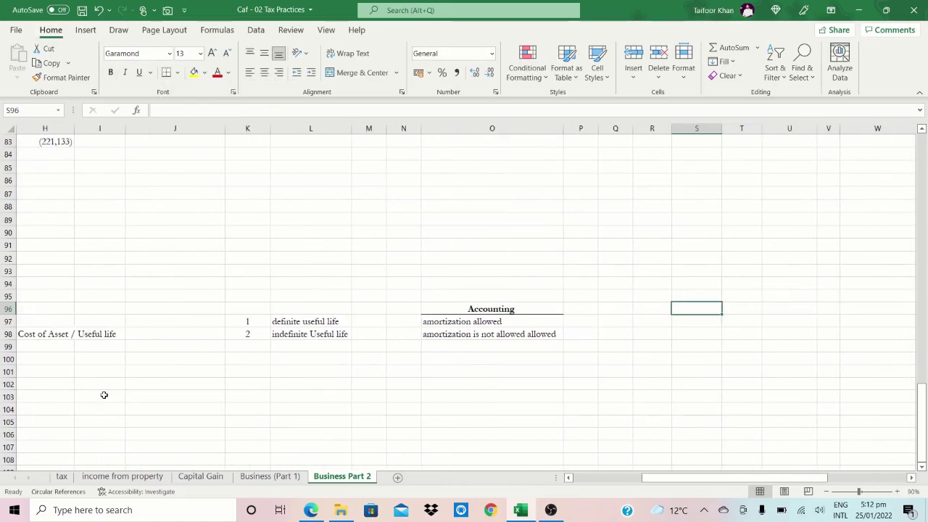
{"action": "type", "text": "tax"}
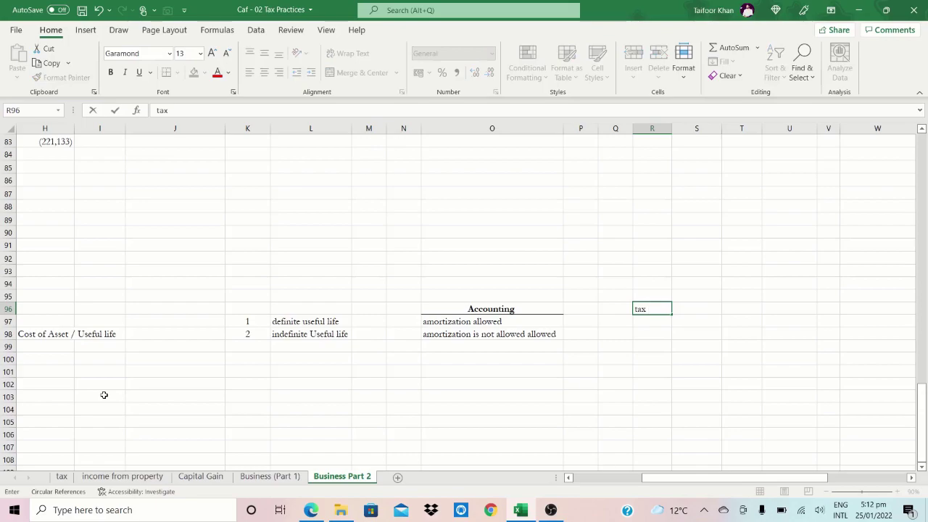
{"action": "type", "text": " treatment"}
{"action": "key", "text": "ctrl+Return"}
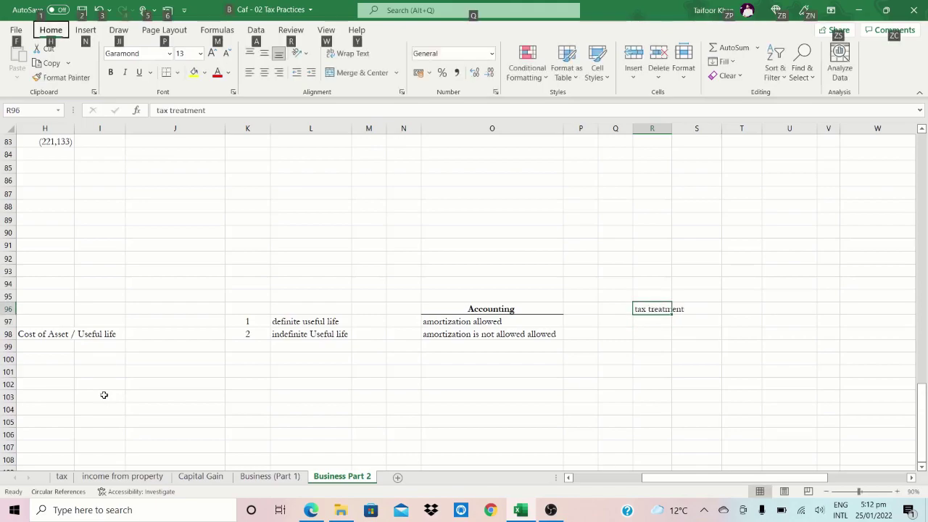
- Autofit the width of column R to the "tax treatment" heading
{"action": "key", "text": "Down"}
{"action": "key", "text": "Down"}
{"action": "key", "text": "Up"}
{"action": "key", "text": "Up"}
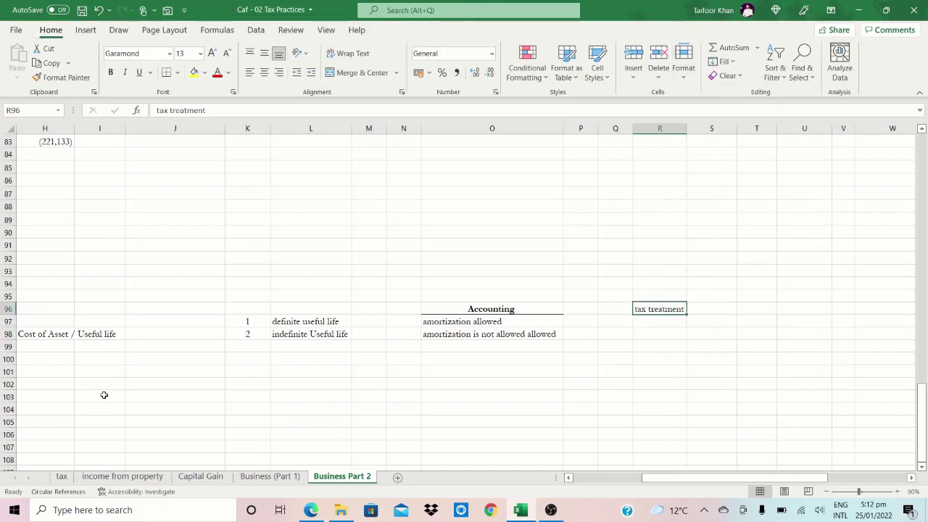
- Make the "tax treatment" heading in R96 bold
{"action": "key", "text": "Down"}
{"action": "key", "text": "Right"}
{"action": "key", "text": "Right"}
{"action": "key", "text": "Right"}
{"action": "key", "text": "Right"}
{"action": "key", "text": "Right"}
{"action": "key", "text": "Right"}
{"action": "key", "text": "Left"}
{"action": "key", "text": "Left"}
{"action": "key", "text": "Left"}
{"action": "key", "text": "Left"}
{"action": "key", "text": "Left"}
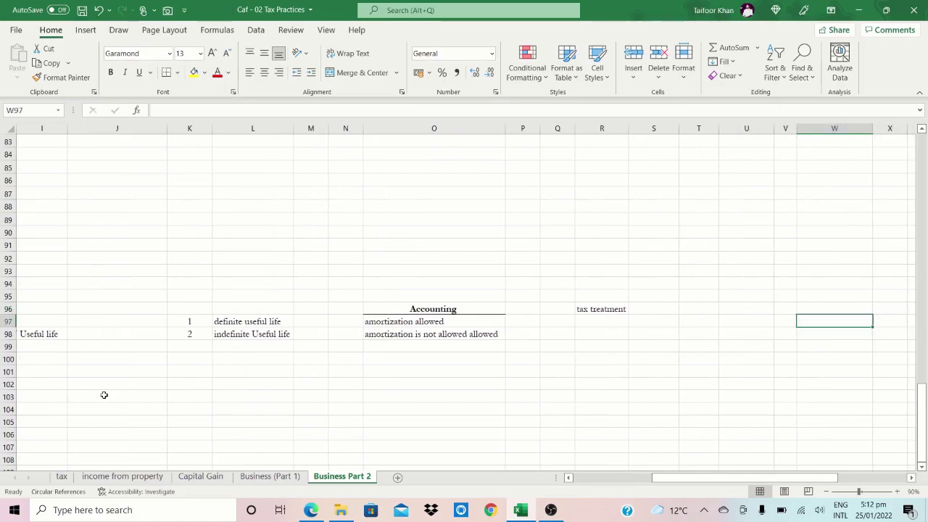
{"action": "key", "text": "Up"}
{"action": "key", "text": "Left"}
{"action": "key", "text": "ctrl+b"}
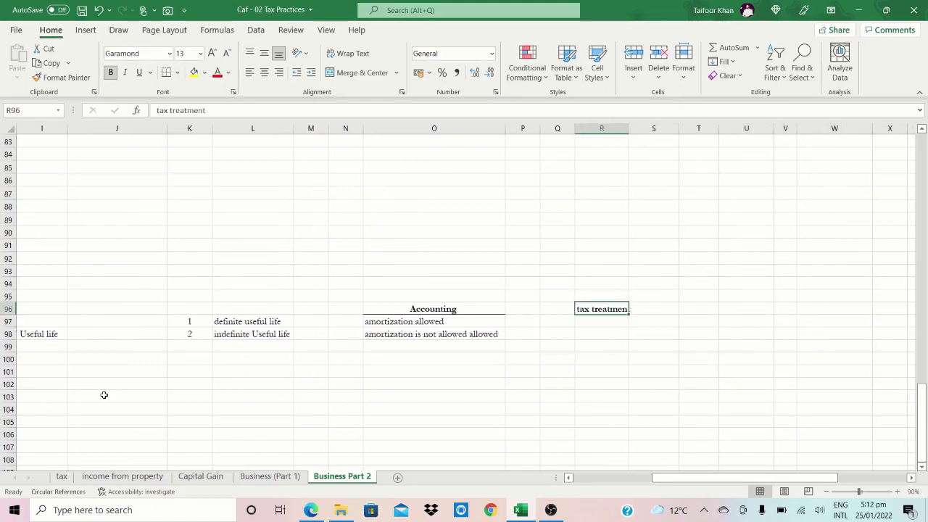
- Autofit column R again so it fits the bold "tax treatment" heading
{"action": "key", "text": "Down"}
{"action": "key", "text": "Up"}
{"action": "key", "text": "alt"}
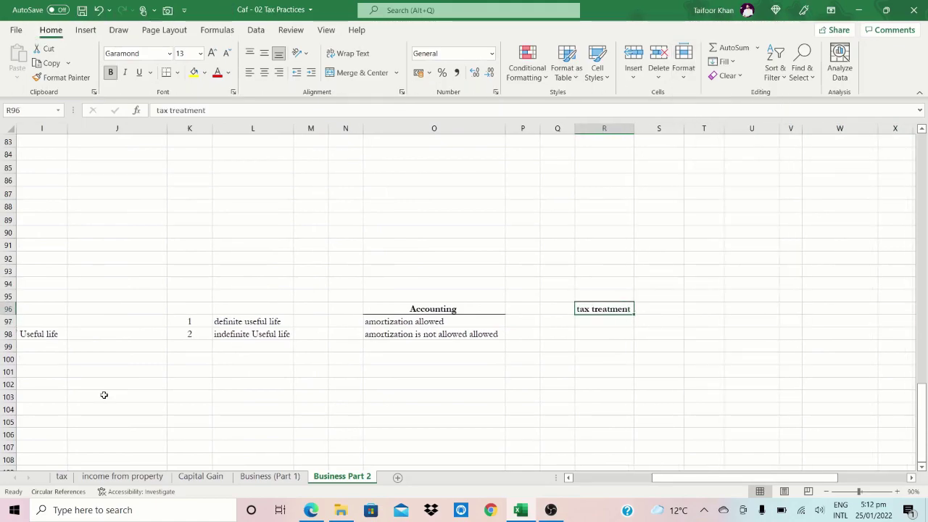
{"action": "key", "text": "h"}
{"action": "key", "text": "o"}
{"action": "key", "text": "i"}
- Link R97 to the accounting note for definite useful life with the formula =+O97
{"action": "key", "text": "Down"}
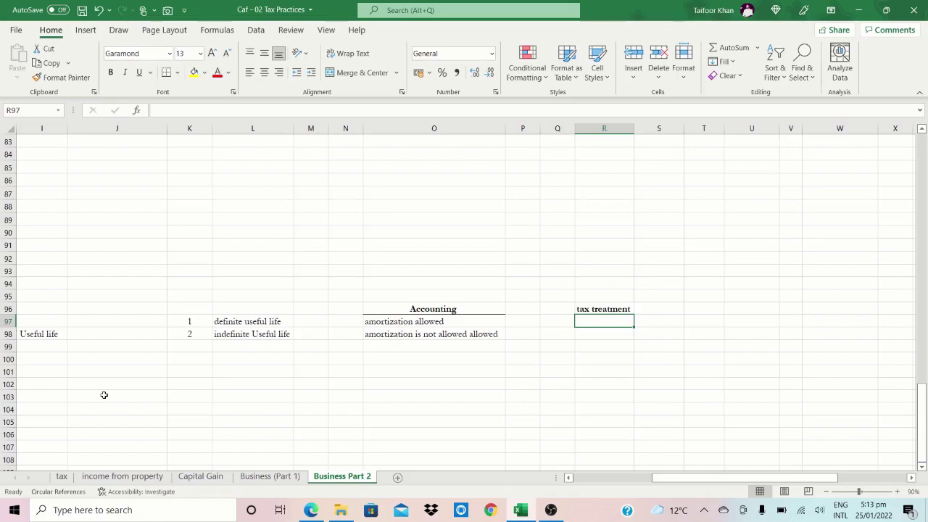
{"action": "type", "text": "="}
{"action": "key", "text": "Left"}
{"action": "key", "text": "Left"}
{"action": "key", "text": "Left"}
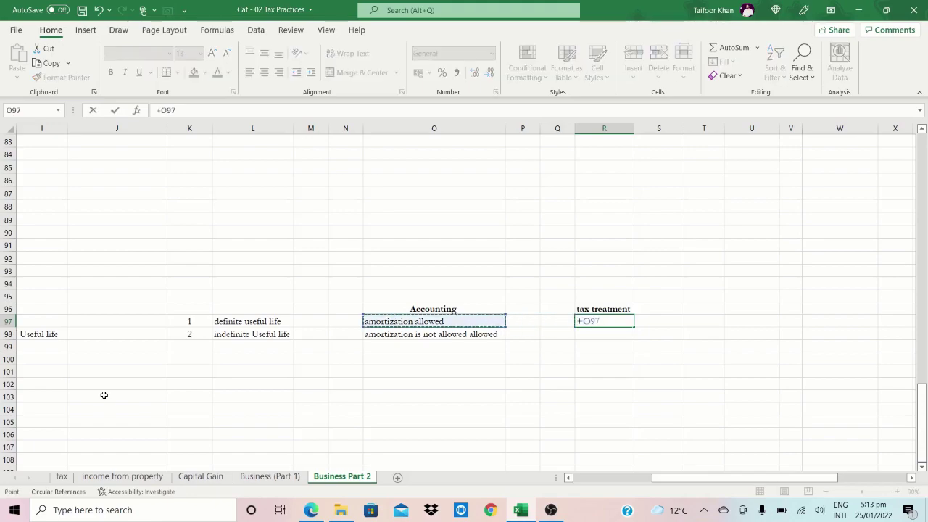
{"action": "key", "text": "Return"}
{"action": "key", "text": "Up"}
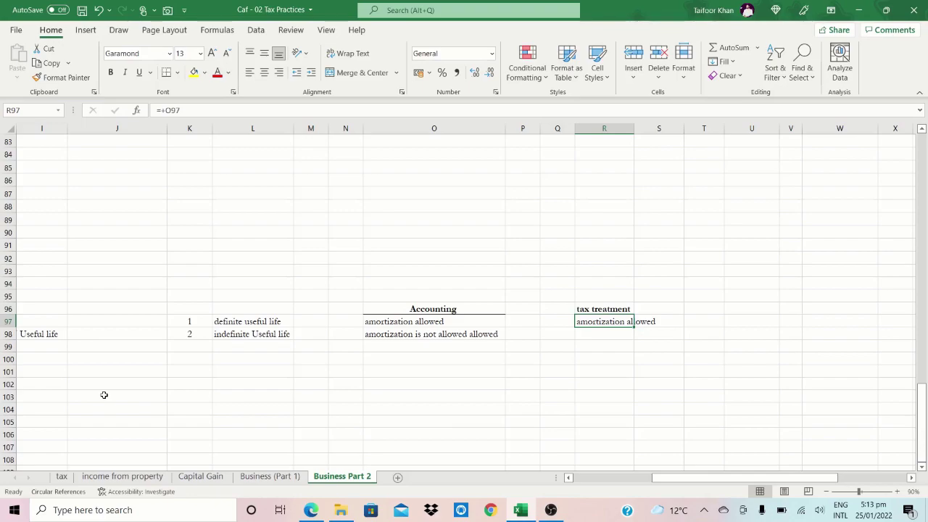
- Enter "25 years" in R98 as the tax treatment for indefinite useful life
{"action": "key", "text": "Down"}
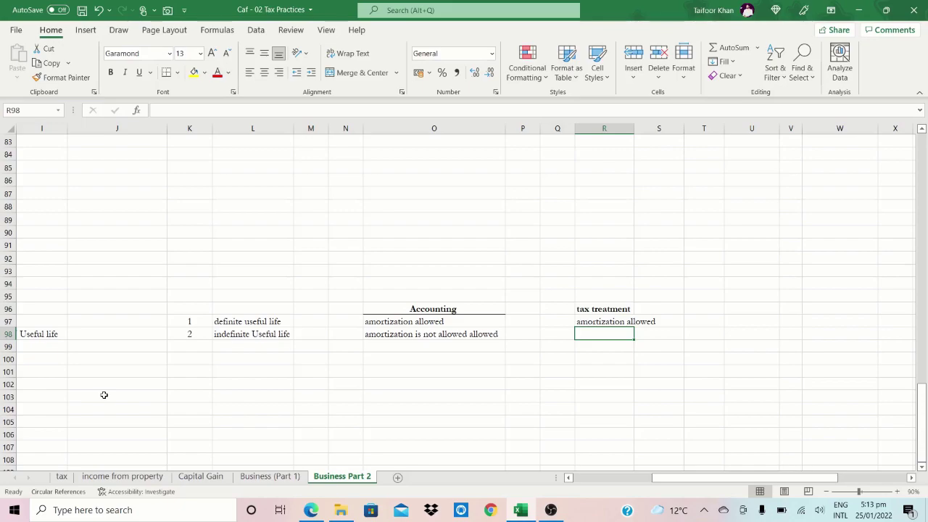
{"action": "type", "text": "25 yea"}
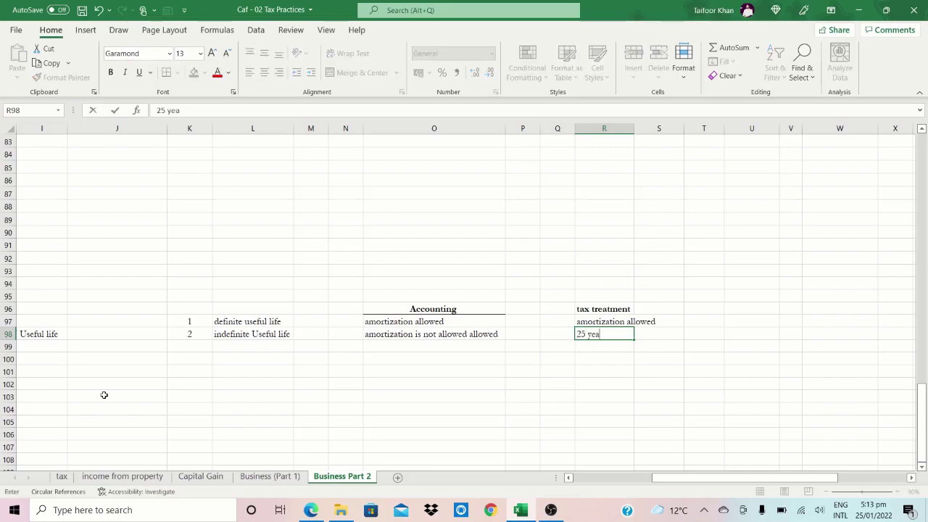
{"action": "type", "text": "rs"}
{"action": "key", "text": "ctrl+Return"}
- Enter the label "Amortization rate" in D99, below the "Method" label
{"action": "key", "text": "Left"}
{"action": "key", "text": "Left"}
{"action": "key", "text": "Left"}
{"action": "key", "text": "Left"}
{"action": "key", "text": "Left"}
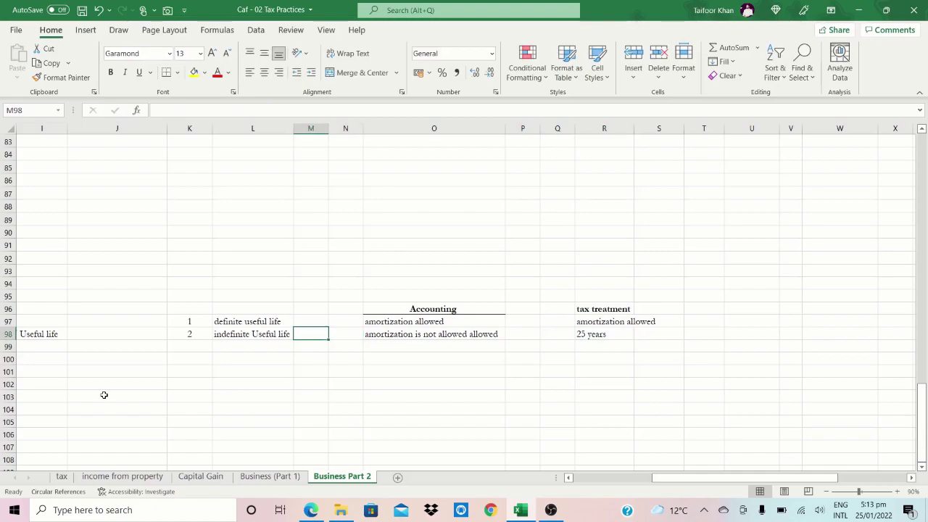
{"action": "key", "text": "Left"}
{"action": "key", "text": "Right"}
{"action": "key", "text": "Right"}
{"action": "key", "text": "Right"}
{"action": "key", "text": "Right"}
{"action": "key", "text": "Left"}
{"action": "key", "text": "Home"}
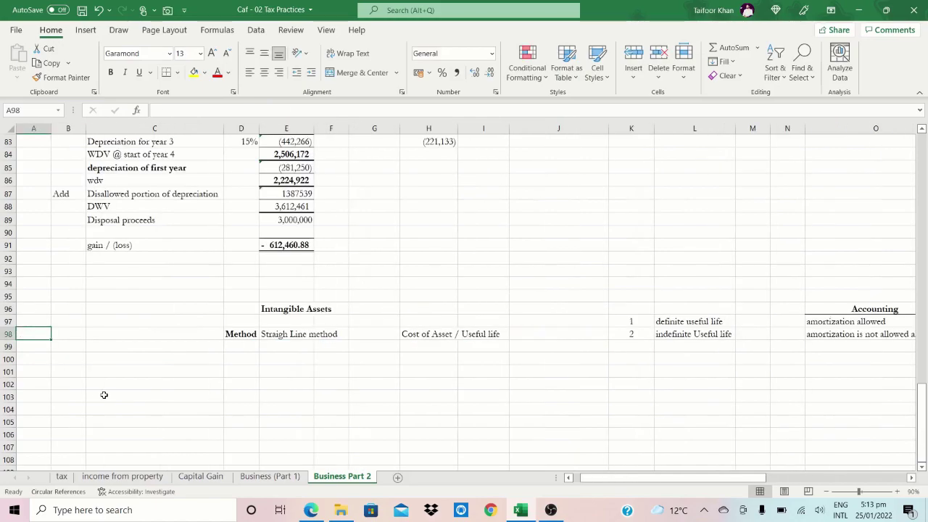
{"action": "key", "text": "Down"}
{"action": "key", "text": "Right"}
{"action": "key", "text": "Right"}
{"action": "key", "text": "Right"}
{"action": "key", "text": "Right"}
{"action": "key", "text": "Left"}
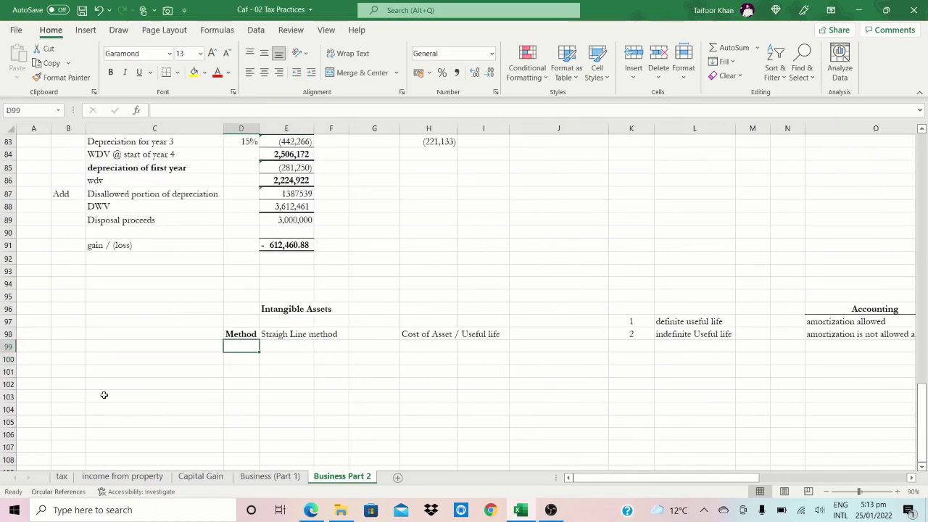
{"action": "type", "text": "Amor"}
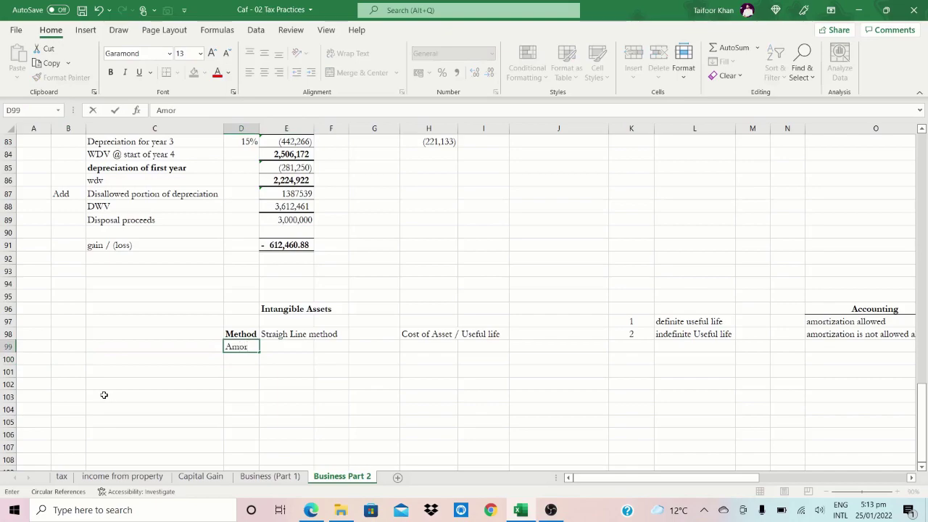
{"action": "type", "text": "tization rate"}
{"action": "key", "text": "ctrl+Return"}
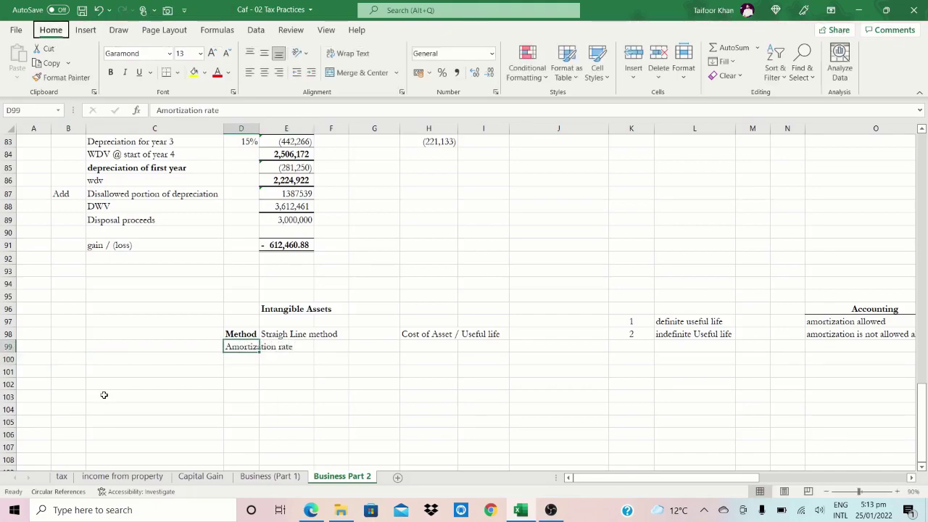
- Autofit the width of column D to the "Amortization rate" label
{"action": "key", "text": "alt+h"}
{"action": "key", "text": "o"}
{"action": "key", "text": "i"}
- Enter "definite life assets" in D100 below the "Amortization rate" label
{"action": "key", "text": "Down"}
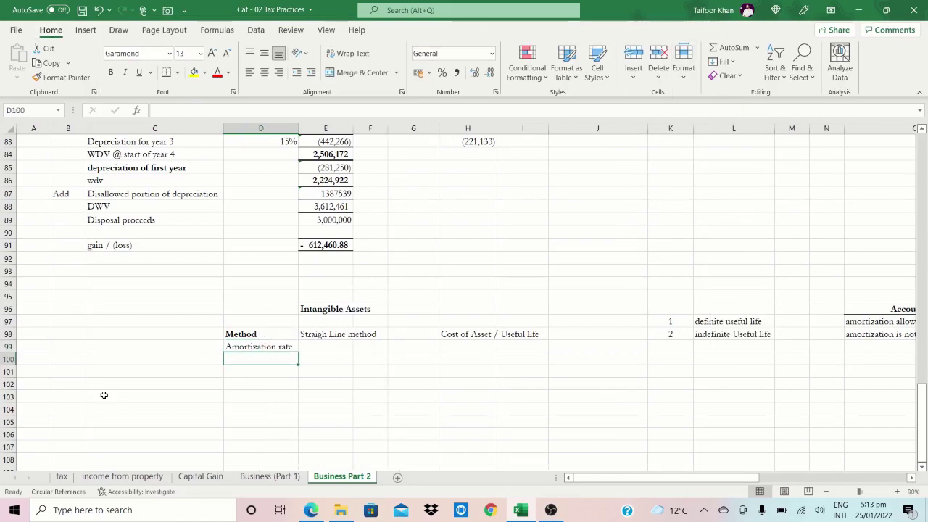
{"action": "type", "text": "definite "}
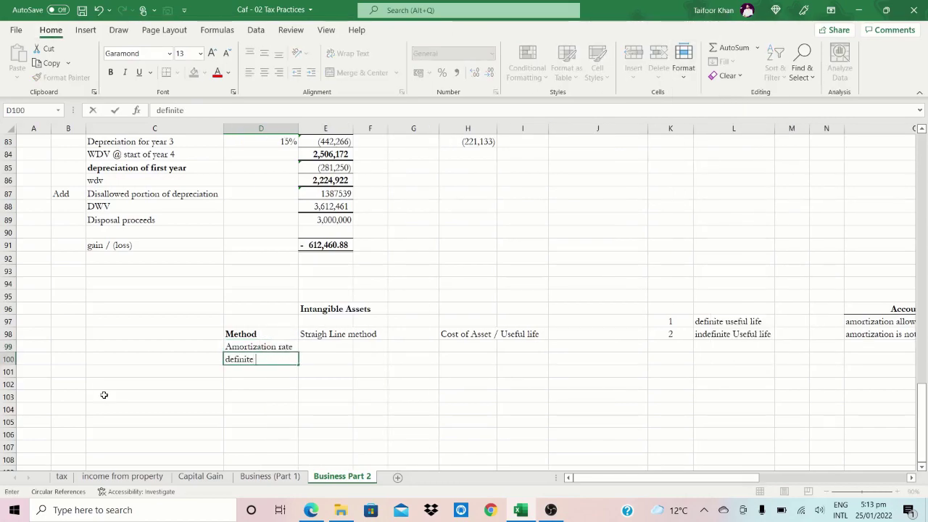
{"action": "type", "text": "life assets"}
{"action": "key", "text": "Return"}
- Enter "use accounting useful life" in E100 beside the definite life assets label
{"action": "key", "text": "Right"}
{"action": "key", "text": "Right"}
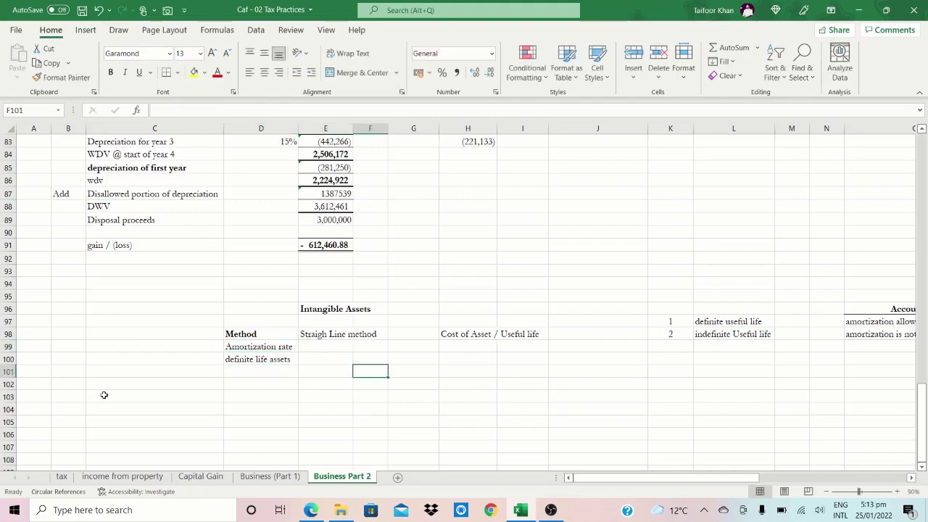
{"action": "key", "text": "Left"}
{"action": "key", "text": "Up"}
{"action": "type", "text": "we"}
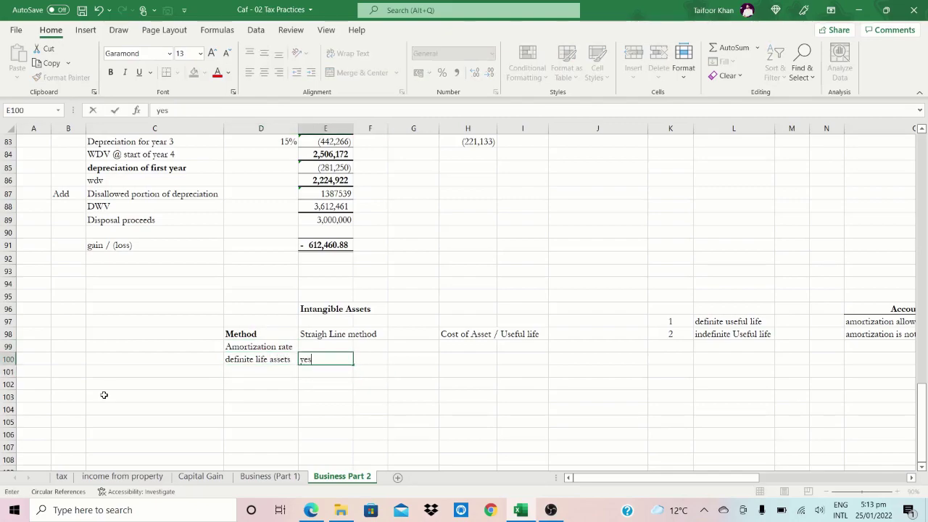
{"action": "key", "text": "BackSpace"}
{"action": "key", "text": "BackSpace"}
{"action": "type", "text": "use accounting useful lifw"}
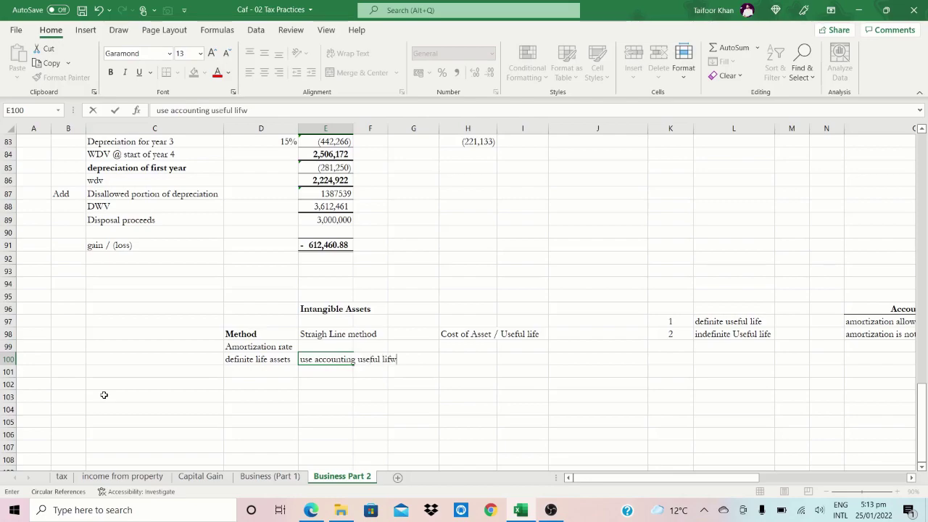
{"action": "key", "text": "Return"}
{"action": "key", "text": "Up"}
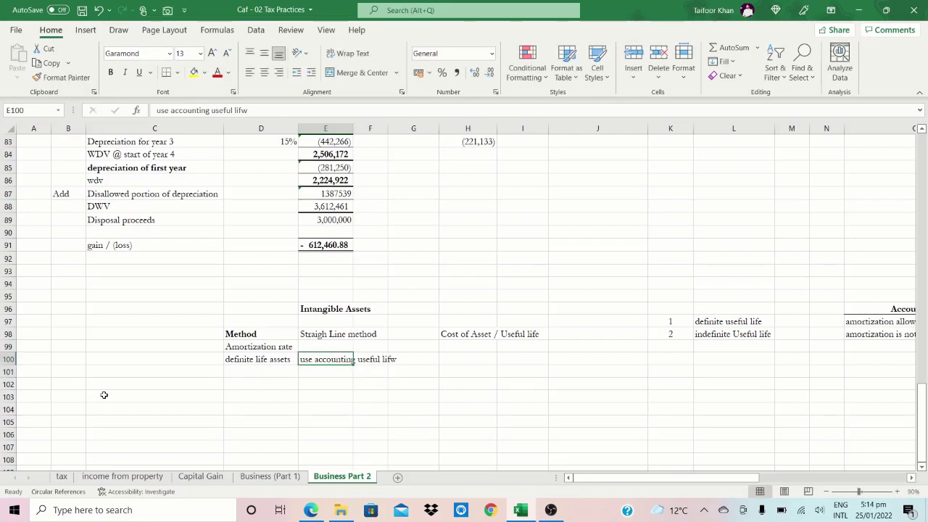
{"action": "key", "text": "F2"}
{"action": "key", "text": "BackSpace"}
{"action": "type", "text": "e"}
{"action": "key", "text": "Return"}
{"action": "key", "text": "Left"}
{"action": "key", "text": "Left"}
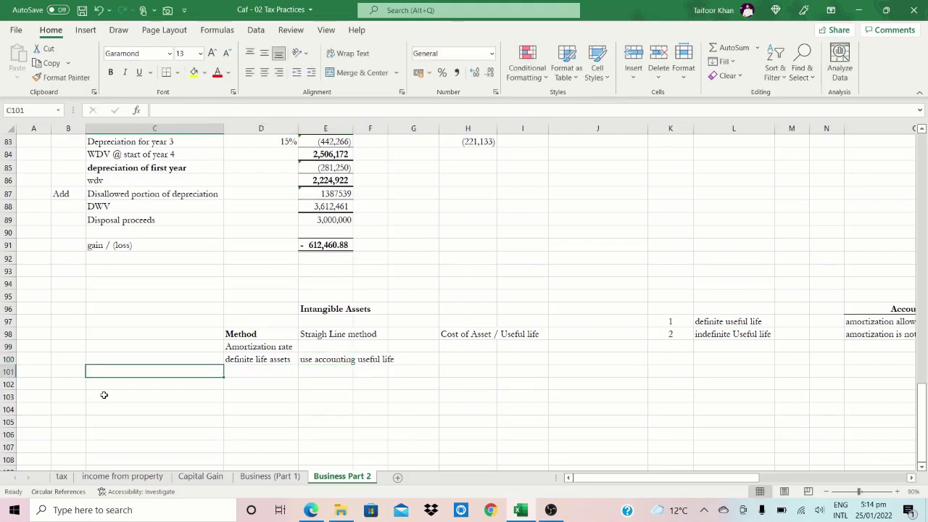
- Enter "definite life assets" again in D101 and indent the labels in D100:D101 by two levels
{"action": "key", "text": "Right"}
{"action": "type", "text": "d"}
{"action": "key", "text": "Up"}
{"action": "key", "text": "Up"}
{"action": "key", "text": "Down"}
{"action": "key", "text": "shift+Down"}
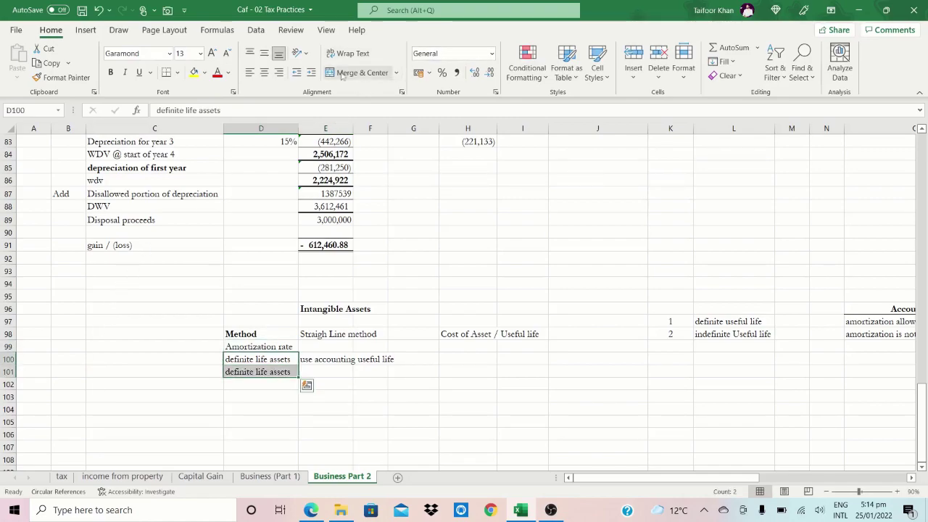
{"action": "left_click", "coordinate": [311, 73]}
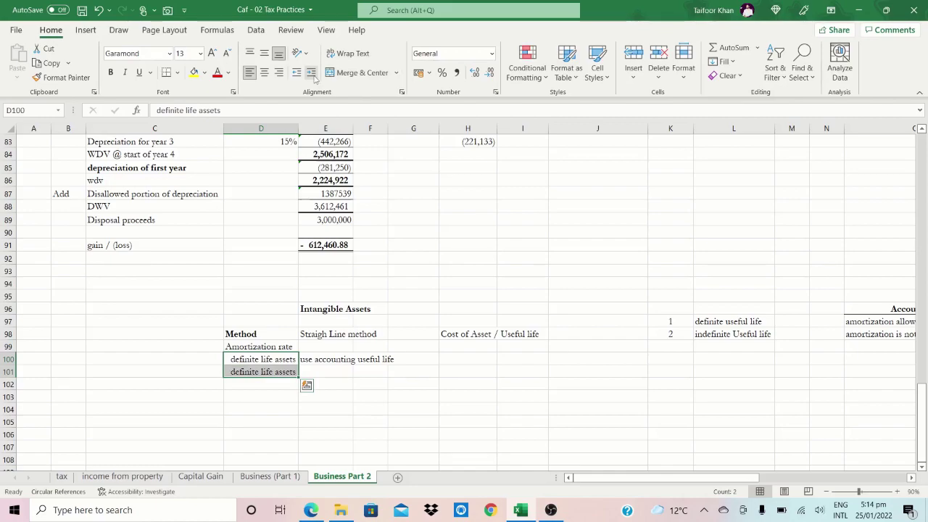
{"action": "left_click", "coordinate": [314, 76]}
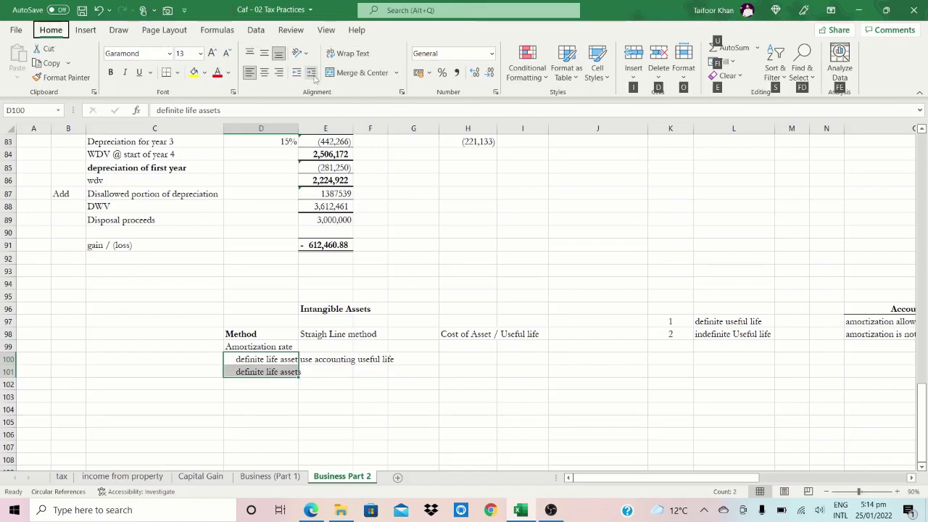
- Change the label in D101 to "Indefinite life assets"
{"action": "key", "text": "Down"}
{"action": "key", "text": "F2"}
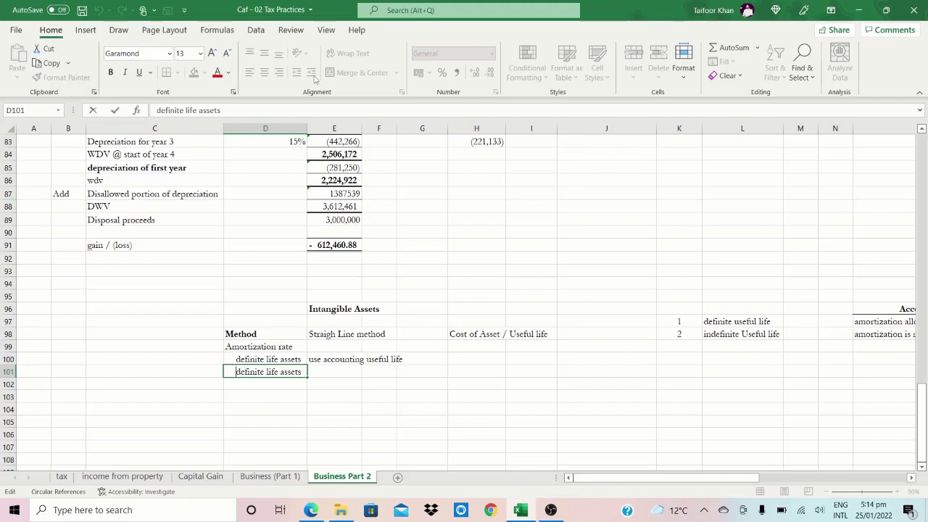
{"action": "key", "text": "Home"}
{"action": "type", "text": "In"}
{"action": "key", "text": "Return"}
- Make the "Amortization rate" label in D99 bold
{"action": "key", "text": "Up"}
{"action": "key", "text": "Up"}
{"action": "key", "text": "Up"}
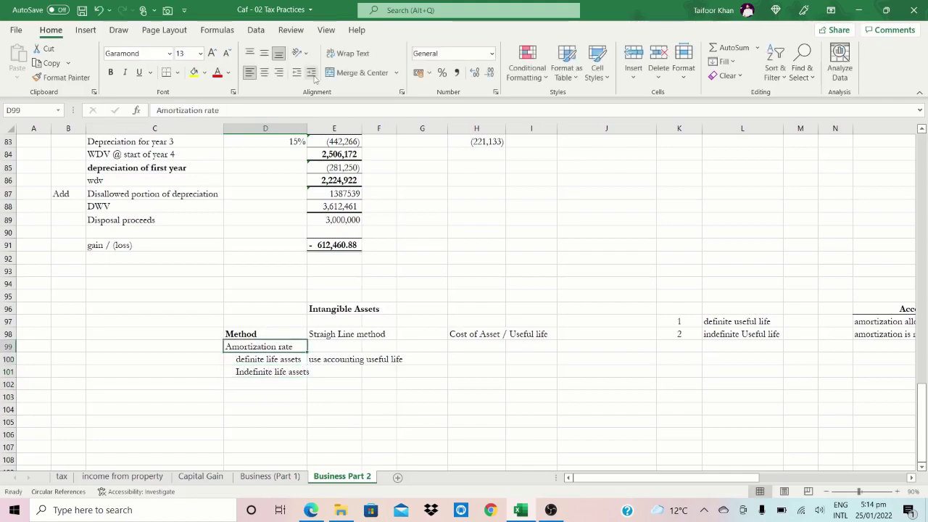
{"action": "key", "text": "ctrl+b"}
- Autofit the width of column D to the "Indefinite life assets" label in D101
{"action": "key", "text": "Down"}
{"action": "key", "text": "Down"}
{"action": "key", "text": "shift+Right"}
{"action": "key", "text": "shift+Left"}
{"action": "key", "text": "alt"}
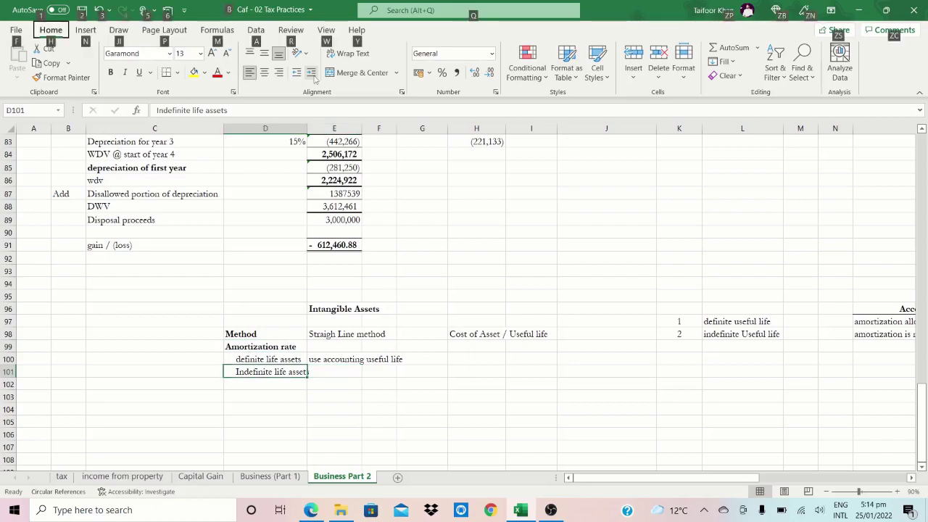
{"action": "key", "text": "h"}
{"action": "key", "text": "o"}
{"action": "key", "text": "i"}
- Enter "Use 25 years as useful llife" in E101 beside the indefinite life assets label
{"action": "key", "text": "Right"}
{"action": "type", "text": "Use "}
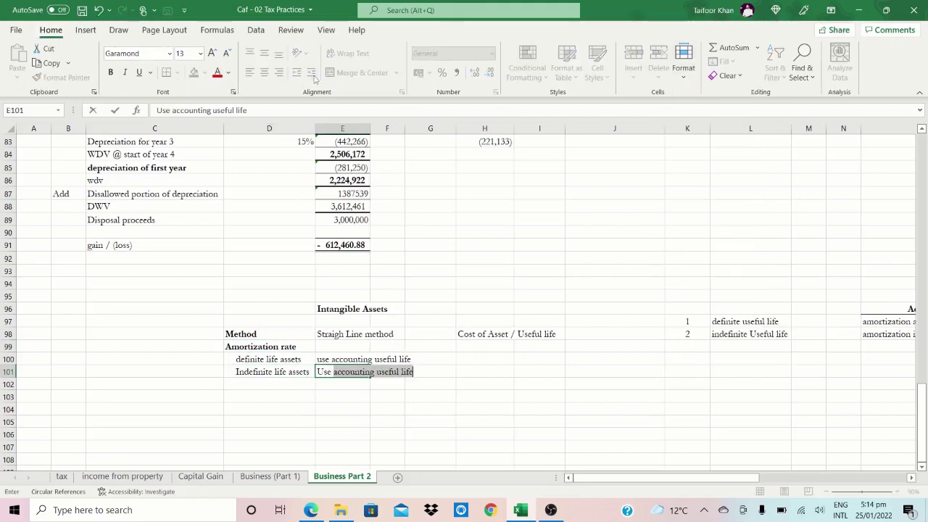
{"action": "type", "text": "25 years a"}
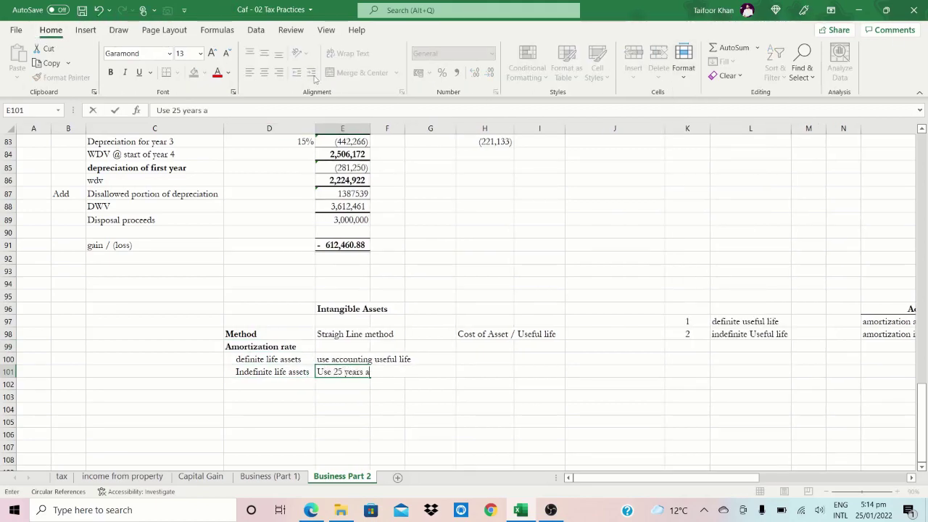
{"action": "type", "text": "s useful life"}
{"action": "key", "text": "Return"}
{"action": "key", "text": "Up"}
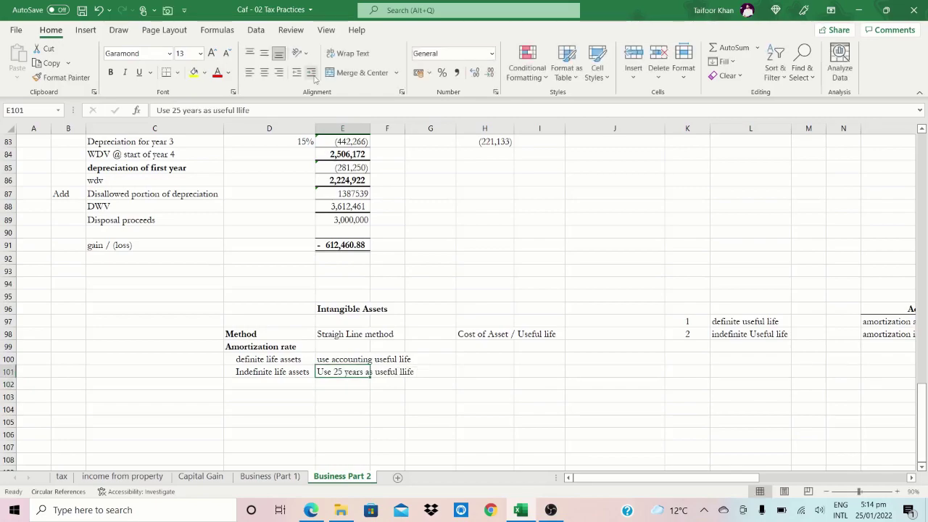
- Enter the note "proportionate basis" in E103, below the amortization rate notes
{"action": "key", "text": "Down"}
{"action": "key", "text": "Down"}
{"action": "key", "text": "Down"}
{"action": "key", "text": "Left"}
{"action": "key", "text": "Left"}
{"action": "key", "text": "Up"}
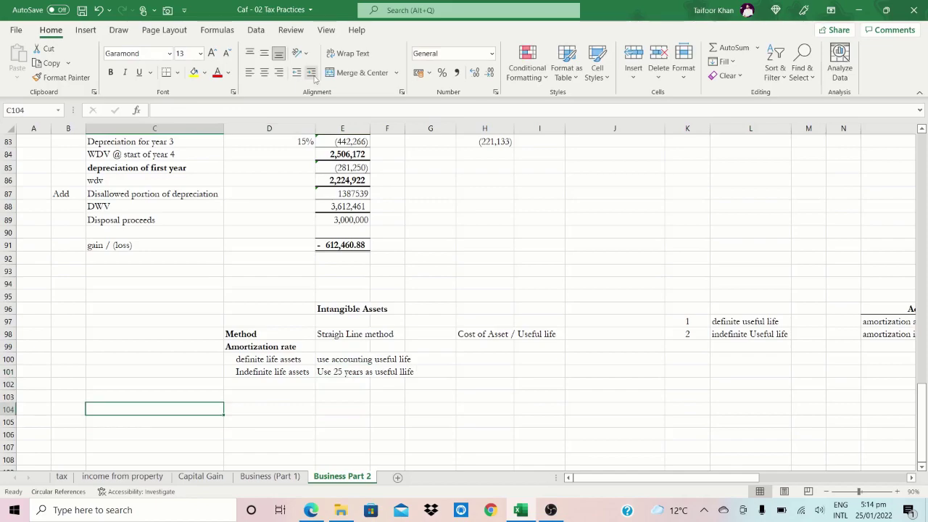
{"action": "key", "text": "Right"}
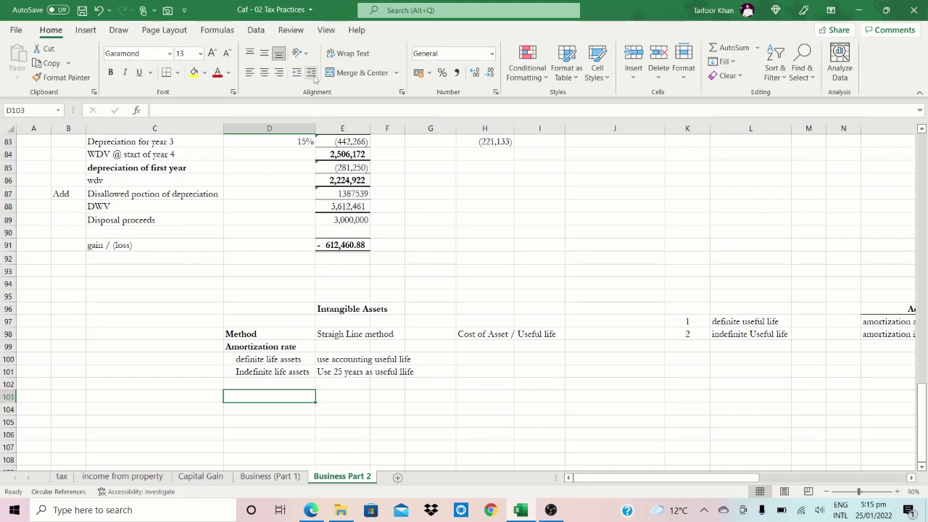
{"action": "key", "text": "Right"}
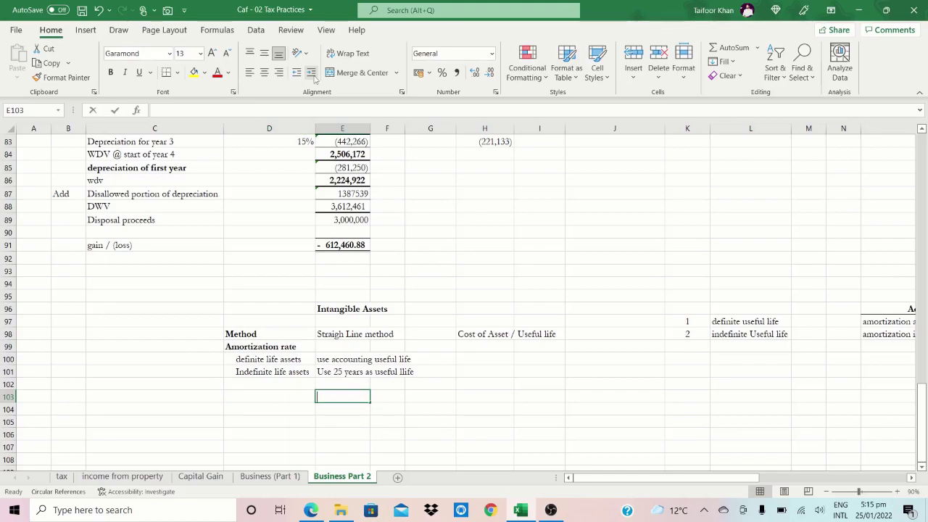
{"action": "type", "text": "propo"}
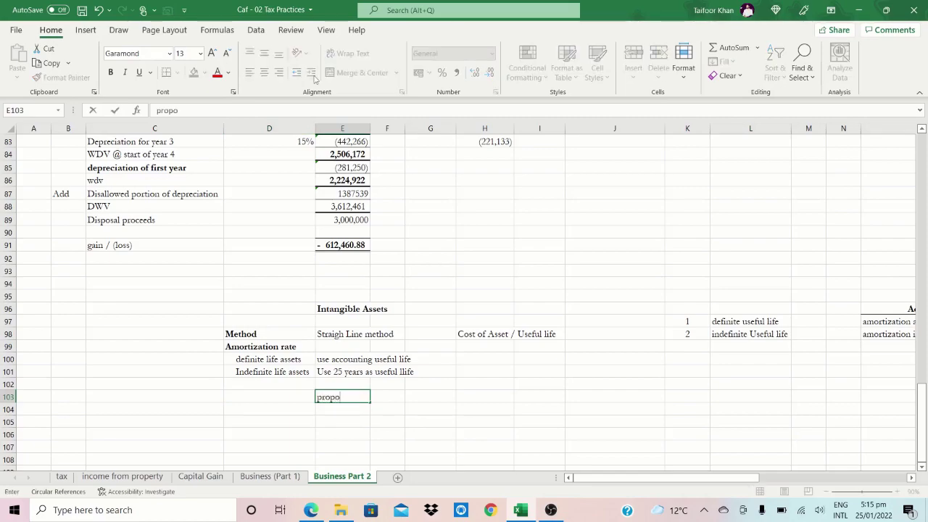
{"action": "type", "text": "rtionate basis"}
{"action": "key", "text": "Return"}
{"action": "key", "text": "Return"}
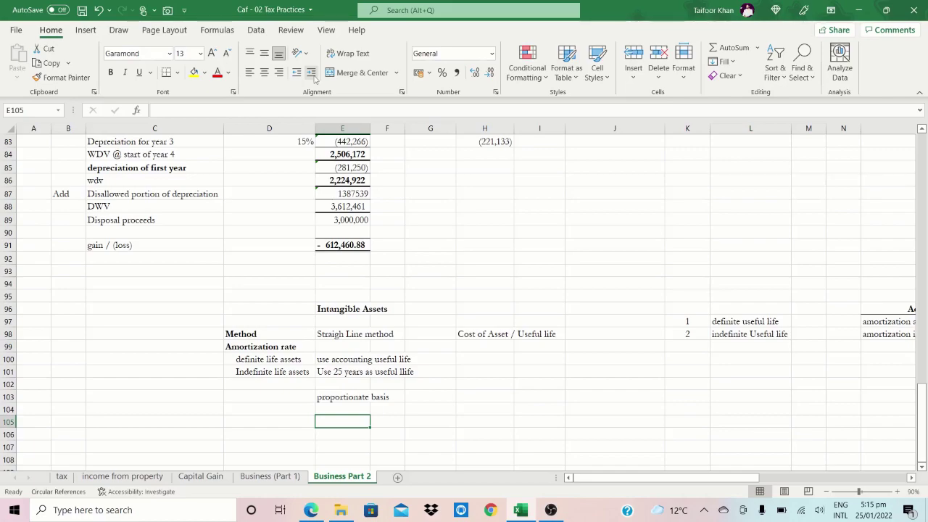
- Start an example with the label "trademark" in D106 and the amount 5,000,000 in E106
{"action": "key", "text": "Down"}
{"action": "key", "text": "Down"}
{"action": "key", "text": "Down"}
{"action": "key", "text": "Down"}
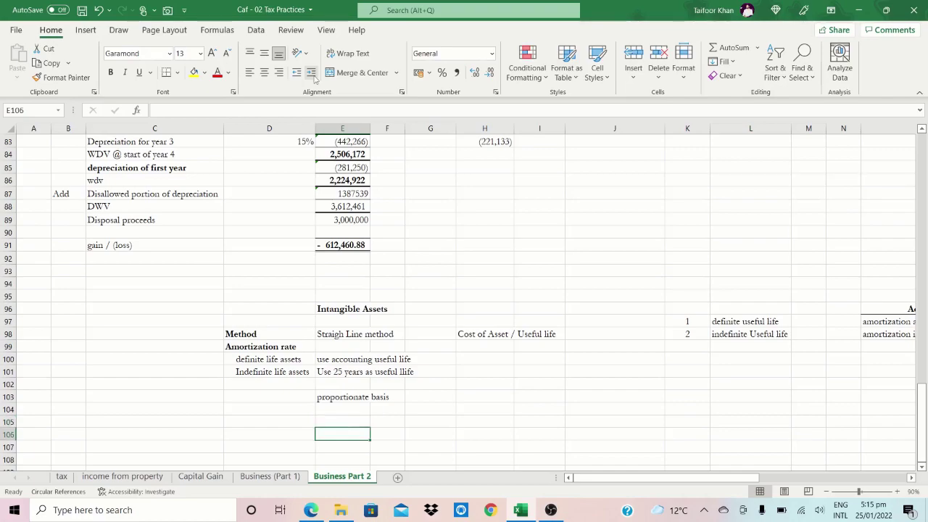
{"action": "key", "text": "Left"}
{"action": "key", "text": "Up"}
{"action": "key", "text": "Up"}
{"action": "key", "text": "Up"}
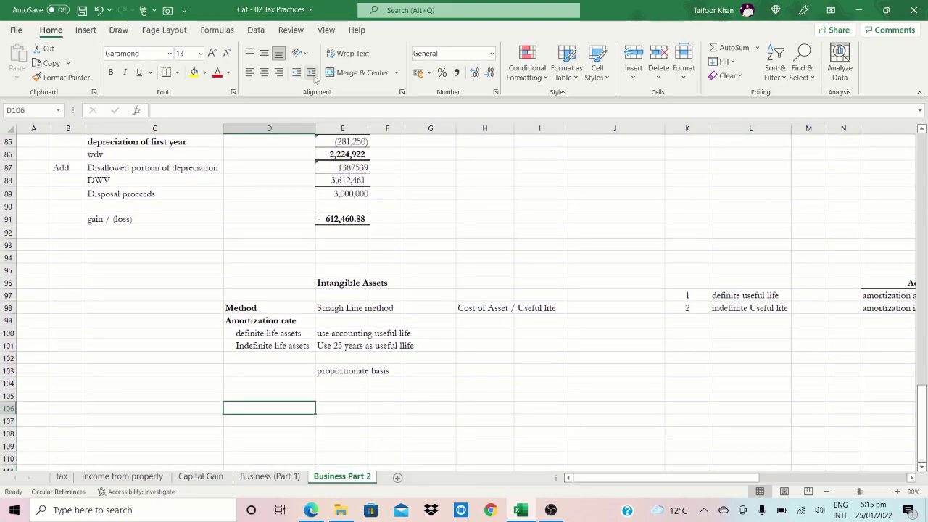
{"action": "type", "text": "trade ma"}
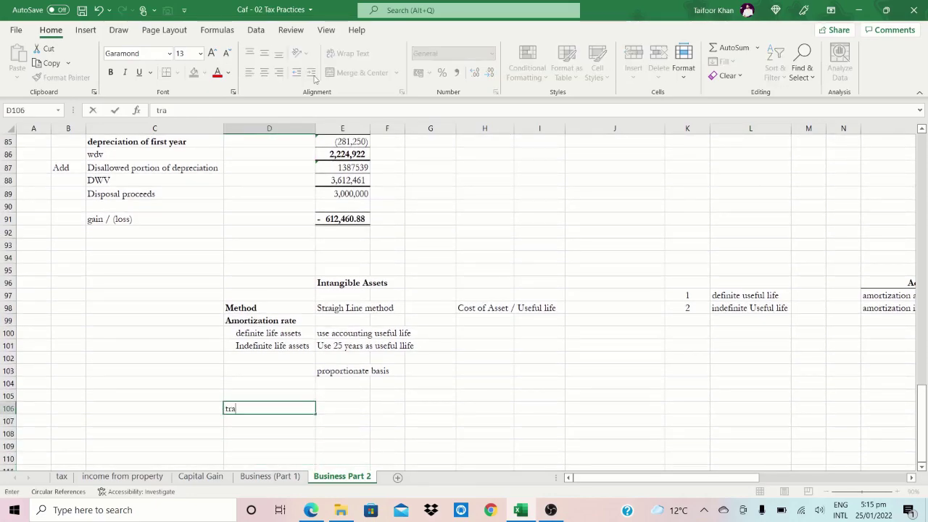
{"action": "key", "text": "BackSpace"}
{"action": "key", "text": "BackSpace"}
{"action": "key", "text": "BackSpace"}
{"action": "type", "text": "mark"}
{"action": "key", "text": "Tab"}
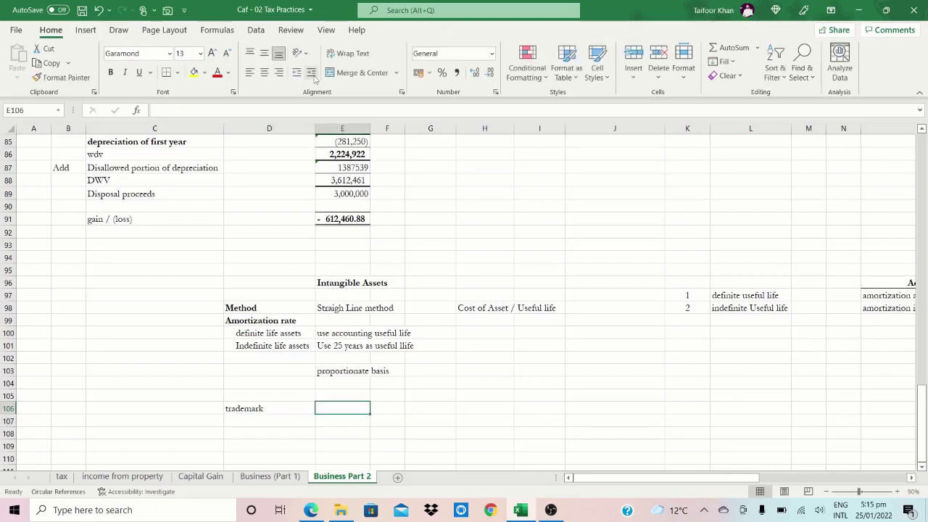
{"action": "type", "text": "5000,000"}
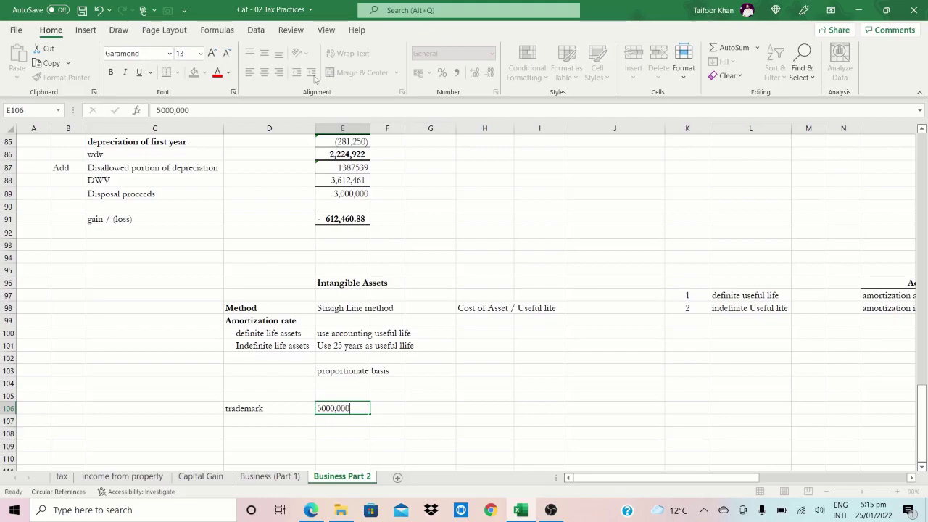
{"action": "key", "text": "Return"}
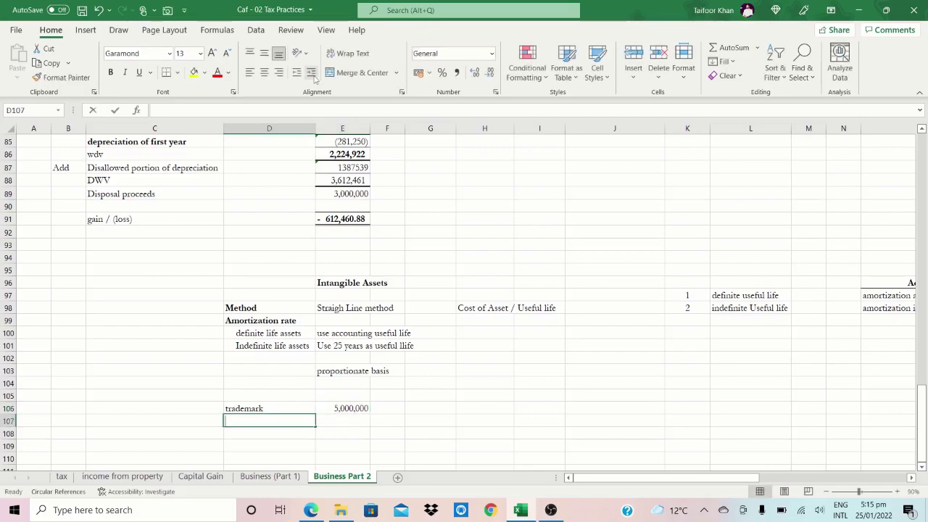
- Enter the label "Useful life" in D107 and "15 years" beside it in E107
{"action": "type", "text": "Useful lifw"}
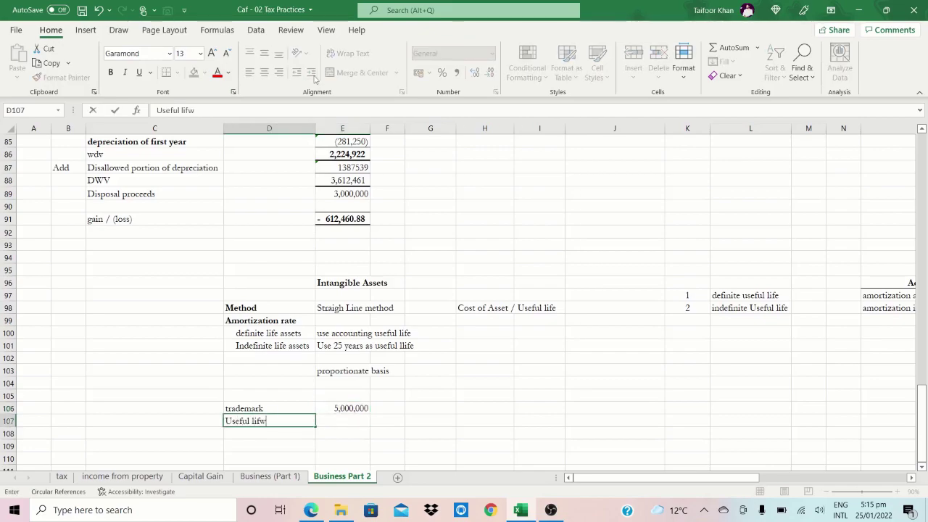
{"action": "key", "text": "Return"}
{"action": "key", "text": "Up"}
{"action": "key", "text": "BackSpace"}
{"action": "type", "text": "e"}
{"action": "key", "text": "Tab"}
{"action": "type", "text": "15 "}
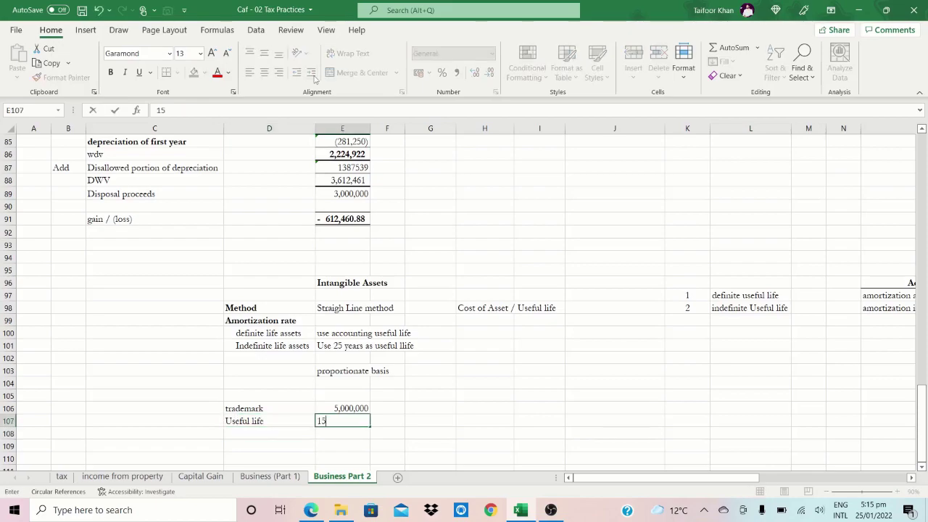
{"action": "type", "text": "years"}
{"action": "key", "text": "Down"}
{"action": "key", "text": "Down"}
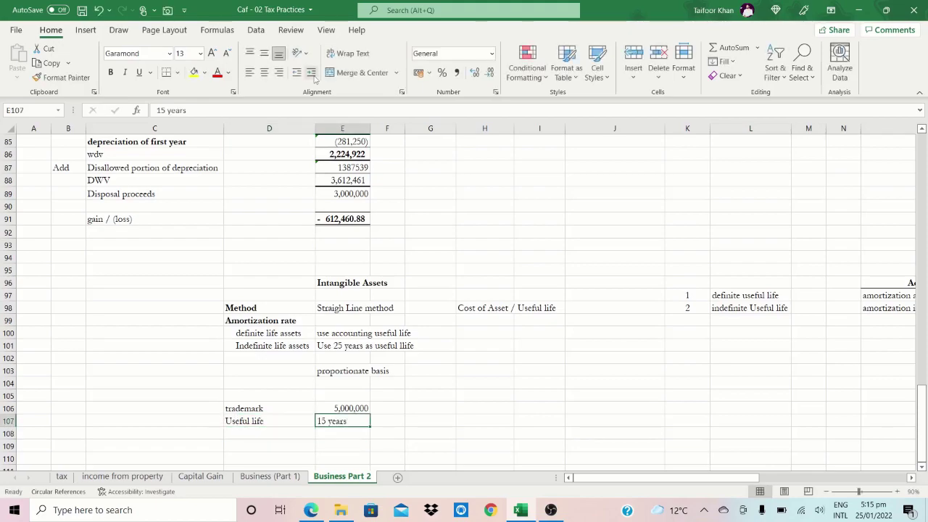
- Enter the heading "Tax year 2022" in D104 above the trademark example
{"action": "key", "text": "Left"}
{"action": "key", "text": "Up"}
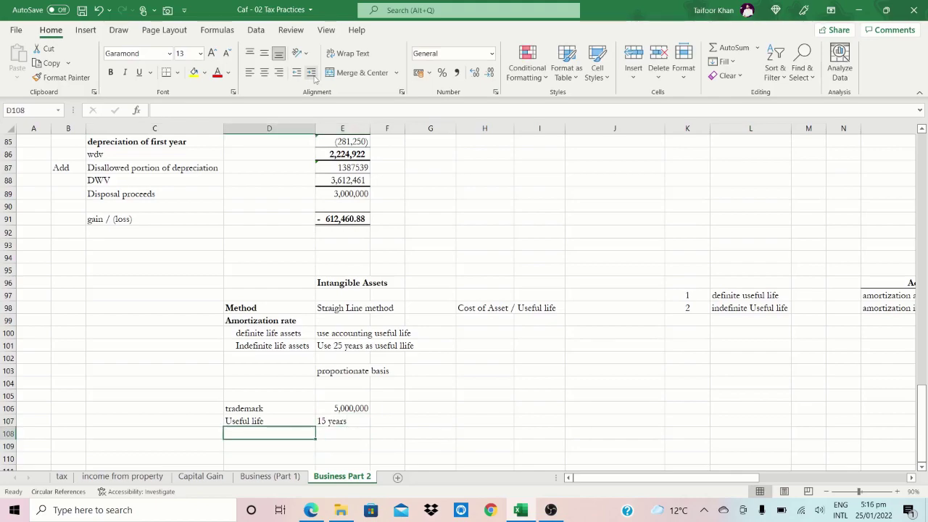
{"action": "key", "text": "Left"}
{"action": "key", "text": "Up"}
{"action": "key", "text": "Up"}
{"action": "key", "text": "Right"}
{"action": "key", "text": "Up"}
{"action": "key", "text": "Up"}
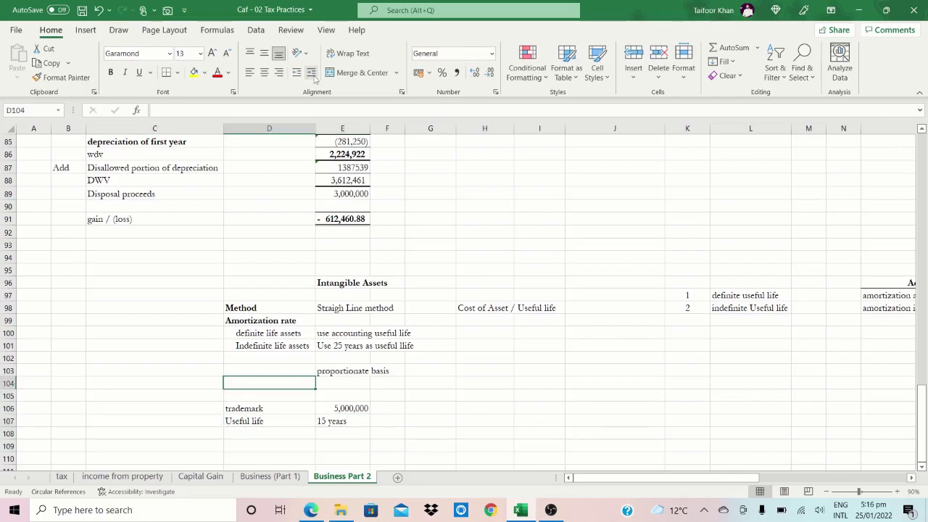
{"action": "type", "text": "Tax year 2022"}
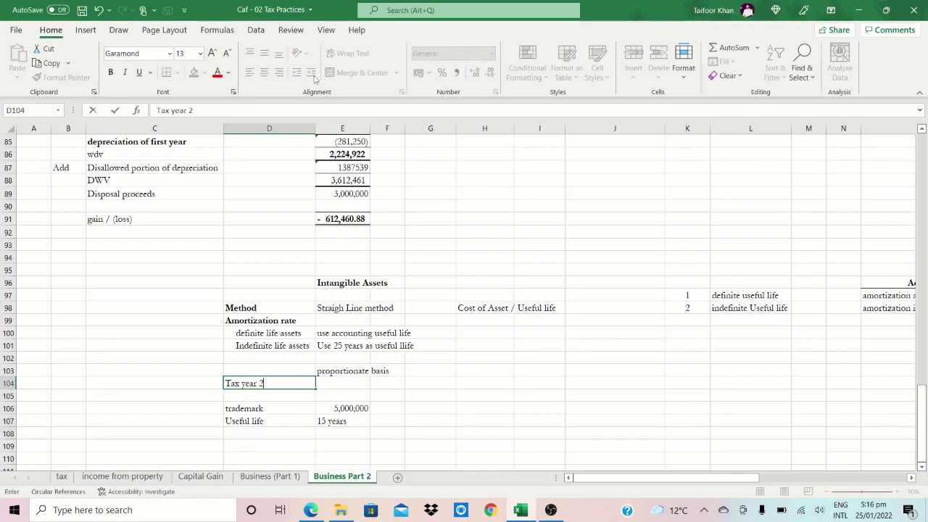
{"action": "key", "text": "Return"}
- Enter the label "purchase date" in D108 below the "Useful life" label
{"action": "key", "text": "Down"}
{"action": "key", "text": "Down"}
{"action": "key", "text": "Down"}
{"action": "key", "text": "Down"}
{"action": "key", "text": "Down"}
{"action": "key", "text": "Down"}
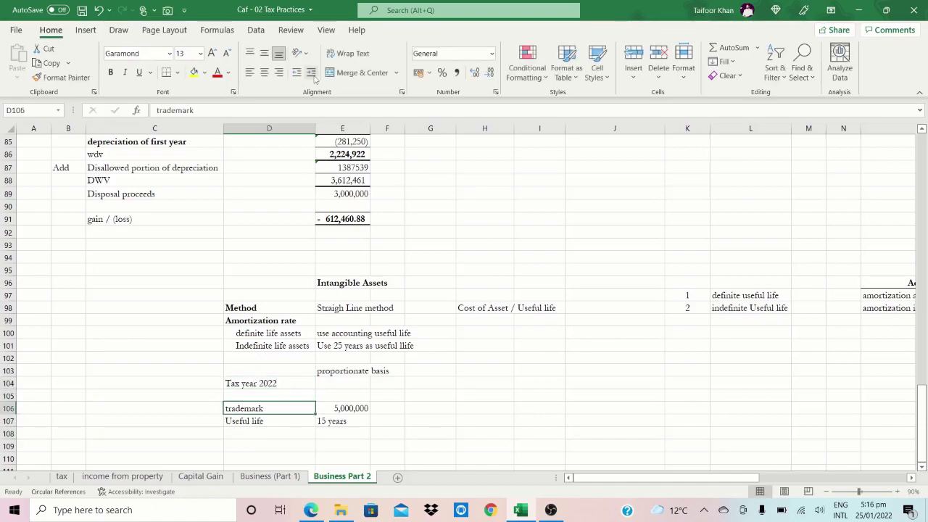
{"action": "key", "text": "Down"}
{"action": "key", "text": "Up"}
{"action": "key", "text": "Up"}
{"action": "key", "text": "Up"}
{"action": "key", "text": "Up"}
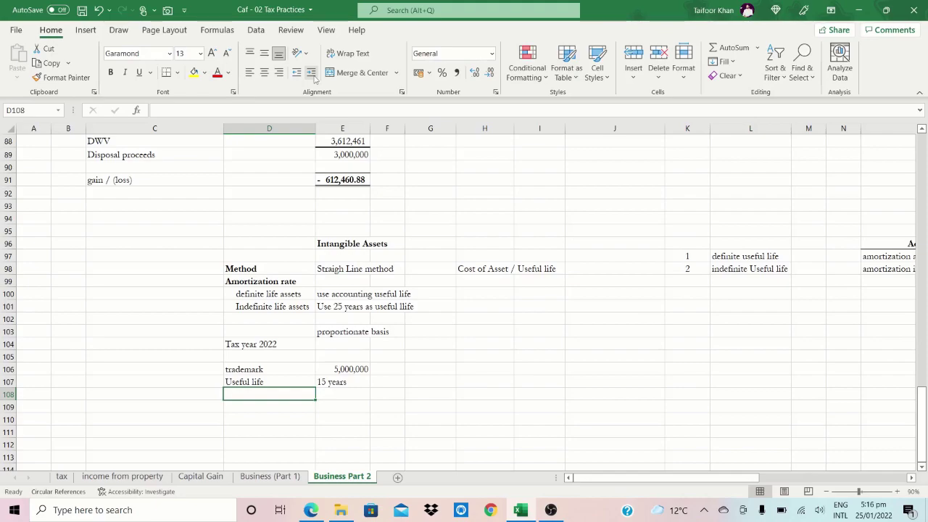
{"action": "type", "text": "purchas"}
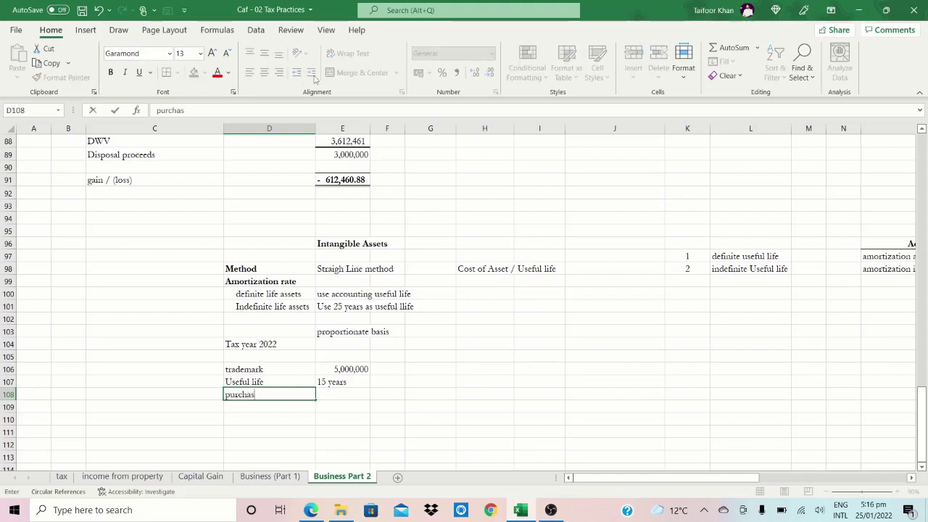
{"action": "type", "text": "e date"}
{"action": "key", "text": "Return"}
{"action": "key", "text": "Up"}
{"action": "key", "text": "Right"}
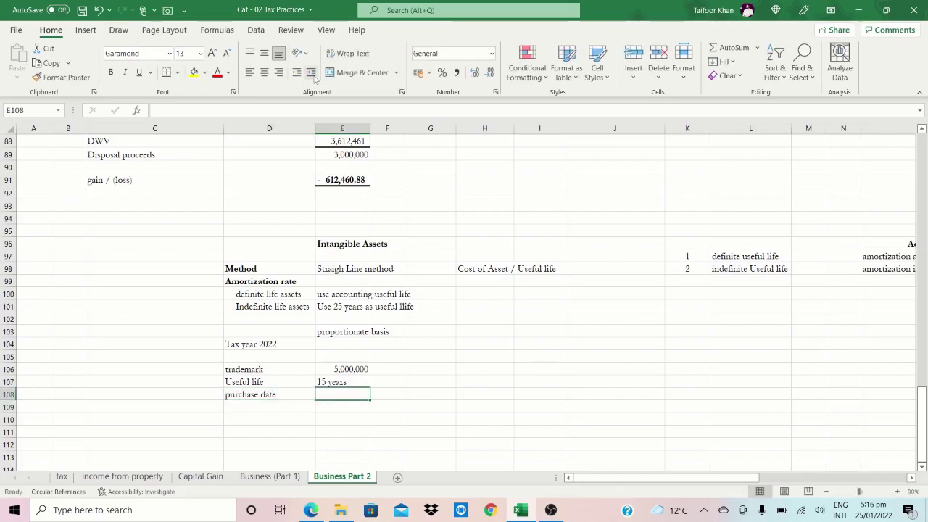
- Enter the purchase date 01/03/2022 in E108 and format it in the 14-Mar-2012 date style
{"action": "type", "text": "01/03/"}
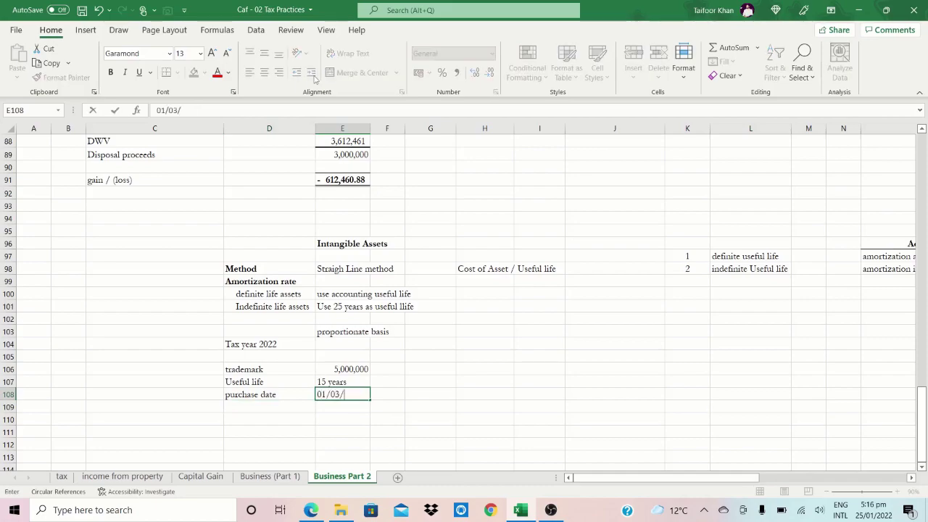
{"action": "type", "text": "2022"}
{"action": "key", "text": "ctrl+Return"}
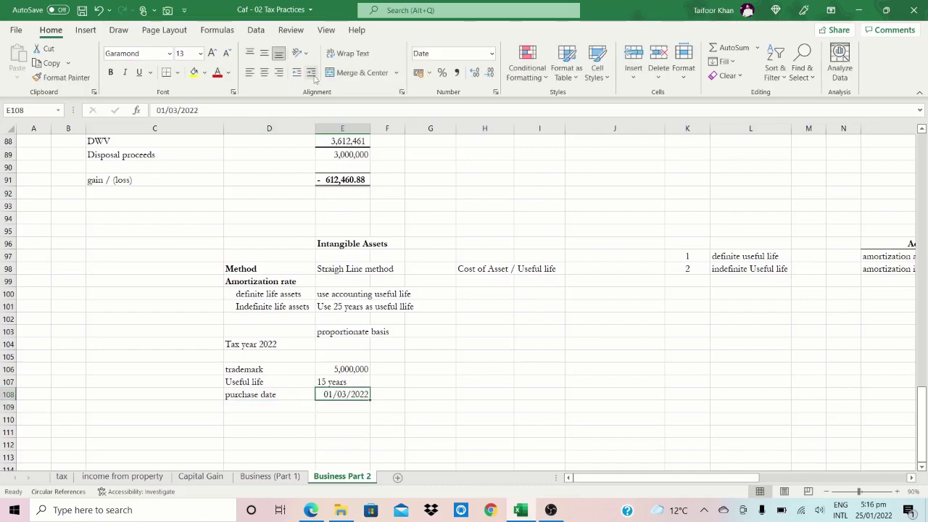
{"action": "left_click", "coordinate": [496, 91]}
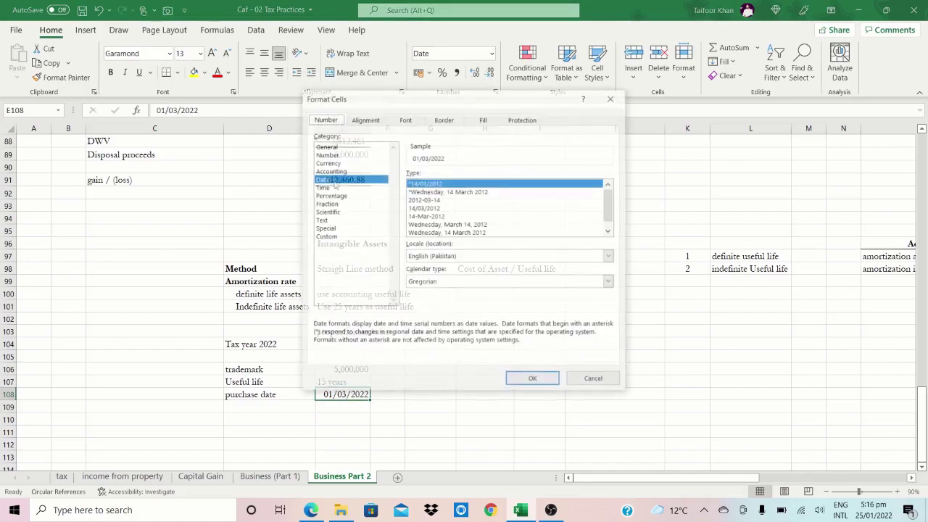
{"action": "left_click", "coordinate": [422, 216]}
{"action": "left_click", "coordinate": [532, 380]}
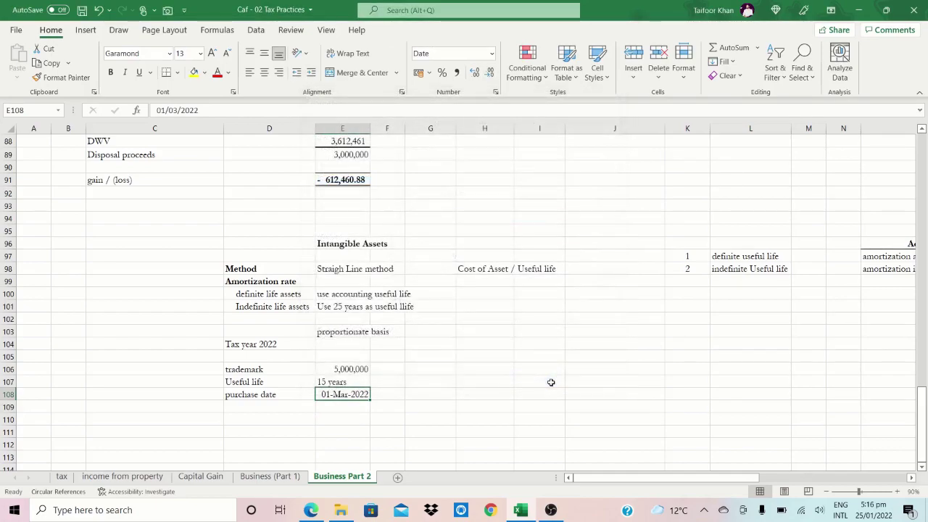
{"action": "key", "text": "Down"}
{"action": "key", "text": "Down"}
{"action": "key", "text": "Down"}
{"action": "key", "text": "Down"}
{"action": "key", "text": "Down"}
{"action": "scroll", "coordinate": [311, 364], "scroll_direction": "down", "scroll_amount": 2}
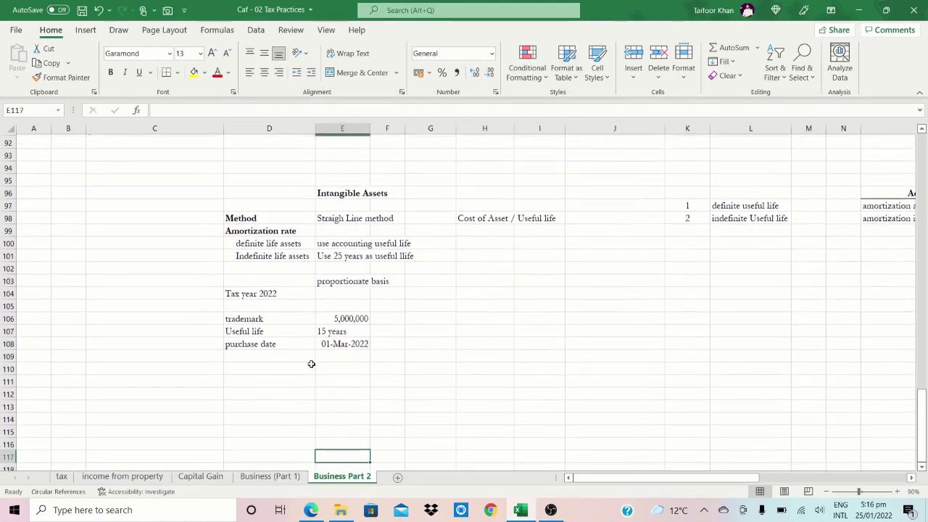
- Enter the bold label "Amortization" in D112 below the trademark details
{"action": "key", "text": "Up"}
{"action": "key", "text": "Left"}
{"action": "type", "text": "A"}
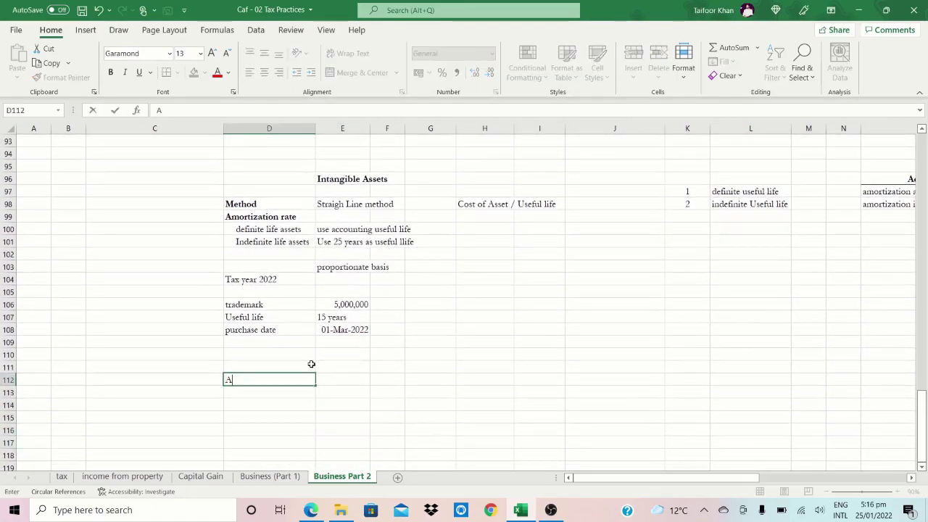
{"action": "type", "text": "mortization"}
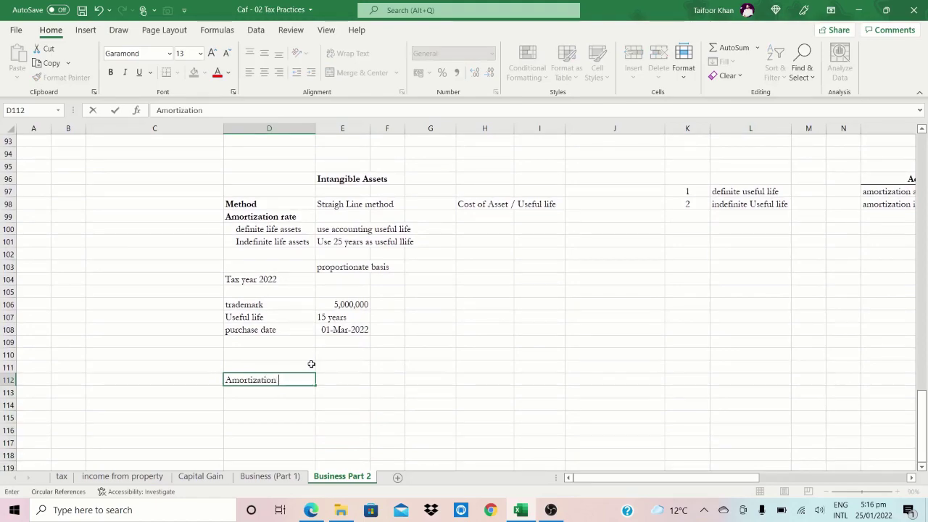
{"action": "key", "text": "ctrl+Return"}
{"action": "key", "text": "ctrl+b"}
- Enter the working (5000,000/15)*122/365 as plain text in E112 beside the "Amortization" label
{"action": "key", "text": "Right"}
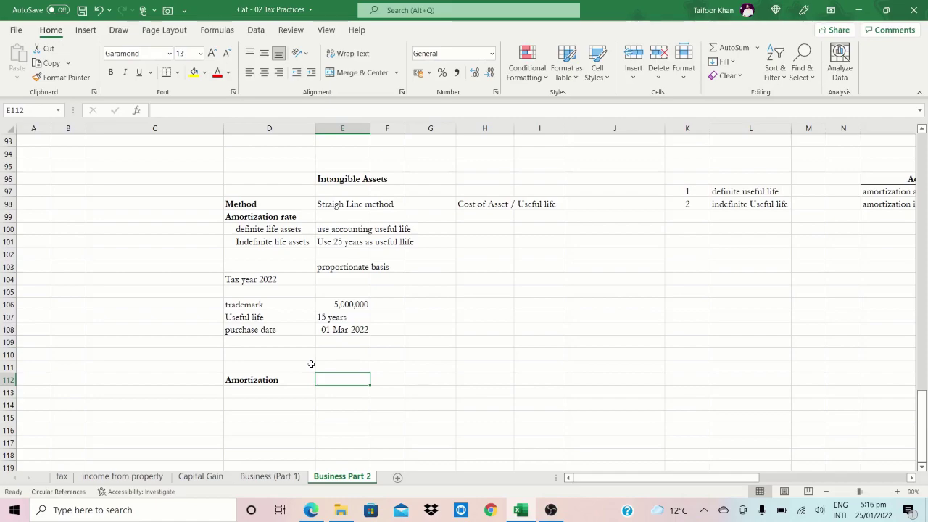
{"action": "type", "text": "'(5000"}
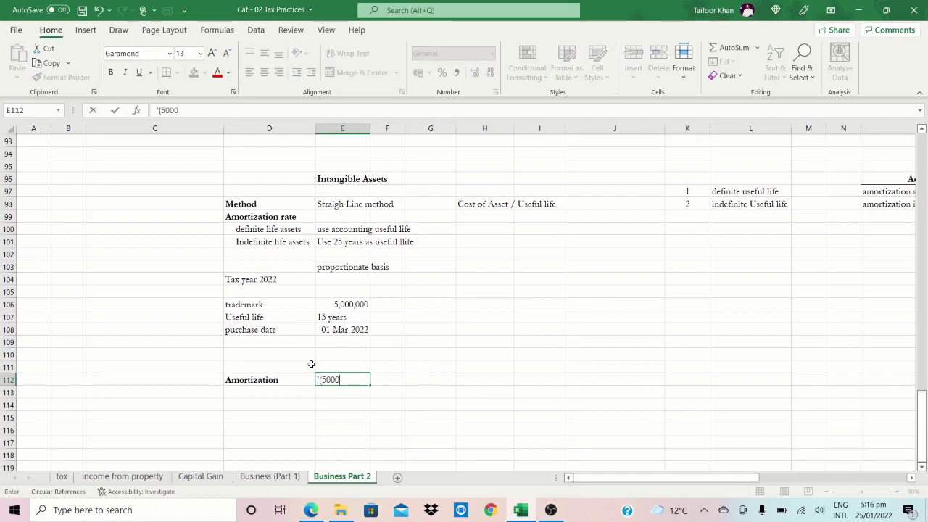
{"action": "type", "text": ",000/15"}
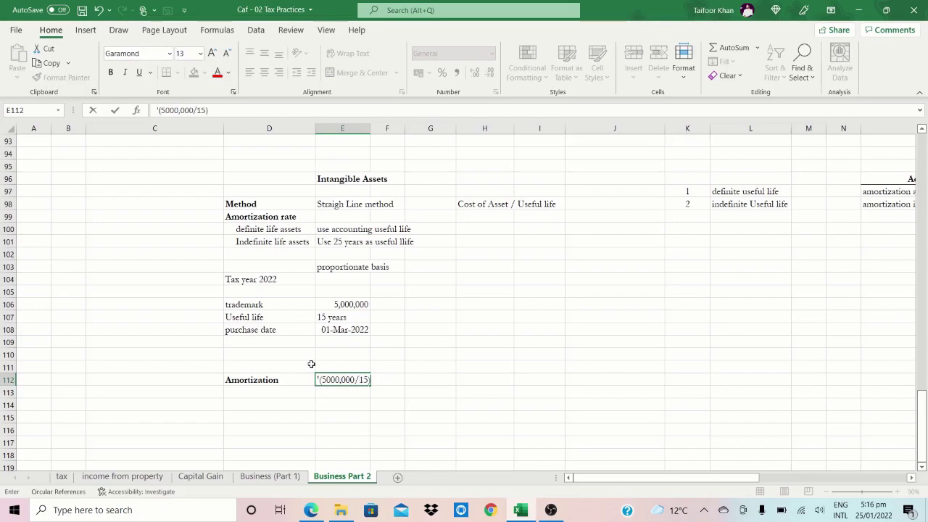
{"action": "type", "text": ")"}
{"action": "type", "text": "365"}
{"action": "key", "text": "Return"}
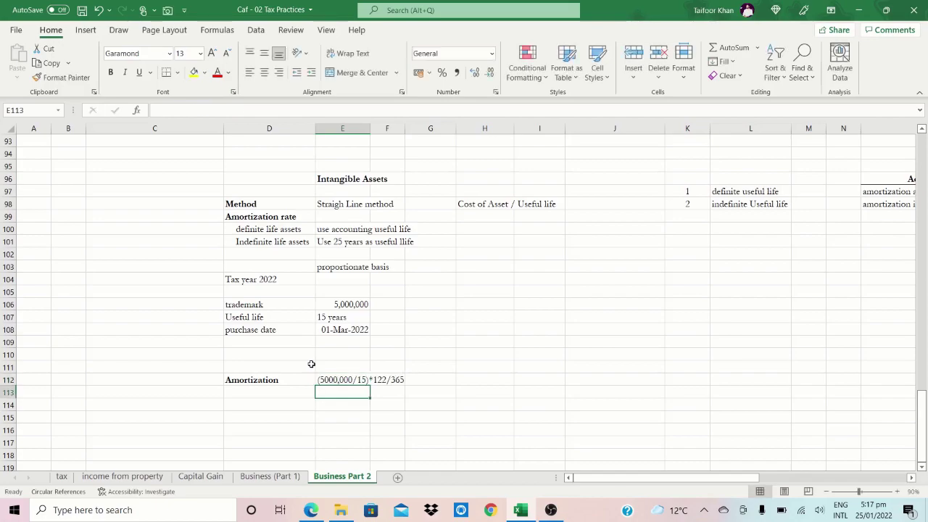
- Duplicate the E112 working into E113 and convert it to the live formula (5000000/15)*122/365
{"action": "key", "text": "ctrl+d"}
{"action": "key", "text": "F2"}
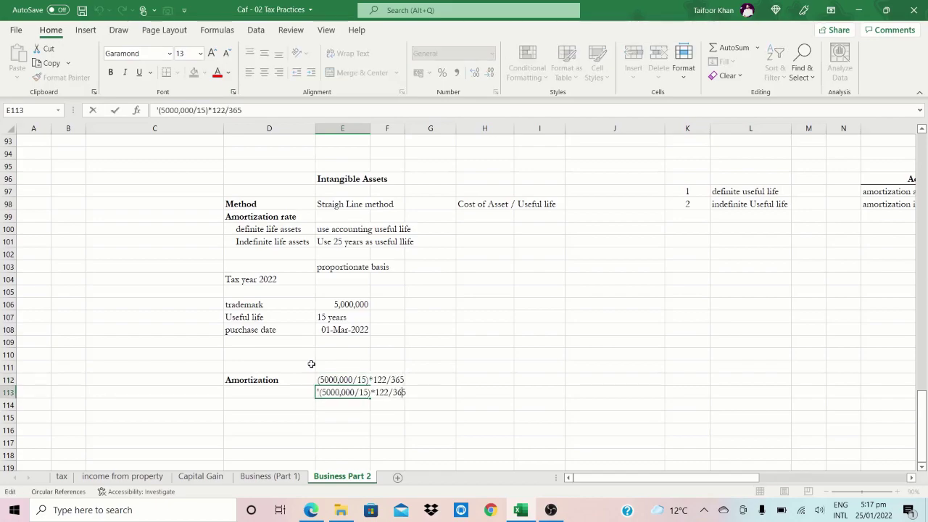
{"action": "key", "text": "Left"}
{"action": "key", "text": "Left"}
{"action": "key", "text": "Left"}
{"action": "key", "text": "Left"}
{"action": "key", "text": "Left"}
{"action": "key", "text": "Left"}
{"action": "key", "text": "Left"}
{"action": "key", "text": "Left"}
{"action": "key", "text": "Left"}
{"action": "key", "text": "Left"}
{"action": "key", "text": "Left"}
{"action": "key", "text": "BackSpace"}
{"action": "type", "text": "+"}
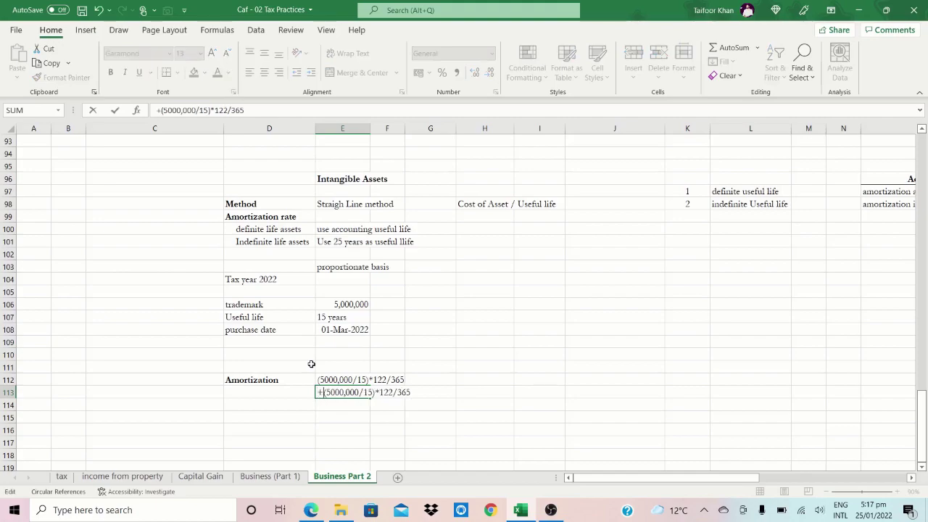
{"action": "key", "text": "Return"}
{"action": "key", "text": "Return"}
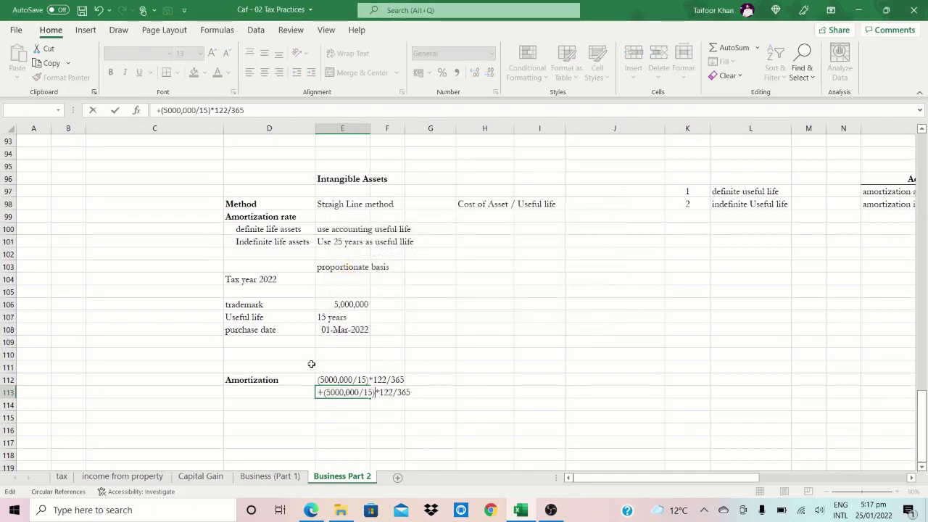
{"action": "key", "text": "BackSpace"}
{"action": "key", "text": "Return"}
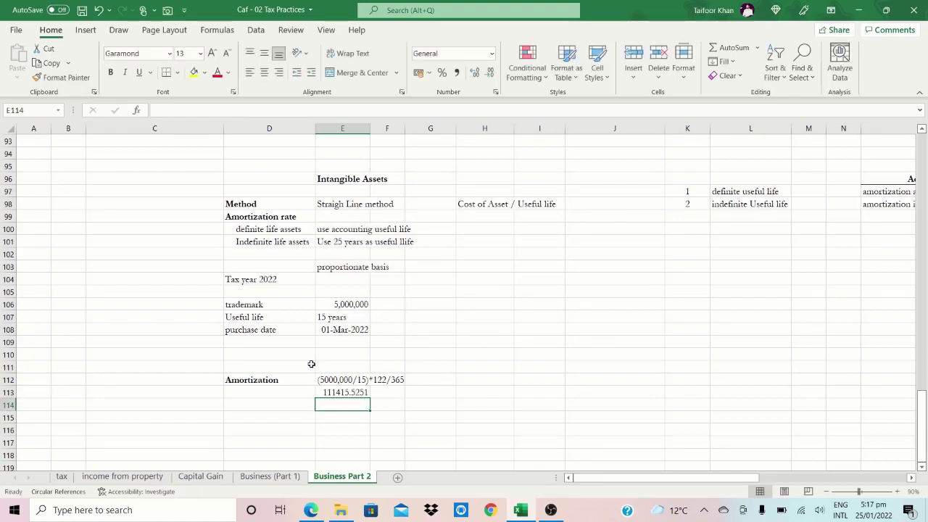
- Format the E113 amortization amount with thousands separators and no decimal places
{"action": "key", "text": "Up"}
{"action": "key", "text": "alt+h"}
{"action": "key", "text": "k"}
{"action": "key", "text": "alt+h"}
{"action": "key", "text": "9"}
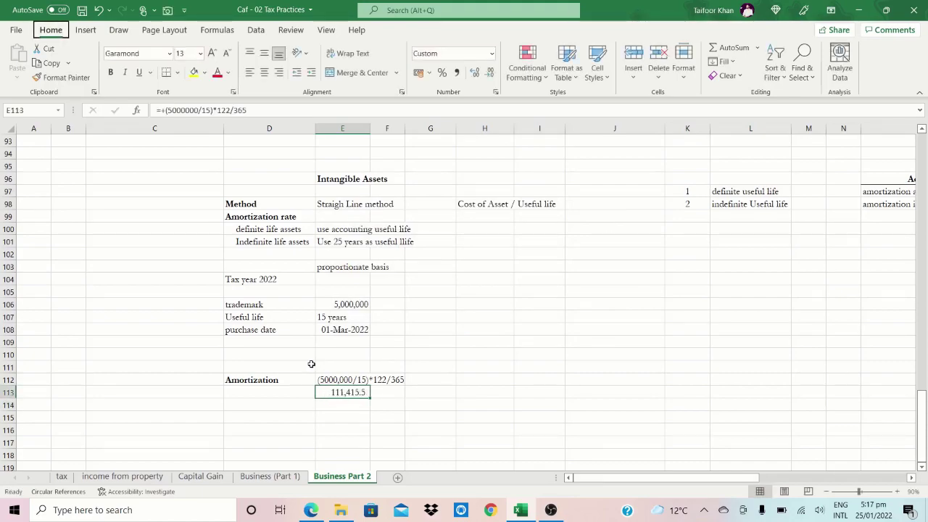
{"action": "key", "text": "alt+h"}
{"action": "key", "text": "9"}
- Enter the labels "tax year 2022" in C113 and "tax year 2023" in C116
{"action": "key", "text": "Left"}
{"action": "key", "text": "Left"}
{"action": "type", "text": "ta"}
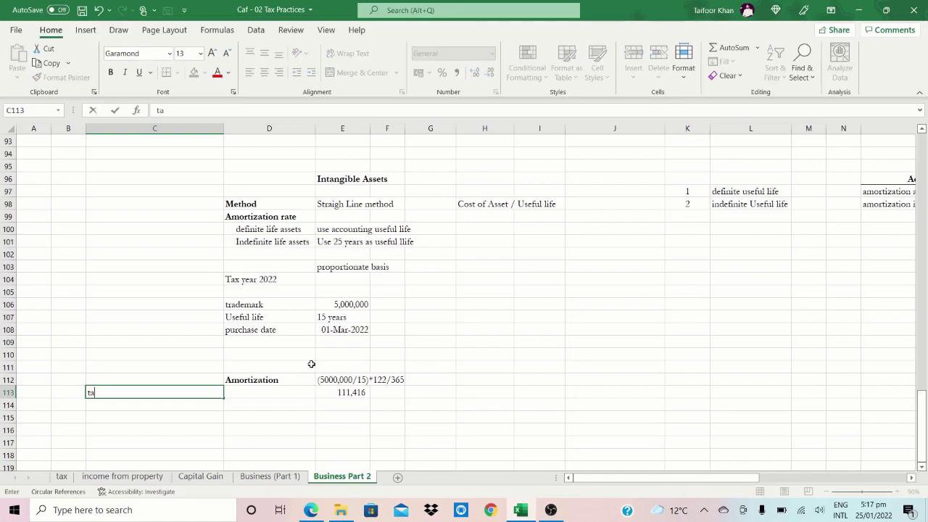
{"action": "type", "text": "x year 2022"}
{"action": "key", "text": "Return"}
{"action": "key", "text": "Return"}
{"action": "key", "text": "Return"}
{"action": "type", "text": "ta"}
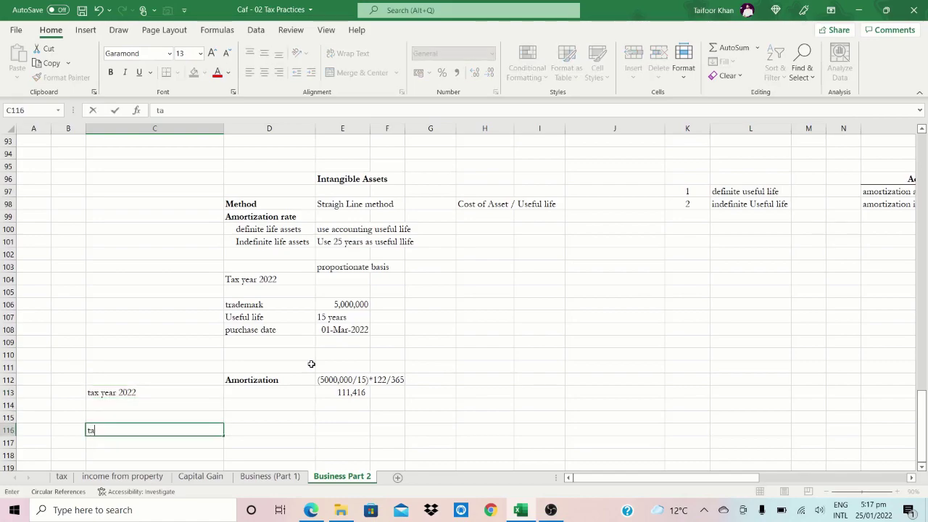
{"action": "type", "text": "x year 2023"}
{"action": "key", "text": "ctrl+Return"}
- Link D116 to the "Amortization" label in D112 with a cell reference
{"action": "key", "text": "Right"}
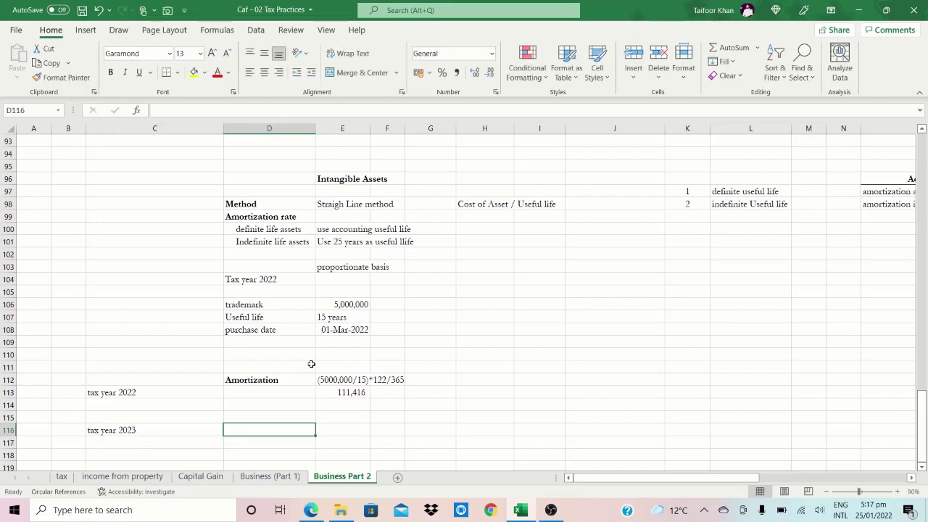
{"action": "type", "text": "="}
{"action": "key", "text": "Up"}
{"action": "key", "text": "Up"}
{"action": "key", "text": "Up"}
{"action": "key", "text": "Up"}
{"action": "key", "text": "Return"}
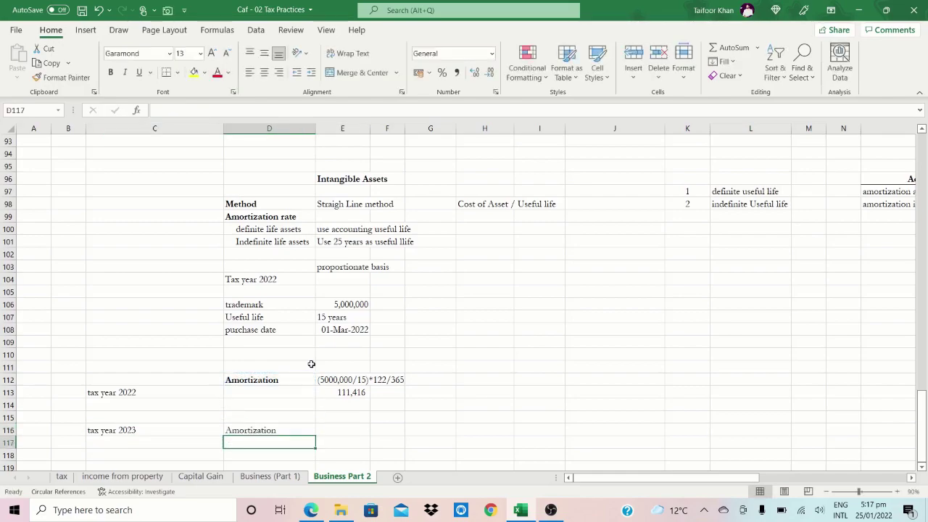
- Enter the tax year 2023 working 5000000/15 as plain text in E116
{"action": "key", "text": "Up"}
{"action": "key", "text": "Right"}
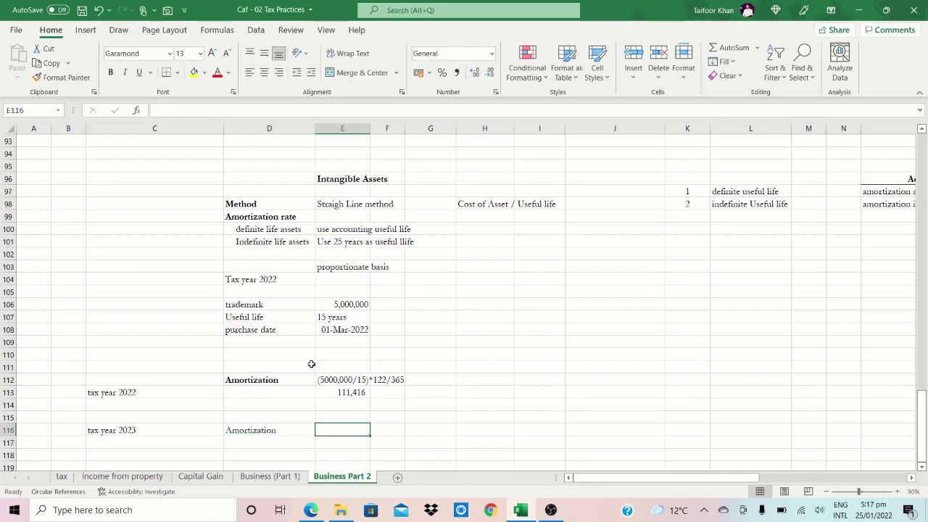
{"action": "type", "text": "5000000"}
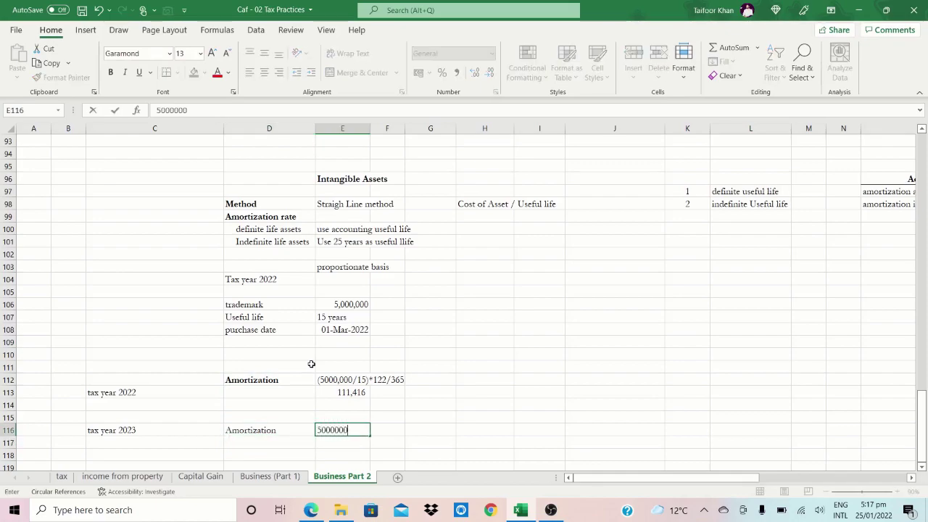
{"action": "type", "text": "/15"}
{"action": "key", "text": "Return"}
- Duplicate the E116 working into E117 and convert it to the formula =5000000/15
{"action": "key", "text": "ctrl+d"}
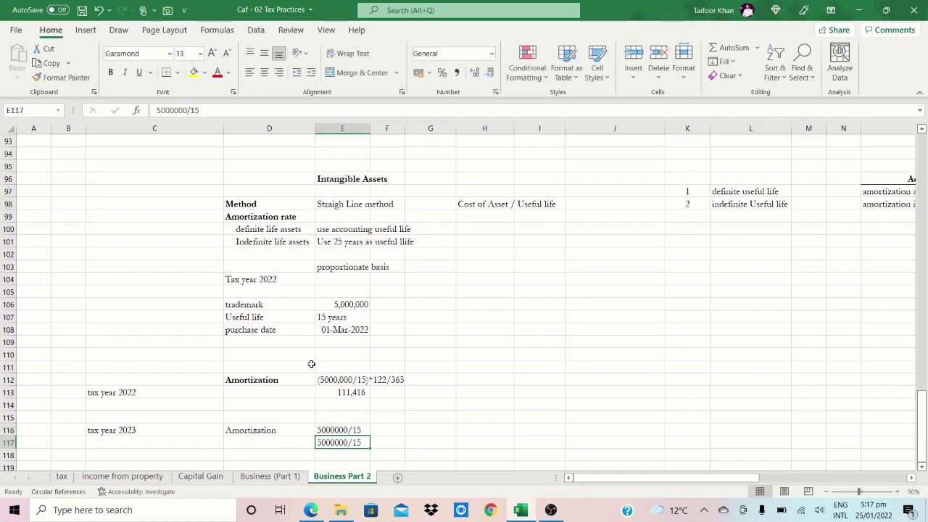
{"action": "key", "text": "F2"}
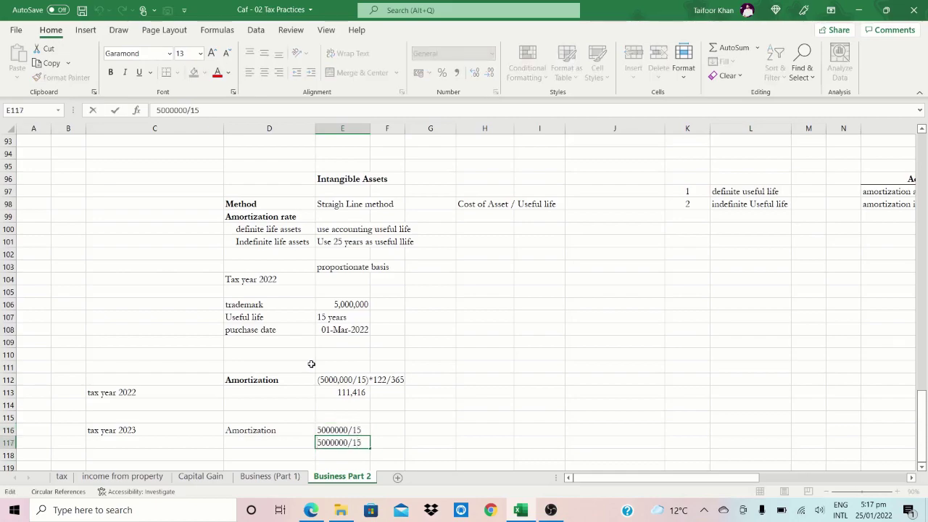
{"action": "key", "text": "Home"}
{"action": "type", "text": "+"}
{"action": "key", "text": "ctrl+Return"}
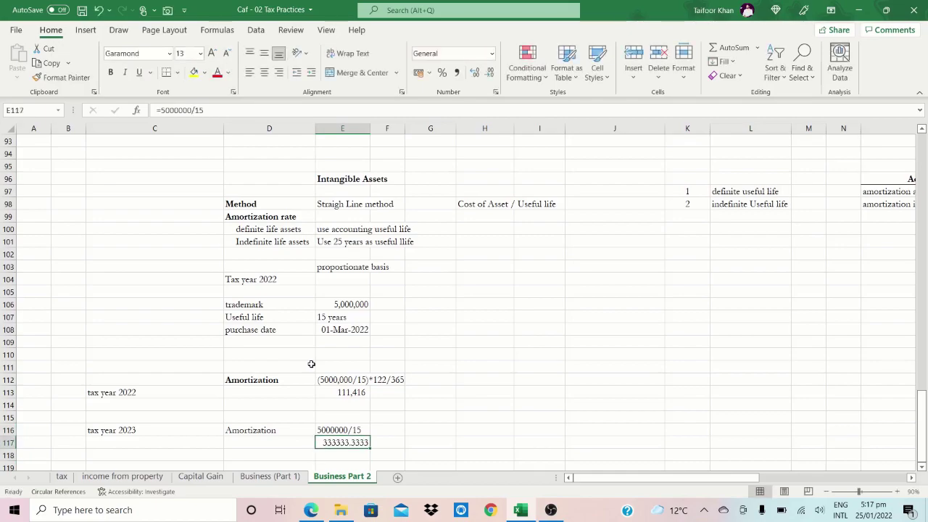
- Format the E117 amortization amount with thousands separators and no decimal places
{"action": "key", "text": "alt+h"}
{"action": "key", "text": "k"}
{"action": "key", "text": "alt+h"}
{"action": "key", "text": "9"}
{"action": "key", "text": "alt+h"}
{"action": "key", "text": "9"}
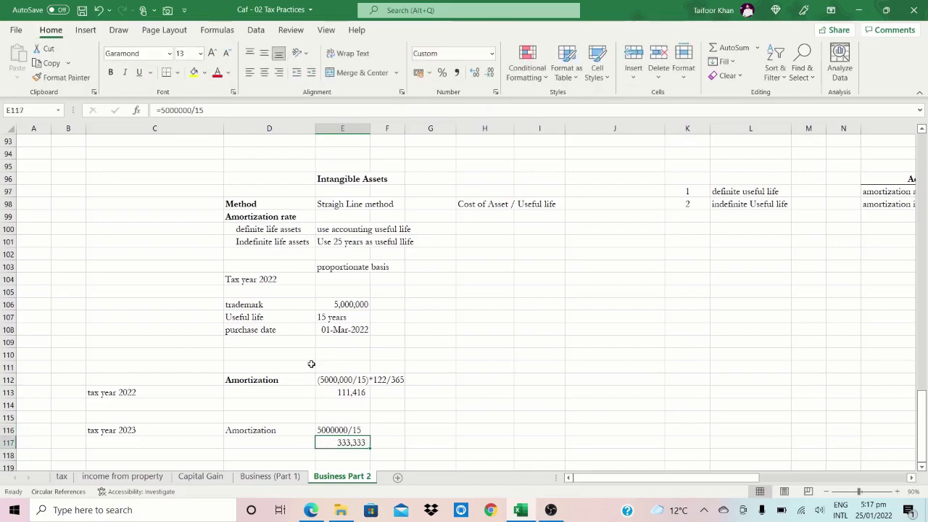
{"action": "key", "text": "Return"}
- Enter the heading "Partly used for business" in C122 below the tax year 2023 working
{"action": "scroll", "coordinate": [311, 364], "scroll_direction": "down", "scroll_amount": 2}
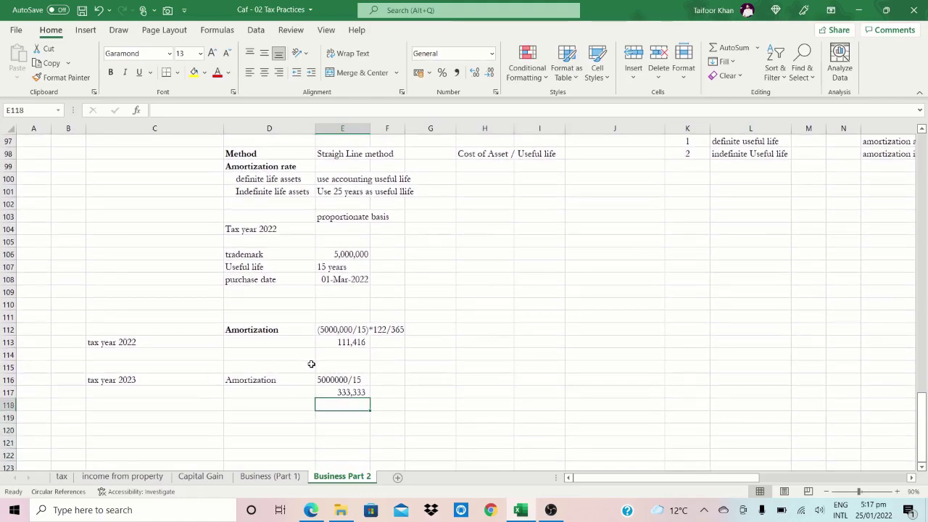
{"action": "key", "text": "Up"}
{"action": "key", "text": "Up"}
{"action": "key", "text": "Down"}
{"action": "key", "text": "Down"}
{"action": "key", "text": "Down"}
{"action": "key", "text": "Down"}
{"action": "key", "text": "Down"}
{"action": "key", "text": "Down"}
{"action": "key", "text": "Down"}
{"action": "key", "text": "Down"}
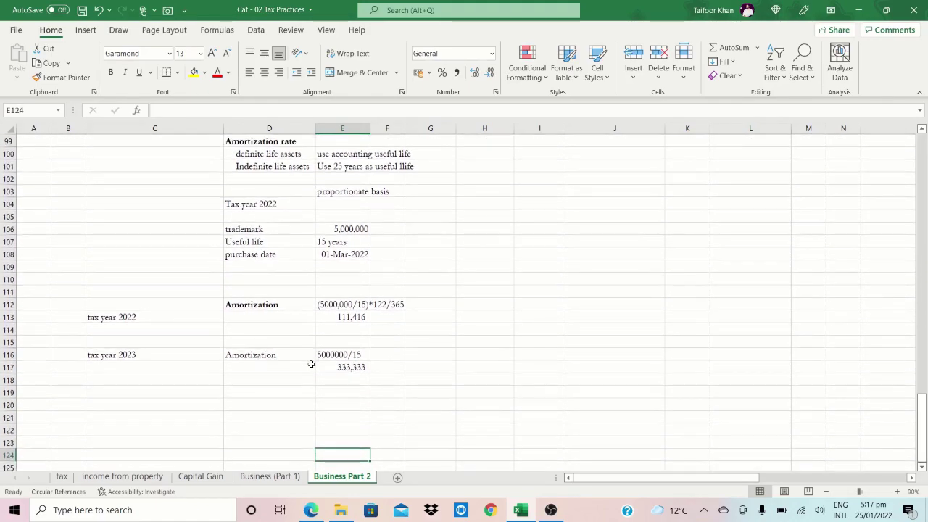
{"action": "key", "text": "Left"}
{"action": "key", "text": "Left"}
{"action": "key", "text": "Left"}
{"action": "key", "text": "Up"}
{"action": "key", "text": "Right"}
{"action": "key", "text": "Up"}
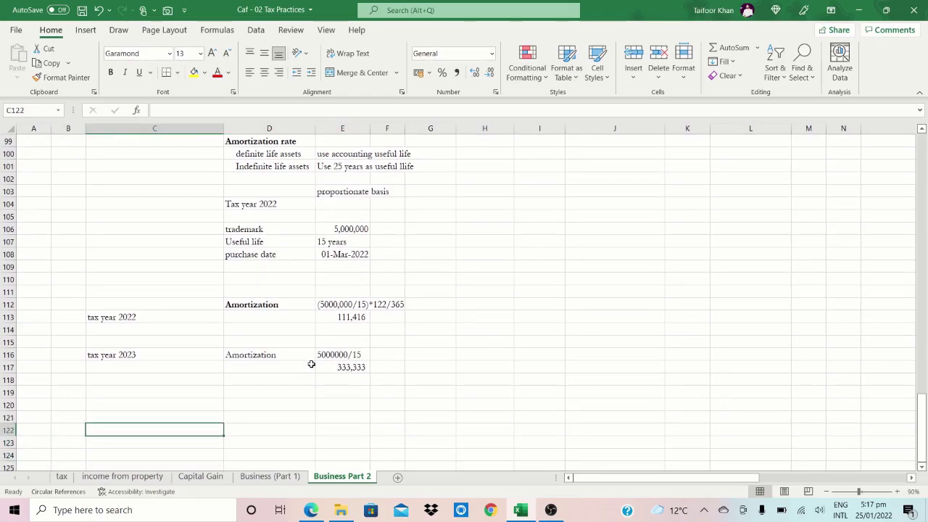
{"action": "type", "text": "Partl"}
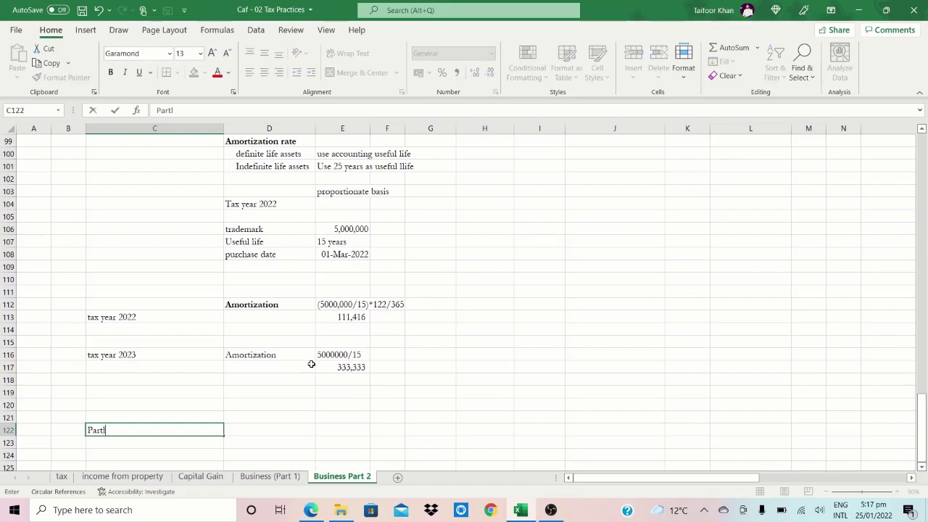
{"action": "type", "text": "y used for busim"}
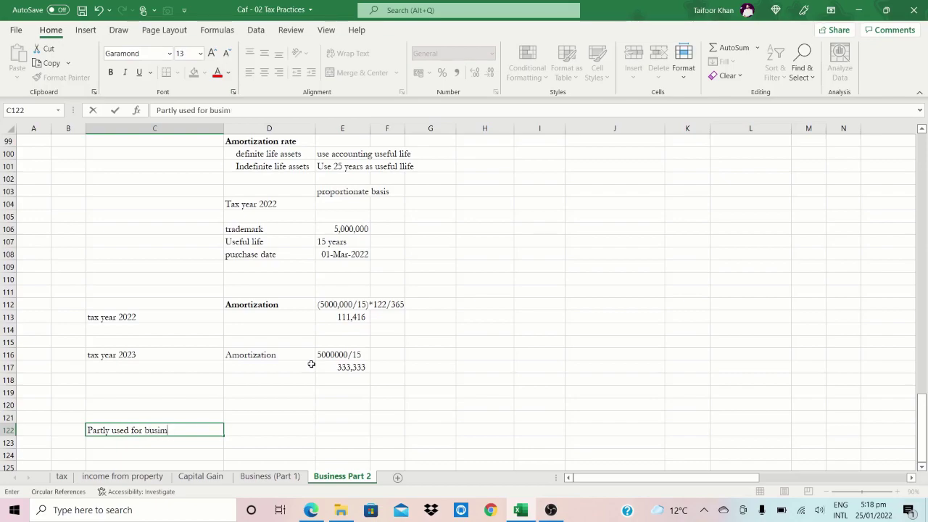
{"action": "type", "text": "ess"}
{"action": "key", "text": "Return"}
{"action": "key", "text": "Return"}
{"action": "key", "text": "Return"}
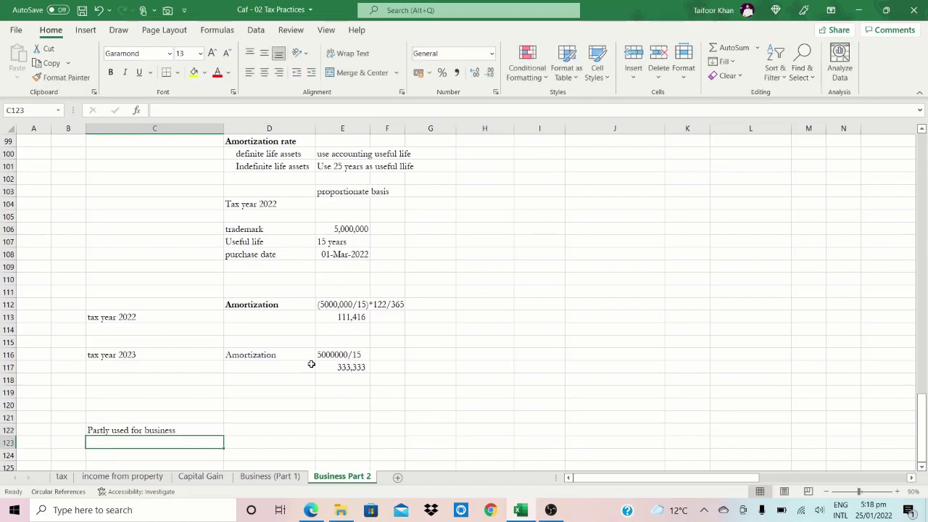
{"action": "key", "text": "Down"}
{"action": "key", "text": "Down"}
{"action": "key", "text": "Down"}
{"action": "key", "text": "Down"}
{"action": "key", "text": "Up"}
{"action": "key", "text": "Up"}
{"action": "key", "text": "Up"}
{"action": "key", "text": "Up"}
{"action": "key", "text": "Up"}
{"action": "key", "text": "Up"}
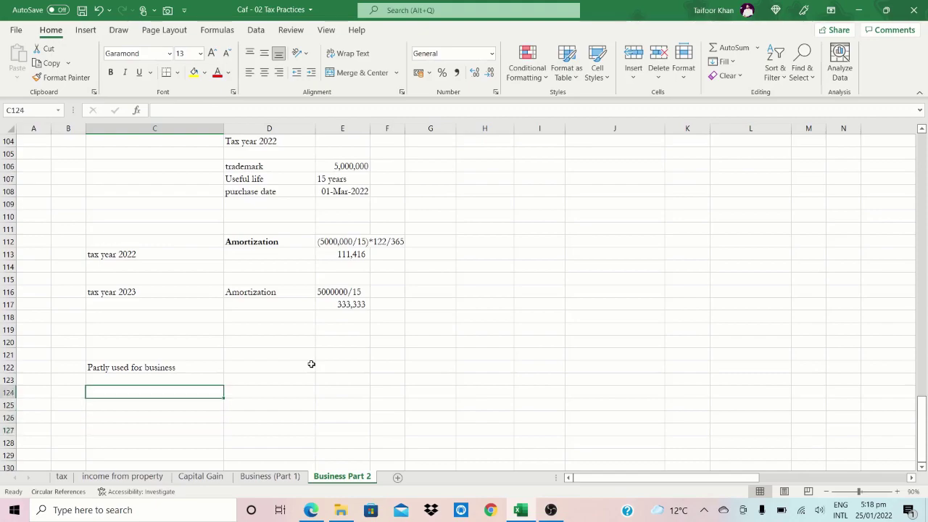
{"action": "key", "text": "Right"}
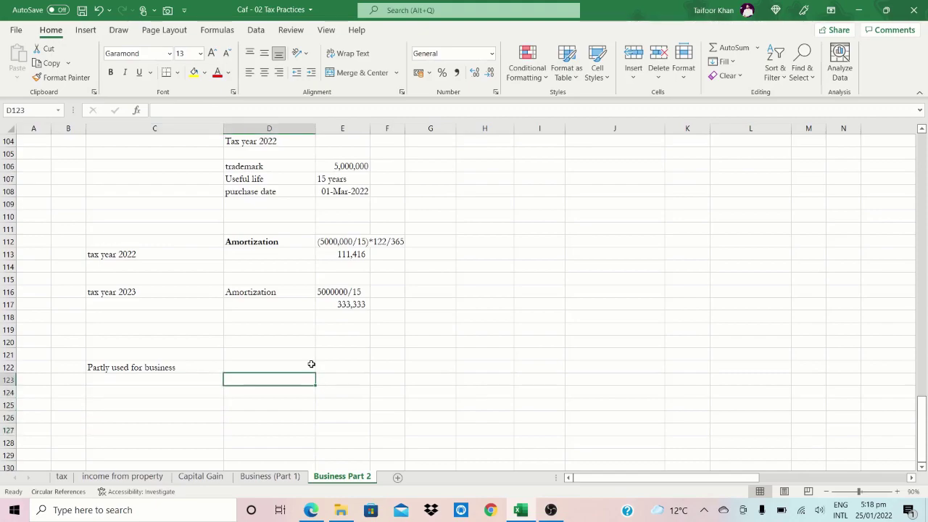
{"action": "key", "text": "Left"}
{"action": "key", "text": "Down"}
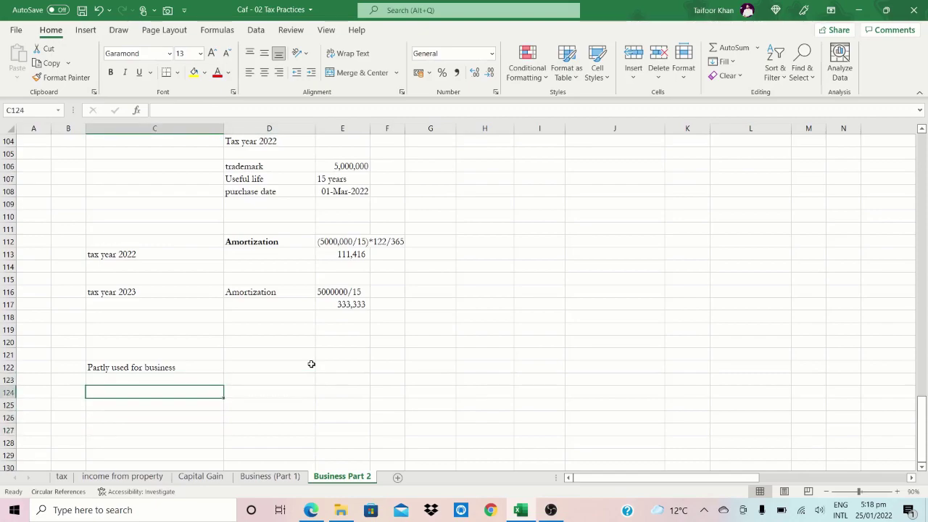
- Copy the tax year 2022 trademark details in D104:F108 to C123, below the "Partly used for business" heading
{"action": "key", "text": "Up"}
{"action": "key", "text": "Up"}
{"action": "key", "text": "Up"}
{"action": "key", "text": "Up"}
{"action": "key", "text": "Up"}
{"action": "key", "text": "Up"}
{"action": "key", "text": "Up"}
{"action": "key", "text": "Up"}
{"action": "key", "text": "Up"}
{"action": "key", "text": "Up"}
{"action": "key", "text": "Up"}
{"action": "key", "text": "Up"}
{"action": "key", "text": "Up"}
{"action": "key", "text": "Up"}
{"action": "key", "text": "Up"}
{"action": "key", "text": "Up"}
{"action": "key", "text": "Up"}
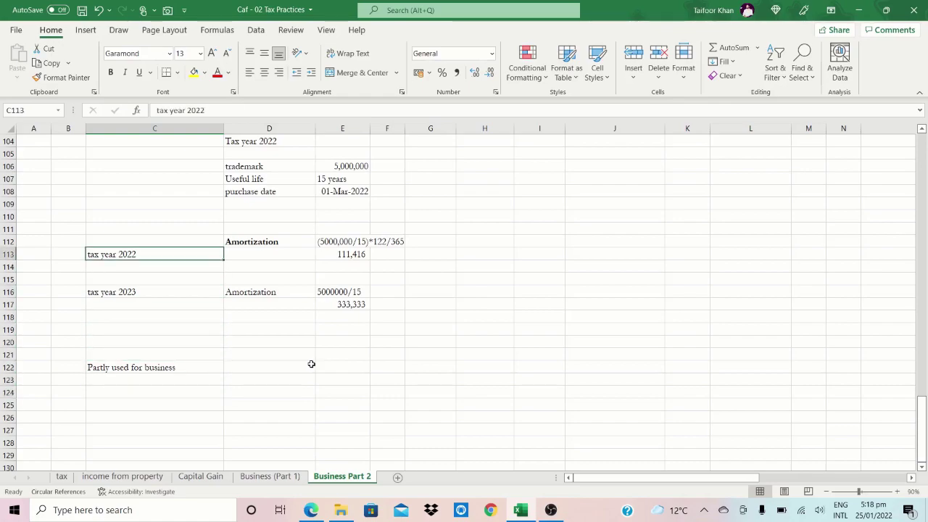
{"action": "key", "text": "Right"}
{"action": "key", "text": "Up"}
{"action": "key", "text": "Up"}
{"action": "key", "text": "Up"}
{"action": "key", "text": "Up"}
{"action": "key", "text": "Up"}
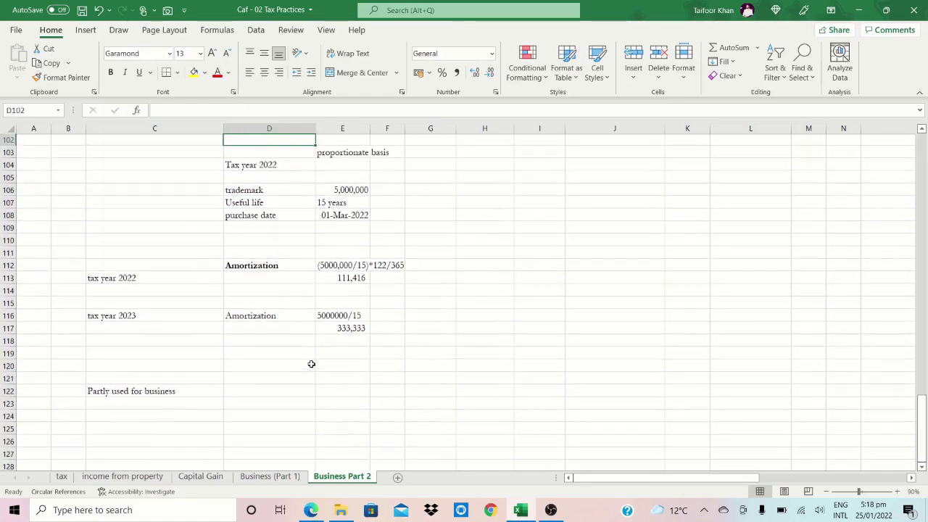
{"action": "key", "text": "Down"}
{"action": "key", "text": "Down"}
{"action": "key", "text": "shift+Down"}
{"action": "key", "text": "shift+Right"}
{"action": "key", "text": "shift+Right"}
{"action": "key", "text": "shift+Down"}
{"action": "key", "text": "shift+Down"}
{"action": "key", "text": "shift+Down"}
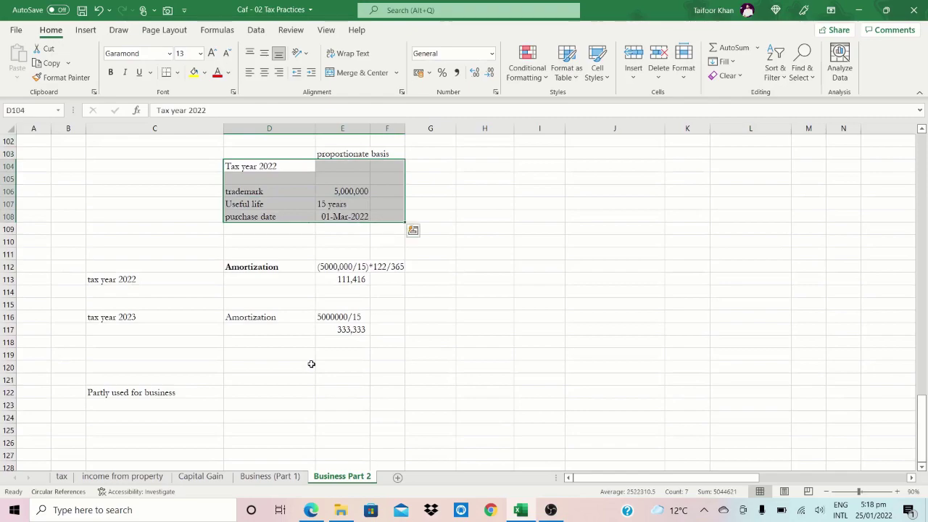
{"action": "key", "text": "ctrl+c"}
{"action": "key", "text": "Down"}
{"action": "key", "text": "Down"}
{"action": "key", "text": "Down"}
{"action": "key", "text": "Down"}
{"action": "key", "text": "Down"}
{"action": "key", "text": "Down"}
{"action": "key", "text": "Down"}
{"action": "key", "text": "Down"}
{"action": "key", "text": "Down"}
{"action": "key", "text": "Down"}
{"action": "key", "text": "Down"}
{"action": "key", "text": "Down"}
{"action": "key", "text": "Down"}
{"action": "key", "text": "Down"}
{"action": "key", "text": "Down"}
{"action": "key", "text": "Down"}
{"action": "key", "text": "Down"}
{"action": "key", "text": "Down"}
{"action": "key", "text": "Down"}
{"action": "key", "text": "Left"}
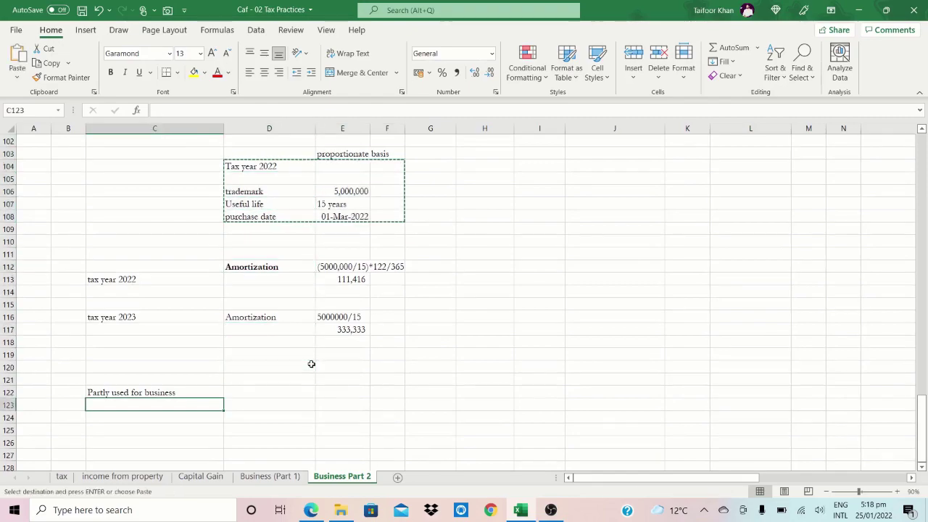
{"action": "key", "text": "ctrl+v"}
- Enter 60% in D123 and "business use" in E123 beside the copied Tax year 2022 label
{"action": "key", "text": "Down"}
{"action": "key", "text": "Up"}
{"action": "key", "text": "Right"}
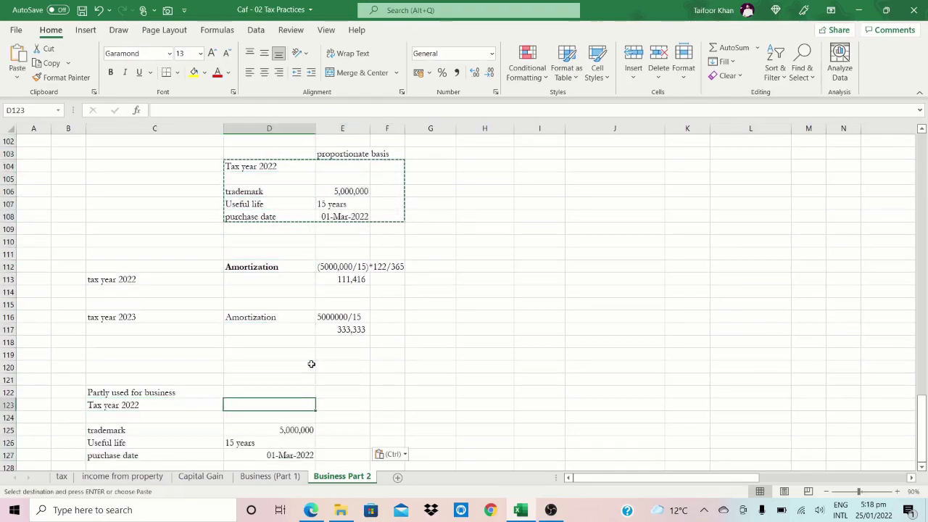
{"action": "type", "text": "60%"}
{"action": "key", "text": "ctrl+Return"}
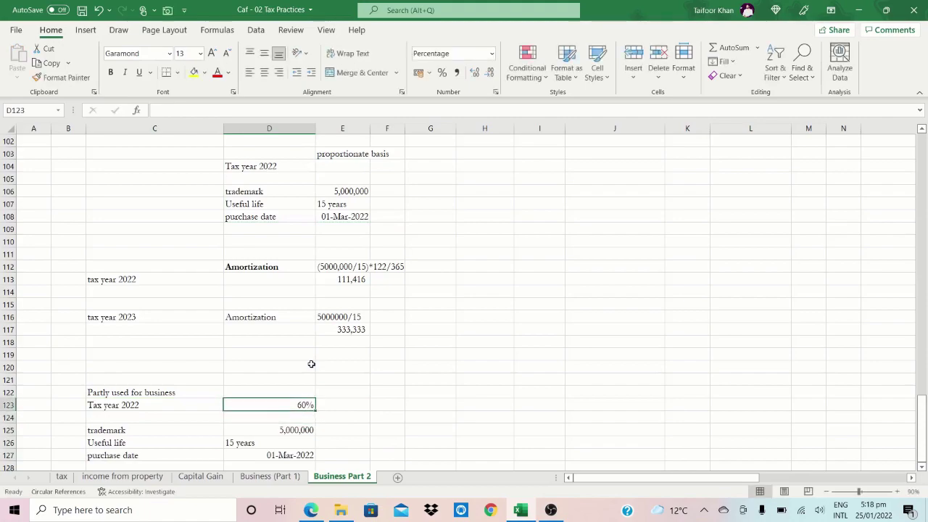
{"action": "key", "text": "Right"}
{"action": "type", "text": "business use"}
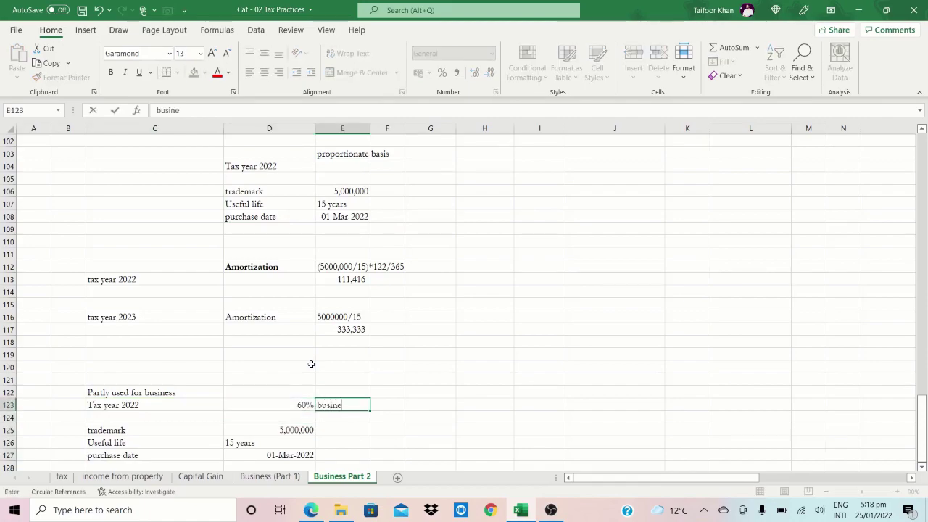
{"action": "key", "text": "Return"}
- Enter "tax year 22,23 and 24" in C129 below the copied purchase date
{"action": "key", "text": "Down"}
{"action": "key", "text": "Down"}
{"action": "key", "text": "Down"}
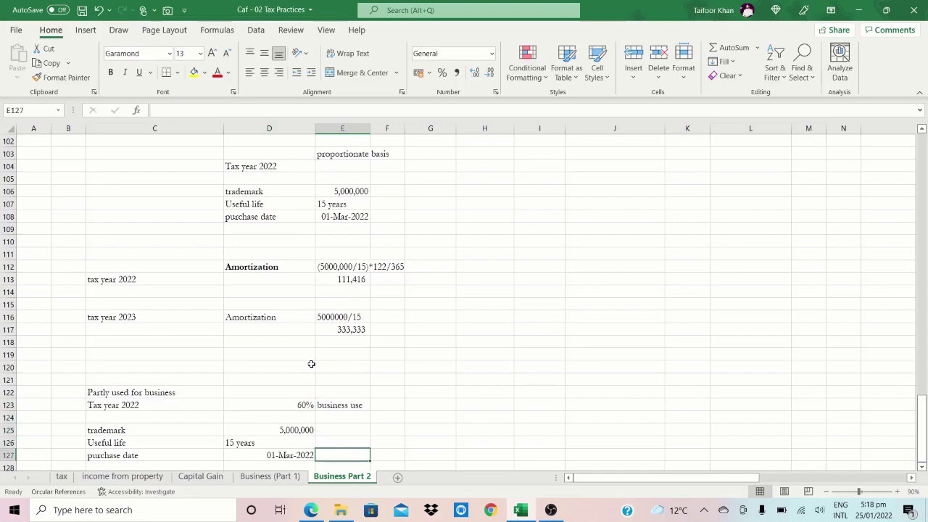
{"action": "key", "text": "Down"}
{"action": "key", "text": "Down"}
{"action": "key", "text": "Down"}
{"action": "key", "text": "Down"}
{"action": "key", "text": "Down"}
{"action": "key", "text": "Down"}
{"action": "key", "text": "Down"}
{"action": "key", "text": "Down"}
{"action": "key", "text": "Left"}
{"action": "key", "text": "Left"}
{"action": "key", "text": "Left"}
{"action": "key", "text": "Up"}
{"action": "key", "text": "Right"}
{"action": "key", "text": "Up"}
{"action": "key", "text": "Up"}
{"action": "key", "text": "Up"}
{"action": "key", "text": "Up"}
{"action": "key", "text": "Up"}
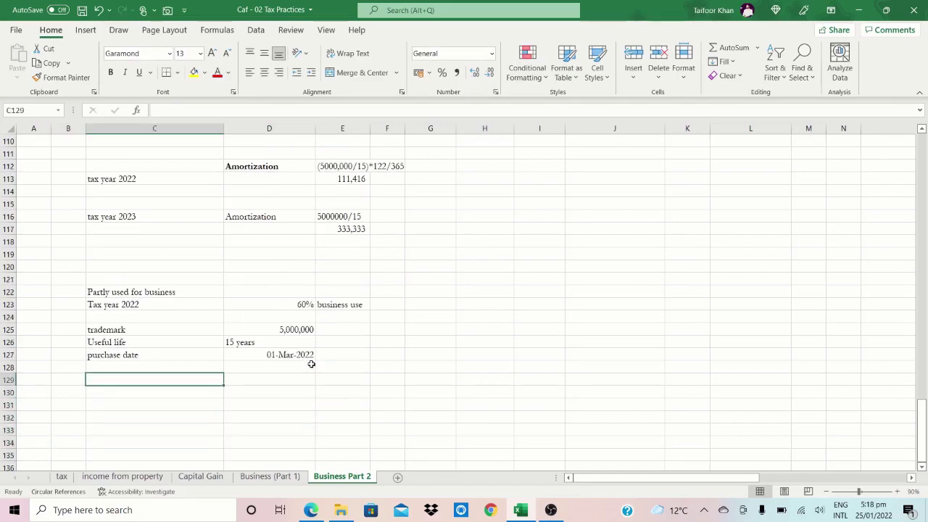
{"action": "key", "text": "BackSpace"}
{"action": "type", "text": "tax y"}
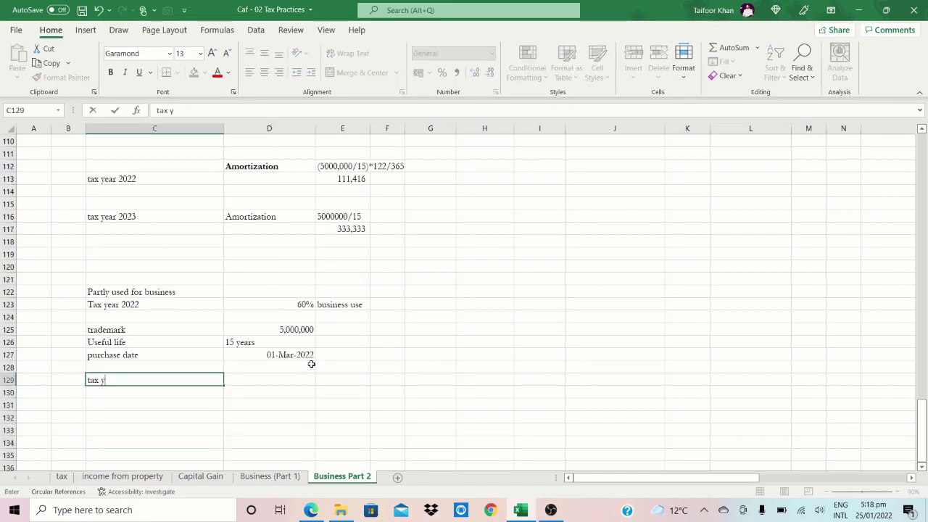
{"action": "type", "text": "ear 22,23 and 24 ki a"}
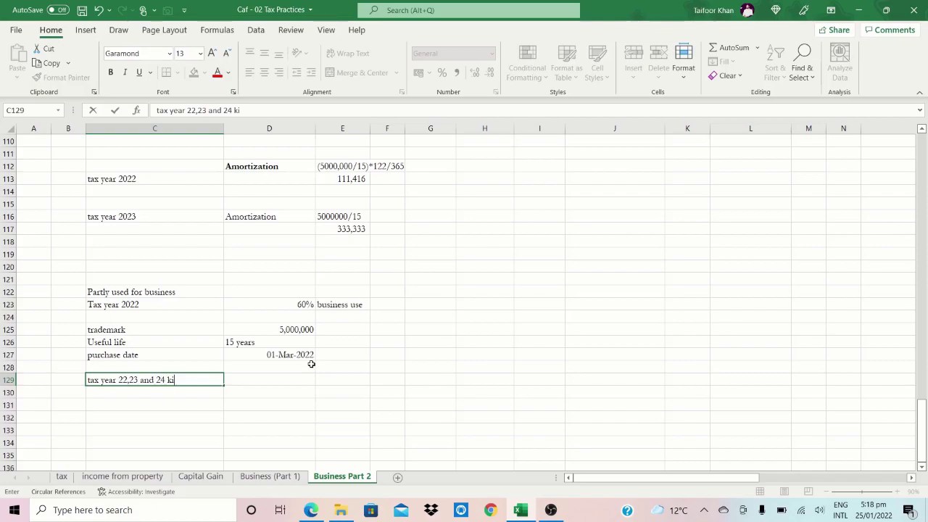
{"action": "key", "text": "BackSpace"}
{"action": "key", "text": "BackSpace"}
{"action": "key", "text": "Return"}
- Label the first working of the partial business use example "tax year 2022" in C132
{"action": "key", "text": "Return"}
{"action": "key", "text": "Return"}
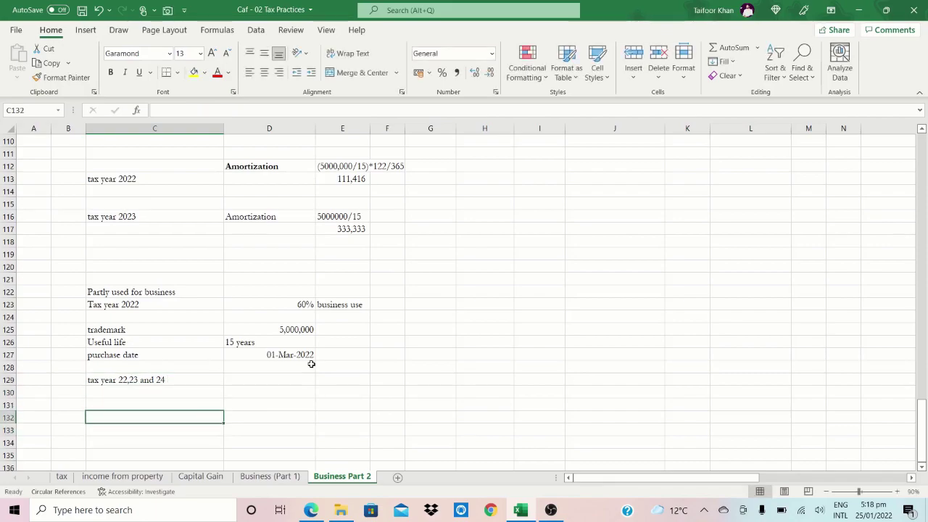
{"action": "type", "text": "tax year "}
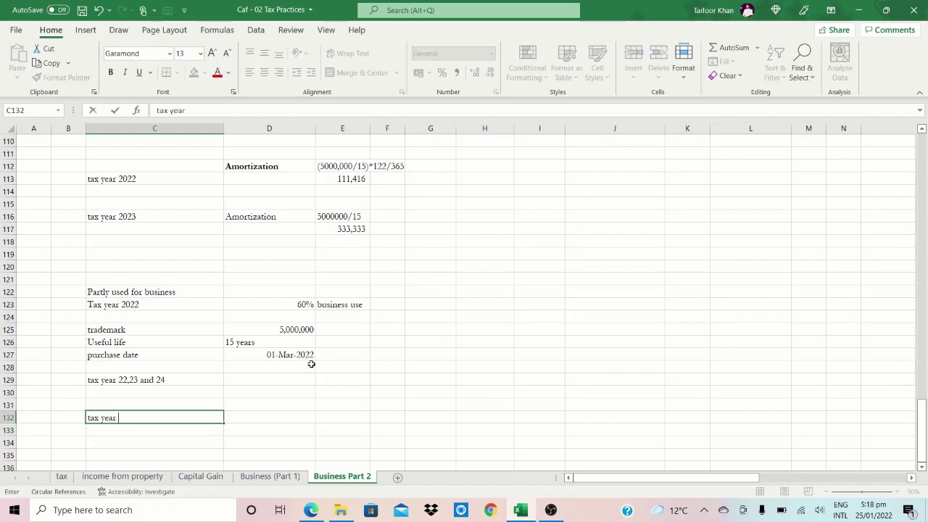
{"action": "type", "text": "2022"}
{"action": "key", "text": "Return"}
- Copy the tax year 2022 amortization working in D112:F113 to D132, beside the new tax year 2022 label
{"action": "key", "text": "Up"}
{"action": "key", "text": "Up"}
{"action": "key", "text": "Up"}
{"action": "key", "text": "Up"}
{"action": "key", "text": "Up"}
{"action": "key", "text": "Up"}
{"action": "key", "text": "Up"}
{"action": "key", "text": "Up"}
{"action": "key", "text": "Up"}
{"action": "key", "text": "Up"}
{"action": "key", "text": "Up"}
{"action": "key", "text": "Up"}
{"action": "key", "text": "Up"}
{"action": "key", "text": "Up"}
{"action": "key", "text": "Up"}
{"action": "key", "text": "Up"}
{"action": "key", "text": "Up"}
{"action": "key", "text": "Up"}
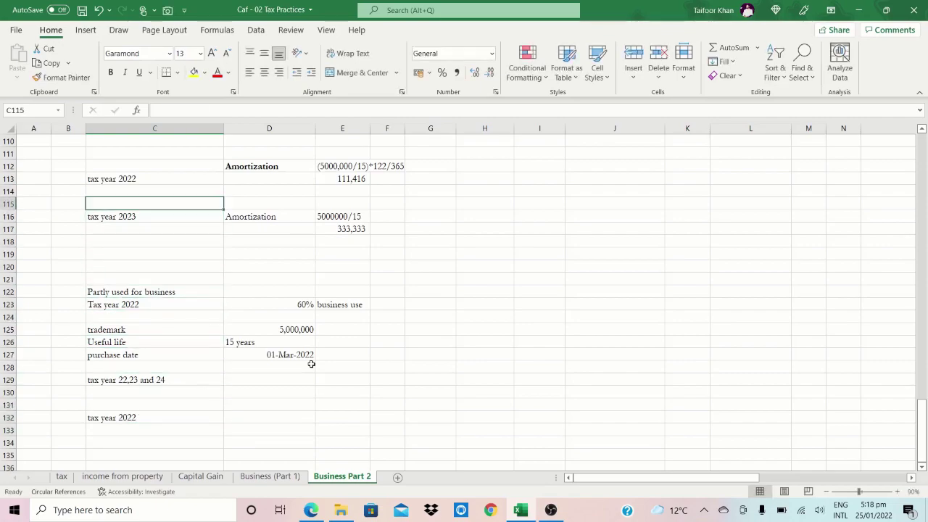
{"action": "key", "text": "Up"}
{"action": "key", "text": "Up"}
{"action": "key", "text": "Up"}
{"action": "key", "text": "Right"}
{"action": "key", "text": "shift+Right"}
{"action": "key", "text": "shift+Down"}
{"action": "key", "text": "ctrl+c"}
{"action": "key", "text": "Down"}
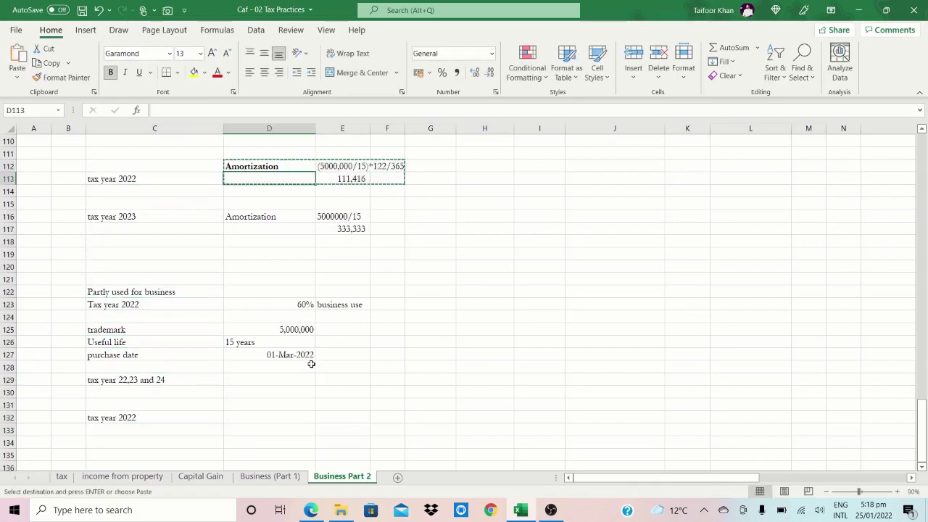
{"action": "key", "text": "Down"}
{"action": "key", "text": "Down"}
{"action": "key", "text": "Down"}
{"action": "key", "text": "Down"}
{"action": "key", "text": "Down"}
{"action": "key", "text": "Down"}
{"action": "key", "text": "Down"}
{"action": "key", "text": "Down"}
{"action": "key", "text": "Down"}
{"action": "key", "text": "Down"}
{"action": "key", "text": "Down"}
{"action": "key", "text": "Down"}
{"action": "key", "text": "Down"}
{"action": "key", "text": "Down"}
{"action": "key", "text": "Down"}
{"action": "key", "text": "Down"}
{"action": "key", "text": "Down"}
{"action": "key", "text": "Down"}
{"action": "key", "text": "Down"}
{"action": "key", "text": "ctrl+v"}
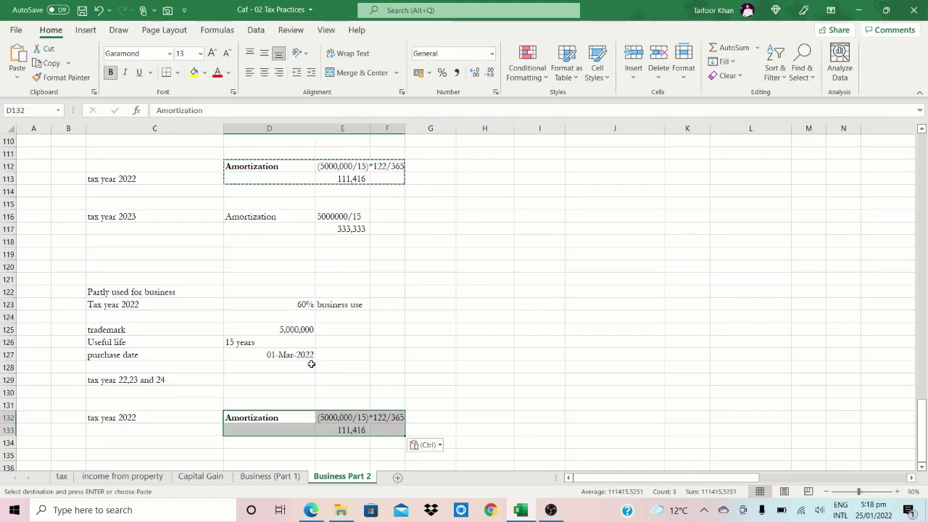
- Examine the copied amortization working in rows 132 and 133, including the formula in E133
{"action": "key", "text": "Down"}
{"action": "key", "text": "Up"}
{"action": "key", "text": "Escape"}
{"action": "key", "text": "F2"}
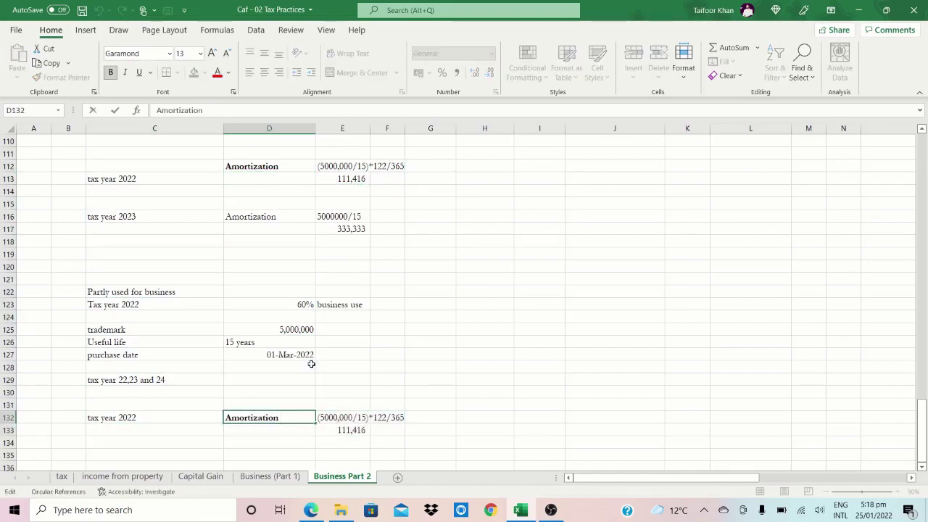
{"action": "key", "text": "Tab"}
{"action": "key", "text": "Down"}
{"action": "key", "text": "Down"}
{"action": "key", "text": "Down"}
{"action": "key", "text": "Down"}
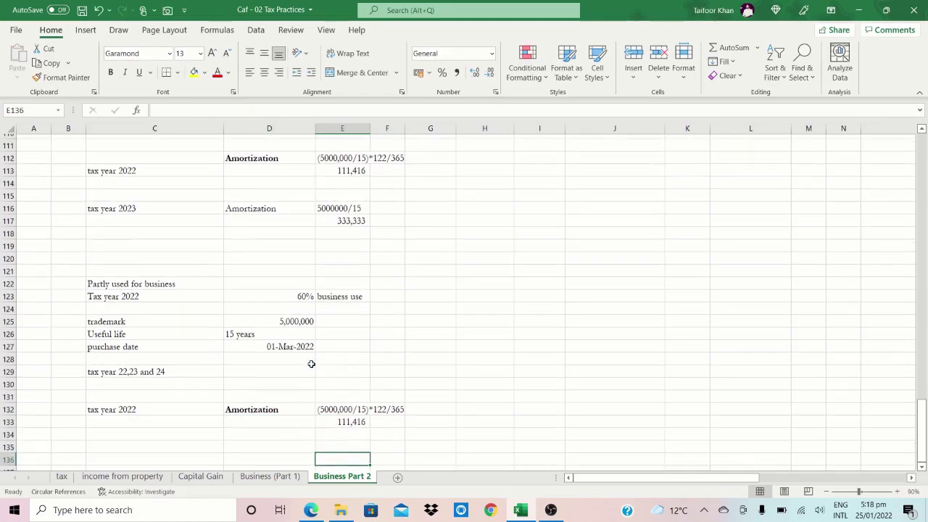
{"action": "key", "text": "Up"}
{"action": "key", "text": "Up"}
{"action": "key", "text": "Up"}
{"action": "key", "text": "Up"}
{"action": "key", "text": "Down"}
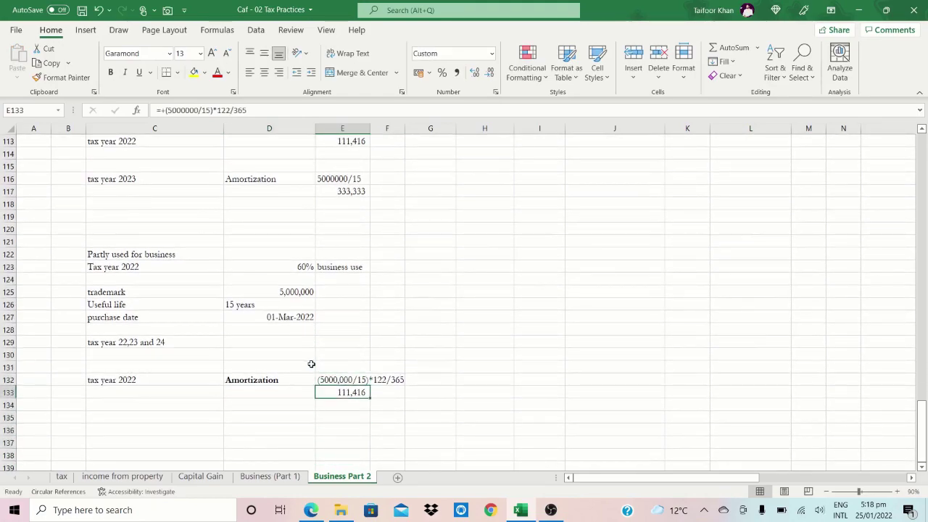
{"action": "key", "text": "F2"}
{"action": "key", "text": "Return"}
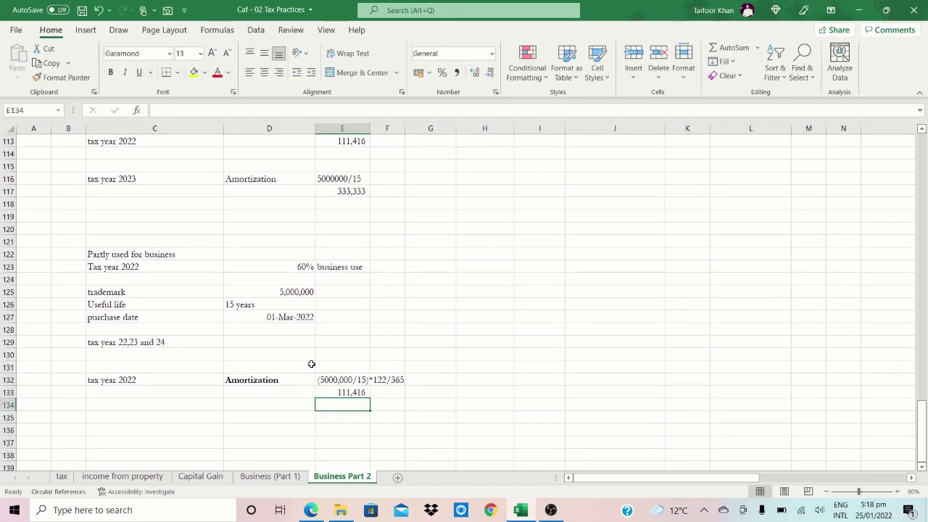
{"action": "key", "text": "Up"}
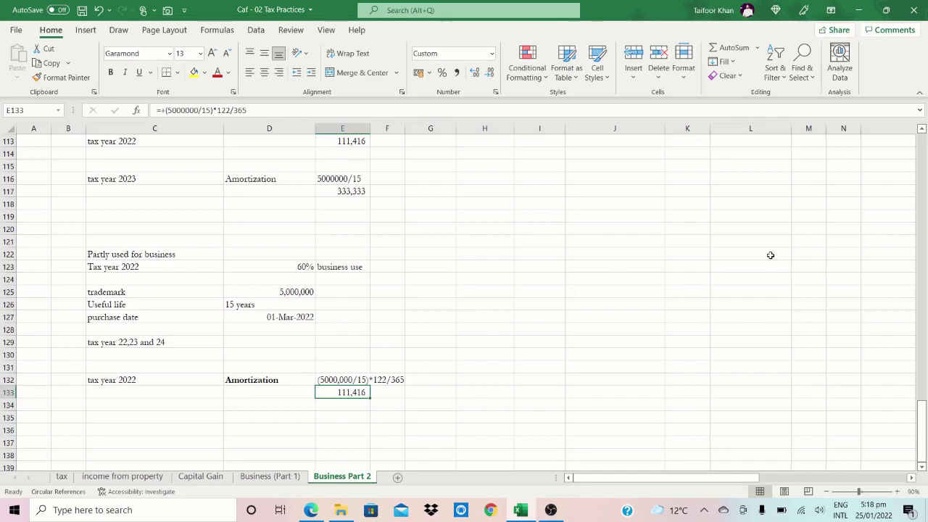
{"action": "key", "text": "Down"}
{"action": "key", "text": "Left"}
{"action": "key", "text": "Up"}
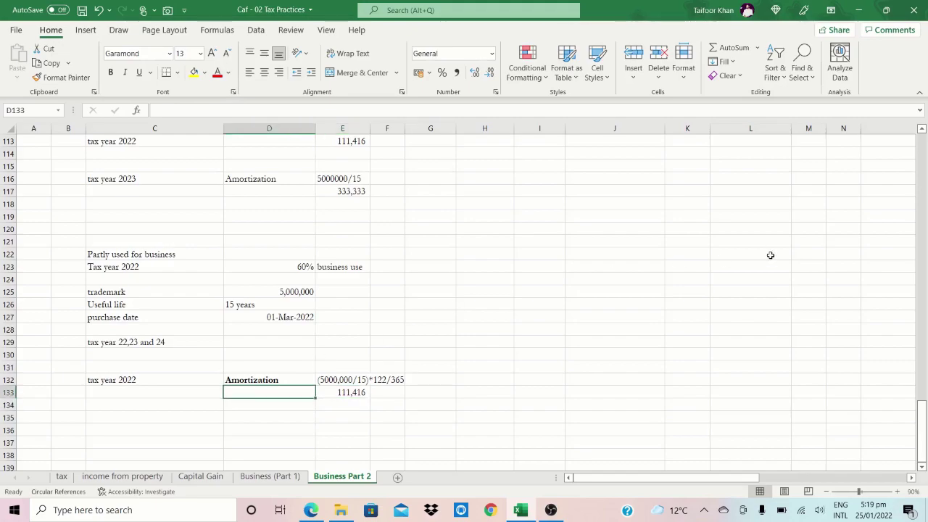
{"action": "key", "text": "Down"}
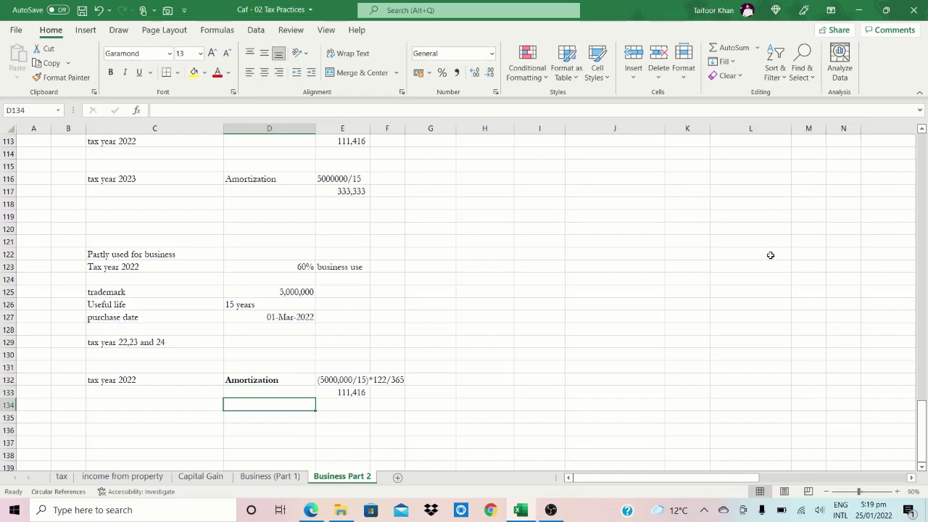
- Label the row below the tax year 2022 amortization figure "allowed" in D134
{"action": "type", "text": "all"}
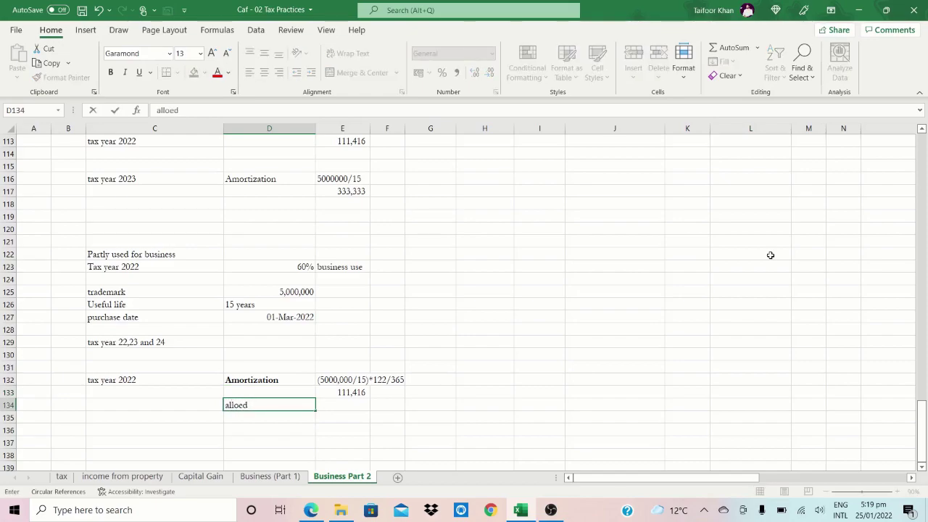
{"action": "type", "text": "w"}
{"action": "key", "text": "ctrl+Return"}
{"action": "key", "text": "F2"}
{"action": "key", "text": "BackSpace"}
{"action": "type", "text": "w"}
{"action": "key", "text": "Return"}
{"action": "key", "text": "Up"}
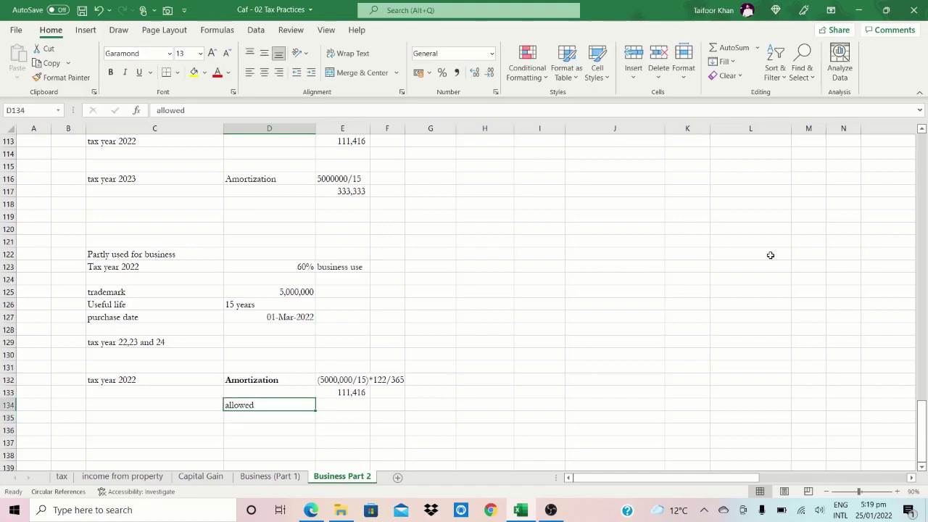
- Calculate the allowed tax year 2022 amortization in E134 as E133*.60
{"action": "key", "text": "Right"}
{"action": "key", "text": "Right"}
{"action": "type", "text": "+E133*.60"}
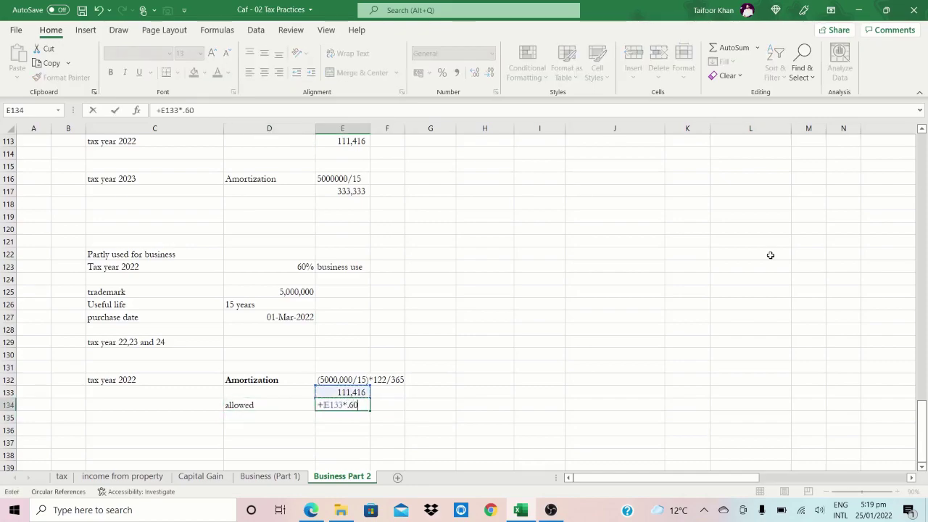
{"action": "key", "text": "ctrl+Return"}
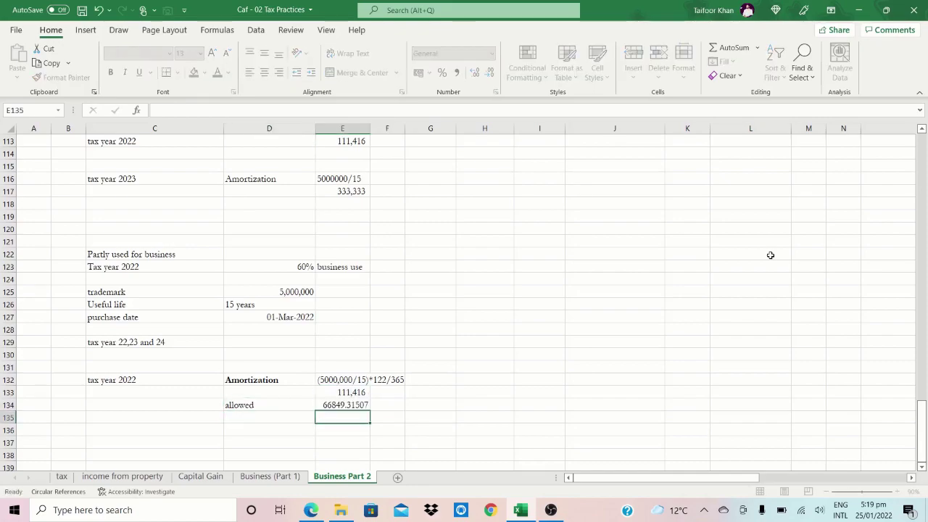
- Show the allowed amount in E134 without decimals and highlight the cell in yellow
{"action": "key", "text": "alt+h"}
{"action": "key", "text": "9"}
{"action": "key", "text": "alt+h"}
{"action": "key", "text": "9"}
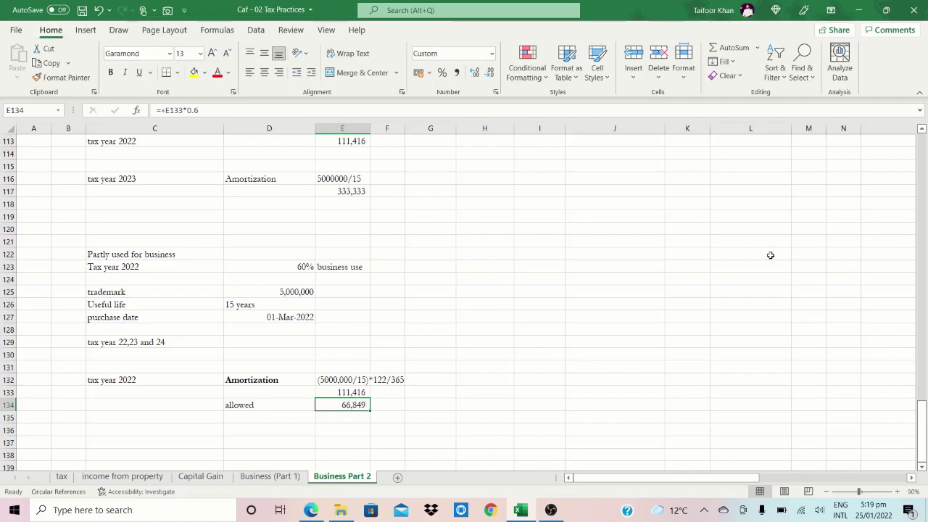
{"action": "left_click", "coordinate": [194, 73]}
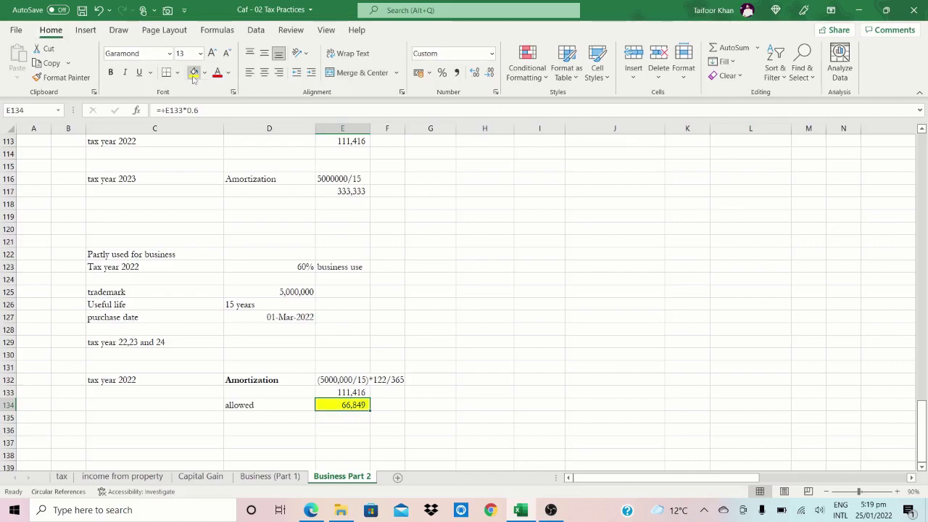
- Add the bold label "tax year 2023" in C138 for the second working of the partial business use example
{"action": "key", "text": "Down"}
{"action": "key", "text": "Down"}
{"action": "key", "text": "Down"}
{"action": "key", "text": "Down"}
{"action": "key", "text": "Down"}
{"action": "key", "text": "Down"}
{"action": "key", "text": "Left"}
{"action": "key", "text": "Left"}
{"action": "key", "text": "Up"}
{"action": "key", "text": "Up"}
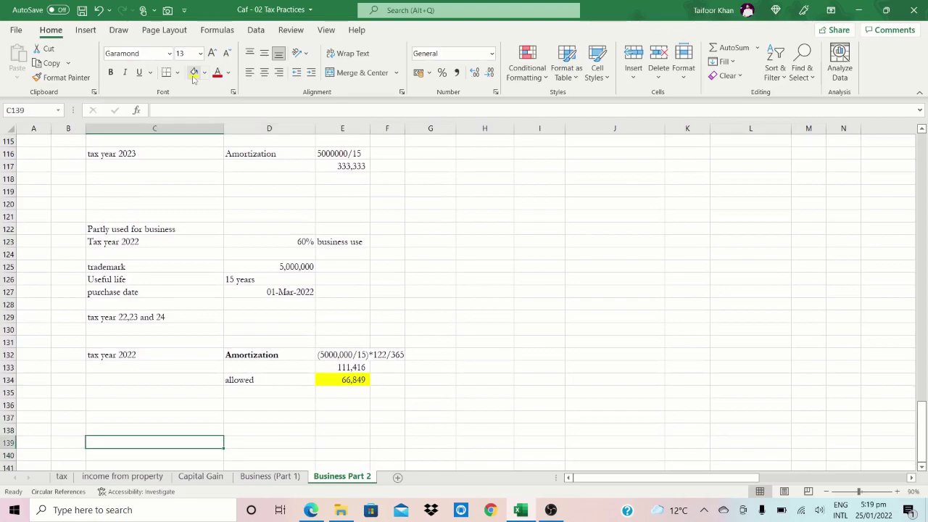
{"action": "type", "text": "tax year "}
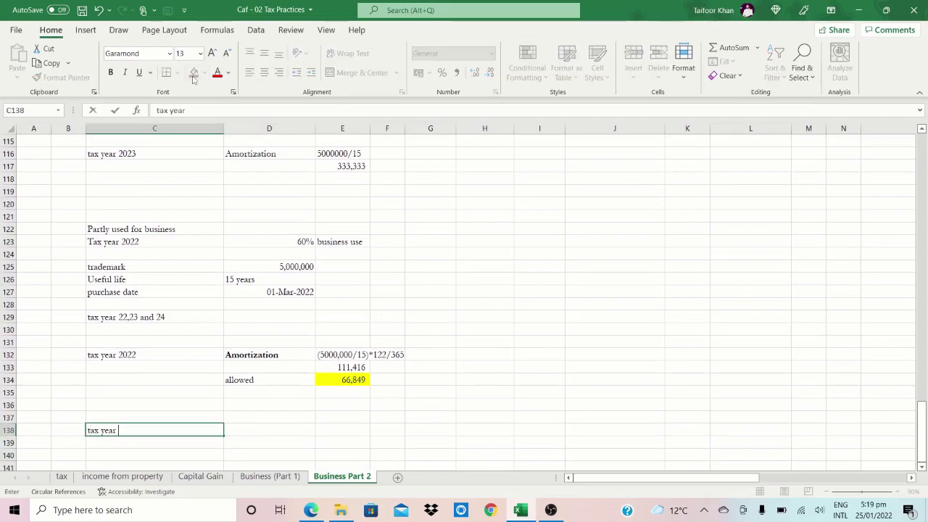
{"action": "type", "text": "2023"}
{"action": "key", "text": "ctrl+Return"}
{"action": "key", "text": "ctrl+b"}
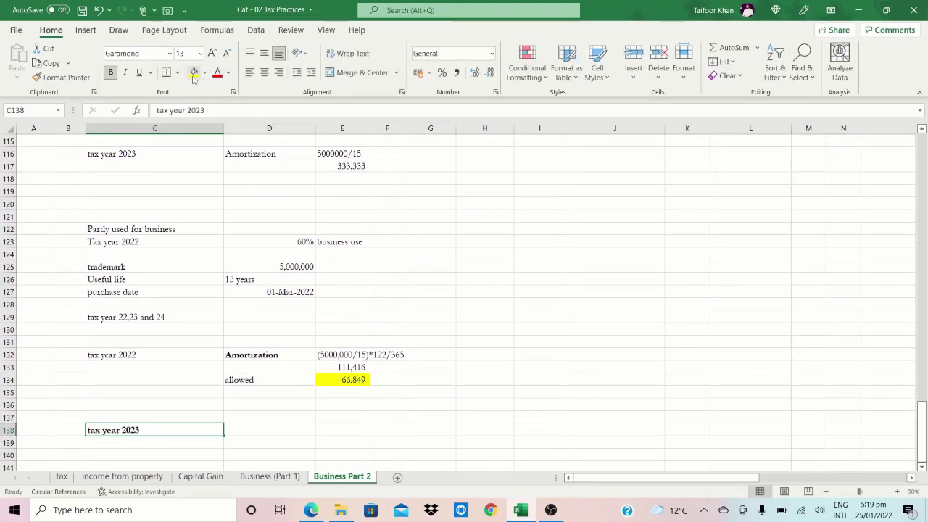
- Write the working (5000000/15)*60% as text in D138 beside the tax year 2023 label
{"action": "key", "text": "Right"}
{"action": "key", "text": "Right"}
{"action": "key", "text": "Left"}
{"action": "key", "text": "Left"}
{"action": "key", "text": "Up"}
{"action": "key", "text": "Up"}
{"action": "key", "text": "Up"}
{"action": "key", "text": "Up"}
{"action": "key", "text": "Up"}
{"action": "key", "text": "Up"}
{"action": "key", "text": "Right"}
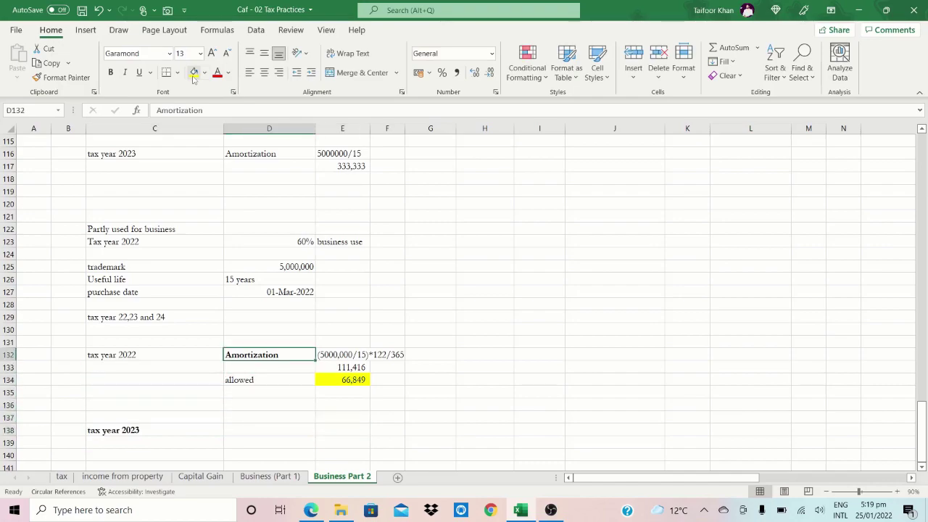
{"action": "key", "text": "Down"}
{"action": "key", "text": "Down"}
{"action": "key", "text": "Down"}
{"action": "key", "text": "Down"}
{"action": "key", "text": "Down"}
{"action": "key", "text": "Down"}
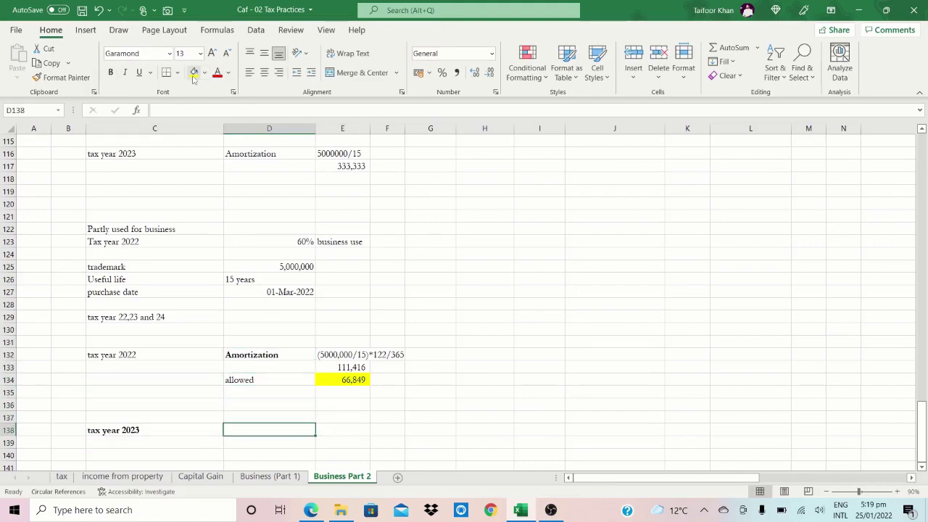
{"action": "type", "text": "("}
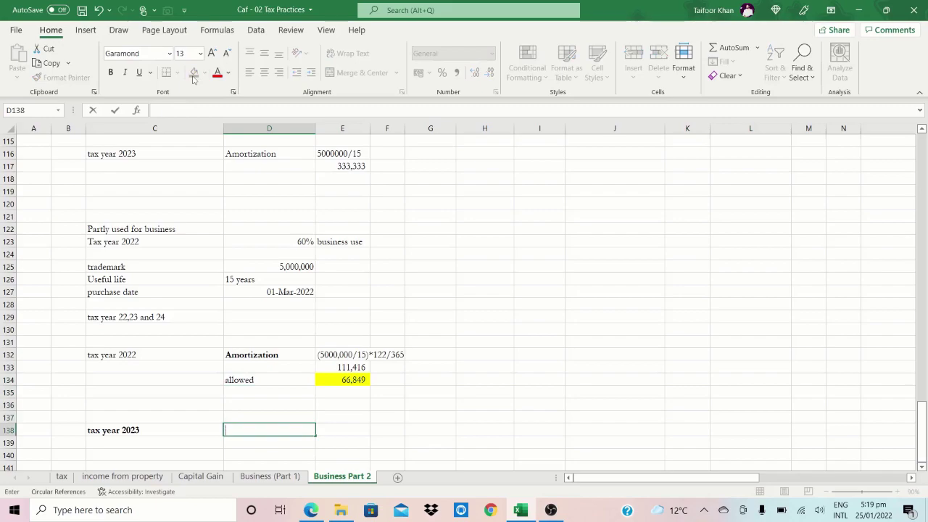
{"action": "type", "text": "5000000/15"}
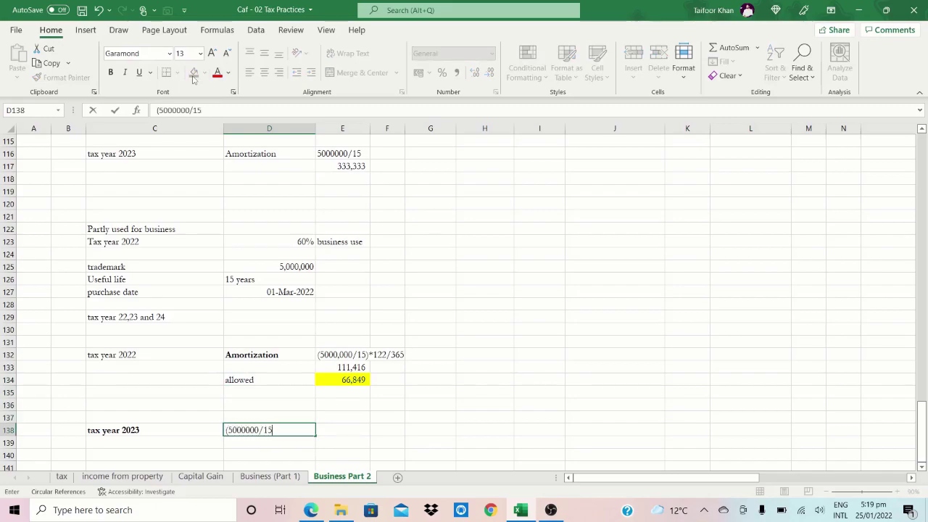
{"action": "type", "text": ")*60"}
{"action": "type", "text": "%"}
{"action": "key", "text": "Return"}
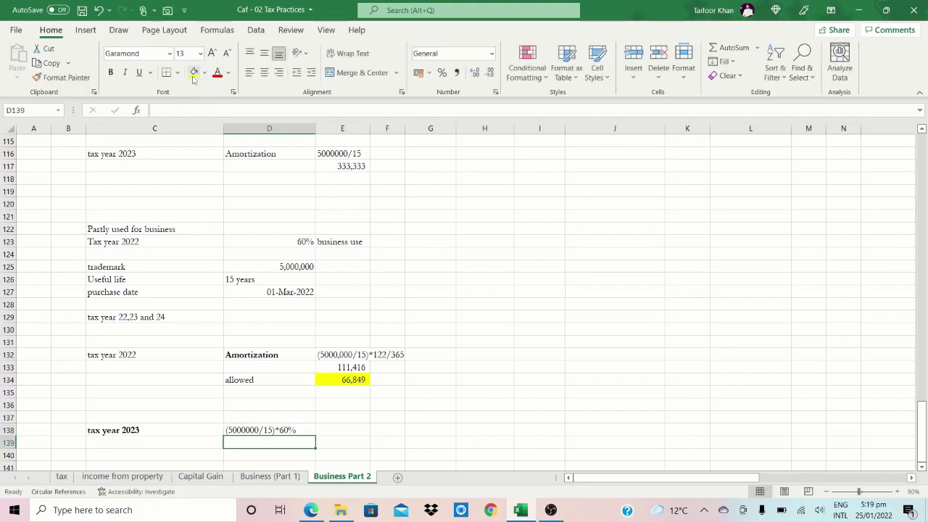
- Repeat the working in D139 as the formula +(5000000/15)*60% and format it with thousands separators and no decimals
{"action": "key", "text": "ctrl+apostrophe"}
{"action": "key", "text": "Left"}
{"action": "key", "text": "Home"}
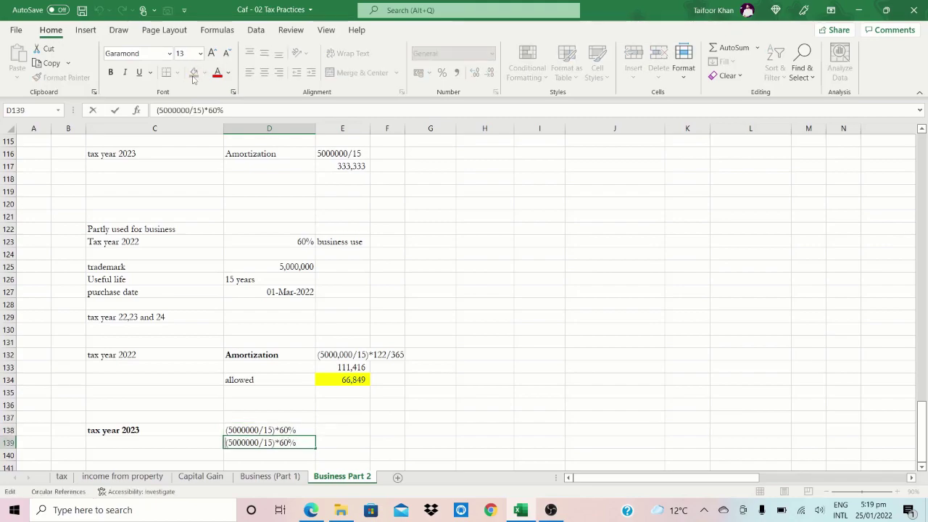
{"action": "type", "text": "+"}
{"action": "key", "text": "Return"}
{"action": "key", "text": "Up"}
{"action": "key", "text": "alt+h"}
{"action": "key", "text": "k"}
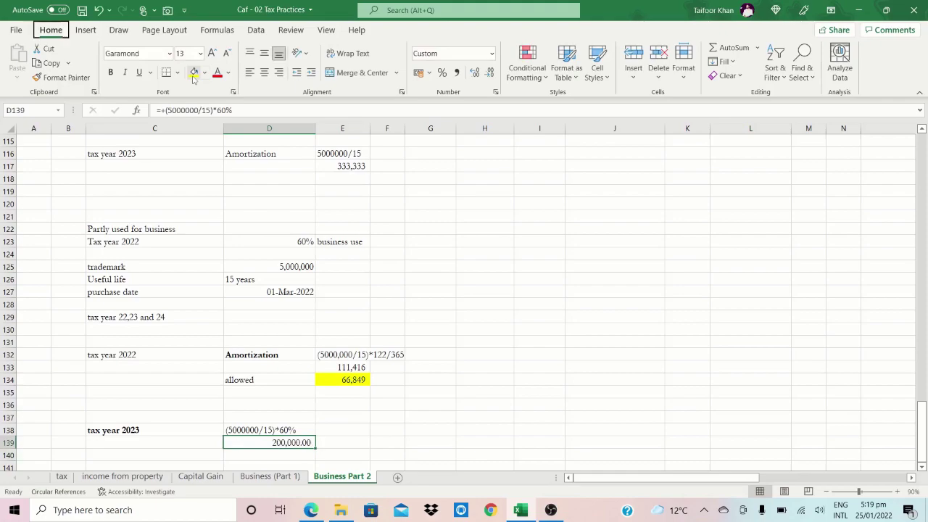
{"action": "key", "text": "alt+h"}
{"action": "key", "text": "9"}
{"action": "key", "text": "alt+h"}
{"action": "key", "text": "9"}
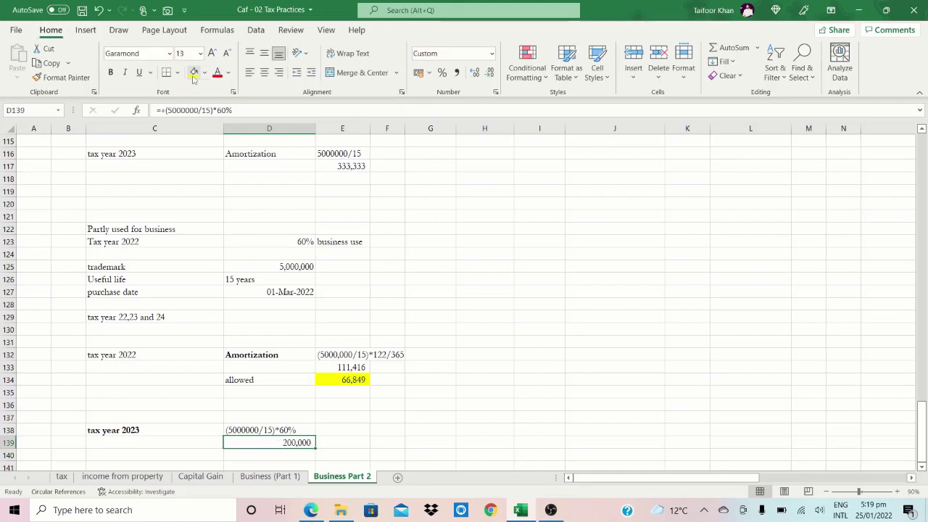
- Remove the *60% factor from the formula in D139 and from the written working in D138
{"action": "key", "text": "F2"}
{"action": "key", "text": "BackSpace"}
{"action": "key", "text": "BackSpace"}
{"action": "key", "text": "BackSpace"}
{"action": "key", "text": "BackSpace"}
{"action": "key", "text": "shift+Return"}
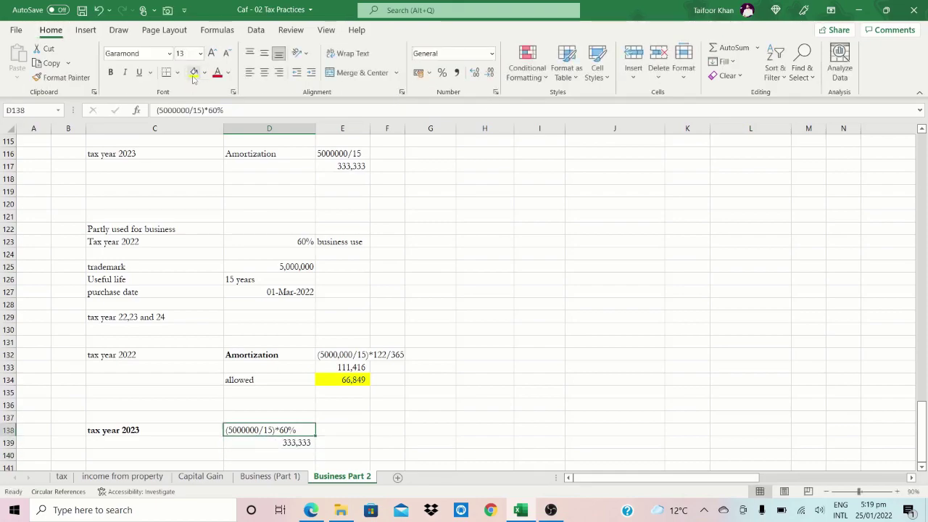
{"action": "key", "text": "F2"}
{"action": "key", "text": "BackSpace"}
{"action": "key", "text": "BackSpace"}
{"action": "key", "text": "BackSpace"}
{"action": "key", "text": "BackSpace"}
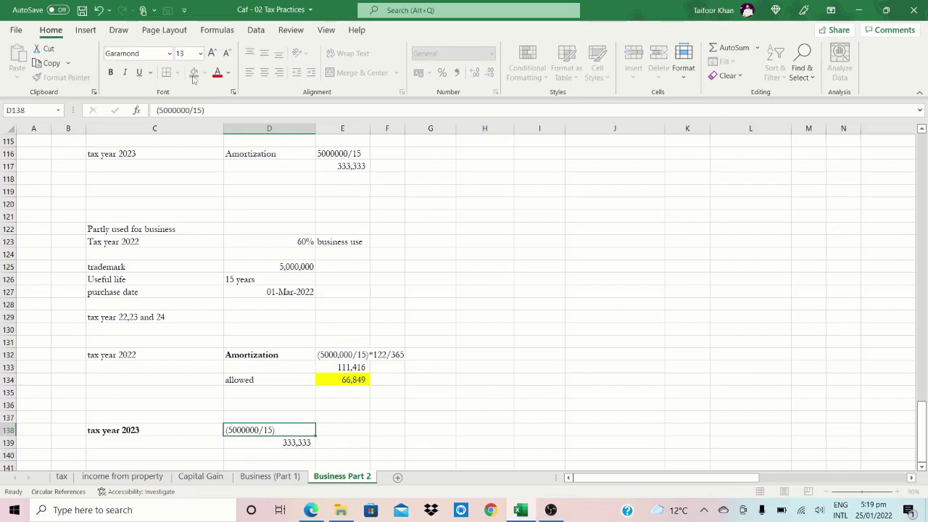
{"action": "key", "text": "Return"}
- Calculate the allowed tax year 2023 amortization in D140 as D139*0.6
{"action": "key", "text": "Return"}
{"action": "type", "text": "+"}
{"action": "key", "text": "Up"}
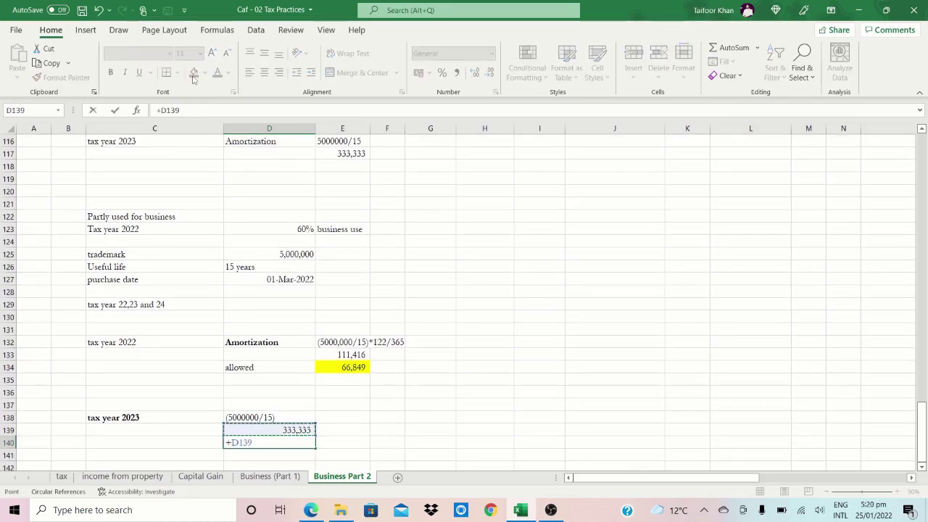
{"action": "type", "text": "*0.6"}
{"action": "key", "text": "Return"}
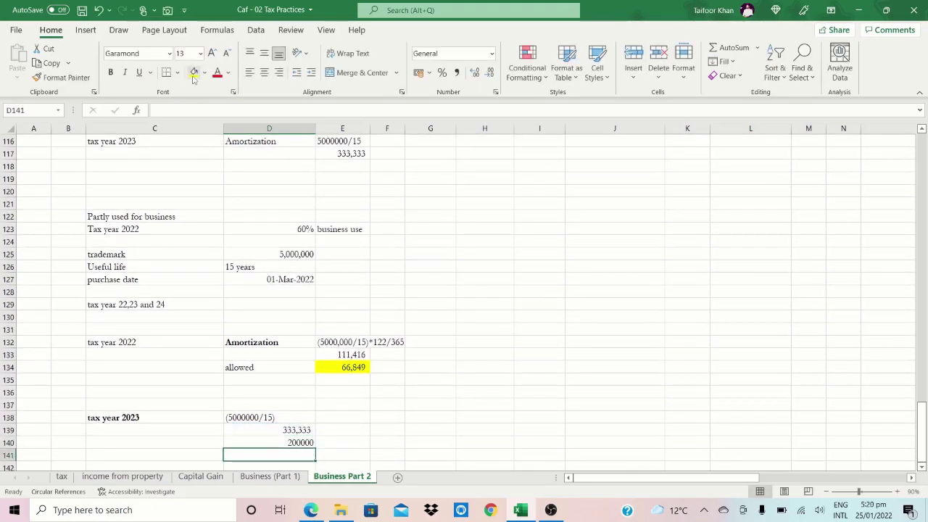
- Format the allowed amount in D140 with thousands separators and no decimals
{"action": "key", "text": "Up"}
{"action": "key", "text": "alt"}
{"action": "type", "text": "hkh9"}
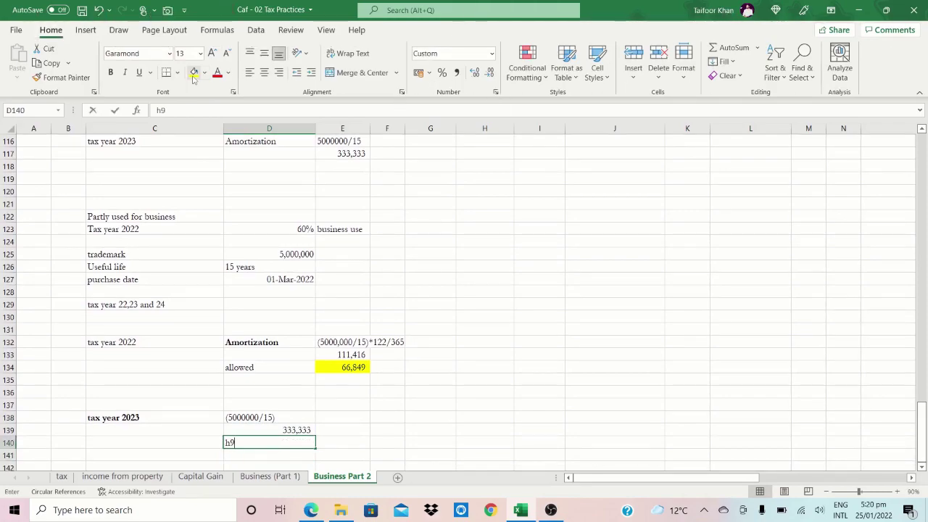
{"action": "key", "text": "Escape"}
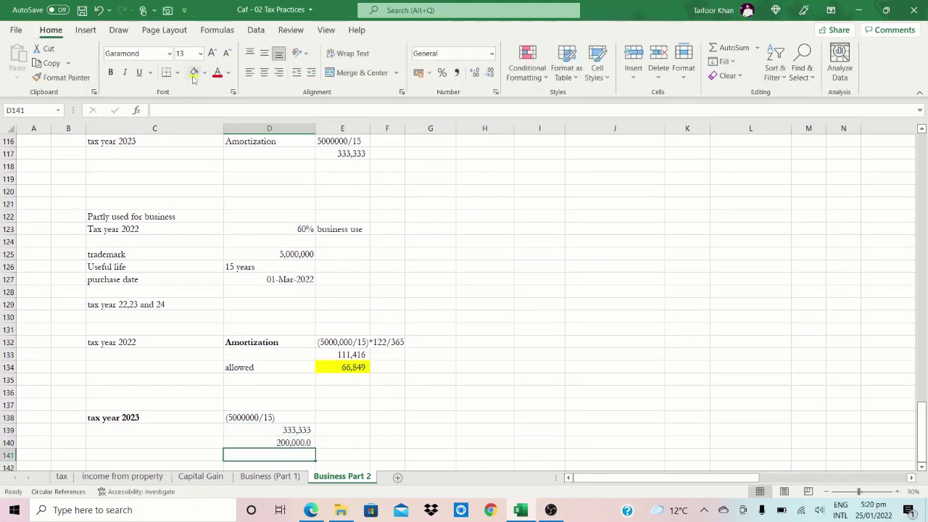
{"action": "key", "text": "alt"}
{"action": "key", "text": "h"}
{"action": "key", "text": "alt"}
- Highlight the tax year 2023 allowed amount in D140 with a yellow fill
{"action": "key", "text": "alt"}
{"action": "key", "text": "h"}
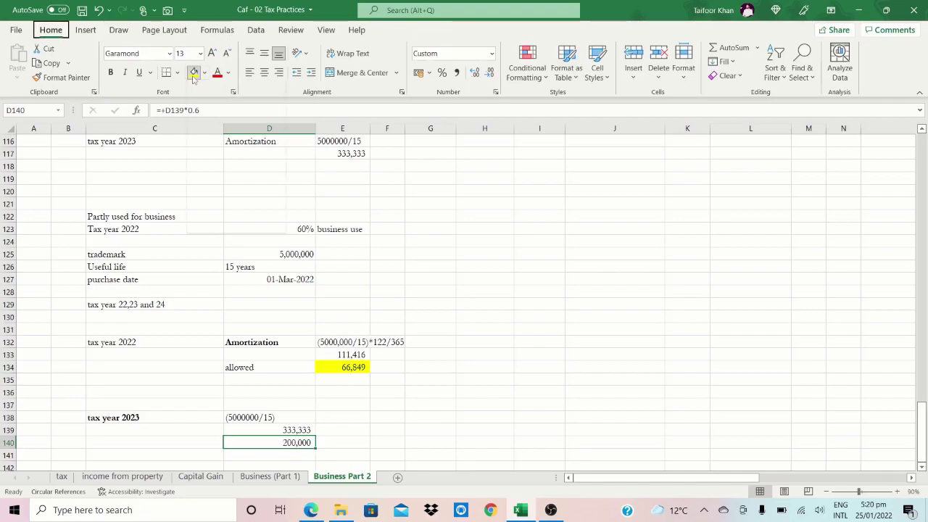
{"action": "key", "text": "h"}
{"action": "key", "text": "Up"}
{"action": "key", "text": "Up"}
{"action": "key", "text": "Right"}
{"action": "key", "text": "Right"}
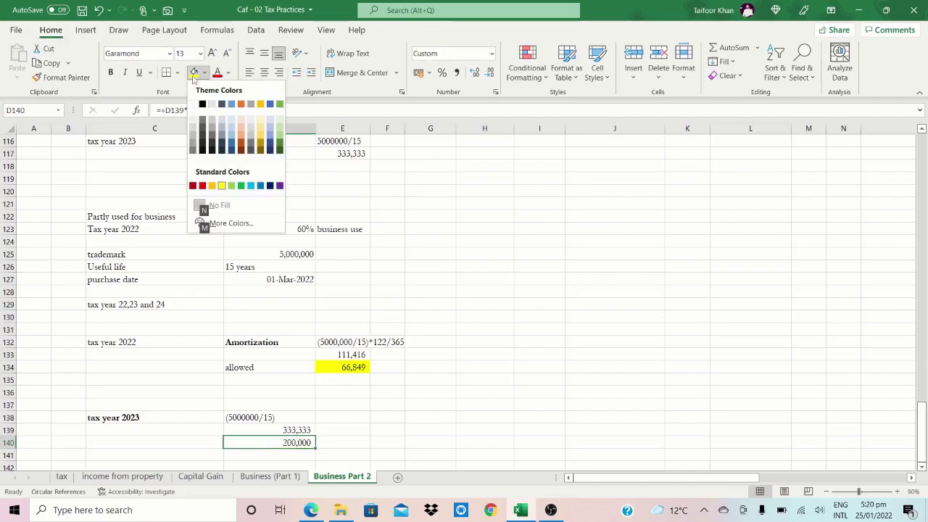
{"action": "key", "text": "Return"}
- Label the highlighted tax year 2023 amount "allowed" in C140
{"action": "key", "text": "Left"}
{"action": "type", "text": "all"}
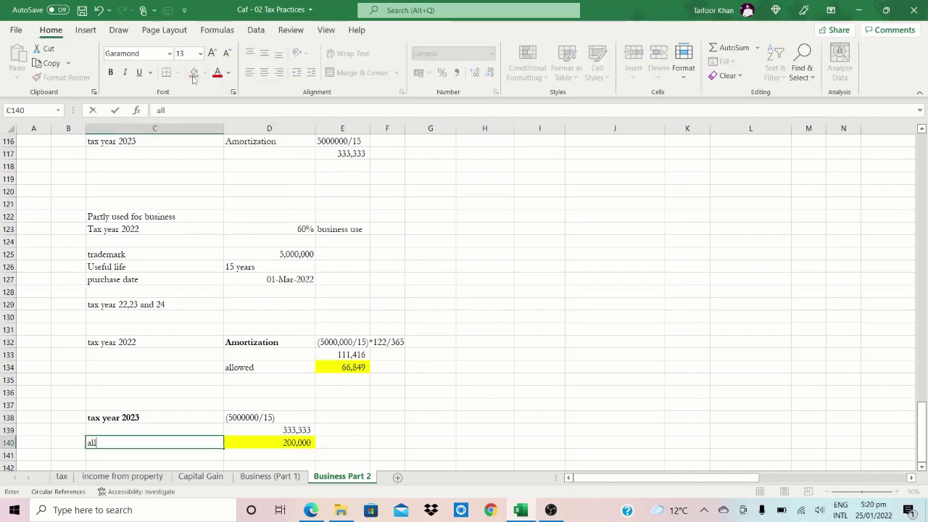
{"action": "type", "text": "owed"}
{"action": "key", "text": "Return"}
{"action": "key", "text": "Return"}
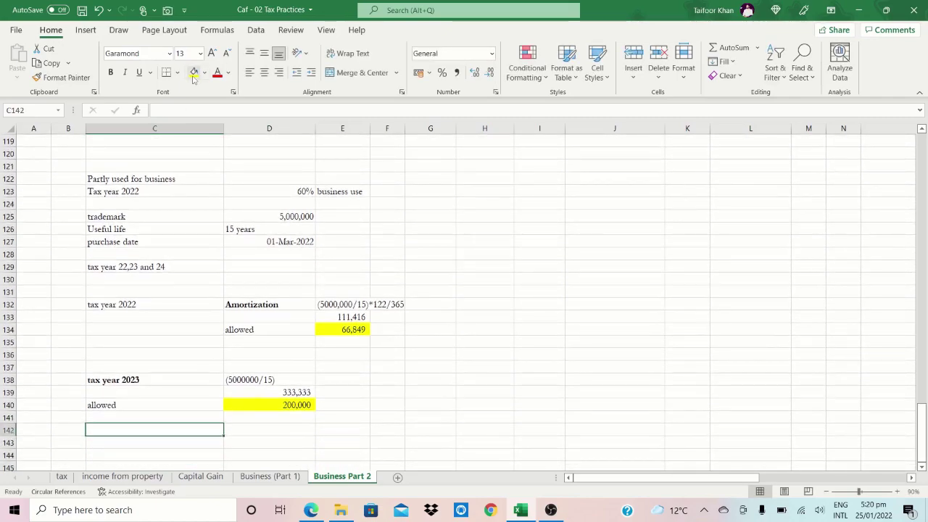
- Add the bold label "tax year 2024" in C142 for the third working
{"action": "type", "text": "tax year "}
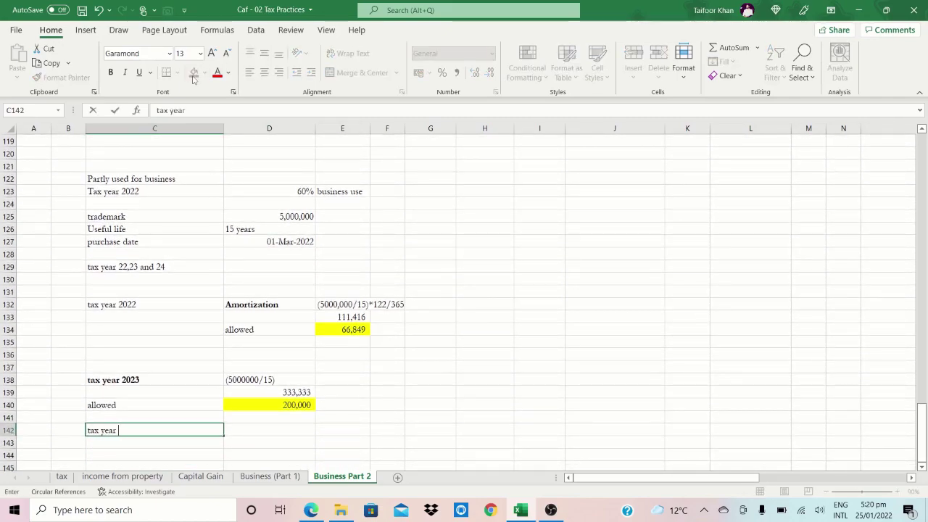
{"action": "type", "text": "20254"}
{"action": "key", "text": "Return"}
{"action": "key", "text": "Up"}
{"action": "key", "text": "F2"}
{"action": "key", "text": "Left"}
{"action": "type", "text": "5"}
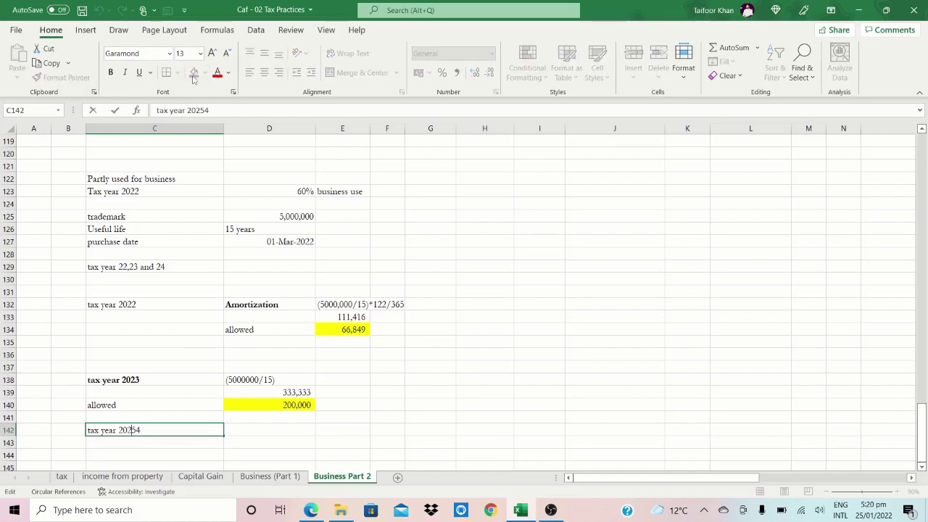
{"action": "key", "text": "BackSpace"}
{"action": "key", "text": "Return"}
{"action": "key", "text": "Up"}
{"action": "key", "text": "ctrl+b"}
{"action": "key", "text": "Right"}
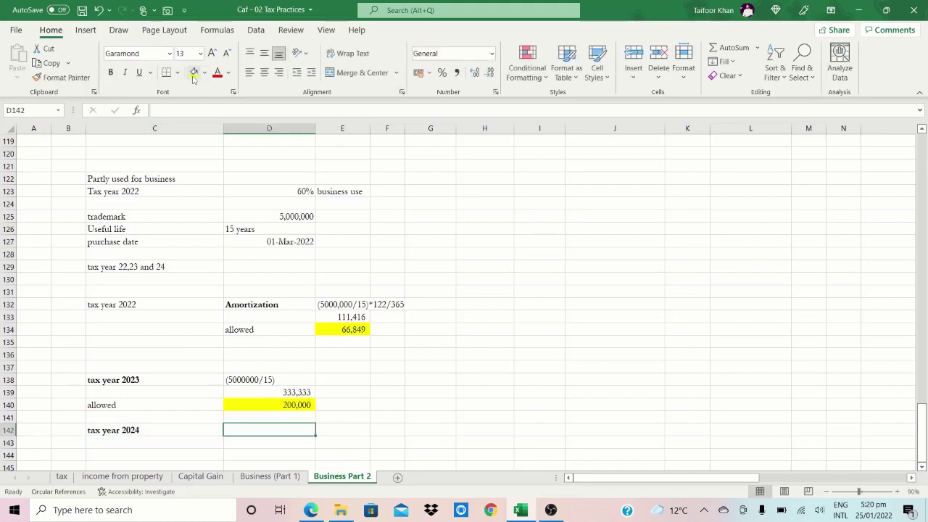
- Link D142 to the written tax year 2023 working in D138
{"action": "key", "text": "Right"}
{"action": "key", "text": "Left"}
{"action": "type", "text": "="}
{"action": "key", "text": "Up"}
{"action": "key", "text": "Up"}
{"action": "key", "text": "Up"}
{"action": "key", "text": "Up"}
{"action": "key", "text": "Return"}
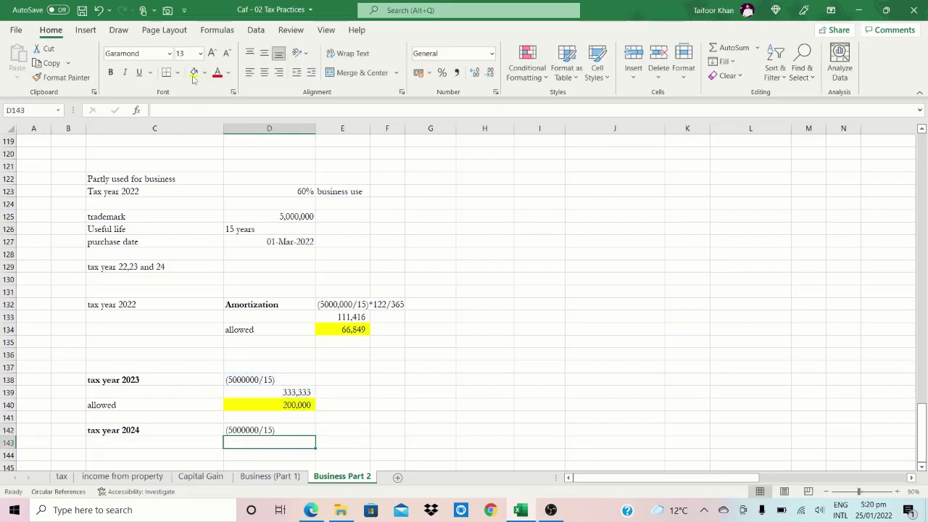
- Link D143 to the full-year amortization in D139 and format it with thousands separators and one decimal
{"action": "type", "text": "=+"}
{"action": "key", "text": "Up"}
{"action": "key", "text": "Up"}
{"action": "key", "text": "Up"}
{"action": "key", "text": "Up"}
{"action": "key", "text": "ctrl+Return"}
{"action": "key", "text": "alt+h"}
{"action": "key", "text": "k"}
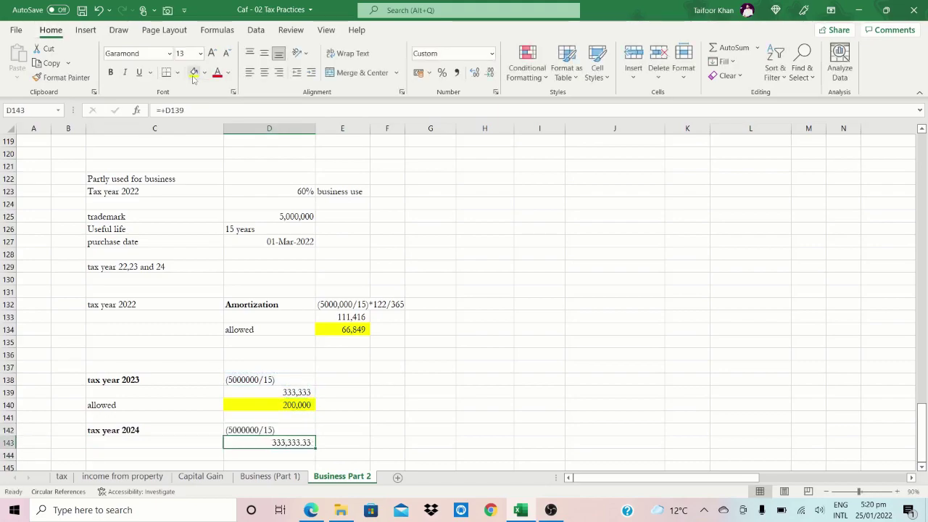
{"action": "key", "text": "alt+h"}
{"action": "key", "text": "9"}
{"action": "key", "text": "Down"}
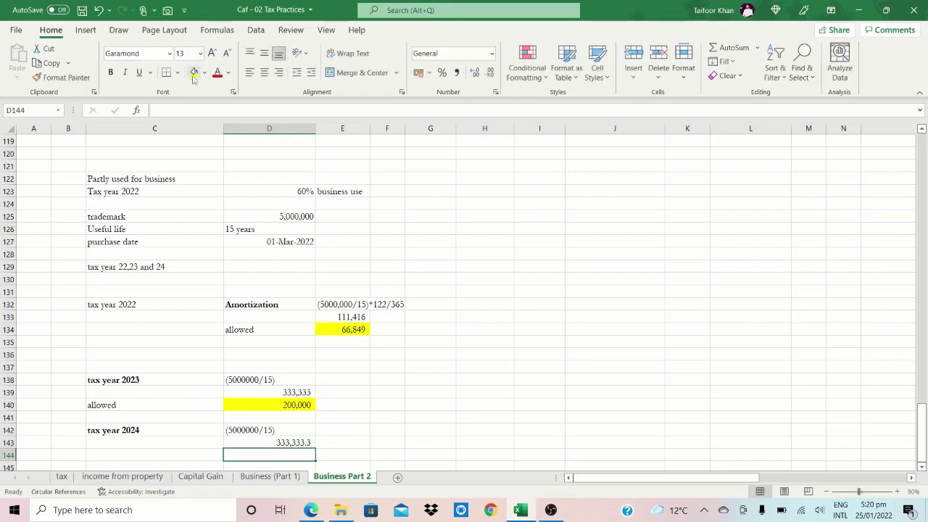
- Fill the linking formula from D143 down into D144 to bring in the allowed amount from D140
{"action": "key", "text": "ctrl+d"}
{"action": "key", "text": "Down"}
{"action": "key", "text": "Down"}
{"action": "key", "text": "Down"}
{"action": "key", "text": "Up"}
{"action": "key", "text": "Up"}
{"action": "key", "text": "Up"}
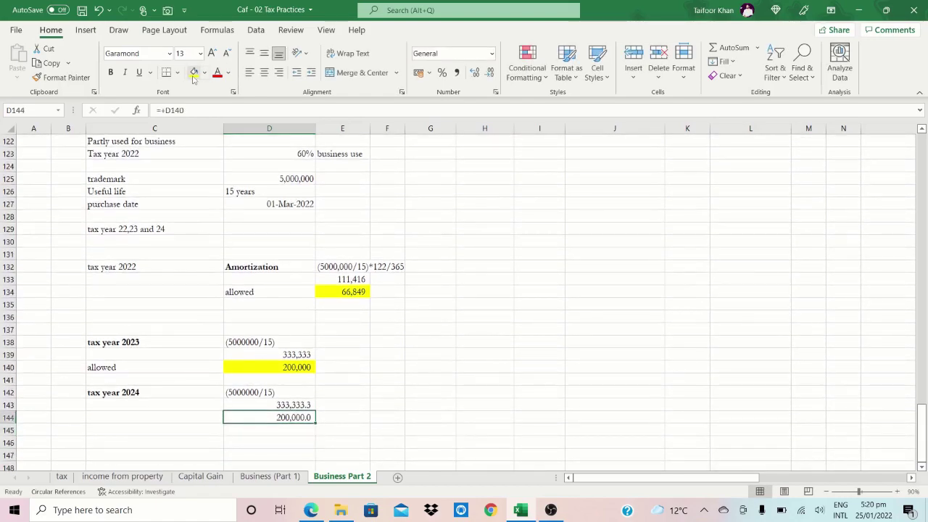
- Highlight the tax year 2024 allowed amount in D144 with a yellow fill and save the workbook
{"action": "key", "text": "alt"}
{"action": "key", "text": "h"}
{"action": "key", "text": "h"}
{"action": "key", "text": "Up"}
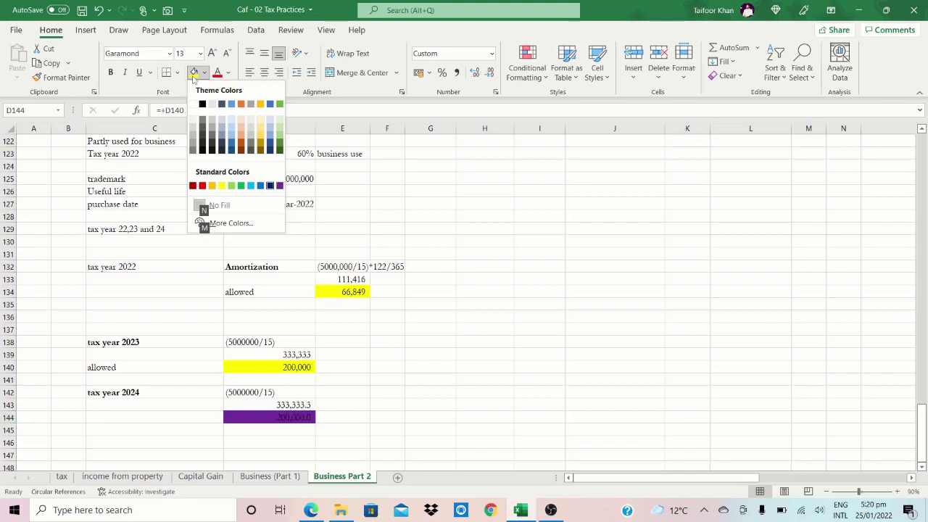
{"action": "key", "text": "Left"}
{"action": "key", "text": "Left"}
{"action": "key", "text": "Left"}
{"action": "key", "text": "Left"}
{"action": "key", "text": "Left"}
{"action": "key", "text": "Return"}
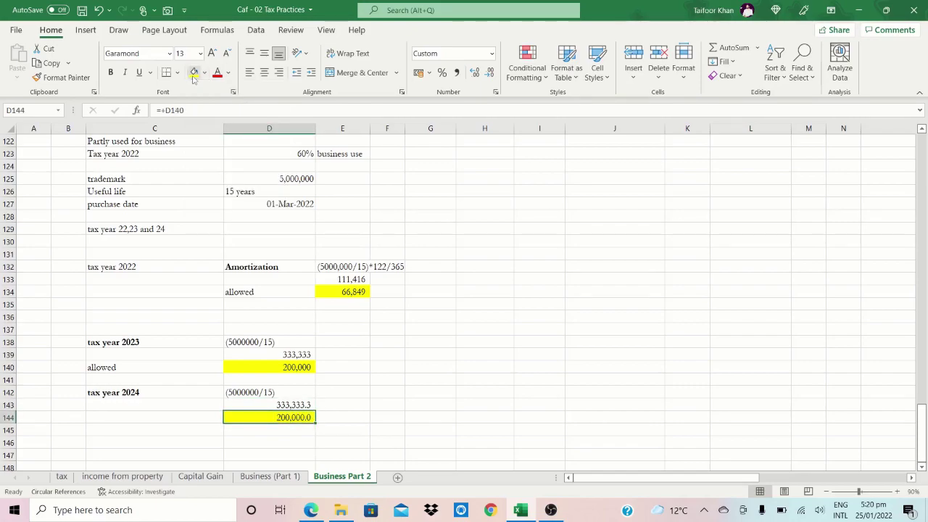
{"action": "key", "text": "Left"}
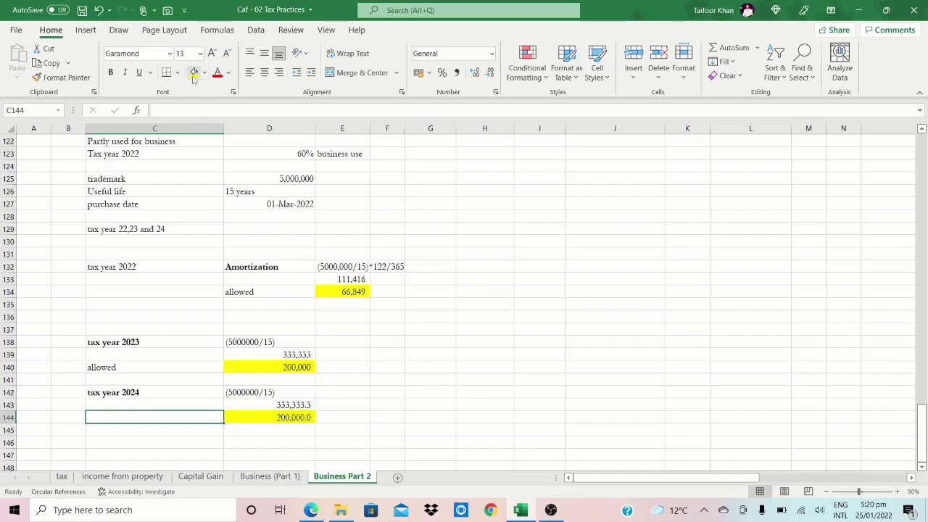
{"action": "key", "text": "ctrl+s"}
- Review the partly-used-for-business trademark example and its workings from row 144 back up to row 119
{"action": "key", "text": "Up"}
{"action": "key", "text": "Up"}
{"action": "key", "text": "Up"}
{"action": "key", "text": "Up"}
{"action": "key", "text": "Up"}
{"action": "key", "text": "Up"}
{"action": "key", "text": "Up"}
{"action": "key", "text": "Up"}
{"action": "key", "text": "Up"}
{"action": "key", "text": "Up"}
{"action": "key", "text": "Up"}
{"action": "key", "text": "Up"}
{"action": "key", "text": "Up"}
{"action": "key", "text": "Up"}
{"action": "key", "text": "Up"}
{"action": "key", "text": "Up"}
{"action": "key", "text": "Up"}
{"action": "key", "text": "Up"}
{"action": "key", "text": "Up"}
{"action": "key", "text": "Up"}
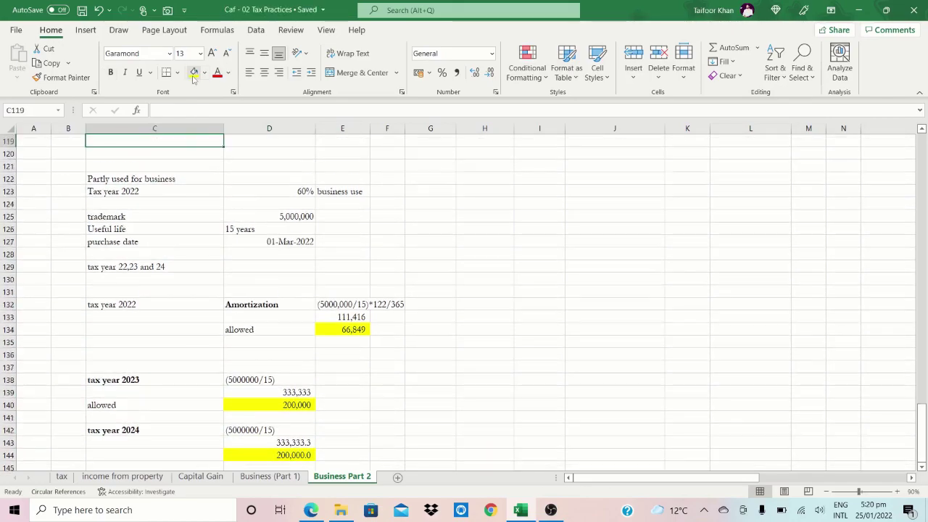
- Add the bold heading "Disposal of Intangible" in C148 below the tax year 2024 working
{"action": "key", "text": "Down"}
{"action": "key", "text": "Down"}
{"action": "key", "text": "Down"}
{"action": "key", "text": "Down"}
{"action": "key", "text": "Down"}
{"action": "key", "text": "Down"}
{"action": "key", "text": "Down"}
{"action": "key", "text": "Down"}
{"action": "key", "text": "Down"}
{"action": "key", "text": "Down"}
{"action": "key", "text": "Down"}
{"action": "key", "text": "Down"}
{"action": "key", "text": "Down"}
{"action": "key", "text": "Down"}
{"action": "key", "text": "Down"}
{"action": "key", "text": "Down"}
{"action": "key", "text": "Down"}
{"action": "key", "text": "Down"}
{"action": "key", "text": "Down"}
{"action": "key", "text": "Down"}
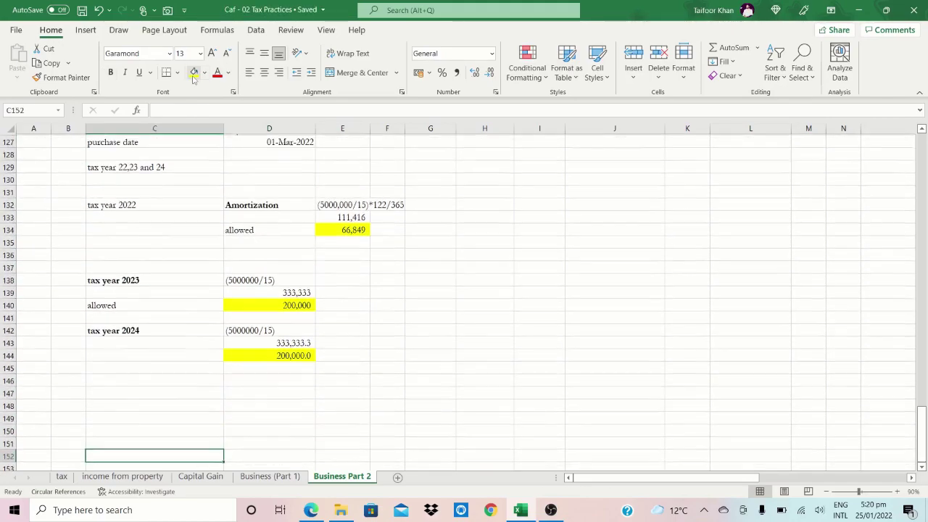
{"action": "key", "text": "Up"}
{"action": "type", "text": "Dis"}
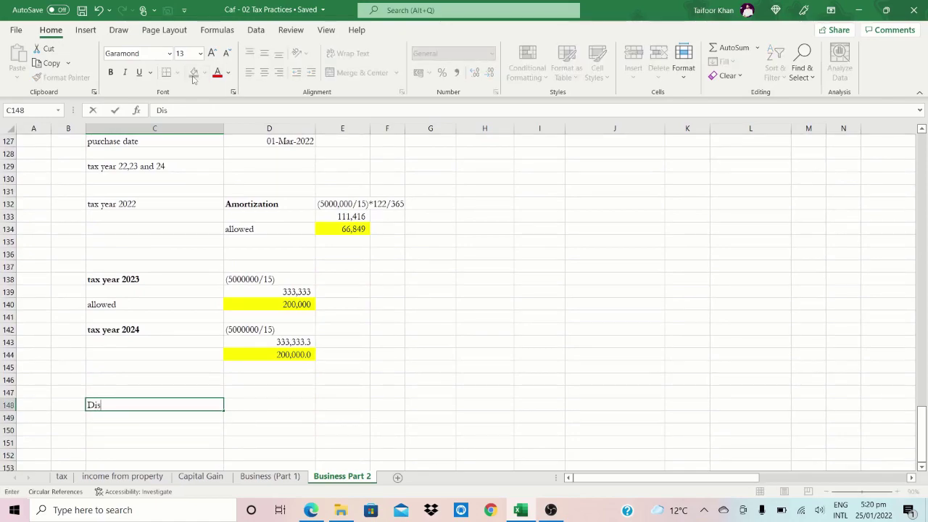
{"action": "type", "text": "posa;"}
{"action": "type", "text": " of Intangible"}
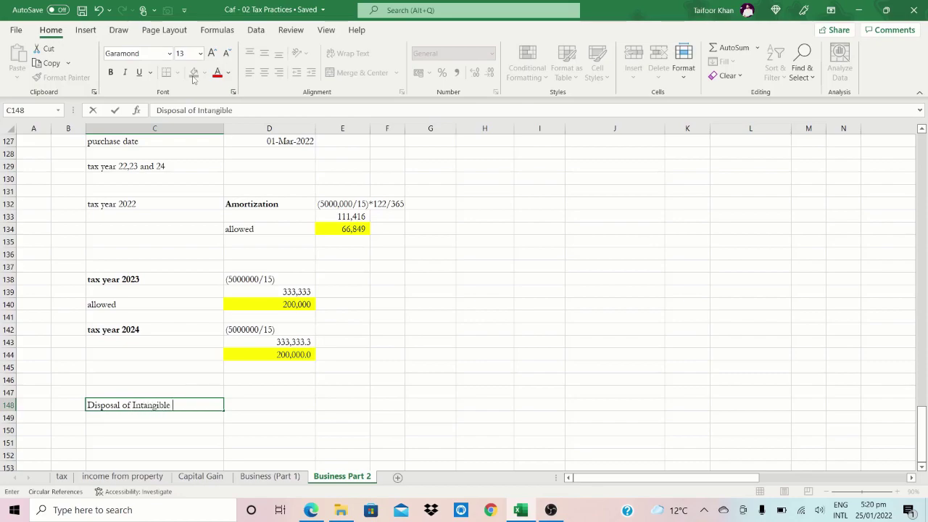
{"action": "key", "text": "ctrl+Return"}
{"action": "key", "text": "ctrl+b"}
- Look back through the partial-use and full-use trademark examples up to row 106 for the asset details
{"action": "key", "text": "Up"}
{"action": "key", "text": "Up"}
{"action": "key", "text": "Up"}
{"action": "key", "text": "Up"}
{"action": "key", "text": "Up"}
{"action": "key", "text": "Up"}
{"action": "key", "text": "Up"}
{"action": "key", "text": "Up"}
{"action": "key", "text": "Up"}
{"action": "key", "text": "Up"}
{"action": "key", "text": "Up"}
{"action": "key", "text": "Up"}
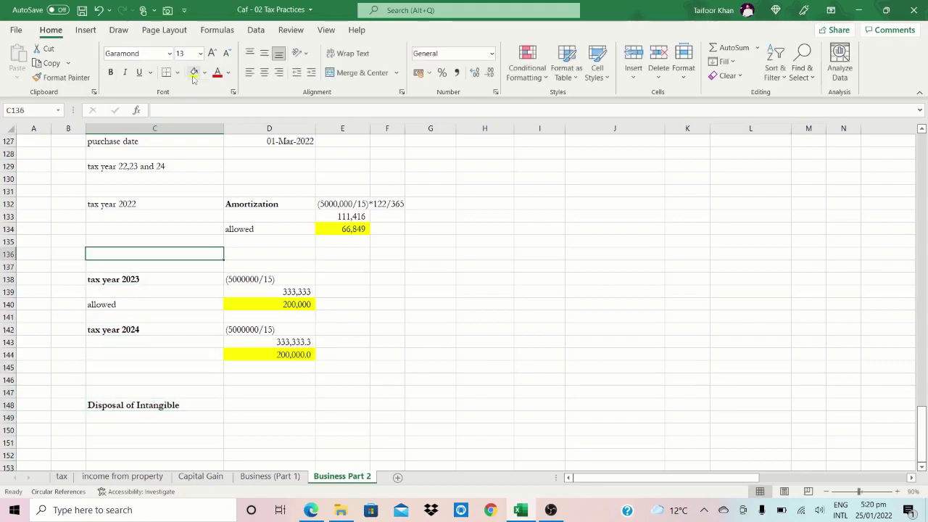
{"action": "key", "text": "Up"}
{"action": "key", "text": "Up"}
{"action": "key", "text": "Up"}
{"action": "key", "text": "Up"}
{"action": "key", "text": "Up"}
{"action": "key", "text": "Up"}
{"action": "key", "text": "Up"}
{"action": "key", "text": "Up"}
{"action": "key", "text": "Up"}
{"action": "key", "text": "Up"}
{"action": "key", "text": "Up"}
{"action": "key", "text": "Up"}
{"action": "key", "text": "Up"}
{"action": "key", "text": "Up"}
{"action": "key", "text": "Up"}
{"action": "key", "text": "Up"}
{"action": "key", "text": "Up"}
{"action": "key", "text": "Up"}
{"action": "key", "text": "Down"}
{"action": "key", "text": "Down"}
{"action": "key", "text": "Down"}
{"action": "key", "text": "Down"}
{"action": "key", "text": "Down"}
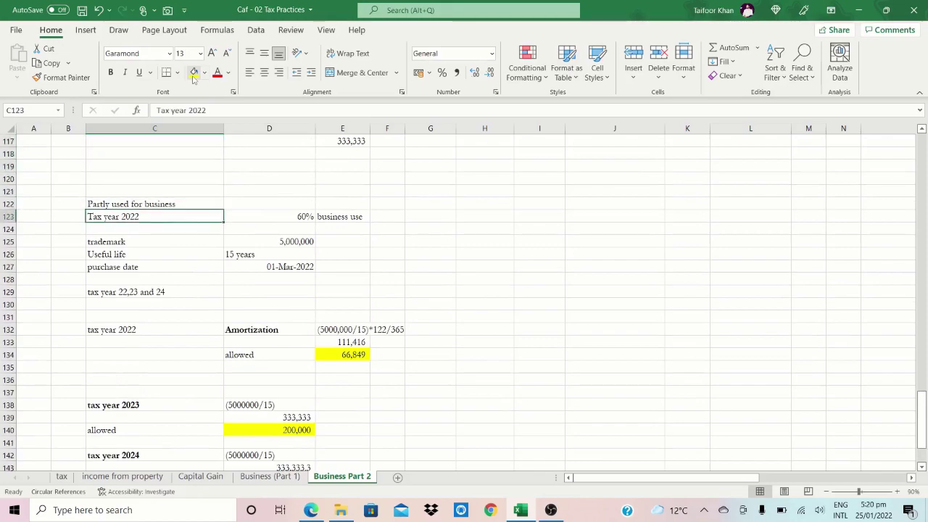
{"action": "key", "text": "Up"}
{"action": "key", "text": "Up"}
{"action": "key", "text": "Up"}
{"action": "key", "text": "Up"}
{"action": "key", "text": "Up"}
{"action": "key", "text": "Up"}
{"action": "key", "text": "Up"}
{"action": "key", "text": "Up"}
{"action": "key", "text": "Up"}
{"action": "key", "text": "Up"}
{"action": "key", "text": "Up"}
{"action": "key", "text": "Up"}
{"action": "key", "text": "Up"}
{"action": "key", "text": "Up"}
{"action": "key", "text": "Up"}
{"action": "key", "text": "Up"}
{"action": "key", "text": "Up"}
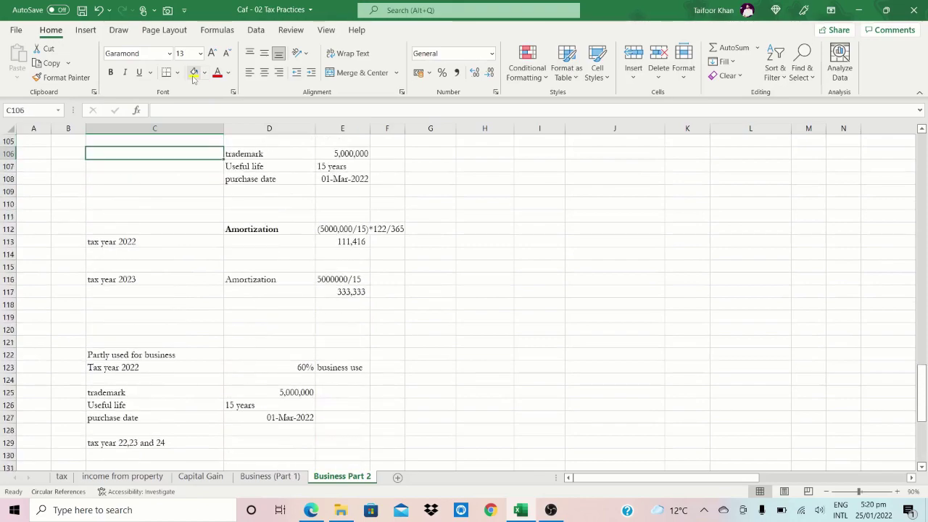
- Copy the trademark cost, useful life and purchase date details in C125:E128 of the partly-used-for-business example
{"action": "key", "text": "Down"}
{"action": "key", "text": "Down"}
{"action": "key", "text": "Down"}
{"action": "key", "text": "Down"}
{"action": "key", "text": "Down"}
{"action": "key", "text": "Down"}
{"action": "key", "text": "Down"}
{"action": "key", "text": "Down"}
{"action": "key", "text": "Down"}
{"action": "key", "text": "Down"}
{"action": "key", "text": "Down"}
{"action": "key", "text": "Down"}
{"action": "key", "text": "Down"}
{"action": "key", "text": "Down"}
{"action": "key", "text": "Down"}
{"action": "key", "text": "Down"}
{"action": "key", "text": "Down"}
{"action": "key", "text": "shift+Right"}
{"action": "key", "text": "shift+Right"}
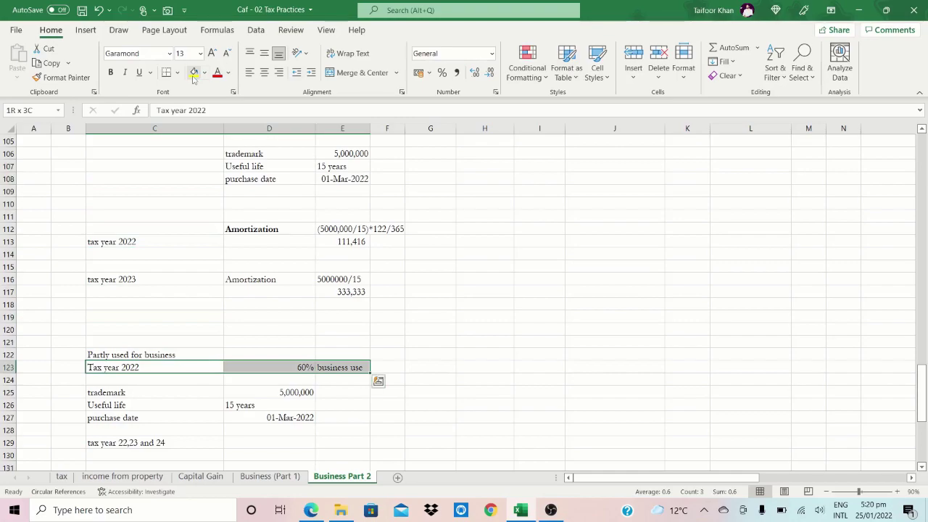
{"action": "key", "text": "shift+Left"}
{"action": "key", "text": "shift+Left"}
{"action": "key", "text": "Down"}
{"action": "key", "text": "Down"}
{"action": "key", "text": "shift+Right"}
{"action": "key", "text": "shift+Right"}
{"action": "key", "text": "shift+Down"}
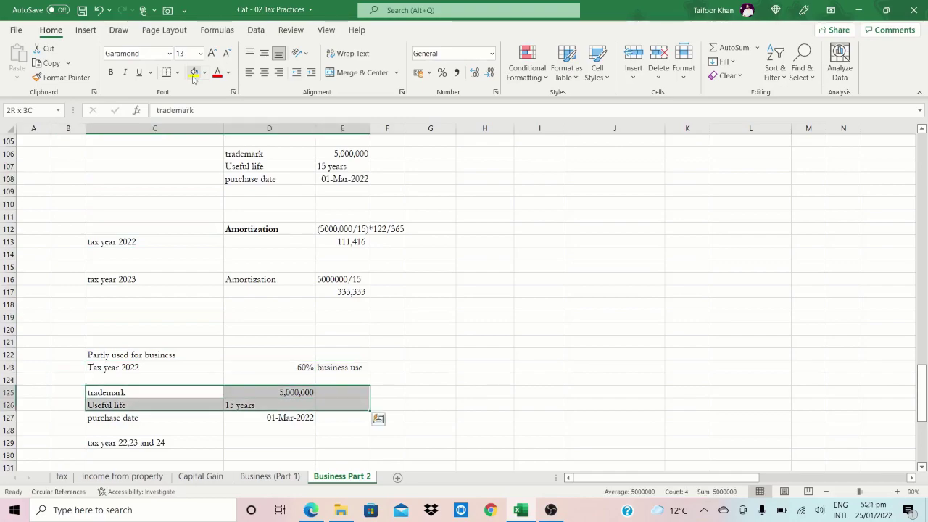
{"action": "key", "text": "shift+Down"}
{"action": "key", "text": "shift+Down"}
{"action": "key", "text": "ctrl+c"}
- Paste the copied trademark details at C151 below the "Disposal of Intangible" heading
{"action": "key", "text": "Down"}
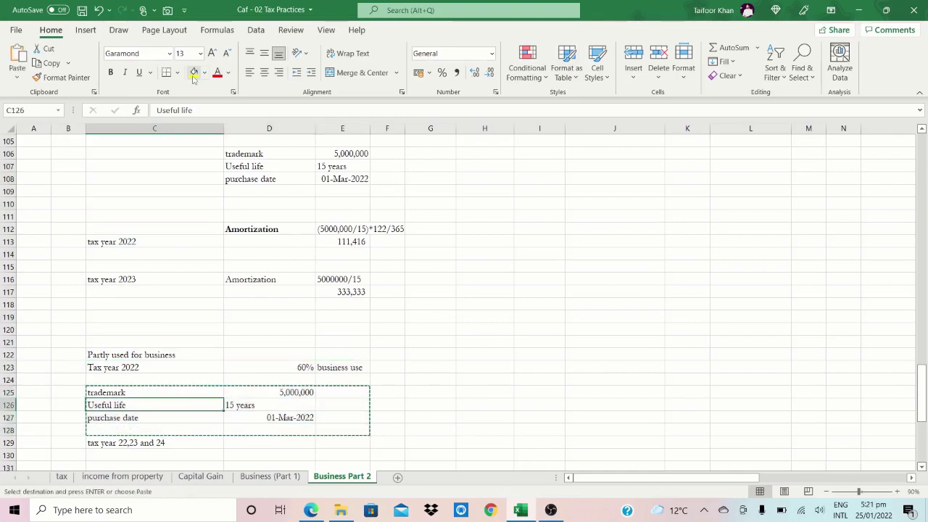
{"action": "key", "text": "Down"}
{"action": "key", "text": "Down"}
{"action": "key", "text": "Down"}
{"action": "key", "text": "Down"}
{"action": "key", "text": "Down"}
{"action": "key", "text": "Down"}
{"action": "key", "text": "Down"}
{"action": "key", "text": "Down"}
{"action": "key", "text": "Down"}
{"action": "key", "text": "Down"}
{"action": "key", "text": "Down"}
{"action": "key", "text": "Down"}
{"action": "key", "text": "Down"}
{"action": "key", "text": "Down"}
{"action": "key", "text": "Down"}
{"action": "key", "text": "Down"}
{"action": "key", "text": "Down"}
{"action": "key", "text": "Down"}
{"action": "key", "text": "Down"}
{"action": "key", "text": "Down"}
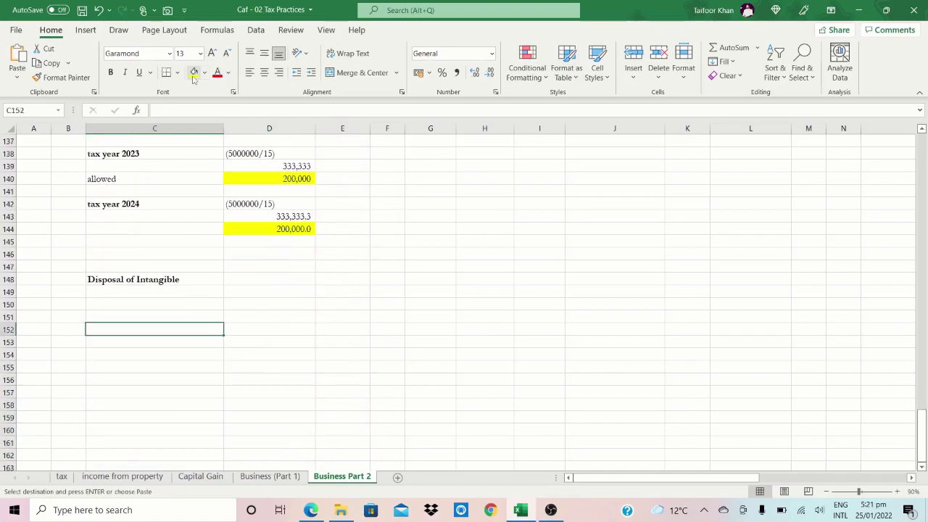
{"action": "key", "text": "Up"}
{"action": "key", "text": "ctrl+v"}
- Label C155 "Disposal Date" and enter the date 31/05/2026 in D155
{"action": "key", "text": "Down"}
{"action": "key", "text": "Down"}
{"action": "key", "text": "Down"}
{"action": "key", "text": "Down"}
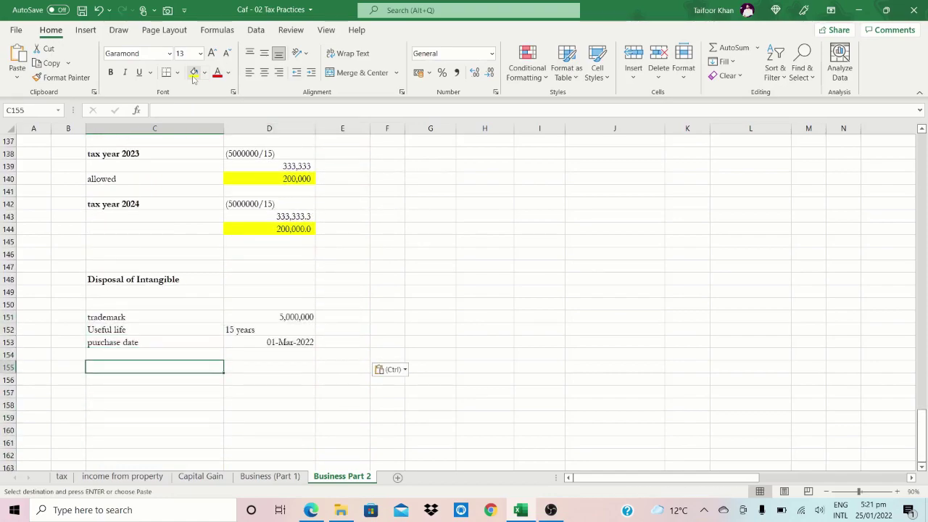
{"action": "key", "text": "Up"}
{"action": "key", "text": "Up"}
{"action": "key", "text": "Right"}
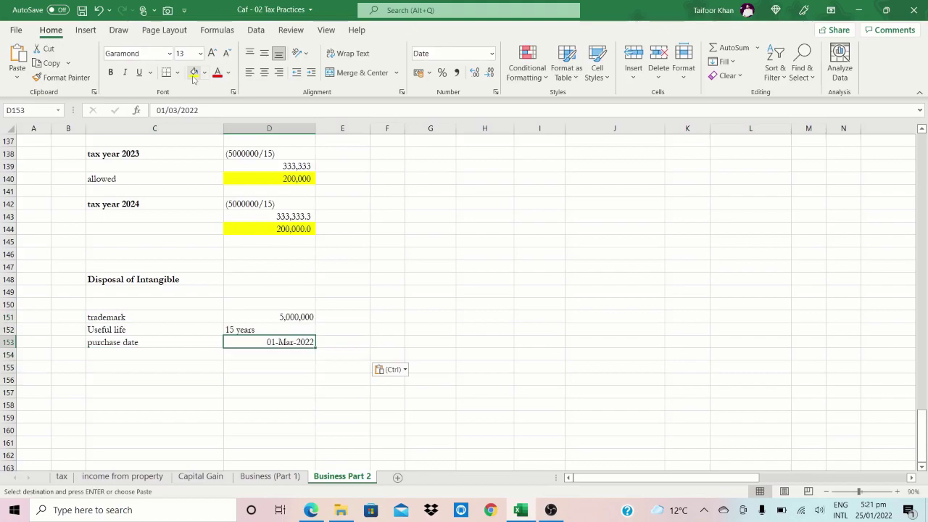
{"action": "key", "text": "Down"}
{"action": "key", "text": "Down"}
{"action": "key", "text": "Left"}
{"action": "type", "text": "D"}
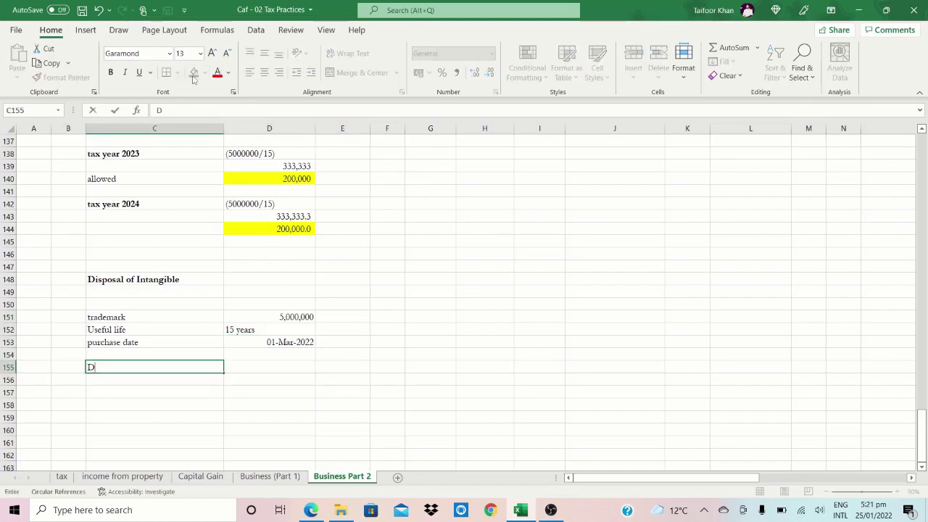
{"action": "type", "text": "isposal Date"}
{"action": "key", "text": "Right"}
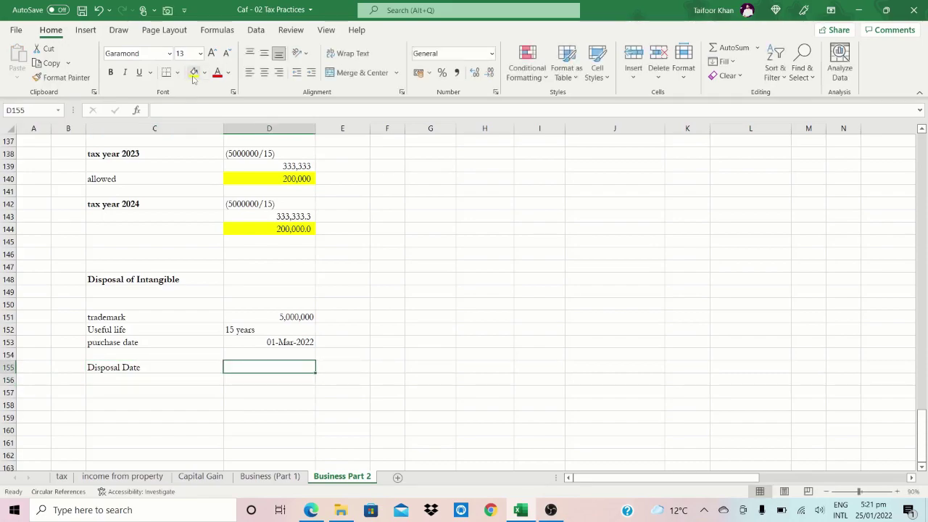
{"action": "type", "text": "26"}
{"action": "key", "text": "BackSpace"}
{"action": "key", "text": "BackSpace"}
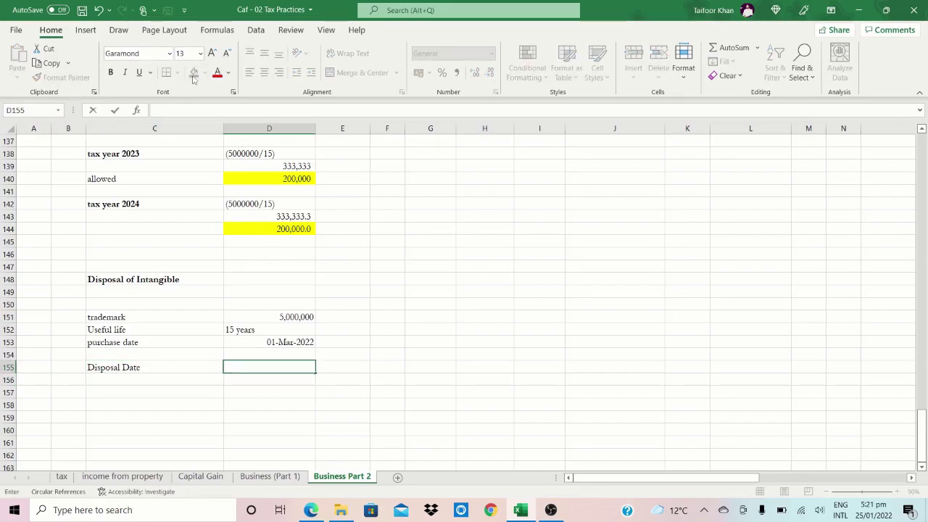
{"action": "type", "text": "31/05/2026"}
{"action": "key", "text": "ctrl+Return"}
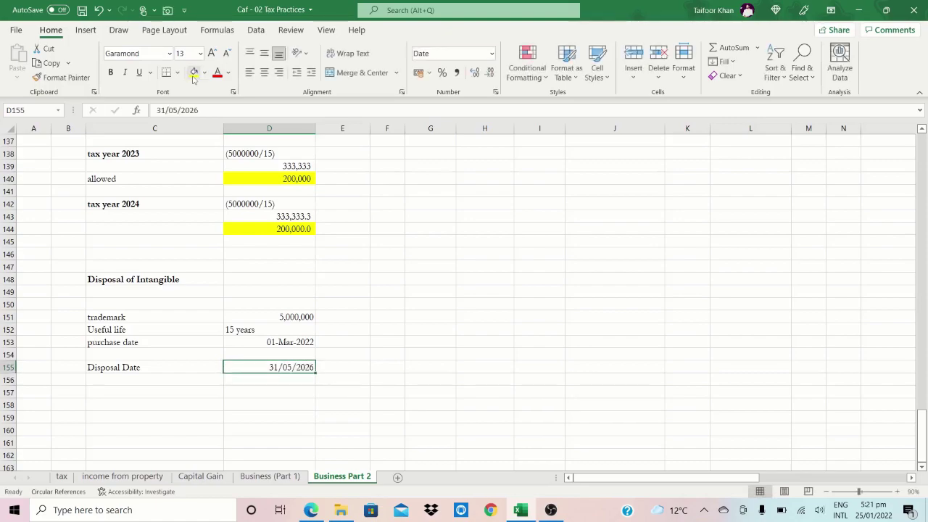
- Label C156 "Consideration received" and enter the amount 3,500,000 in D156
{"action": "key", "text": "Down"}
{"action": "key", "text": "Down"}
{"action": "key", "text": "Down"}
{"action": "key", "text": "Left"}
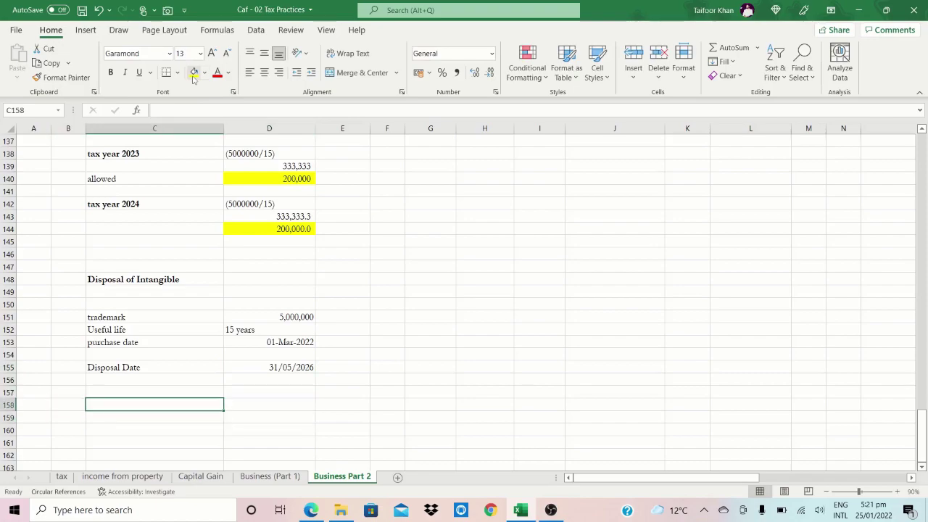
{"action": "key", "text": "Up"}
{"action": "key", "text": "Up"}
{"action": "type", "text": "Disp"}
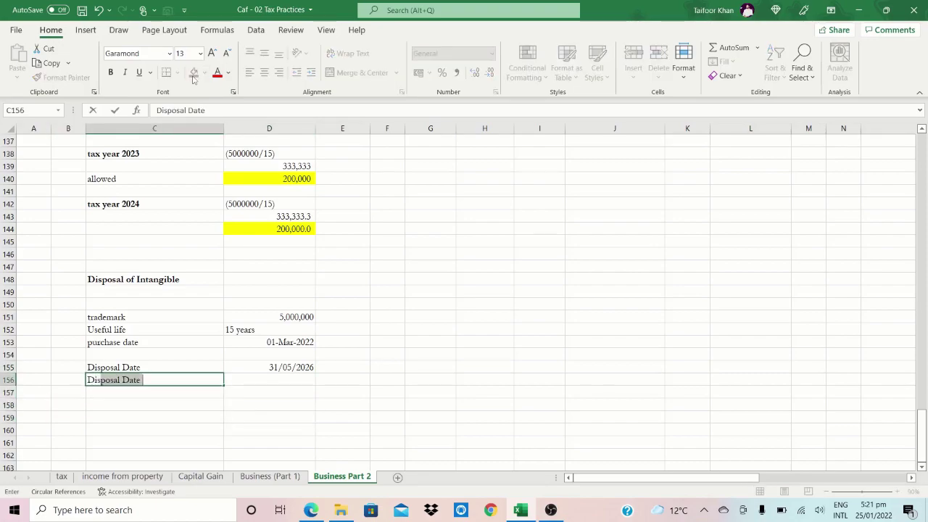
{"action": "key", "text": "BackSpace"}
{"action": "key", "text": "BackSpace"}
{"action": "key", "text": "BackSpace"}
{"action": "key", "text": "BackSpace"}
{"action": "type", "text": "C"}
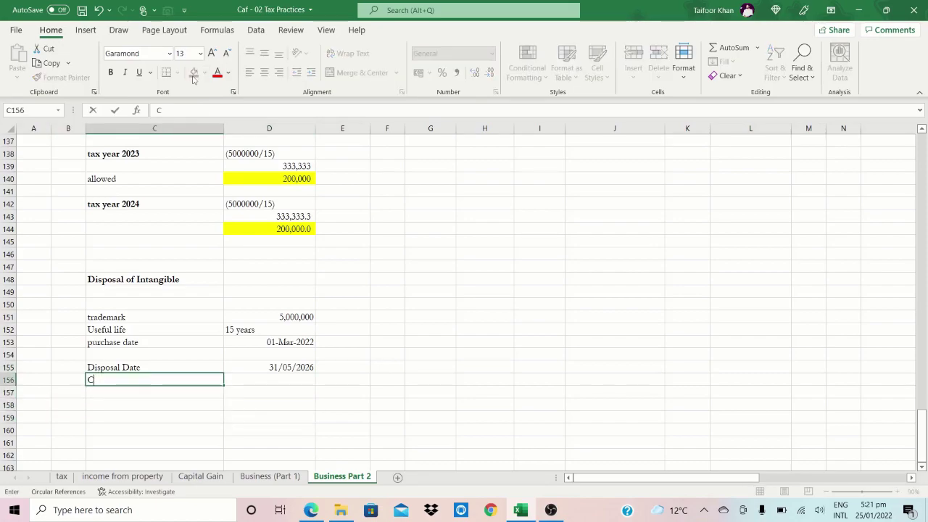
{"action": "type", "text": "onsideration received"}
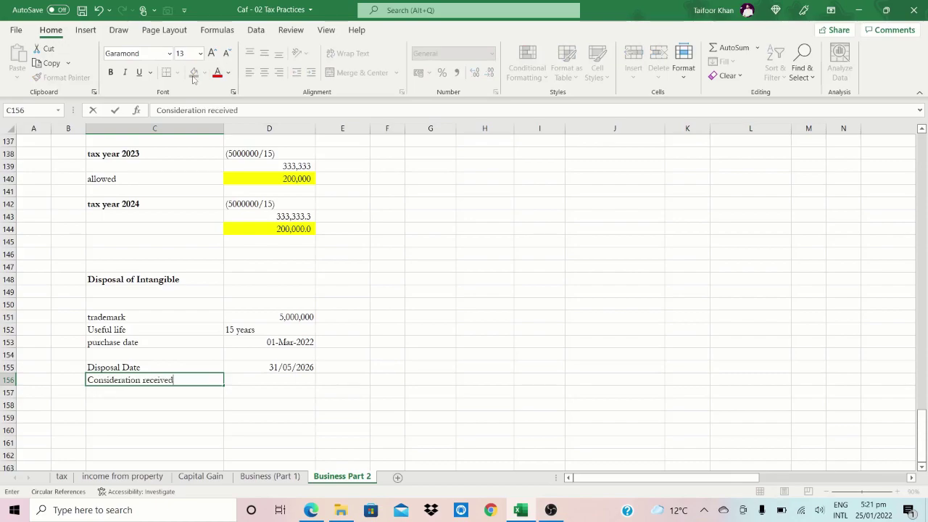
{"action": "key", "text": "Return"}
{"action": "key", "text": "Up"}
{"action": "key", "text": "Right"}
{"action": "type", "text": "+"}
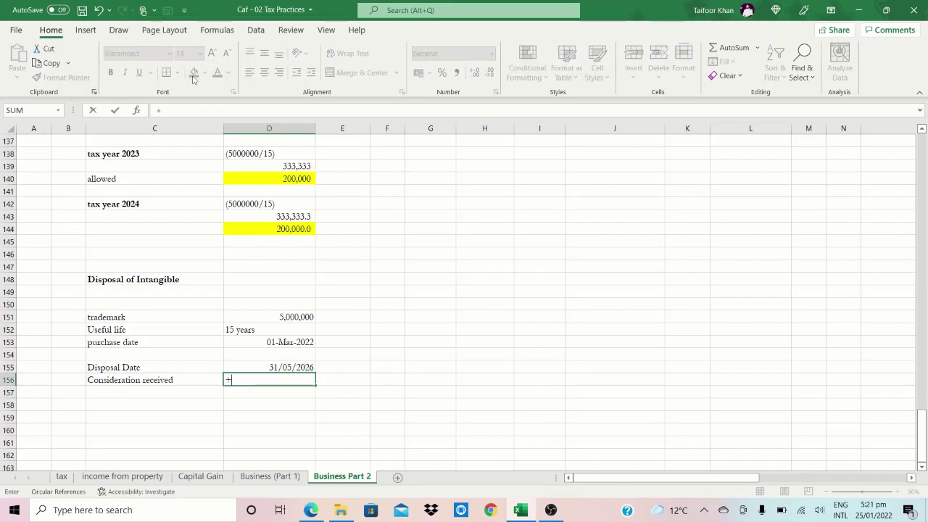
{"action": "type", "text": "3,500,000"}
{"action": "key", "text": "Return"}
- Enter the label "tax year 2022" in C160 below the disposal details
{"action": "key", "text": "Down"}
{"action": "key", "text": "Down"}
{"action": "key", "text": "Down"}
{"action": "key", "text": "Up"}
{"action": "key", "text": "Up"}
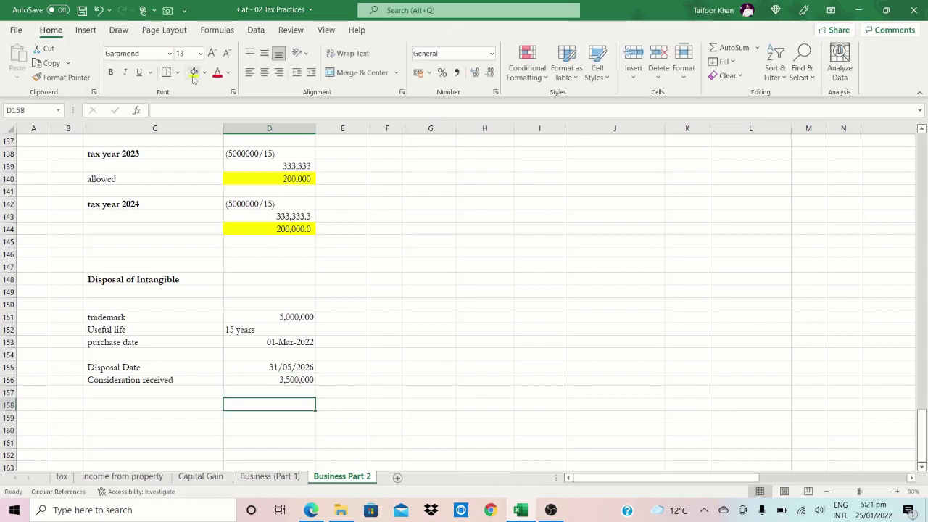
{"action": "key", "text": "Down"}
{"action": "key", "text": "Left"}
{"action": "key", "text": "Left"}
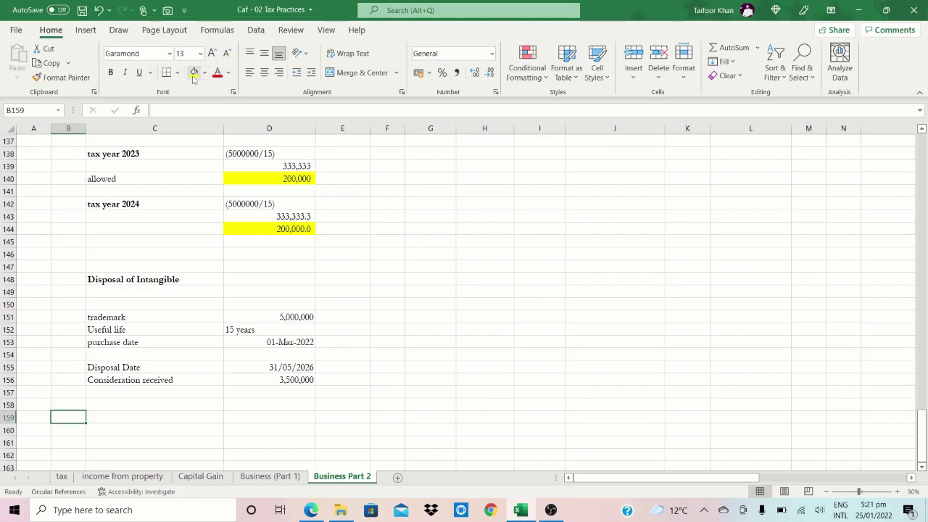
{"action": "key", "text": "Down"}
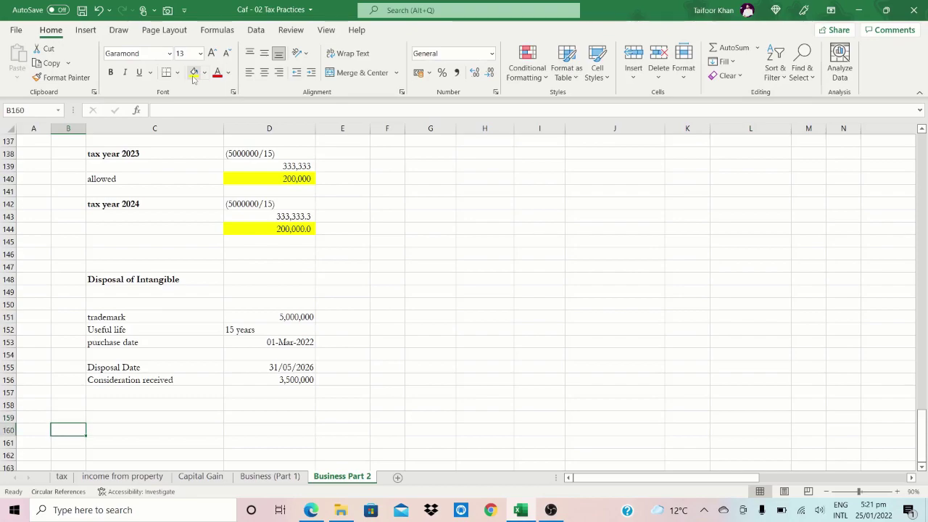
{"action": "key", "text": "Down"}
{"action": "key", "text": "Down"}
{"action": "key", "text": "Down"}
{"action": "key", "text": "Right"}
{"action": "key", "text": "Up"}
{"action": "key", "text": "Up"}
{"action": "key", "text": "Up"}
{"action": "type", "text": "tax"}
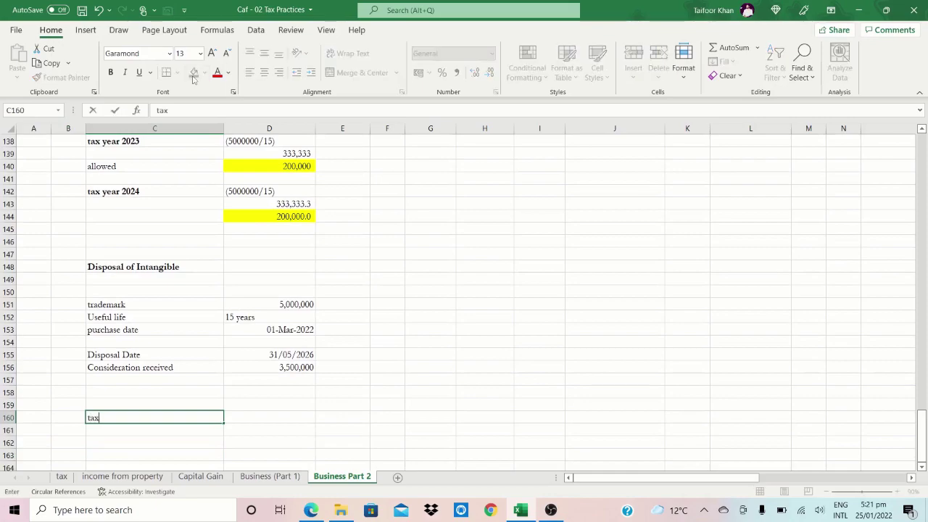
{"action": "type", "text": " year 2022"}
{"action": "key", "text": "Tab"}
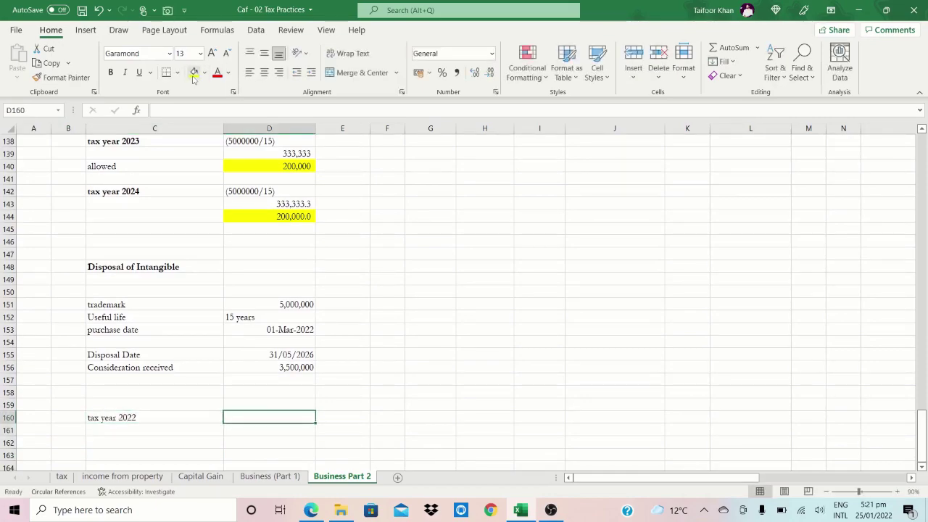
- Calculate the tax year 2022 amortization in D160 with the formula +(5000000/15)*122/365
{"action": "type", "text": "+"}
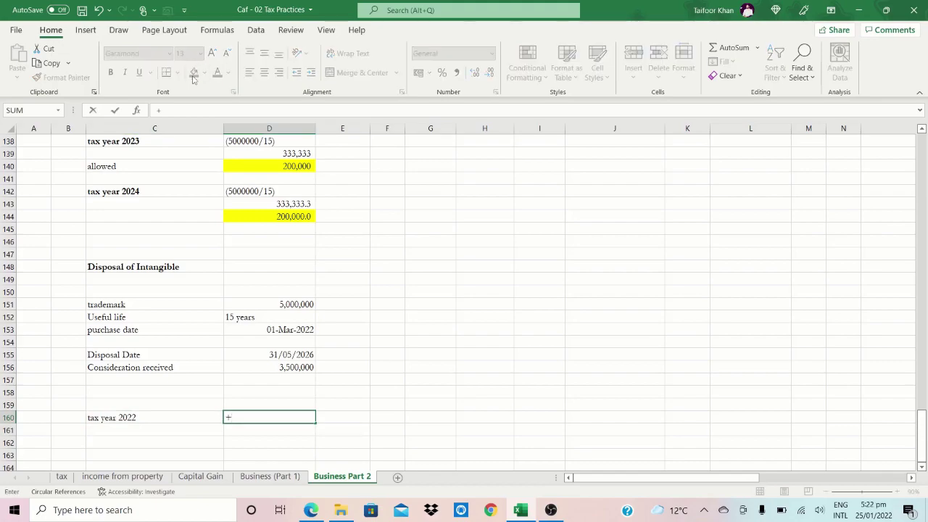
{"action": "type", "text": "(500,"}
{"action": "type", "text": "0,,"}
{"action": "type", "text": "000"}
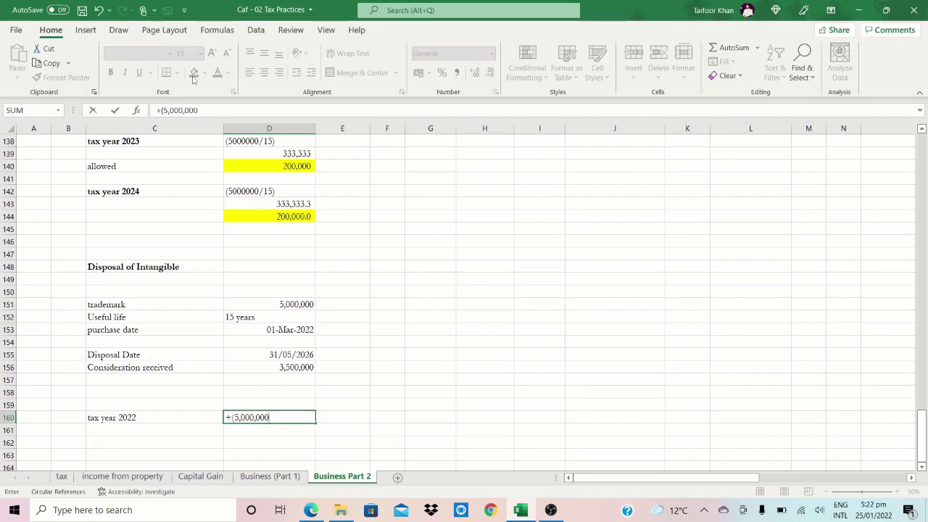
{"action": "type", "text": "/15)*122/365"}
{"action": "key", "text": "Return"}
{"action": "key", "text": "Return"}
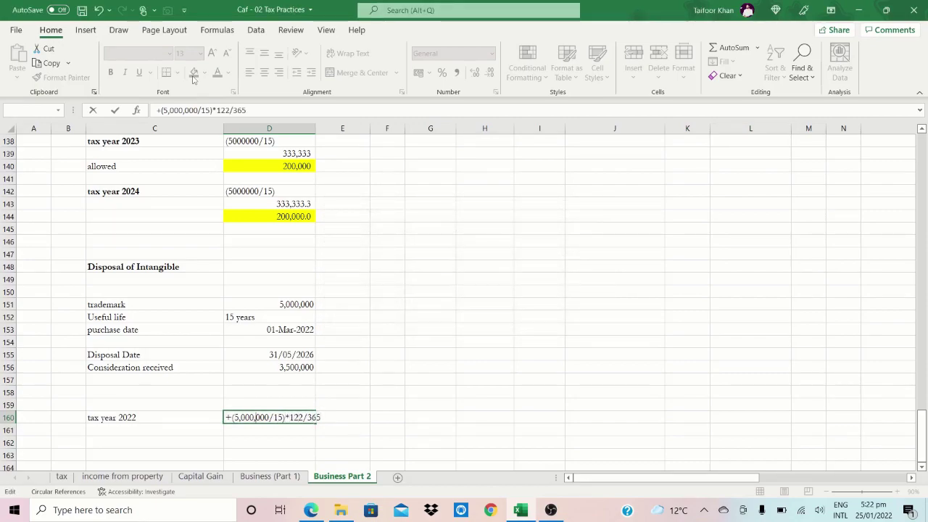
{"action": "key", "text": "BackSpace"}
{"action": "key", "text": "Left"}
{"action": "key", "text": "Left"}
{"action": "key", "text": "Left"}
{"action": "key", "text": "Left"}
{"action": "key", "text": "BackSpace"}
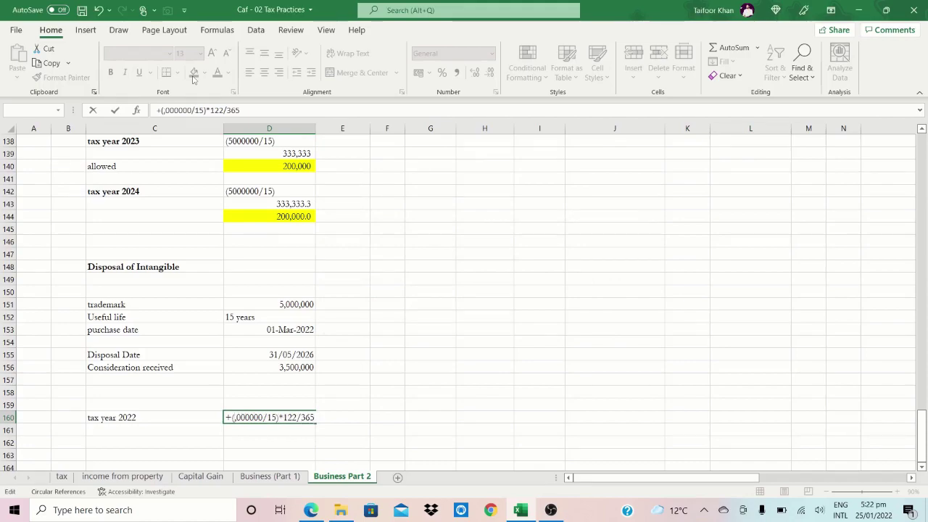
{"action": "type", "text": "5"}
{"action": "key", "text": "Delete"}
{"action": "key", "text": "Return"}
{"action": "key", "text": "Up"}
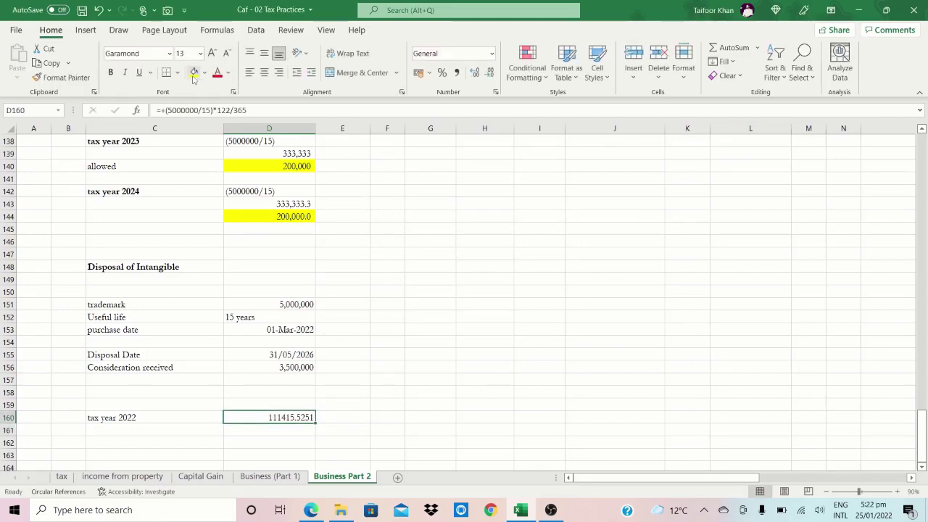
- Format the tax year 2022 amount in D160 with a thousands separator and one decimal place
{"action": "key", "text": "alt+h"}
{"action": "key", "text": "k"}
{"action": "key", "text": "alt+h"}
{"action": "key", "text": "9"}
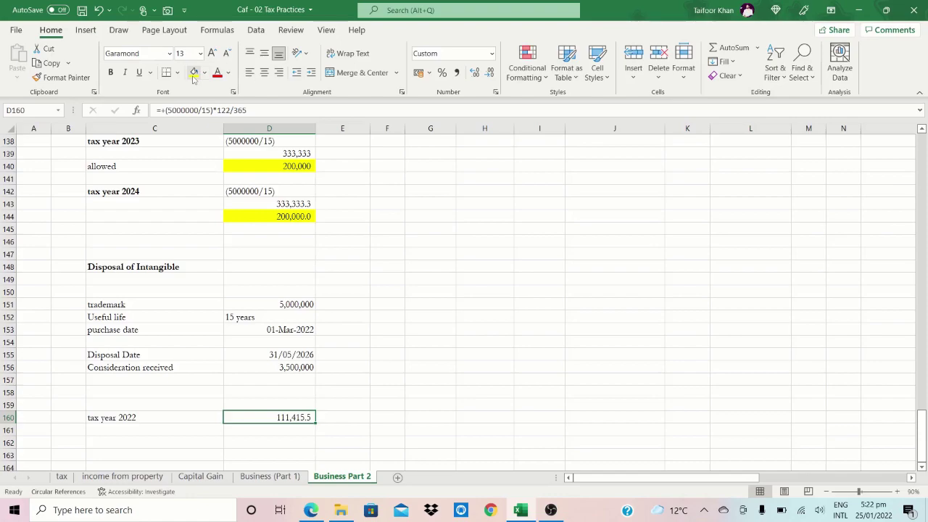
- Add "Tax year 2023" in C161 with the formula +(5000000/15) in D161, shown with a thousands separator and one decimal place
{"action": "key", "text": "Down"}
{"action": "key", "text": "Down"}
{"action": "key", "text": "Left"}
{"action": "key", "text": "Up"}
{"action": "type", "text": "Ta"}
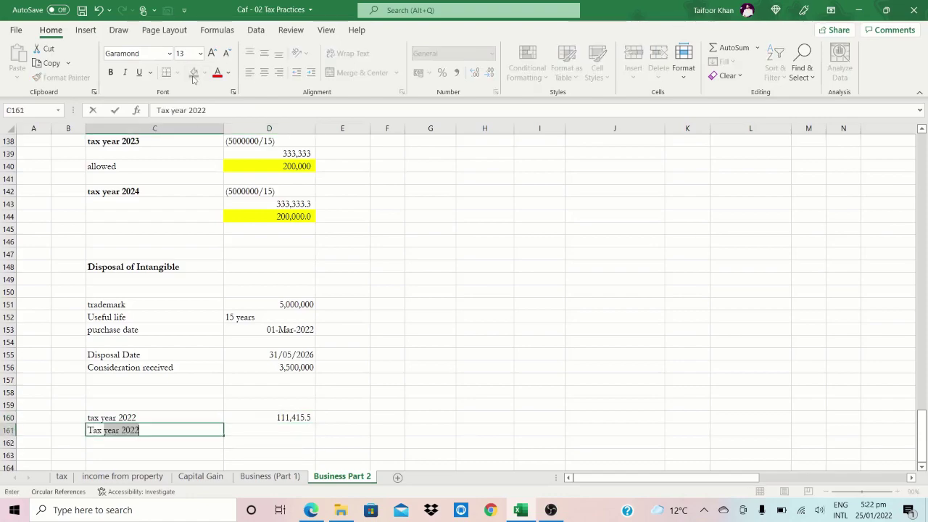
{"action": "type", "text": "x year 2023"}
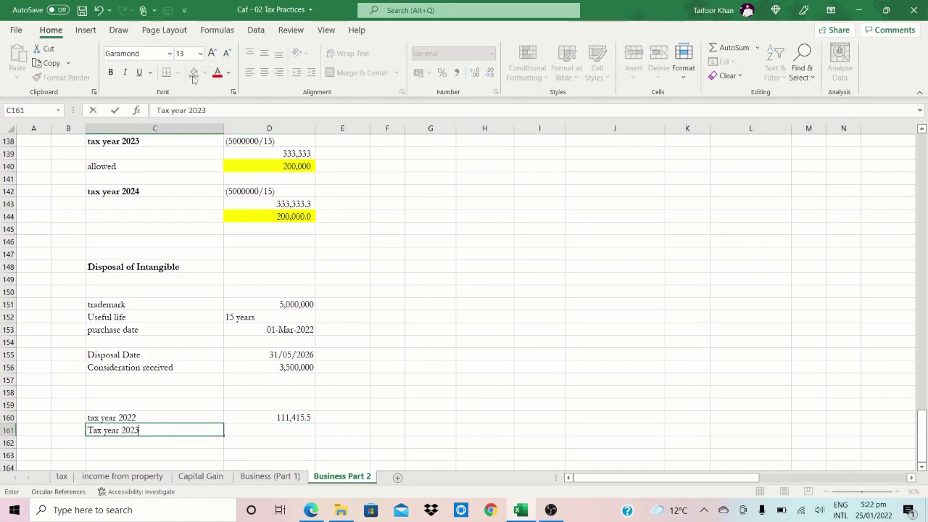
{"action": "key", "text": "Return"}
{"action": "key", "text": "Up"}
{"action": "key", "text": "Right"}
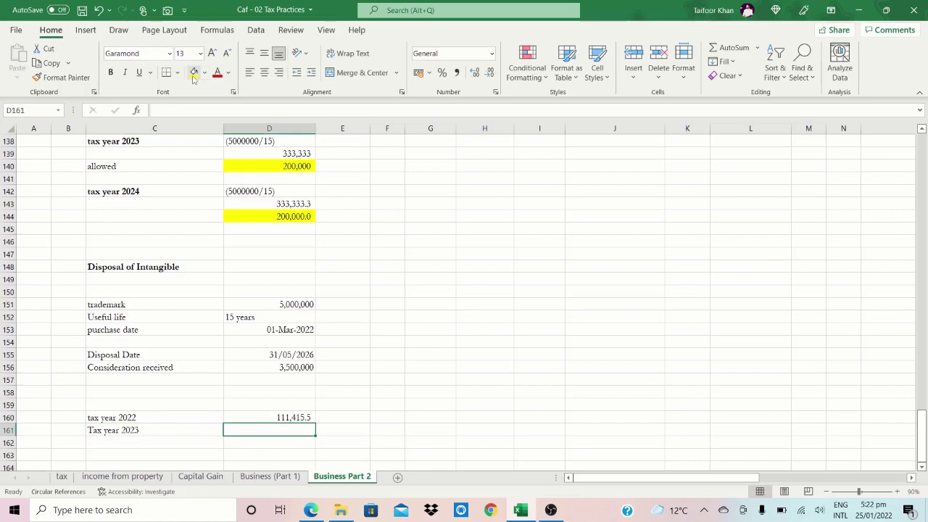
{"action": "type", "text": "+(5000000/15"}
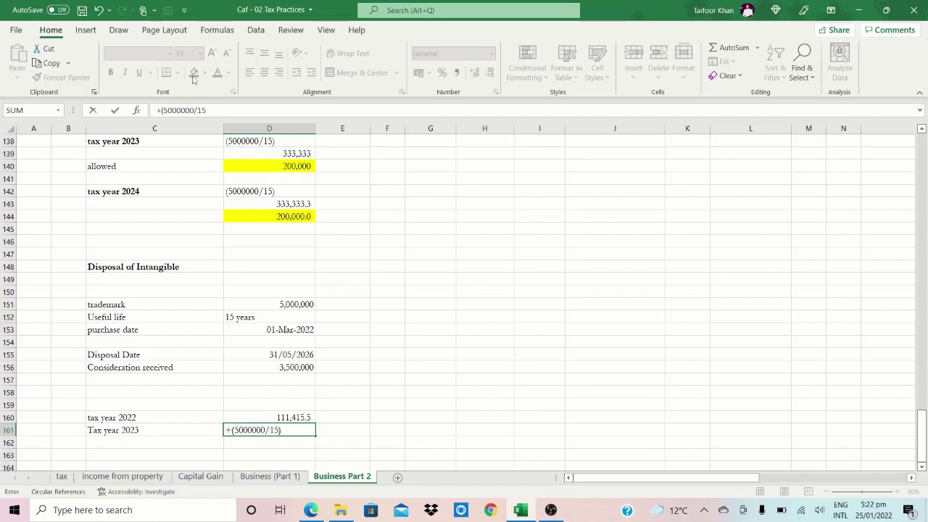
{"action": "key", "text": "Return"}
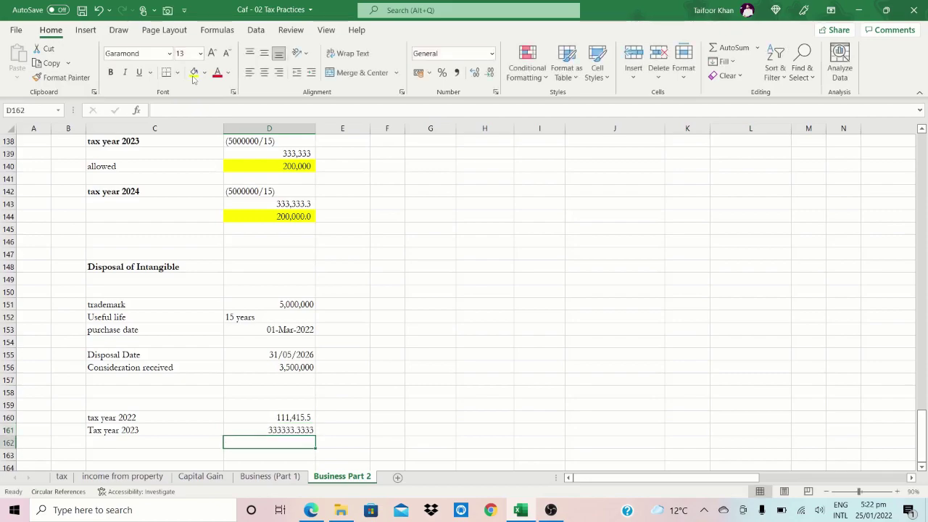
{"action": "key", "text": "Up"}
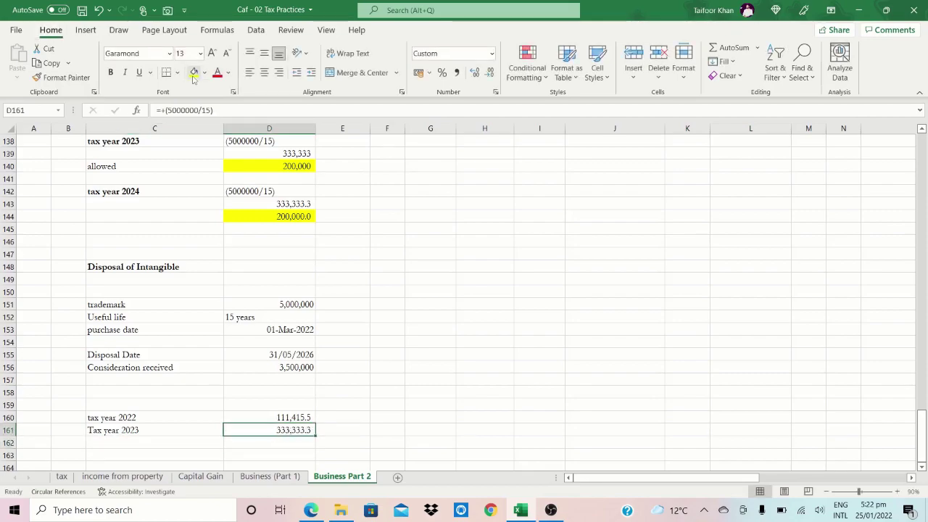
{"action": "type", "text": "=d143"}
- Add "Tax year 2024" in C162 and repeat the tax year 2023 amortization amount in D162
{"action": "key", "text": "Left"}
{"action": "key", "text": "Down"}
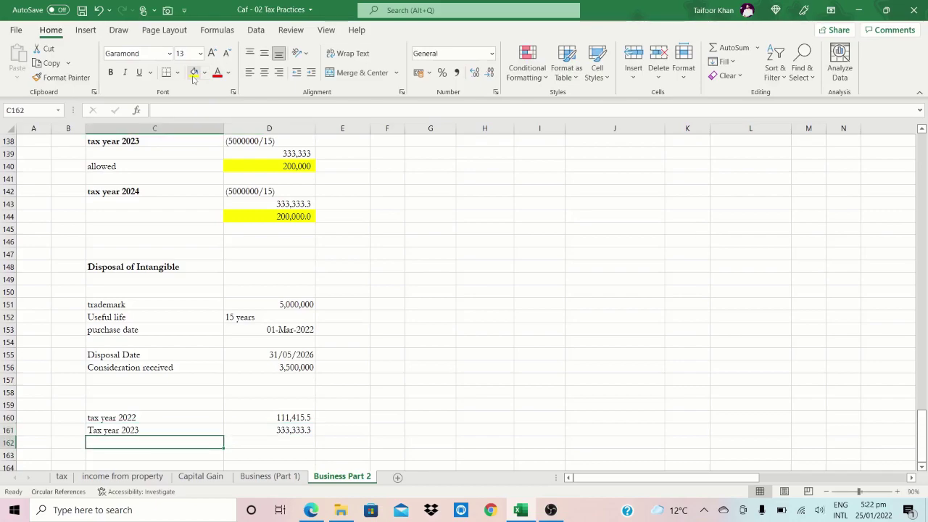
{"action": "key", "text": "ctrl+apostrophe"}
{"action": "key", "text": "BackSpace"}
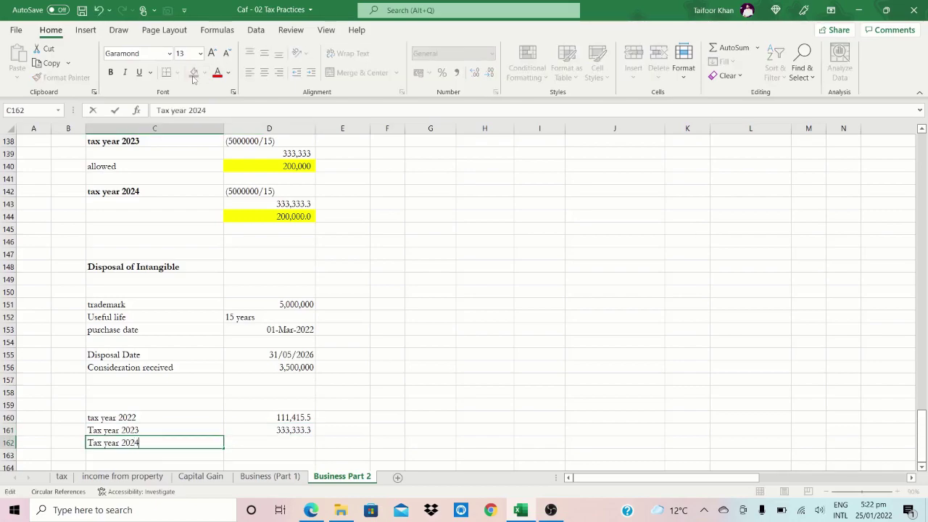
{"action": "key", "text": "Tab"}
{"action": "key", "text": "ctrl+apostrophe"}
{"action": "key", "text": "Left"}
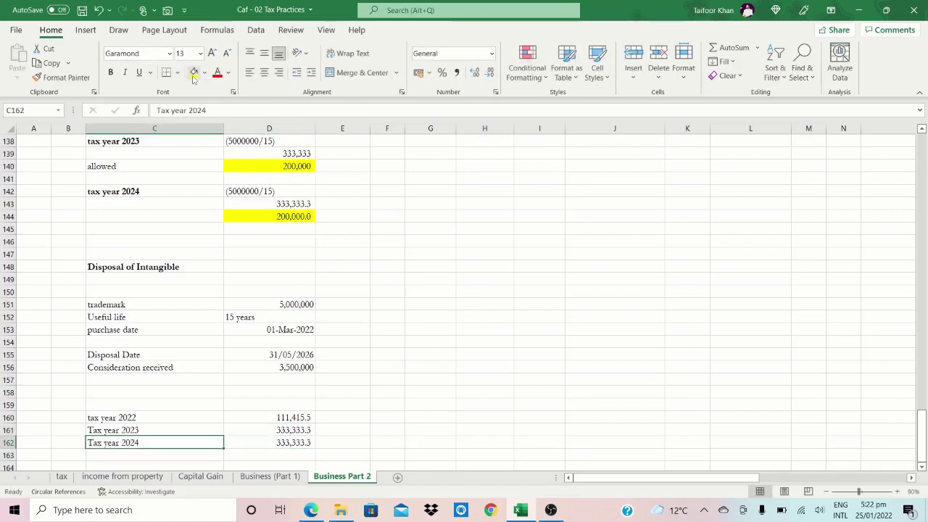
- Add "Tax year 2025" in C163 and repeat the tax year 2024 amortization amount in D163
{"action": "key", "text": "Down"}
{"action": "key", "text": "F2"}
{"action": "key", "text": "Escape"}
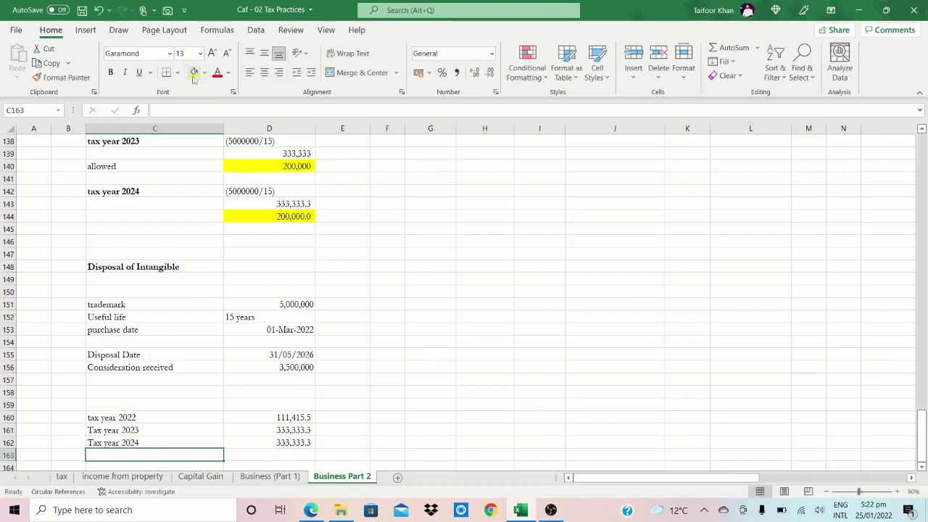
{"action": "key", "text": "ctrl+apostrophe"}
{"action": "key", "text": "BackSpace"}
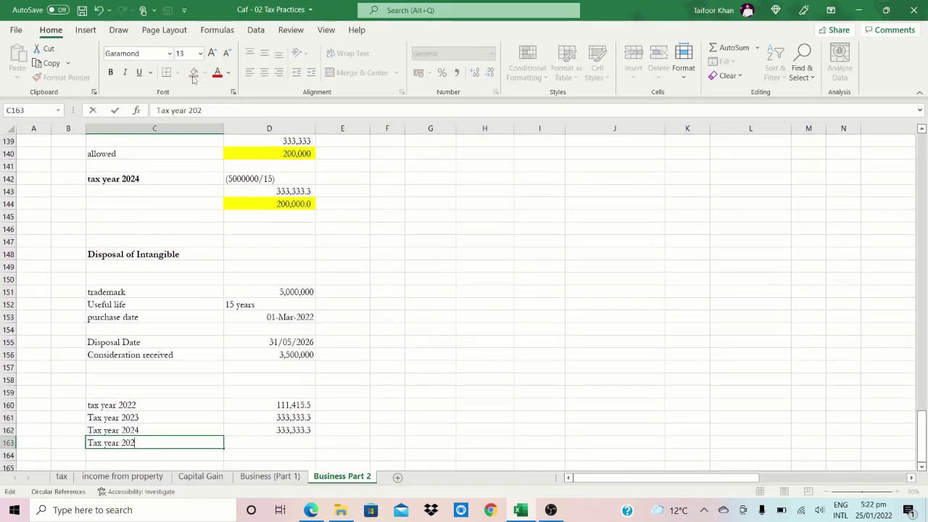
{"action": "type", "text": "5"}
{"action": "key", "text": "Tab"}
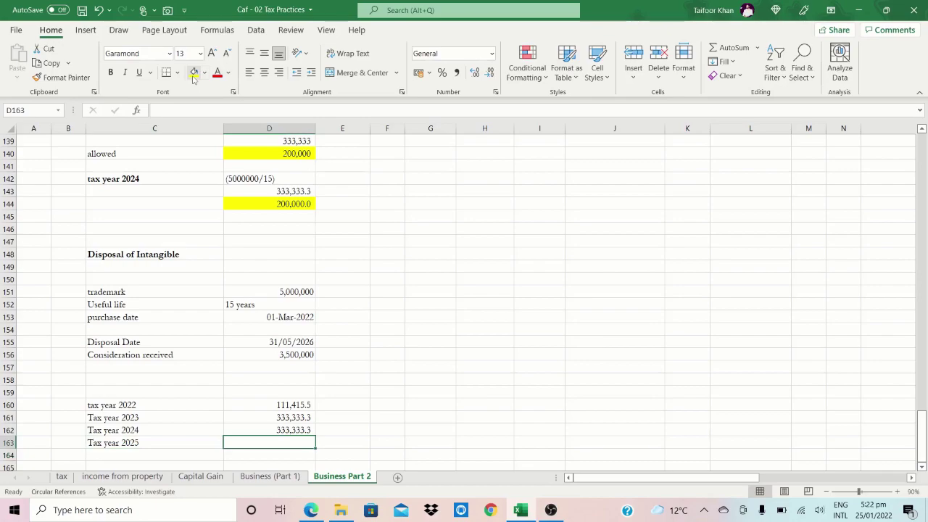
{"action": "key", "text": "ctrl+apostrophe"}
{"action": "key", "text": "Return"}
- Add "Tax year 2026" in C164 and calculate its amortization in D164 with the formula +(5000000/15)*335/365
{"action": "key", "text": "ctrl+apostrophe"}
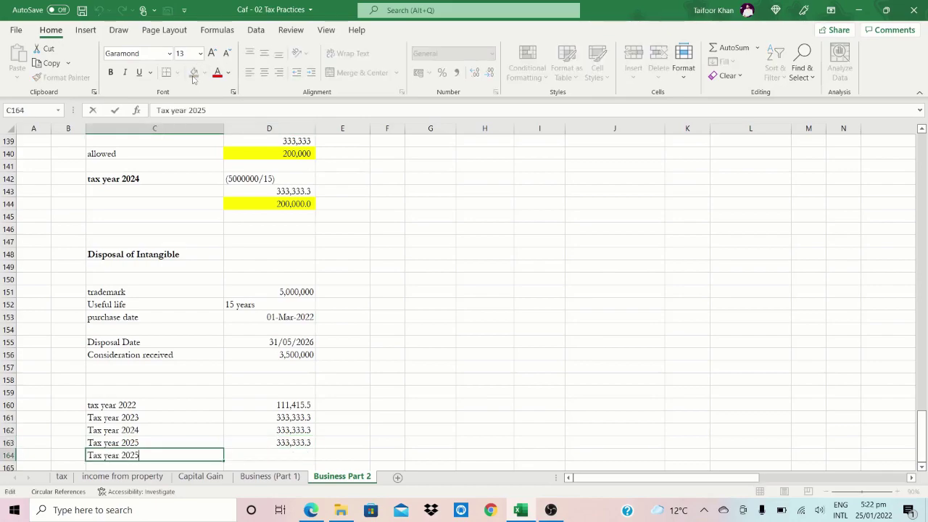
{"action": "key", "text": "BackSpace"}
{"action": "type", "text": "6"}
{"action": "key", "text": "Return"}
{"action": "key", "text": "Up"}
{"action": "key", "text": "Right"}
{"action": "key", "text": "Right"}
{"action": "key", "text": "Left"}
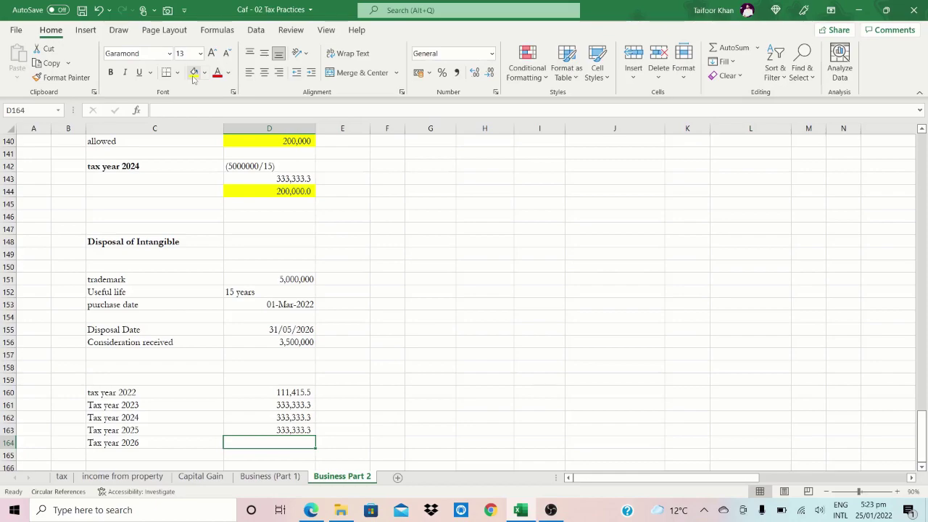
{"action": "type", "text": "+(5000000/"}
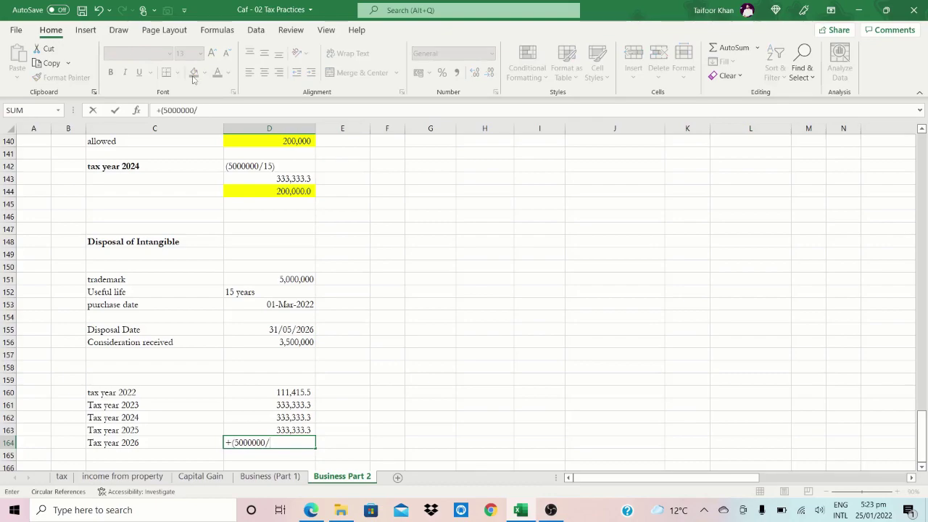
{"action": "type", "text": "15)*335/365"}
{"action": "key", "text": "ctrl+Return"}
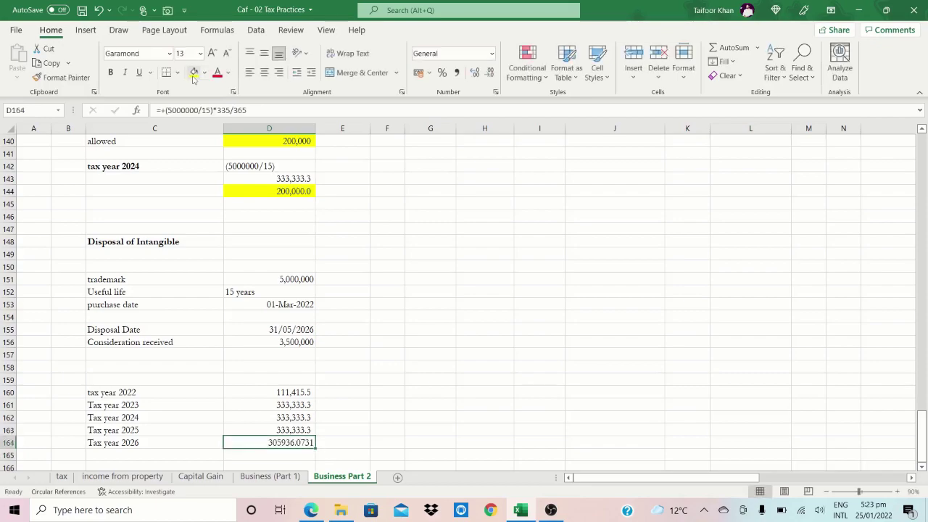
- Format the tax year 2026 amount in D164 with a thousands separator and no decimal places
{"action": "key", "text": "alt+h"}
{"action": "key", "text": "9"}
{"action": "key", "text": "alt+h"}
{"action": "key", "text": "9"}
{"action": "key", "text": "alt+h"}
{"action": "key", "text": "9"}
{"action": "key", "text": "alt+h"}
{"action": "key", "text": "9"}
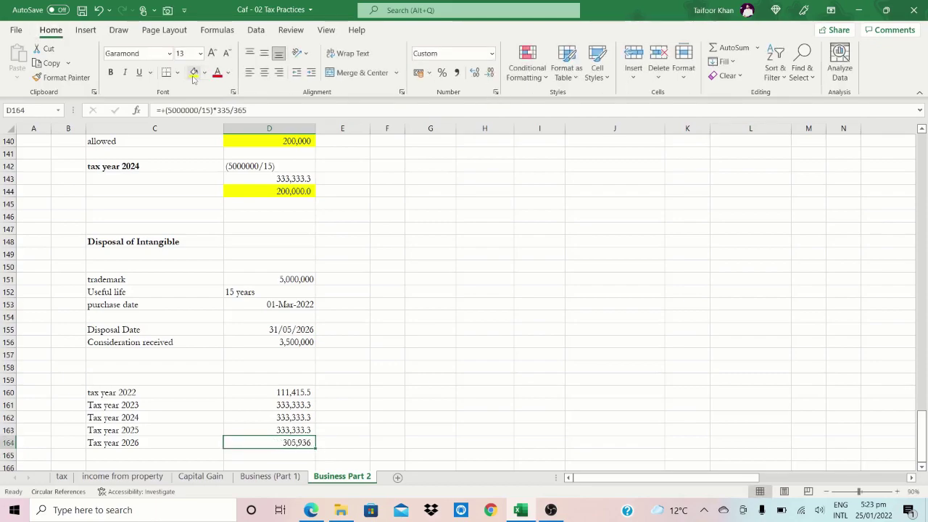
- Enter the label "Accumulated Amortization" in C167 and make it bold
{"action": "key", "text": "Down"}
{"action": "key", "text": "Down"}
{"action": "key", "text": "Down"}
{"action": "key", "text": "Left"}
{"action": "type", "text": "Accu"}
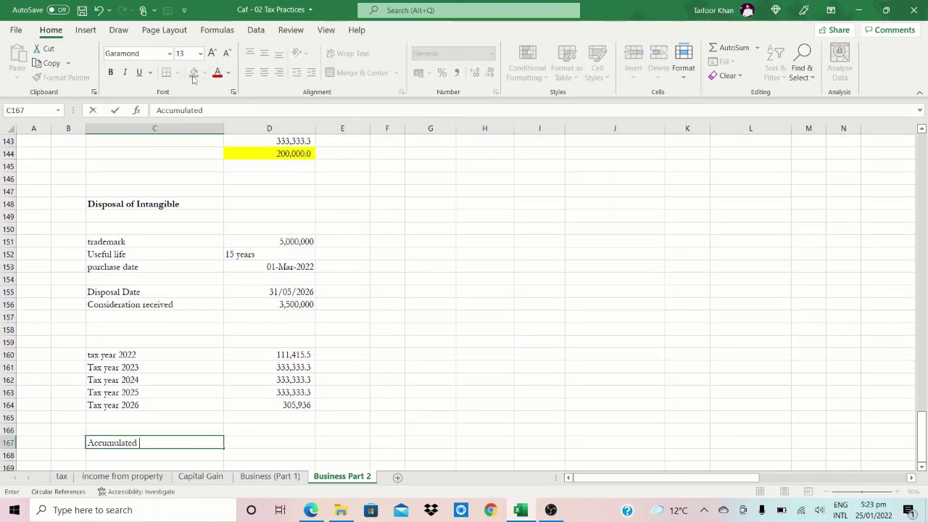
{"action": "type", "text": "mulated Amortization"}
{"action": "key", "text": "ctrl+Return"}
{"action": "key", "text": "ctrl+b"}
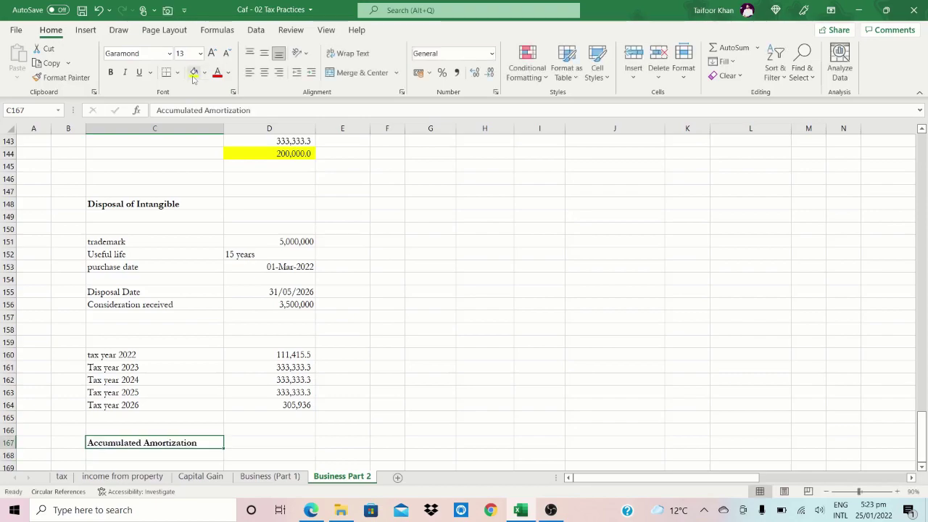
- Total the yearly amortization as a negative amount in D167 with the formula -SUM(D160:D164), shown in bold
{"action": "key", "text": "Right"}
{"action": "key", "text": "Right"}
{"action": "key", "text": "Left"}
{"action": "type", "text": "=su"}
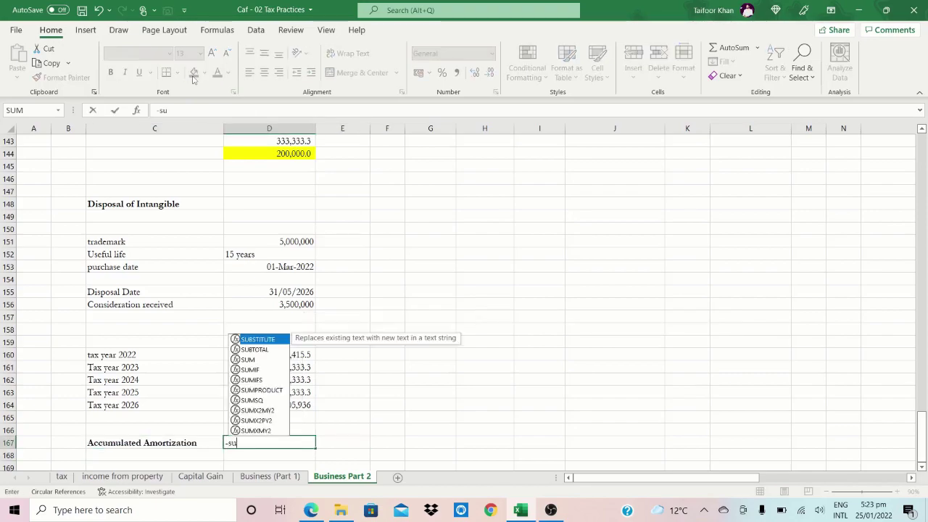
{"action": "type", "text": "m"}
{"action": "key", "text": "Tab"}
{"action": "key", "text": "Up"}
{"action": "key", "text": "Up"}
{"action": "key", "text": "Up"}
{"action": "key", "text": "Up"}
{"action": "key", "text": "Up"}
{"action": "key", "text": "Up"}
{"action": "key", "text": "Up"}
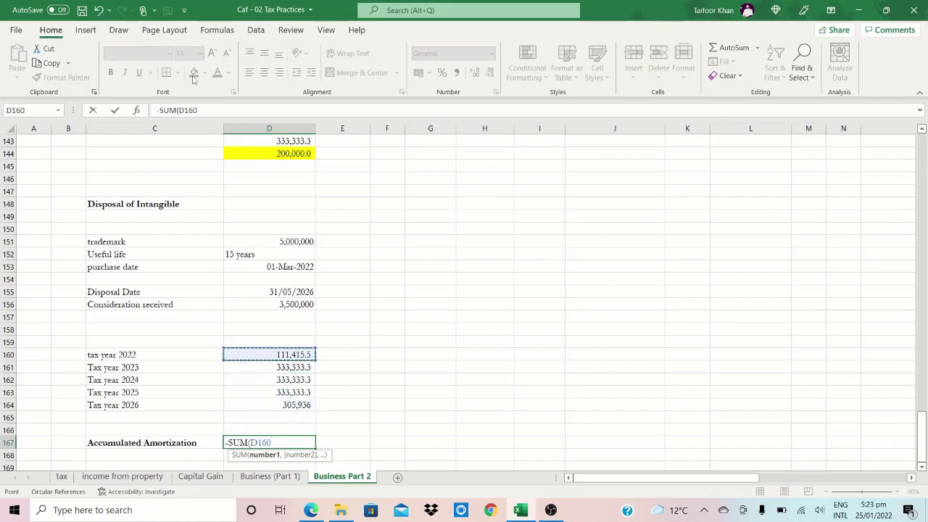
{"action": "key", "text": "F8"}
{"action": "key", "text": "Down"}
{"action": "key", "text": "Down"}
{"action": "key", "text": "Down"}
{"action": "key", "text": "Down"}
{"action": "key", "text": "ctrl+Return"}
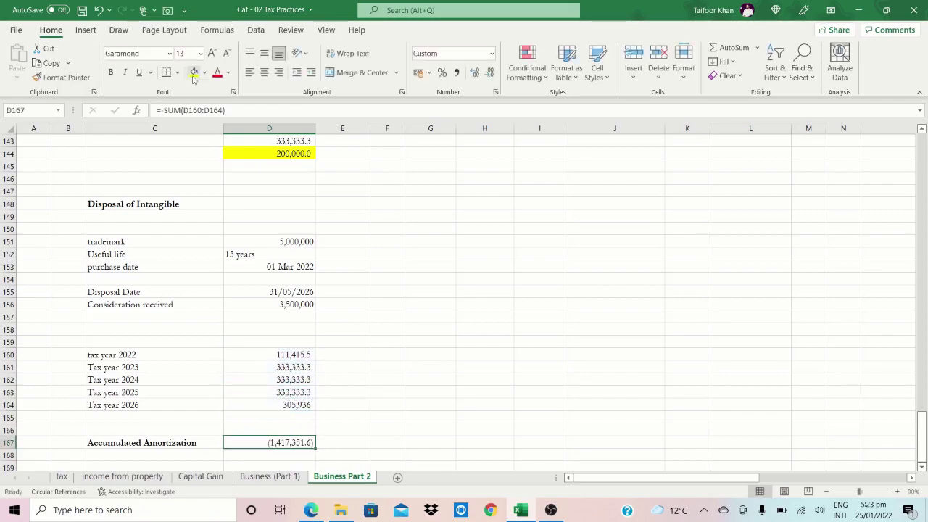
- Start the disposal calculation beside the given data with the label "Consideration received" in G155
{"action": "key", "text": "Down"}
{"action": "key", "text": "Down"}
{"action": "key", "text": "Down"}
{"action": "key", "text": "Down"}
{"action": "key", "text": "Left"}
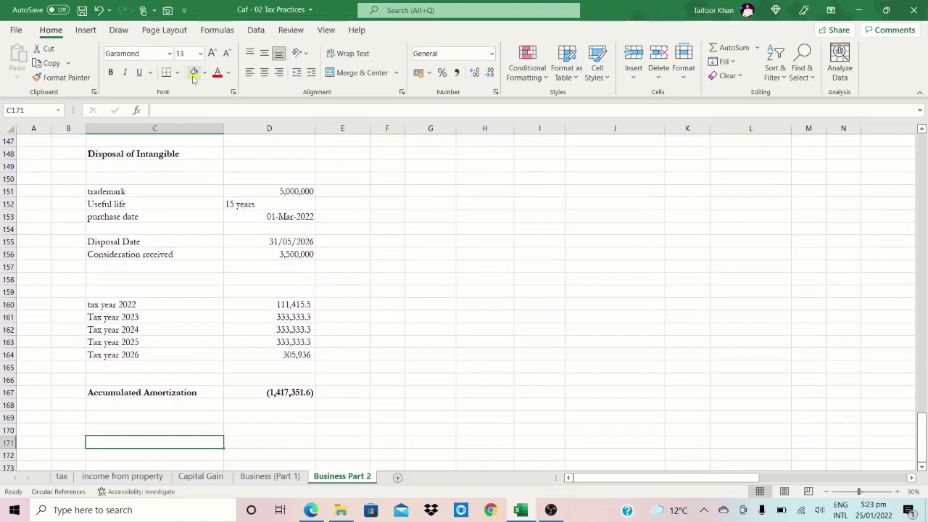
{"action": "key", "text": "Up"}
{"action": "key", "text": "Up"}
{"action": "key", "text": "Up"}
{"action": "key", "text": "Up"}
{"action": "key", "text": "Up"}
{"action": "key", "text": "Up"}
{"action": "key", "text": "Up"}
{"action": "key", "text": "Up"}
{"action": "key", "text": "Up"}
{"action": "key", "text": "Up"}
{"action": "key", "text": "Up"}
{"action": "key", "text": "Up"}
{"action": "key", "text": "Up"}
{"action": "key", "text": "Up"}
{"action": "key", "text": "Right"}
{"action": "key", "text": "Right"}
{"action": "key", "text": "Right"}
{"action": "key", "text": "Right"}
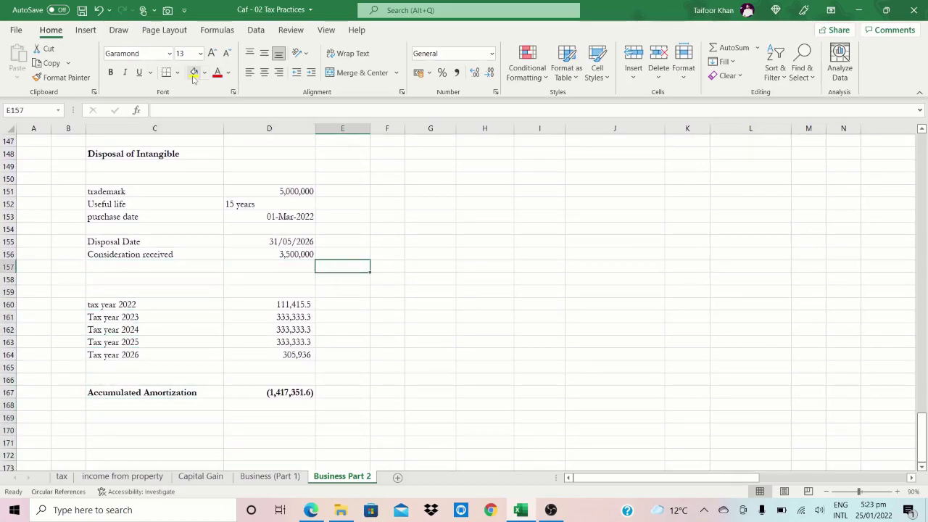
{"action": "key", "text": "Up"}
{"action": "key", "text": "Up"}
{"action": "type", "text": "Co"}
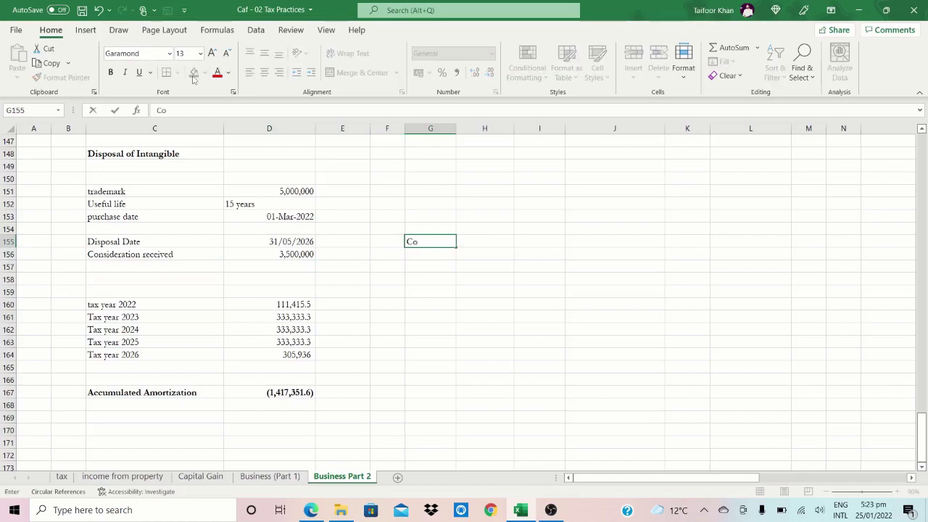
{"action": "type", "text": "nsideration received"}
{"action": "key", "text": "ctrl+Return"}
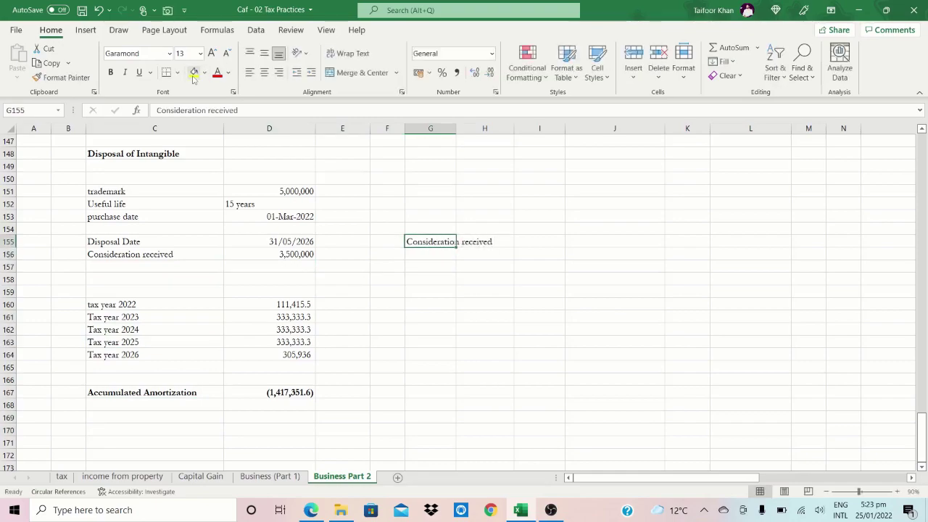
- Enter 3,500,000 in J155 as the consideration received
{"action": "key", "text": "Right"}
{"action": "key", "text": "Right"}
{"action": "key", "text": "Right"}
{"action": "type", "text": "3500,000"}
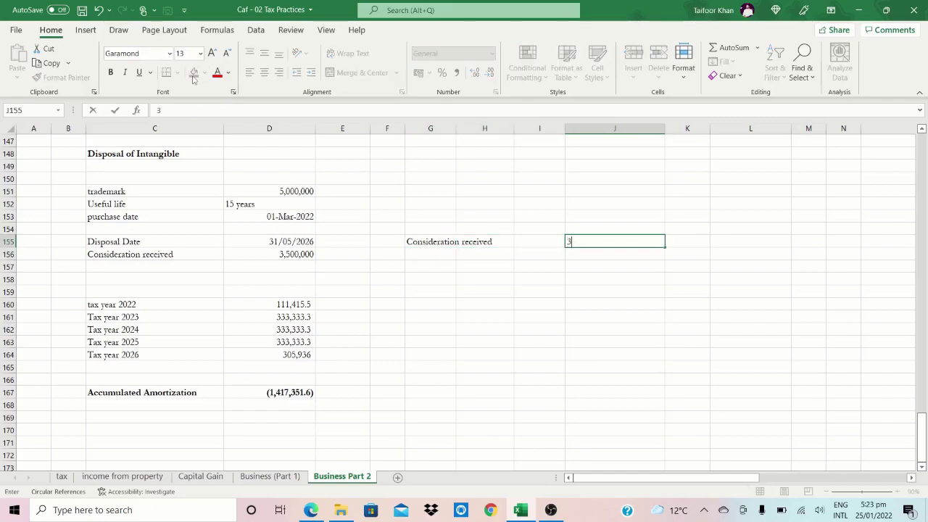
{"action": "key", "text": "Down"}
- Enter "Less:" in F156 and "WDV of Intangible" in G156
{"action": "key", "text": "Left"}
{"action": "key", "text": "Left"}
{"action": "key", "text": "Left"}
{"action": "key", "text": "Left"}
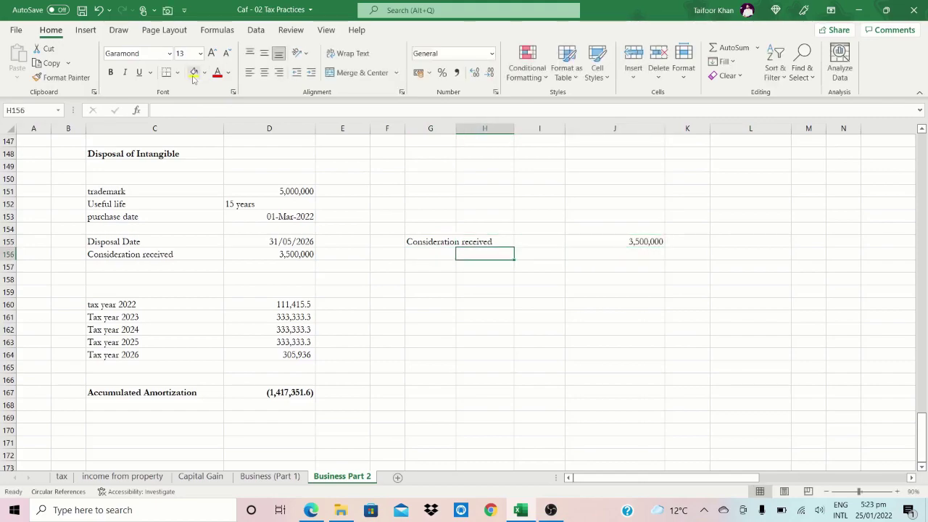
{"action": "type", "text": "Less"}
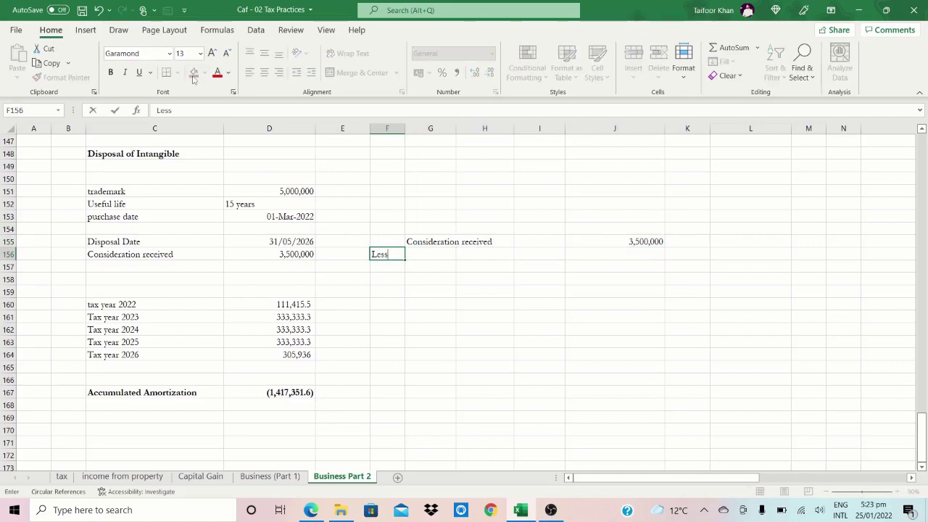
{"action": "type", "text": ":"}
{"action": "key", "text": "Right"}
{"action": "type", "text": "W"}
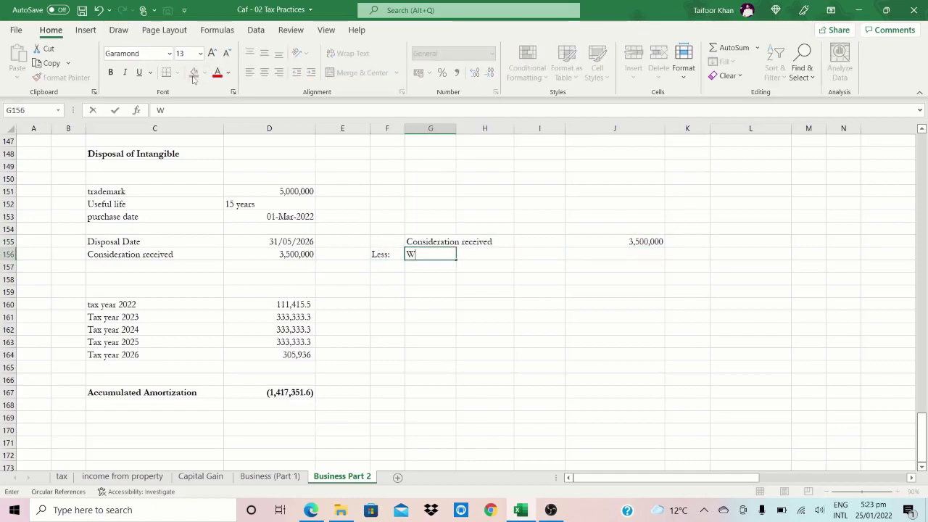
{"action": "type", "text": "DV of In"}
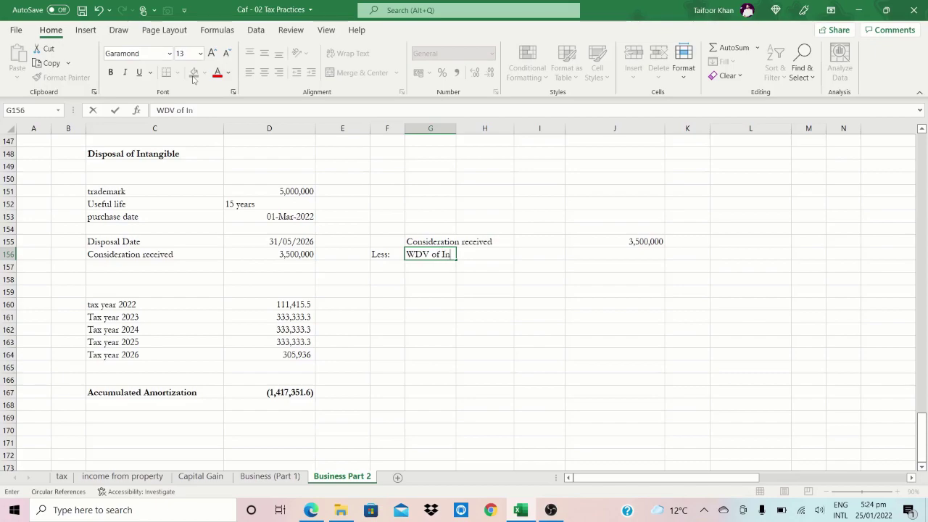
{"action": "type", "text": "tangible"}
{"action": "key", "text": "Return"}
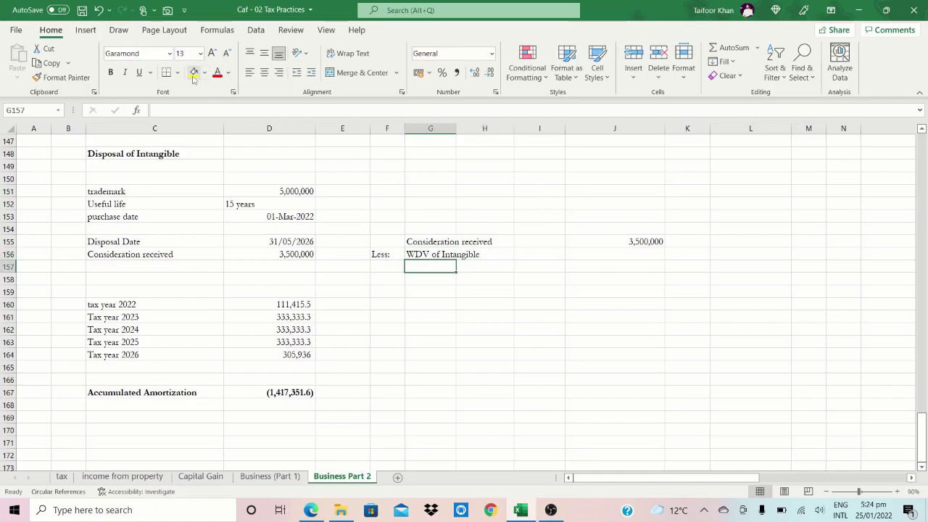
- Add the labels "Cost" in G157 and "Less: Accumulated Amor" in G158
{"action": "type", "text": "Cost"}
{"action": "key", "text": "Return"}
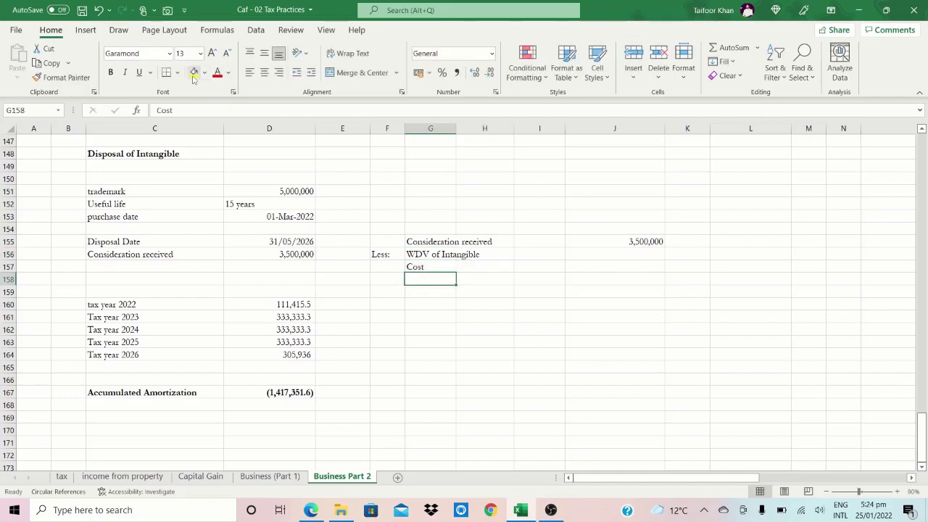
{"action": "type", "text": "L"}
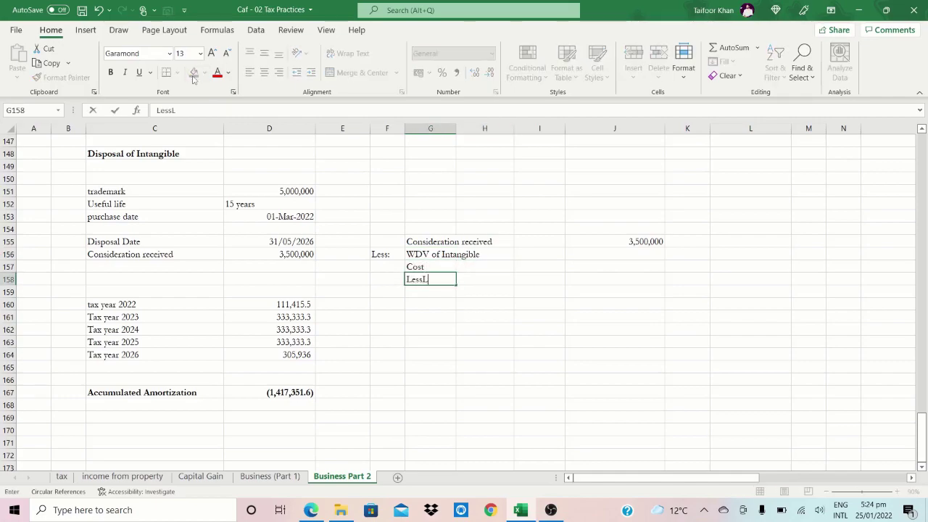
{"action": "type", "text": "ess: Accumulated Amor"}
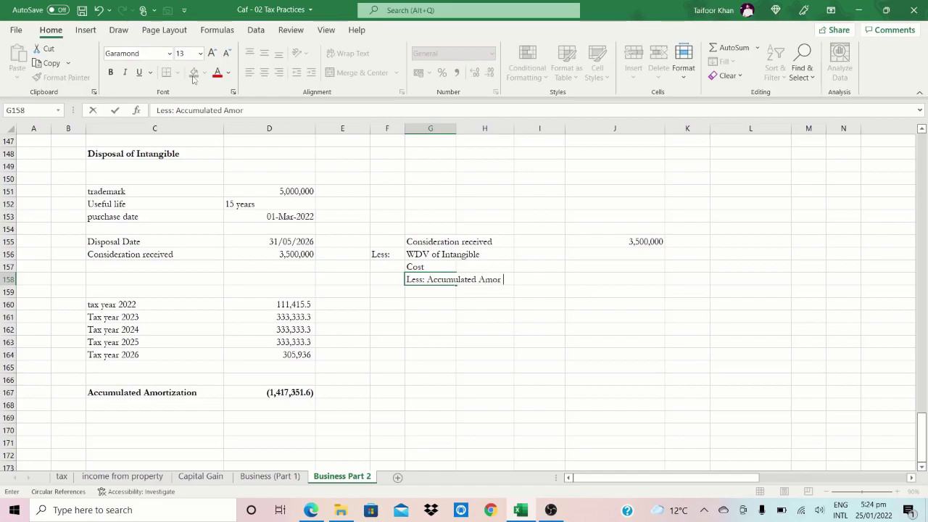
{"action": "key", "text": "Right"}
- Enter the trademark's cost of 5,000,000 in I157
{"action": "key", "text": "Up"}
{"action": "key", "text": "Right"}
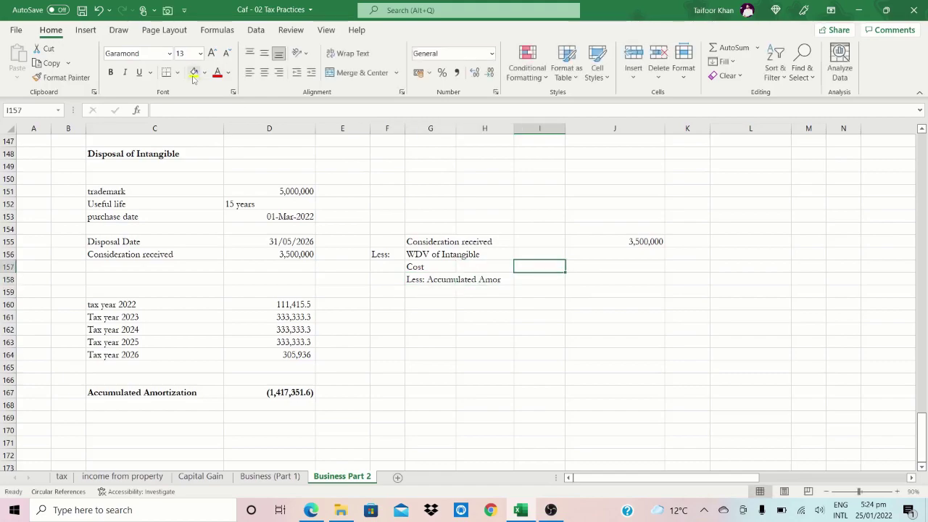
{"action": "type", "text": "5,000,000"}
{"action": "key", "text": "Return"}
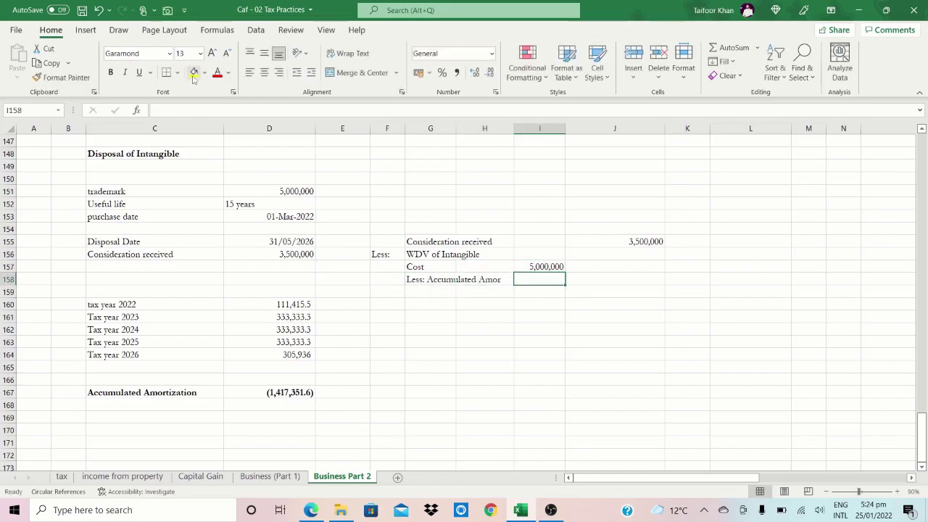
{"action": "type", "text": "-"}
{"action": "key", "text": "Left"}
{"action": "key", "text": "Left"}
{"action": "key", "text": "Left"}
{"action": "key", "text": "Down"}
{"action": "key", "text": "Down"}
{"action": "key", "text": "Down"}
{"action": "key", "text": "Down"}
{"action": "key", "text": "Down"}
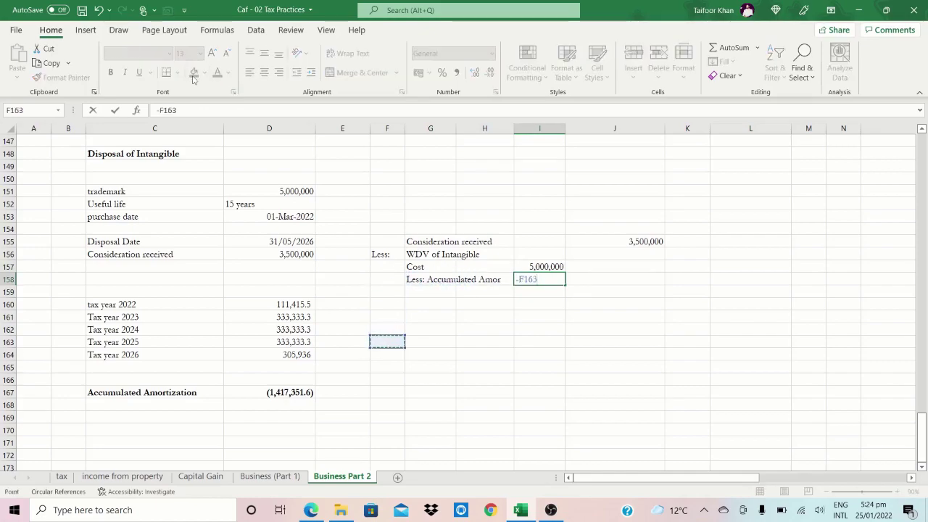
{"action": "key", "text": "BackSpace"}
{"action": "key", "text": "BackSpace"}
{"action": "key", "text": "BackSpace"}
{"action": "key", "text": "BackSpace"}
{"action": "key", "text": "BackSpace"}
- Link I158 to the accumulated amortization total in D167
{"action": "type", "text": "+"}
{"action": "key", "text": "Left"}
{"action": "key", "text": "Down"}
{"action": "key", "text": "Down"}
{"action": "key", "text": "Down"}
{"action": "key", "text": "Down"}
{"action": "key", "text": "Down"}
{"action": "key", "text": "Down"}
{"action": "key", "text": "Down"}
{"action": "key", "text": "Down"}
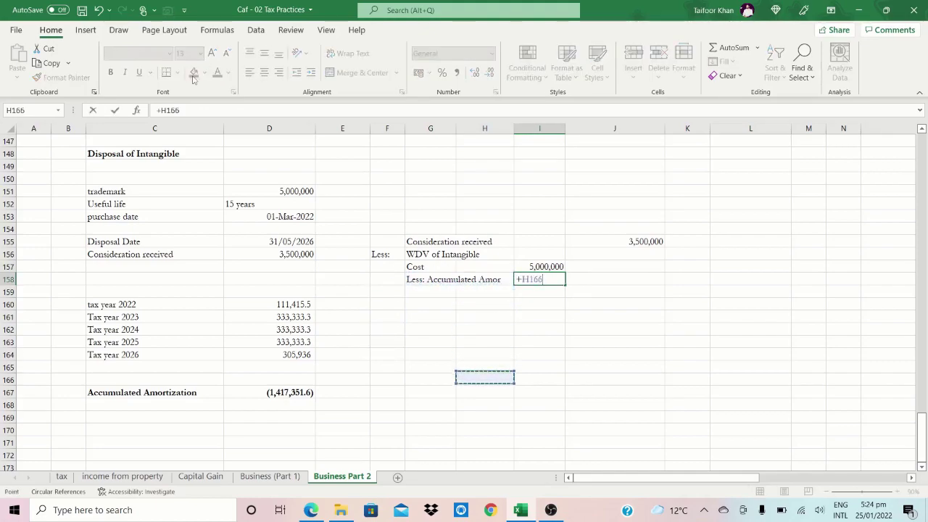
{"action": "key", "text": "Left"}
{"action": "key", "text": "Left"}
{"action": "key", "text": "Left"}
{"action": "key", "text": "Down"}
{"action": "key", "text": "Left"}
{"action": "key", "text": "ctrl+Return"}
{"action": "key", "text": "Right"}
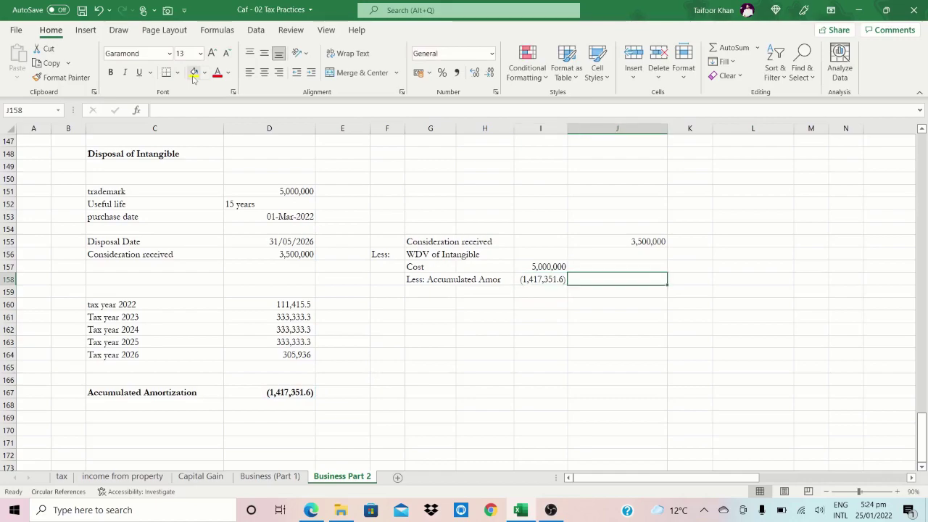
- Calculate the written-down value in J158 with the formula +I157+I158 and show it without decimal places
{"action": "type", "text": "+"}
{"action": "key", "text": "Left"}
{"action": "key", "text": "Up"}
{"action": "type", "text": "+"}
{"action": "key", "text": "Left"}
{"action": "key", "text": "ctrl+Return"}
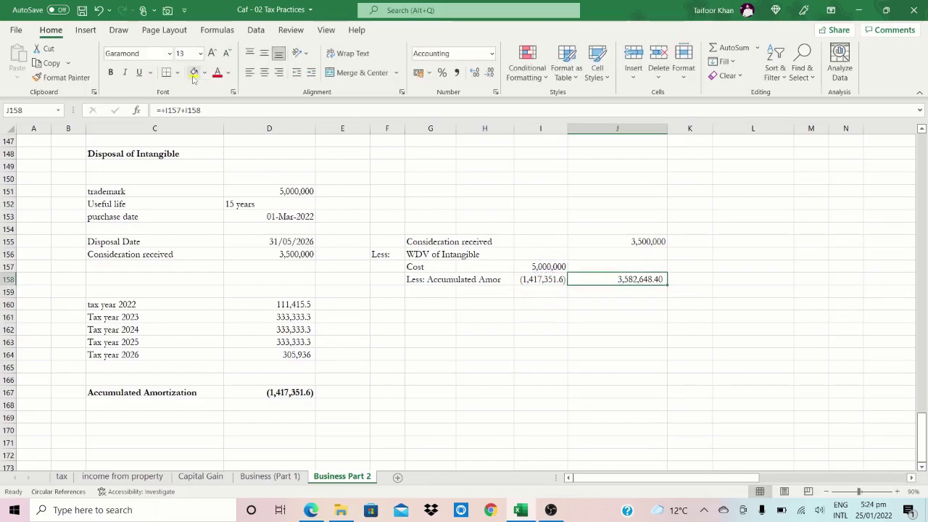
{"action": "key", "text": "alt+h"}
{"action": "key", "text": "9"}
{"action": "key", "text": "alt+h"}
{"action": "key", "text": "9"}
{"action": "key", "text": "Down"}
{"action": "key", "text": "Down"}
{"action": "key", "text": "Down"}
{"action": "key", "text": "Left"}
{"action": "key", "text": "Left"}
{"action": "key", "text": "Up"}
{"action": "key", "text": "Right"}
{"action": "key", "text": "Right"}
{"action": "key", "text": "Right"}
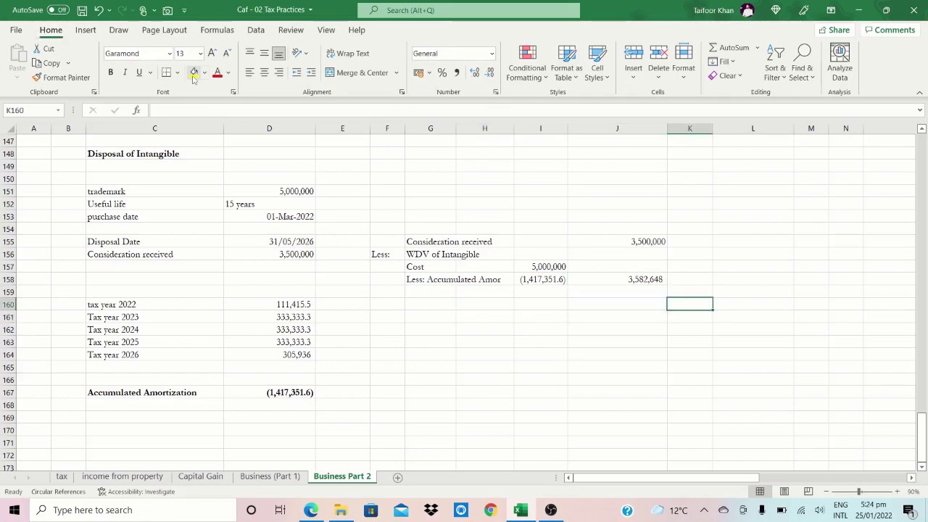
- Calculate the disposal result in J160 by subtracting the written-down value from the consideration received, using the formula +J155-J158
{"action": "key", "text": "Left"}
{"action": "type", "text": "+"}
{"action": "key", "text": "Up"}
{"action": "key", "text": "Up"}
{"action": "key", "text": "Up"}
{"action": "key", "text": "Up"}
{"action": "key", "text": "Up"}
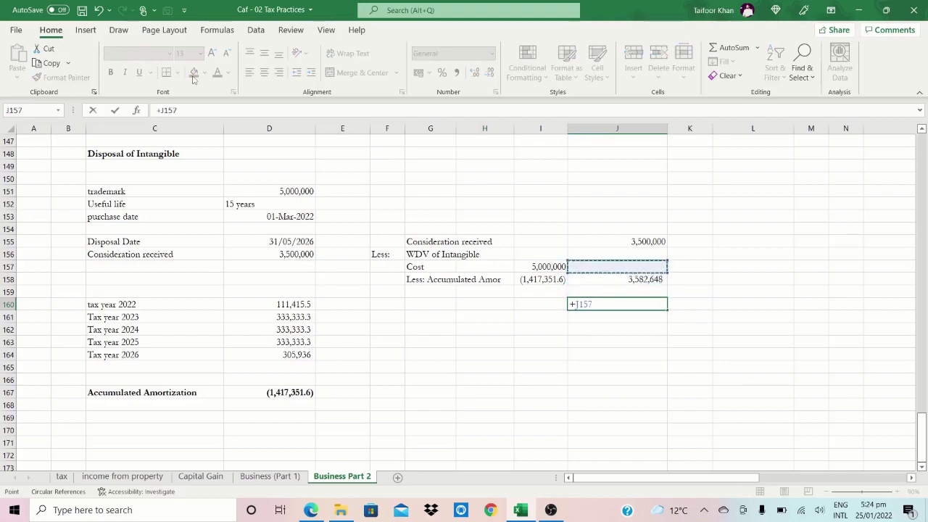
{"action": "type", "text": "-"}
{"action": "key", "text": "Up"}
{"action": "key", "text": "Up"}
{"action": "key", "text": "Up"}
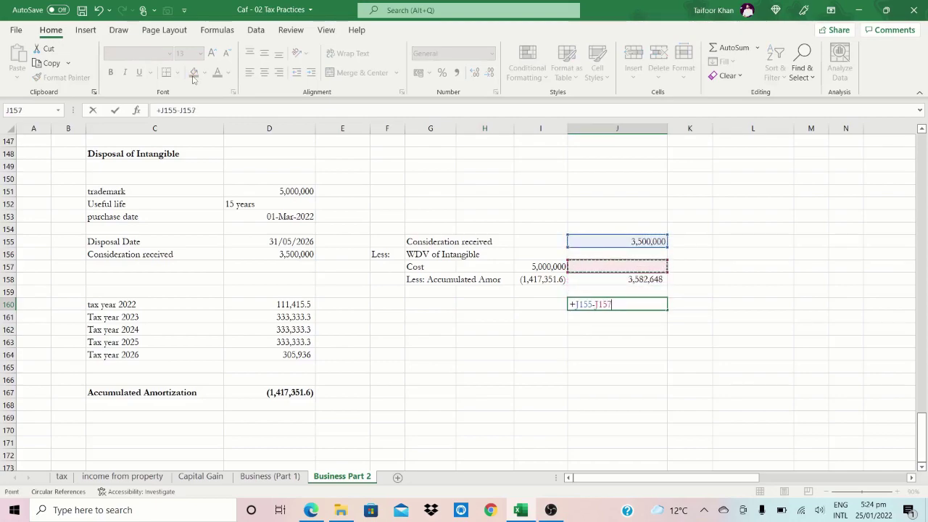
{"action": "key", "text": "Down"}
{"action": "key", "text": "ctrl+Return"}
- Make the disposal result in J160 bold and give it a top and double bottom border
{"action": "key", "text": "ctrl+b"}
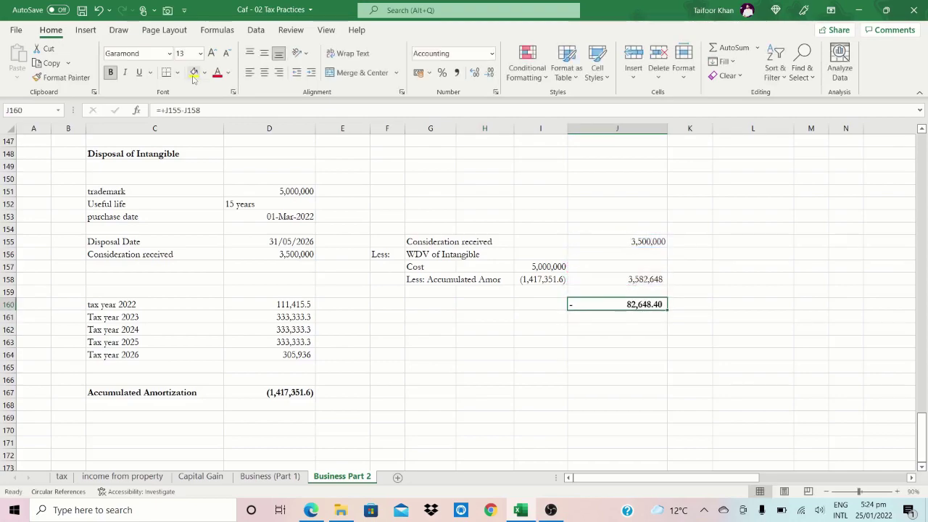
{"action": "key", "text": "alt+h"}
{"action": "key", "text": "b"}
{"action": "key", "text": "b"}
- Label the result "Loss on Disposal on Intagible" in G160 and make the label bold
{"action": "key", "text": "Left"}
{"action": "key", "text": "Left"}
{"action": "key", "text": "Left"}
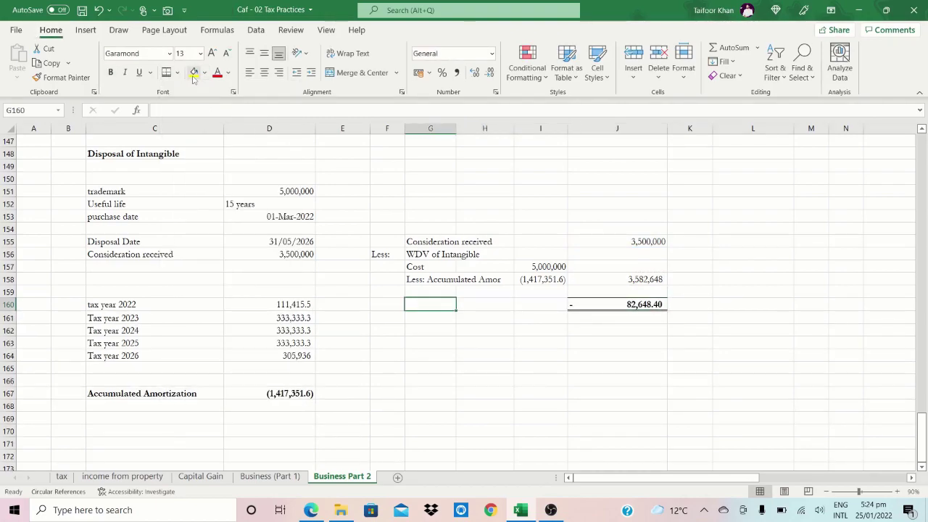
{"action": "type", "text": "Loss on D"}
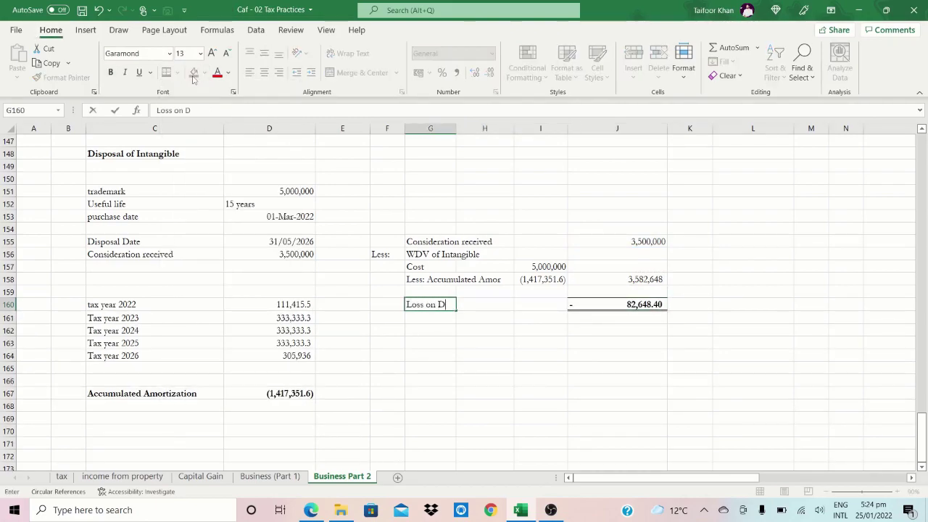
{"action": "type", "text": "isposal on In"}
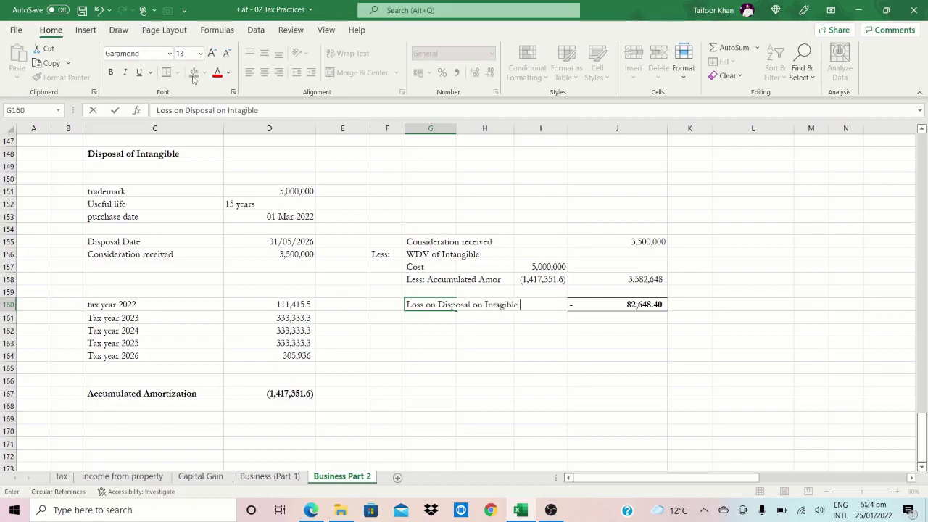
{"action": "type", "text": "tagible"}
{"action": "key", "text": "Return"}
{"action": "key", "text": "Up"}
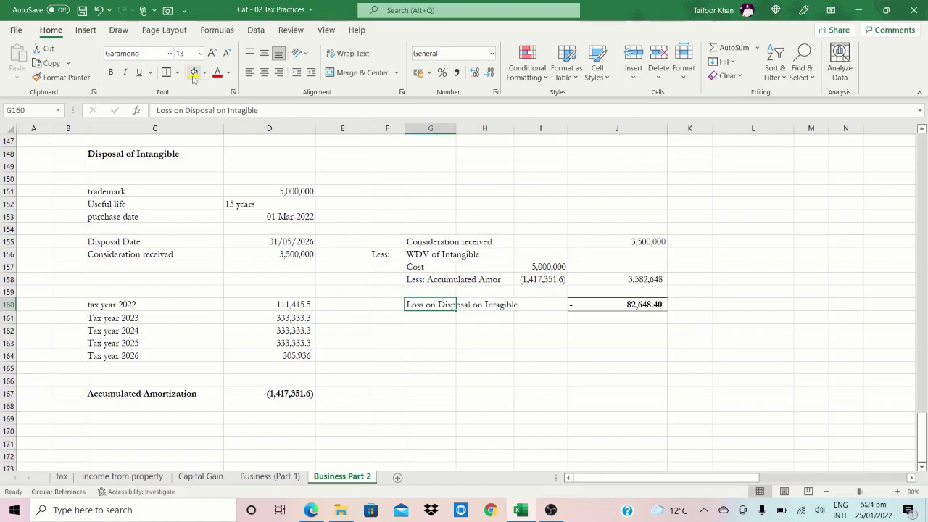
{"action": "key", "text": "ctrl+b"}
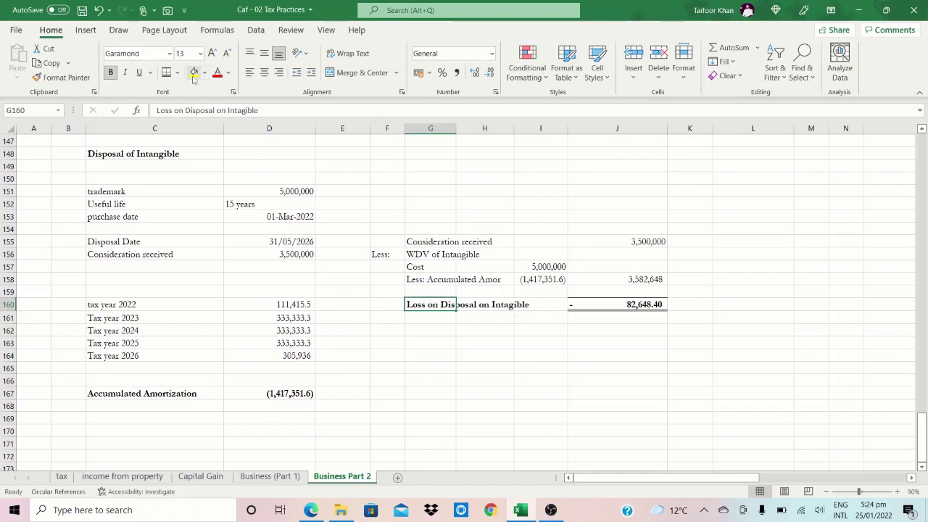
- Set the consideration received in D156 to 3,600,000
{"action": "key", "text": "Right"}
{"action": "key", "text": "Right"}
{"action": "key", "text": "Right"}
{"action": "key", "text": "Right"}
{"action": "key", "text": "Left"}
{"action": "key", "text": "Left"}
{"action": "key", "text": "Left"}
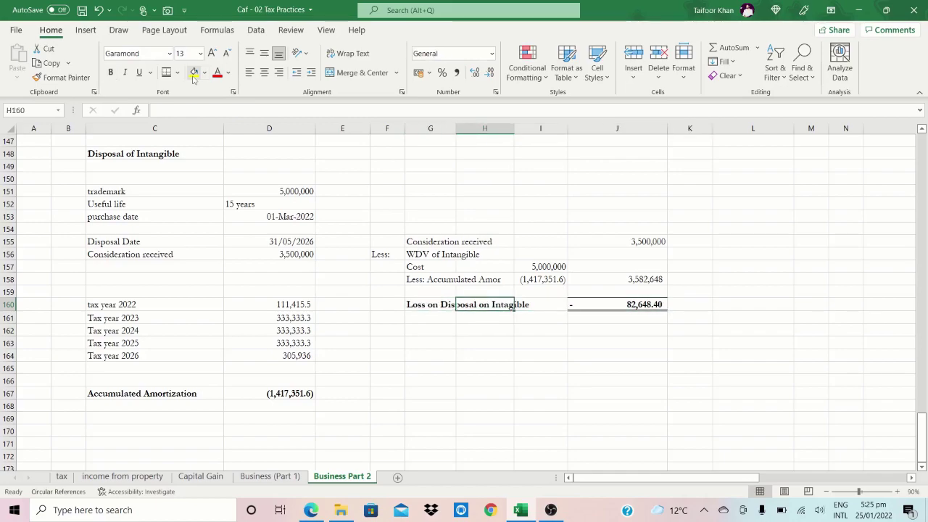
{"action": "key", "text": "Left"}
{"action": "key", "text": "Left"}
{"action": "key", "text": "Left"}
{"action": "key", "text": "Left"}
{"action": "key", "text": "Up"}
{"action": "key", "text": "Up"}
{"action": "key", "text": "Up"}
{"action": "key", "text": "Up"}
{"action": "key", "text": "Right"}
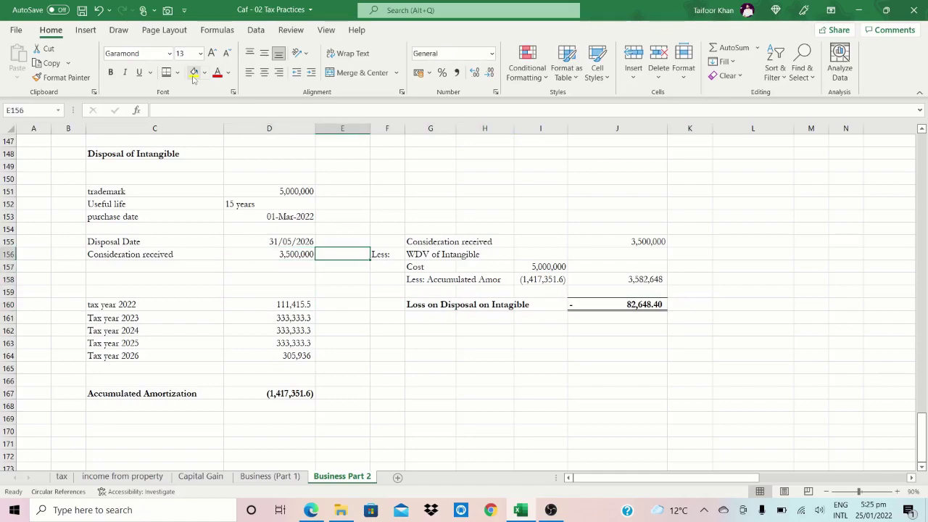
{"action": "key", "text": "Left"}
{"action": "type", "text": "3,600,"}
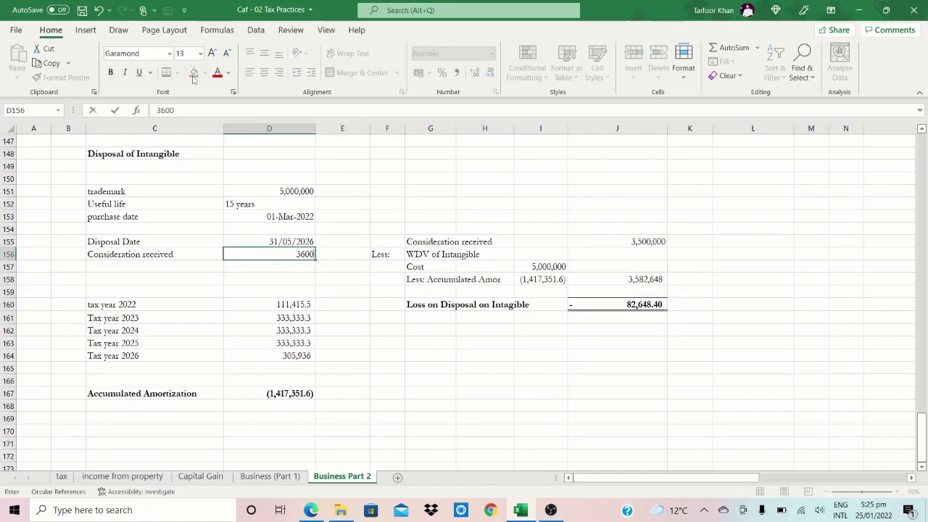
{"action": "type", "text": "000"}
{"action": "key", "text": "Right"}
- Set the consideration received in J155 of the disposal calculation to 3,600,000
{"action": "key", "text": "Right"}
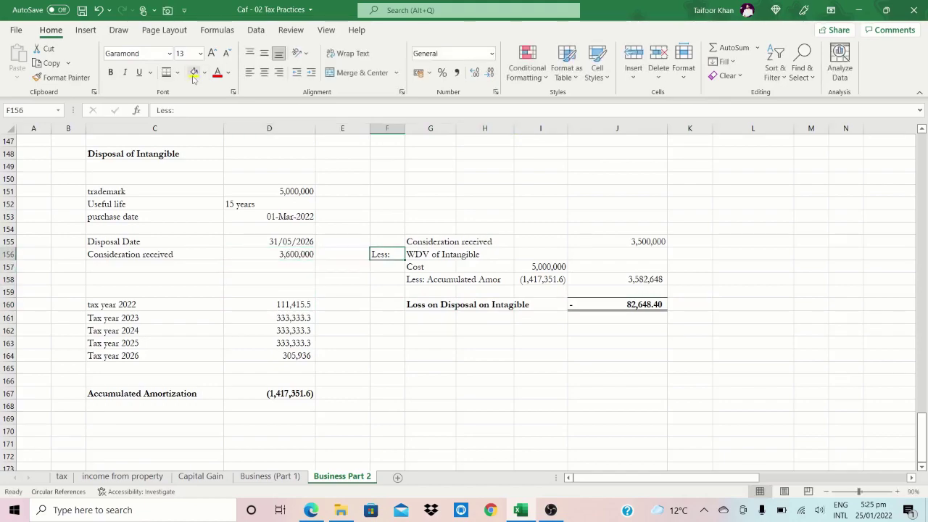
{"action": "key", "text": "Right"}
{"action": "key", "text": "Right"}
{"action": "key", "text": "Right"}
{"action": "key", "text": "Up"}
{"action": "key", "text": "Right"}
{"action": "type", "text": "3600"}
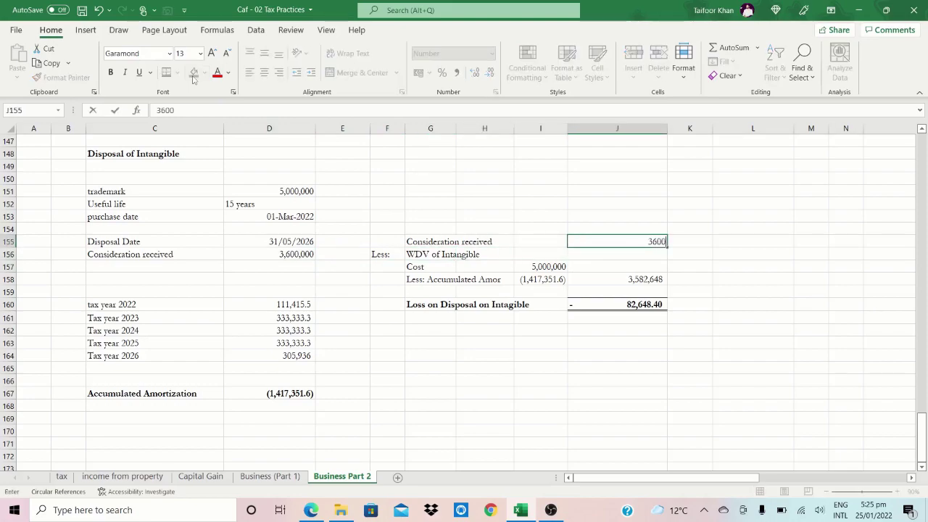
{"action": "type", "text": "000"}
{"action": "key", "text": "BackSpace"}
{"action": "key", "text": "BackSpace"}
{"action": "key", "text": "BackSpace"}
{"action": "type", "text": "000"}
{"action": "key", "text": "Return"}
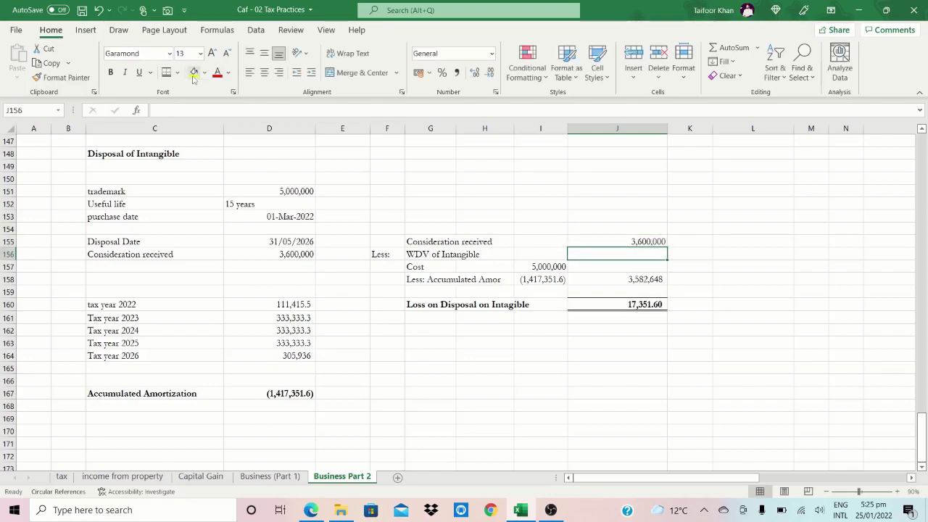
- Change the result label in G160 to "Gain on Disposal on Intagible" without the extra space and save the workbook
{"action": "key", "text": "Down"}
{"action": "key", "text": "Down"}
{"action": "key", "text": "Down"}
{"action": "key", "text": "Down"}
{"action": "key", "text": "Left"}
{"action": "key", "text": "Left"}
{"action": "key", "text": "Left"}
{"action": "key", "text": "F2"}
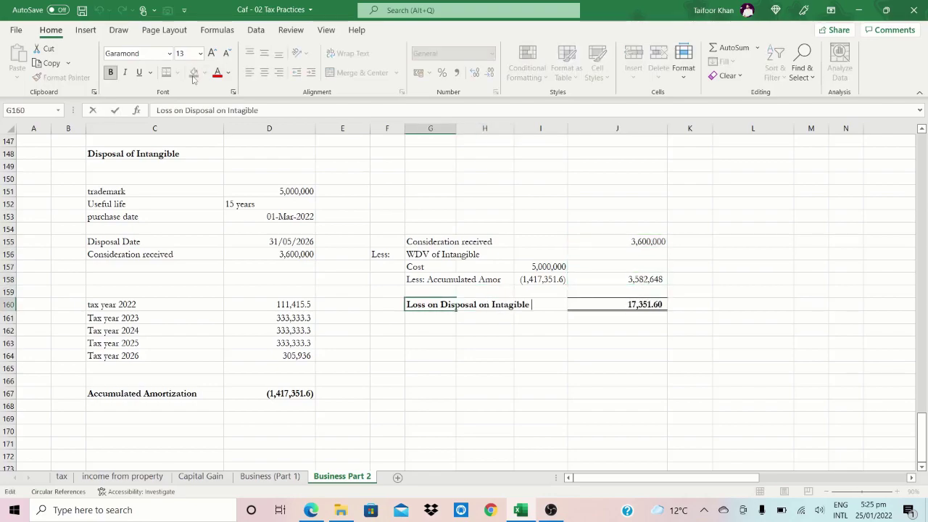
{"action": "key", "text": "Left"}
{"action": "key", "text": "Left"}
{"action": "key", "text": "Left"}
{"action": "key", "text": "Left"}
{"action": "key", "text": "Left"}
{"action": "key", "text": "Left"}
{"action": "key", "text": "Left"}
{"action": "key", "text": "Left"}
{"action": "key", "text": "Left"}
{"action": "key", "text": "Left"}
{"action": "key", "text": "Left"}
{"action": "key", "text": "Left"}
{"action": "key", "text": "Left"}
{"action": "key", "text": "Left"}
{"action": "key", "text": "Left"}
{"action": "key", "text": "Delete"}
{"action": "key", "text": "Delete"}
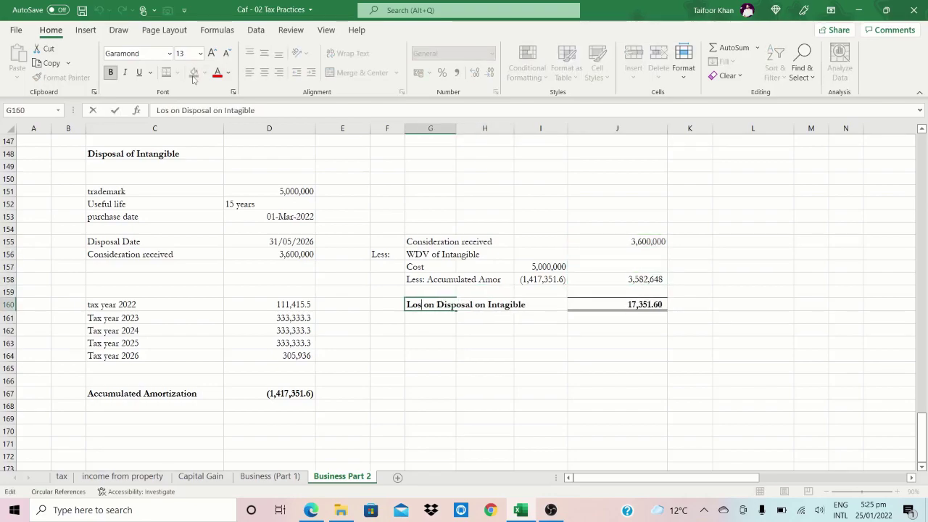
{"action": "key", "text": "BackSpace"}
{"action": "key", "text": "BackSpace"}
{"action": "key", "text": "BackSpace"}
{"action": "type", "text": "Gain"}
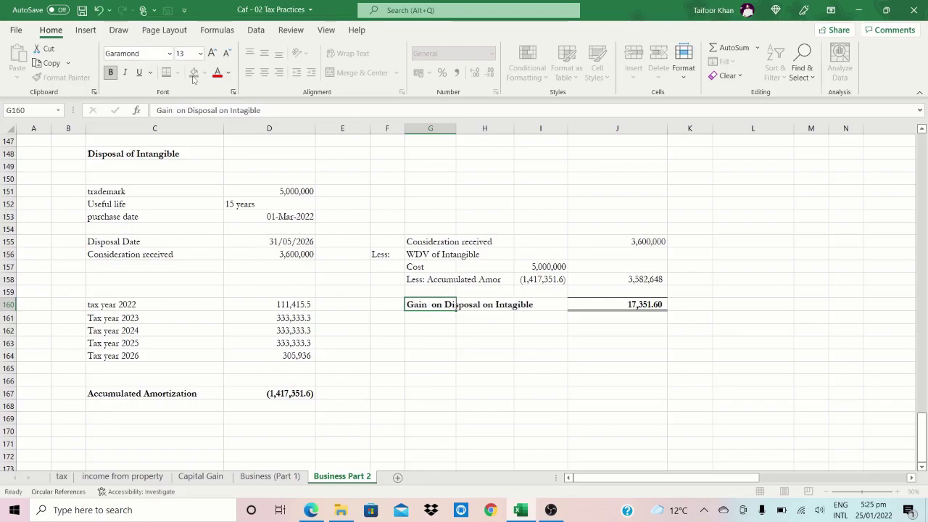
{"action": "key", "text": "Return"}
{"action": "key", "text": "Up"}
{"action": "key", "text": "F2"}
{"action": "key", "text": "BackSpace"}
{"action": "key", "text": "Return"}
{"action": "key", "text": "Up"}
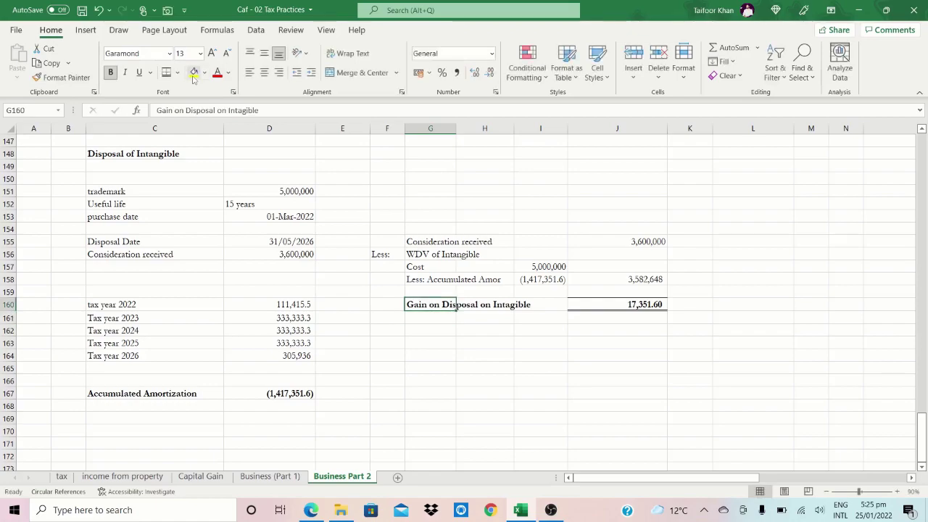
{"action": "key", "text": "ctrl+s"}
- Make the "Partly used for business" heading in C122 bold
{"action": "key", "text": "Left"}
{"action": "key", "text": "Left"}
{"action": "key", "text": "Left"}
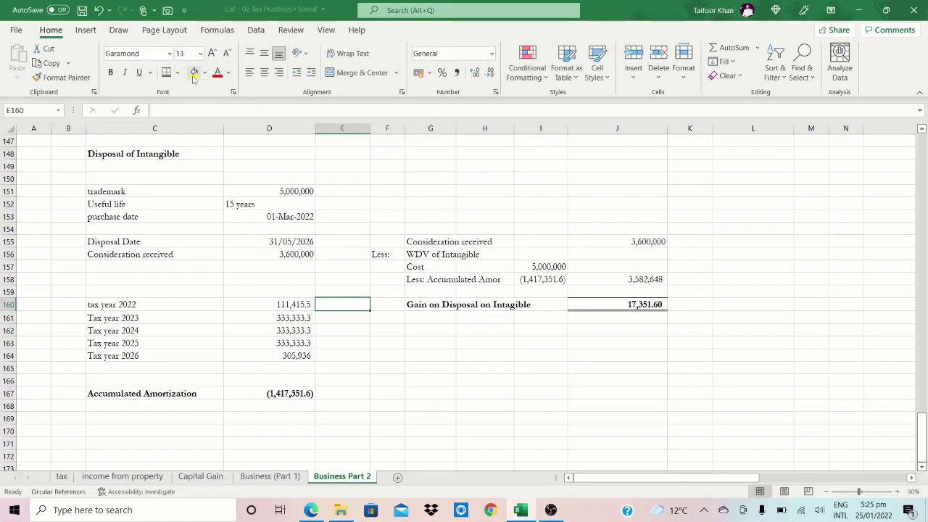
{"action": "key", "text": "Up"}
{"action": "key", "text": "Up"}
{"action": "key", "text": "Up"}
{"action": "key", "text": "Up"}
{"action": "key", "text": "Up"}
{"action": "key", "text": "Up"}
{"action": "key", "text": "Up"}
{"action": "key", "text": "Up"}
{"action": "key", "text": "Up"}
{"action": "key", "text": "Up"}
{"action": "key", "text": "Up"}
{"action": "key", "text": "Up"}
{"action": "key", "text": "Up"}
{"action": "key", "text": "Up"}
{"action": "key", "text": "Up"}
{"action": "key", "text": "Up"}
{"action": "key", "text": "Up"}
{"action": "key", "text": "Up"}
{"action": "key", "text": "Up"}
{"action": "key", "text": "Up"}
{"action": "key", "text": "Up"}
{"action": "key", "text": "Up"}
{"action": "key", "text": "Left"}
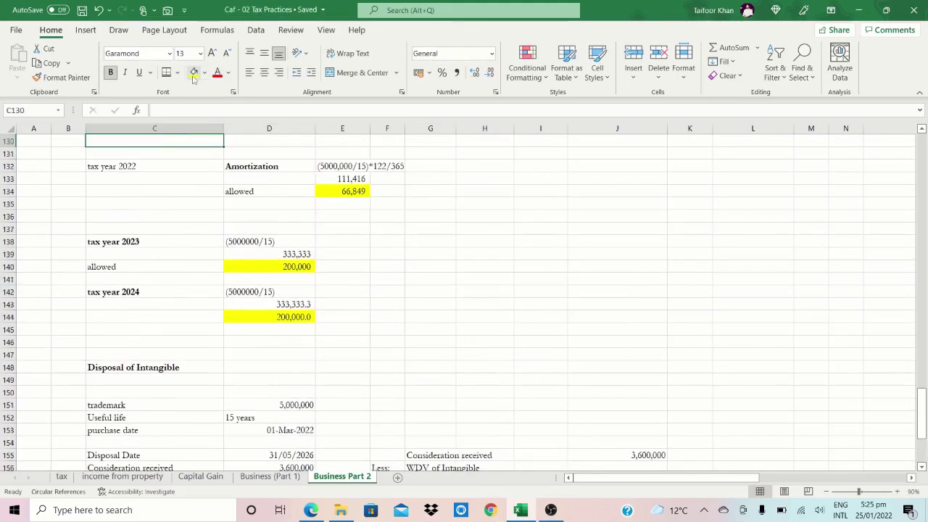
{"action": "key", "text": "Up"}
{"action": "key", "text": "Up"}
{"action": "key", "text": "Up"}
{"action": "key", "text": "Up"}
{"action": "key", "text": "Up"}
{"action": "key", "text": "Up"}
{"action": "key", "text": "Up"}
{"action": "key", "text": "Up"}
{"action": "key", "text": "Up"}
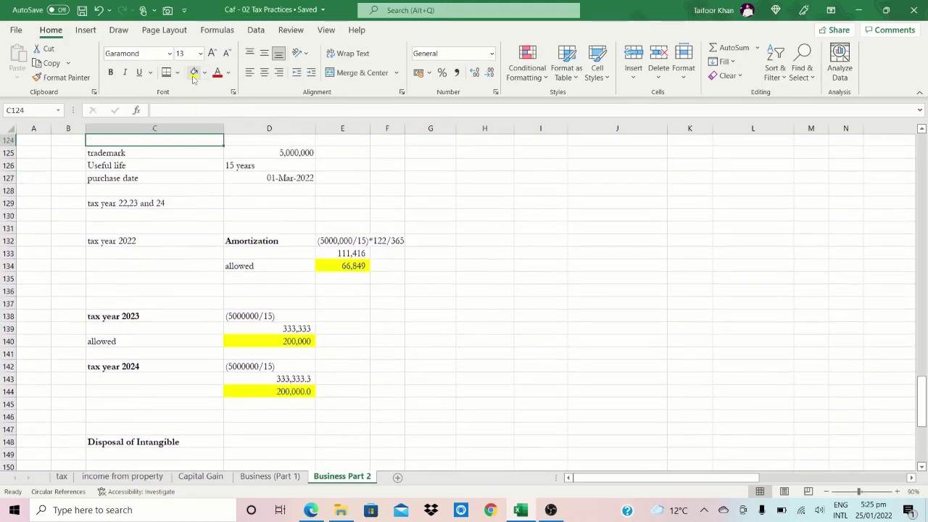
{"action": "key", "text": "Down"}
{"action": "key", "text": "Down"}
{"action": "key", "text": "ctrl+b"}
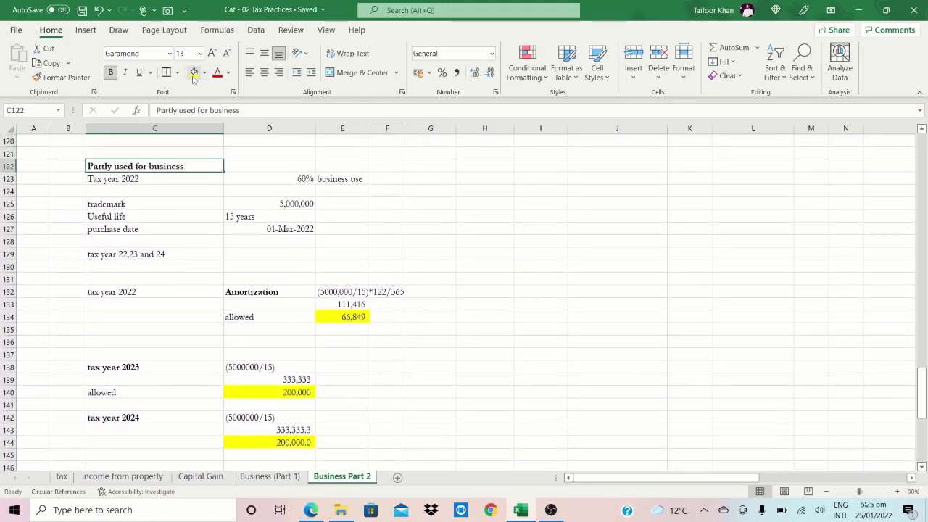
{"action": "key", "text": "Down"}
{"action": "key", "text": "Up"}
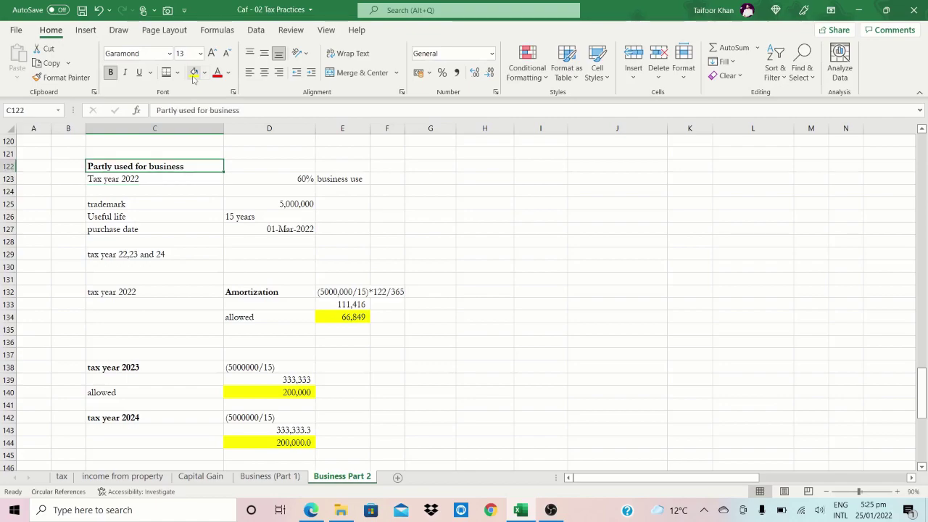
- Copy the "Partly used for business" example in C122:F146 and paste it below the disposal example, starting at C172
{"action": "key", "text": "shift+Right"}
{"action": "key", "text": "shift+Right"}
{"action": "key", "text": "shift+Right"}
{"action": "key", "text": "shift+Down"}
{"action": "key", "text": "shift+Down"}
{"action": "key", "text": "shift+Down"}
{"action": "key", "text": "shift+Down"}
{"action": "key", "text": "shift+Down"}
{"action": "key", "text": "shift+Down"}
{"action": "key", "text": "shift+Down"}
{"action": "key", "text": "shift+Down"}
{"action": "key", "text": "shift+Down"}
{"action": "key", "text": "shift+Down"}
{"action": "key", "text": "shift+Down"}
{"action": "key", "text": "shift+Down"}
{"action": "key", "text": "shift+Down"}
{"action": "key", "text": "shift+Down"}
{"action": "key", "text": "shift+Down"}
{"action": "key", "text": "shift+Down"}
{"action": "key", "text": "shift+Down"}
{"action": "key", "text": "shift+Down"}
{"action": "key", "text": "shift+Down"}
{"action": "key", "text": "shift+Down"}
{"action": "key", "text": "shift+Down"}
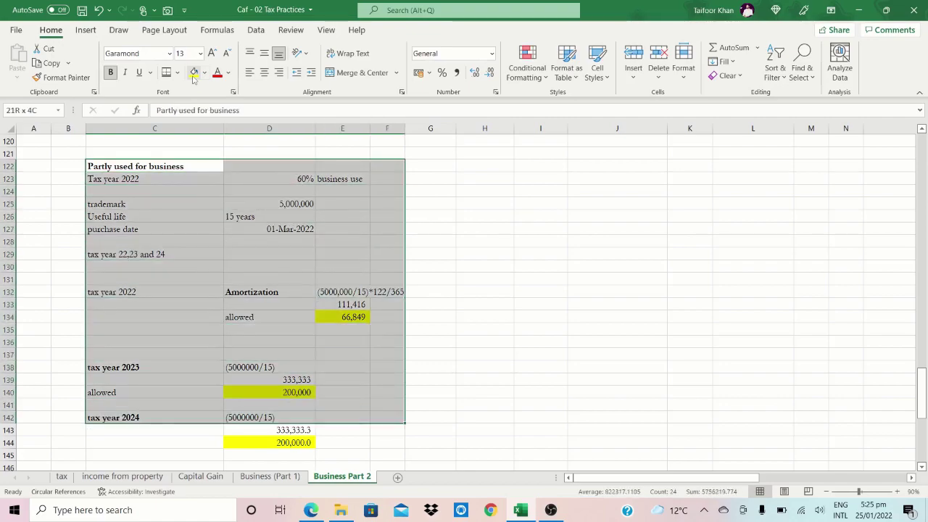
{"action": "key", "text": "ctrl+c"}
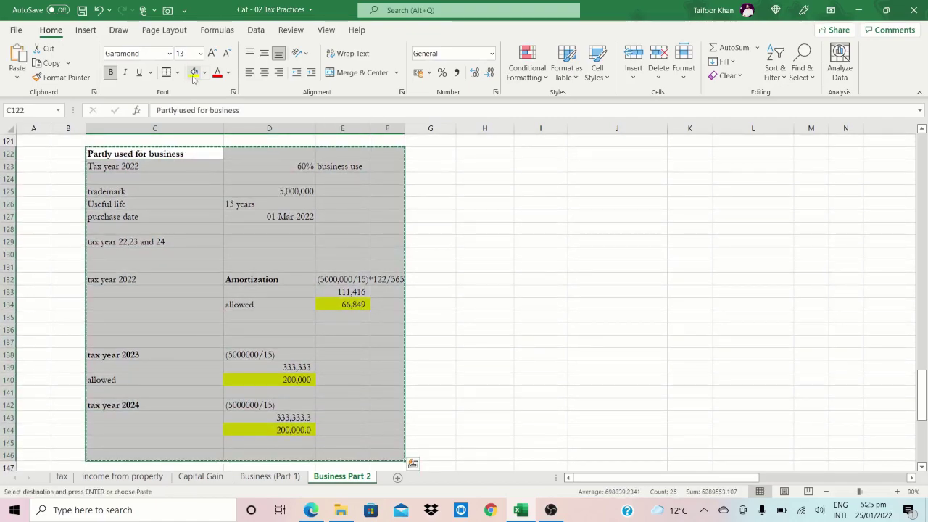
{"action": "key", "text": "Down"}
{"action": "key", "text": "Down"}
{"action": "key", "text": "Down"}
{"action": "key", "text": "Down"}
{"action": "key", "text": "Down"}
{"action": "key", "text": "Down"}
{"action": "key", "text": "Down"}
{"action": "key", "text": "Down"}
{"action": "key", "text": "Down"}
{"action": "key", "text": "Down"}
{"action": "key", "text": "Down"}
{"action": "key", "text": "Down"}
{"action": "key", "text": "Down"}
{"action": "key", "text": "Down"}
{"action": "key", "text": "Down"}
{"action": "key", "text": "Down"}
{"action": "key", "text": "Down"}
{"action": "key", "text": "Down"}
{"action": "key", "text": "Down"}
{"action": "key", "text": "Down"}
{"action": "key", "text": "Down"}
{"action": "key", "text": "Down"}
{"action": "key", "text": "Down"}
{"action": "key", "text": "Down"}
{"action": "key", "text": "Down"}
{"action": "key", "text": "Down"}
{"action": "key", "text": "Down"}
{"action": "key", "text": "Down"}
{"action": "key", "text": "Down"}
{"action": "key", "text": "Down"}
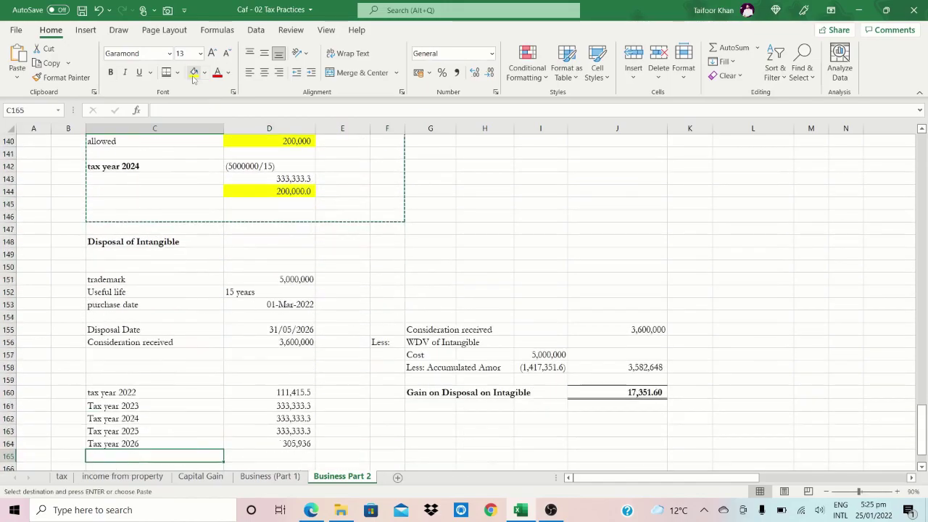
{"action": "key", "text": "Up"}
{"action": "key", "text": "Up"}
{"action": "key", "text": "Up"}
{"action": "key", "text": "Up"}
{"action": "key", "text": "Up"}
{"action": "key", "text": "Up"}
{"action": "key", "text": "Up"}
{"action": "key", "text": "Up"}
{"action": "key", "text": "Up"}
{"action": "key", "text": "Up"}
{"action": "key", "text": "Up"}
{"action": "key", "text": "Up"}
{"action": "key", "text": "Up"}
{"action": "key", "text": "Up"}
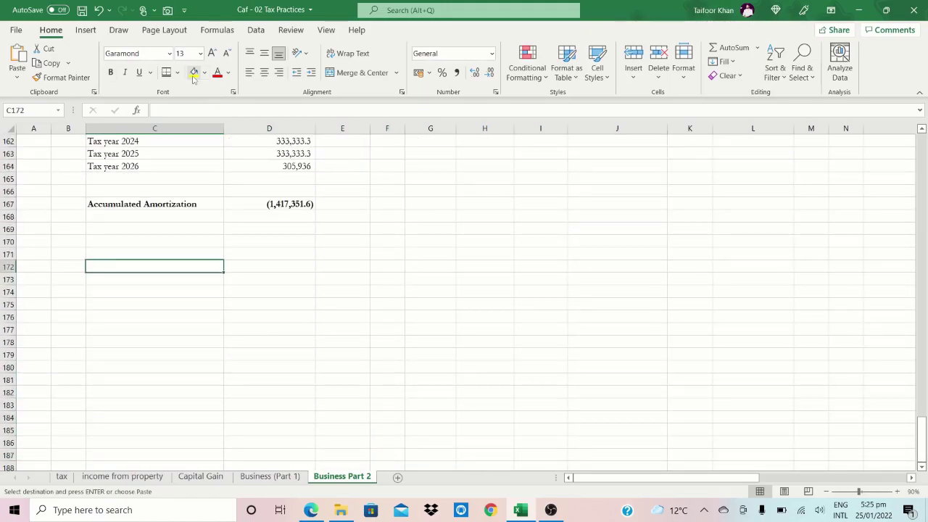
{"action": "key", "text": "ctrl+v"}
- Look through the pasted partial business use example down to its tax year 2024 amortization
{"action": "key", "text": "Down"}
{"action": "key", "text": "Down"}
{"action": "key", "text": "Down"}
{"action": "key", "text": "Down"}
{"action": "key", "text": "Down"}
{"action": "key", "text": "Down"}
{"action": "key", "text": "Down"}
{"action": "key", "text": "Down"}
{"action": "key", "text": "Down"}
{"action": "key", "text": "Down"}
{"action": "key", "text": "Down"}
{"action": "key", "text": "Down"}
{"action": "key", "text": "Down"}
{"action": "key", "text": "Down"}
{"action": "key", "text": "Down"}
{"action": "key", "text": "Down"}
{"action": "key", "text": "Down"}
{"action": "key", "text": "Down"}
{"action": "key", "text": "Down"}
{"action": "key", "text": "Down"}
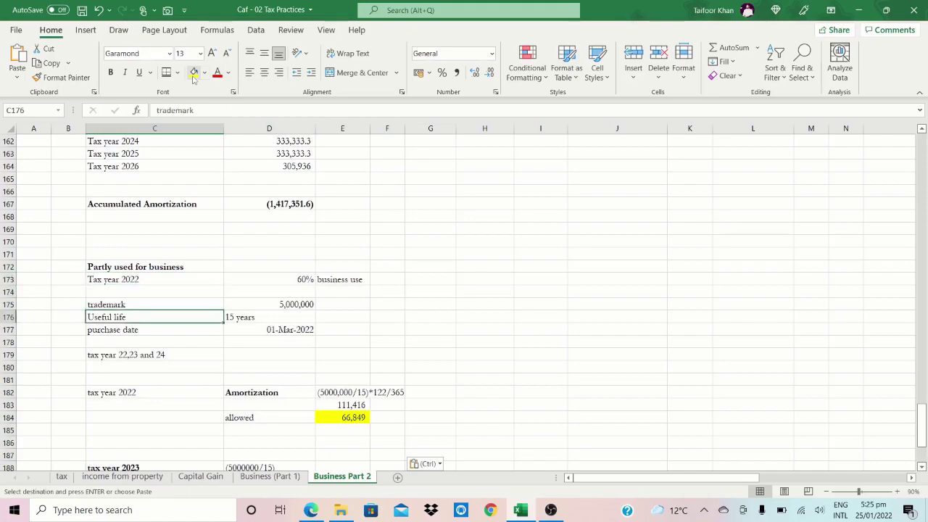
{"action": "key", "text": "Up"}
{"action": "key", "text": "Up"}
{"action": "key", "text": "Up"}
{"action": "key", "text": "Up"}
{"action": "key", "text": "Up"}
{"action": "key", "text": "Up"}
{"action": "key", "text": "Up"}
{"action": "key", "text": "Up"}
{"action": "key", "text": "Up"}
{"action": "key", "text": "Up"}
{"action": "key", "text": "Up"}
{"action": "key", "text": "Up"}
{"action": "key", "text": "Up"}
{"action": "key", "text": "Up"}
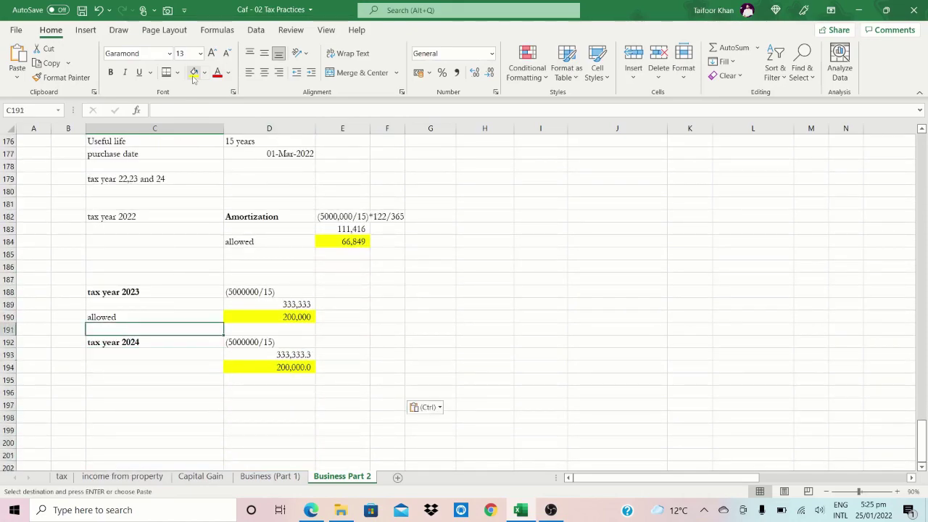
{"action": "key", "text": "Down"}
- Copy the disposal gain computation in F155:J161 and paste it below the partial business use example, starting at C201
{"action": "key", "text": "Right"}
{"action": "key", "text": "Up"}
{"action": "key", "text": "Up"}
{"action": "key", "text": "Up"}
{"action": "key", "text": "Up"}
{"action": "key", "text": "Up"}
{"action": "key", "text": "Up"}
{"action": "key", "text": "Up"}
{"action": "key", "text": "Up"}
{"action": "key", "text": "Up"}
{"action": "key", "text": "Up"}
{"action": "key", "text": "Up"}
{"action": "key", "text": "Up"}
{"action": "key", "text": "Up"}
{"action": "key", "text": "Up"}
{"action": "key", "text": "Up"}
{"action": "key", "text": "Up"}
{"action": "key", "text": "Up"}
{"action": "key", "text": "Up"}
{"action": "key", "text": "Up"}
{"action": "key", "text": "Up"}
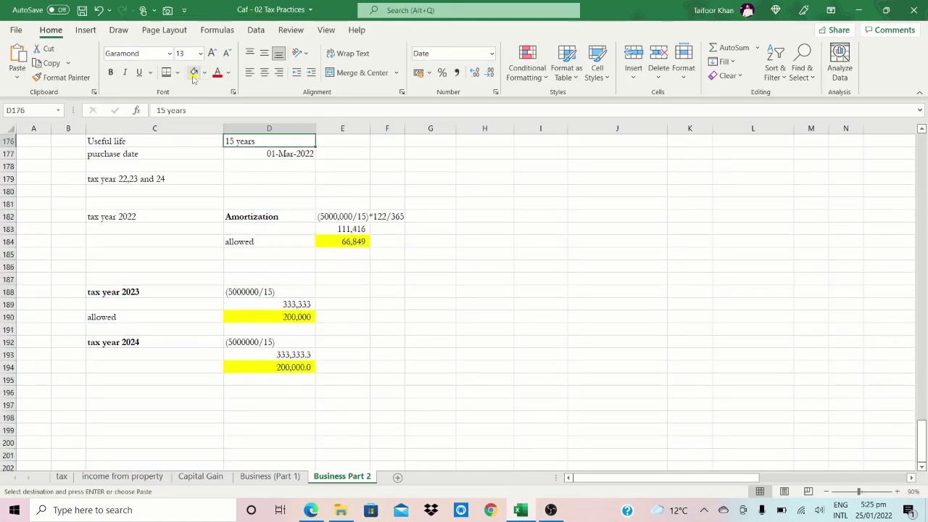
{"action": "key", "text": "Right"}
{"action": "key", "text": "Right"}
{"action": "key", "text": "Down"}
{"action": "key", "text": "Right"}
{"action": "key", "text": "Down"}
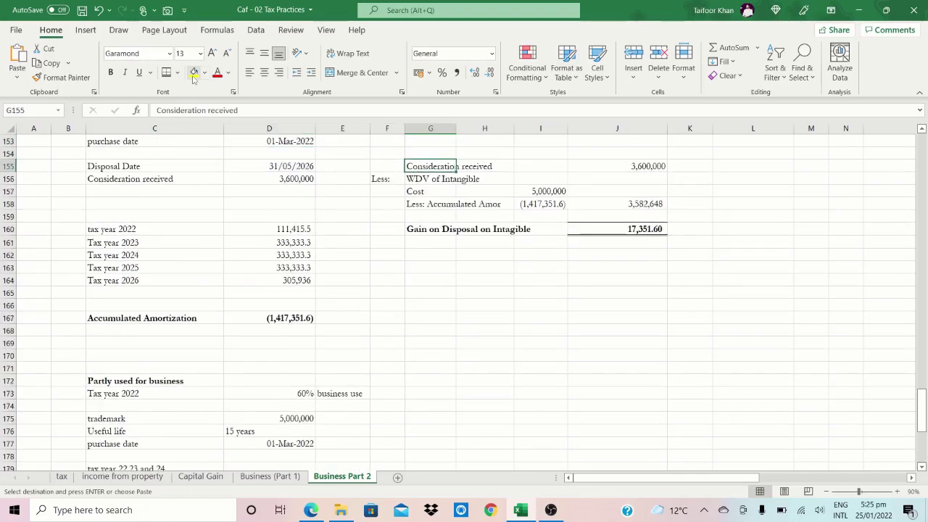
{"action": "key", "text": "shift+Right"}
{"action": "key", "text": "shift+Right"}
{"action": "key", "text": "shift+Right"}
{"action": "key", "text": "shift+Right"}
{"action": "key", "text": "Left"}
{"action": "key", "text": "shift+Right"}
{"action": "key", "text": "shift+Right"}
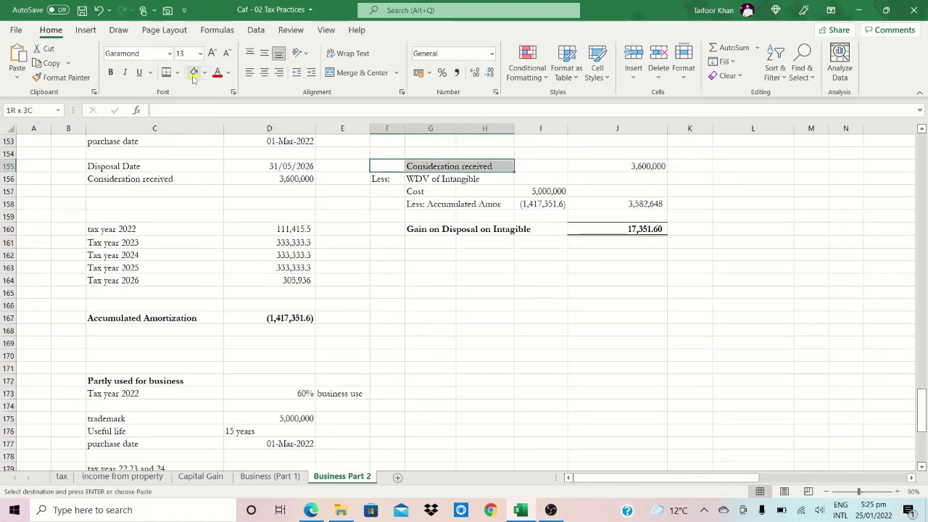
{"action": "key", "text": "shift+Right"}
{"action": "key", "text": "shift+Right"}
{"action": "key", "text": "shift+Down"}
{"action": "key", "text": "shift+Down"}
{"action": "key", "text": "shift+Down"}
{"action": "key", "text": "shift+Down"}
{"action": "key", "text": "shift+Down"}
{"action": "key", "text": "ctrl+c"}
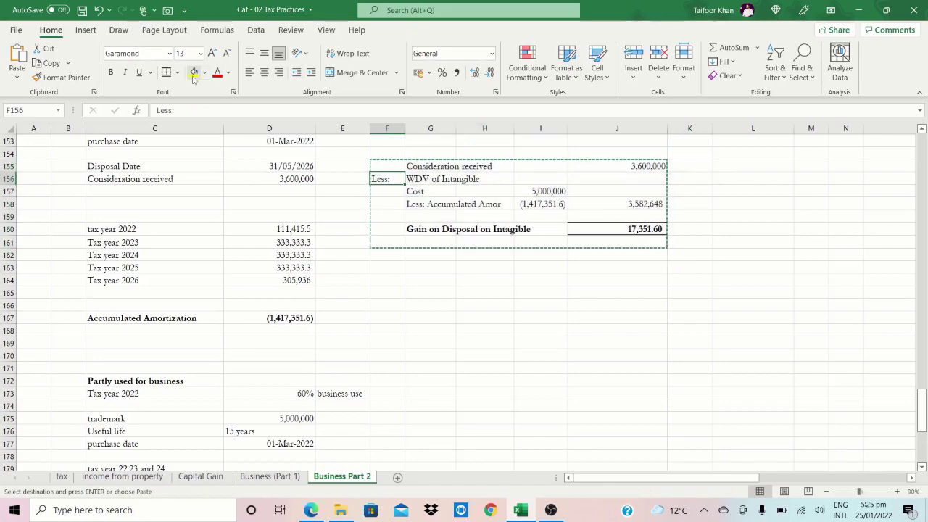
{"action": "key", "text": "Down"}
{"action": "key", "text": "Down"}
{"action": "key", "text": "Down"}
{"action": "key", "text": "Down"}
{"action": "key", "text": "Down"}
{"action": "key", "text": "Down"}
{"action": "key", "text": "Down"}
{"action": "key", "text": "Down"}
{"action": "key", "text": "Down"}
{"action": "key", "text": "Down"}
{"action": "key", "text": "Down"}
{"action": "key", "text": "Down"}
{"action": "key", "text": "Down"}
{"action": "key", "text": "Down"}
{"action": "key", "text": "Down"}
{"action": "key", "text": "Down"}
{"action": "key", "text": "Down"}
{"action": "key", "text": "Down"}
{"action": "key", "text": "Down"}
{"action": "key", "text": "Down"}
{"action": "key", "text": "Down"}
{"action": "key", "text": "Down"}
{"action": "key", "text": "Down"}
{"action": "key", "text": "Down"}
{"action": "key", "text": "Down"}
{"action": "key", "text": "Down"}
{"action": "key", "text": "Down"}
{"action": "key", "text": "Down"}
{"action": "key", "text": "Down"}
{"action": "key", "text": "Down"}
{"action": "key", "text": "Down"}
{"action": "key", "text": "Down"}
{"action": "key", "text": "Left"}
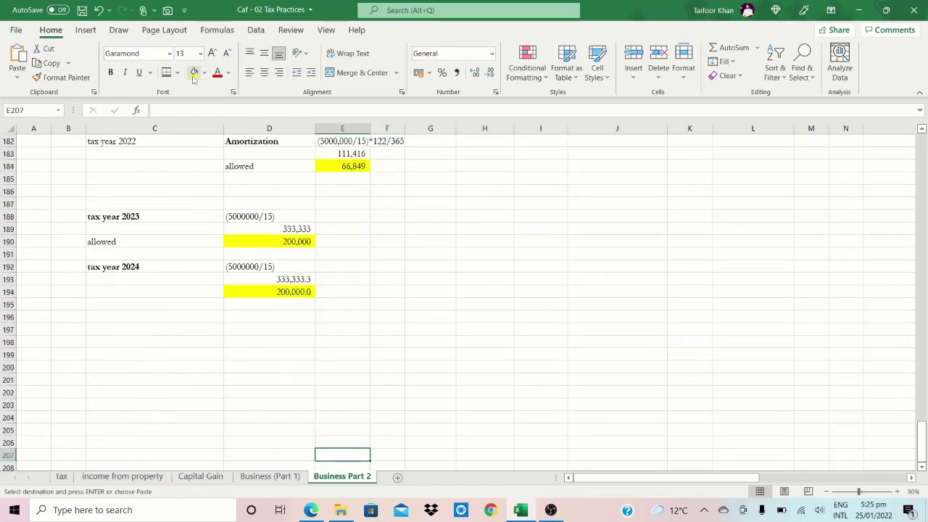
{"action": "key", "text": "Left"}
{"action": "key", "text": "Left"}
{"action": "key", "text": "Left"}
{"action": "key", "text": "Right"}
{"action": "key", "text": "Up"}
{"action": "key", "text": "Up"}
{"action": "key", "text": "Up"}
{"action": "key", "text": "Up"}
{"action": "key", "text": "Up"}
{"action": "key", "text": "Up"}
{"action": "key", "text": "ctrl+v"}
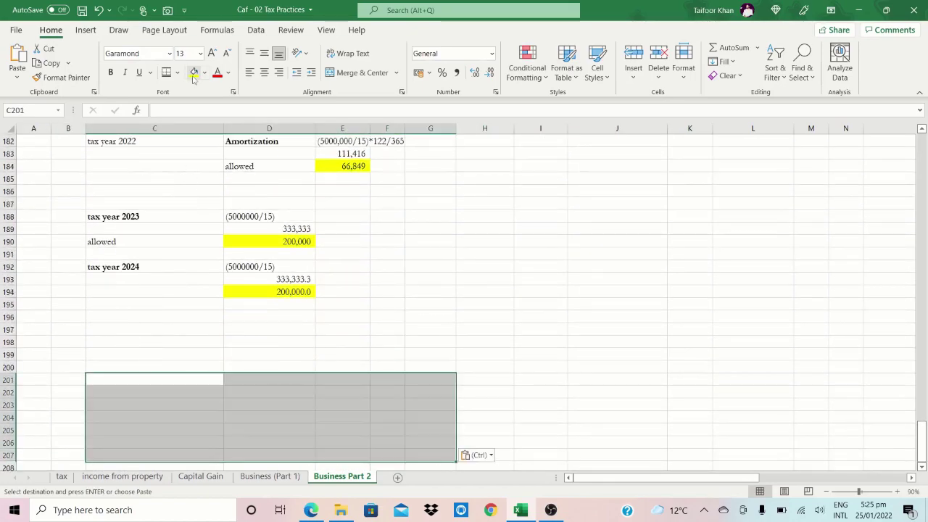
- AutoFit column F to the cost in F203 and clear the pasted accumulated amortization amount in F204
{"action": "key", "text": "Down"}
{"action": "key", "text": "Right"}
{"action": "key", "text": "Right"}
{"action": "key", "text": "Right"}
{"action": "key", "text": "Down"}
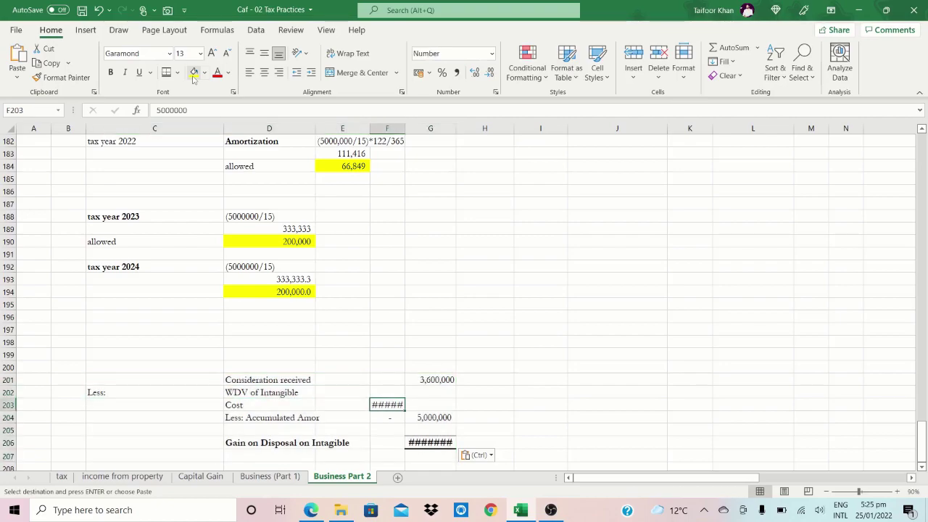
{"action": "key", "text": "alt+h"}
{"action": "key", "text": "o"}
{"action": "key", "text": "i"}
{"action": "key", "text": "Down"}
{"action": "key", "text": "Delete"}
{"action": "key", "text": "Down"}
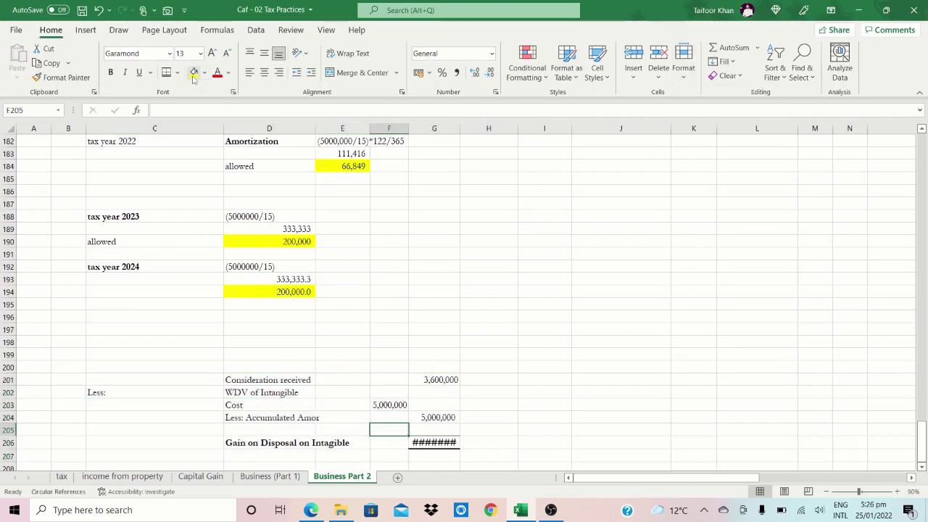
- AutoFit column G to the gain on disposal amount in G206
{"action": "key", "text": "Down"}
{"action": "key", "text": "Right"}
{"action": "key", "text": "alt+h"}
{"action": "key", "text": "o"}
{"action": "key", "text": "i"}
{"action": "key", "text": "Left"}
{"action": "key", "text": "Left"}
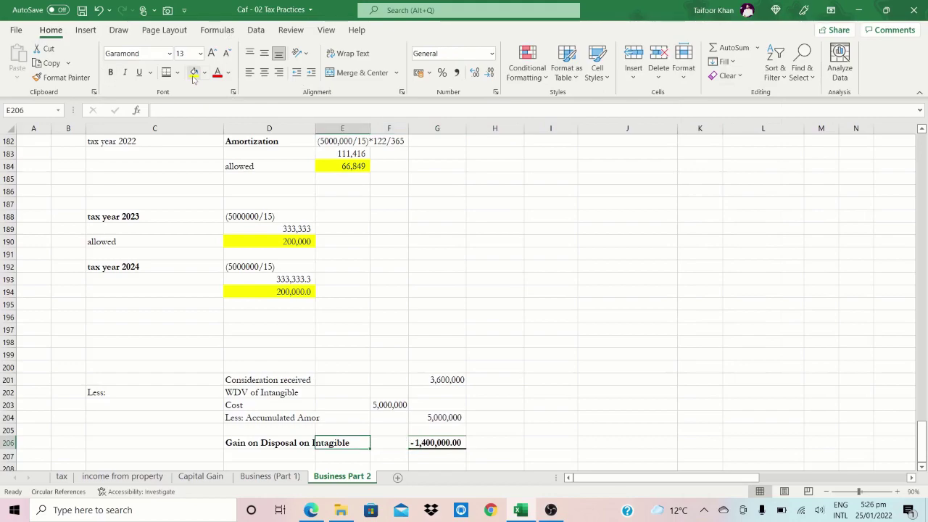
- Look back over the allowed amortization for tax years 2022 to 2024 in the pasted partial business use example
{"action": "key", "text": "Up"}
{"action": "key", "text": "Up"}
{"action": "key", "text": "Up"}
{"action": "key", "text": "Up"}
{"action": "key", "text": "Up"}
{"action": "key", "text": "Up"}
{"action": "key", "text": "Left"}
{"action": "key", "text": "Left"}
{"action": "key", "text": "Up"}
{"action": "key", "text": "Up"}
{"action": "key", "text": "Up"}
{"action": "key", "text": "Up"}
{"action": "key", "text": "Up"}
{"action": "key", "text": "Up"}
{"action": "key", "text": "Up"}
{"action": "key", "text": "Up"}
{"action": "key", "text": "Up"}
{"action": "key", "text": "Up"}
{"action": "key", "text": "Up"}
{"action": "key", "text": "Up"}
{"action": "key", "text": "Up"}
{"action": "key", "text": "Up"}
{"action": "key", "text": "Up"}
{"action": "key", "text": "Up"}
{"action": "key", "text": "Up"}
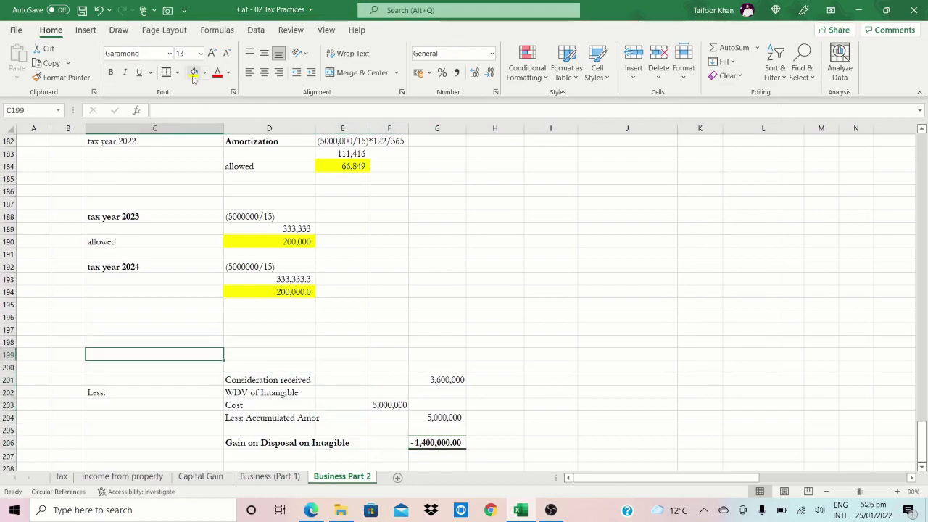
{"action": "key", "text": "Up"}
{"action": "key", "text": "Up"}
{"action": "key", "text": "Up"}
{"action": "key", "text": "Up"}
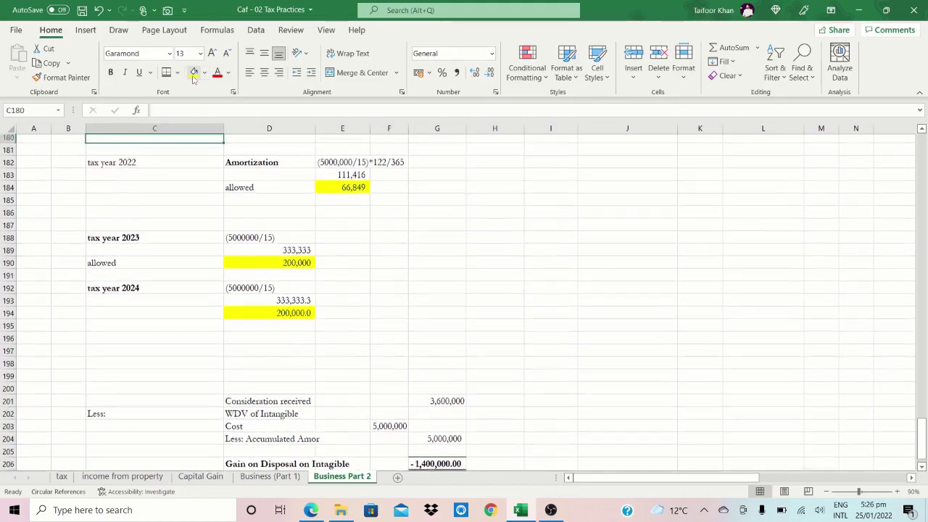
{"action": "key", "text": "Down"}
{"action": "key", "text": "Down"}
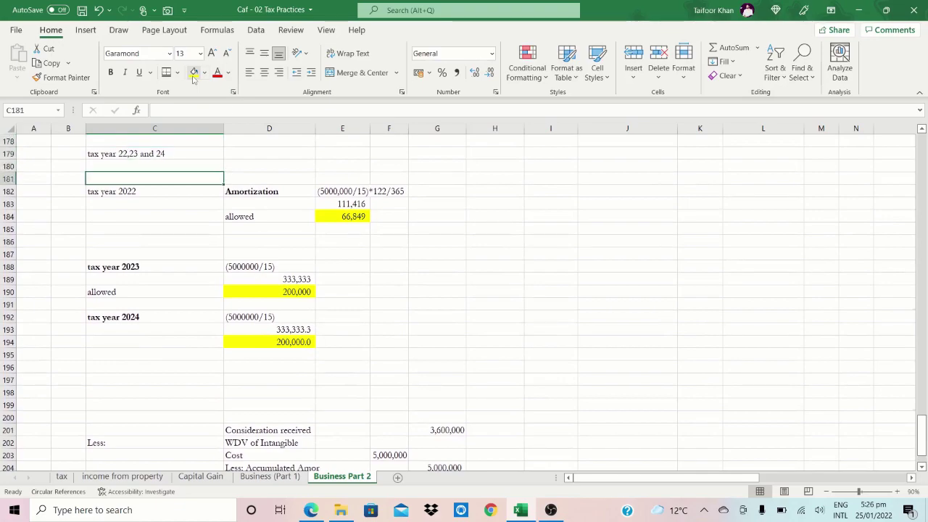
- Total the allowed amortization for tax years 2022 to 2024 in G187 with the formula +E184+D190+D194
{"action": "key", "text": "Down"}
{"action": "key", "text": "Down"}
{"action": "key", "text": "Down"}
{"action": "key", "text": "Down"}
{"action": "key", "text": "Down"}
{"action": "key", "text": "Down"}
{"action": "key", "text": "Right"}
{"action": "key", "text": "Right"}
{"action": "key", "text": "Right"}
{"action": "key", "text": "Right"}
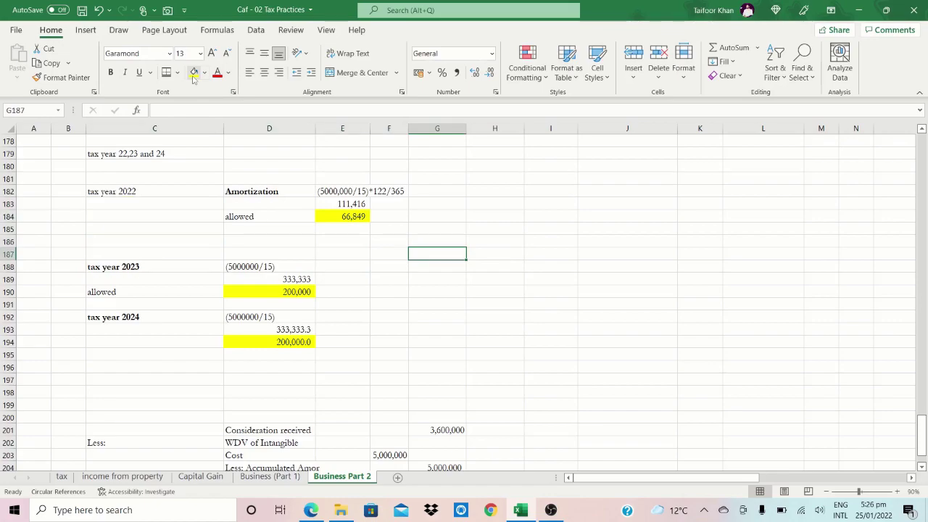
{"action": "type", "text": "+"}
{"action": "key", "text": "Up"}
{"action": "key", "text": "Up"}
{"action": "key", "text": "Up"}
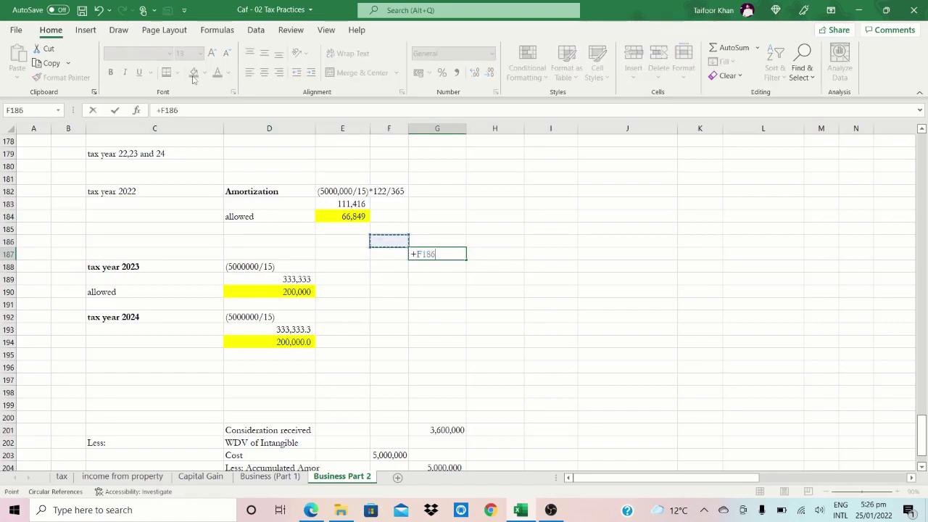
{"action": "key", "text": "Left"}
{"action": "key", "text": "Left"}
{"action": "type", "text": "+"}
{"action": "key", "text": "Left"}
{"action": "key", "text": "Left"}
{"action": "key", "text": "Left"}
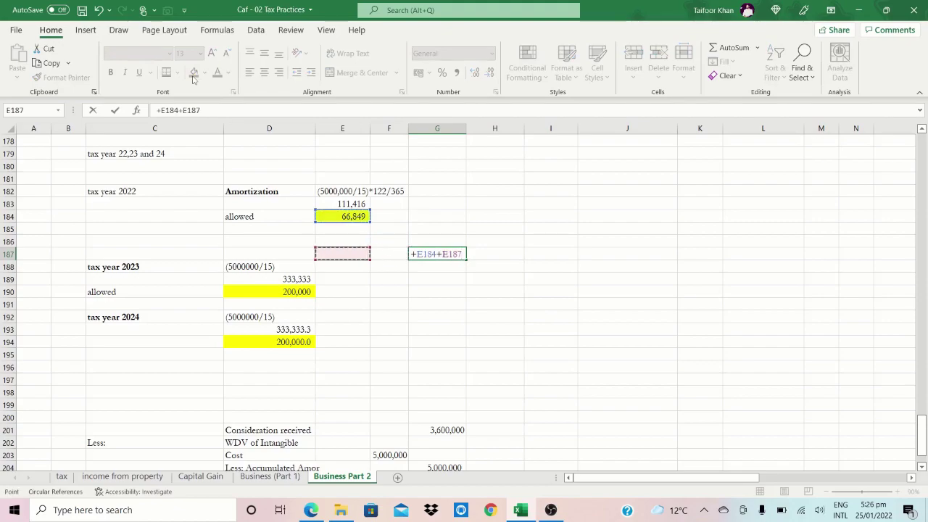
{"action": "key", "text": "Down"}
{"action": "key", "text": "Down"}
{"action": "key", "text": "Down"}
{"action": "type", "text": "+"}
{"action": "key", "text": "Down"}
{"action": "key", "text": "Down"}
{"action": "key", "text": "Down"}
{"action": "key", "text": "Down"}
{"action": "key", "text": "Down"}
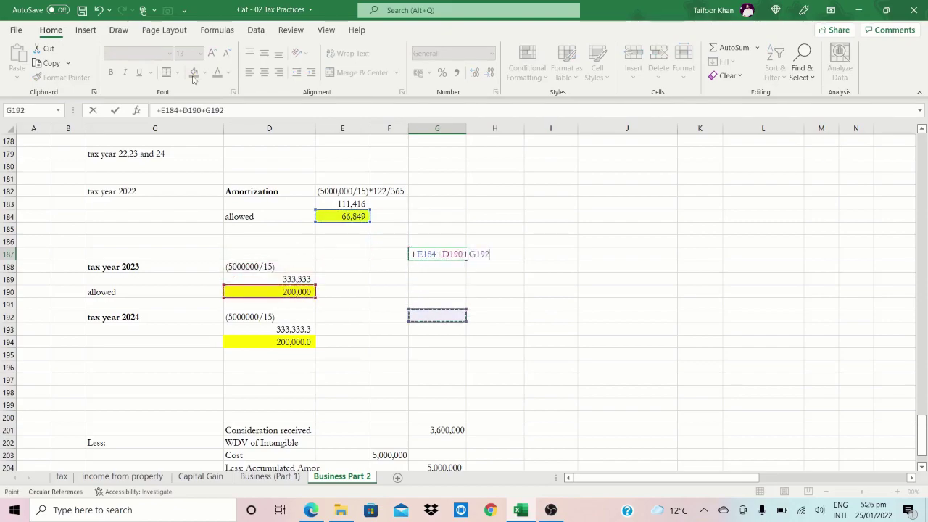
{"action": "key", "text": "Left"}
{"action": "key", "text": "Left"}
{"action": "key", "text": "Left"}
{"action": "key", "text": "Down"}
{"action": "key", "text": "Down"}
{"action": "key", "text": "Return"}
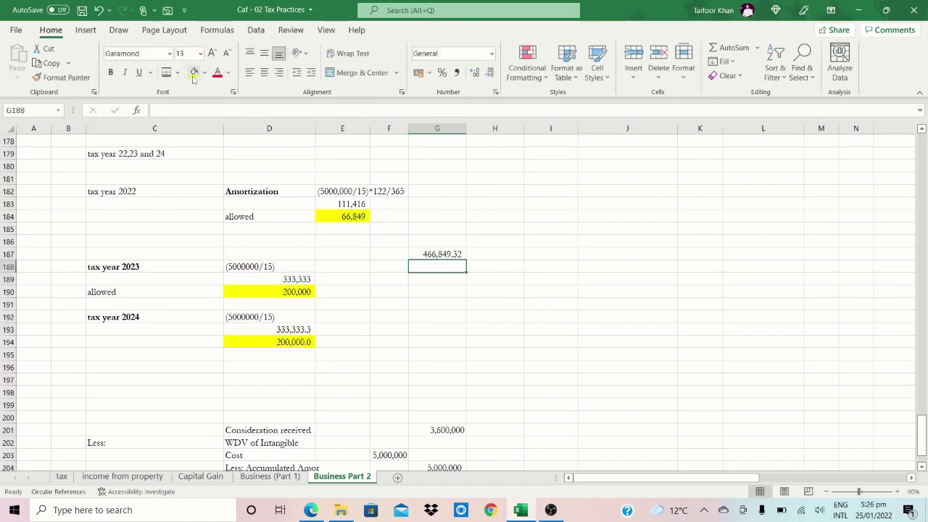
- Calculate the written down value in G189 by subtracting the total amortization in G187 from 5,000,000
{"action": "key", "text": "Down"}
{"action": "type", "text": "+"}
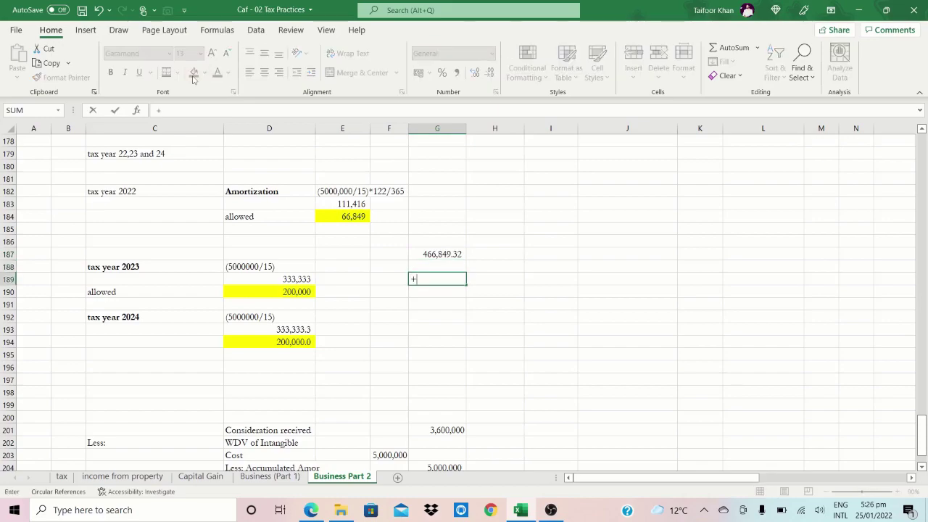
{"action": "type", "text": "5000,000-"}
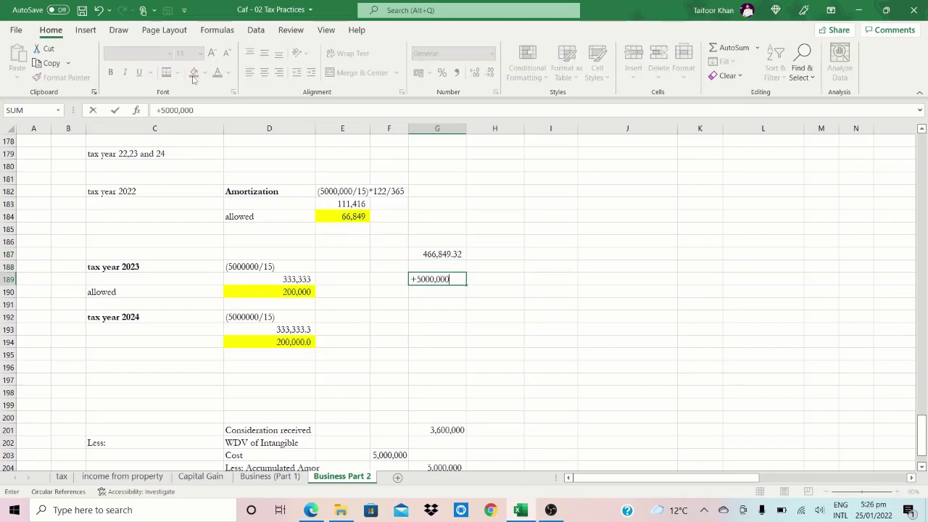
{"action": "key", "text": "Up"}
{"action": "key", "text": "Up"}
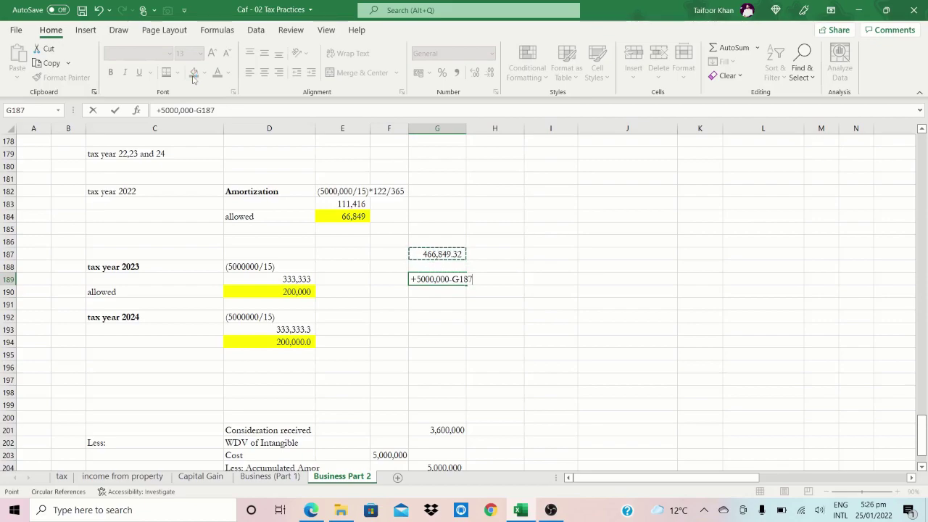
{"action": "key", "text": "Return"}
{"action": "key", "text": "Return"}
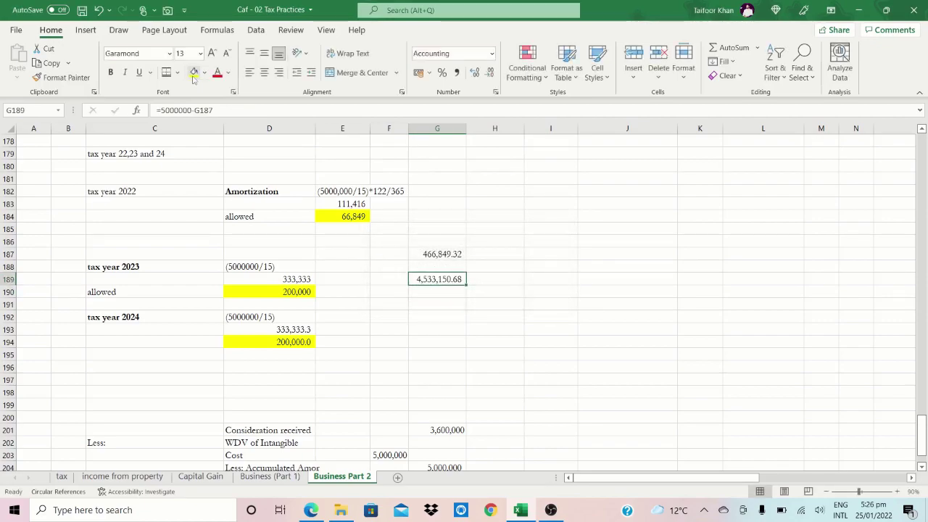
- Examine the pasted disposal gain computation in rows 201 to 206 alongside the amortization total and written down value workings
{"action": "key", "text": "Down"}
{"action": "key", "text": "Down"}
{"action": "key", "text": "Down"}
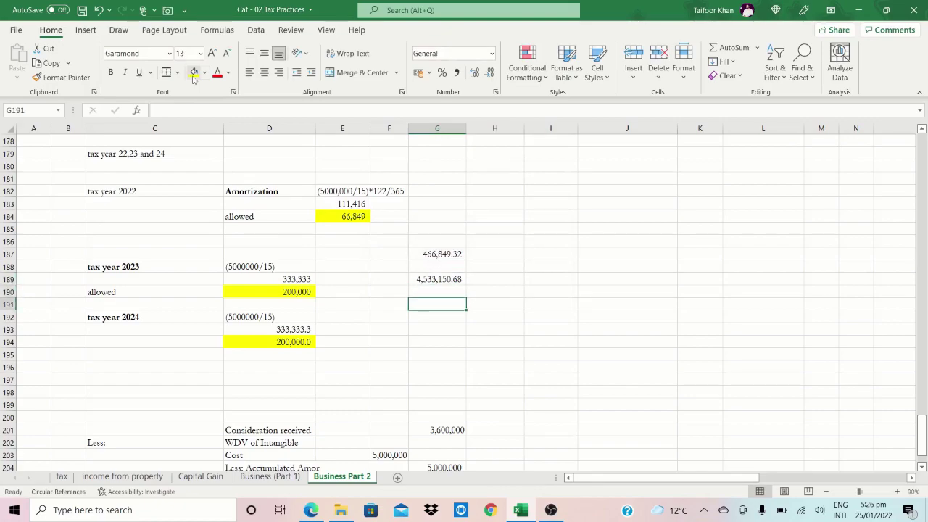
{"action": "key", "text": "Down"}
{"action": "key", "text": "Down"}
{"action": "key", "text": "Down"}
{"action": "key", "text": "Down"}
{"action": "key", "text": "Down"}
{"action": "key", "text": "Down"}
{"action": "key", "text": "Down"}
{"action": "key", "text": "Down"}
{"action": "key", "text": "Down"}
{"action": "key", "text": "Down"}
{"action": "key", "text": "Down"}
{"action": "key", "text": "Down"}
{"action": "key", "text": "Down"}
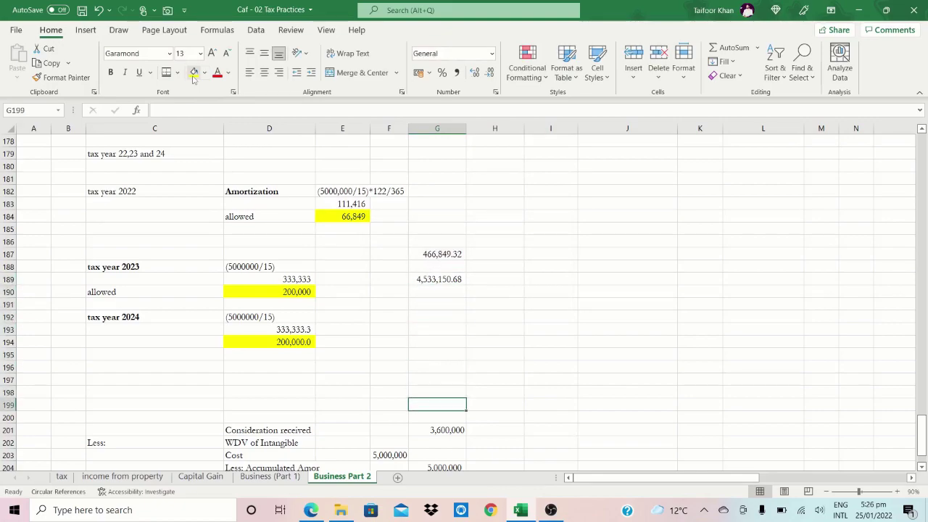
{"action": "key", "text": "Down"}
{"action": "key", "text": "Down"}
{"action": "key", "text": "Down"}
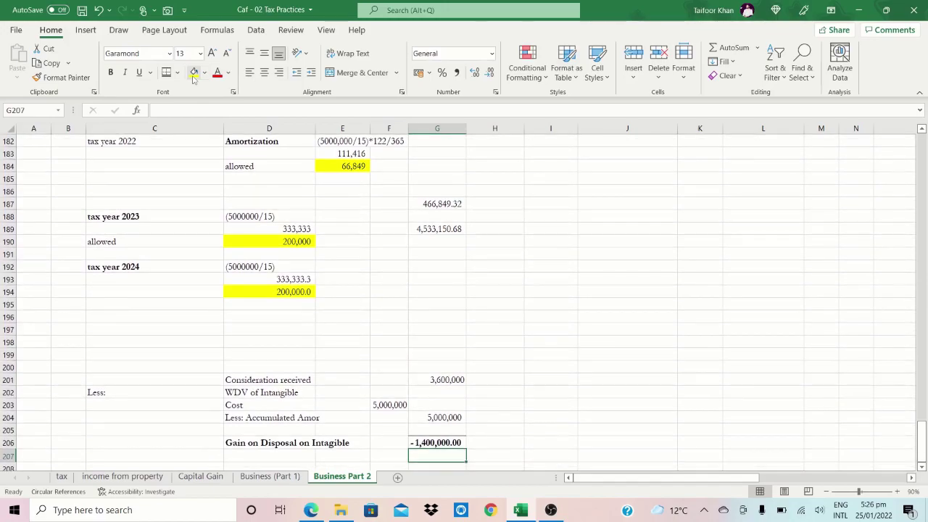
{"action": "key", "text": "Up"}
{"action": "key", "text": "Up"}
{"action": "key", "text": "Up"}
{"action": "key", "text": "Up"}
{"action": "key", "text": "Up"}
{"action": "key", "text": "Up"}
{"action": "key", "text": "Up"}
{"action": "key", "text": "Up"}
{"action": "key", "text": "Up"}
{"action": "key", "text": "Up"}
{"action": "key", "text": "Up"}
{"action": "key", "text": "Up"}
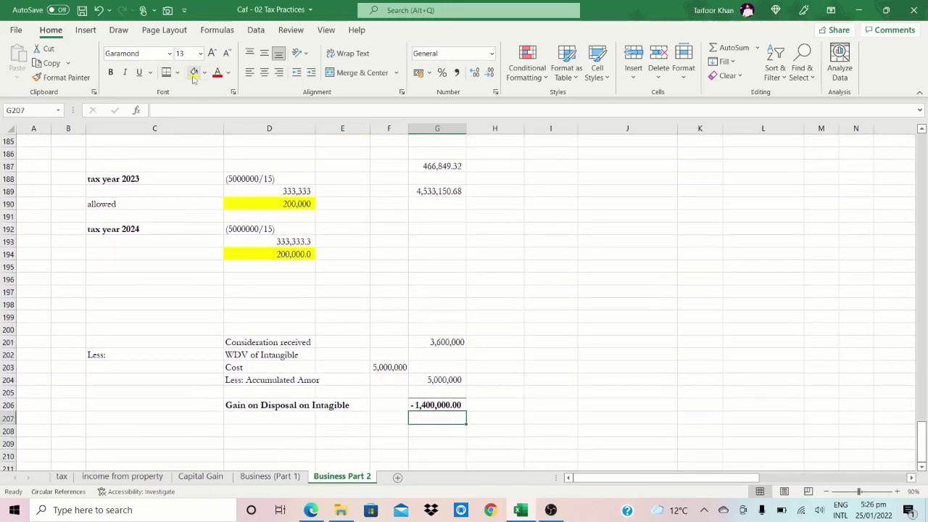
{"action": "key", "text": "Up"}
{"action": "key", "text": "Up"}
{"action": "key", "text": "Up"}
{"action": "key", "text": "Up"}
{"action": "key", "text": "Up"}
{"action": "key", "text": "Up"}
{"action": "key", "text": "Up"}
{"action": "key", "text": "Up"}
{"action": "key", "text": "Up"}
{"action": "key", "text": "Up"}
{"action": "key", "text": "Up"}
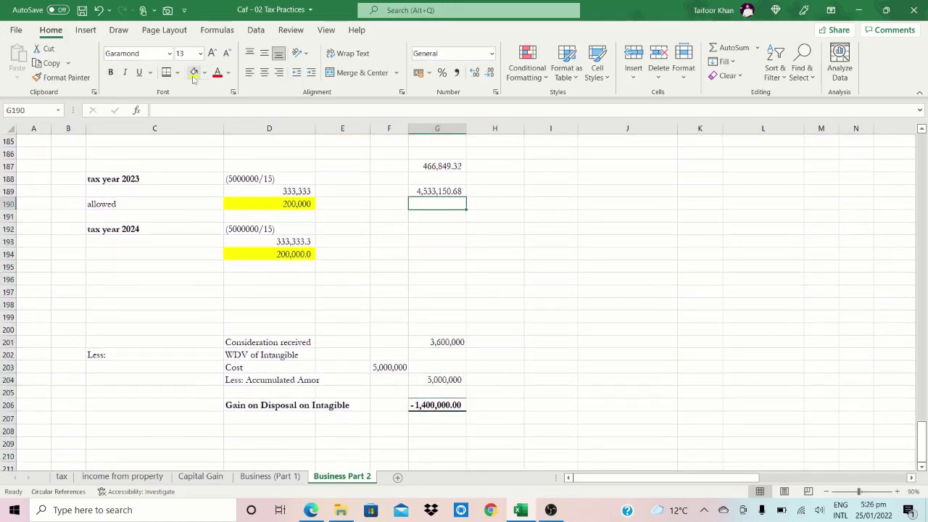
{"action": "key", "text": "Up"}
{"action": "key", "text": "Up"}
{"action": "key", "text": "Up"}
{"action": "key", "text": "Up"}
{"action": "key", "text": "Up"}
{"action": "key", "text": "Up"}
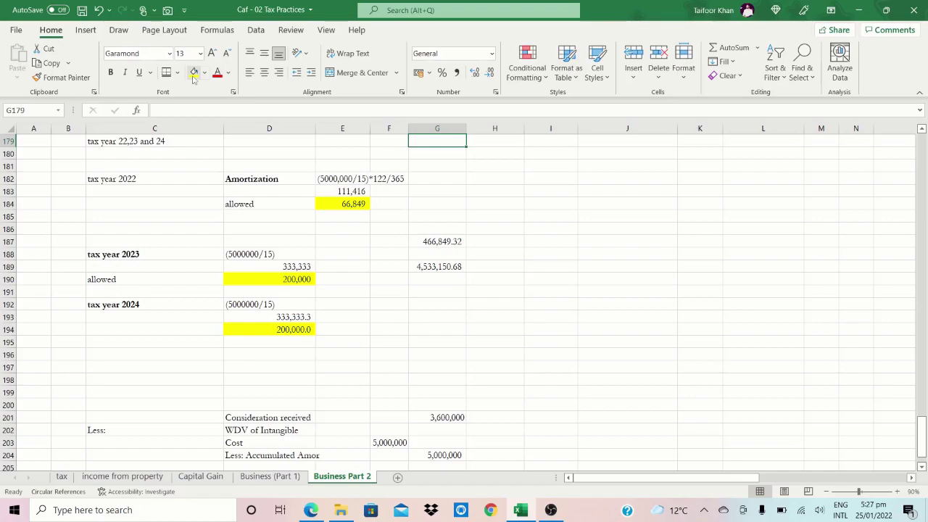
- Review the full and allowed amortization workings for tax years 2022, 2023 and 2024 in the partial business use example
{"action": "key", "text": "Down"}
{"action": "key", "text": "Down"}
{"action": "key", "text": "Down"}
{"action": "key", "text": "Down"}
{"action": "key", "text": "Down"}
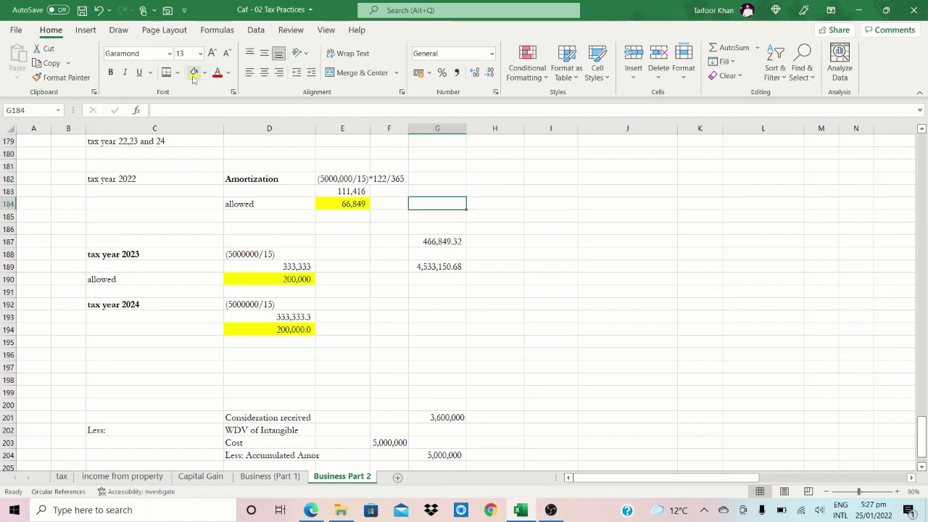
{"action": "key", "text": "Down"}
{"action": "key", "text": "Down"}
{"action": "key", "text": "Down"}
{"action": "key", "text": "Down"}
{"action": "key", "text": "Down"}
{"action": "key", "text": "Down"}
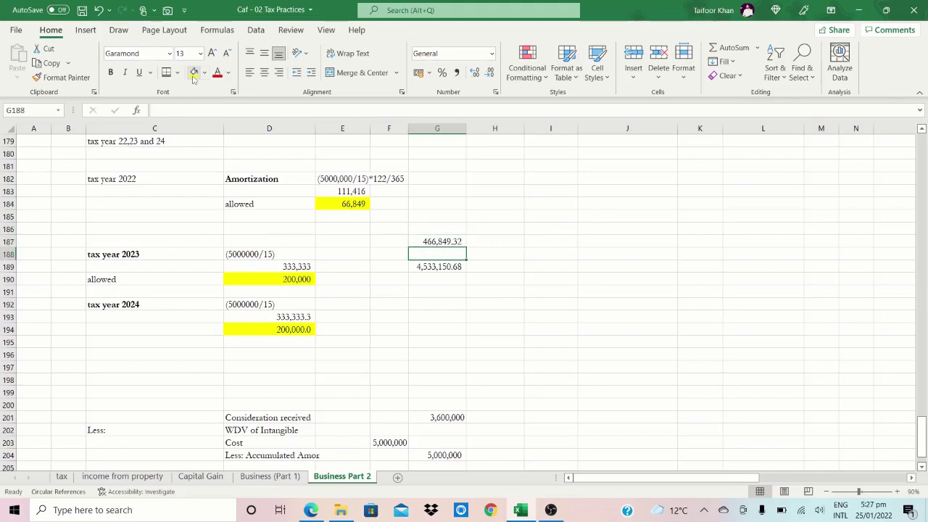
{"action": "key", "text": "Up"}
{"action": "key", "text": "Down"}
{"action": "key", "text": "Down"}
{"action": "key", "text": "Left"}
{"action": "key", "text": "Left"}
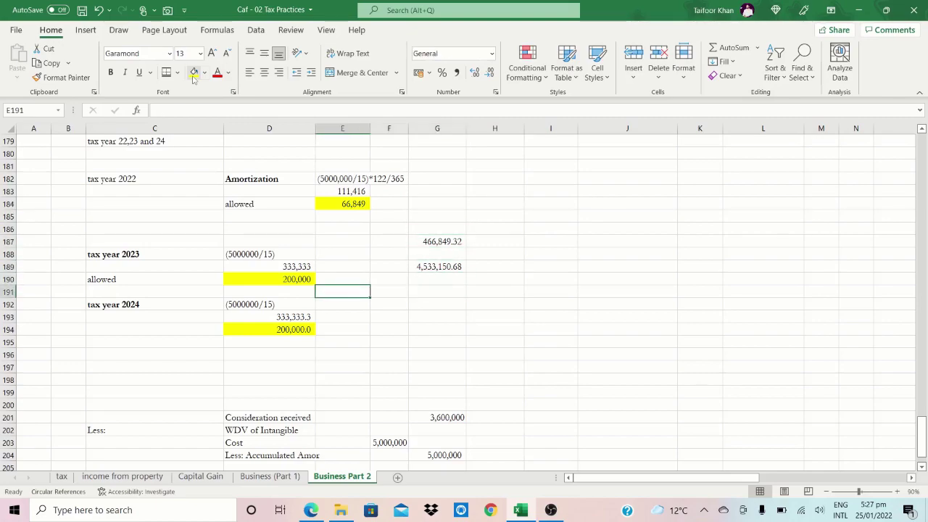
{"action": "key", "text": "Down"}
{"action": "key", "text": "Down"}
{"action": "key", "text": "Down"}
{"action": "key", "text": "Down"}
{"action": "key", "text": "Left"}
{"action": "key", "text": "Up"}
{"action": "key", "text": "Up"}
{"action": "key", "text": "Up"}
{"action": "key", "text": "Up"}
{"action": "key", "text": "Up"}
{"action": "key", "text": "Up"}
{"action": "key", "text": "Up"}
{"action": "key", "text": "Up"}
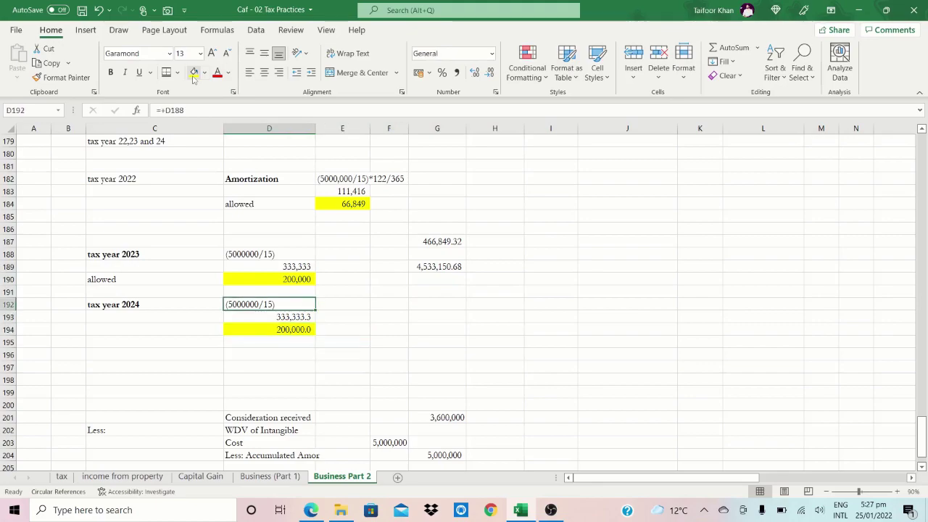
{"action": "key", "text": "Up"}
{"action": "key", "text": "Up"}
{"action": "key", "text": "Up"}
{"action": "key", "text": "Up"}
{"action": "key", "text": "Right"}
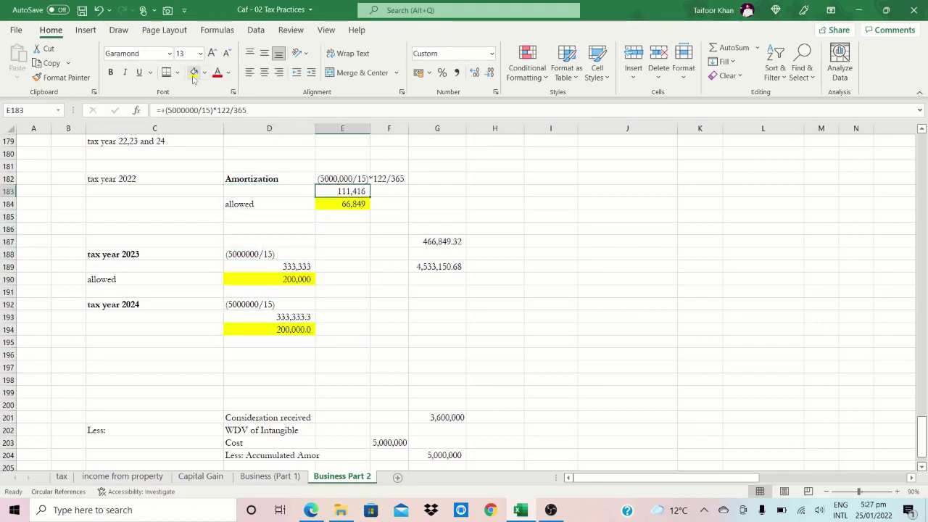
{"action": "key", "text": "Right"}
{"action": "key", "text": "Left"}
{"action": "key", "text": "Left"}
{"action": "key", "text": "Right"}
{"action": "key", "text": "Right"}
{"action": "key", "text": "Down"}
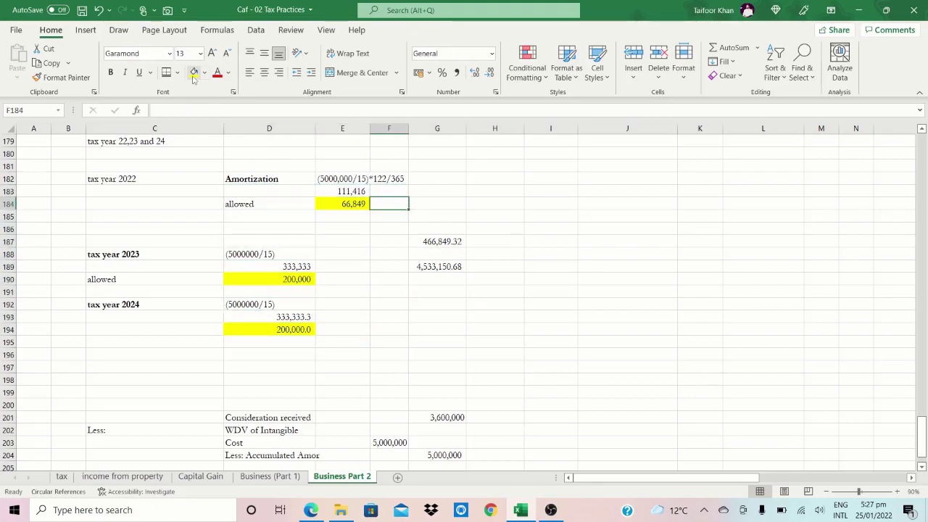
{"action": "key", "text": "Down"}
{"action": "key", "text": "Left"}
{"action": "key", "text": "Left"}
{"action": "key", "text": "Left"}
{"action": "key", "text": "Down"}
{"action": "key", "text": "Down"}
{"action": "key", "text": "Down"}
{"action": "key", "text": "Down"}
{"action": "key", "text": "Down"}
{"action": "key", "text": "Down"}
{"action": "key", "text": "Down"}
{"action": "key", "text": "Down"}
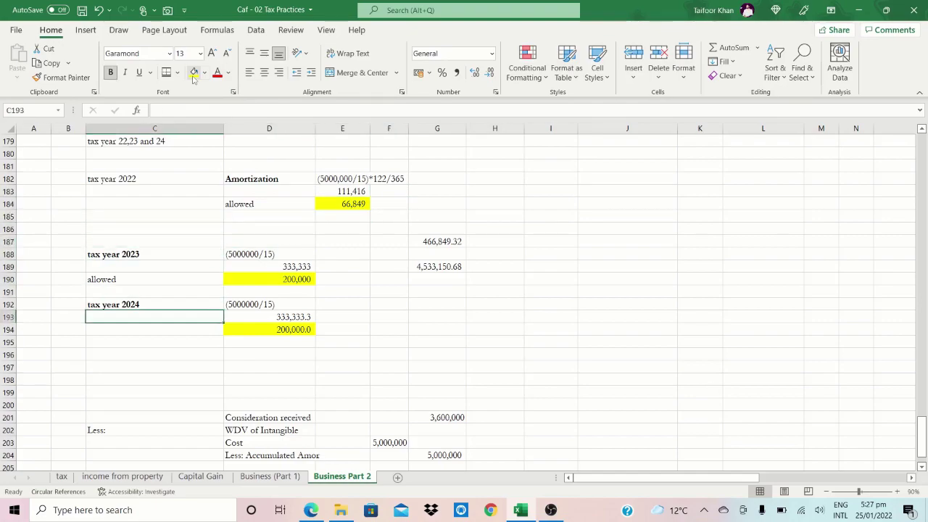
- Review the disposal computation from the consideration received down to the empty accumulated amortization amount in F204
{"action": "key", "text": "Down"}
{"action": "key", "text": "Down"}
{"action": "key", "text": "Down"}
{"action": "key", "text": "Down"}
{"action": "key", "text": "Down"}
{"action": "key", "text": "Down"}
{"action": "key", "text": "Down"}
{"action": "key", "text": "Down"}
{"action": "key", "text": "Down"}
{"action": "key", "text": "Down"}
{"action": "key", "text": "Right"}
{"action": "key", "text": "Down"}
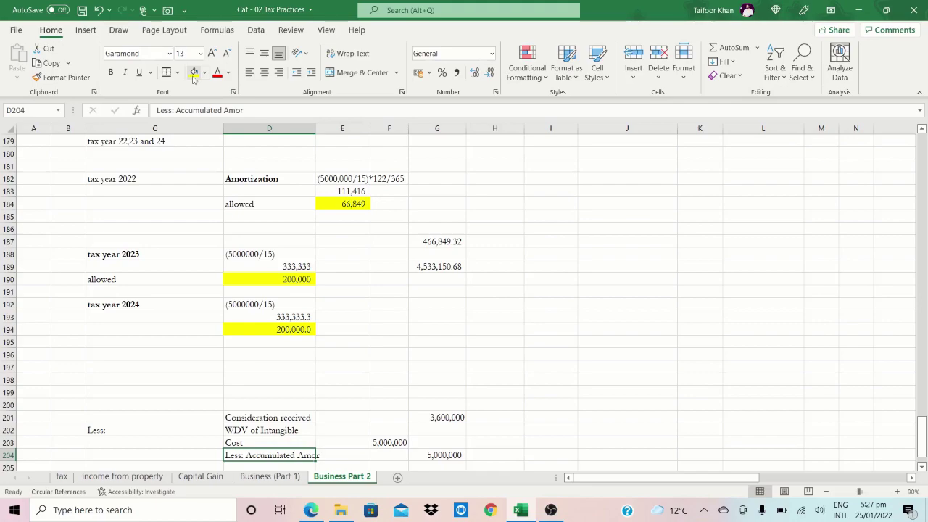
{"action": "key", "text": "Right"}
{"action": "key", "text": "Right"}
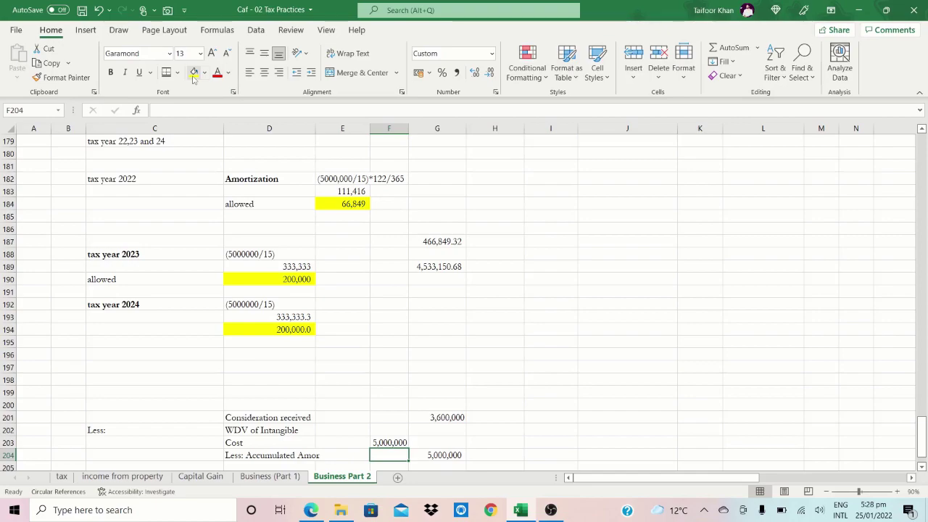
- Fill the full 2022 amortization amount in E183 with standard red
{"action": "key", "text": "Up"}
{"action": "key", "text": "Up"}
{"action": "key", "text": "Up"}
{"action": "key", "text": "Up"}
{"action": "key", "text": "Up"}
{"action": "key", "text": "Up"}
{"action": "key", "text": "Up"}
{"action": "key", "text": "Up"}
{"action": "key", "text": "Up"}
{"action": "key", "text": "Up"}
{"action": "key", "text": "Up"}
{"action": "key", "text": "Up"}
{"action": "key", "text": "Up"}
{"action": "key", "text": "Up"}
{"action": "key", "text": "Up"}
{"action": "key", "text": "Up"}
{"action": "key", "text": "Up"}
{"action": "key", "text": "Up"}
{"action": "key", "text": "Up"}
{"action": "key", "text": "Up"}
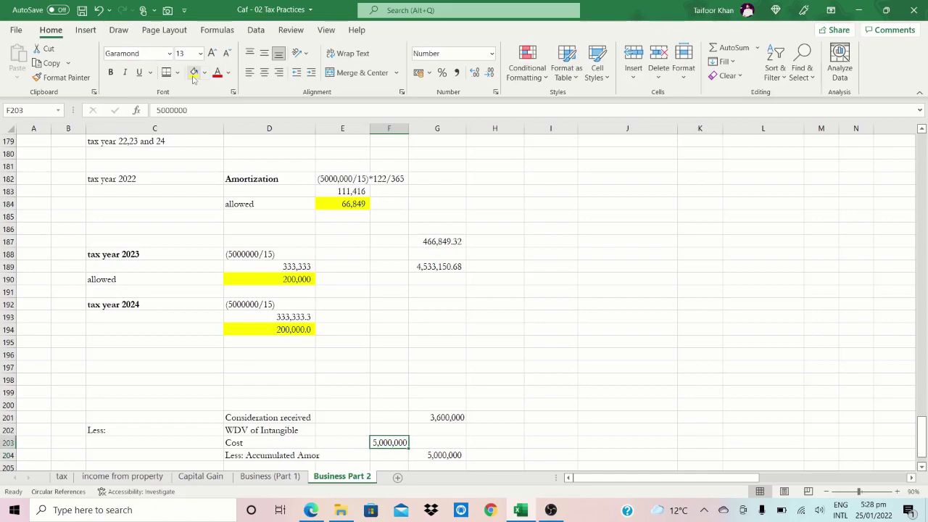
{"action": "key", "text": "Left"}
{"action": "key", "text": "Up"}
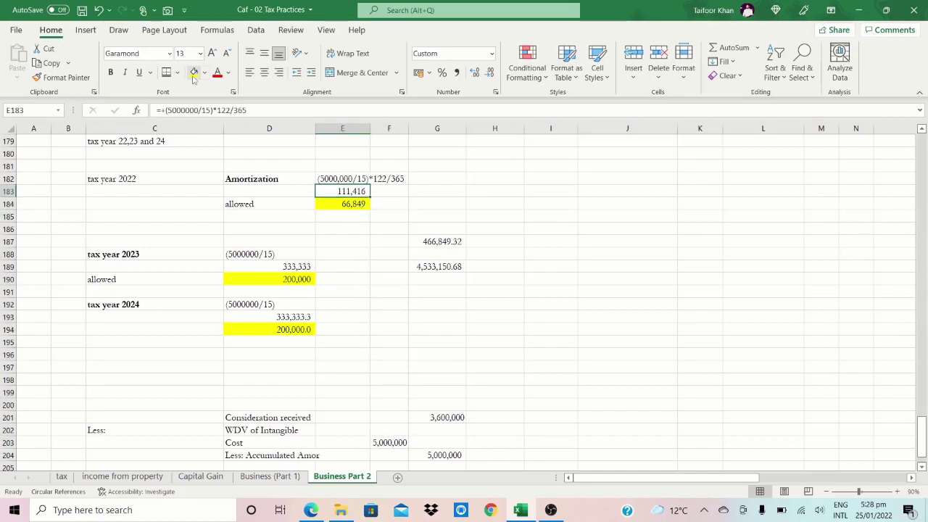
{"action": "key", "text": "alt+h"}
{"action": "key", "text": "h"}
{"action": "key", "text": "Left"}
{"action": "key", "text": "Left"}
{"action": "key", "text": "Left"}
{"action": "key", "text": "Left"}
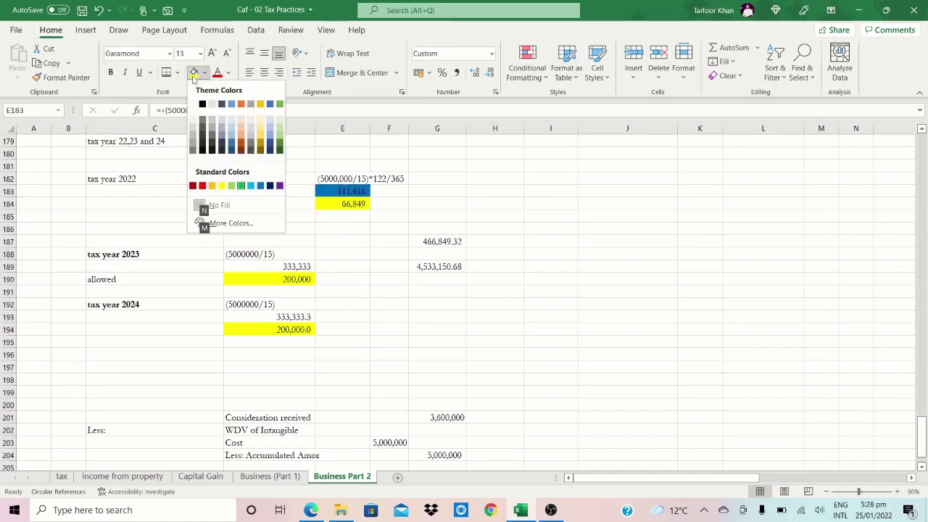
{"action": "key", "text": "Left"}
{"action": "key", "text": "Left"}
{"action": "key", "text": "Left"}
{"action": "key", "text": "Left"}
{"action": "key", "text": "Return"}
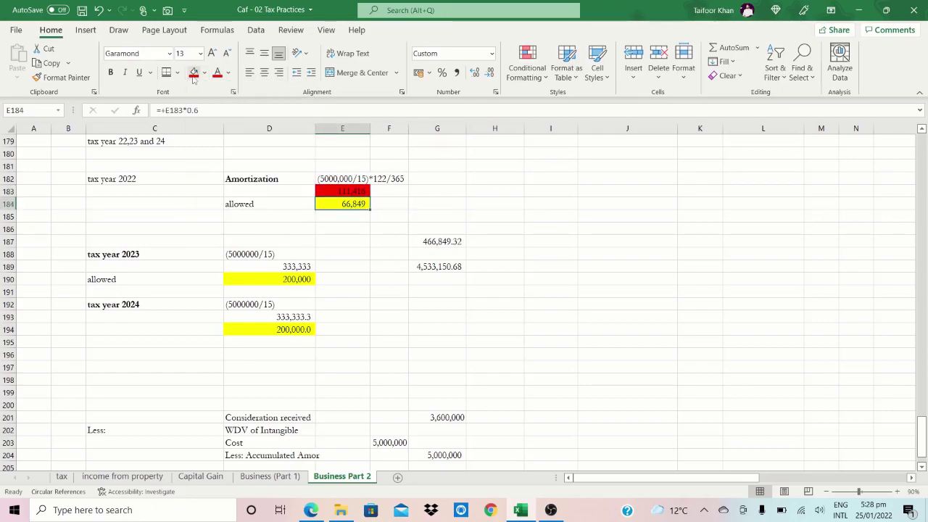
- Fill the full tax year 2023 amortization amount in D189 with standard red
{"action": "key", "text": "Down"}
{"action": "key", "text": "Down"}
{"action": "key", "text": "Down"}
{"action": "key", "text": "Down"}
{"action": "key", "text": "Down"}
{"action": "key", "text": "Down"}
{"action": "key", "text": "Left"}
{"action": "key", "text": "Down"}
{"action": "key", "text": "Up"}
{"action": "key", "text": "alt+h"}
{"action": "key", "text": "h"}
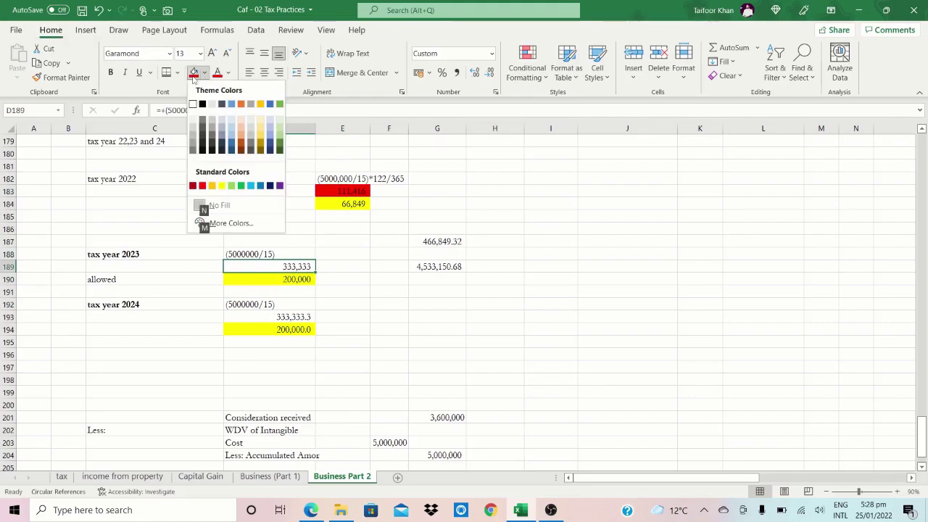
{"action": "key", "text": "Left"}
{"action": "key", "text": "Left"}
{"action": "key", "text": "Left"}
{"action": "key", "text": "Left"}
{"action": "key", "text": "Left"}
{"action": "key", "text": "Left"}
{"action": "key", "text": "Left"}
{"action": "key", "text": "Left"}
{"action": "key", "text": "Left"}
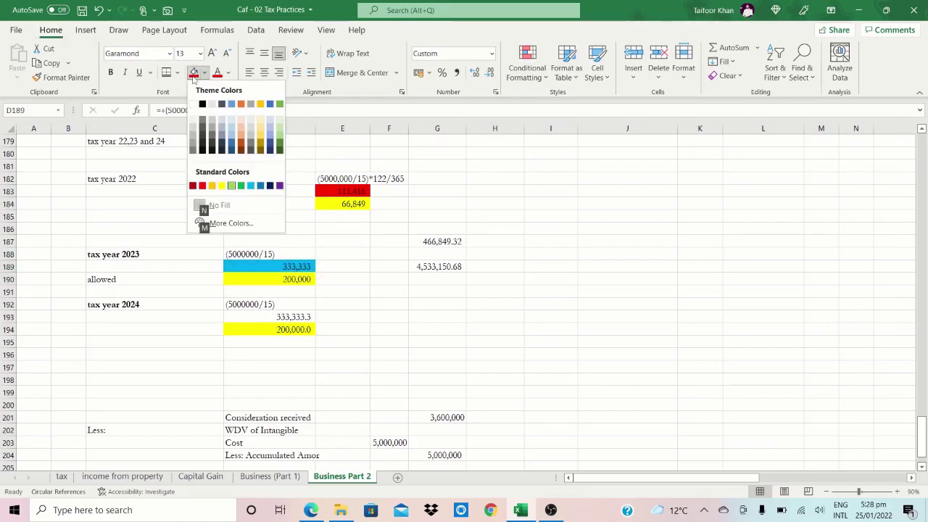
{"action": "key", "text": "Return"}
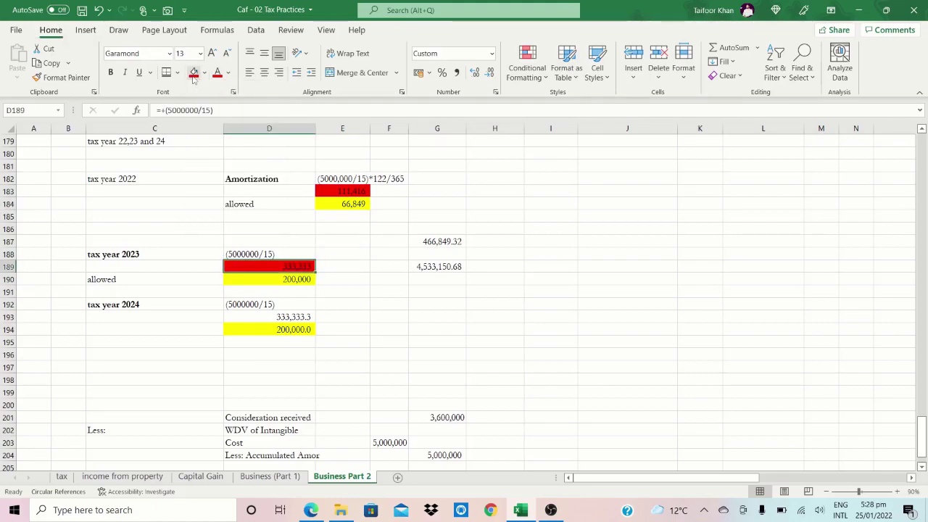
- Fill the full tax year 2024 amortization amount in D193 with the same standard red
{"action": "key", "text": "Down"}
{"action": "key", "text": "Down"}
{"action": "key", "text": "Down"}
{"action": "key", "text": "Down"}
{"action": "key", "text": "alt+h"}
{"action": "key", "text": "h"}
{"action": "key", "text": "Right"}
{"action": "key", "text": "Right"}
{"action": "key", "text": "Down"}
{"action": "key", "text": "Down"}
{"action": "key", "text": "Down"}
{"action": "key", "text": "Down"}
{"action": "key", "text": "Down"}
{"action": "key", "text": "Down"}
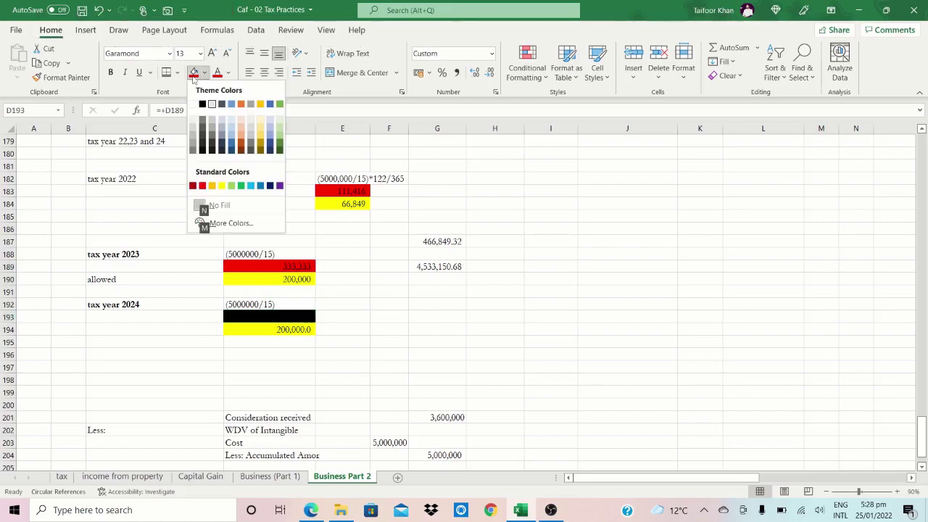
{"action": "key", "text": "Left"}
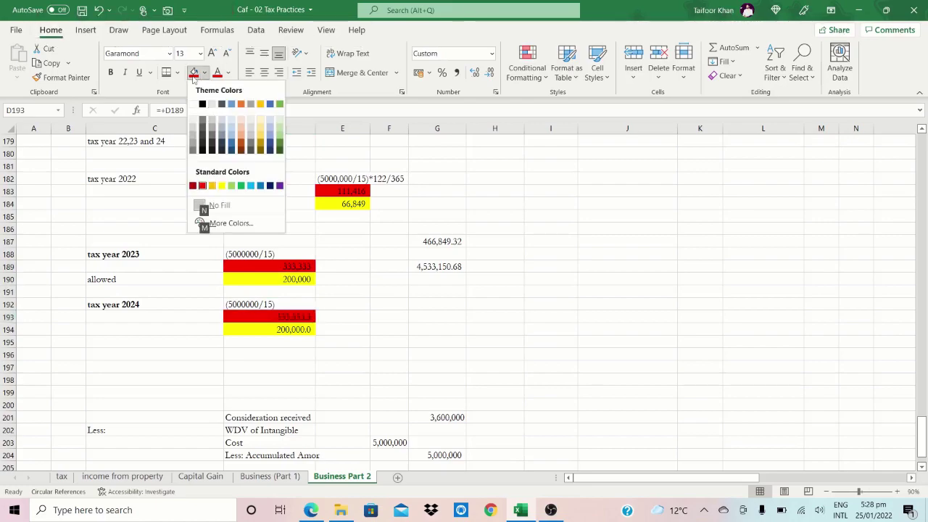
{"action": "key", "text": "Return"}
- Record the disposal below the 2024 working, with the date 30 june in C196 and the amount 4,000,000 in D196
{"action": "key", "text": "Down"}
{"action": "key", "text": "Down"}
{"action": "key", "text": "Left"}
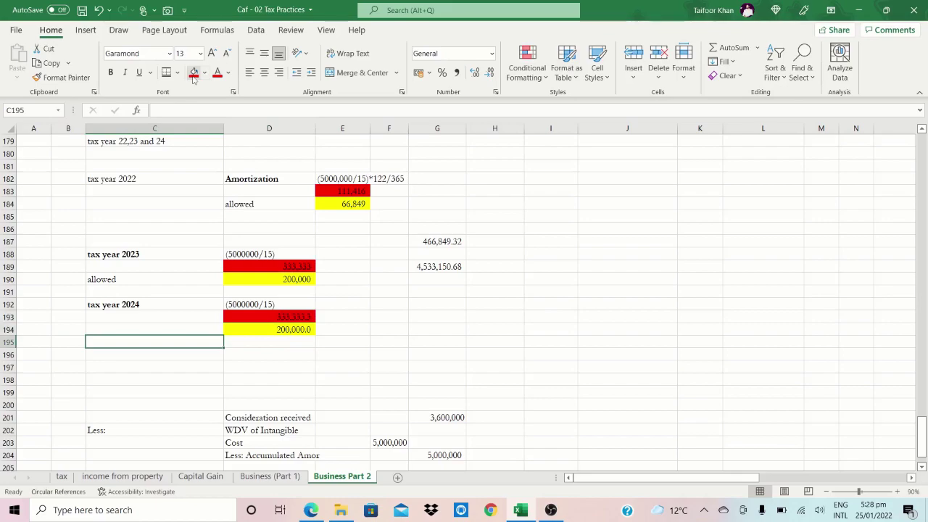
{"action": "key", "text": "Down"}
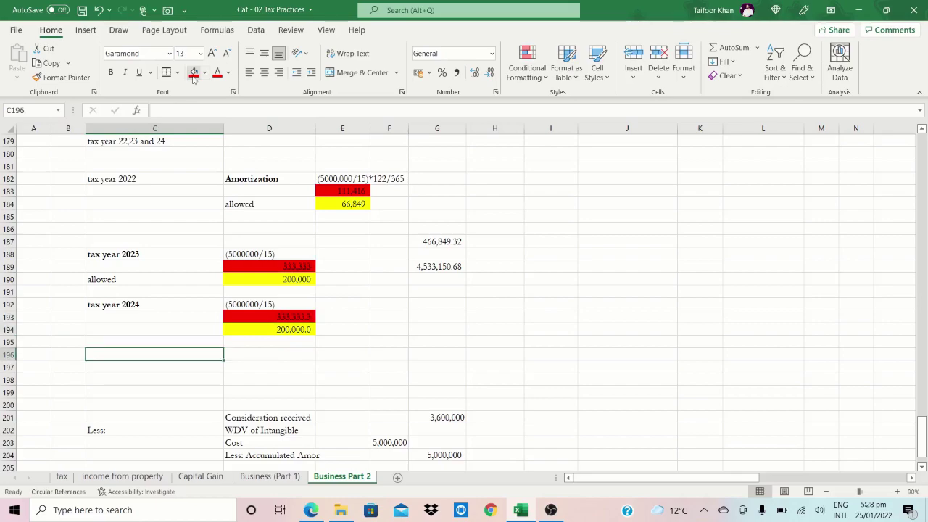
{"action": "type", "text": "30 june"}
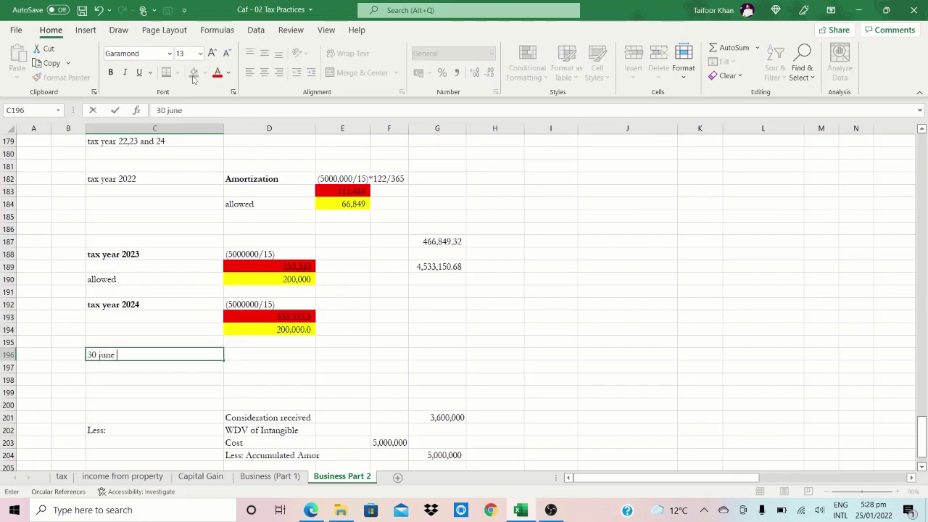
{"action": "key", "text": "Right"}
{"action": "type", "text": "4,00"}
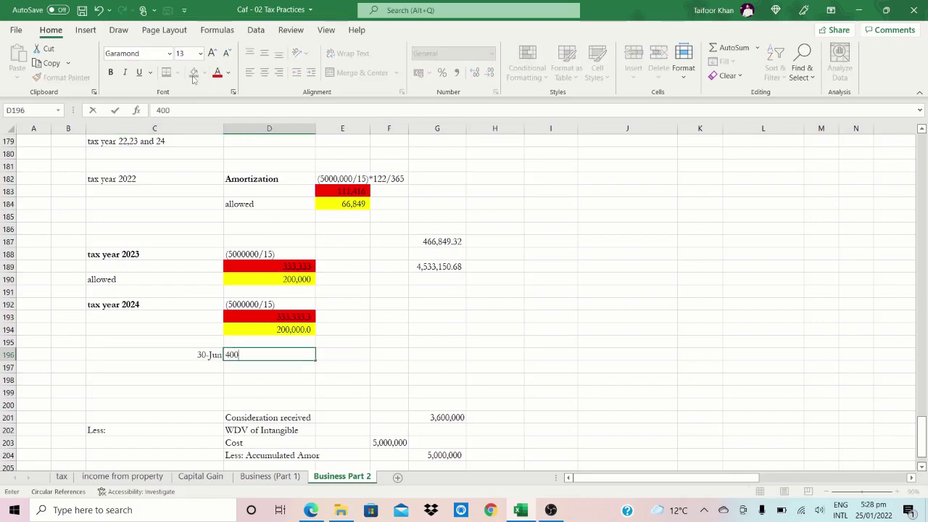
{"action": "type", "text": "0,000"}
{"action": "key", "text": "Return"}
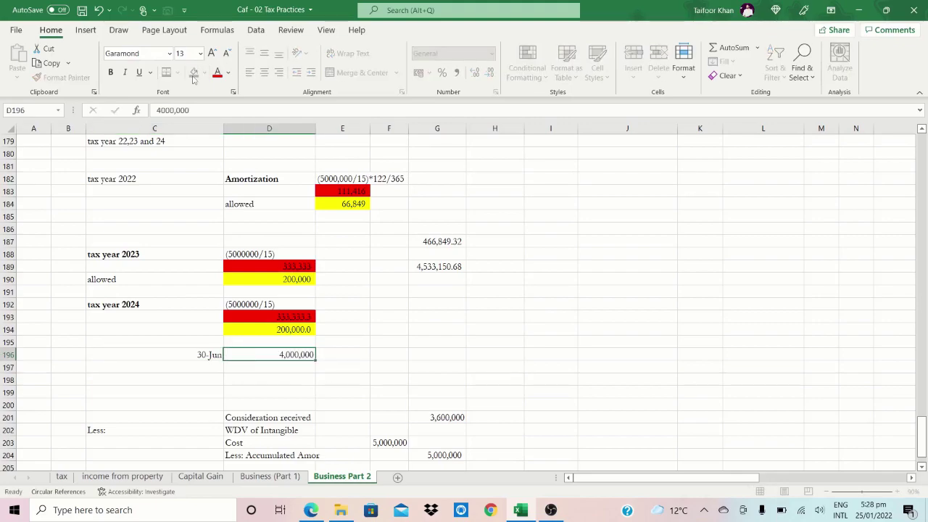
- Set the consideration received in G201 to 4,000,000
{"action": "key", "text": "Down"}
{"action": "key", "text": "Right"}
{"action": "key", "text": "Right"}
{"action": "key", "text": "Down"}
{"action": "key", "text": "Right"}
{"action": "key", "text": "Down"}
{"action": "key", "text": "Down"}
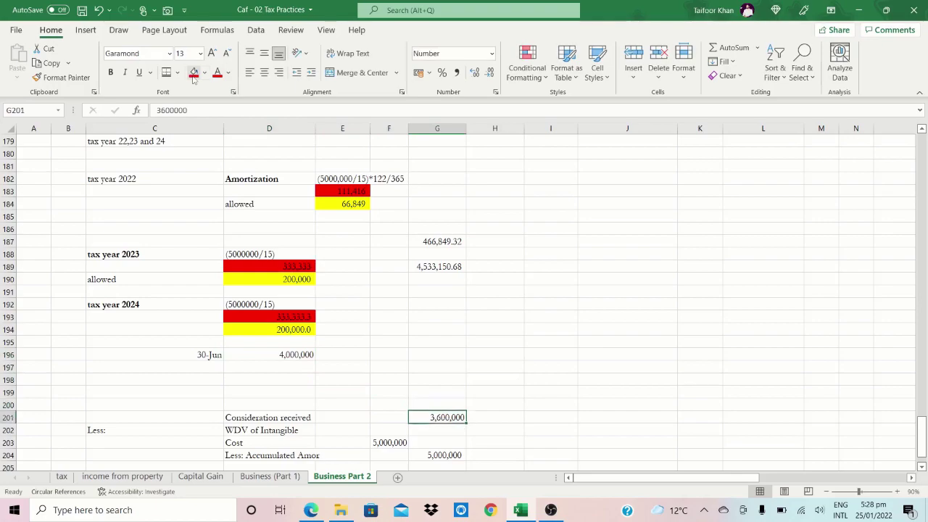
{"action": "key", "text": "F2"}
{"action": "key", "text": "BackSpace"}
{"action": "key", "text": "BackSpace"}
{"action": "key", "text": "BackSpace"}
{"action": "key", "text": "BackSpace"}
{"action": "key", "text": "BackSpace"}
{"action": "key", "text": "BackSpace"}
{"action": "key", "text": "BackSpace"}
{"action": "type", "text": "4000000"}
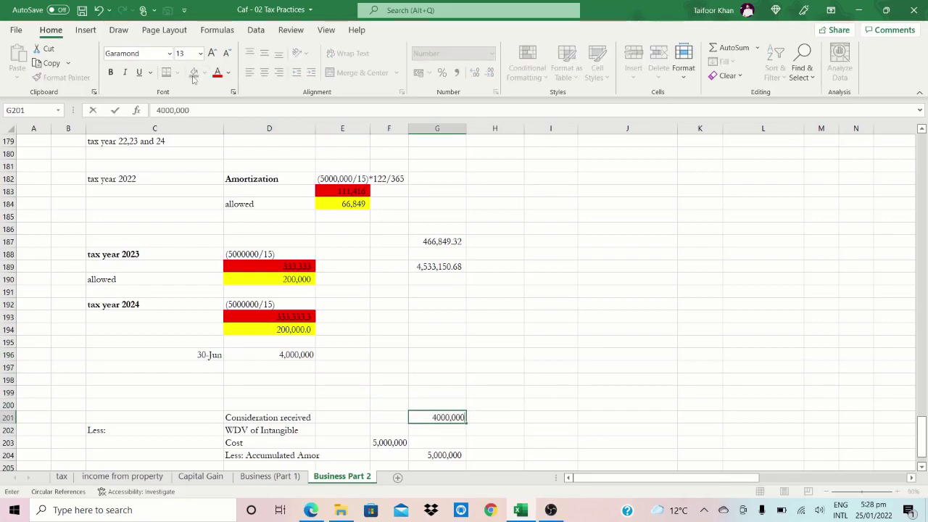
{"action": "key", "text": "Return"}
{"action": "key", "text": "Down"}
{"action": "key", "text": "Down"}
{"action": "key", "text": "Left"}
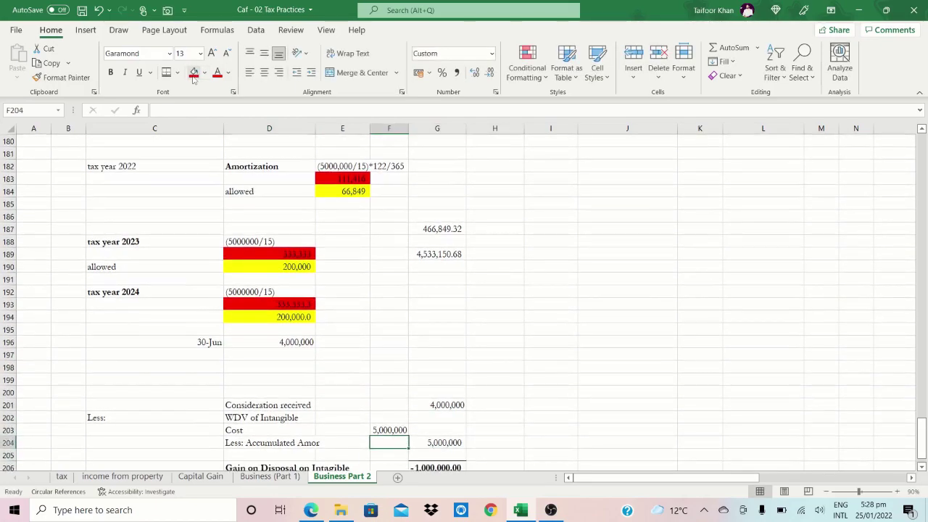
{"action": "type", "text": "-"}
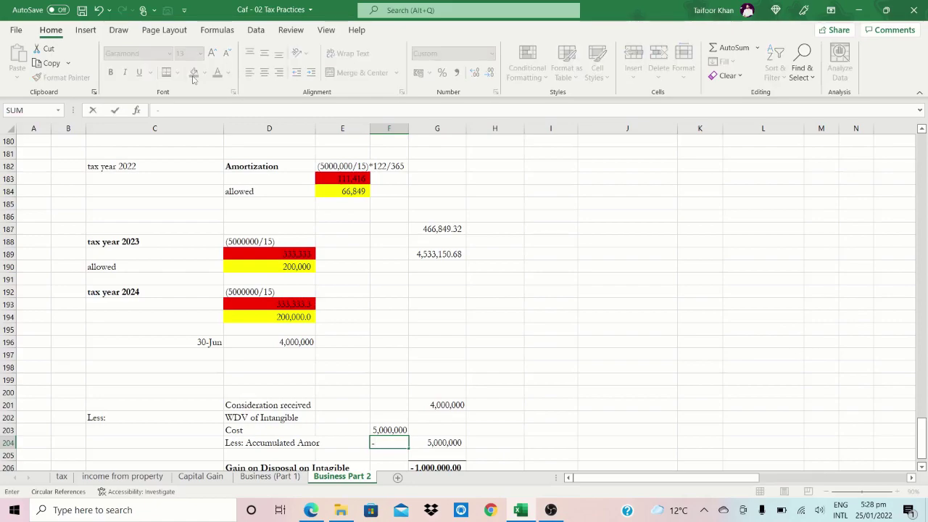
{"action": "type", "text": "111416-333"}
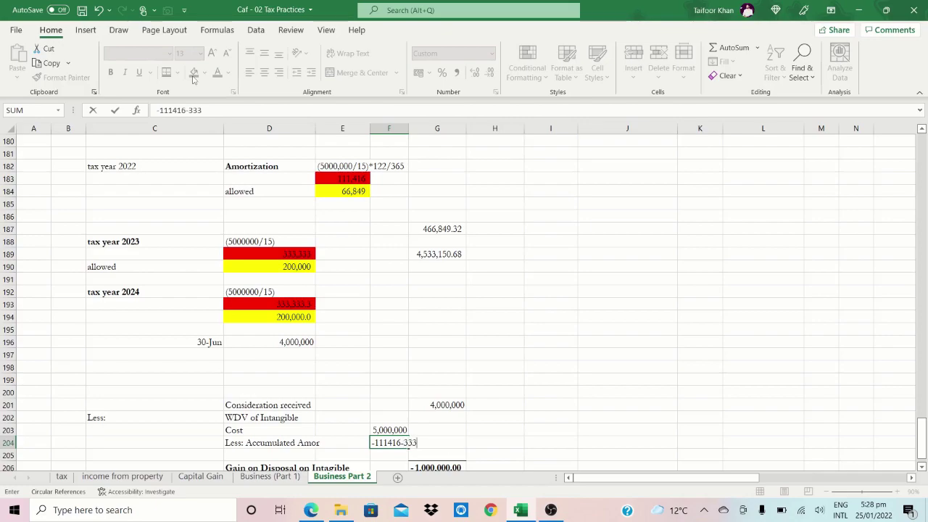
{"action": "type", "text": "333-333333"}
{"action": "key", "text": "Return"}
{"action": "key", "text": "Up"}
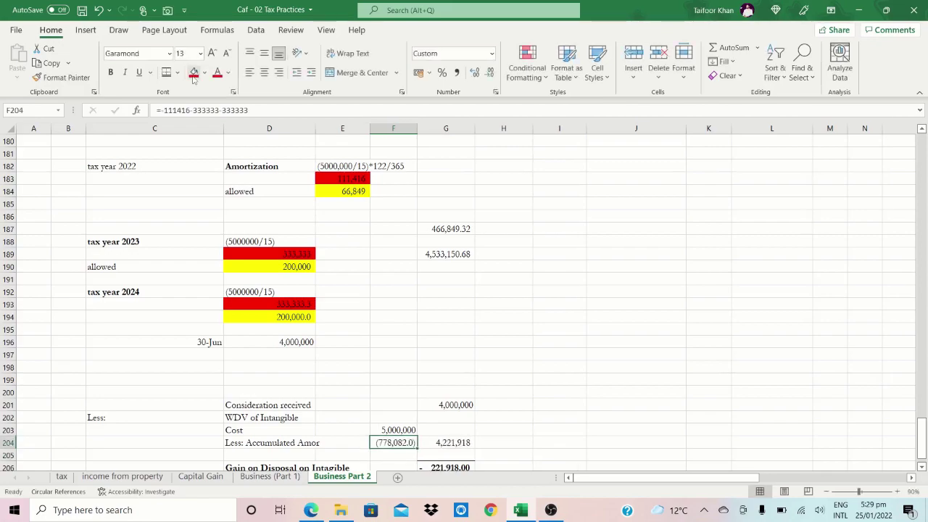
- Try an extra decimal place on the accumulated amortization in F204 and remove it again
{"action": "key", "text": "Down"}
{"action": "key", "text": "Down"}
{"action": "key", "text": "Down"}
{"action": "key", "text": "Down"}
{"action": "key", "text": "Up"}
{"action": "key", "text": "Up"}
{"action": "key", "text": "Up"}
{"action": "key", "text": "Up"}
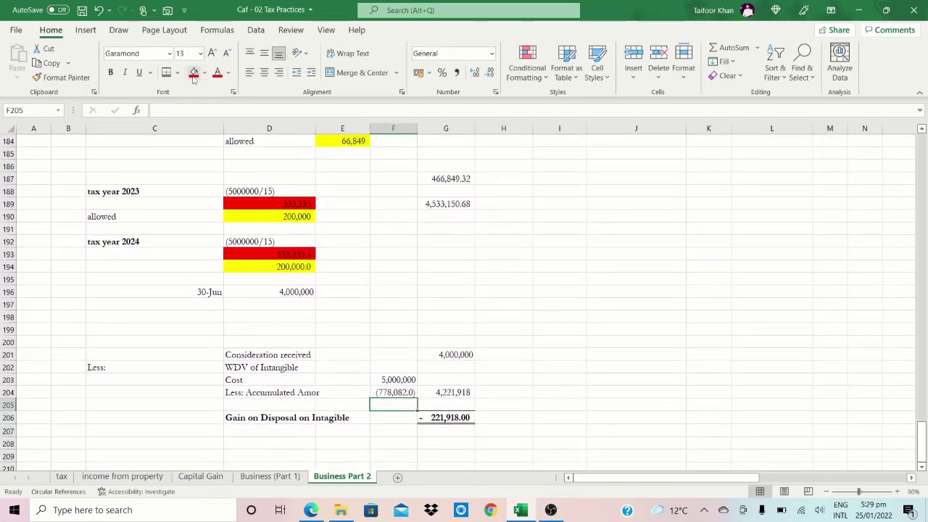
{"action": "key", "text": "alt+h"}
{"action": "key", "text": "0"}
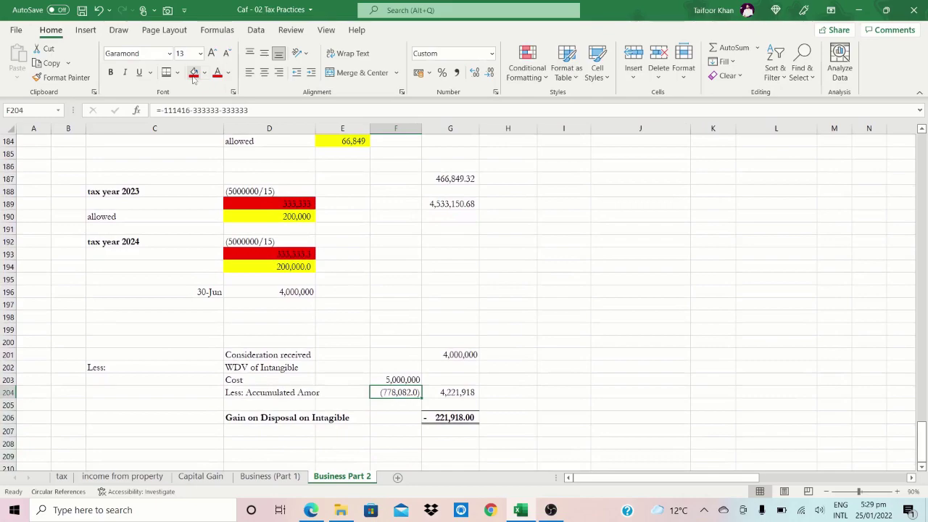
{"action": "key", "text": "alt+h"}
{"action": "key", "text": "9"}
- Change the result label in D206 from a gain to "Loss on Disposal on Intagible"
{"action": "key", "text": "Right"}
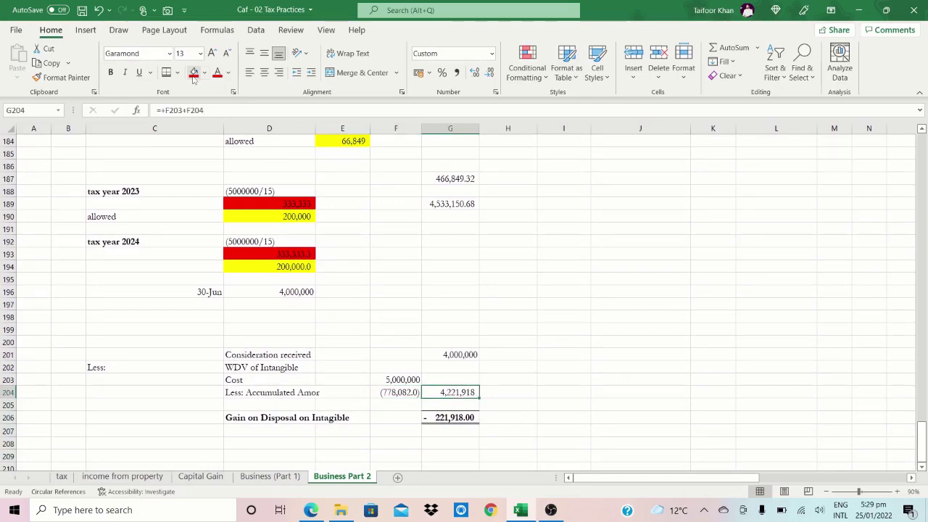
{"action": "key", "text": "Down"}
{"action": "key", "text": "Down"}
{"action": "key", "text": "Down"}
{"action": "key", "text": "Up"}
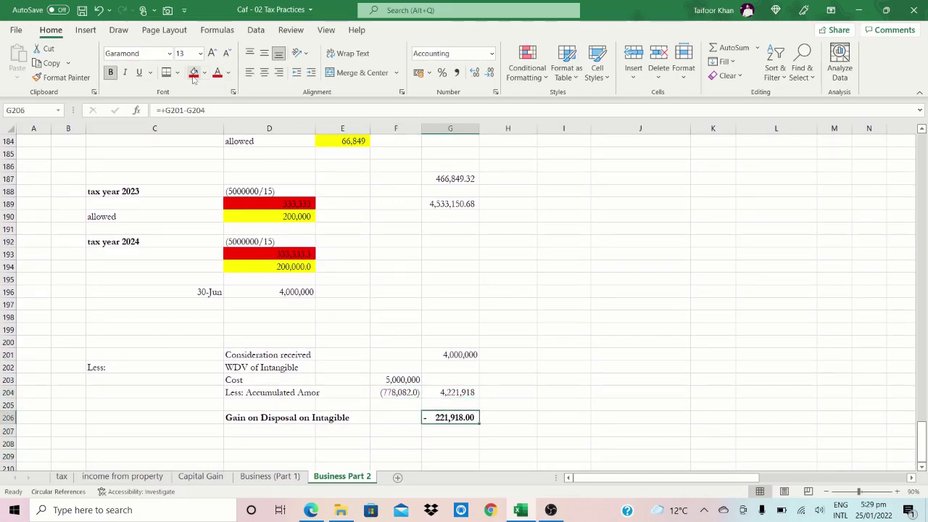
{"action": "key", "text": "Left"}
{"action": "key", "text": "Left"}
{"action": "key", "text": "Left"}
{"action": "key", "text": "Left"}
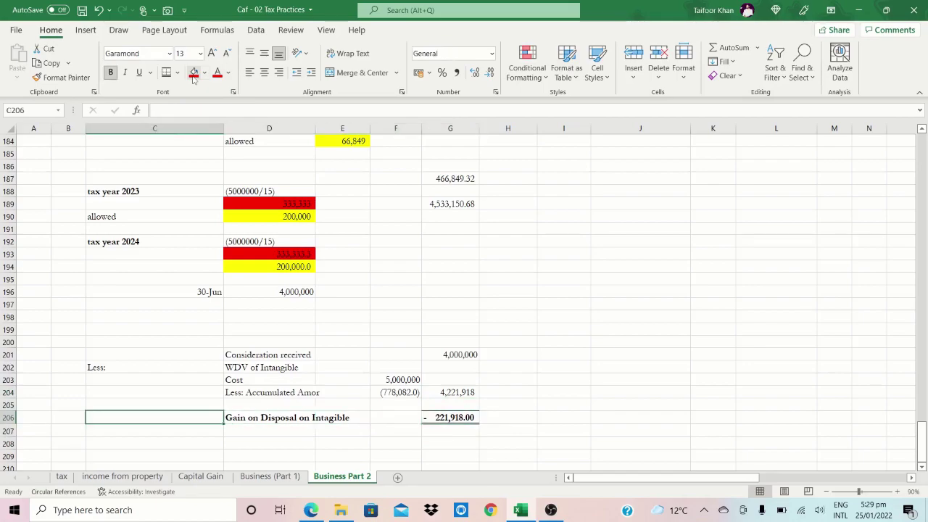
{"action": "key", "text": "Right"}
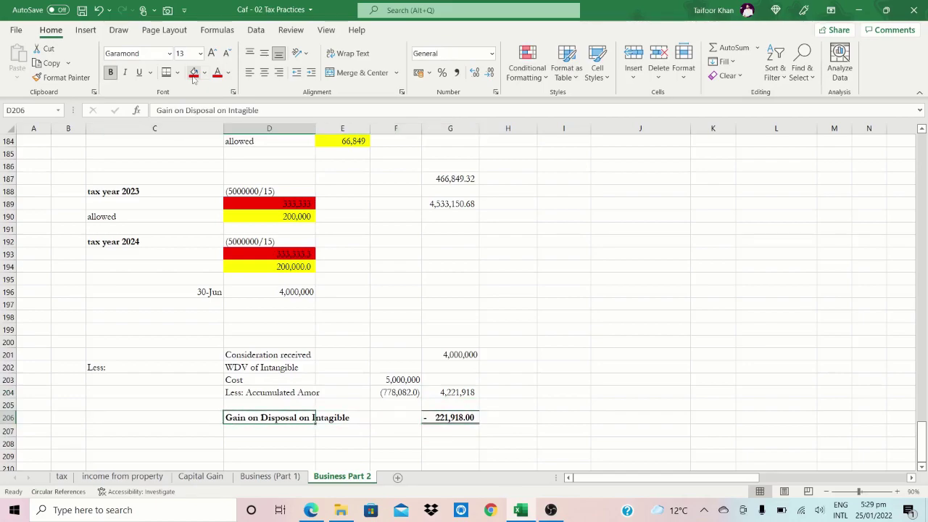
{"action": "key", "text": "F2"}
{"action": "key", "text": "Left"}
{"action": "key", "text": "Left"}
{"action": "key", "text": "Left"}
{"action": "key", "text": "Left"}
{"action": "key", "text": "Left"}
{"action": "key", "text": "ctrl+Left"}
{"action": "key", "text": "ctrl+Left"}
{"action": "key", "text": "ctrl+Left"}
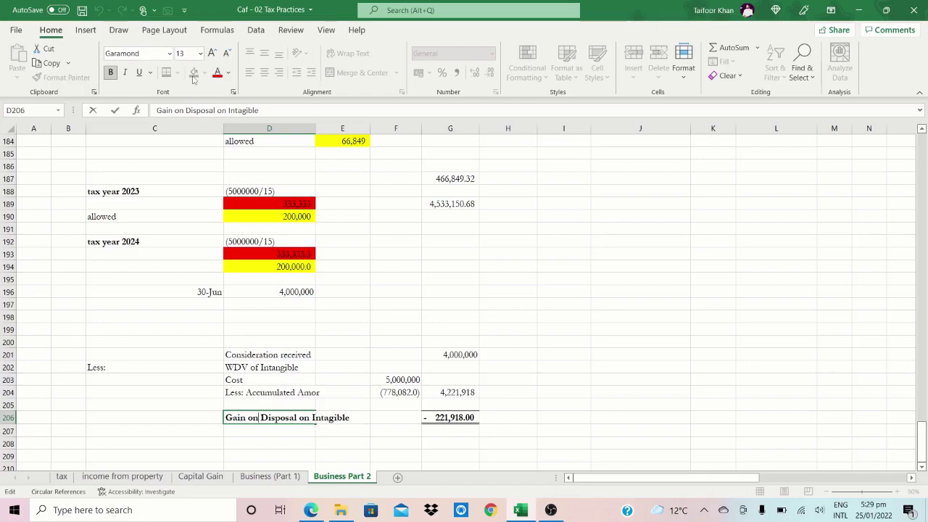
{"action": "key", "text": "BackSpace"}
{"action": "key", "text": "BackSpace"}
{"action": "key", "text": "BackSpace"}
{"action": "key", "text": "BackSpace"}
{"action": "key", "text": "BackSpace"}
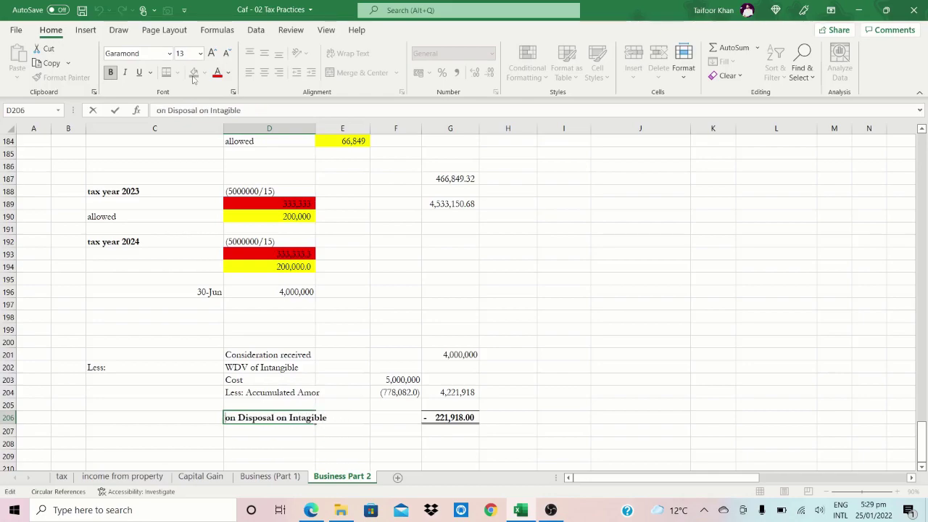
{"action": "type", "text": "Loss"}
{"action": "key", "text": "Return"}
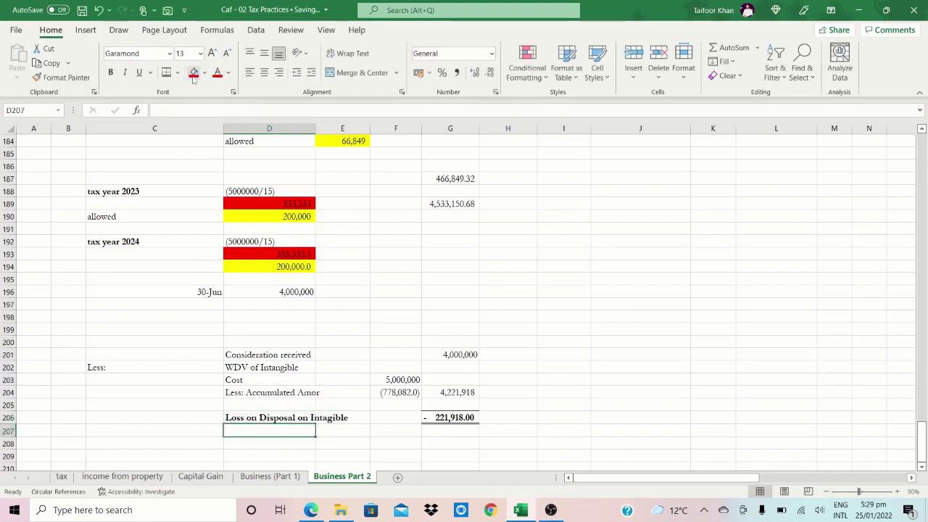
- Switch to the CAF-2-ST.pdf textbook in Edge and examine the rule limiting total amortization deductions to the intangible's cost
{"action": "left_click", "coordinate": [311, 509]}
{"action": "scroll", "coordinate": [349, 277], "scroll_direction": "down", "scroll_amount": 3}
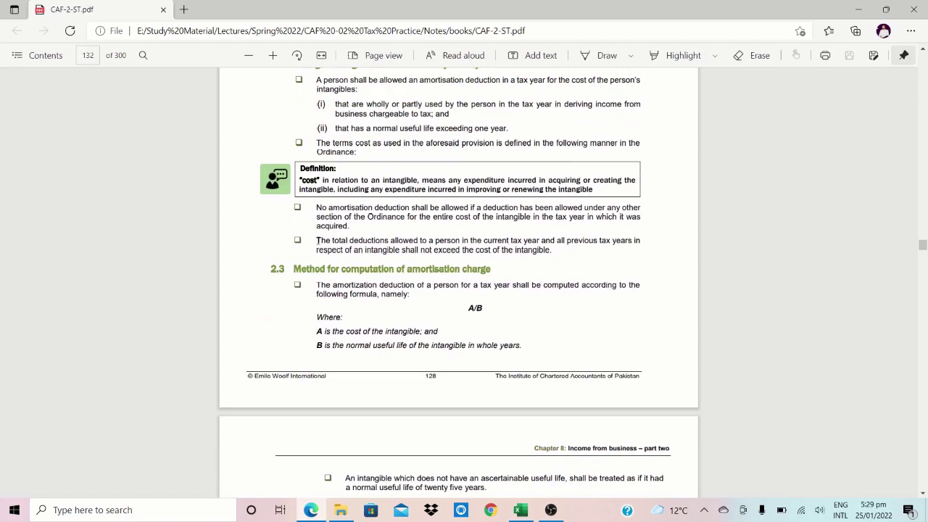
{"action": "left_click_drag", "start_coordinate": [317, 240], "coordinate": [553, 250]}
{"action": "left_click", "coordinate": [325, 195]}
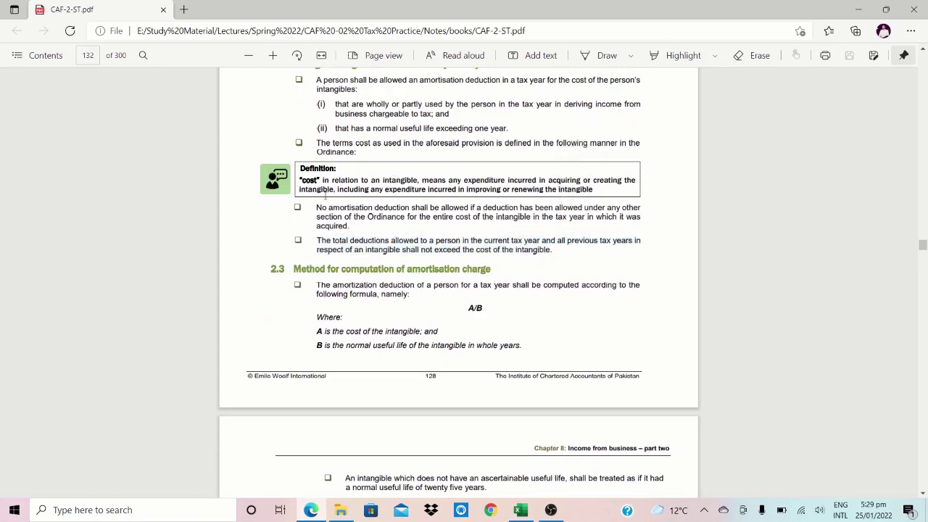
- Review the textbook's definition of cost and the amortisation deduction rules for eligible intangibles in section 2.2
{"action": "left_click_drag", "start_coordinate": [315, 192], "coordinate": [456, 270]}
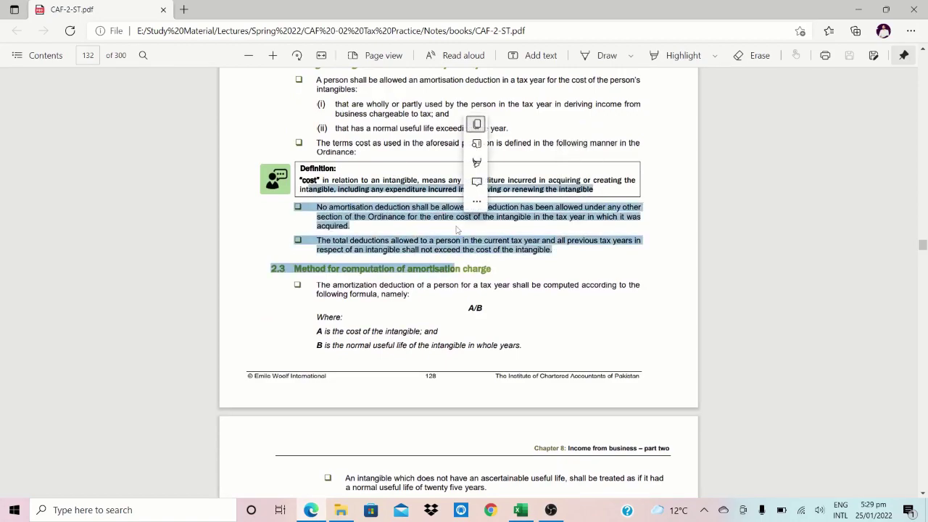
{"action": "left_click", "coordinate": [371, 200]}
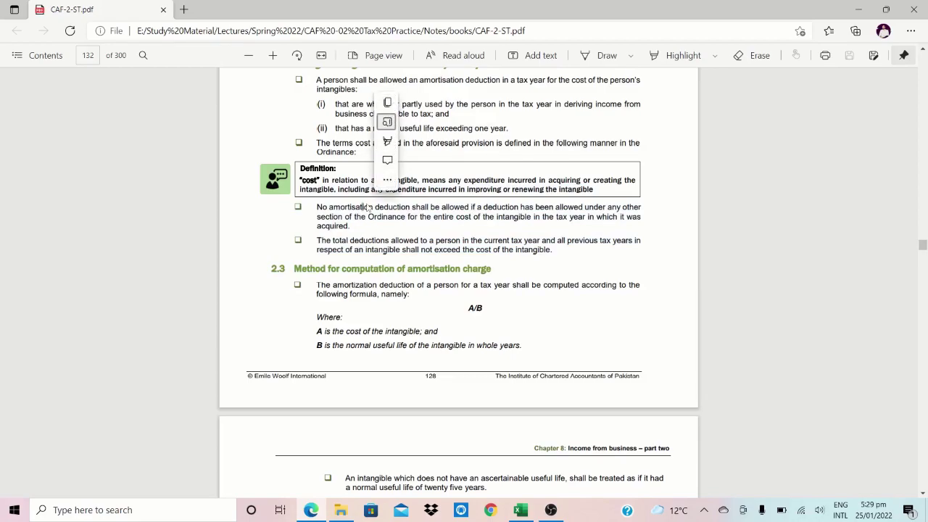
{"action": "left_click", "coordinate": [366, 214]}
{"action": "scroll", "coordinate": [370, 215], "scroll_direction": "up", "scroll_amount": 3}
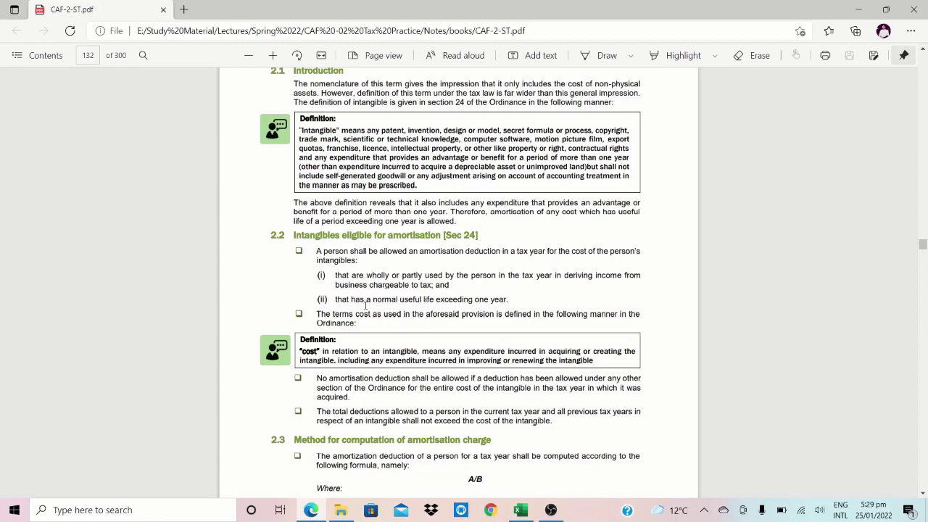
- Select the section 2.2 bullet limiting total amortisation deductions to the intangible's cost, and clear the selection after reading
{"action": "left_click_drag", "start_coordinate": [321, 407], "coordinate": [538, 429]}
{"action": "left_click", "coordinate": [490, 420]}
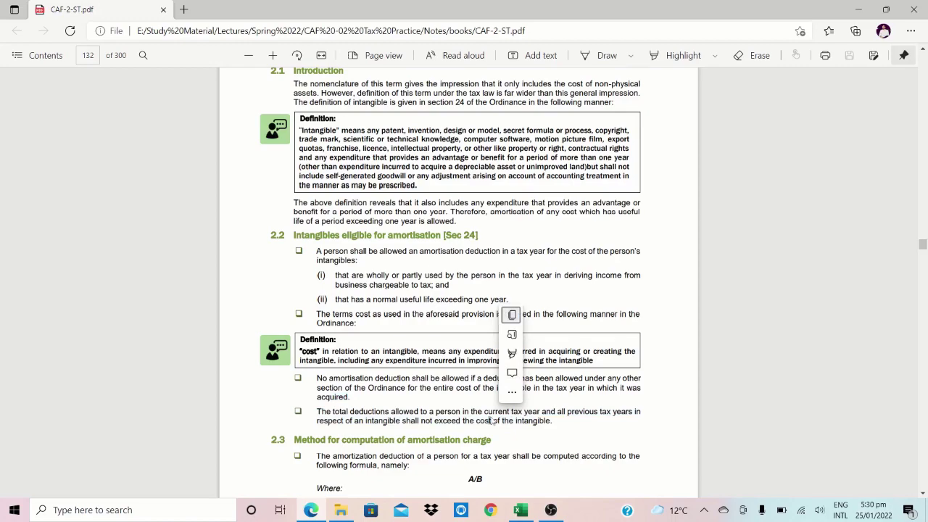
{"action": "key", "text": "Tab"}
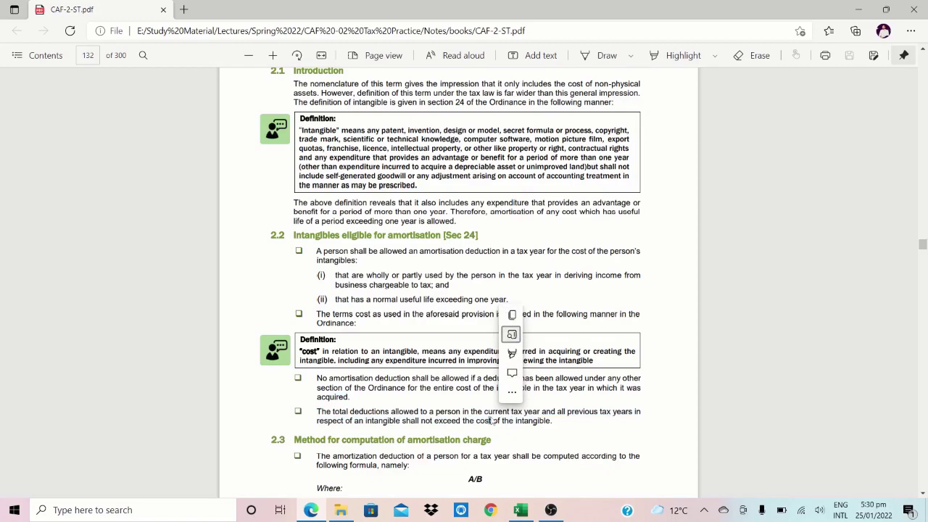
{"action": "key", "text": "Tab"}
{"action": "key", "text": "Escape"}
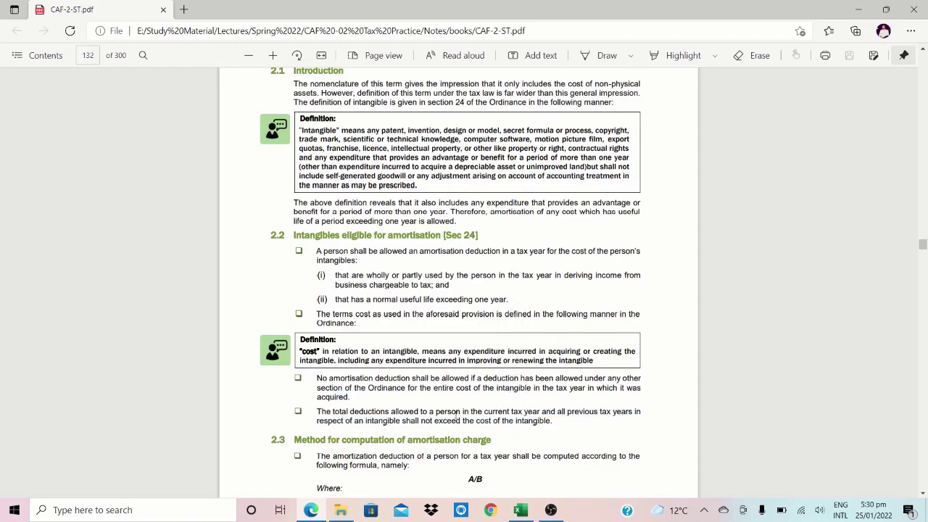
- Go to section 2.3 and mark the A/B amortisation formula with its definitions of A and B for reading
{"action": "scroll", "coordinate": [457, 416], "scroll_direction": "down", "scroll_amount": 5}
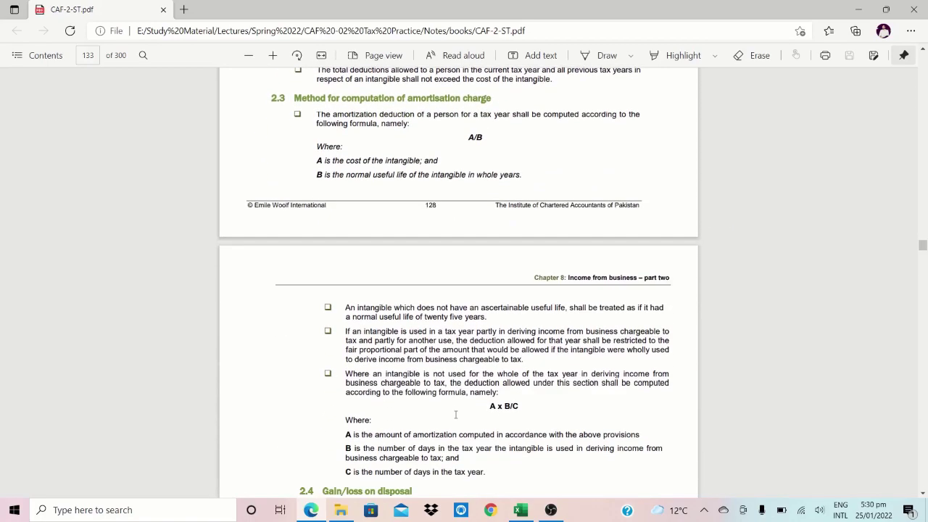
{"action": "left_click_drag", "start_coordinate": [317, 114], "coordinate": [489, 158]}
{"action": "left_click_drag", "start_coordinate": [333, 161], "coordinate": [522, 174]}
{"action": "left_click", "coordinate": [412, 314]}
- Mark the rule on intangibles without an ascertainable useful life on the next page, and clear the selection
{"action": "scroll", "coordinate": [406, 319], "scroll_direction": "down", "scroll_amount": 5}
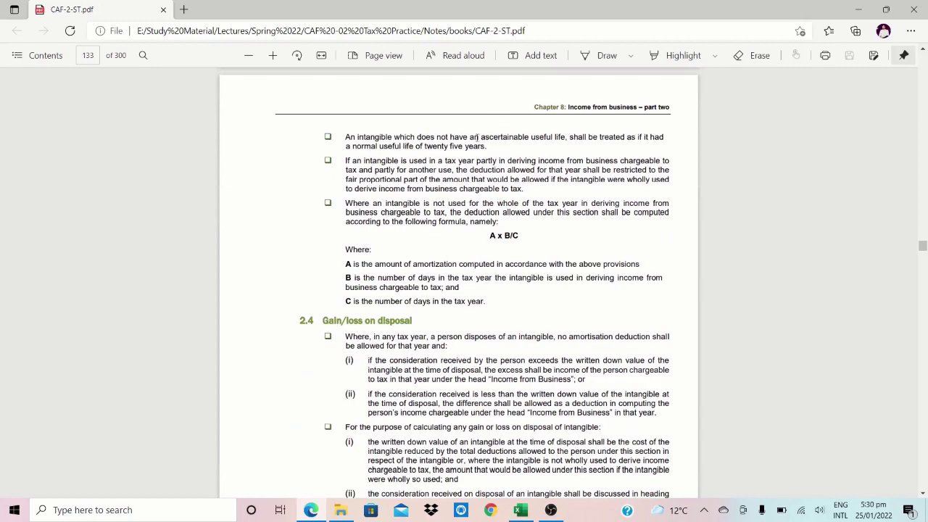
{"action": "left_click_drag", "start_coordinate": [437, 137], "coordinate": [478, 149]}
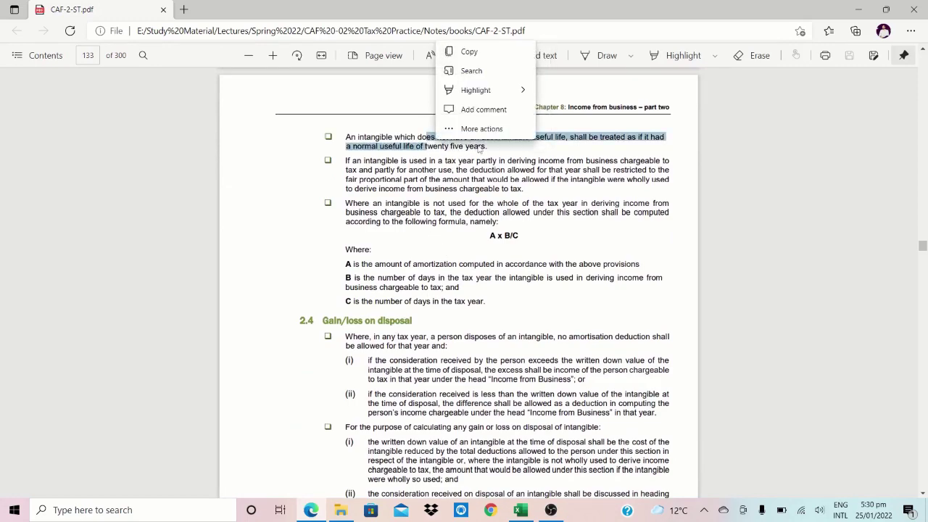
{"action": "left_click", "coordinate": [479, 147]}
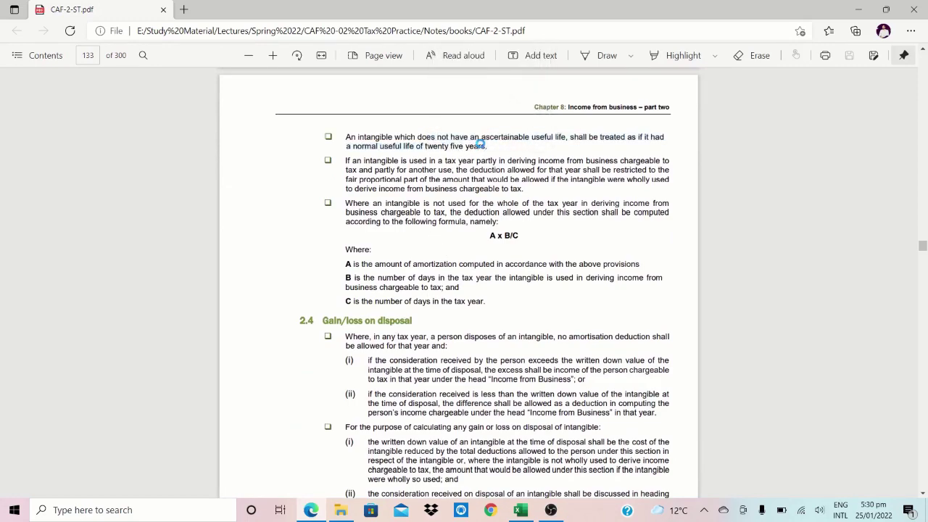
- Mark the bullet about intangibles used only partly in deriving business income, and clear the selection after reading
{"action": "left_click_drag", "start_coordinate": [477, 147], "coordinate": [522, 196]}
{"action": "double_click", "coordinate": [406, 137]}
{"action": "double_click", "coordinate": [357, 161]}
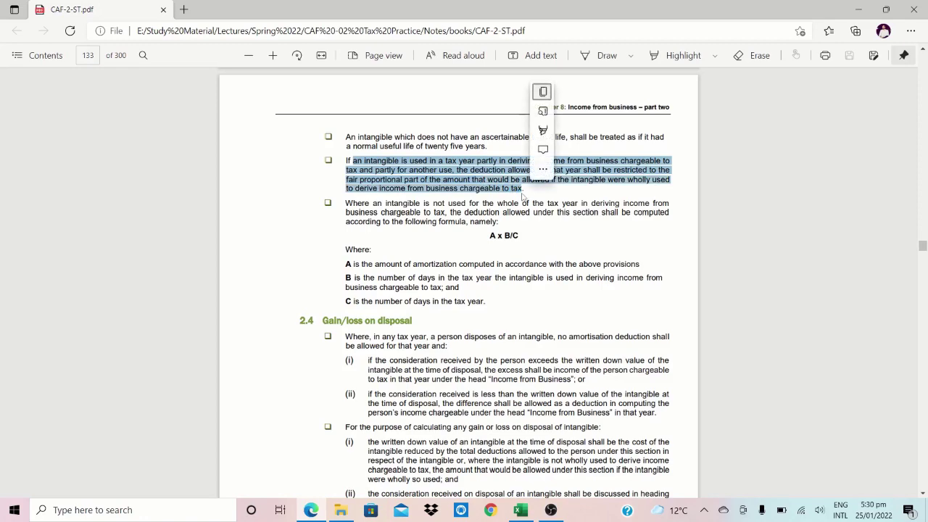
{"action": "left_click", "coordinate": [471, 182]}
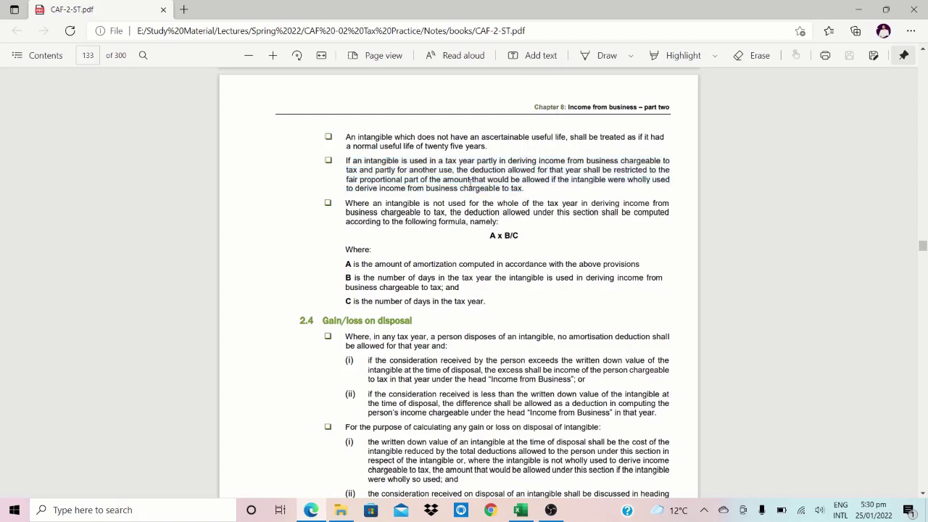
{"action": "left_click_drag", "start_coordinate": [345, 161], "coordinate": [528, 190]}
{"action": "left_click", "coordinate": [440, 223]}
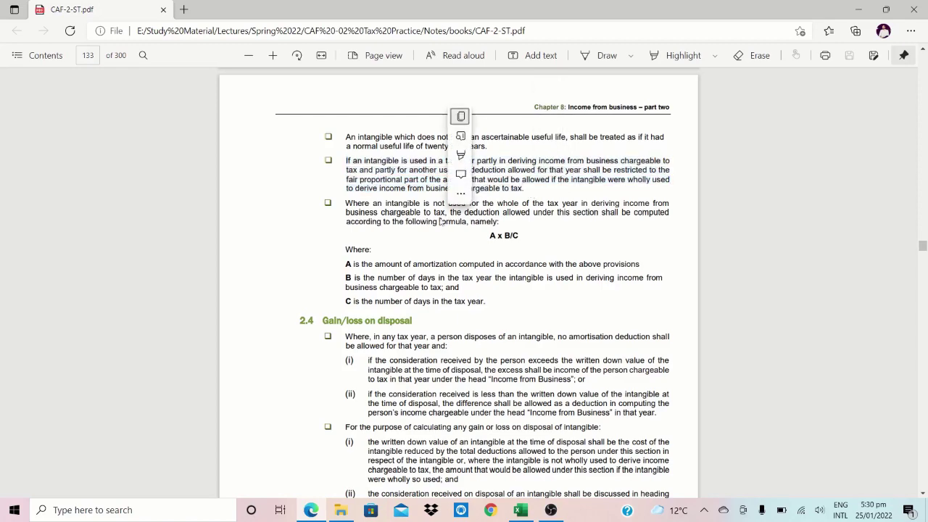
- Select the bullet on intangibles not used for the whole tax year, including the A x B/C formula and its definitions
{"action": "triple_click", "coordinate": [351, 208]}
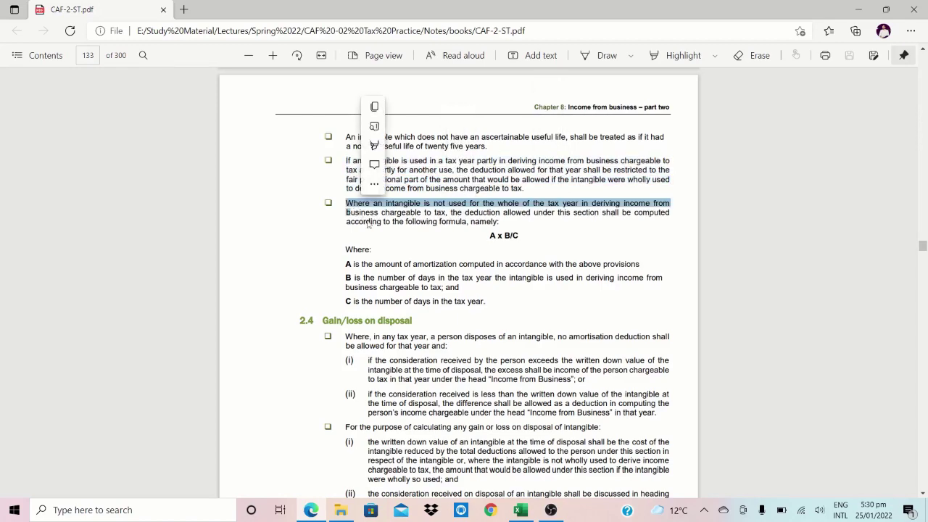
{"action": "left_click", "coordinate": [368, 223]}
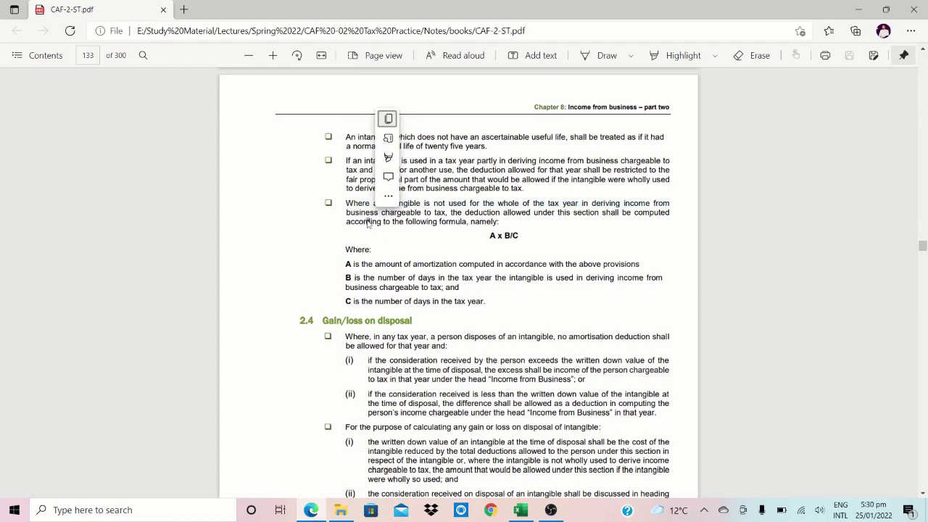
{"action": "left_click", "coordinate": [355, 212]}
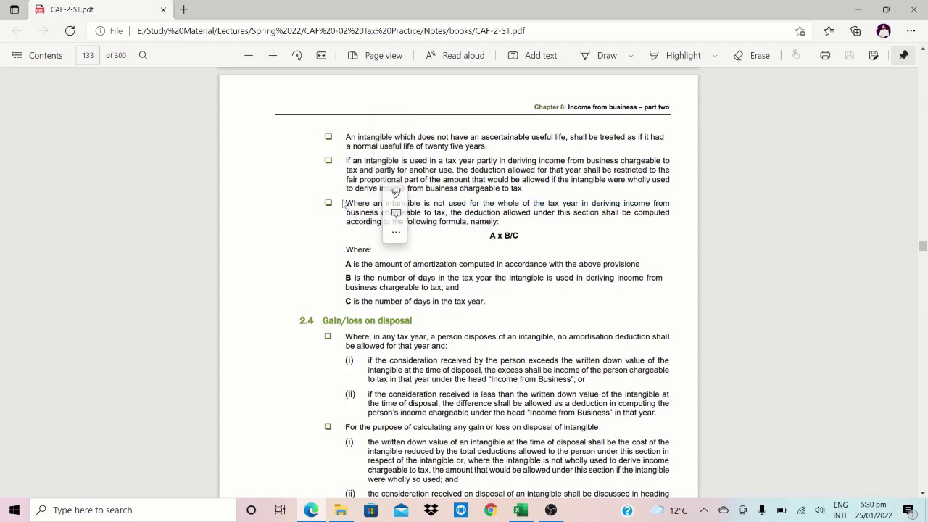
{"action": "left_click_drag", "start_coordinate": [343, 204], "coordinate": [488, 314]}
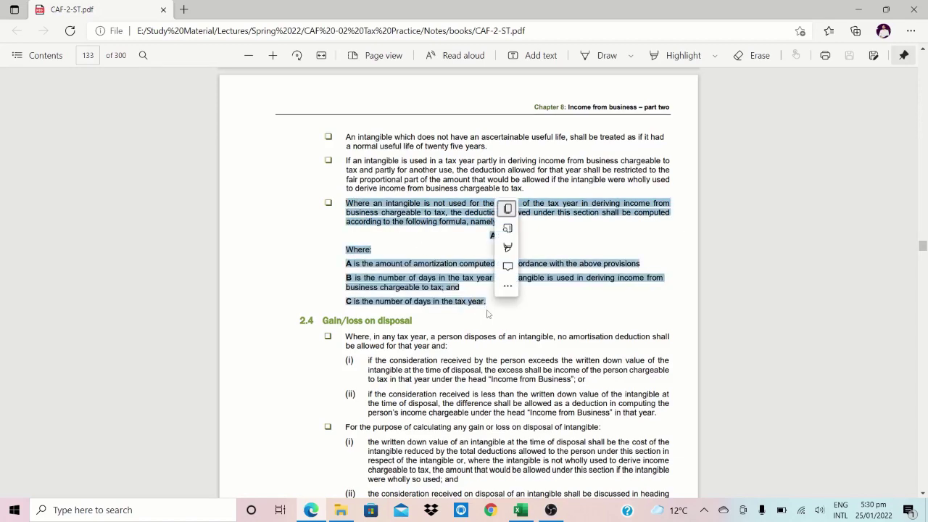
- Select the rules in section 2.4, Gain/loss on disposal, and clear the selection after reading
{"action": "scroll", "coordinate": [458, 352], "scroll_direction": "down", "scroll_amount": 3}
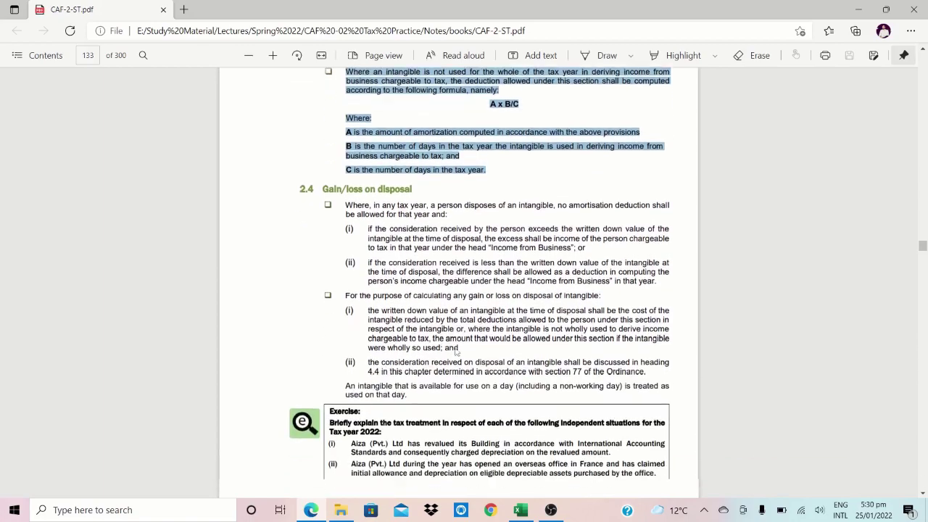
{"action": "left_click_drag", "start_coordinate": [326, 148], "coordinate": [644, 355]}
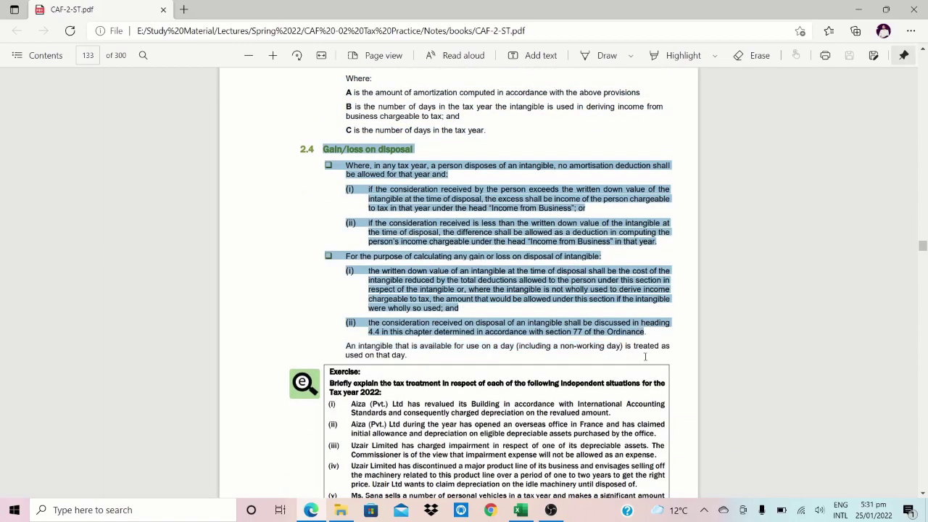
{"action": "left_click", "coordinate": [471, 227]}
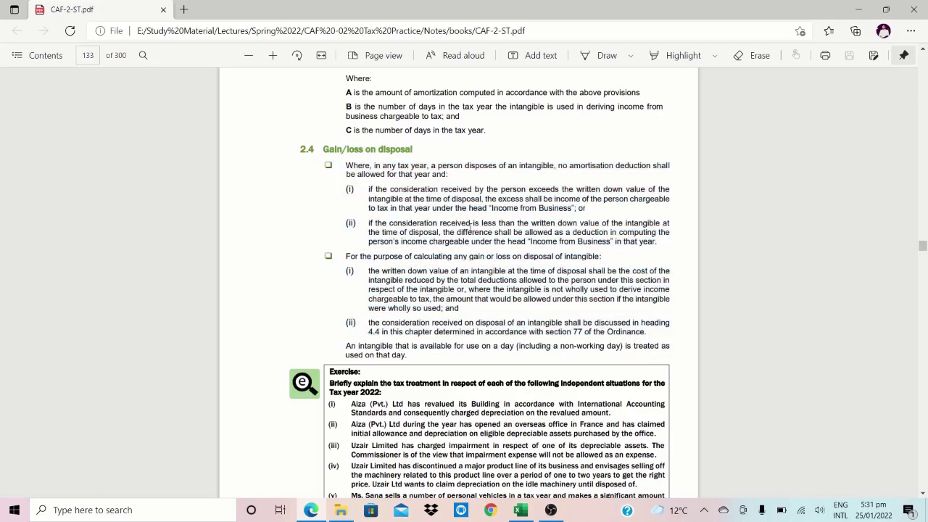
- Go to section 3, Pre-commencement Expenditure, and mark its heading, the 20% straight-line deduction rule and the total deductions limit for reading
{"action": "scroll", "coordinate": [472, 227], "scroll_direction": "down", "scroll_amount": 15}
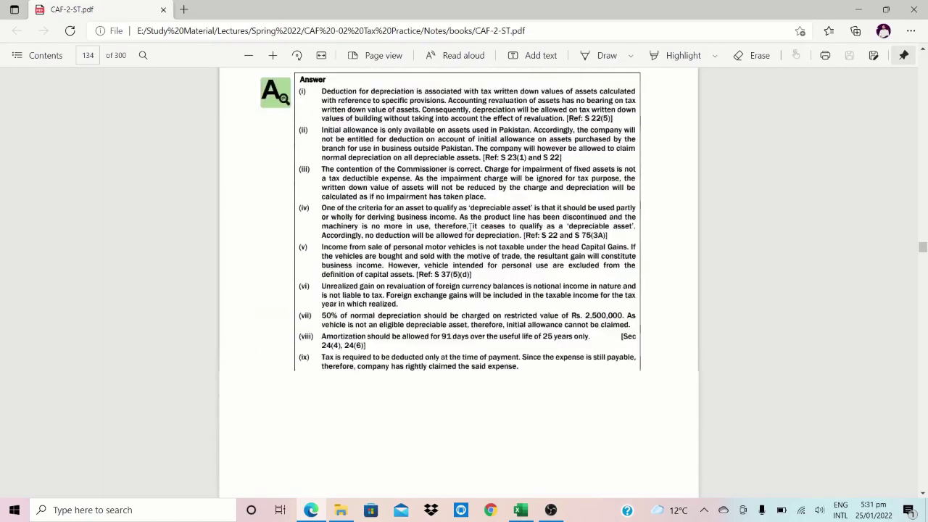
{"action": "scroll", "coordinate": [471, 226], "scroll_direction": "up", "scroll_amount": 3}
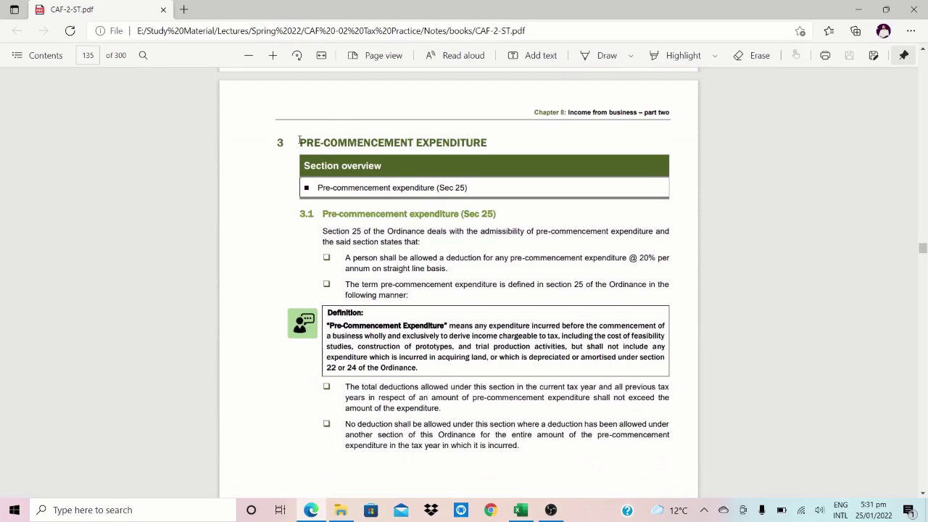
{"action": "left_click_drag", "start_coordinate": [300, 139], "coordinate": [467, 142]}
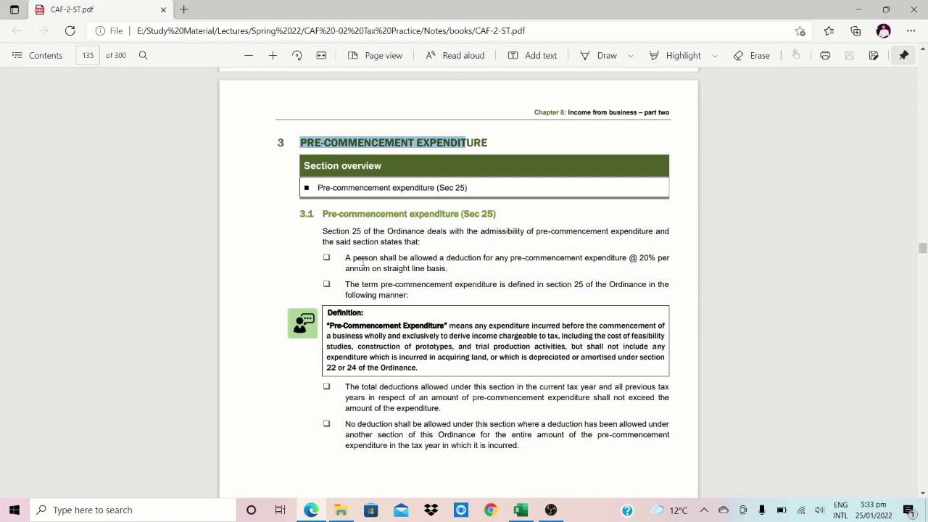
{"action": "left_click_drag", "start_coordinate": [342, 258], "coordinate": [445, 278]}
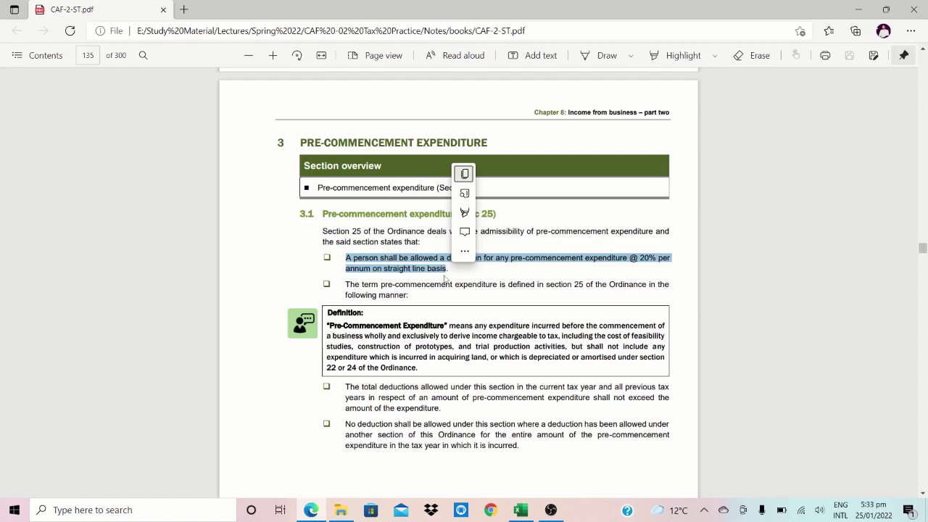
{"action": "left_click", "coordinate": [407, 386]}
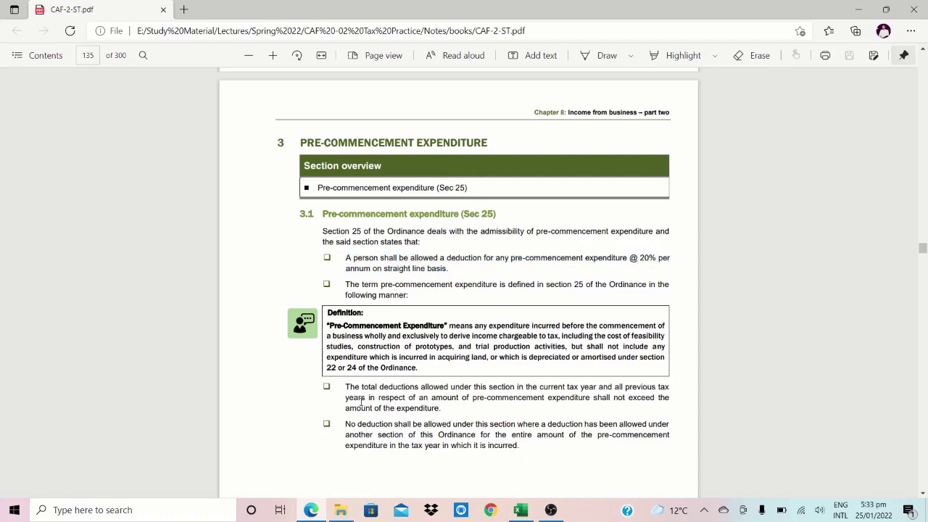
{"action": "left_click_drag", "start_coordinate": [346, 386], "coordinate": [438, 418]}
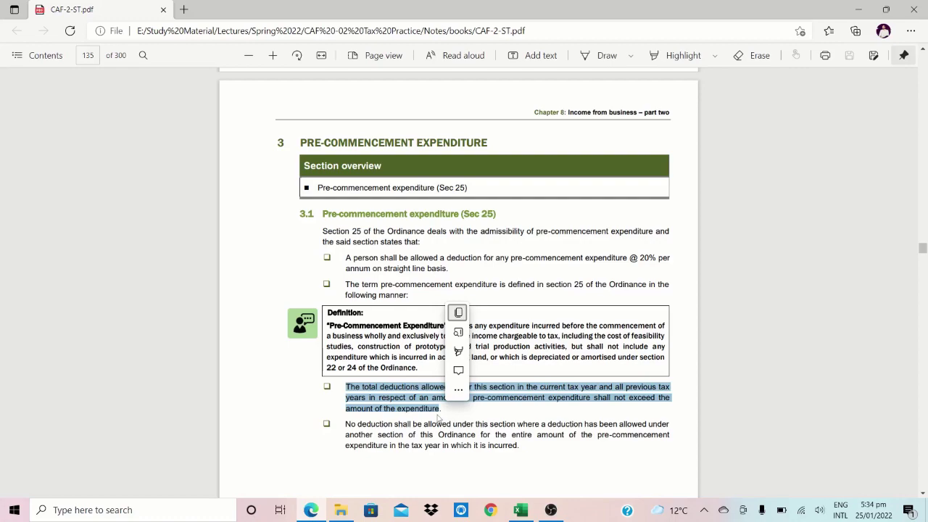
{"action": "left_click", "coordinate": [376, 408]}
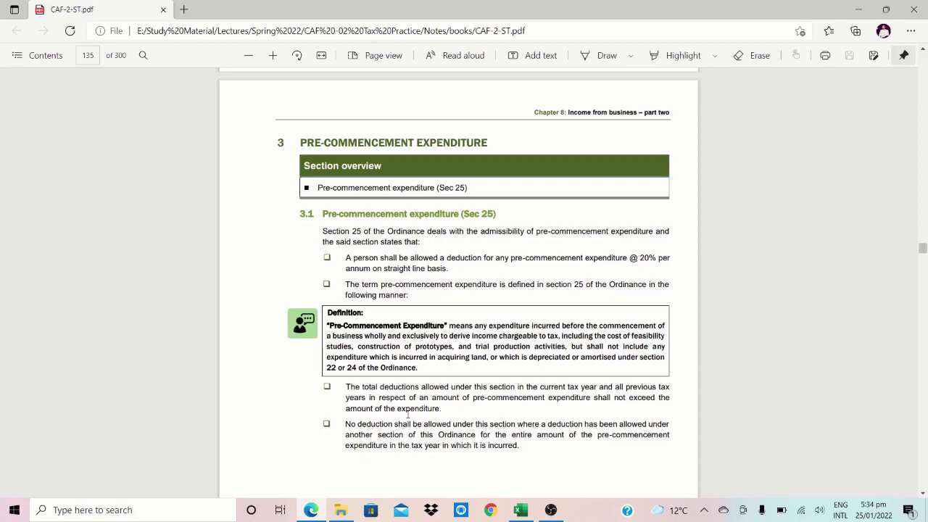
- Go to section 4, Assets, and mark all of 4.1, Disposal of assets (Sec 75), for reading
{"action": "scroll", "coordinate": [408, 415], "scroll_direction": "down", "scroll_amount": 3}
{"action": "scroll", "coordinate": [408, 415], "scroll_direction": "down", "scroll_amount": 1}
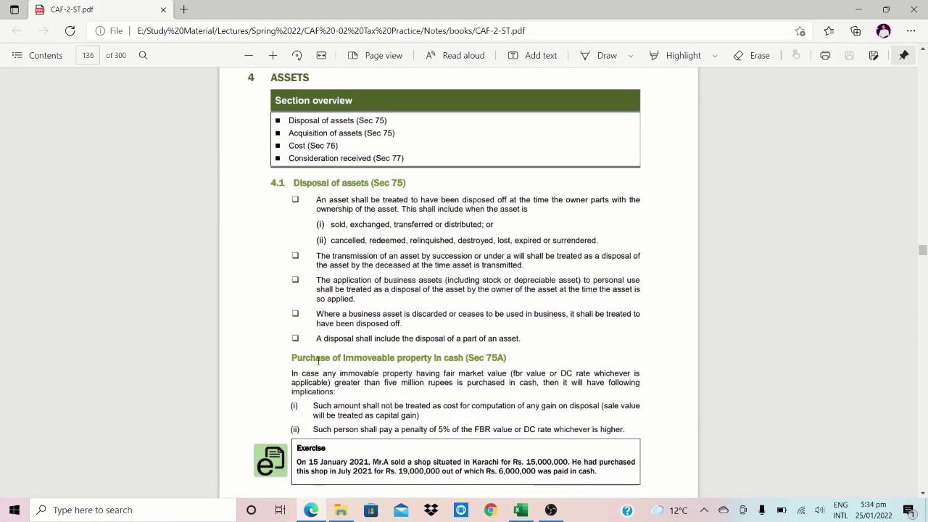
{"action": "left_click_drag", "start_coordinate": [294, 182], "coordinate": [529, 342]}
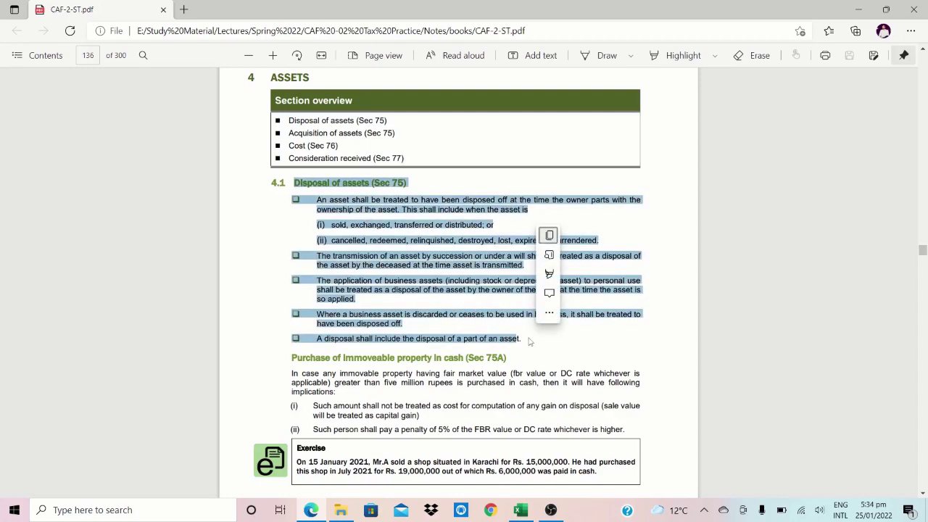
{"action": "left_click", "coordinate": [347, 360]}
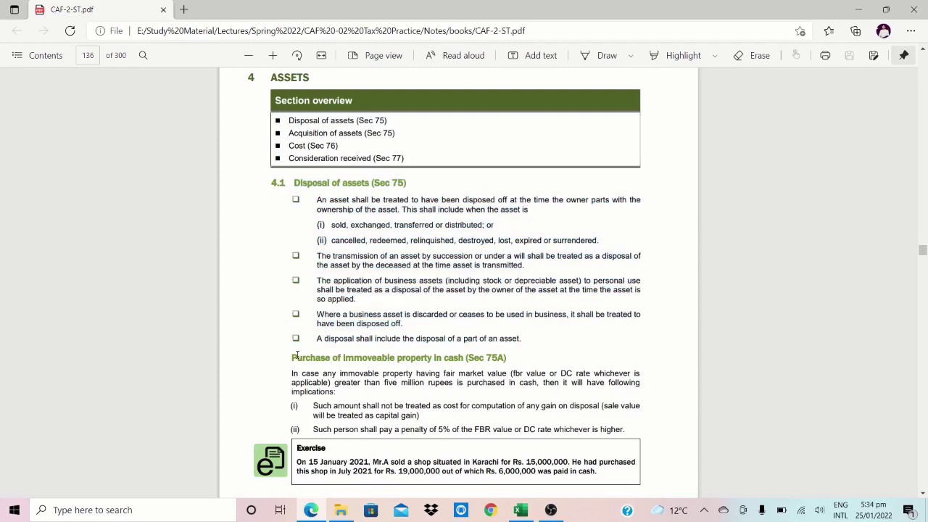
- Mark the passage on purchasing immoveable property in cash (Sec 75A) and its note on sale value treated as capital gain
{"action": "left_click_drag", "start_coordinate": [293, 356], "coordinate": [625, 430]}
{"action": "left_click", "coordinate": [505, 406]}
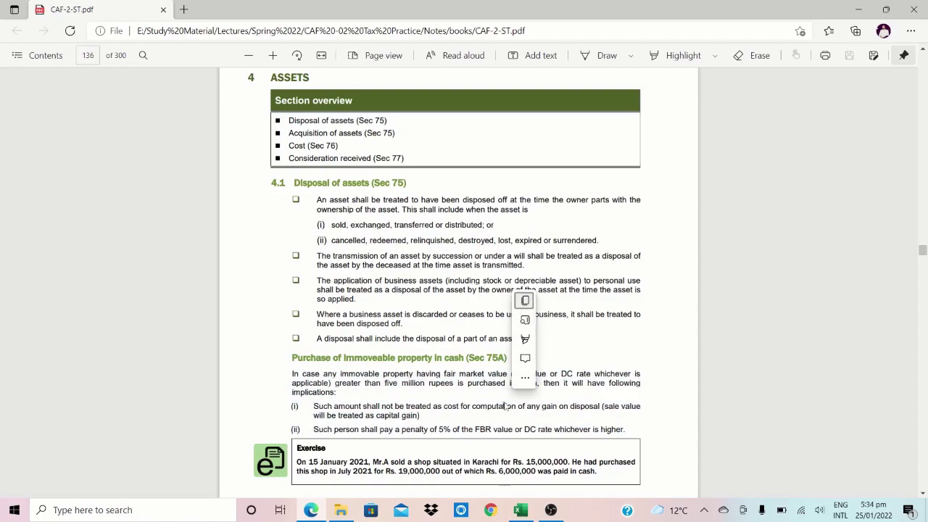
{"action": "left_click_drag", "start_coordinate": [443, 406], "coordinate": [450, 406]}
{"action": "scroll", "coordinate": [445, 406], "scroll_direction": "down", "scroll_amount": 1}
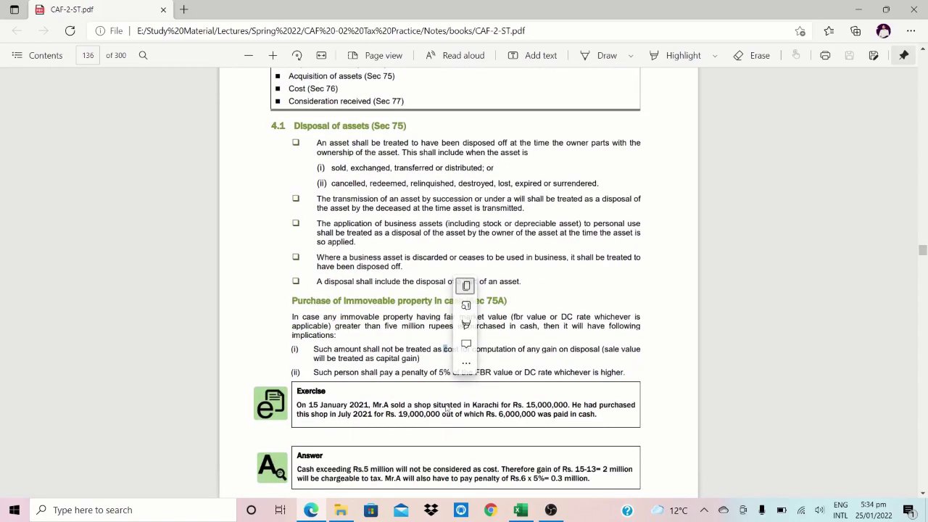
{"action": "left_click_drag", "start_coordinate": [420, 358], "coordinate": [313, 358]}
{"action": "right_click", "coordinate": [411, 355]}
{"action": "left_click", "coordinate": [372, 374]}
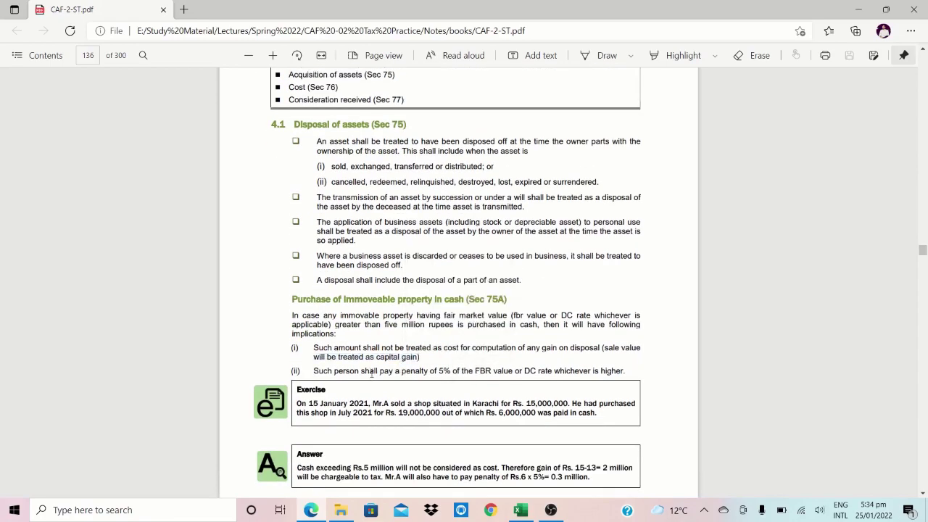
- Go to section 4.2, Acquisition of assets (Sec 75), and mark it together with the section 4.3 cost rules on the following page
{"action": "scroll", "coordinate": [371, 373], "scroll_direction": "down", "scroll_amount": 12}
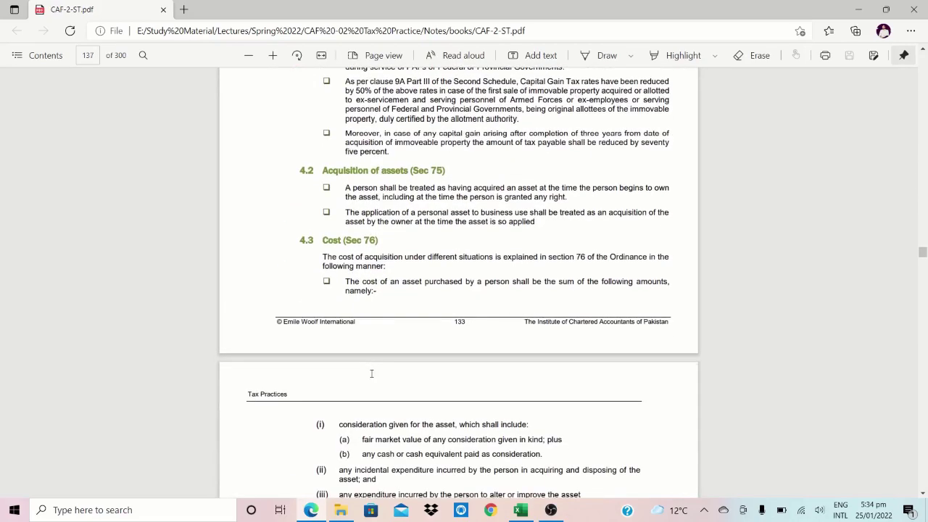
{"action": "scroll", "coordinate": [371, 373], "scroll_direction": "up", "scroll_amount": 1}
{"action": "scroll", "coordinate": [371, 373], "scroll_direction": "down", "scroll_amount": 1}
{"action": "scroll", "coordinate": [371, 373], "scroll_direction": "up", "scroll_amount": 1}
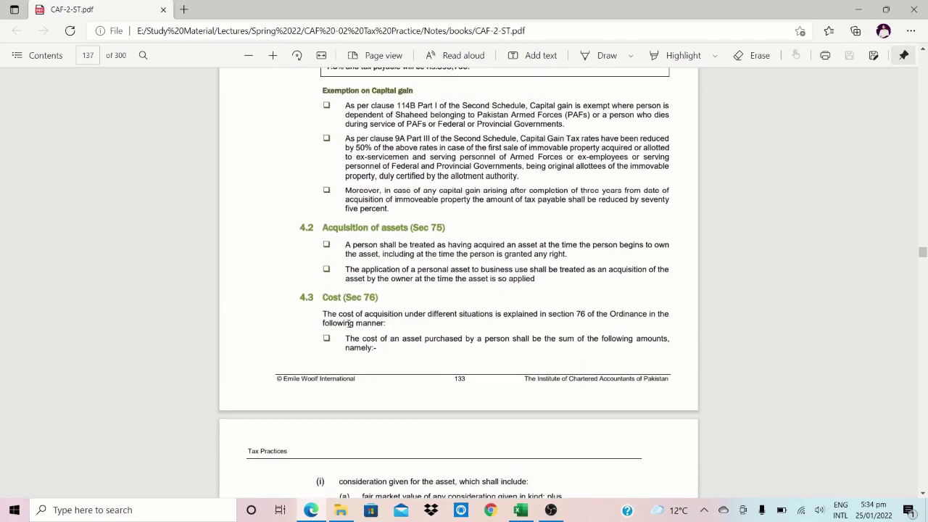
{"action": "left_click_drag", "start_coordinate": [322, 297], "coordinate": [362, 500]}
{"action": "left_click", "coordinate": [369, 203]}
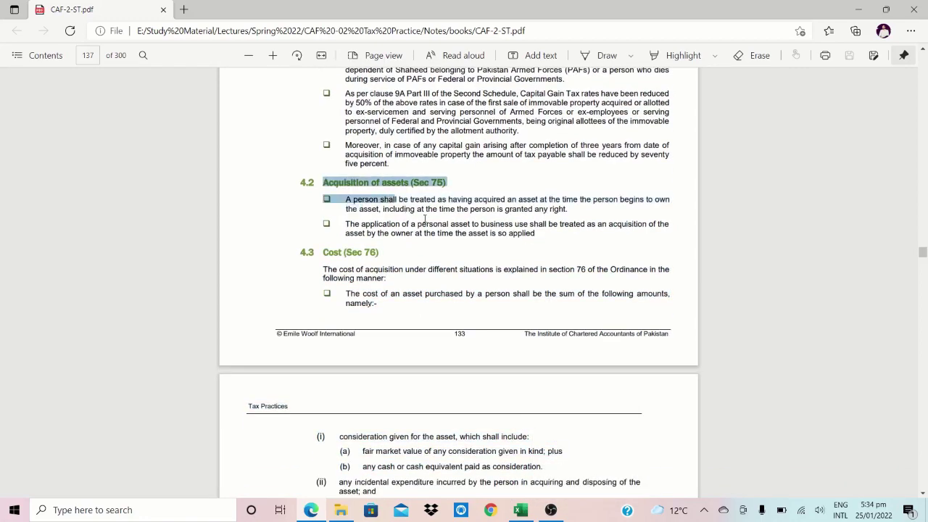
{"action": "left_click_drag", "start_coordinate": [479, 357], "coordinate": [511, 455]}
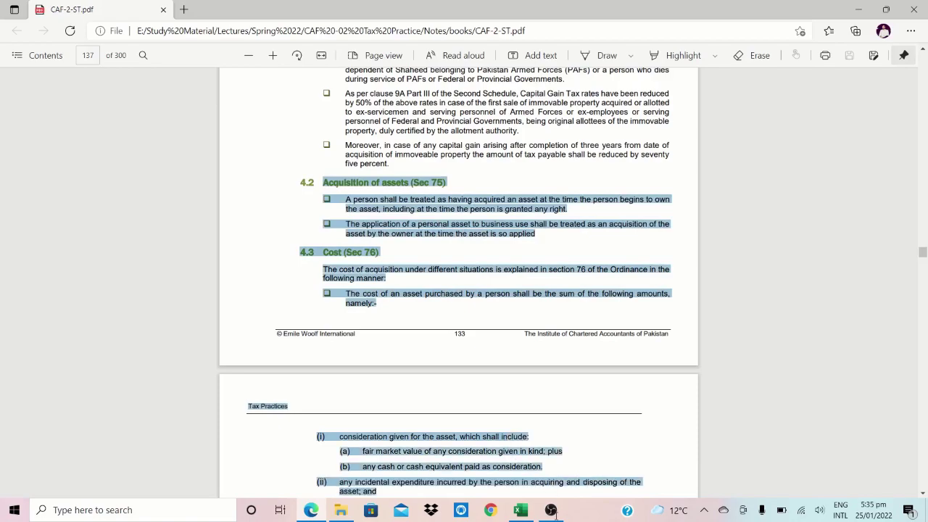
{"action": "left_click_drag", "start_coordinate": [554, 512], "coordinate": [579, 449]}
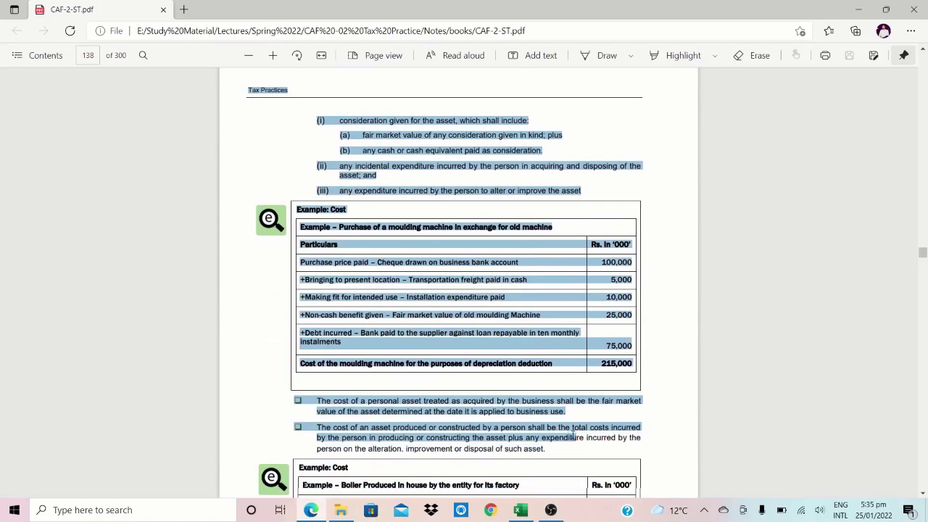
- Skim the remaining section 4.3 cost rules and examples, including leased and foreign-currency-loan assets, and return to the immoveable property exercises
{"action": "scroll", "coordinate": [577, 443], "scroll_direction": "down", "scroll_amount": 10}
{"action": "scroll", "coordinate": [573, 435], "scroll_direction": "down", "scroll_amount": 10}
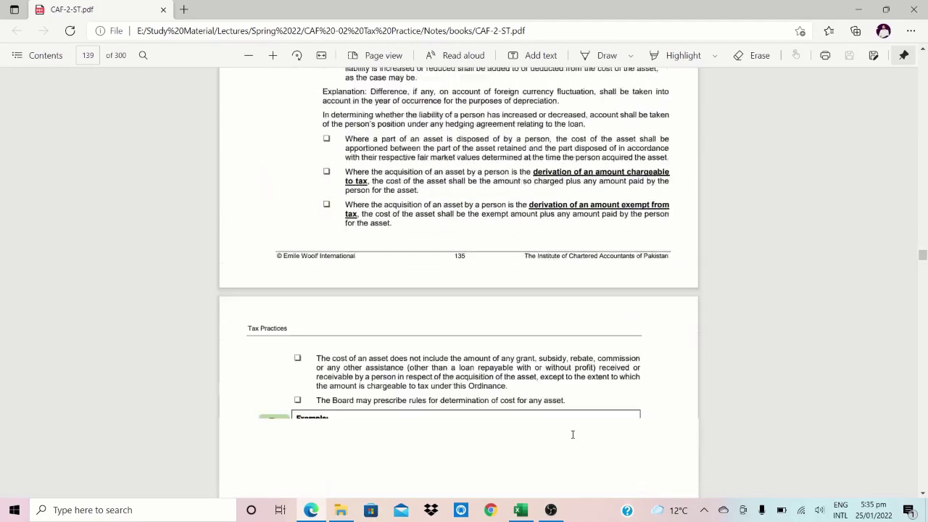
{"action": "scroll", "coordinate": [573, 434], "scroll_direction": "up", "scroll_amount": 6}
{"action": "scroll", "coordinate": [573, 434], "scroll_direction": "up", "scroll_amount": 10}
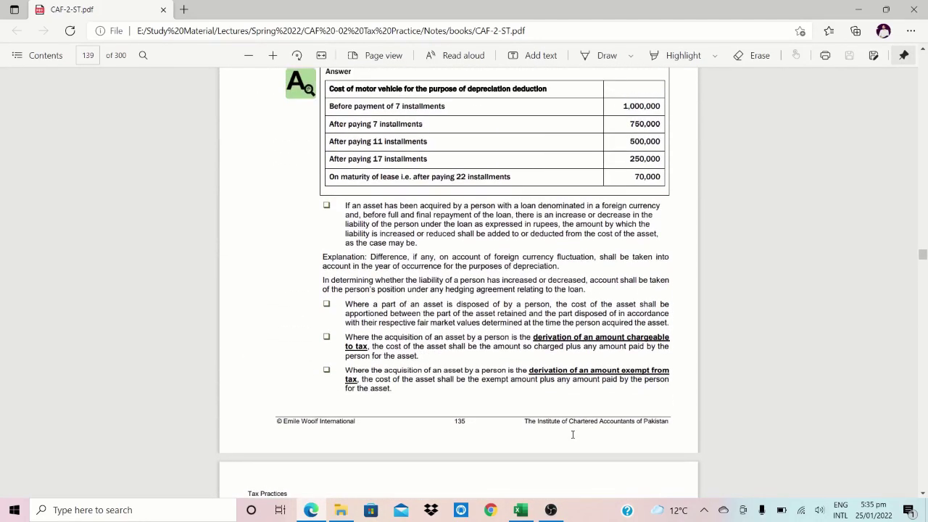
{"action": "scroll", "coordinate": [573, 434], "scroll_direction": "up", "scroll_amount": 10}
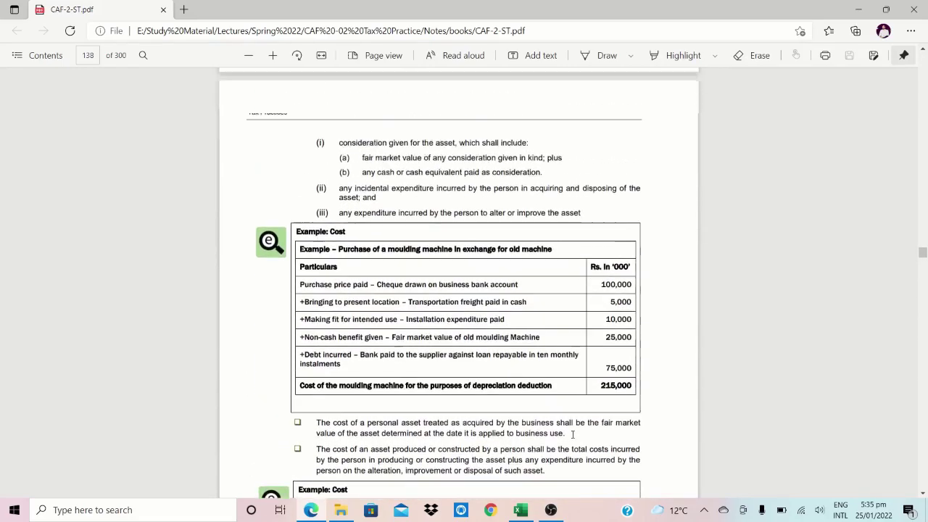
{"action": "scroll", "coordinate": [572, 434], "scroll_direction": "up", "scroll_amount": 5}
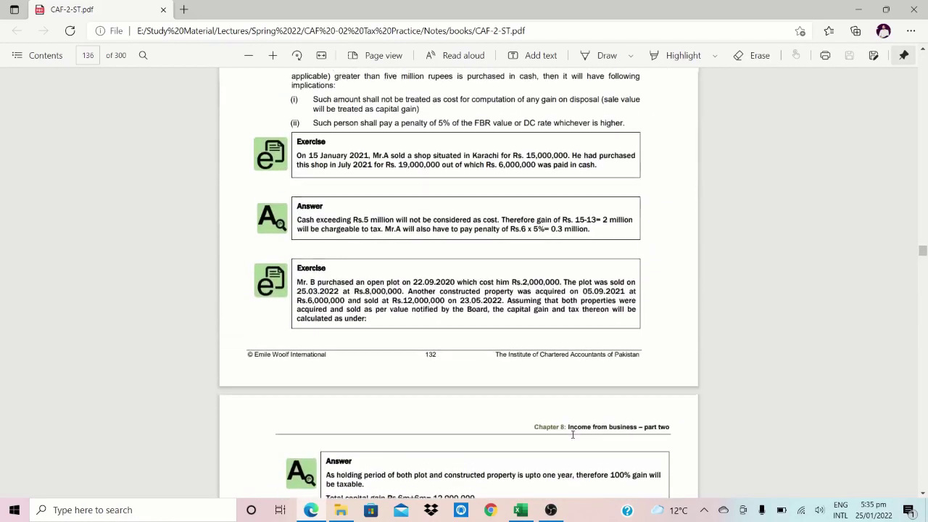
- Mark the Exemption on Capital gain heading, the seventy five percent reduction rule after three years, and its words "of tax payable"
{"action": "scroll", "coordinate": [573, 434], "scroll_direction": "down", "scroll_amount": 4}
{"action": "scroll", "coordinate": [573, 434], "scroll_direction": "down", "scroll_amount": 2}
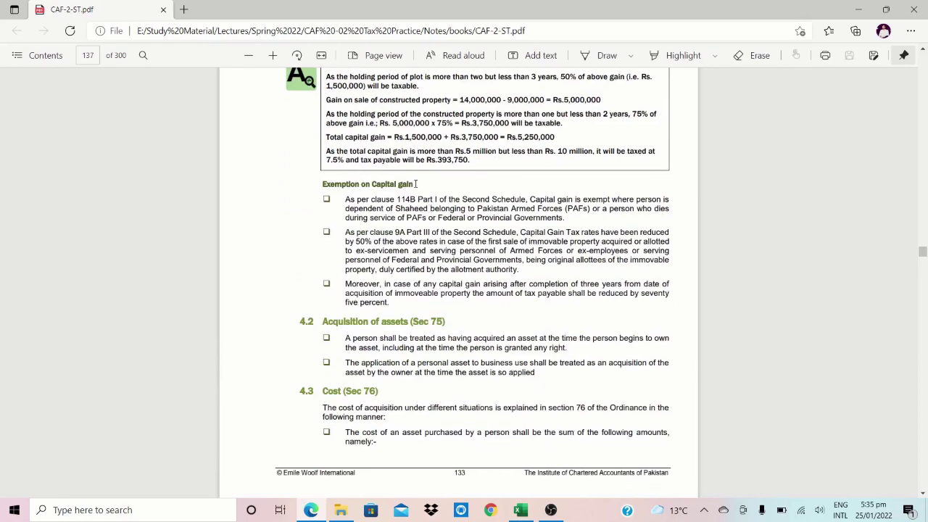
{"action": "left_click_drag", "start_coordinate": [415, 184], "coordinate": [323, 184]}
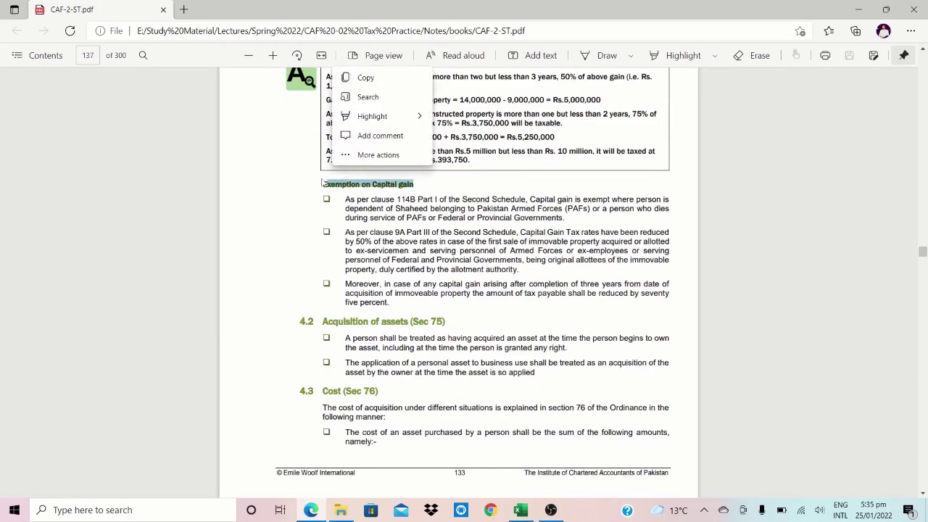
{"action": "left_click", "coordinate": [393, 284]}
{"action": "left_click_drag", "start_coordinate": [345, 283], "coordinate": [390, 310]}
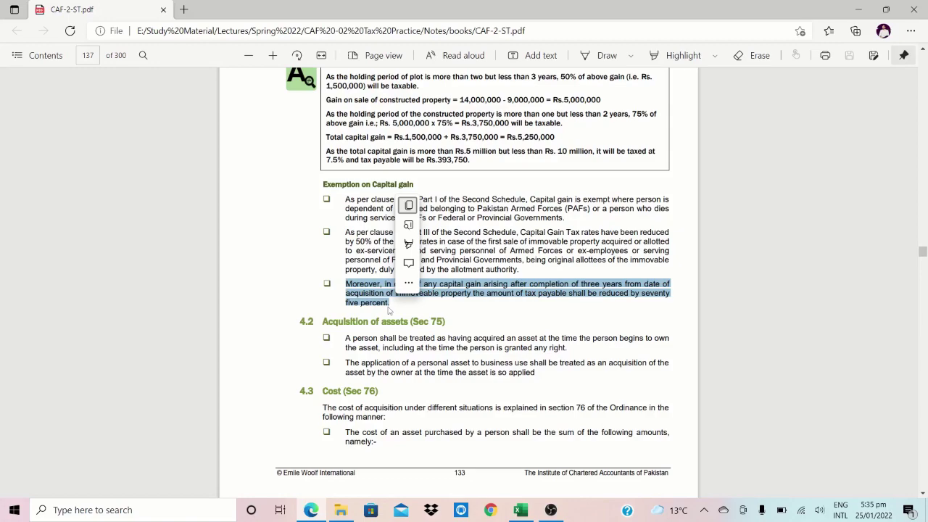
{"action": "left_click", "coordinate": [372, 295]}
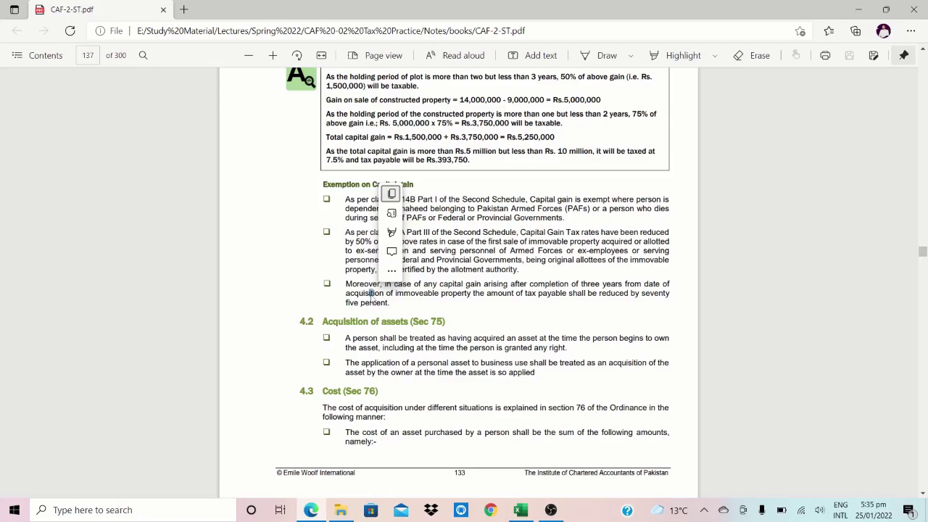
{"action": "left_click", "coordinate": [472, 301]}
{"action": "left_click", "coordinate": [413, 284]}
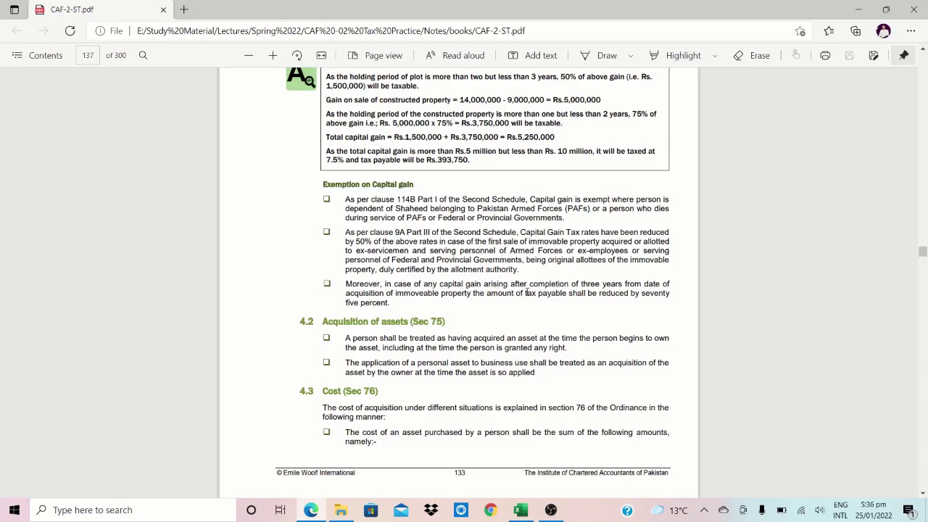
{"action": "left_click_drag", "start_coordinate": [520, 293], "coordinate": [570, 297]}
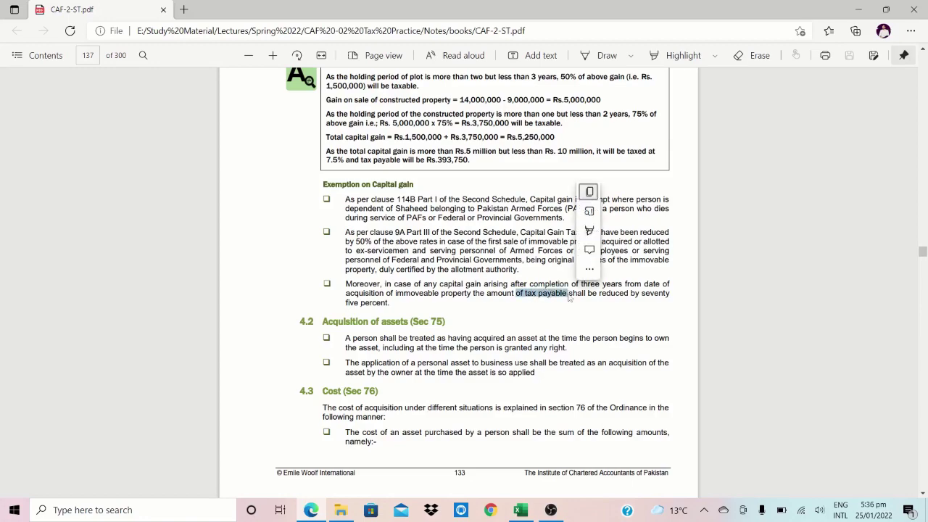
{"action": "key", "text": "alt+Tab"}
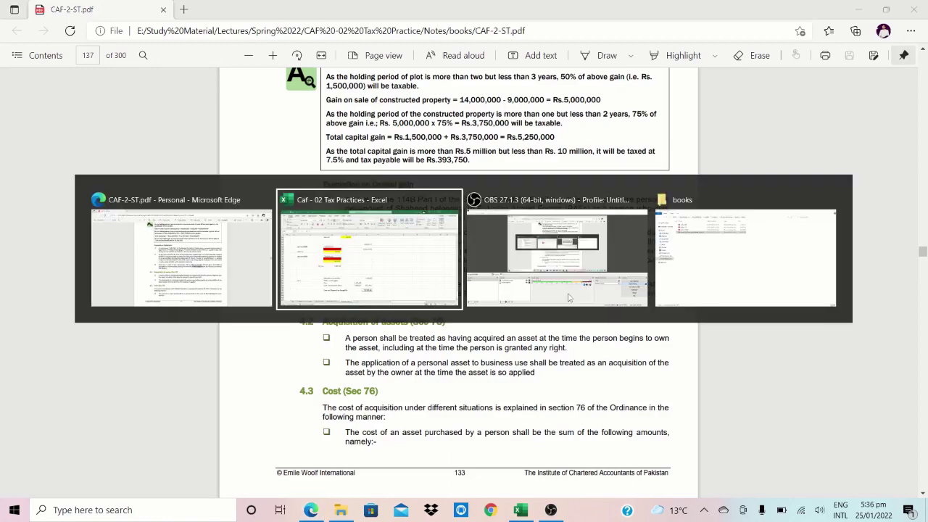
{"action": "key", "text": "Right"}
{"action": "key", "text": "Right"}
{"action": "key", "text": "Up"}
{"action": "key", "text": "Up"}
{"action": "key", "text": "Up"}
{"action": "key", "text": "Up"}
{"action": "key", "text": "Up"}
{"action": "key", "text": "Up"}
{"action": "key", "text": "Up"}
{"action": "key", "text": "Up"}
{"action": "key", "text": "Up"}
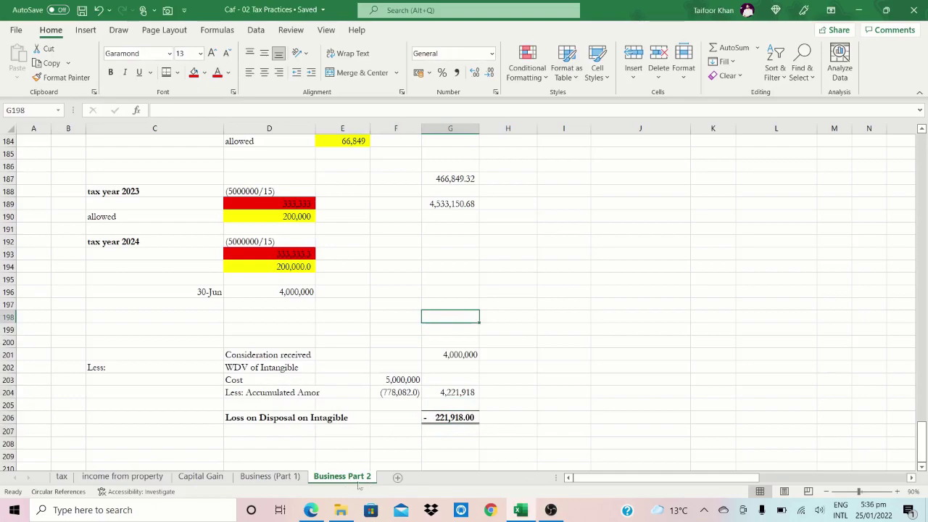
- Return to the CAF-2-ST PDF and examine the Capital gains chapter's holding-period and tax-rate tables for immoveable property, Section 37(3A)
{"action": "left_click", "coordinate": [311, 510]}
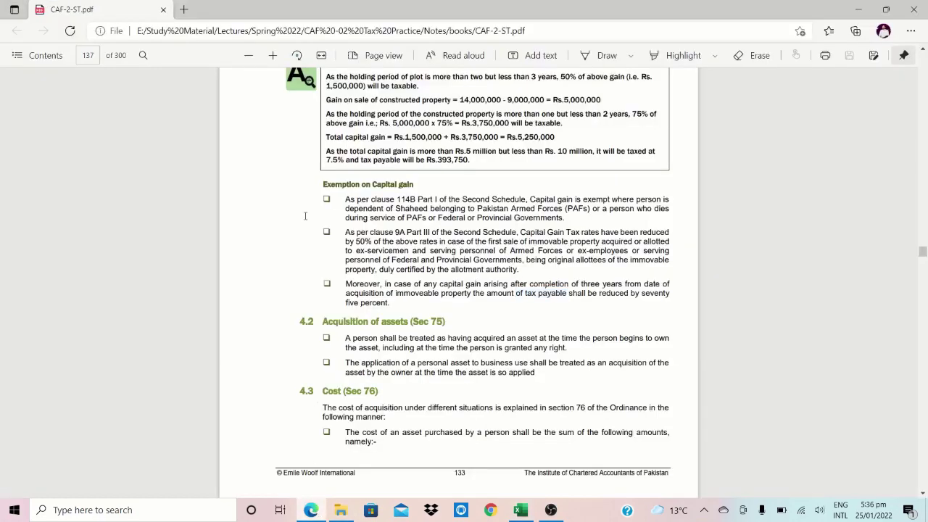
{"action": "left_click", "coordinate": [25, 59]}
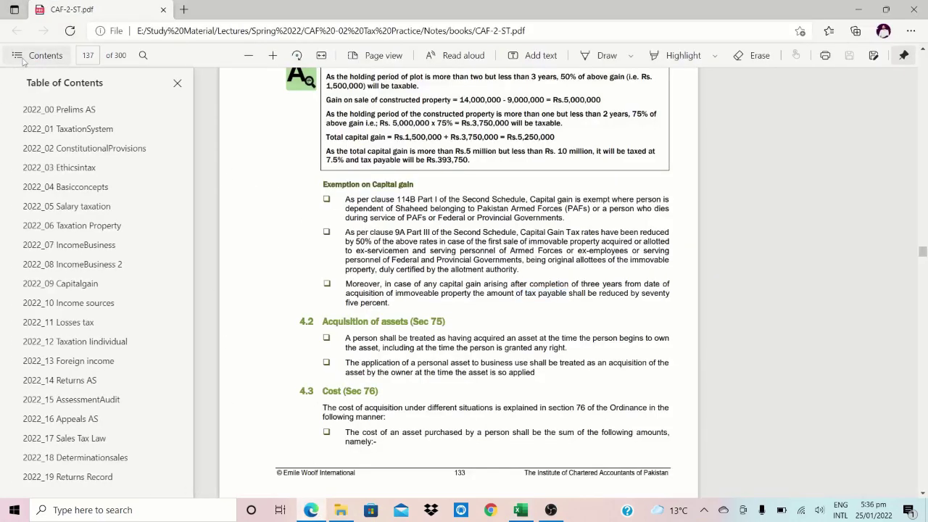
{"action": "left_click", "coordinate": [70, 285]}
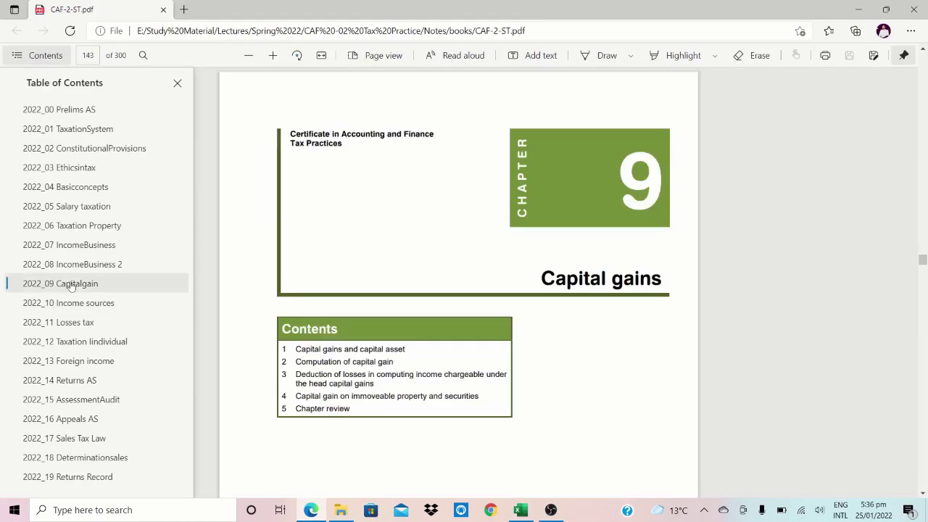
{"action": "left_click", "coordinate": [177, 82]}
{"action": "scroll", "coordinate": [328, 242], "scroll_direction": "down", "scroll_amount": 20}
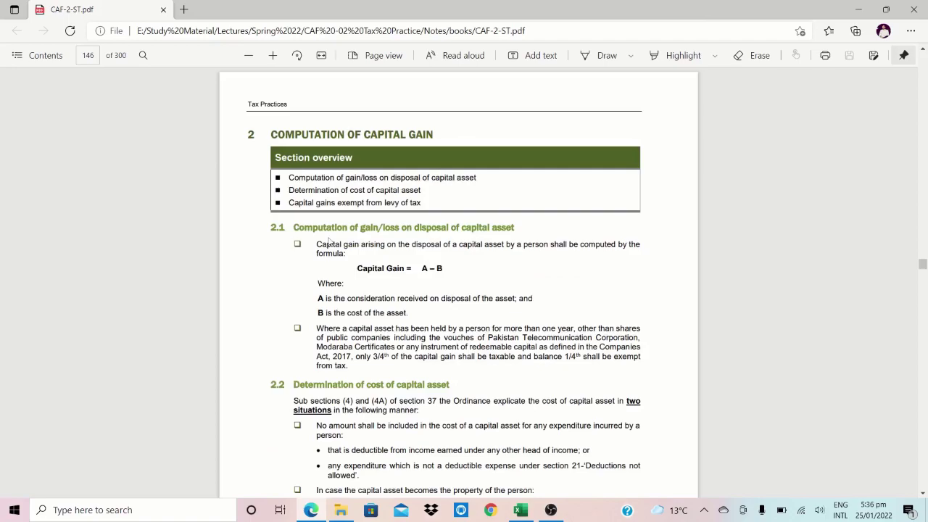
{"action": "scroll", "coordinate": [328, 242], "scroll_direction": "down", "scroll_amount": 4}
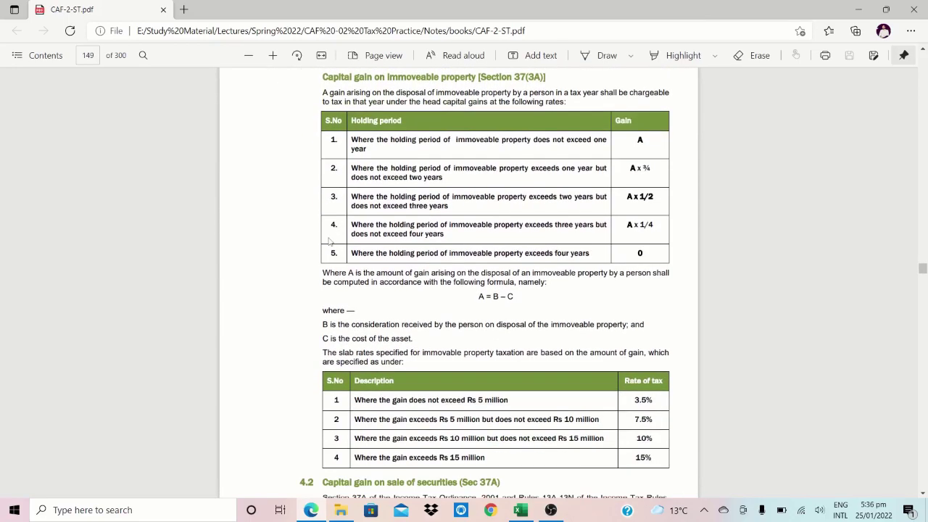
{"action": "scroll", "coordinate": [328, 241], "scroll_direction": "up", "scroll_amount": 1}
- Switch to the Excel workbook and, in an empty area of the Business Part 2 sheet, enter Gain in V197 and Consideration in W198
{"action": "key", "text": "alt+Tab"}
{"action": "key", "text": "Right"}
{"action": "key", "text": "Right"}
{"action": "key", "text": "Right"}
{"action": "key", "text": "Right"}
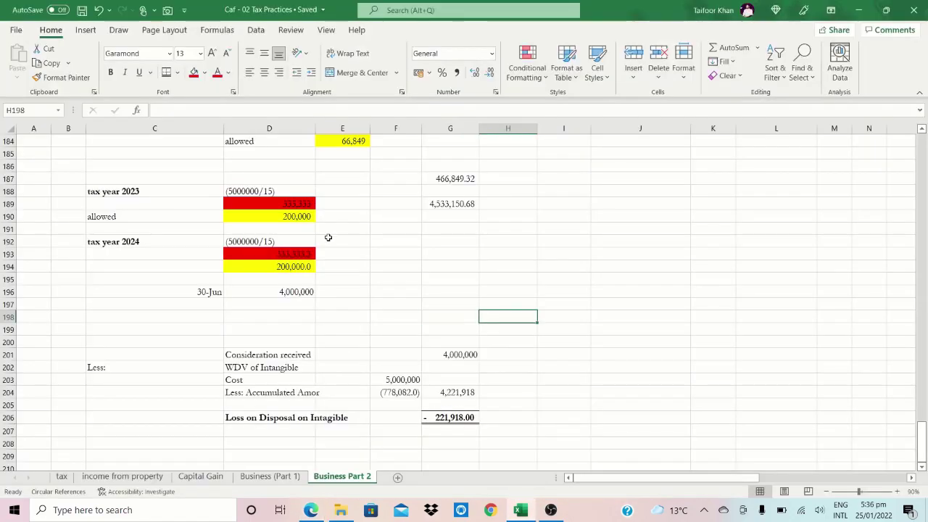
{"action": "key", "text": "Right"}
{"action": "key", "text": "Right"}
{"action": "key", "text": "Right"}
{"action": "key", "text": "Right"}
{"action": "key", "text": "Right"}
{"action": "key", "text": "Right"}
{"action": "key", "text": "Right"}
{"action": "key", "text": "Right"}
{"action": "key", "text": "Right"}
{"action": "key", "text": "Right"}
{"action": "key", "text": "Right"}
{"action": "key", "text": "Right"}
{"action": "key", "text": "Right"}
{"action": "key", "text": "Right"}
{"action": "key", "text": "Right"}
{"action": "key", "text": "Right"}
{"action": "key", "text": "Right"}
{"action": "key", "text": "Right"}
{"action": "key", "text": "Right"}
{"action": "key", "text": "Right"}
{"action": "key", "text": "Left"}
{"action": "key", "text": "Left"}
{"action": "key", "text": "Left"}
{"action": "key", "text": "Left"}
{"action": "key", "text": "Left"}
{"action": "key", "text": "Left"}
{"action": "key", "text": "Left"}
{"action": "key", "text": "Left"}
{"action": "key", "text": "Left"}
{"action": "key", "text": "Left"}
{"action": "key", "text": "Left"}
{"action": "key", "text": "Left"}
{"action": "key", "text": "Left"}
{"action": "key", "text": "Left"}
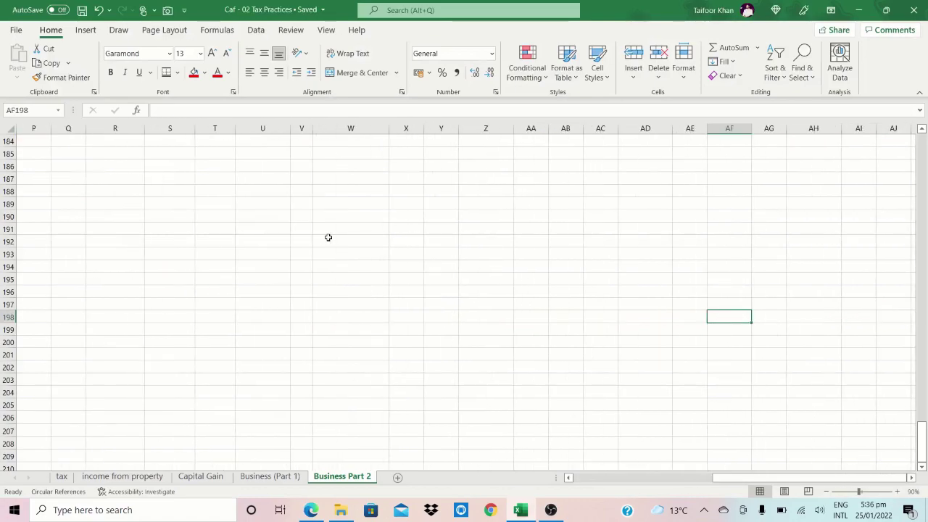
{"action": "key", "text": "Up"}
{"action": "key", "text": "Right"}
{"action": "type", "text": "Gain"}
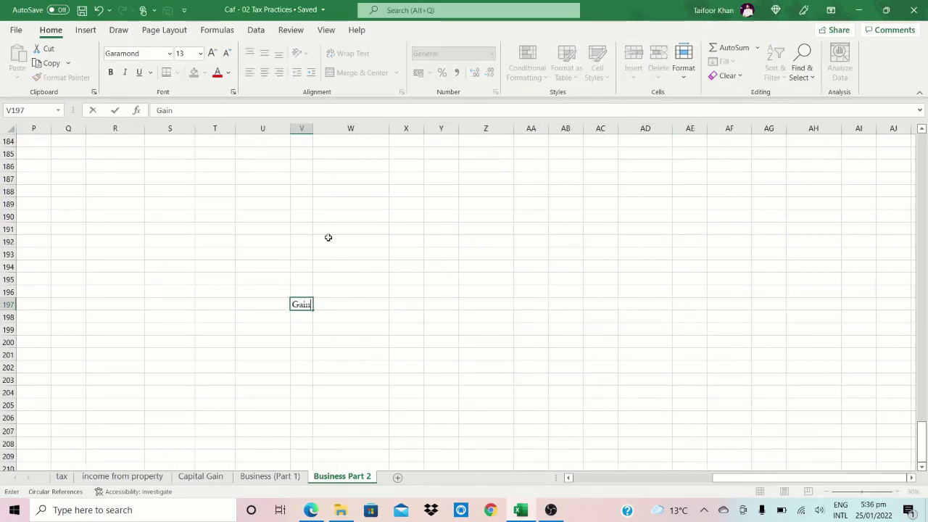
{"action": "key", "text": "Return"}
{"action": "key", "text": "Right"}
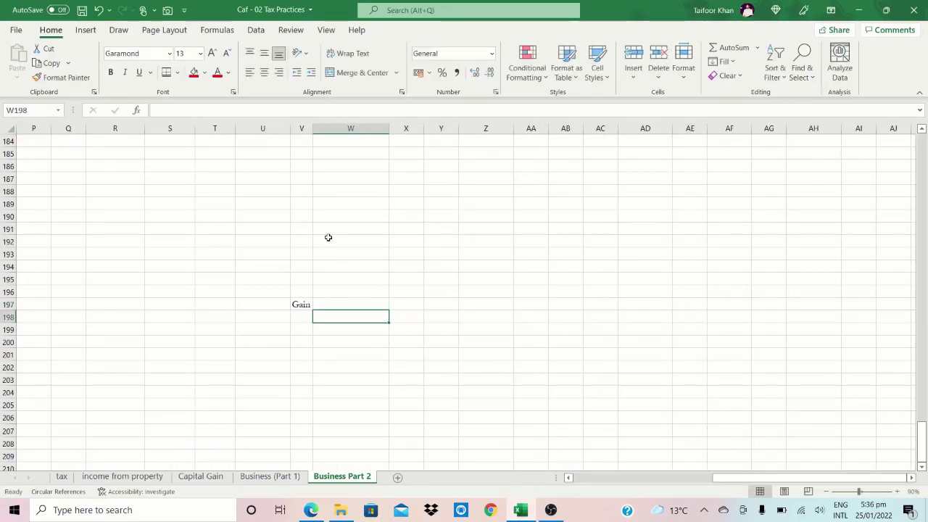
{"action": "type", "text": "Consideration"}
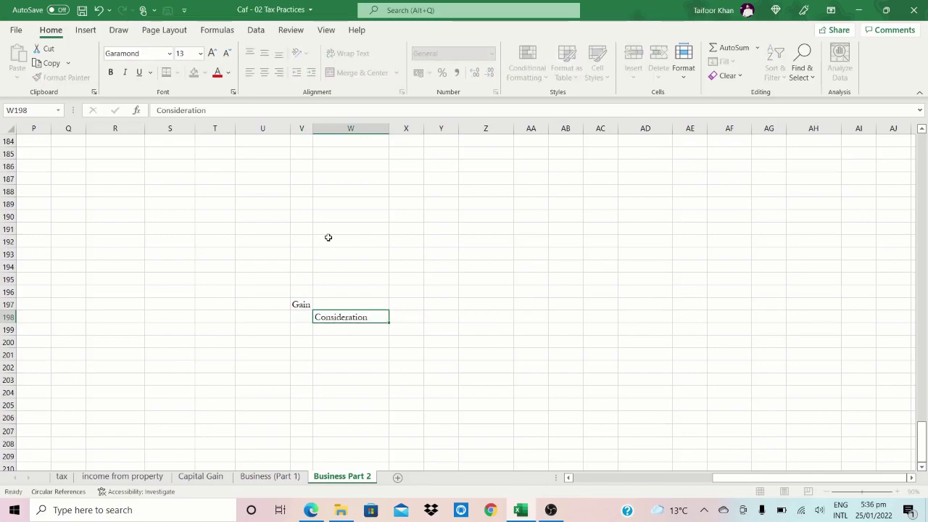
- Enter the heading "Building /land" in X196 and autofit the width of column X
{"action": "key", "text": "Right"}
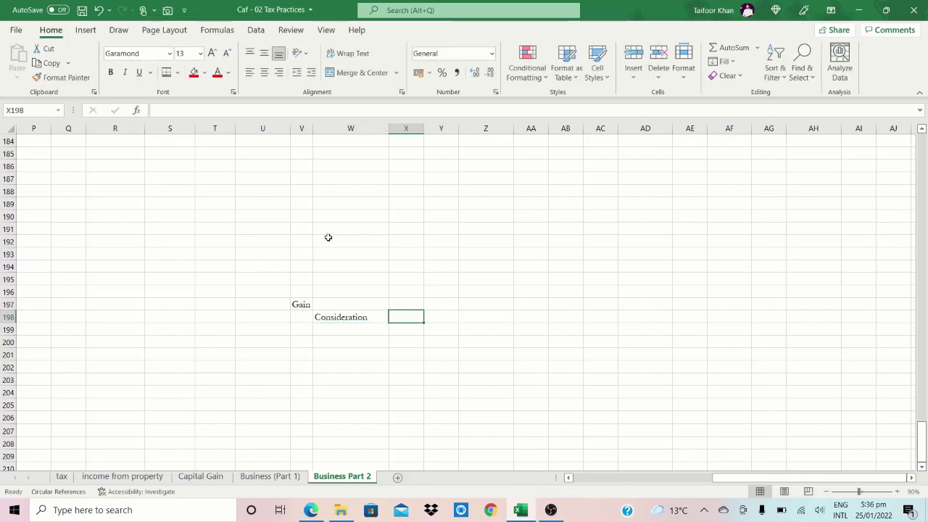
{"action": "key", "text": "Up"}
{"action": "key", "text": "Up"}
{"action": "type", "text": "Bui"}
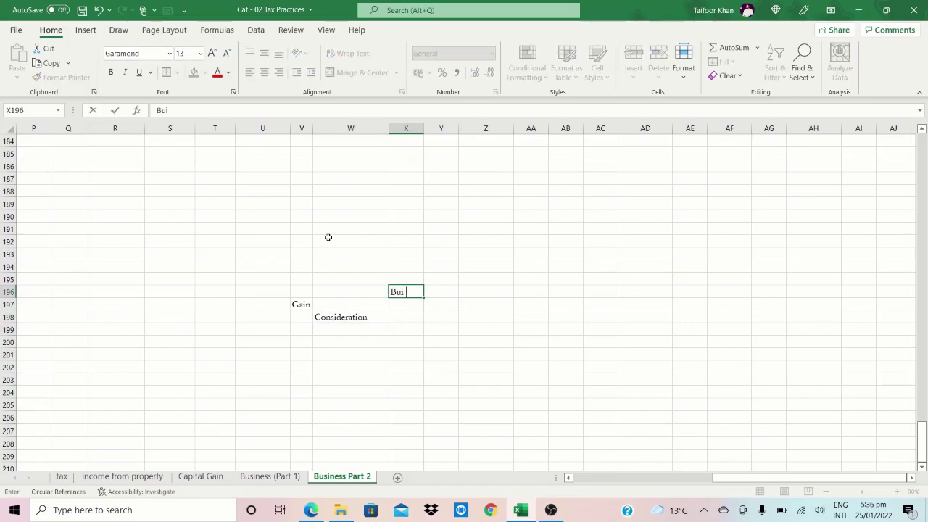
{"action": "type", "text": "lding"}
{"action": "key", "text": "Return"}
{"action": "key", "text": "Right"}
{"action": "key", "text": "Up"}
{"action": "key", "text": "Left"}
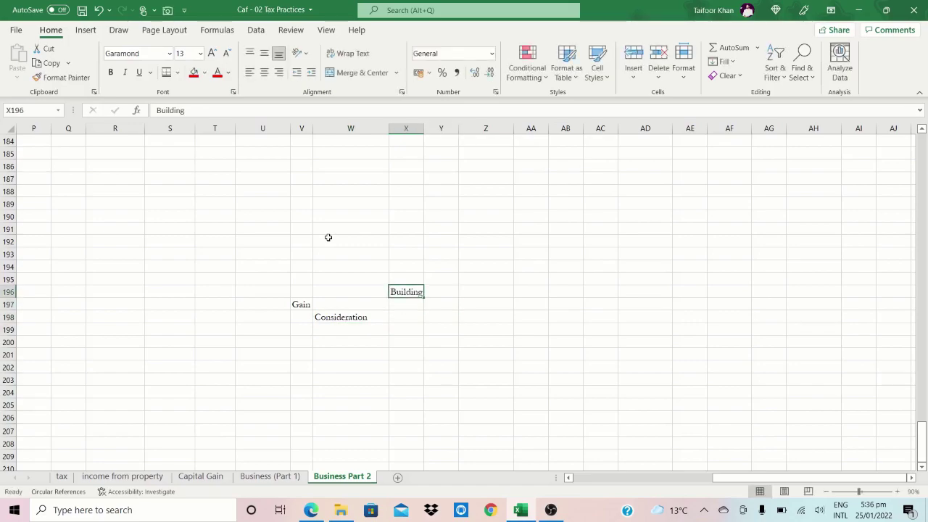
{"action": "key", "text": "F2"}
{"action": "type", "text": "/lan"}
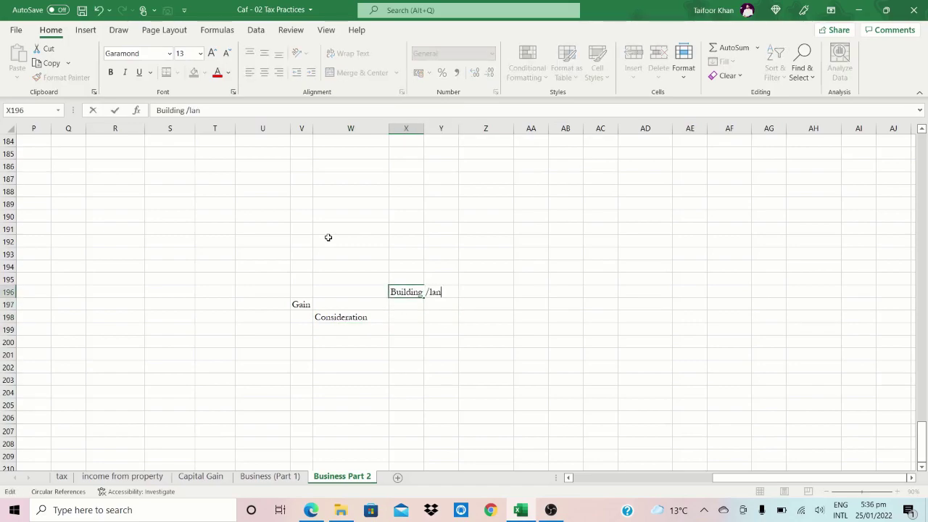
{"action": "type", "text": "d"}
{"action": "key", "text": "Return"}
{"action": "key", "text": "Return"}
{"action": "key", "text": "Up"}
{"action": "key", "text": "Up"}
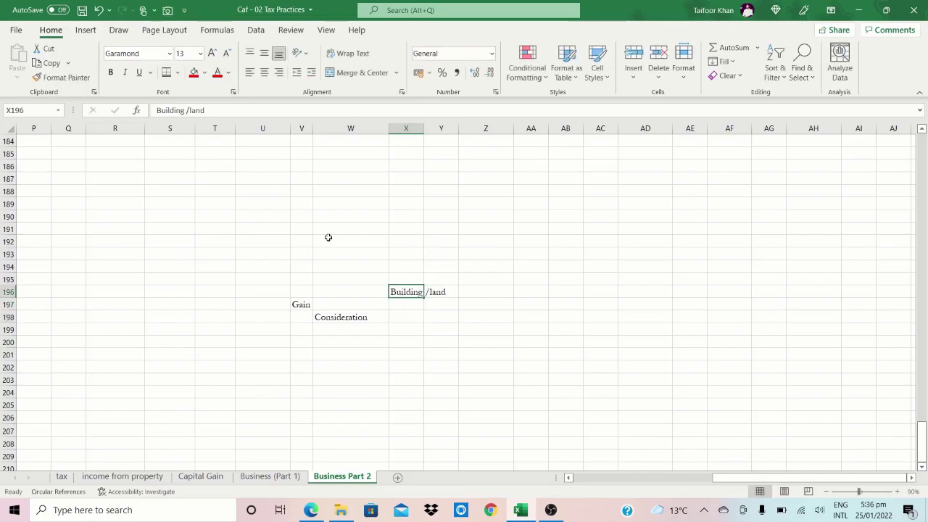
{"action": "key", "text": "alt+h"}
{"action": "key", "text": "o"}
{"action": "key", "text": "i"}
- Enter 15,000,000 as the Consideration amount under the Building /land heading, in X198
{"action": "key", "text": "Down"}
{"action": "key", "text": "Right"}
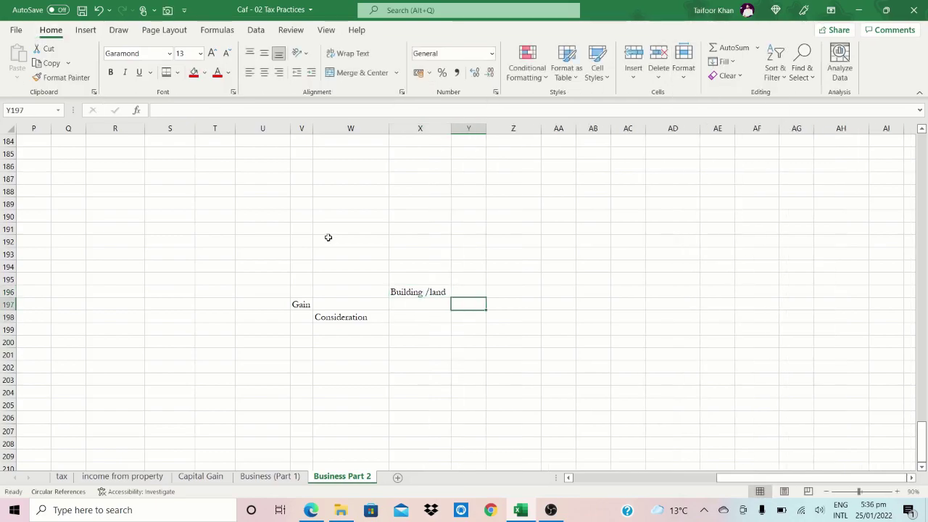
{"action": "key", "text": "Down"}
{"action": "key", "text": "Left"}
{"action": "type", "text": "50"}
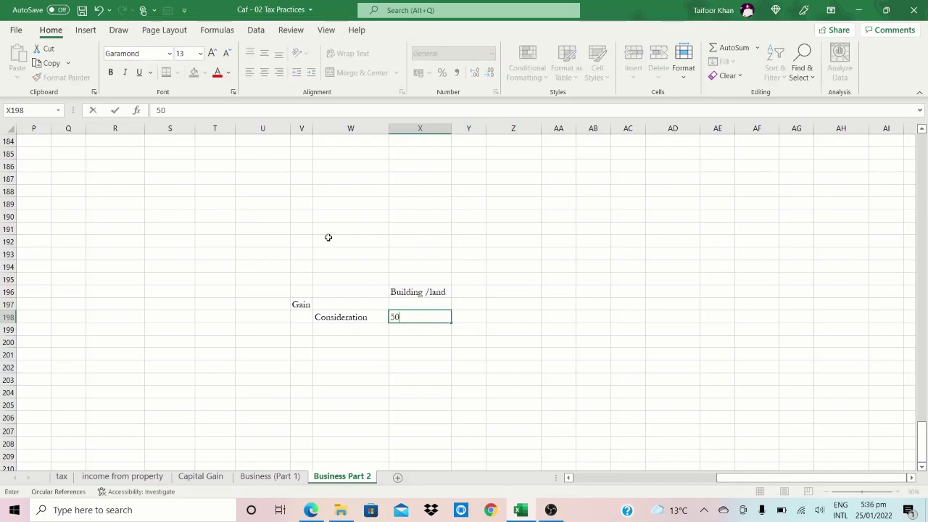
{"action": "type", "text": "00"}
{"action": "key", "text": "BackSpace"}
{"action": "key", "text": "BackSpace"}
{"action": "key", "text": "BackSpace"}
{"action": "key", "text": "BackSpace"}
{"action": "type", "text": "15,000,000"}
{"action": "key", "text": "Return"}
{"action": "key", "text": "Down"}
{"action": "key", "text": "Left"}
{"action": "key", "text": "Left"}
{"action": "key", "text": "Up"}
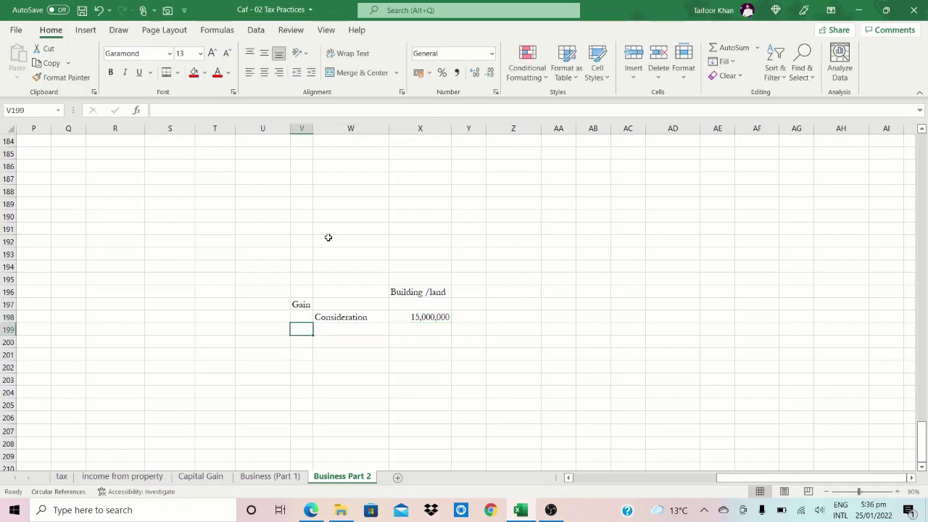
- Enter Less in V199 and Cost in W199, with 7,000,000 as the cost amount in X199
{"action": "type", "text": "Less"}
{"action": "key", "text": "Tab"}
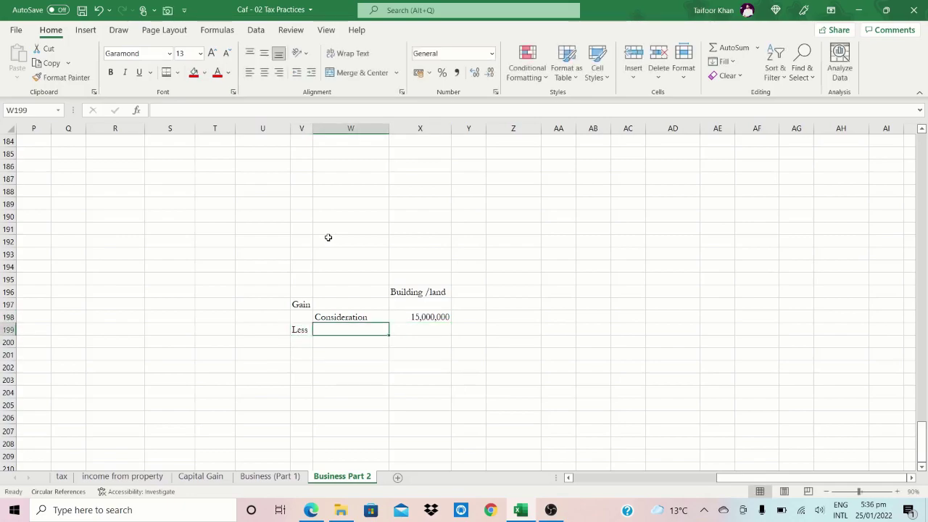
{"action": "type", "text": "Cost"}
{"action": "key", "text": "Return"}
{"action": "key", "text": "Up"}
{"action": "key", "text": "Right"}
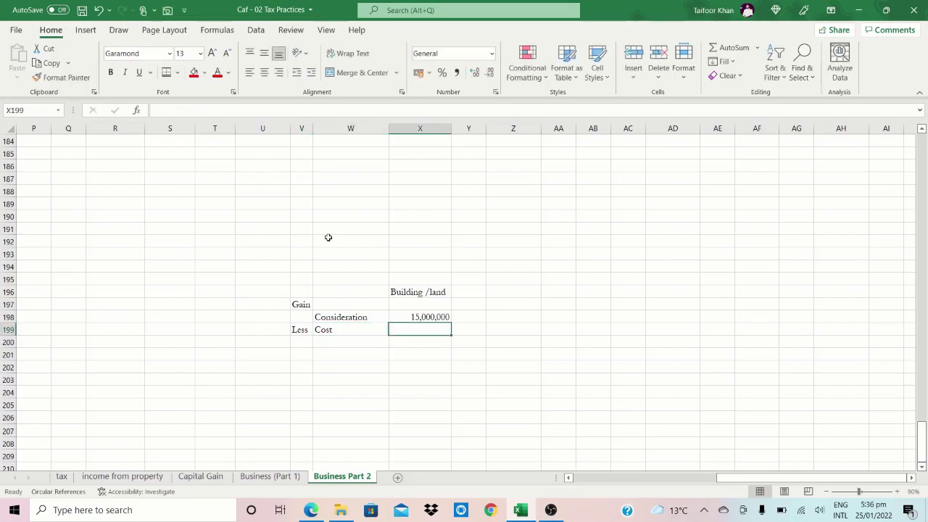
{"action": "type", "text": "7,000"}
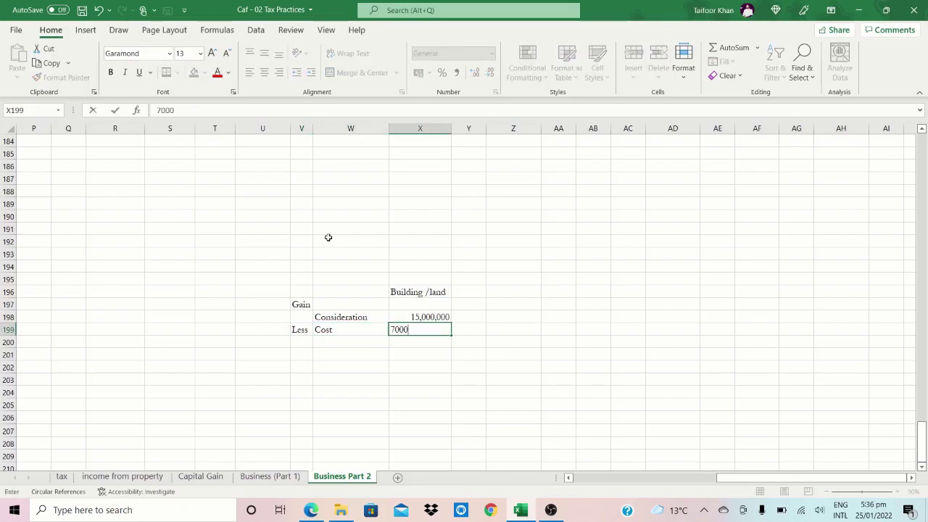
{"action": "type", "text": ",000"}
{"action": "key", "text": "Return"}
- In X201, enter a formula adding X198 and X199, and make the cell bold
{"action": "key", "text": "Return"}
{"action": "type", "text": "+"}
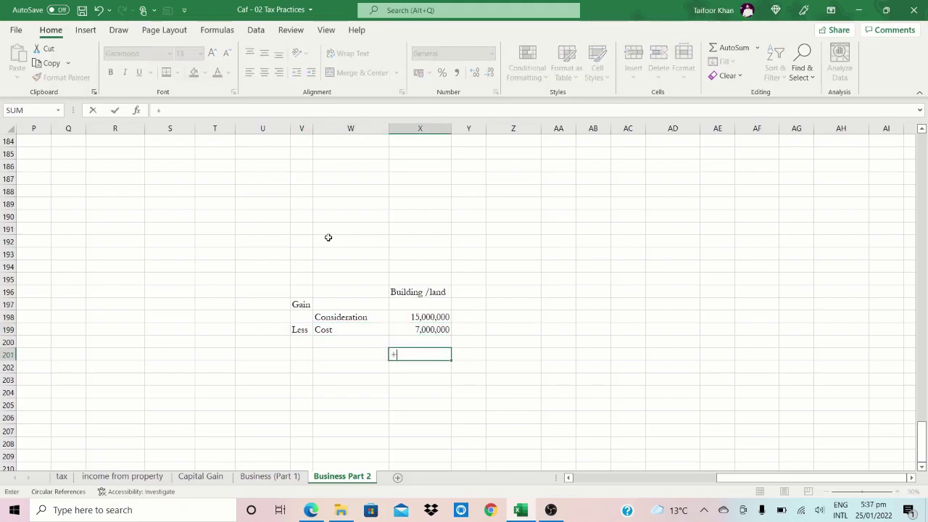
{"action": "key", "text": "Up"}
{"action": "key", "text": "Up"}
{"action": "key", "text": "Up"}
{"action": "type", "text": "+"}
{"action": "key", "text": "Up"}
{"action": "key", "text": "Up"}
{"action": "key", "text": "ctrl+Return"}
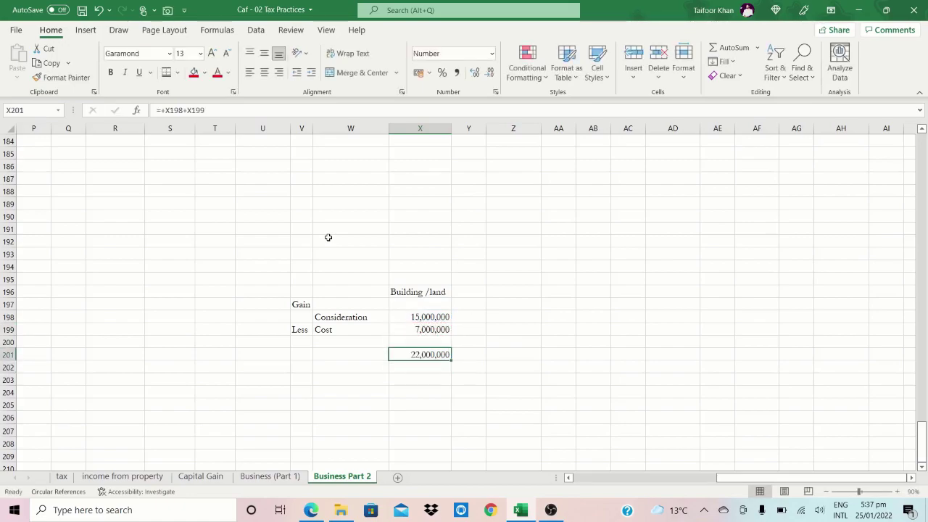
{"action": "key", "text": "ctrl+b"}
- Switch to the CAF-2-ST PDF and examine the holding-period table for gain on immoveable property
{"action": "left_click", "coordinate": [311, 510]}
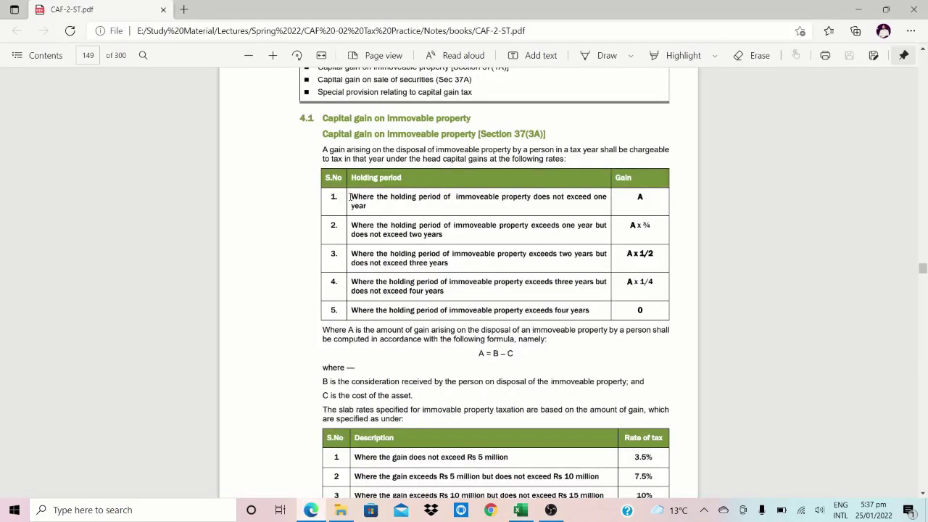
{"action": "left_click_drag", "start_coordinate": [351, 196], "coordinate": [553, 227]}
{"action": "left_click", "coordinate": [433, 243]}
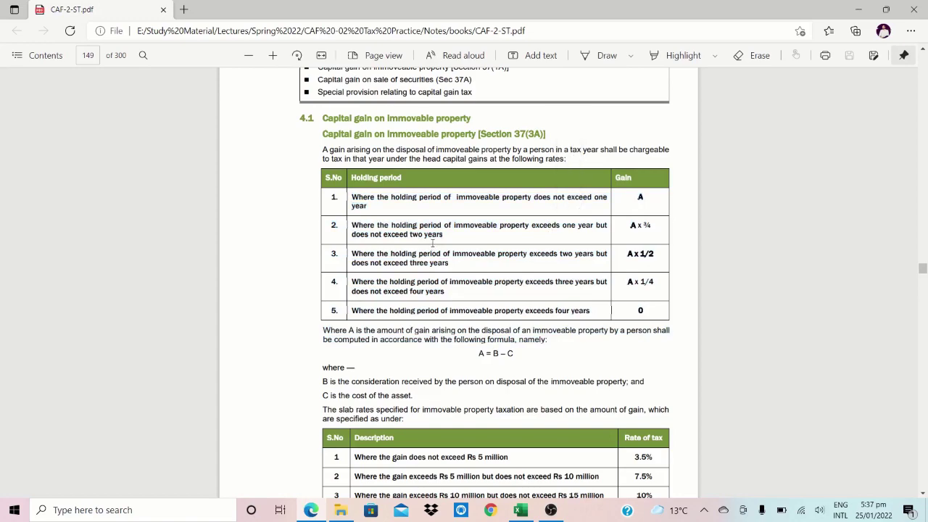
- Return to the Excel workbook and note the holding period "more than 3 years" in Z201
{"action": "key", "text": "alt+Tab"}
{"action": "key", "text": "Down"}
{"action": "key", "text": "Down"}
{"action": "key", "text": "Up"}
{"action": "key", "text": "Up"}
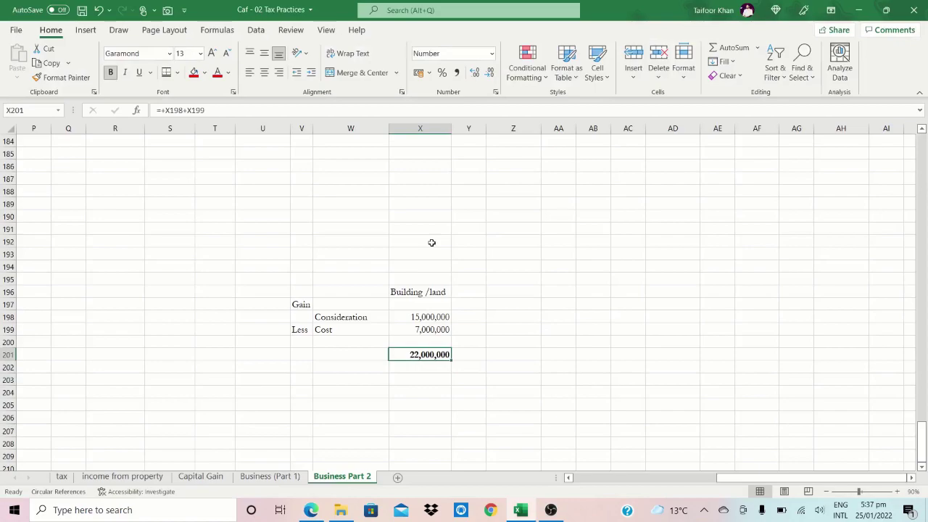
{"action": "key", "text": "Left"}
{"action": "key", "text": "Right"}
{"action": "key", "text": "Right"}
{"action": "key", "text": "Right"}
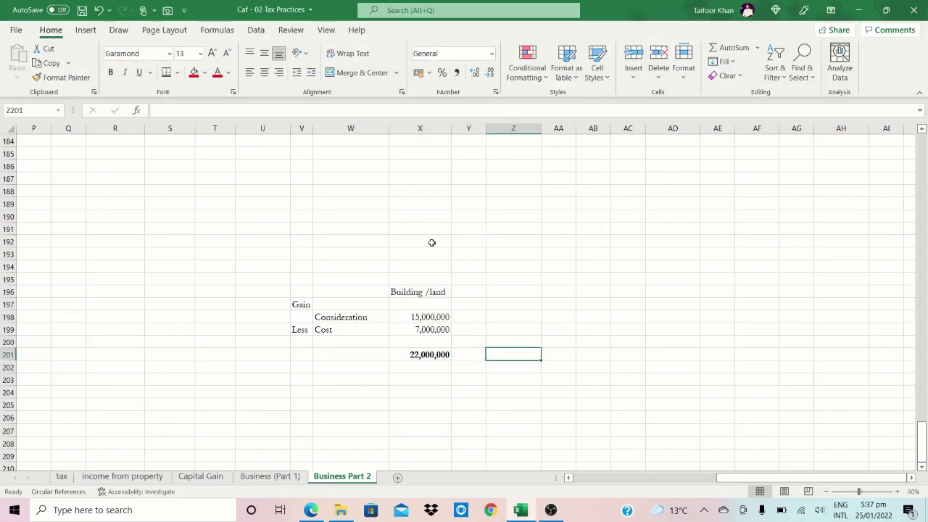
{"action": "type", "text": "more than"}
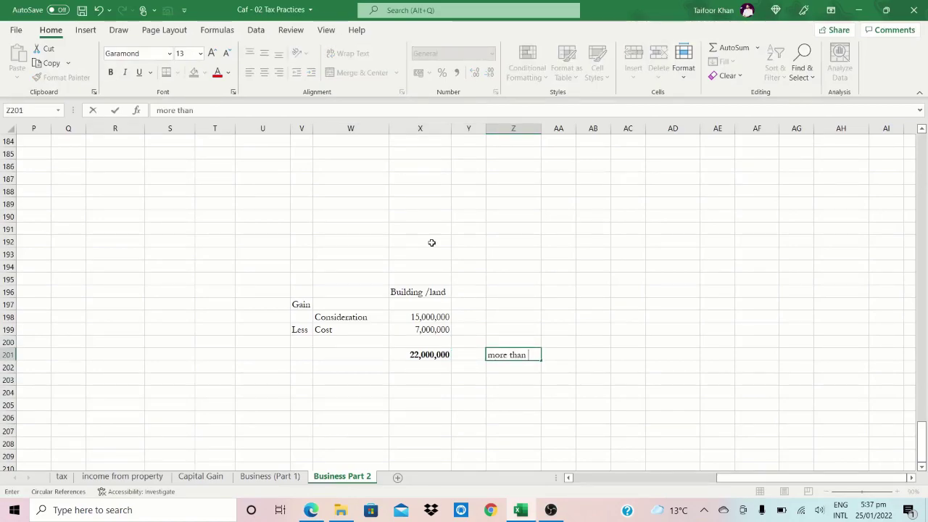
{"action": "type", "text": " 3 years"}
- Label the result row in W201 as Gain, in bold
{"action": "key", "text": "Left"}
{"action": "key", "text": "Left"}
{"action": "key", "text": "Left"}
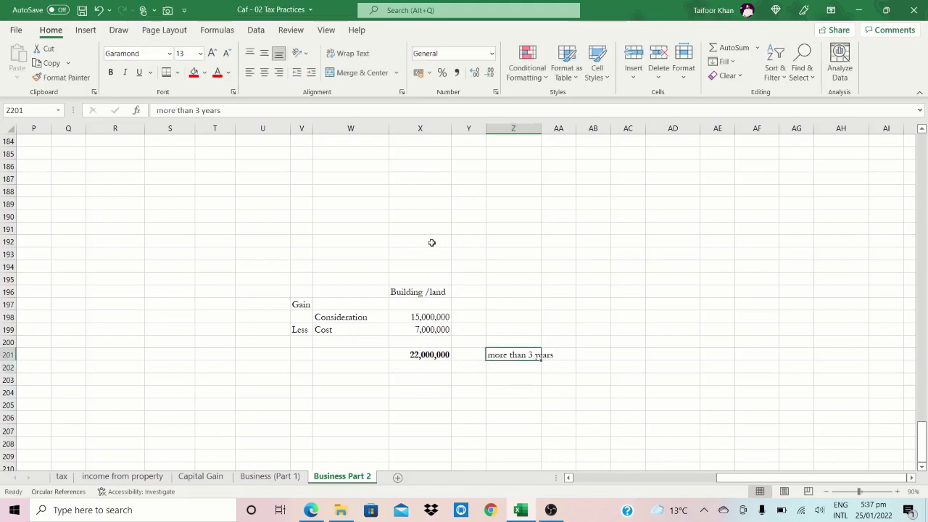
{"action": "type", "text": "Gain Bu"}
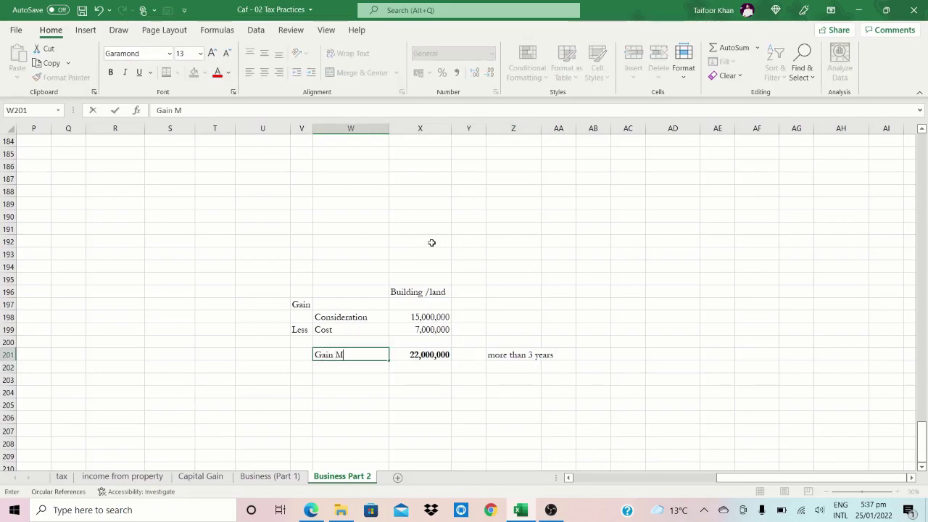
{"action": "key", "text": "BackSpace"}
{"action": "key", "text": "BackSpace"}
{"action": "key", "text": "Return"}
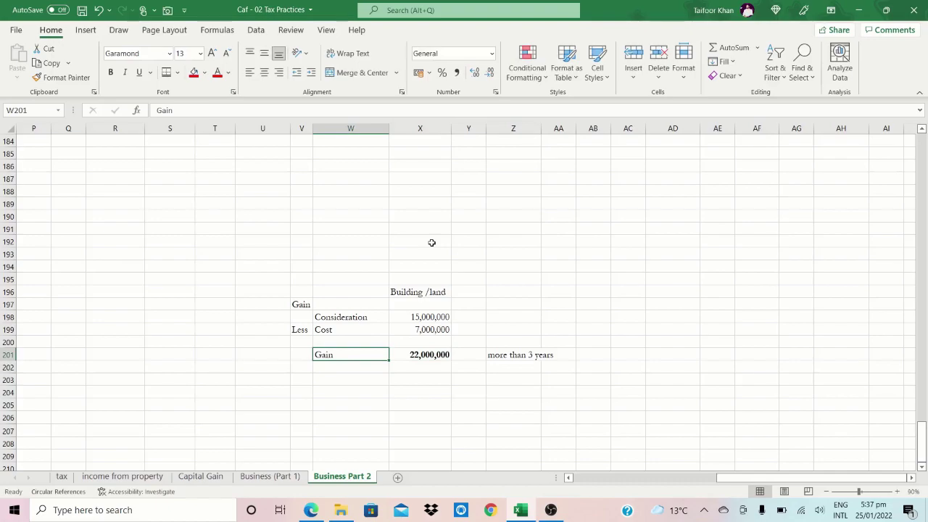
- Switch to the CAF-2-ST PDF and check the gain fraction for a holding period exceeding three but not four years
{"action": "key", "text": "alt+Tab"}
{"action": "scroll", "coordinate": [432, 243], "scroll_direction": "down", "scroll_amount": 1}
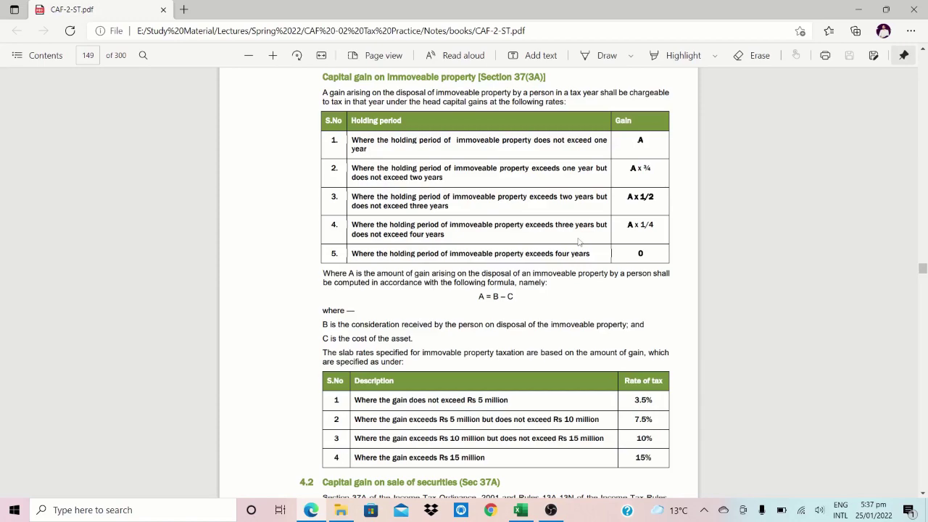
{"action": "left_click_drag", "start_coordinate": [659, 225], "coordinate": [626, 225]}
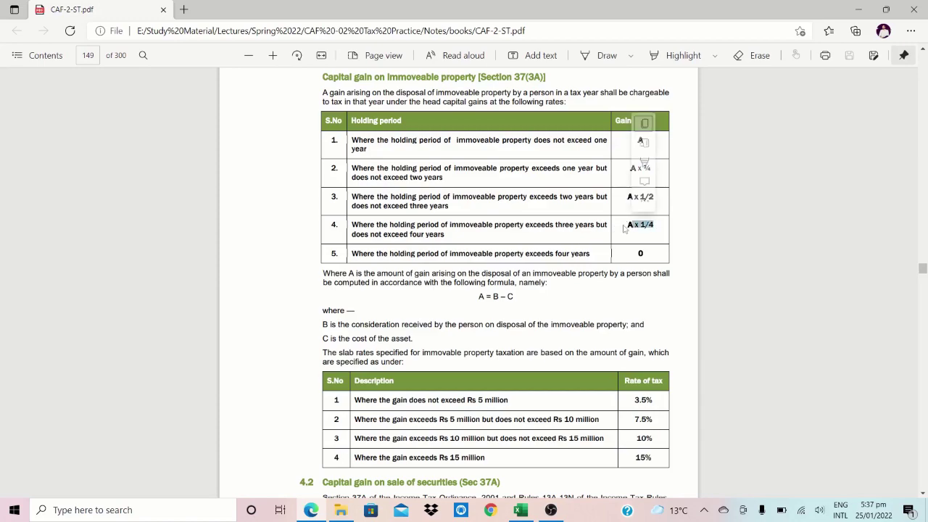
- Back in the Excel workbook, enter "taxable gain" in W203 and calculate it in X203 as X201*0.25
{"action": "key", "text": "alt+Tab"}
{"action": "type", "text": "taxable gain"}
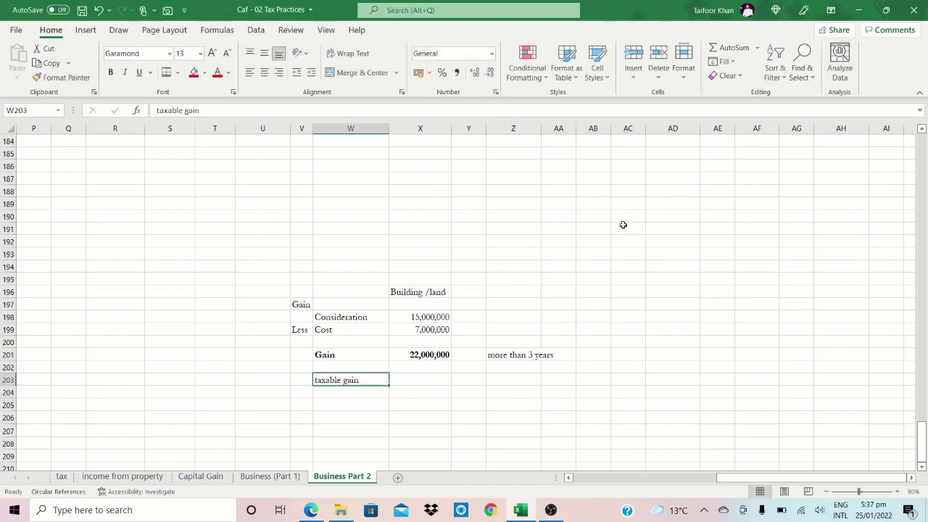
{"action": "key", "text": "Tab"}
{"action": "type", "text": "+"}
{"action": "key", "text": "Up"}
{"action": "key", "text": "Up"}
{"action": "type", "text": "*."}
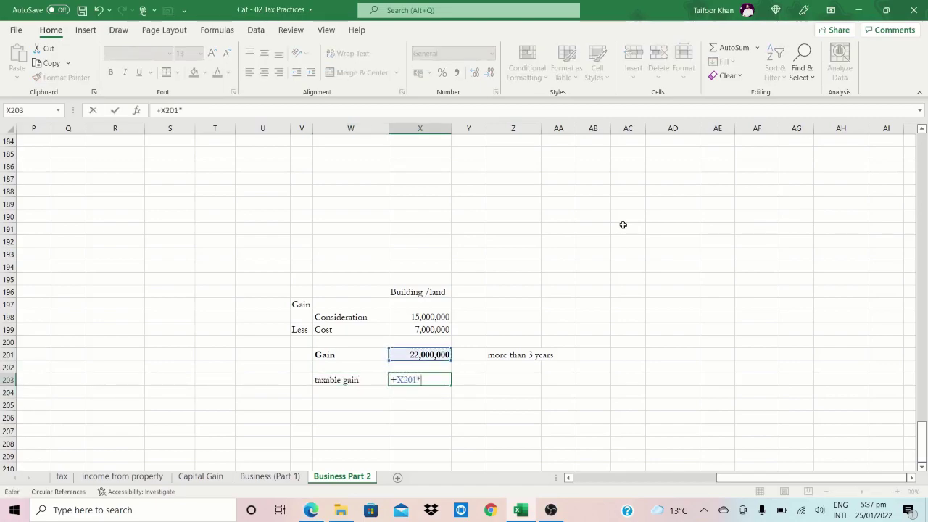
{"action": "key", "text": "Return"}
{"action": "key", "text": "Up"}
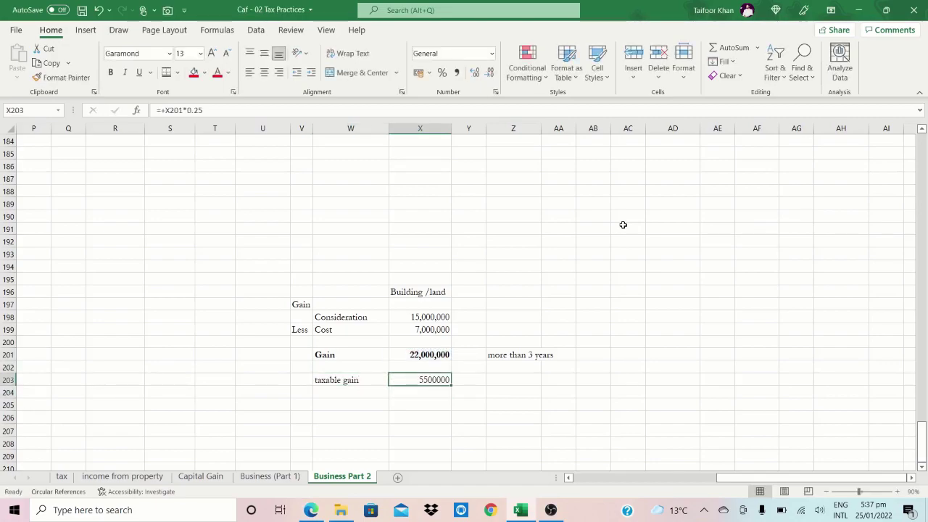
- Format the taxable gain in X203 with thousands separators and no decimal places
{"action": "key", "text": "alt+h"}
{"action": "key", "text": "0"}
{"action": "key", "text": "alt+h"}
{"action": "key", "text": "9"}
{"action": "key", "text": "alt+h"}
{"action": "key", "text": "9"}
- Correct the Gain formula in X201 so that it subtracts the cost in X199 from the consideration in X198
{"action": "key", "text": "Up"}
{"action": "key", "text": "Up"}
{"action": "key", "text": "F2"}
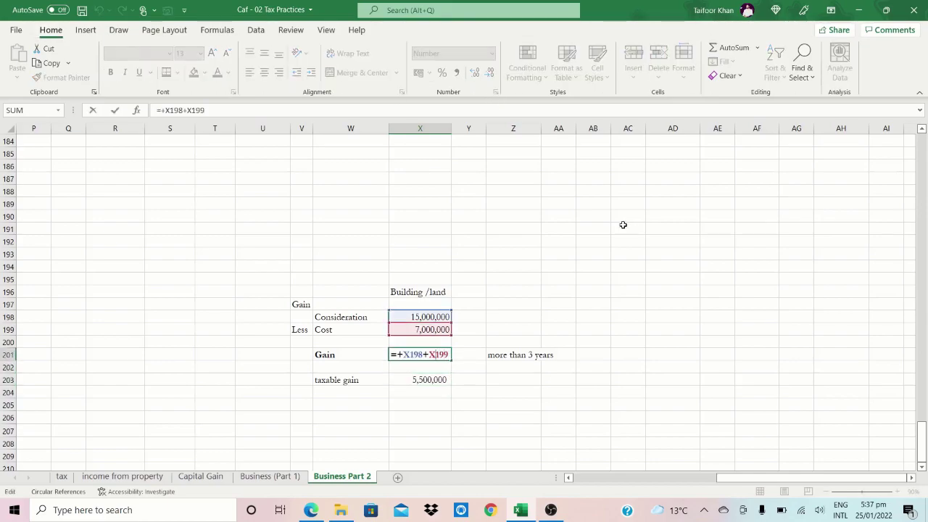
{"action": "key", "text": "Left"}
{"action": "key", "text": "BackSpace"}
{"action": "type", "text": "-"}
{"action": "key", "text": "Return"}
{"action": "key", "text": "Up"}
- Move below the taxable gain label, and check the tax-rate slabs by amount of gain in the CAF-2-ST PDF
{"action": "key", "text": "Down"}
{"action": "key", "text": "Down"}
{"action": "key", "text": "Down"}
{"action": "key", "text": "Down"}
{"action": "key", "text": "Down"}
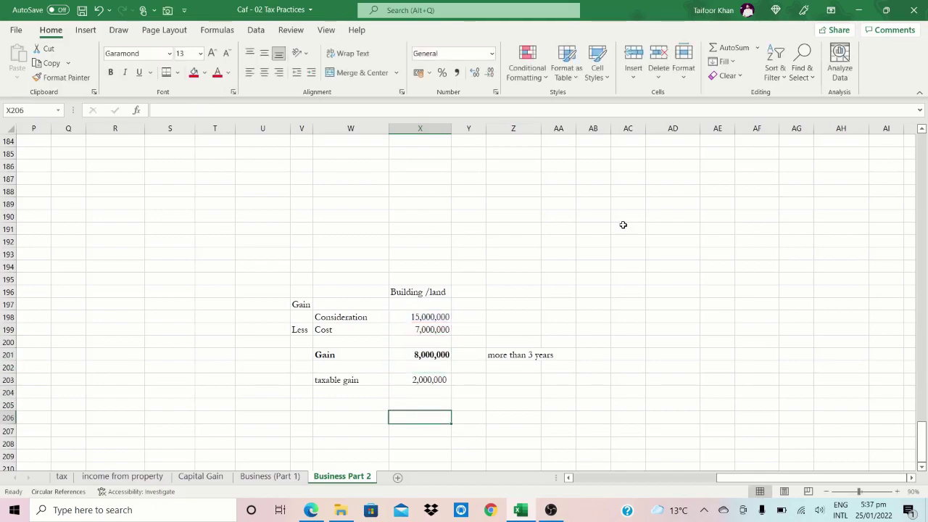
{"action": "key", "text": "Down"}
{"action": "key", "text": "Left"}
{"action": "key", "text": "Up"}
{"action": "key", "text": "Up"}
{"action": "key", "text": "Down"}
{"action": "key", "text": "Up"}
{"action": "key", "text": "alt+Tab"}
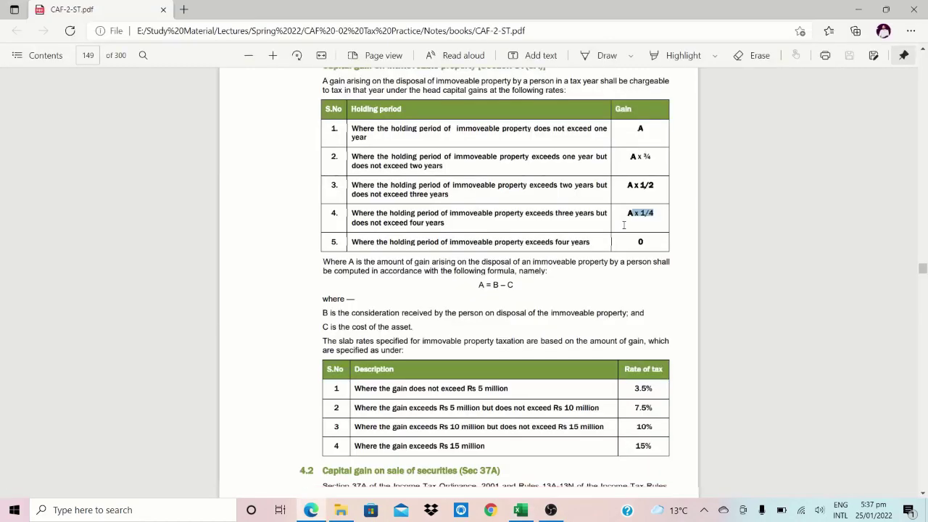
{"action": "scroll", "coordinate": [623, 226], "scroll_direction": "down", "scroll_amount": 1}
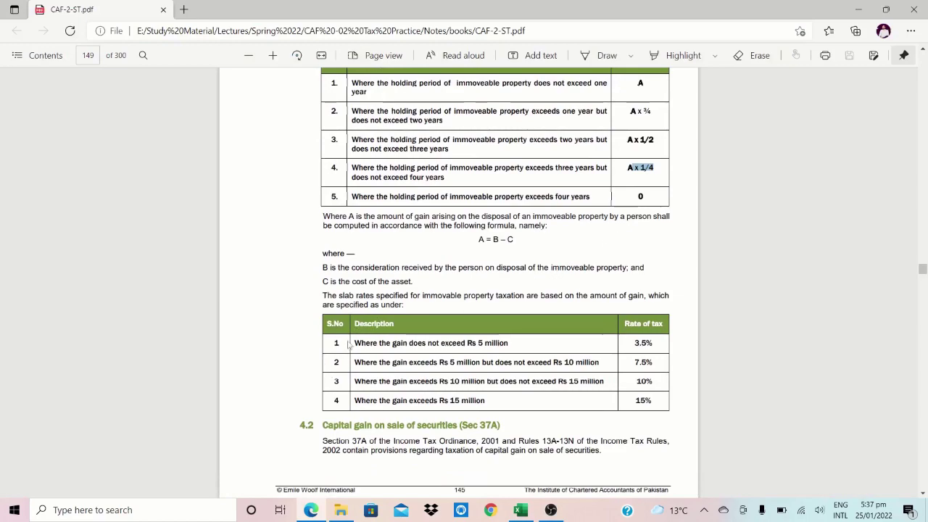
{"action": "left_click", "coordinate": [375, 347]}
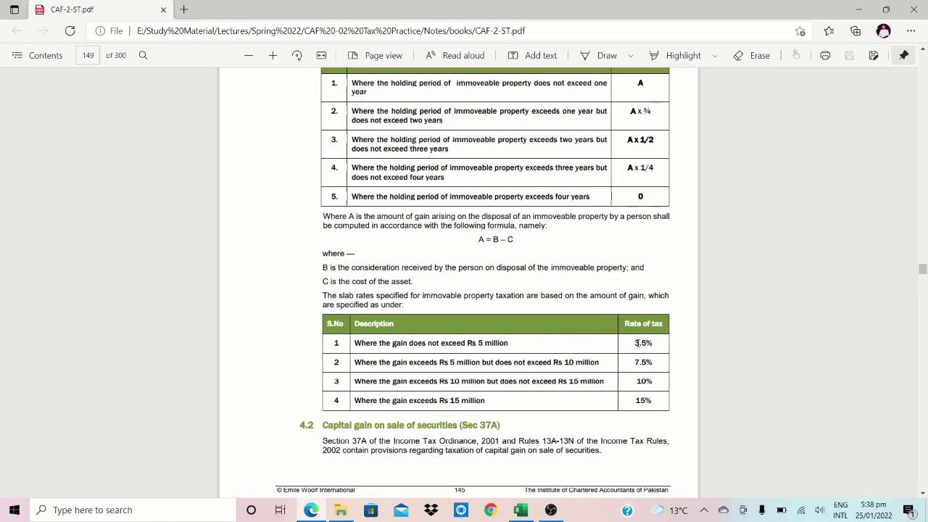
- Return to the Excel workbook and enter "tax rate" in W204, with 3.50% from the PDF's slab table in X204
{"action": "key", "text": "alt+Tab"}
{"action": "key", "text": "Up"}
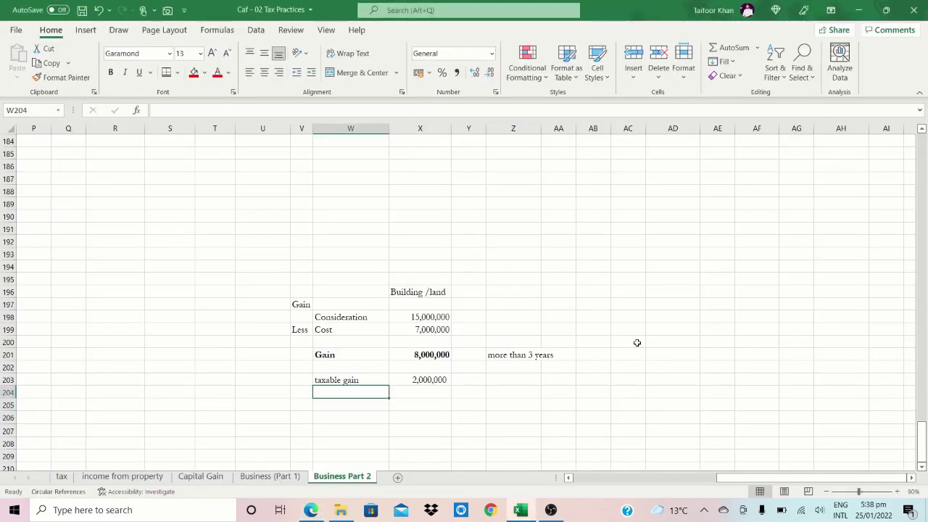
{"action": "type", "text": "tax rate"}
{"action": "key", "text": "Return"}
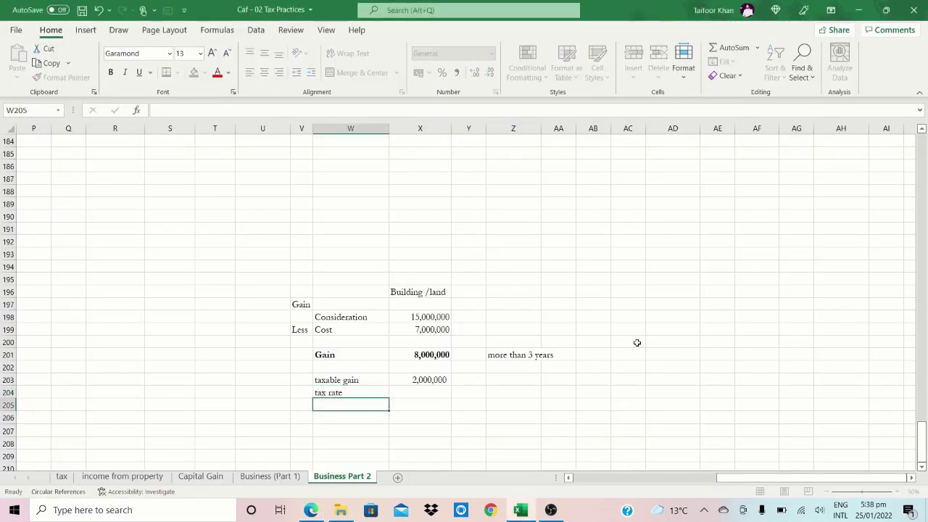
{"action": "key", "text": "Right"}
{"action": "key", "text": "Up"}
{"action": "key", "text": "alt+Tab"}
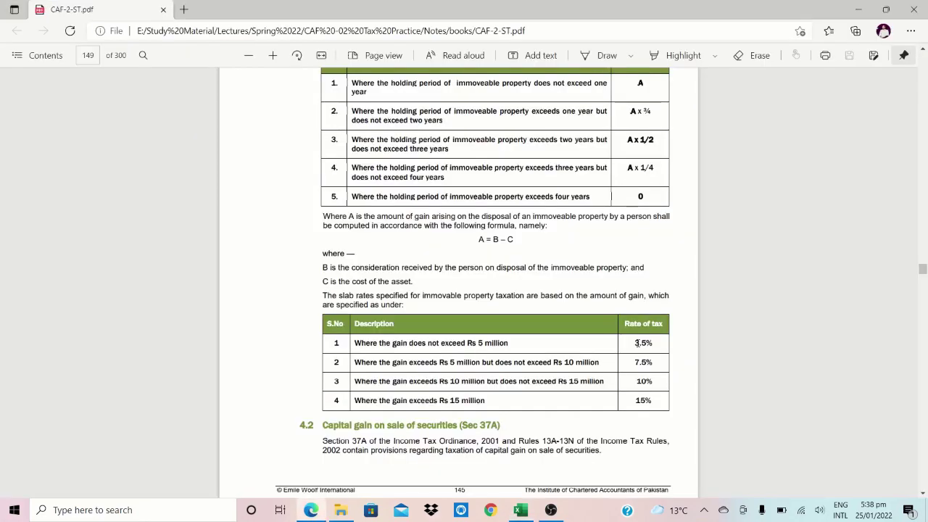
{"action": "key", "text": "alt+Tab"}
{"action": "type", "text": "3.50%"}
{"action": "key", "text": "Return"}
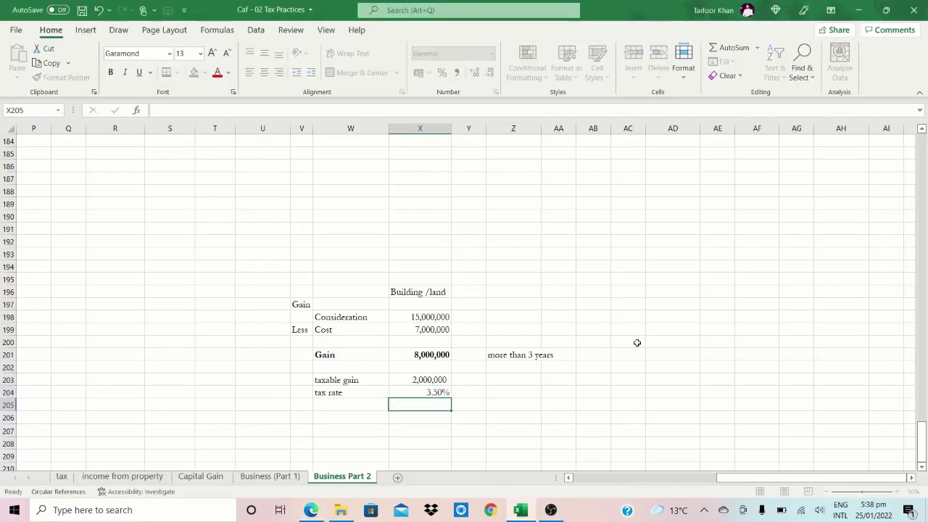
- Enter the label "tax payable" in W206 and make it bold
{"action": "key", "text": "Down"}
{"action": "key", "text": "Down"}
{"action": "key", "text": "Left"}
{"action": "key", "text": "Up"}
{"action": "type", "text": "tax p"}
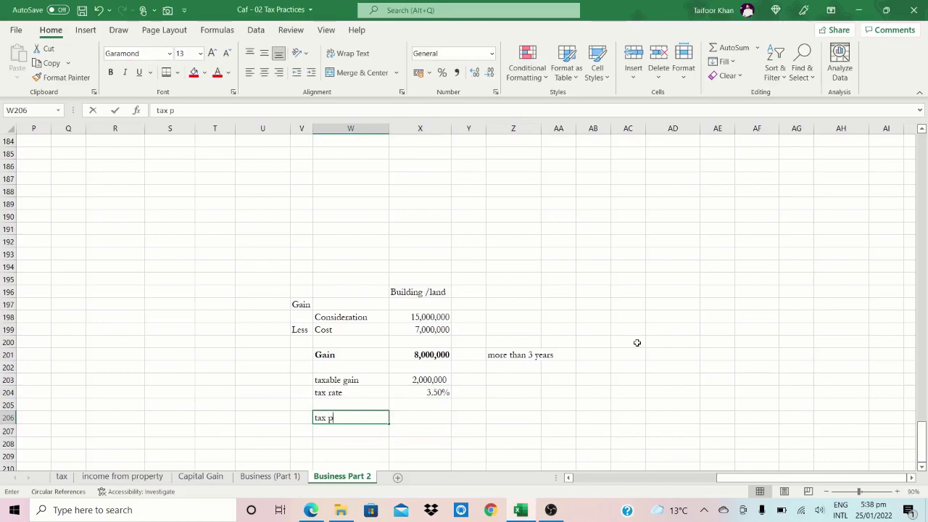
{"action": "type", "text": "ayable"}
{"action": "key", "text": "ctrl+Return"}
{"action": "key", "text": "ctrl+b"}
- Calculate the tax payable in X206 by multiplying the taxable gain in X203 by the tax rate in X204
{"action": "key", "text": "Right"}
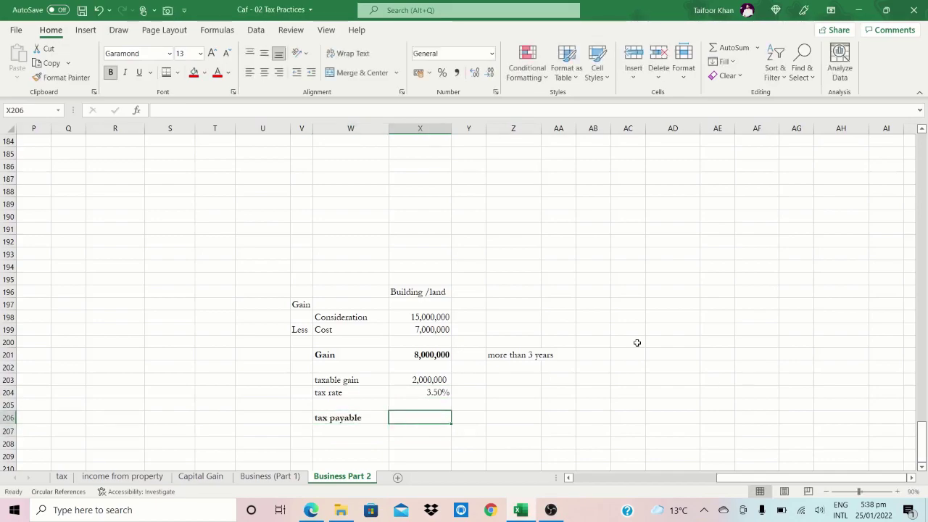
{"action": "type", "text": "+"}
{"action": "key", "text": "Up"}
{"action": "key", "text": "Up"}
{"action": "key", "text": "Up"}
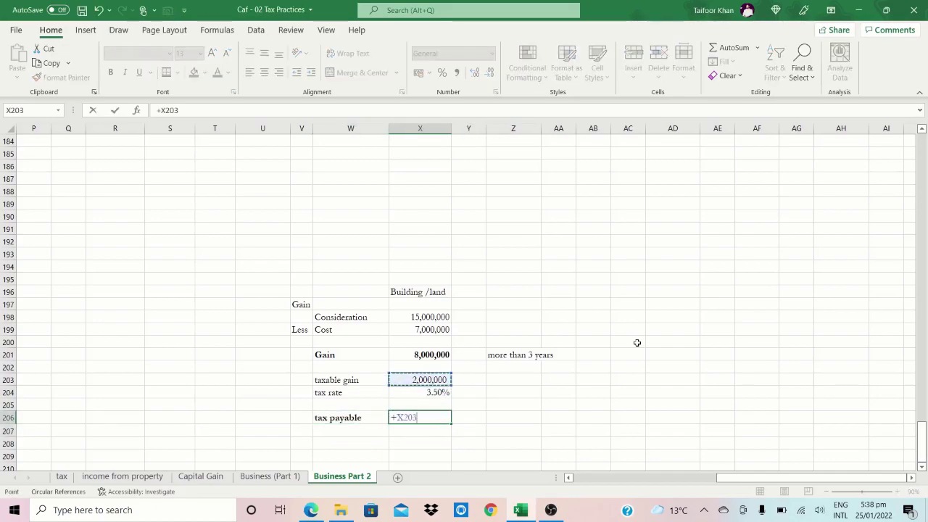
{"action": "type", "text": "*"}
{"action": "key", "text": "Up"}
{"action": "key", "text": "Up"}
{"action": "key", "text": "ctrl+Return"}
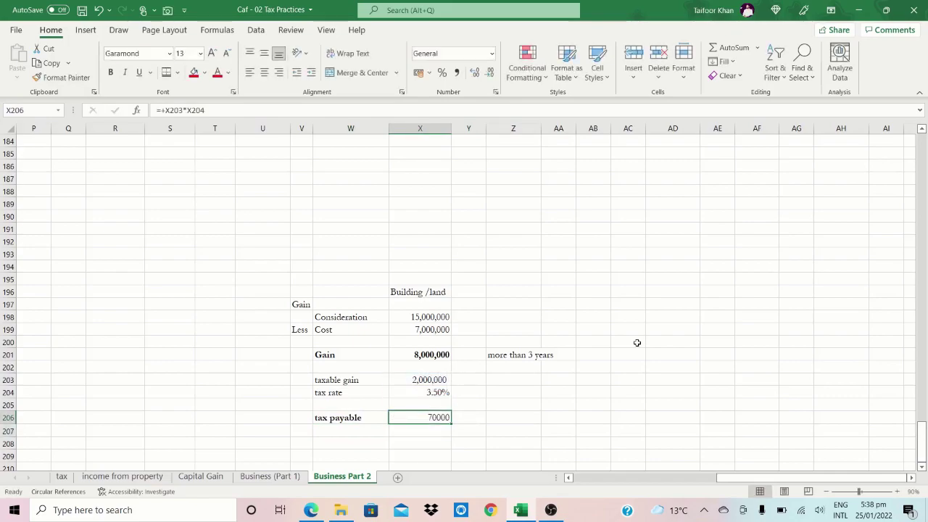
- Format the tax payable amount in X206 with thousands separators and no decimal places
{"action": "key", "text": "alt+h"}
{"action": "key", "text": "k"}
{"action": "key", "text": "alt+h"}
{"action": "key", "text": "9"}
{"action": "key", "text": "alt+h"}
{"action": "key", "text": "9"}
- Make the tax payable row W206:X206 bold and give it a top and double bottom border
{"action": "key", "text": "Left"}
{"action": "key", "text": "shift+Right"}
{"action": "key", "text": "ctrl+b"}
{"action": "key", "text": "alt"}
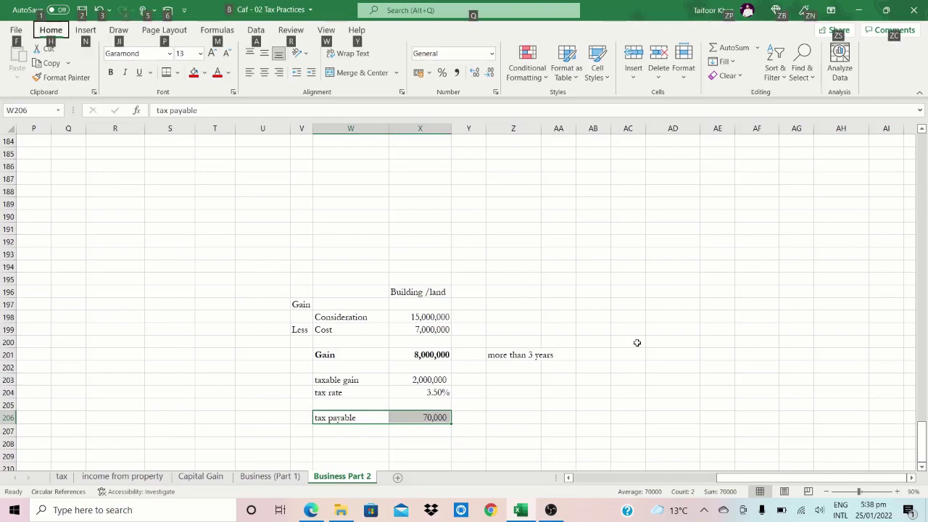
{"action": "key", "text": "Escape"}
{"action": "key", "text": "ctrl+b"}
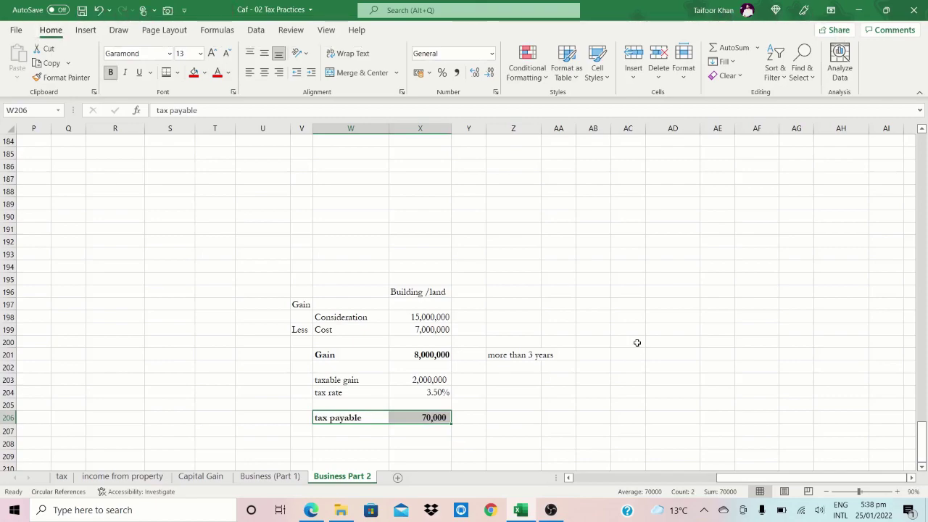
{"action": "key", "text": "alt+h"}
{"action": "key", "text": "b"}
{"action": "key", "text": "u"}
{"action": "key", "text": "Down"}
{"action": "key", "text": "Down"}
{"action": "key", "text": "Down"}
{"action": "key", "text": "Down"}
{"action": "key", "text": "Down"}
{"action": "key", "text": "Down"}
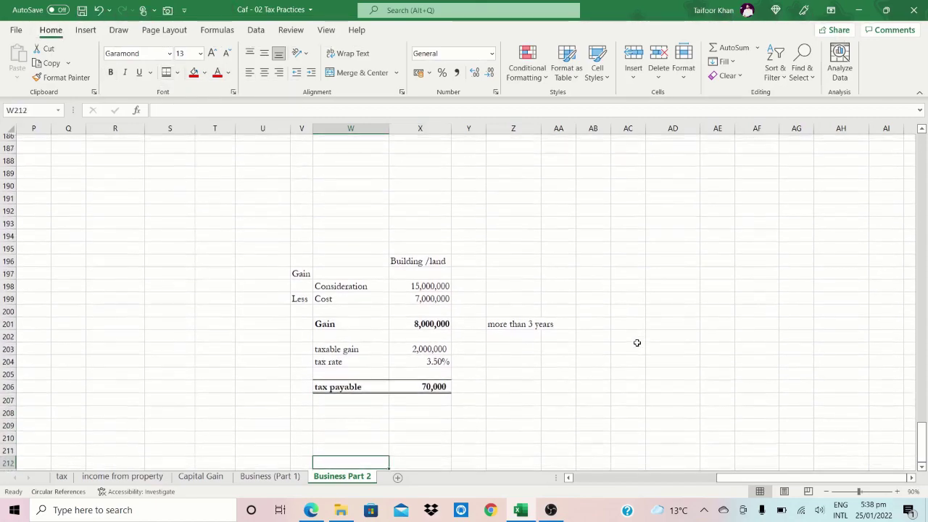
{"action": "key", "text": "Up"}
{"action": "key", "text": "Up"}
{"action": "key", "text": "Up"}
{"action": "key", "text": "Up"}
{"action": "key", "text": "Up"}
{"action": "key", "text": "Up"}
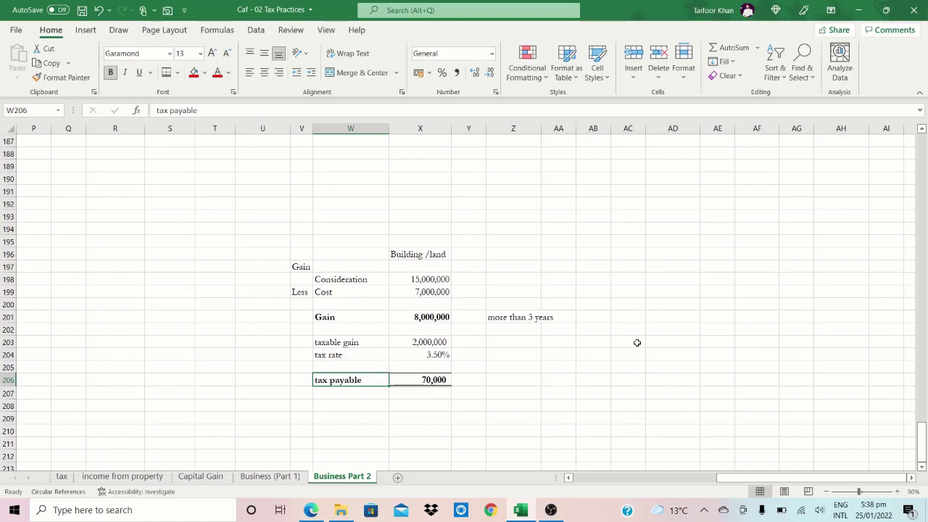
{"action": "key", "text": "Right"}
{"action": "key", "text": "Right"}
{"action": "key", "text": "Up"}
{"action": "key", "text": "Up"}
{"action": "key", "text": "Up"}
{"action": "key", "text": "Up"}
{"action": "key", "text": "Up"}
{"action": "key", "text": "Right"}
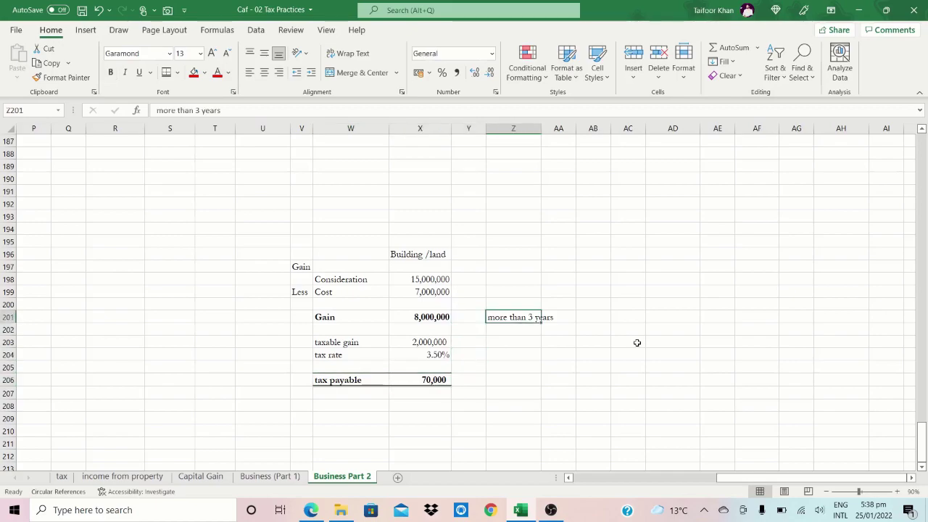
- Switch to the CAF-2 textbook PDF and read the exemption on capital gain rules in chapter 8, on page 137
{"action": "key", "text": "alt+Tab"}
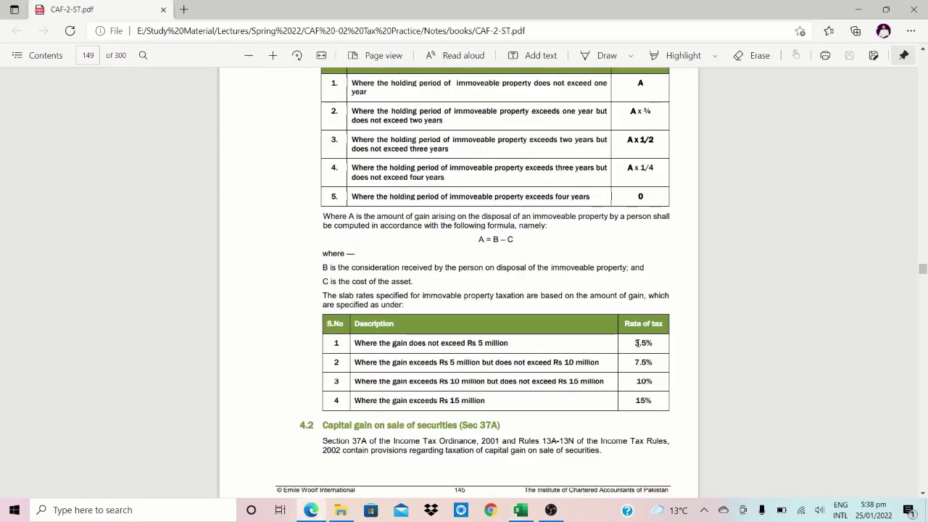
{"action": "left_click", "coordinate": [22, 58]}
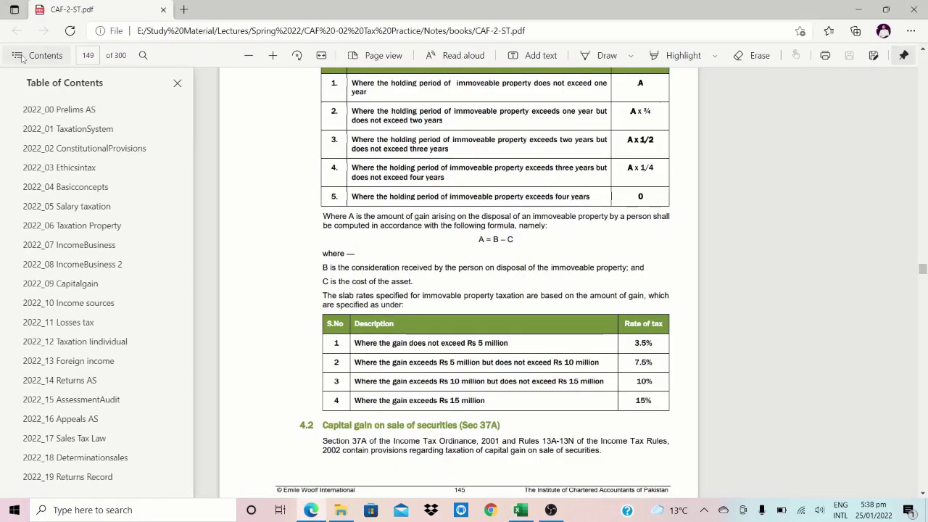
{"action": "left_click", "coordinate": [77, 266]}
{"action": "left_click", "coordinate": [178, 83]}
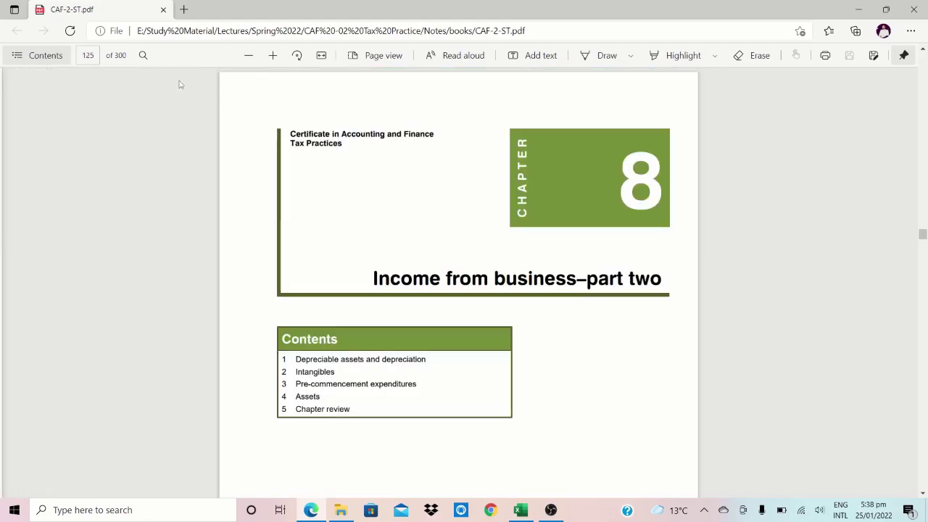
{"action": "scroll", "coordinate": [424, 328], "scroll_direction": "down", "scroll_amount": 6}
{"action": "scroll", "coordinate": [425, 329], "scroll_direction": "down", "scroll_amount": 6}
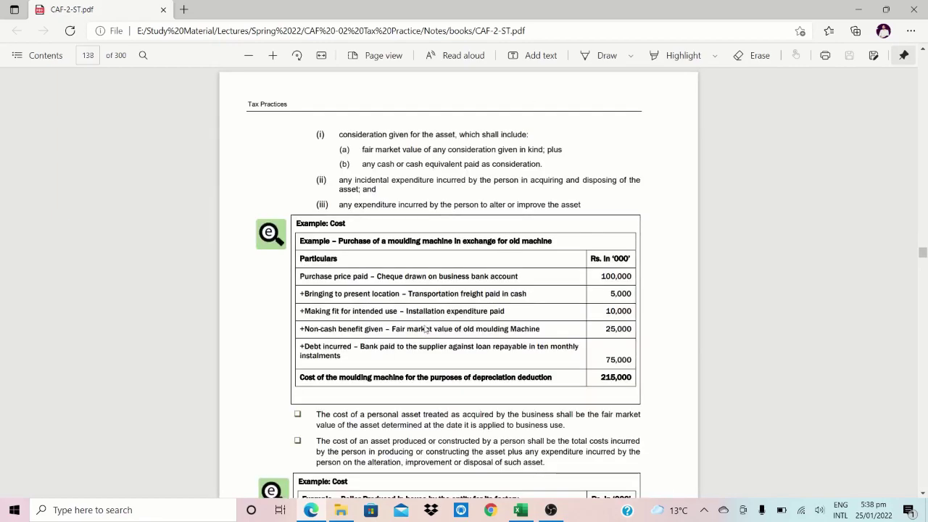
{"action": "scroll", "coordinate": [425, 329], "scroll_direction": "down", "scroll_amount": 3}
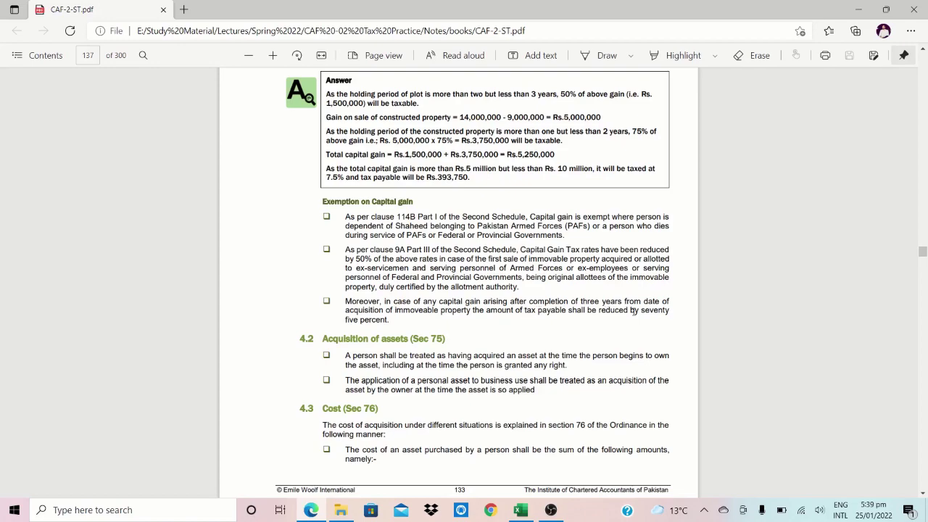
- Switch back to the Excel workbook and enter the label "tax credit" in W208, below the tax payable row
{"action": "key", "text": "alt+Tab"}
{"action": "key", "text": "Down"}
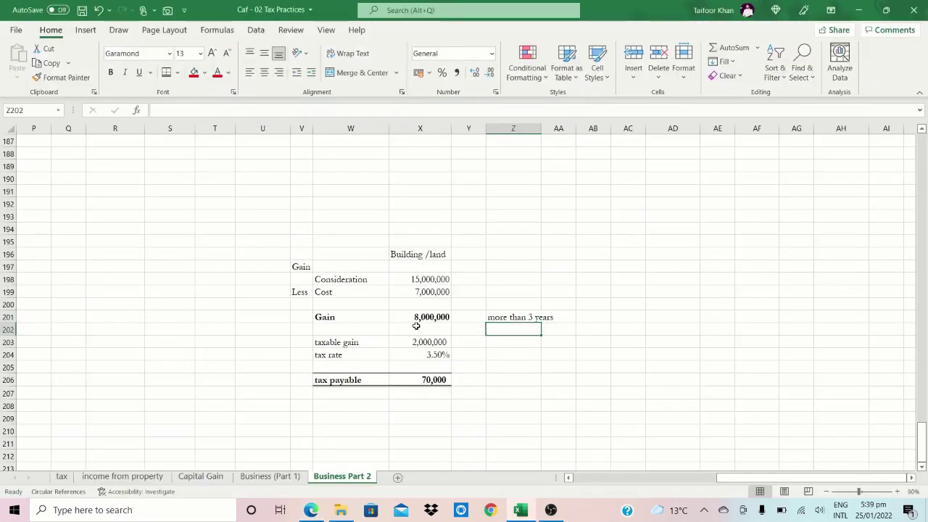
{"action": "key", "text": "Down"}
{"action": "key", "text": "Up"}
{"action": "key", "text": "Up"}
{"action": "key", "text": "Down"}
{"action": "key", "text": "Down"}
{"action": "key", "text": "Down"}
{"action": "key", "text": "Down"}
{"action": "key", "text": "Down"}
{"action": "key", "text": "Down"}
{"action": "key", "text": "Down"}
{"action": "key", "text": "Left"}
{"action": "key", "text": "Left"}
{"action": "key", "text": "Left"}
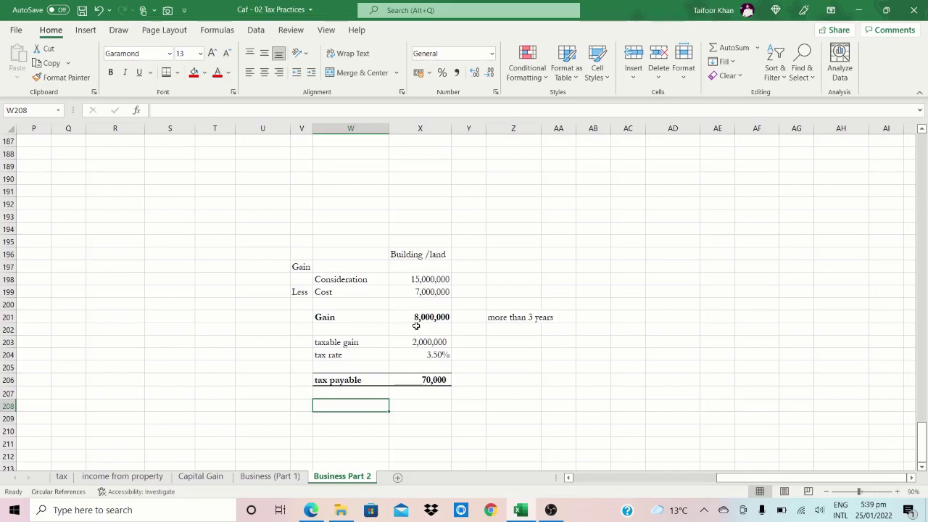
{"action": "type", "text": "tax credi"}
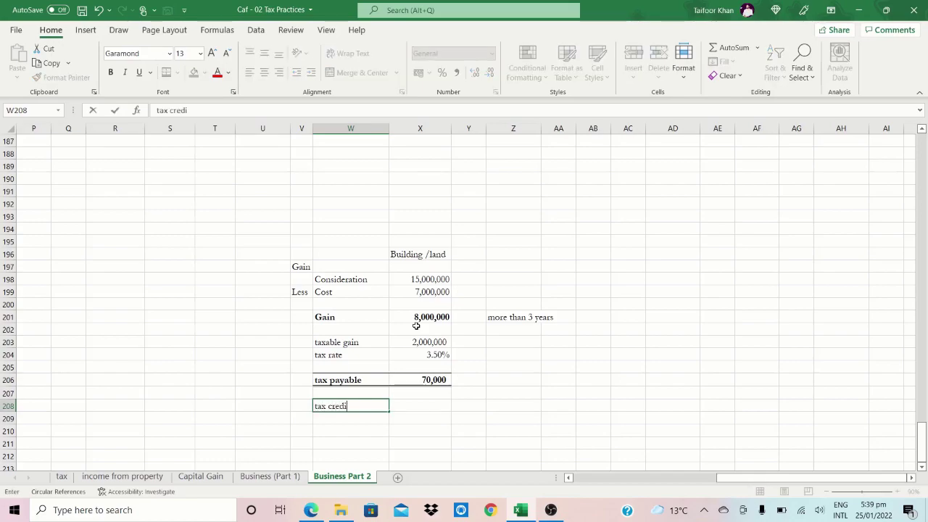
{"action": "type", "text": "t"}
{"action": "key", "text": "ctrl+Return"}
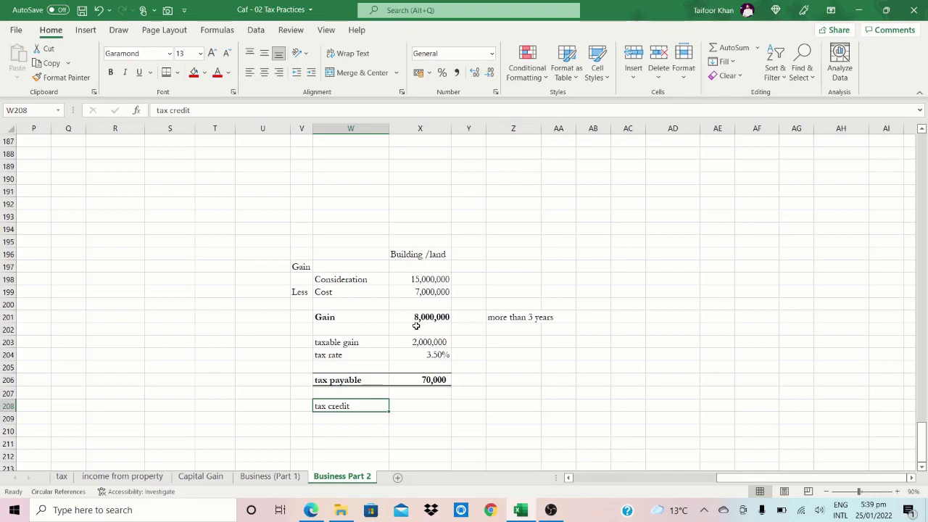
- Calculate the tax credit in X208 as minus 75% of the tax payable in X206
{"action": "key", "text": "Right"}
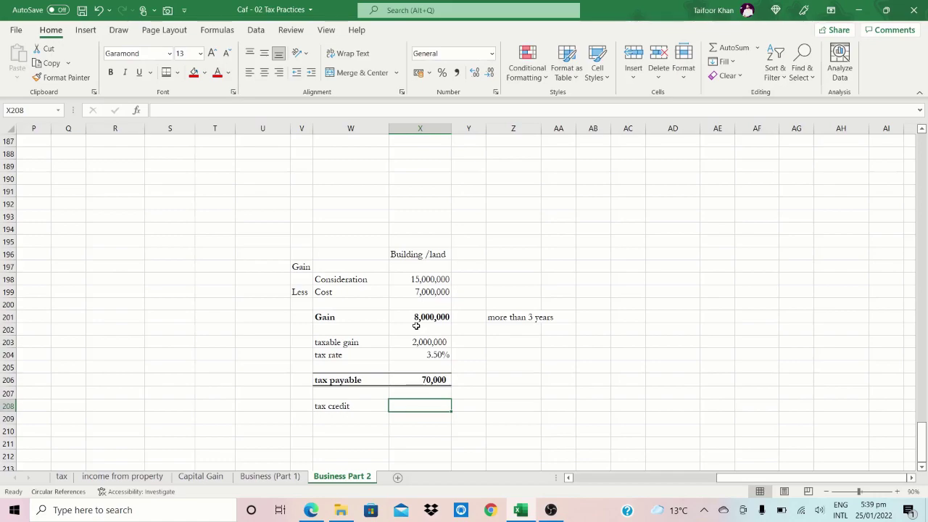
{"action": "type", "text": "-"}
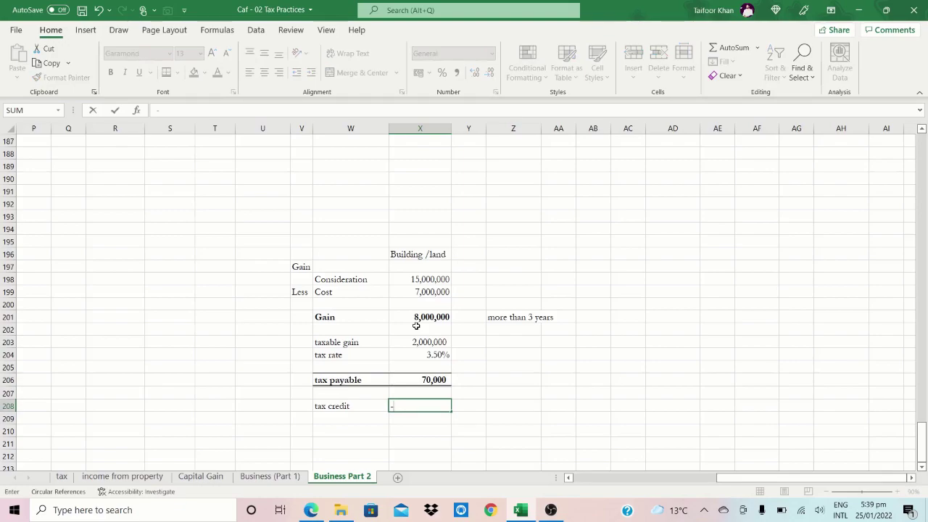
{"action": "type", "text": "*"}
{"action": "key", "text": "BackSpace"}
{"action": "key", "text": "Up"}
{"action": "key", "text": "Up"}
{"action": "type", "text": "*.75"}
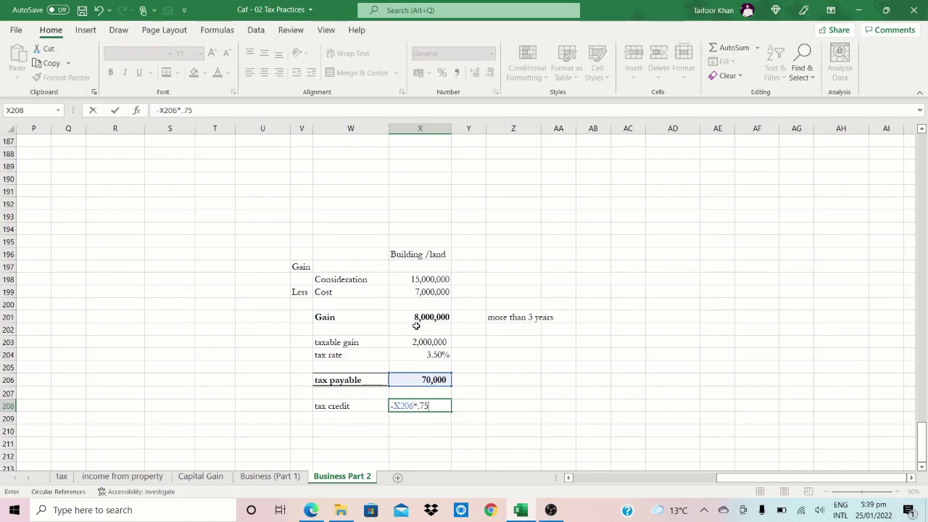
{"action": "key", "text": "Return"}
- Enter the label "tax payable" in W210 and make it bold
{"action": "key", "text": "Down"}
{"action": "key", "text": "Left"}
{"action": "type", "text": "tax payabe"}
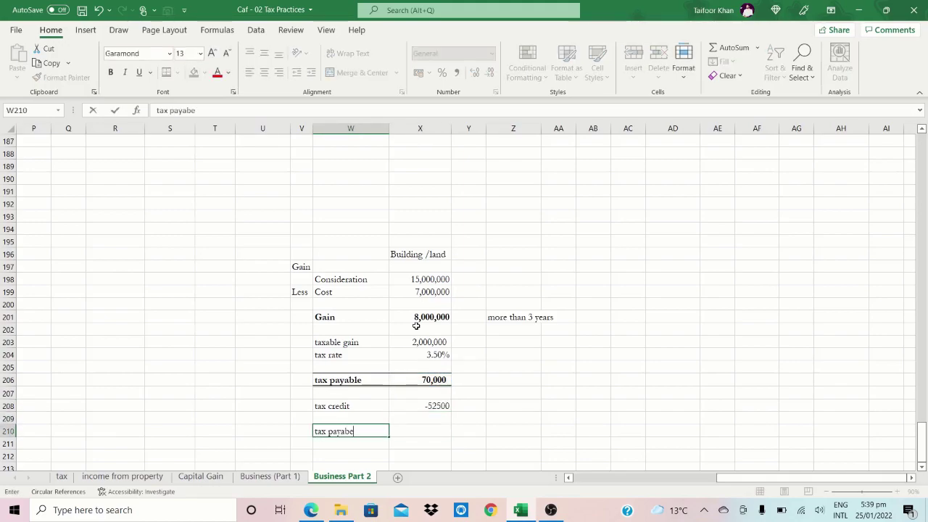
{"action": "key", "text": "BackSpace"}
{"action": "type", "text": "le"}
{"action": "key", "text": "ctrl+Return"}
{"action": "type", "text": "b"}
{"action": "key", "text": "ctrl+Return"}
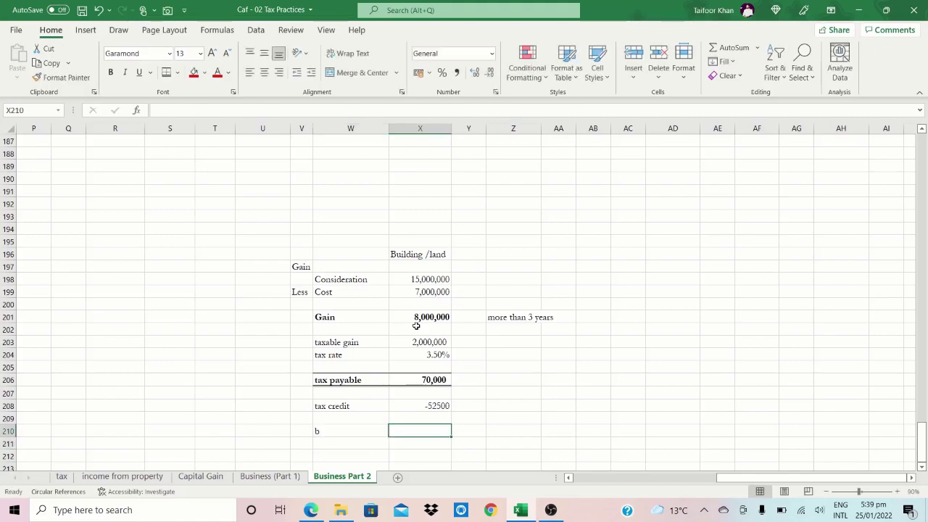
{"action": "key", "text": "ctrl+z"}
{"action": "key", "text": "ctrl+b"}
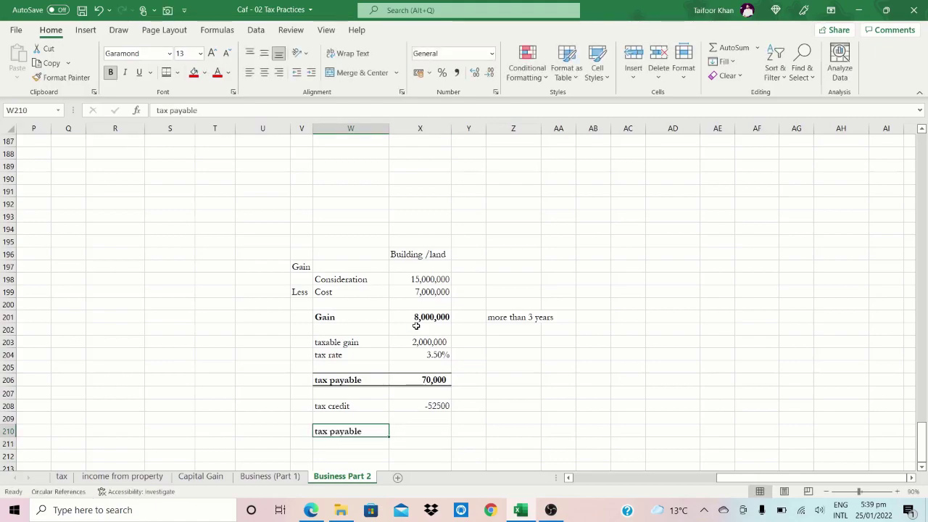
- Calculate the net tax payable in X210 by adding X206 and X208, and make the result bold
{"action": "key", "text": "Right"}
{"action": "type", "text": "+"}
{"action": "key", "text": "Up"}
{"action": "key", "text": "Up"}
{"action": "key", "text": "Up"}
{"action": "key", "text": "Up"}
{"action": "type", "text": "+"}
{"action": "key", "text": "Up"}
{"action": "key", "text": "Up"}
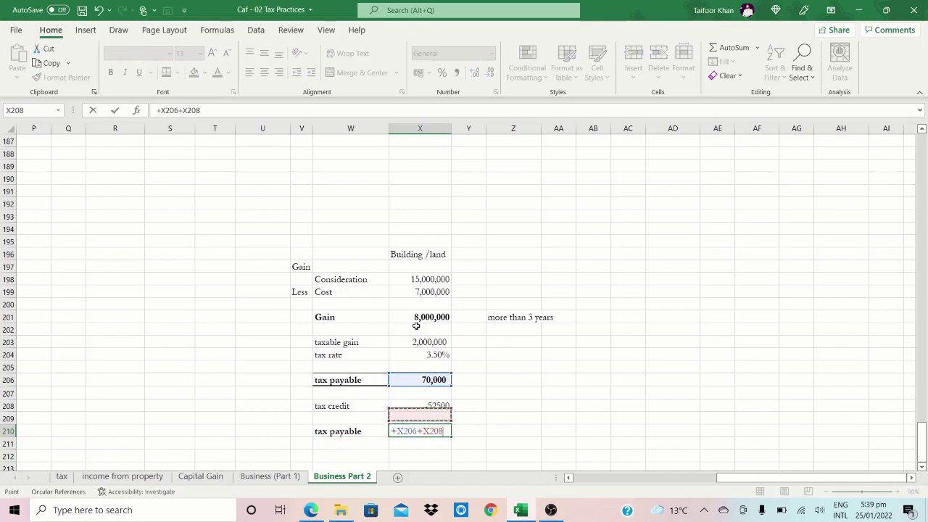
{"action": "type", "text": "\\"}
{"action": "key", "text": "BackSpace"}
{"action": "key", "text": "ctrl+Return"}
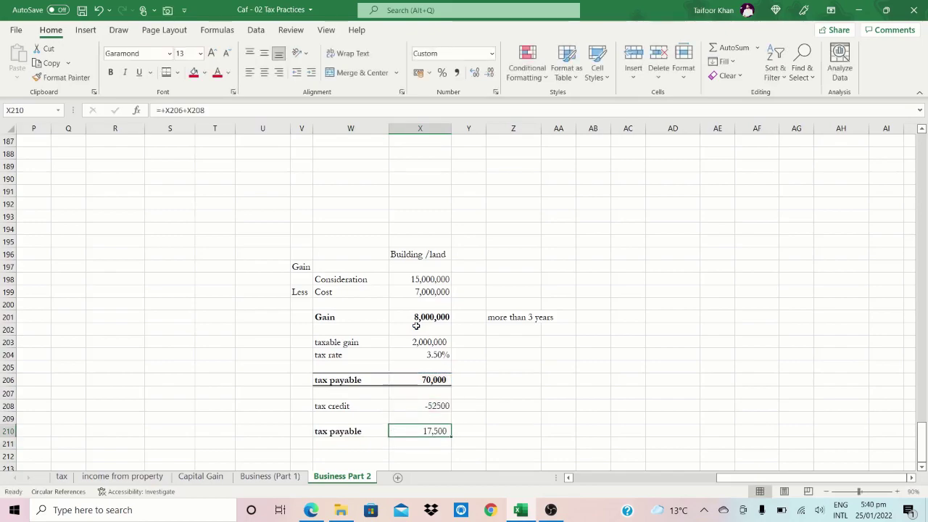
{"action": "key", "text": "alt"}
{"action": "key", "text": "Escape"}
{"action": "key", "text": "ctrl+b"}
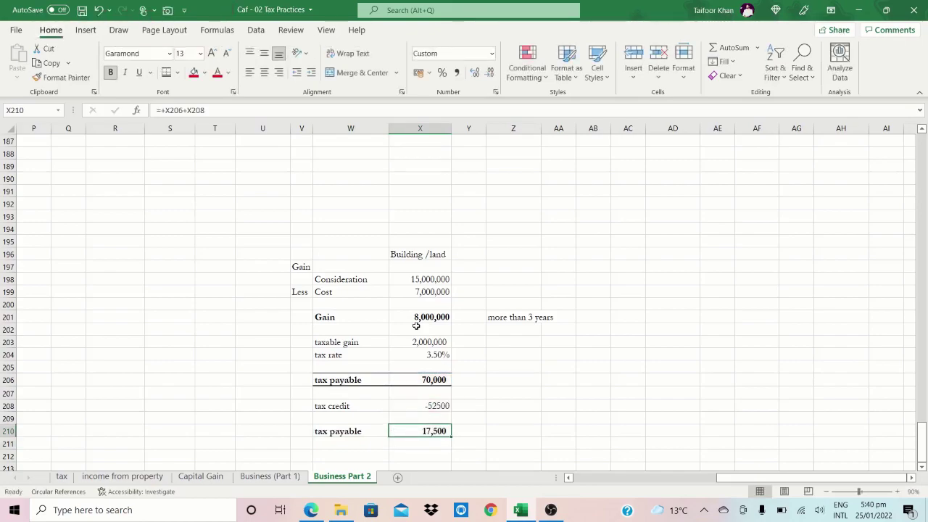
- Format the tax credit amount in X208 with thousands separators and no decimal places
{"action": "key", "text": "Up"}
{"action": "key", "text": "Up"}
{"action": "key", "text": "alt+h"}
{"action": "key", "text": "k"}
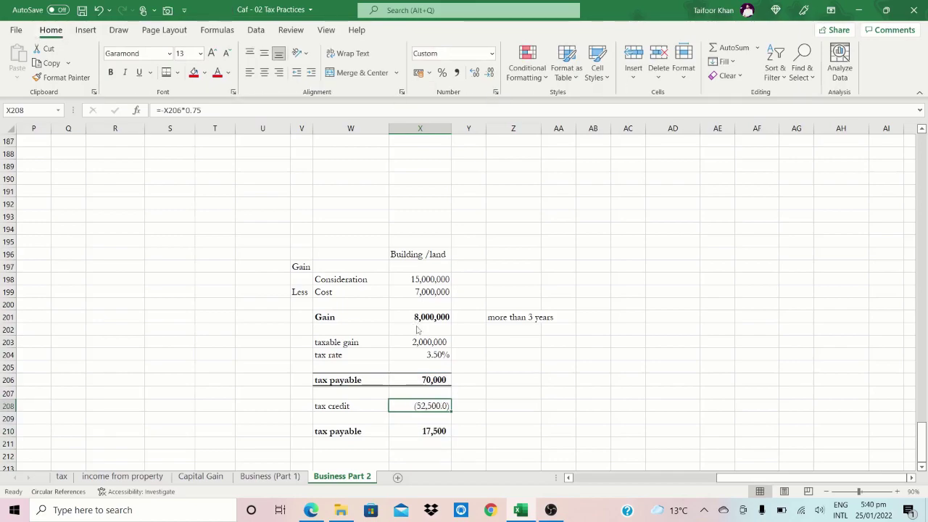
{"action": "key", "text": "Down"}
{"action": "key", "text": "Down"}
{"action": "key", "text": "Down"}
{"action": "key", "text": "Down"}
{"action": "key", "text": "Down"}
{"action": "key", "text": "Down"}
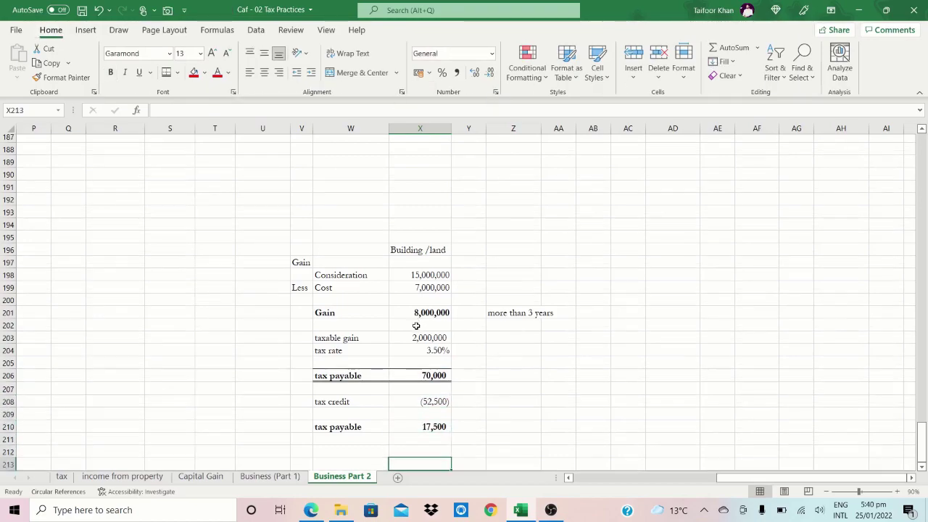
- Add matching top and bottom borders to the net tax payable row W210:X210
{"action": "key", "text": "Up"}
{"action": "key", "text": "Up"}
{"action": "key", "text": "Up"}
{"action": "key", "text": "Up"}
{"action": "key", "text": "shift+Left"}
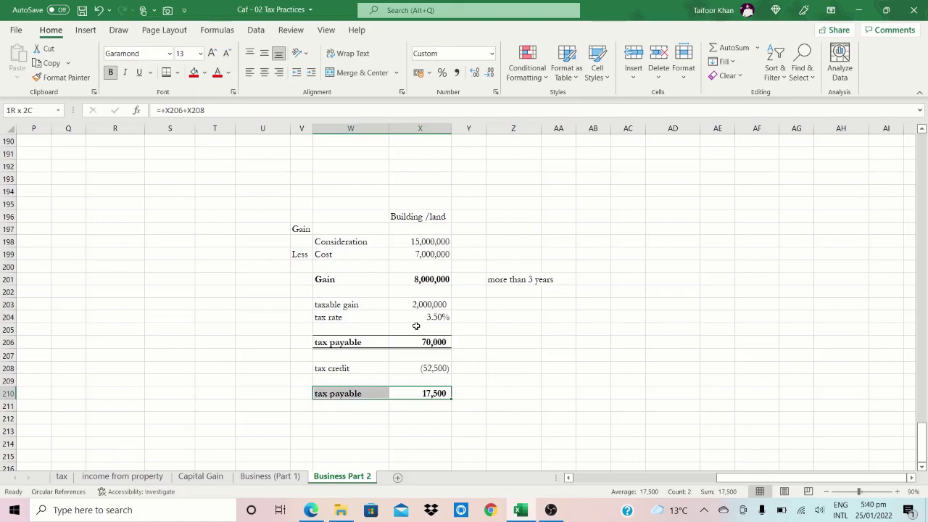
{"action": "key", "text": "ctrl+q"}
{"action": "key", "text": "Escape"}
{"action": "key", "text": "alt+h"}
{"action": "key", "text": "b"}
{"action": "key", "text": "s"}
- Change the holding period note in Z201 to "less than 3 years but more then 2 years"
{"action": "key", "text": "Up"}
{"action": "key", "text": "Up"}
{"action": "key", "text": "Up"}
{"action": "key", "text": "Up"}
{"action": "key", "text": "Up"}
{"action": "key", "text": "Up"}
{"action": "key", "text": "Up"}
{"action": "key", "text": "Up"}
{"action": "key", "text": "Up"}
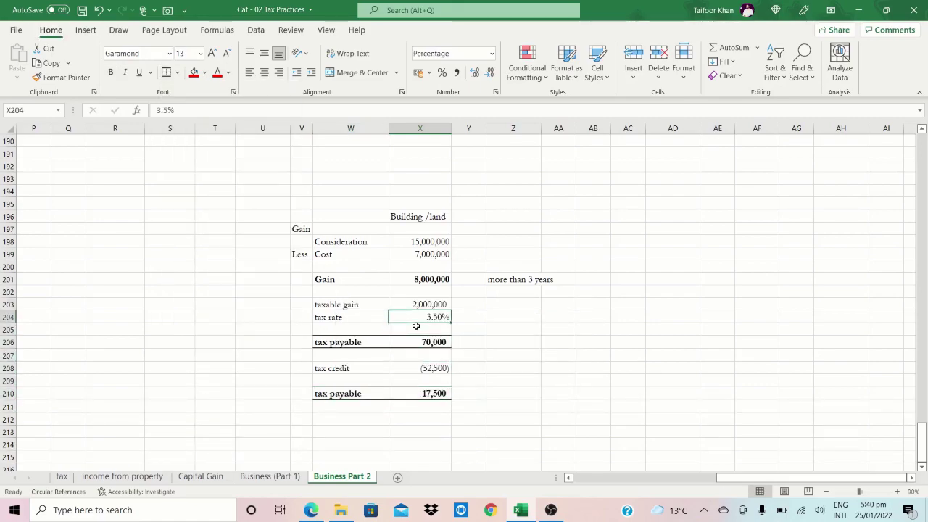
{"action": "key", "text": "Right"}
{"action": "key", "text": "Right"}
{"action": "key", "text": "F2"}
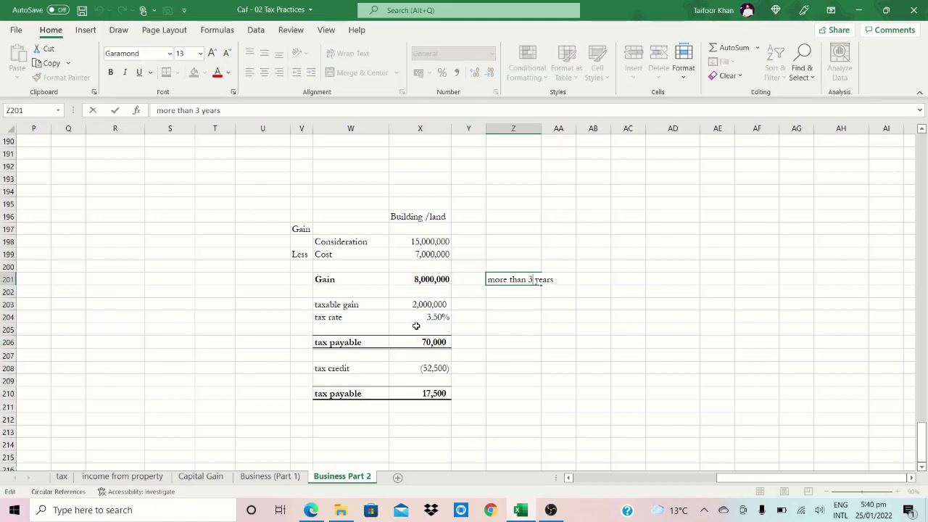
{"action": "key", "text": "BackSpace"}
{"action": "key", "text": "BackSpace"}
{"action": "key", "text": "BackSpace"}
{"action": "key", "text": "BackSpace"}
{"action": "key", "text": "BackSpace"}
{"action": "key", "text": "BackSpace"}
{"action": "key", "text": "BackSpace"}
{"action": "key", "text": "BackSpace"}
{"action": "key", "text": "BackSpace"}
{"action": "key", "text": "BackSpace"}
{"action": "key", "text": "BackSpace"}
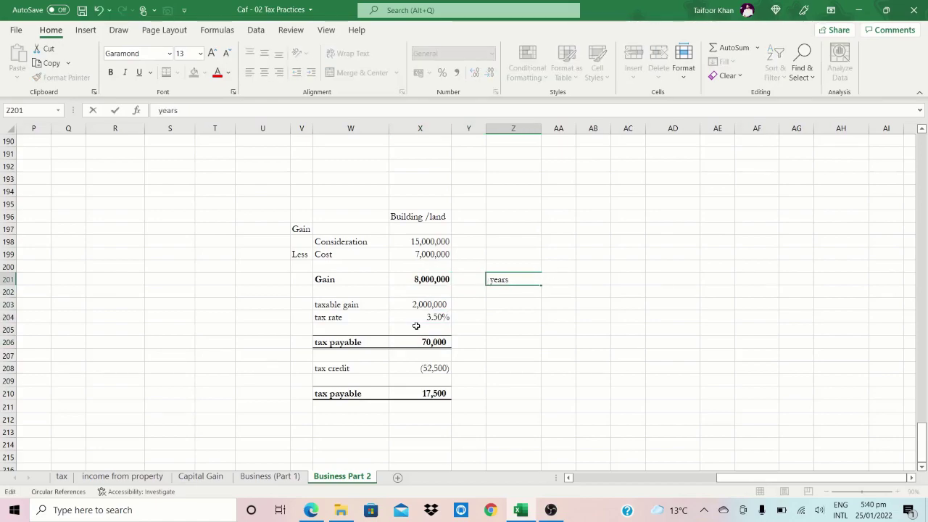
{"action": "type", "text": "less th"}
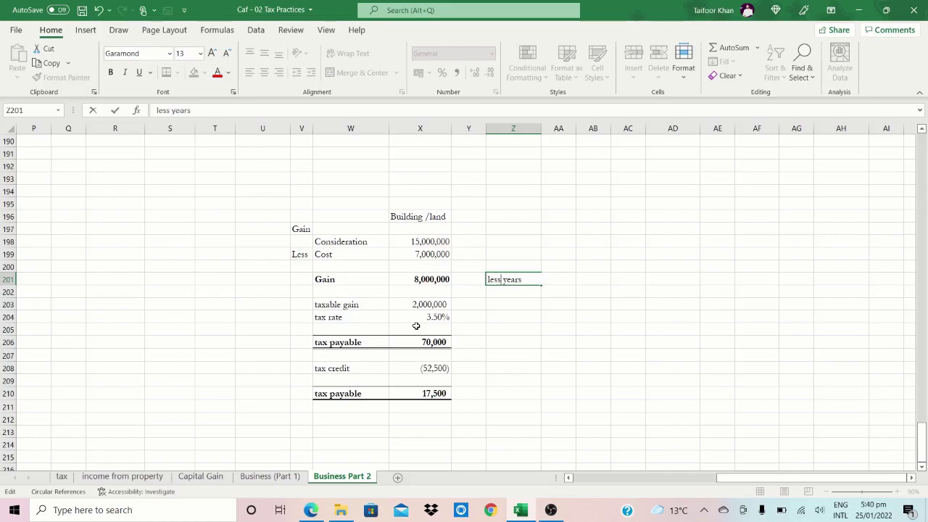
{"action": "type", "text": "an 30"}
{"action": "key", "text": "BackSpace"}
{"action": "type", "text": "but"}
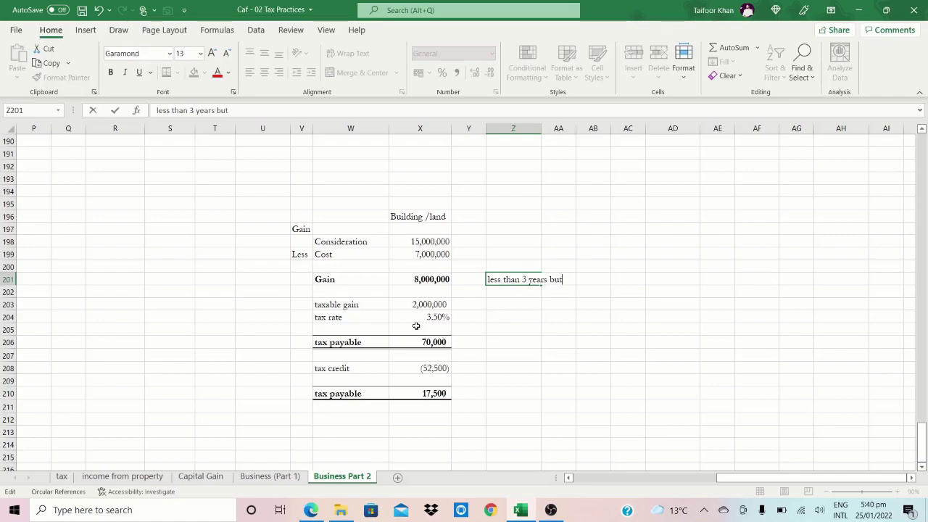
{"action": "type", "text": " more then 2 years"}
{"action": "key", "text": "Return"}
- Change the taxable gain formula in X203 to multiply the gain in X201 by 0.5
{"action": "key", "text": "Left"}
{"action": "key", "text": "Left"}
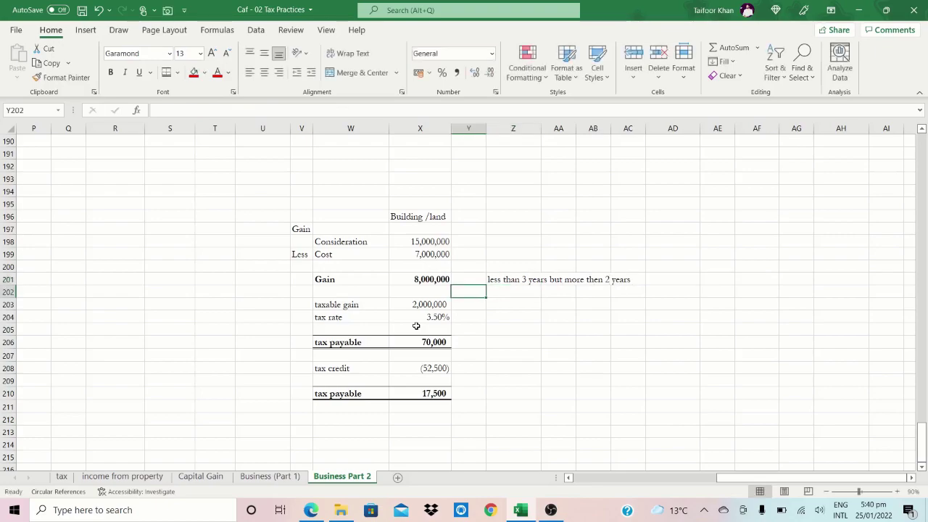
{"action": "key", "text": "Down"}
{"action": "key", "text": "Down"}
{"action": "key", "text": "Up"}
{"action": "key", "text": "Up"}
{"action": "key", "text": "Down"}
{"action": "key", "text": "alt+Tab"}
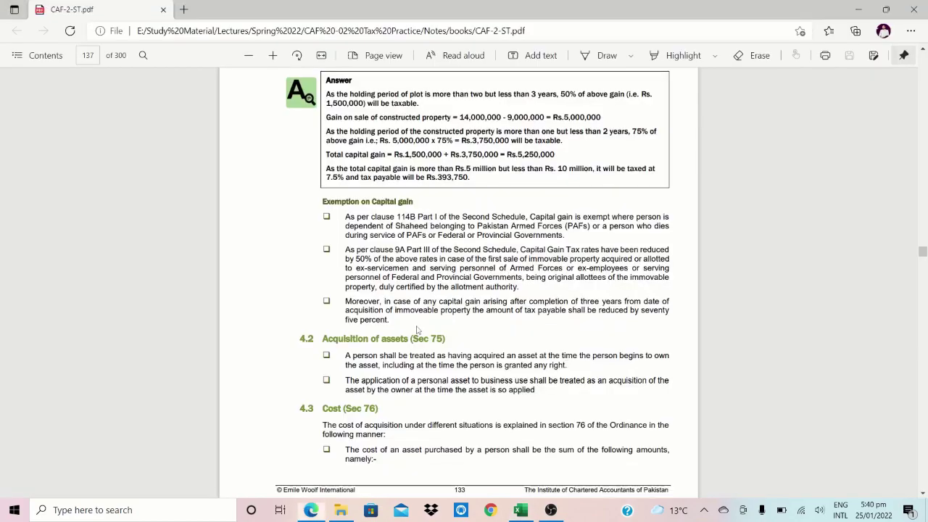
{"action": "key", "text": "alt+Tab"}
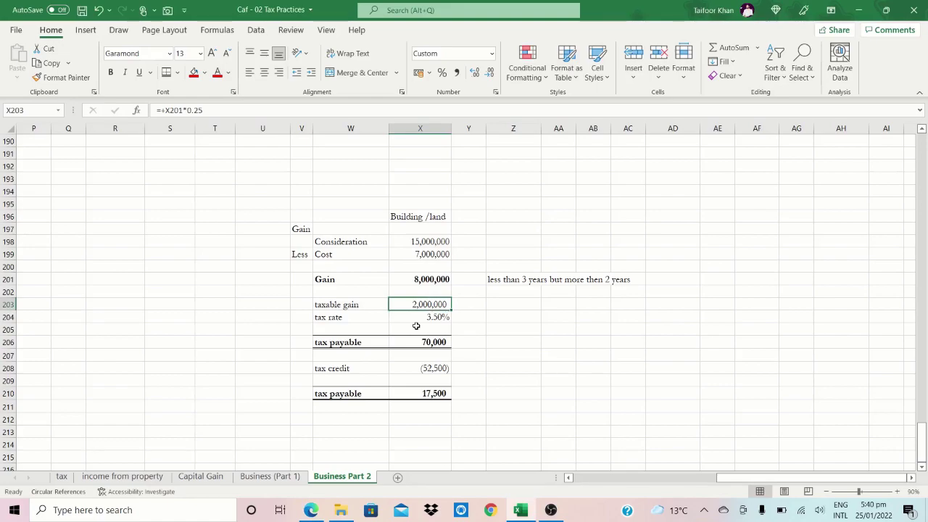
{"action": "key", "text": "F2"}
{"action": "key", "text": "BackSpace"}
{"action": "key", "text": "BackSpace"}
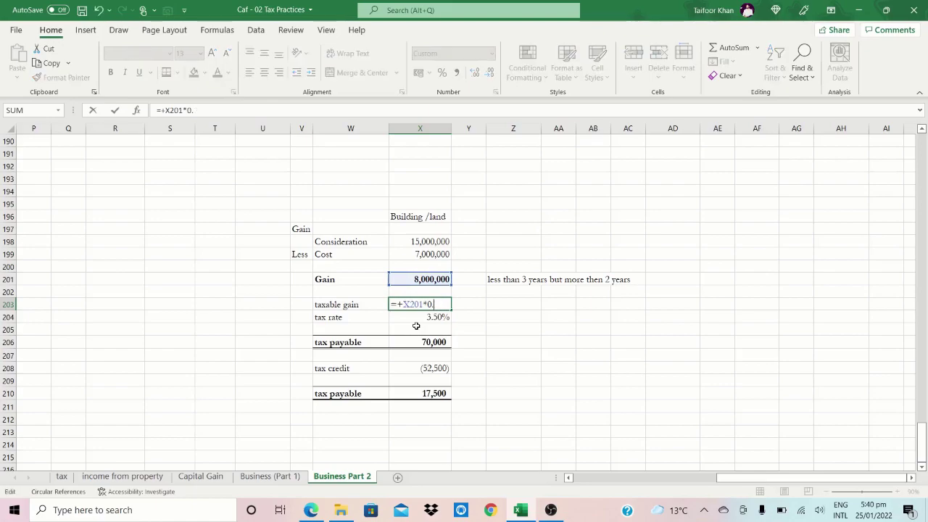
{"action": "type", "text": "5"}
{"action": "key", "text": "Return"}
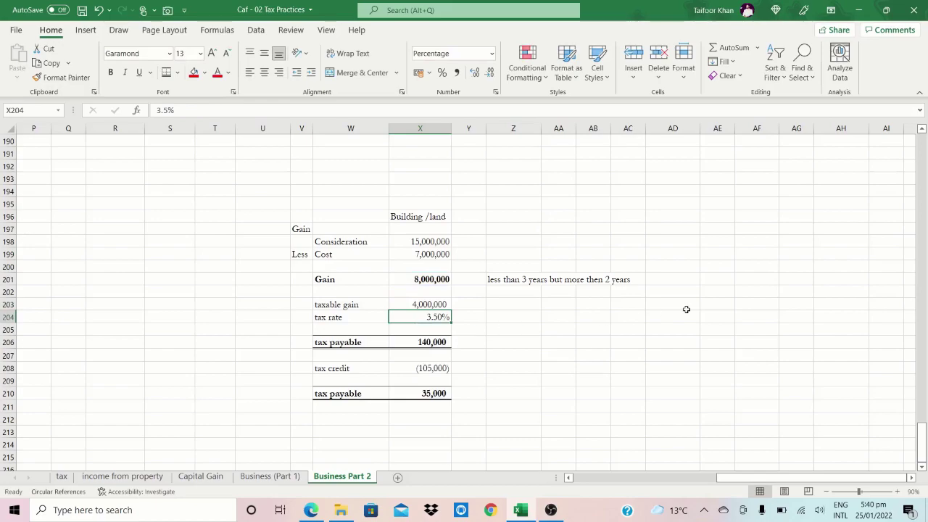
- Make the taxable gain row W203:X203 bold
{"action": "key", "text": "Left"}
{"action": "key", "text": "Right"}
{"action": "key", "text": "Up"}
{"action": "key", "text": "shift+Left"}
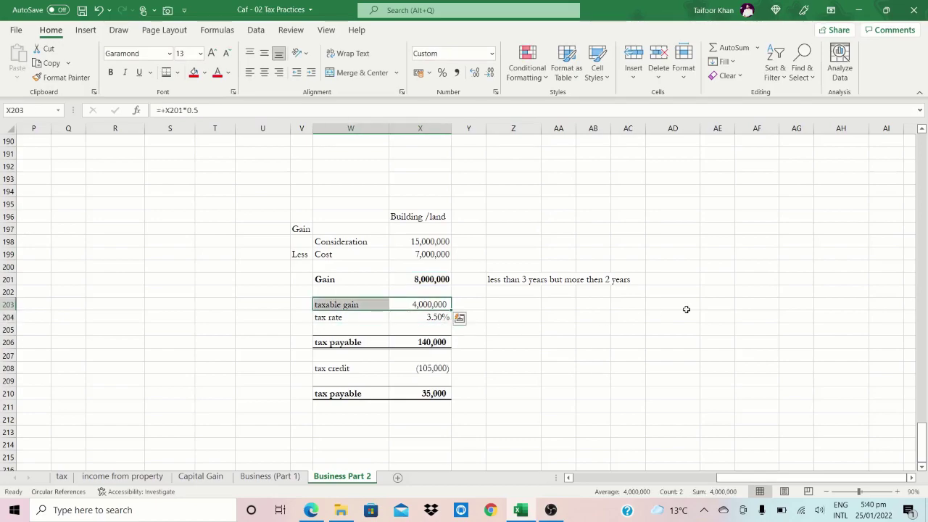
{"action": "key", "text": "ctrl+b"}
{"action": "key", "text": "shift+Right"}
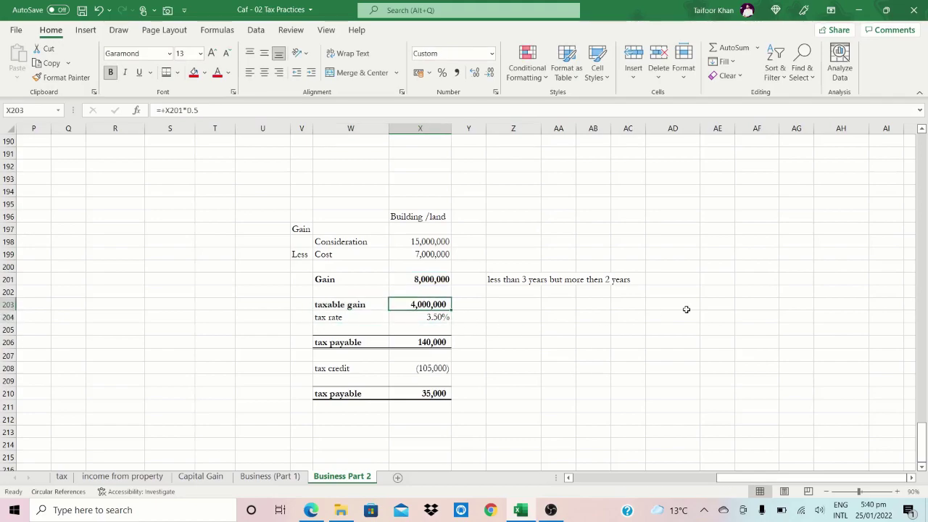
{"action": "key", "text": "Down"}
{"action": "key", "text": "Down"}
{"action": "key", "text": "Up"}
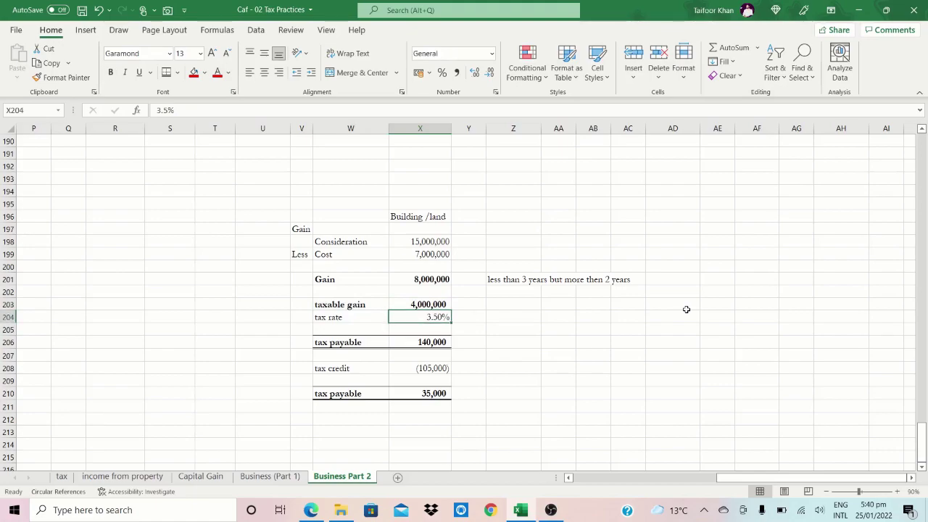
{"action": "key", "text": "Left"}
{"action": "key", "text": "Up"}
{"action": "key", "text": "Down"}
{"action": "key", "text": "Right"}
- Fill the tax credit and net tax payable block V208:Y211 with yellow
{"action": "key", "text": "Down"}
{"action": "key", "text": "Down"}
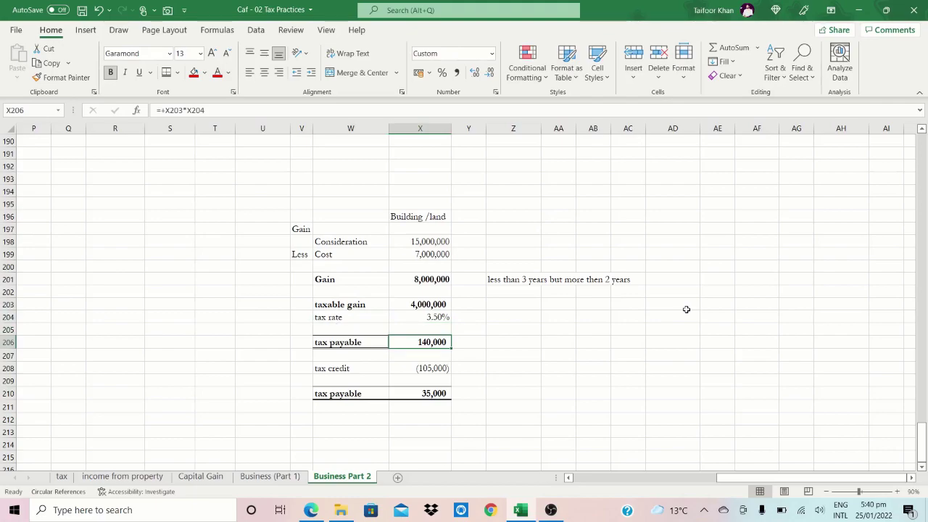
{"action": "key", "text": "Down"}
{"action": "key", "text": "Down"}
{"action": "key", "text": "Left"}
{"action": "key", "text": "Left"}
{"action": "key", "text": "shift+Right"}
{"action": "key", "text": "shift+Right"}
{"action": "key", "text": "shift+Right"}
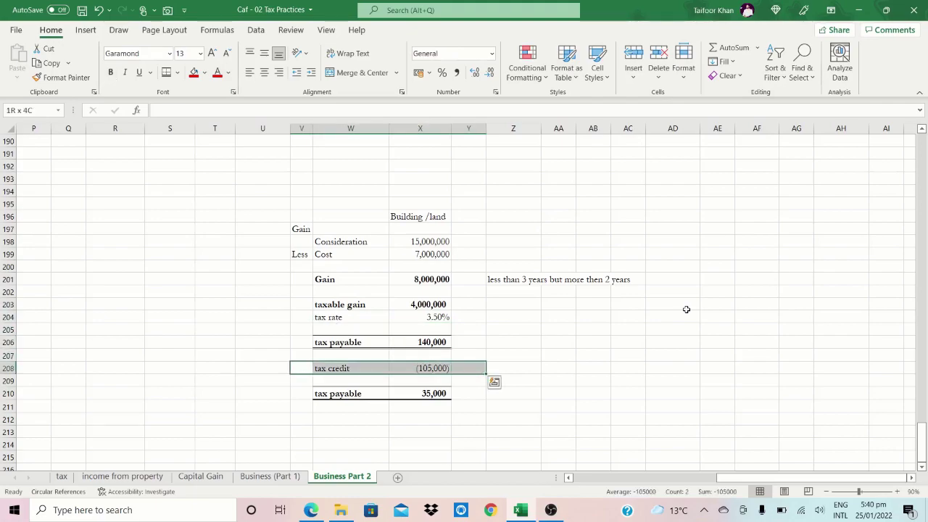
{"action": "key", "text": "shift+Down"}
{"action": "key", "text": "shift+Down"}
{"action": "key", "text": "shift+Down"}
{"action": "key", "text": "alt+h"}
{"action": "key", "text": "h"}
{"action": "key", "text": "Up"}
{"action": "key", "text": "Up"}
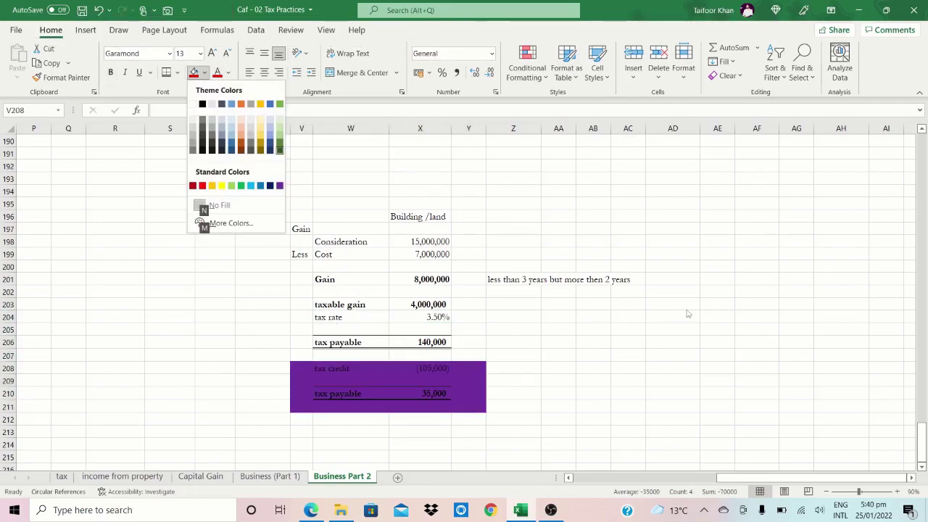
{"action": "key", "text": "Down"}
{"action": "key", "text": "Left"}
{"action": "key", "text": "Left"}
{"action": "key", "text": "Left"}
{"action": "key", "text": "Return"}
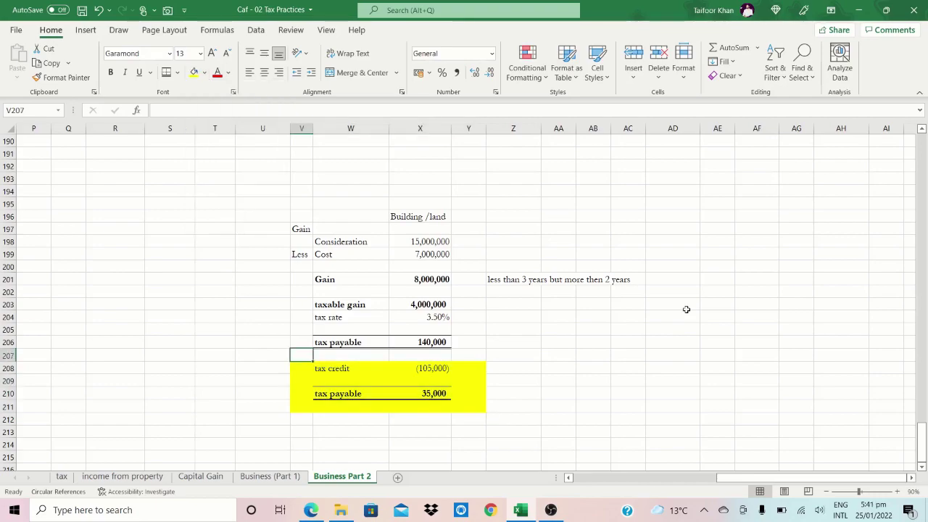
- Enter the note "it only applies when holding period is more then 3 uears" in Z208 beside the tax credit row
{"action": "key", "text": "Right"}
{"action": "key", "text": "Right"}
{"action": "key", "text": "Right"}
{"action": "key", "text": "Right"}
{"action": "type", "text": "it"}
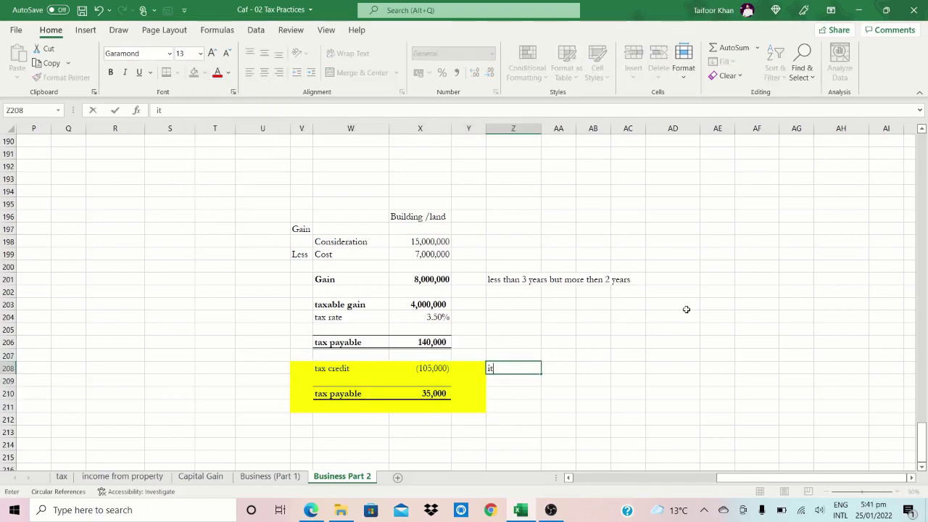
{"action": "type", "text": " only applies when "}
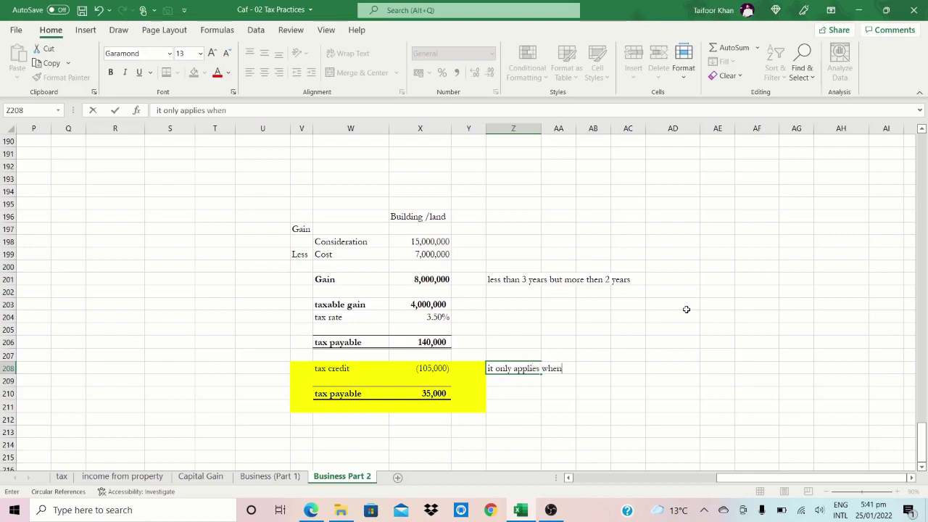
{"action": "type", "text": "holding period is mor"}
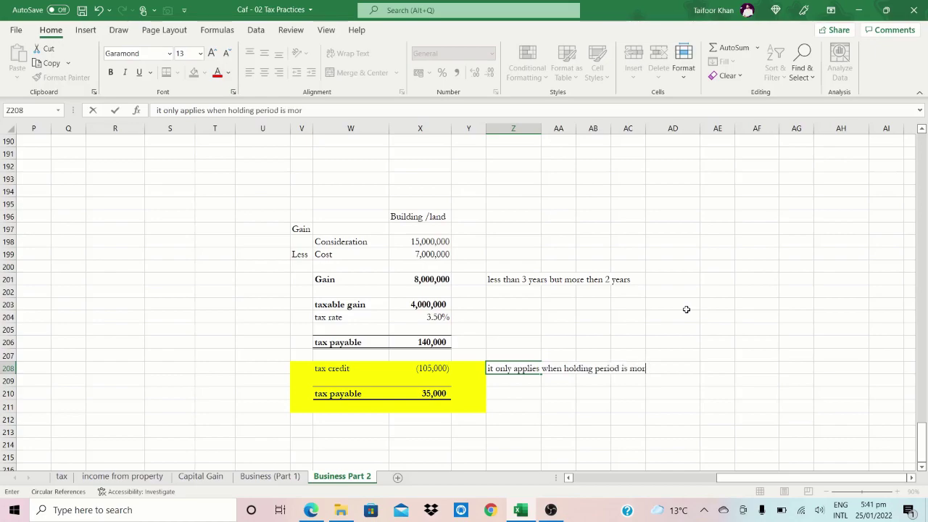
{"action": "type", "text": "e then 3 uears"}
{"action": "key", "text": "ctrl+Return"}
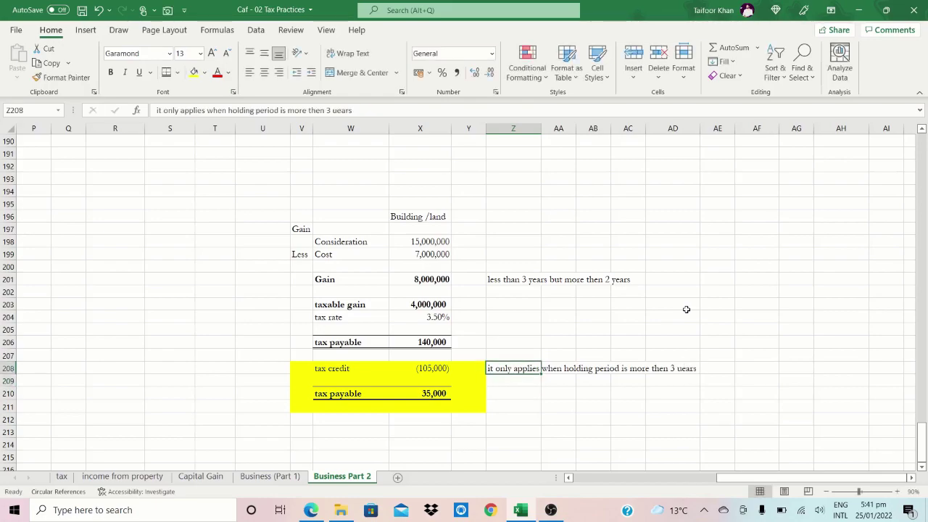
- Fill the first tax payable row W206:X206 with red
{"action": "key", "text": "Left"}
{"action": "key", "text": "Left"}
{"action": "key", "text": "Left"}
{"action": "key", "text": "shift+Right"}
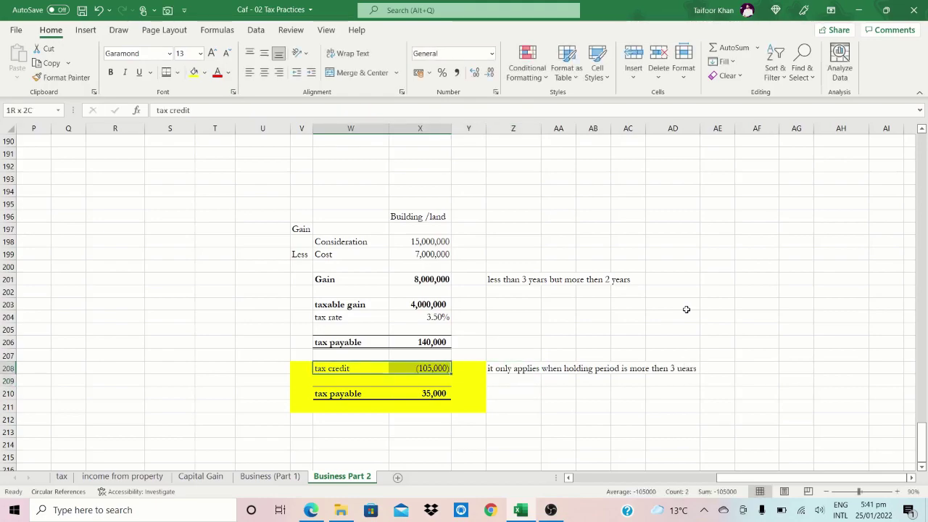
{"action": "key", "text": "Up"}
{"action": "key", "text": "Up"}
{"action": "key", "text": "shift+Right"}
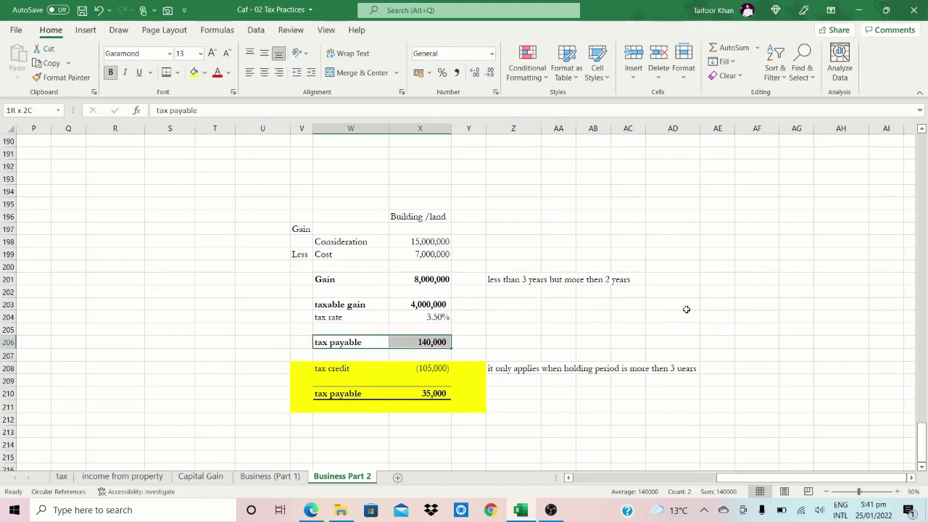
{"action": "key", "text": "alt+h"}
{"action": "key", "text": "h"}
{"action": "key", "text": "Up"}
{"action": "key", "text": "Up"}
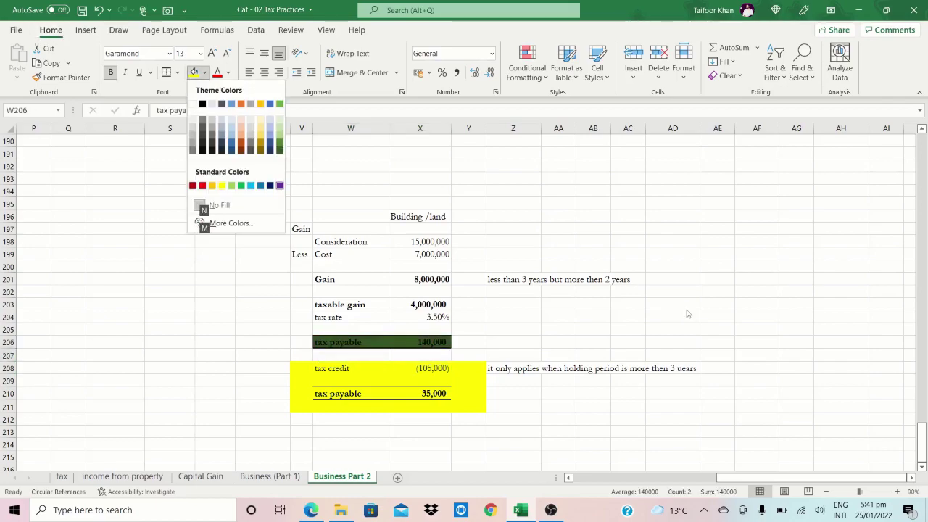
{"action": "key", "text": "Left"}
{"action": "key", "text": "Left"}
{"action": "key", "text": "Left"}
{"action": "key", "text": "Left"}
{"action": "key", "text": "Left"}
{"action": "key", "text": "Left"}
{"action": "key", "text": "Left"}
{"action": "key", "text": "Left"}
{"action": "key", "text": "Return"}
{"action": "key", "text": "shift+Left"}
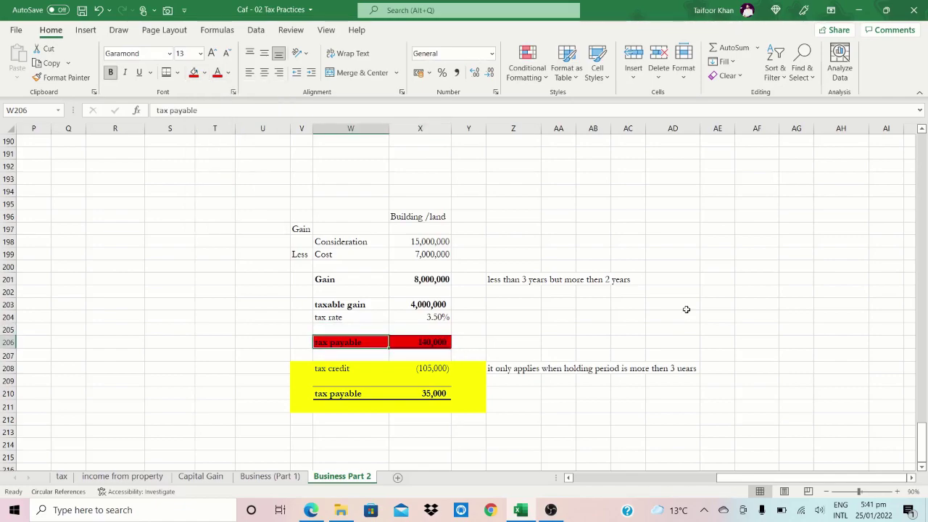
- Replace the holding period note in Z201 with "holding period is more then 4 years"
{"action": "key", "text": "Right"}
{"action": "key", "text": "Right"}
{"action": "key", "text": "Up"}
{"action": "key", "text": "Up"}
{"action": "key", "text": "Up"}
{"action": "key", "text": "Up"}
{"action": "key", "text": "Up"}
{"action": "key", "text": "Right"}
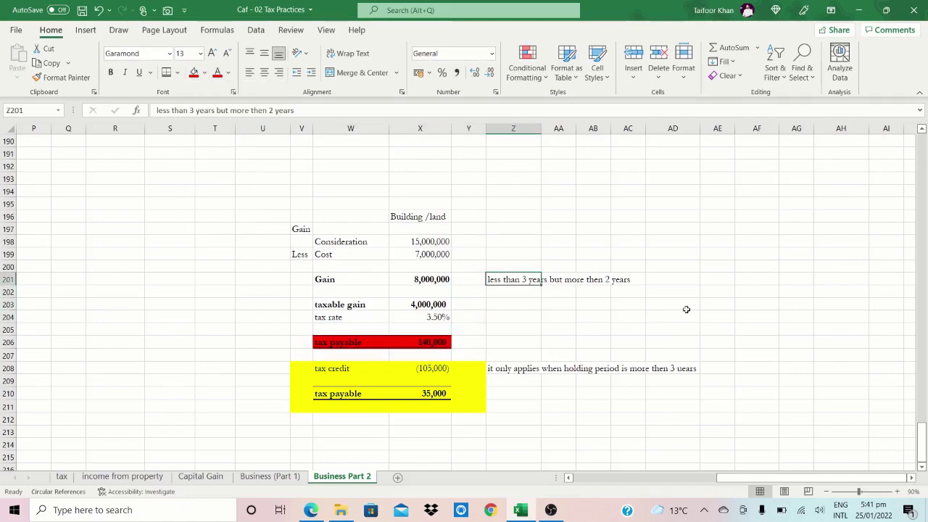
{"action": "type", "text": "holding "}
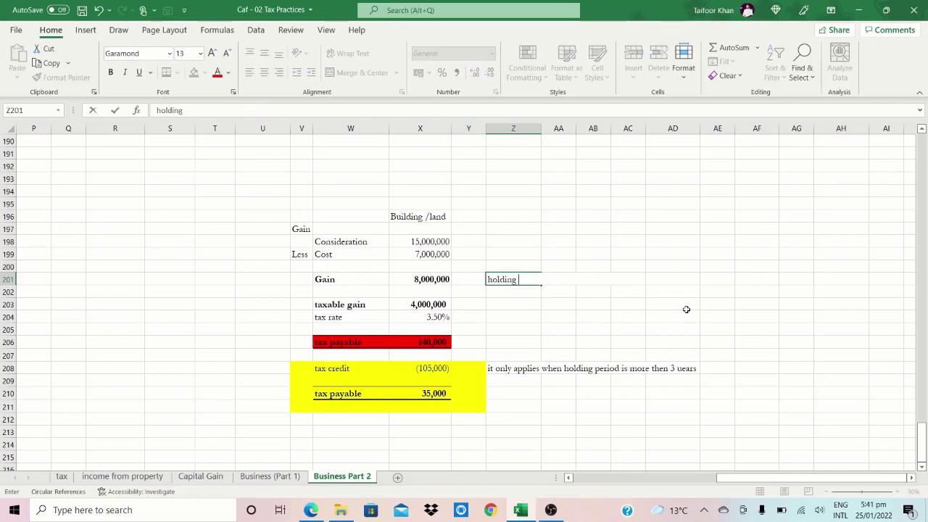
{"action": "type", "text": "period is more then 4 years"}
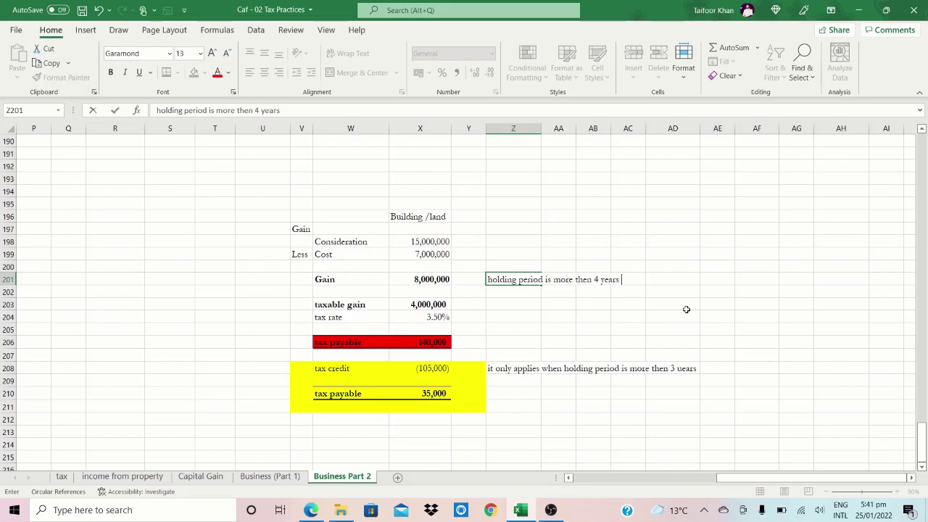
{"action": "key", "text": "Return"}
{"action": "key", "text": "Down"}
{"action": "key", "text": "Left"}
{"action": "key", "text": "Left"}
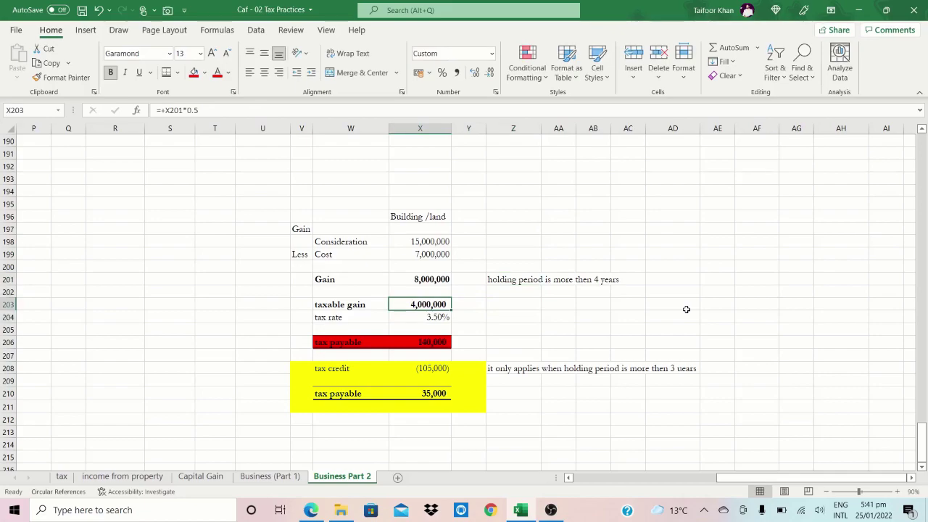
{"action": "type", "text": "*"}
{"action": "key", "text": "Up"}
{"action": "key", "text": "Up"}
{"action": "key", "text": "Up"}
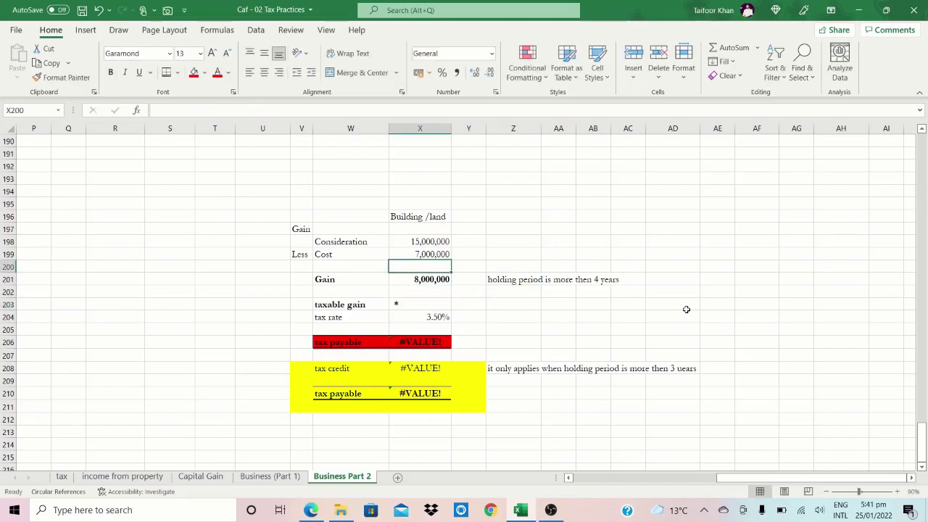
{"action": "key", "text": "Down"}
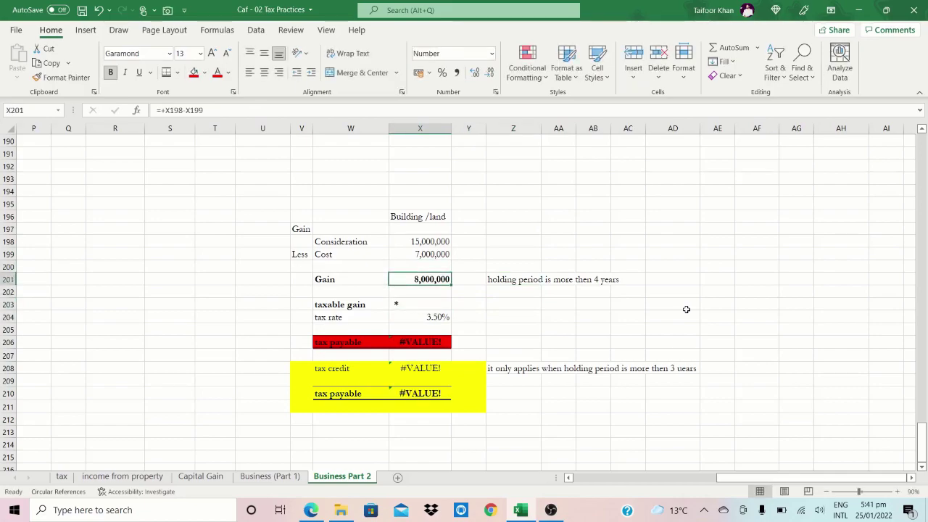
{"action": "key", "text": "Down"}
{"action": "key", "text": "Down"}
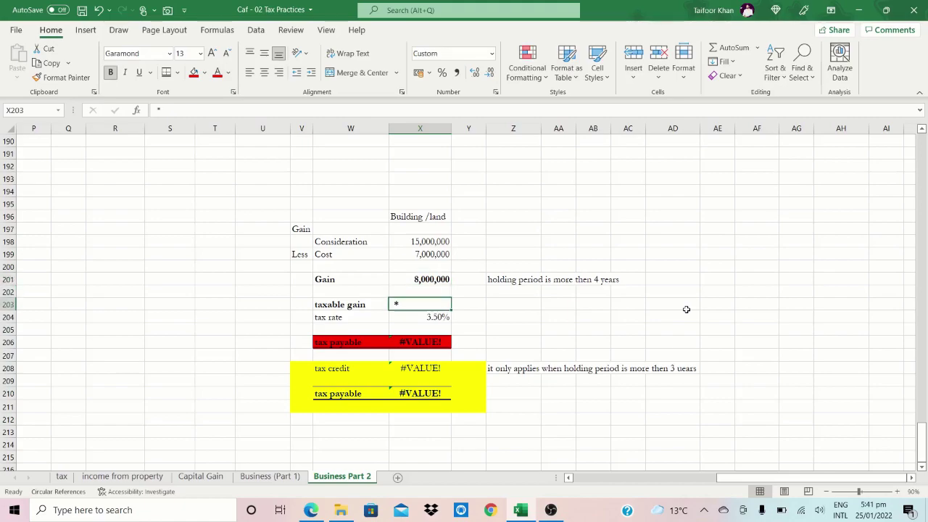
- Set the taxable gain in X203 to 0
{"action": "type", "text": "0"}
{"action": "key", "text": "Return"}
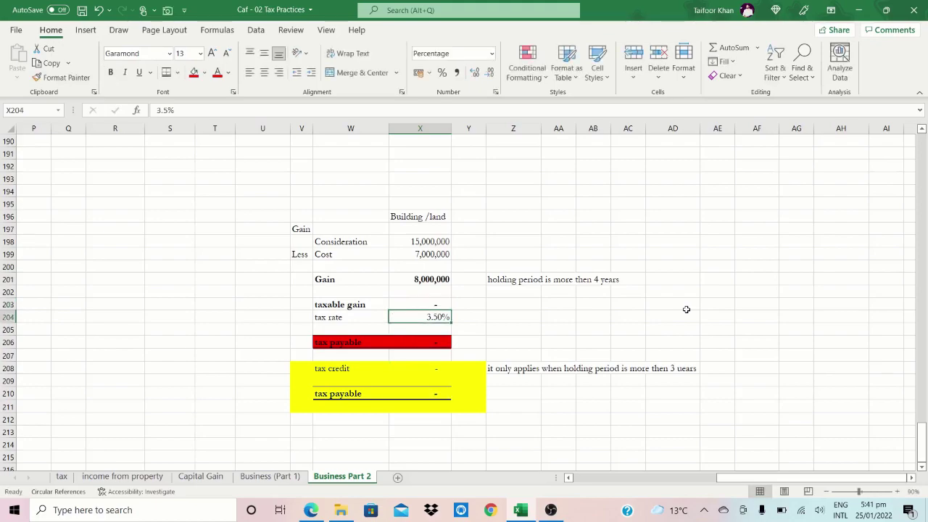
- Examine the yellow tax credit and net tax payable block V208:Y211
{"action": "key", "text": "Down"}
{"action": "key", "text": "Down"}
{"action": "key", "text": "Down"}
{"action": "key", "text": "Down"}
{"action": "key", "text": "Left"}
{"action": "key", "text": "Left"}
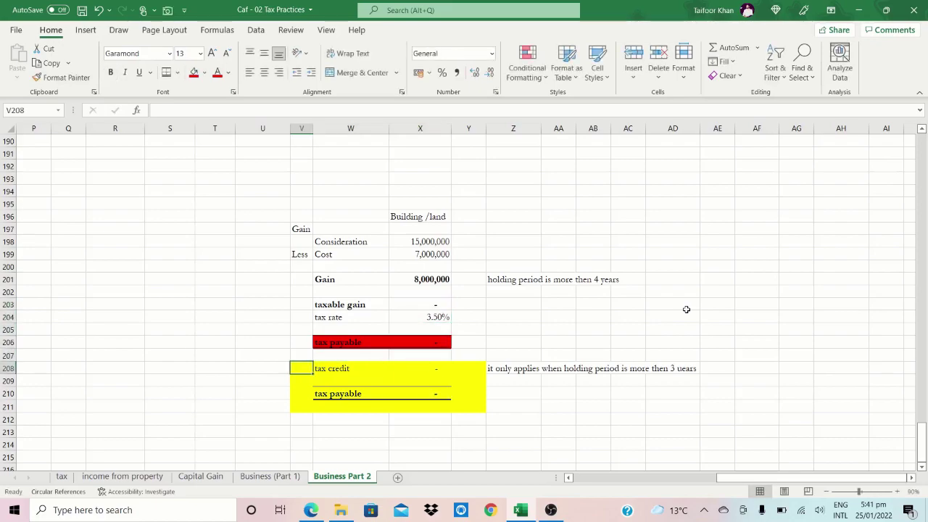
{"action": "key", "text": "shift+Right"}
{"action": "key", "text": "shift+Right"}
{"action": "key", "text": "shift+Right"}
{"action": "key", "text": "shift+Down"}
{"action": "key", "text": "shift+Down"}
{"action": "key", "text": "shift+Down"}
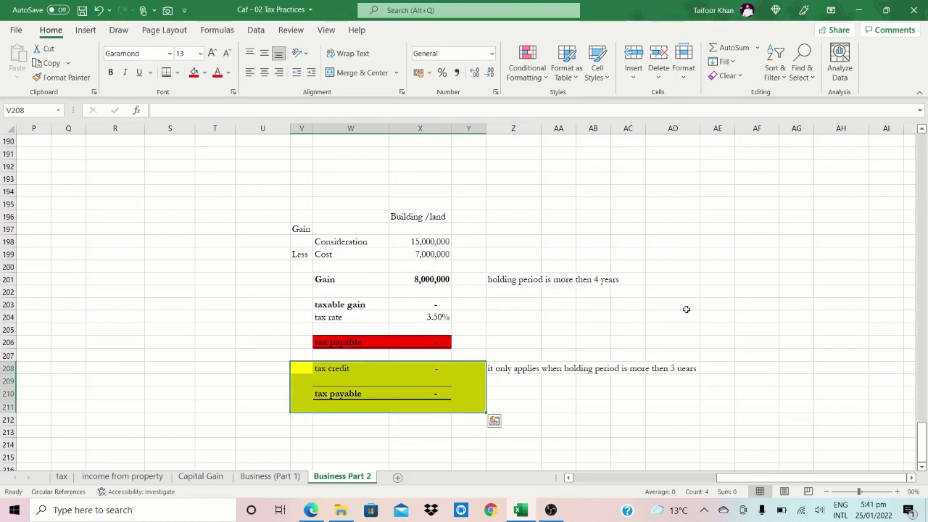
{"action": "key", "text": "Up"}
{"action": "key", "text": "Up"}
{"action": "key", "text": "Up"}
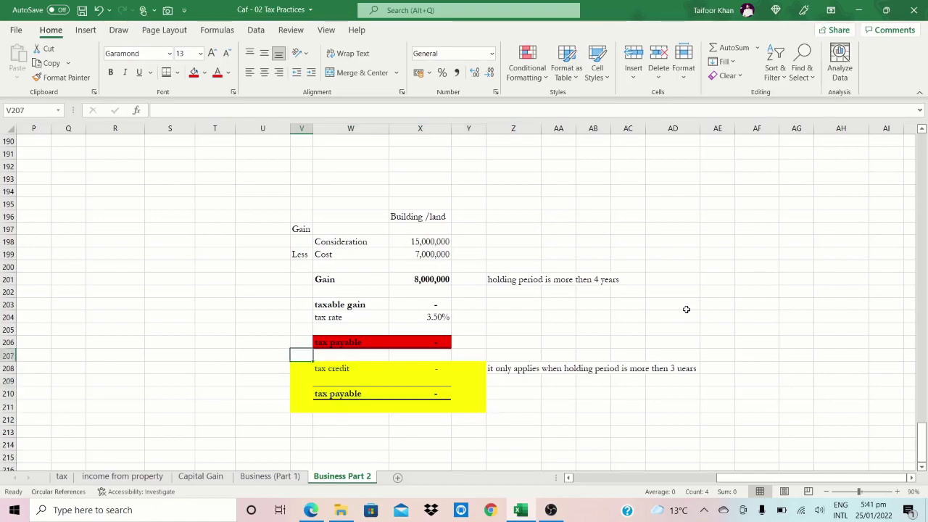
- Switch to the CAF-2-ST.pdf textbook in the browser and examine clauses 114B and 9A under Exemption on Capital gain
{"action": "key", "text": "alt+Tab"}
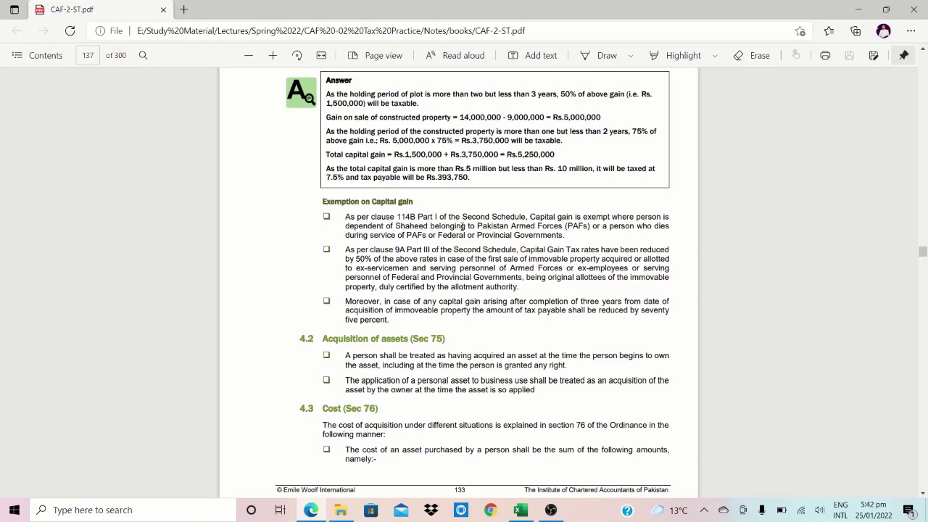
{"action": "left_click_drag", "start_coordinate": [477, 225], "coordinate": [551, 229]}
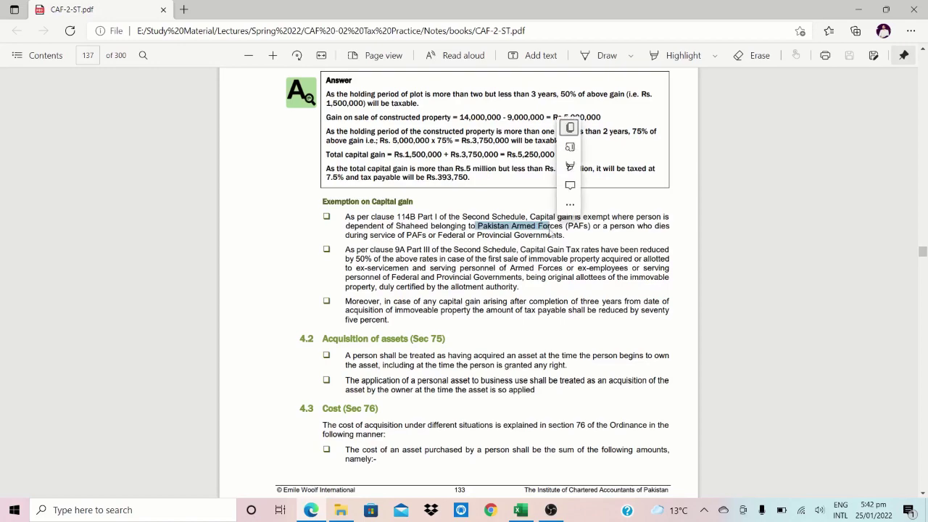
{"action": "left_click", "coordinate": [506, 245]}
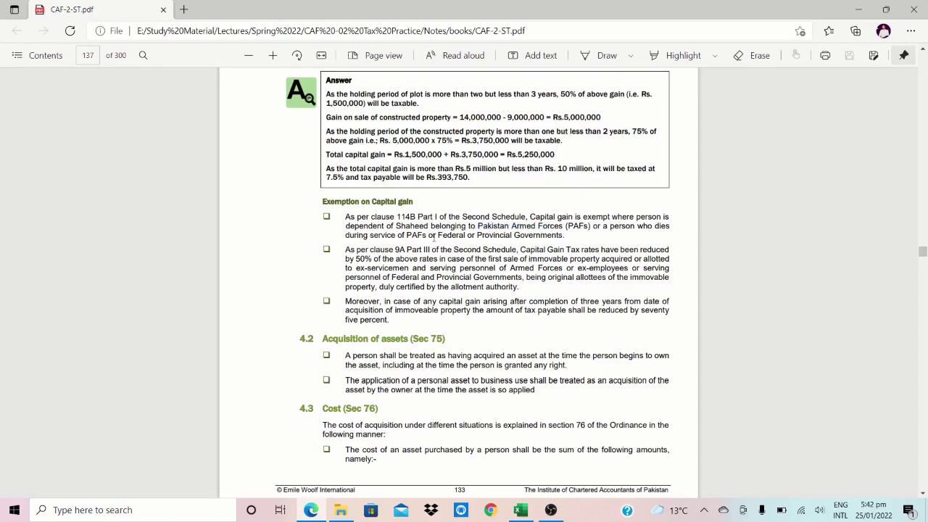
{"action": "left_click_drag", "start_coordinate": [429, 227], "coordinate": [467, 238]}
{"action": "left_click", "coordinate": [492, 235]}
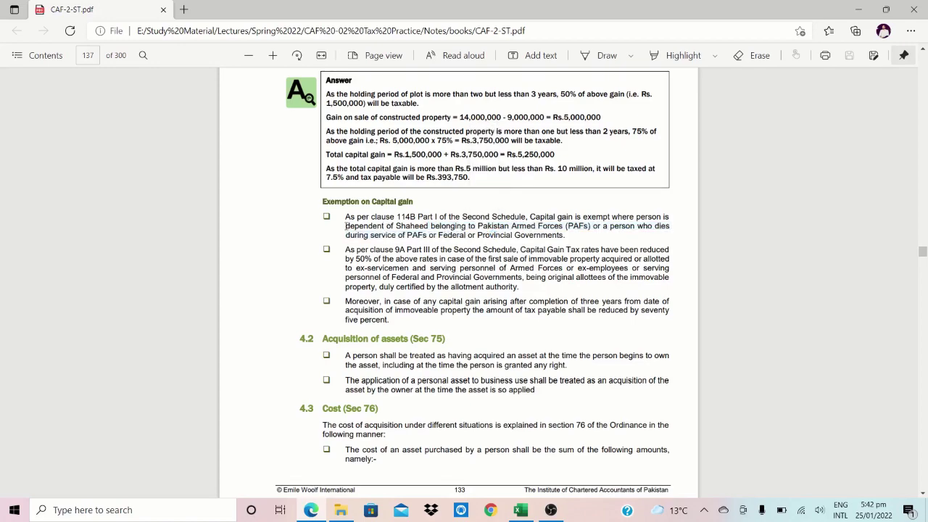
{"action": "left_click_drag", "start_coordinate": [345, 225], "coordinate": [395, 227]}
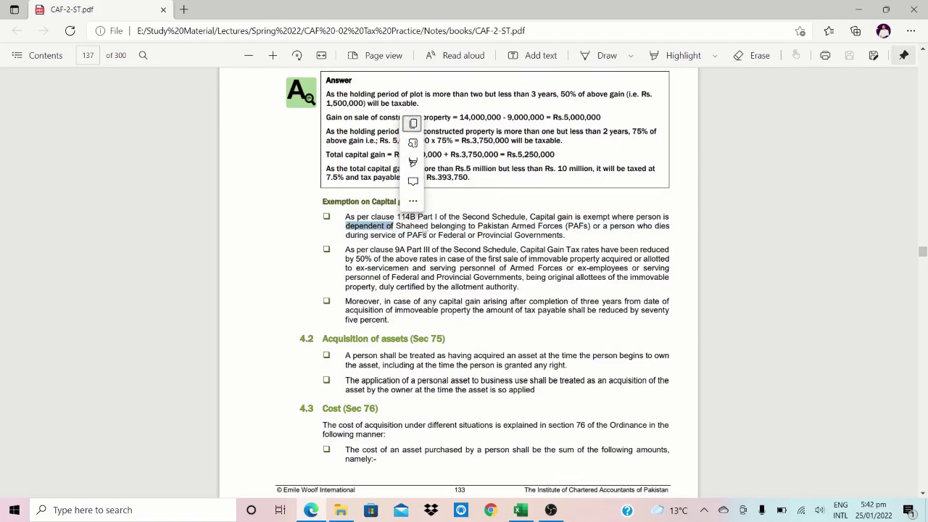
{"action": "left_click_drag", "start_coordinate": [531, 217], "coordinate": [615, 216]}
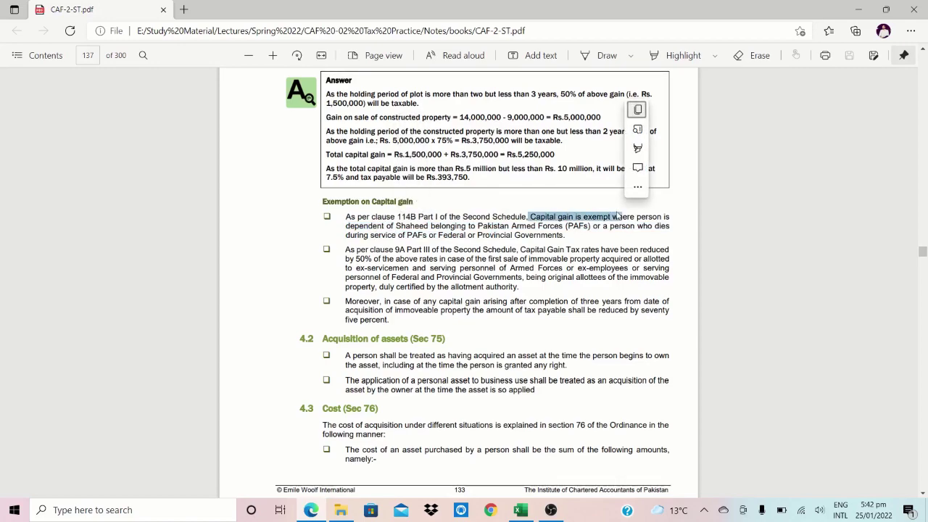
{"action": "left_click", "coordinate": [594, 222]}
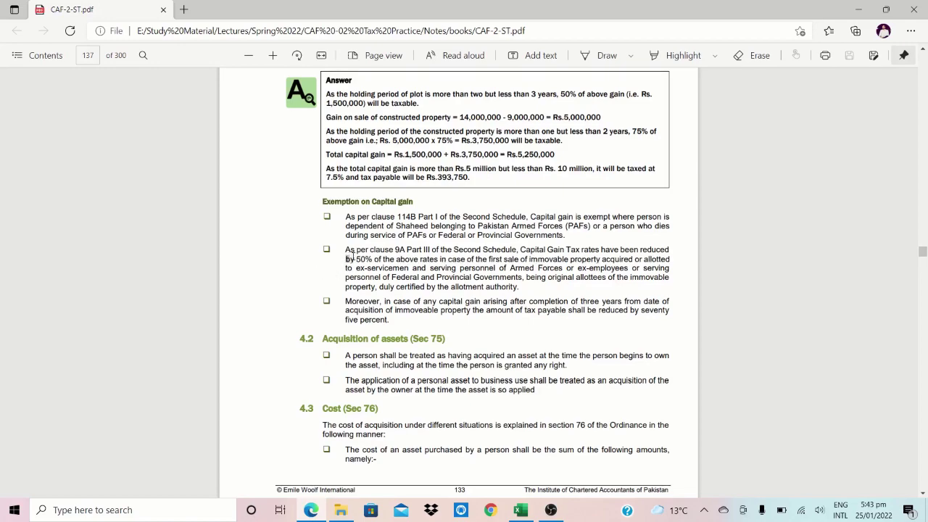
{"action": "left_click_drag", "start_coordinate": [346, 258], "coordinate": [378, 265]}
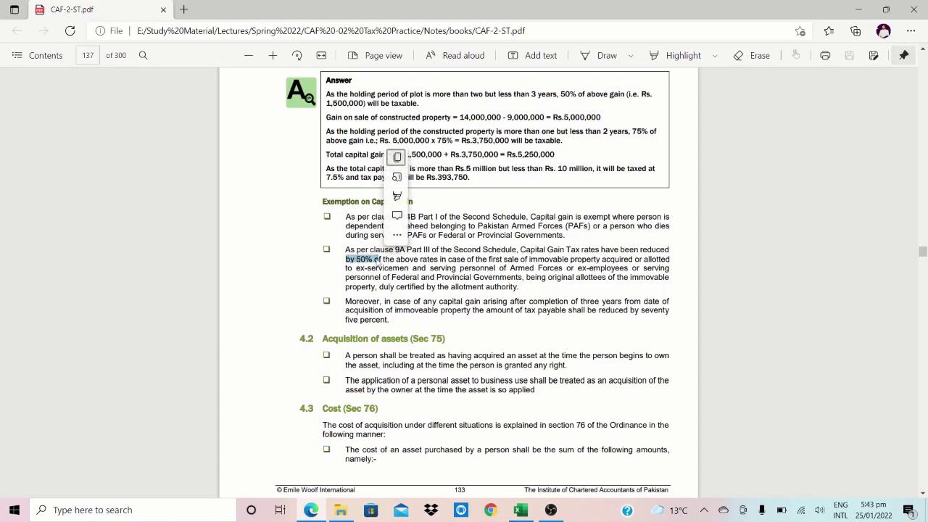
{"action": "left_click_drag", "start_coordinate": [549, 250], "coordinate": [596, 250]}
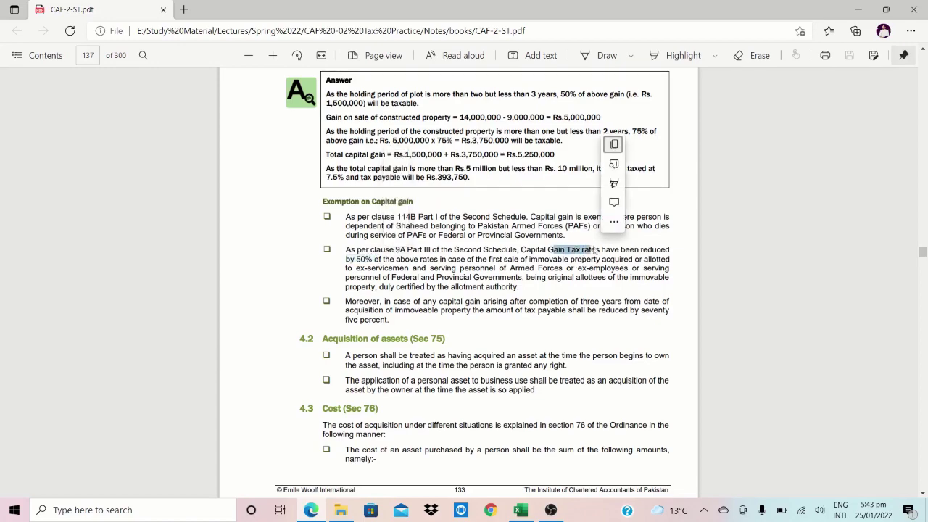
- Switch back to the Excel workbook and review the consideration, cost and gain rows of the worked example
{"action": "key", "text": "alt+Tab"}
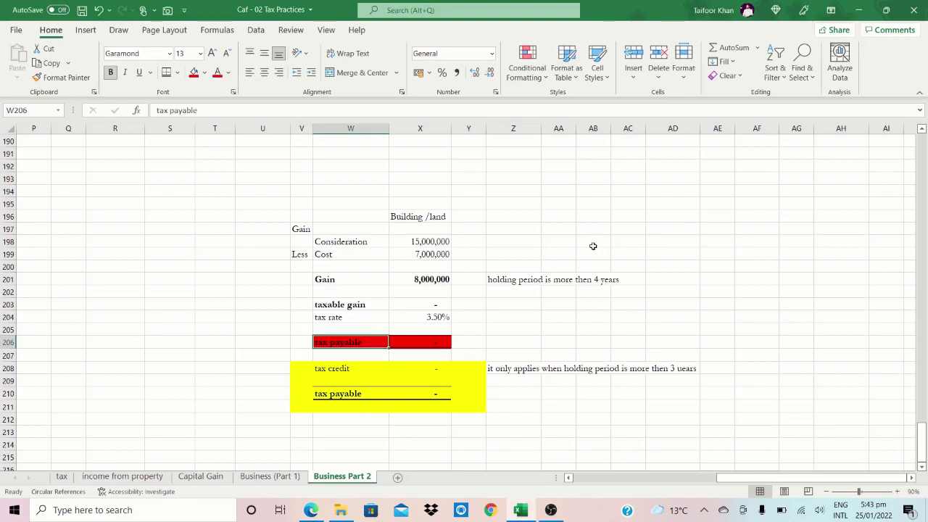
{"action": "key", "text": "Up"}
{"action": "key", "text": "Up"}
{"action": "key", "text": "Up"}
{"action": "key", "text": "Up"}
{"action": "key", "text": "Up"}
{"action": "key", "text": "Up"}
{"action": "key", "text": "Up"}
{"action": "key", "text": "Up"}
{"action": "key", "text": "Down"}
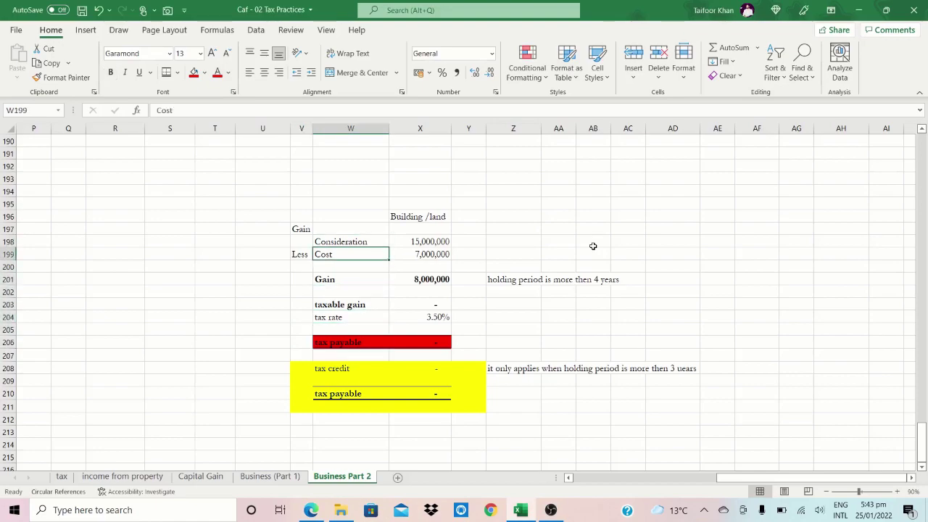
{"action": "key", "text": "Down"}
{"action": "key", "text": "Right"}
{"action": "key", "text": "Up"}
{"action": "key", "text": "Up"}
{"action": "key", "text": "Down"}
{"action": "key", "text": "Down"}
{"action": "key", "text": "Down"}
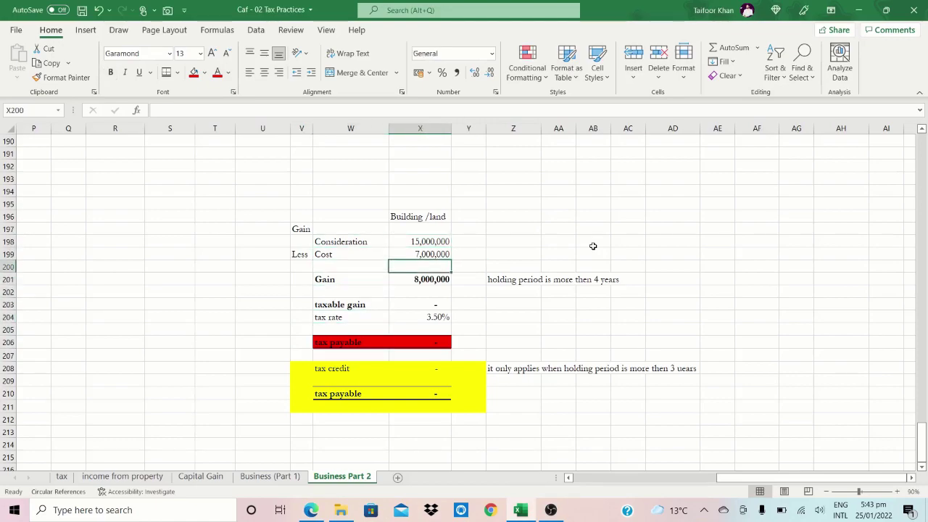
- Replace the holding period note in Z201 with "after 2 year"
{"action": "key", "text": "Right"}
{"action": "key", "text": "Right"}
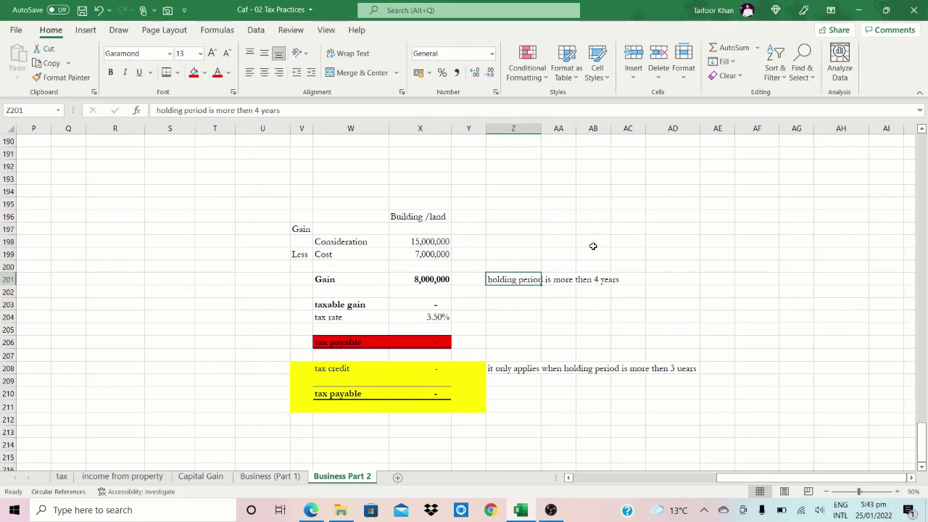
{"action": "key", "text": "BackSpace"}
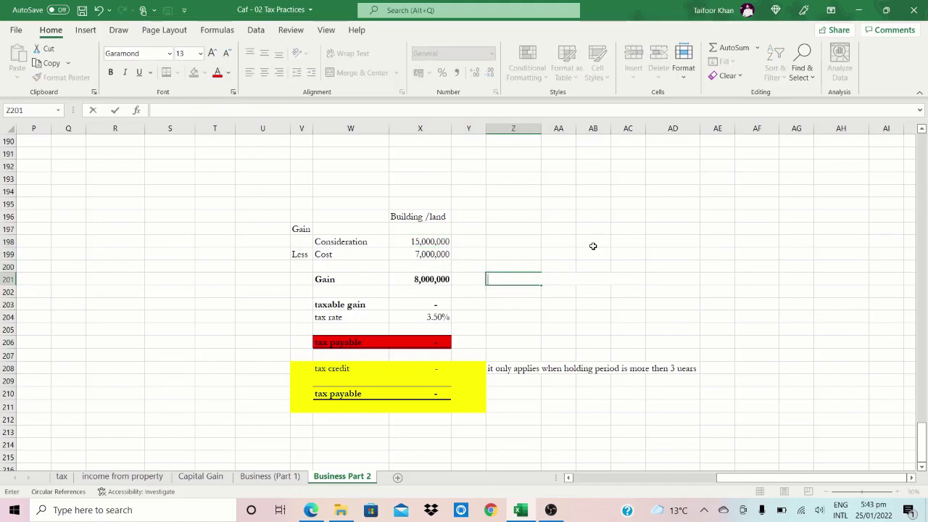
{"action": "type", "text": "after 2 year"}
{"action": "key", "text": "Return"}
- Calculate the taxable gain in X203 as the gain in X201 multiplied by 0.5
{"action": "key", "text": "Down"}
{"action": "key", "text": "Down"}
{"action": "key", "text": "Left"}
{"action": "key", "text": "Left"}
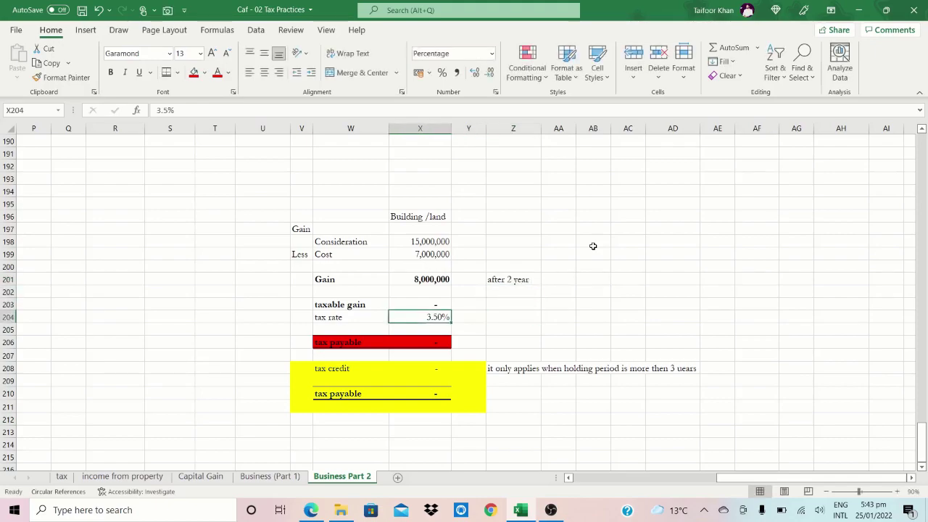
{"action": "key", "text": "Up"}
{"action": "type", "text": "+"}
{"action": "key", "text": "Up"}
{"action": "key", "text": "Up"}
{"action": "type", "text": "*.4"}
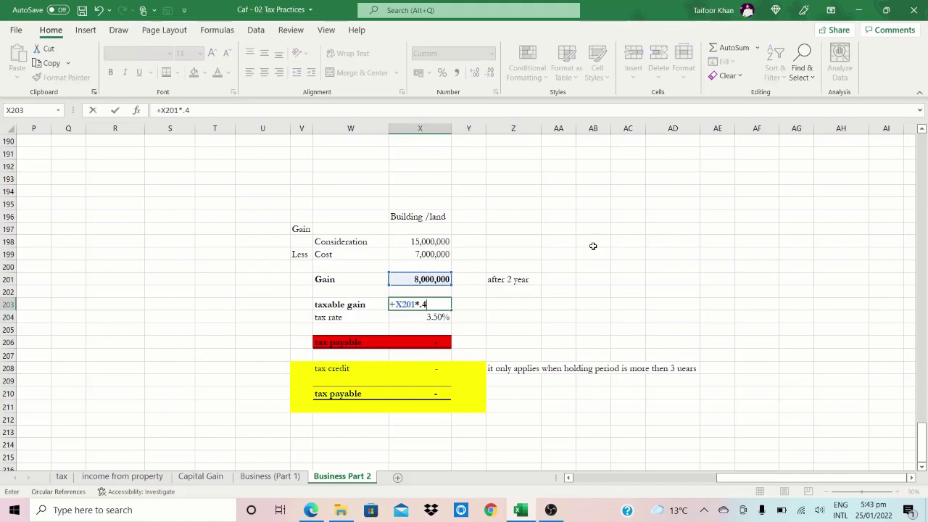
{"action": "key", "text": "BackSpace"}
{"action": "type", "text": "5"}
{"action": "key", "text": "Return"}
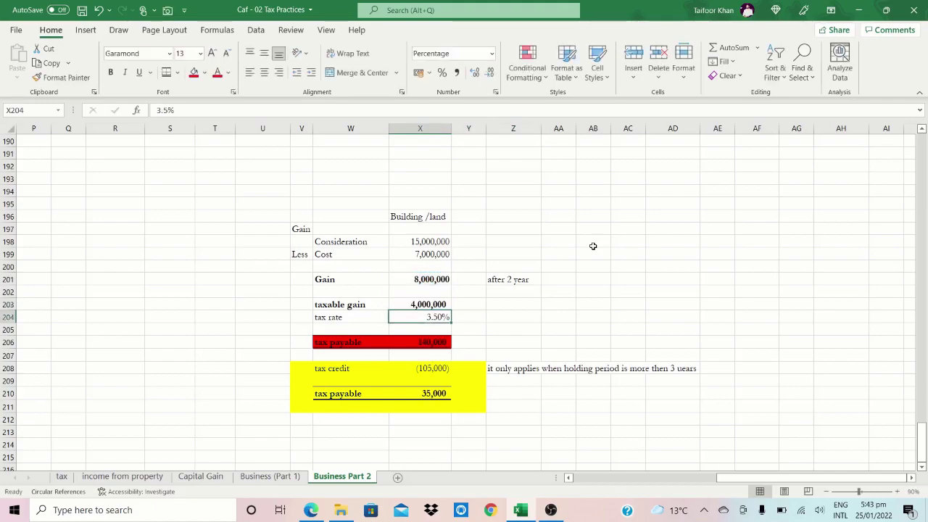
- Clear the tax credit and net tax payable contents in W208:Y211
{"action": "key", "text": "Down"}
{"action": "key", "text": "Down"}
{"action": "key", "text": "Down"}
{"action": "key", "text": "Left"}
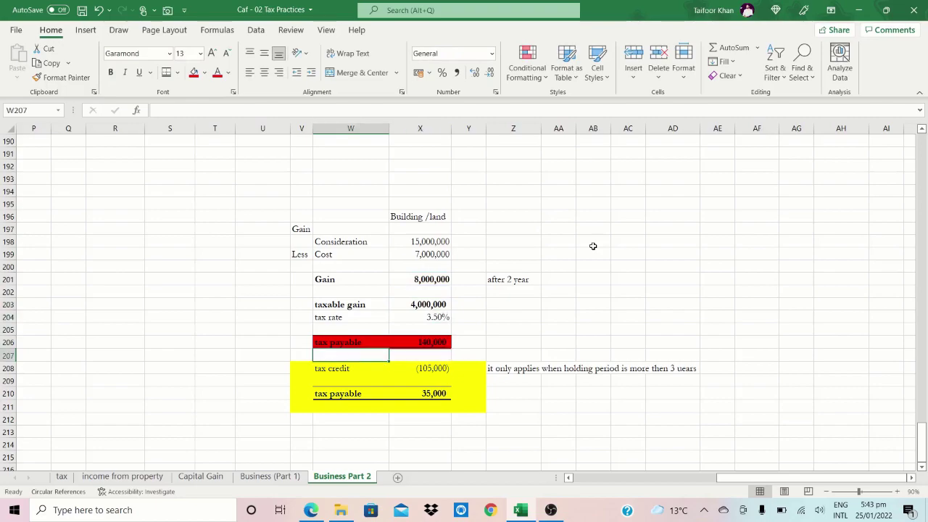
{"action": "key", "text": "Left"}
{"action": "key", "text": "Right"}
{"action": "key", "text": "Down"}
{"action": "key", "text": "shift+Right"}
{"action": "key", "text": "shift+Right"}
{"action": "key", "text": "shift+Down"}
{"action": "key", "text": "shift+Down"}
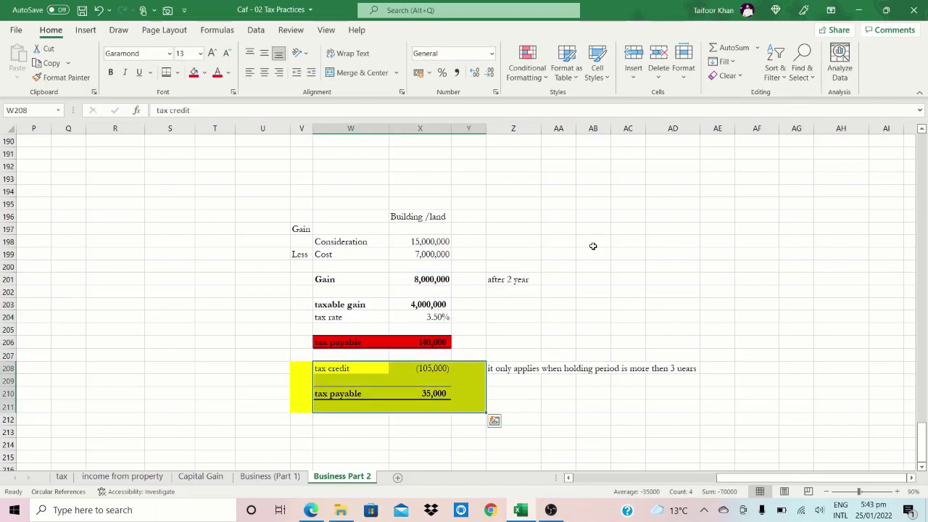
{"action": "key", "text": "Delete"}
- Delete the note about the tax credit's holding period in Z208
{"action": "key", "text": "Right"}
{"action": "key", "text": "Right"}
{"action": "key", "text": "Right"}
{"action": "key", "text": "shift+Right"}
{"action": "key", "text": "shift+Right"}
{"action": "key", "text": "shift+Right"}
{"action": "key", "text": "shift+Right"}
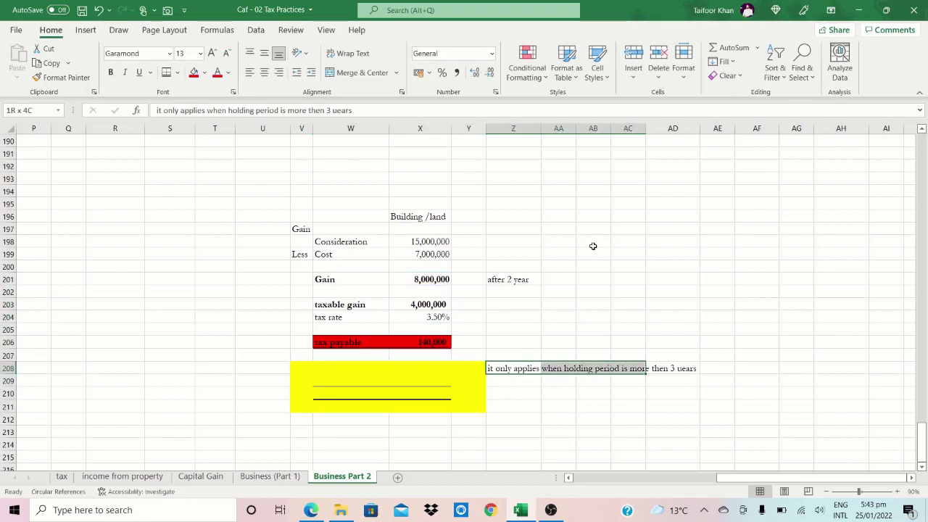
{"action": "key", "text": "Delete"}
{"action": "key", "text": "Left"}
{"action": "key", "text": "Left"}
{"action": "key", "text": "Left"}
{"action": "key", "text": "Left"}
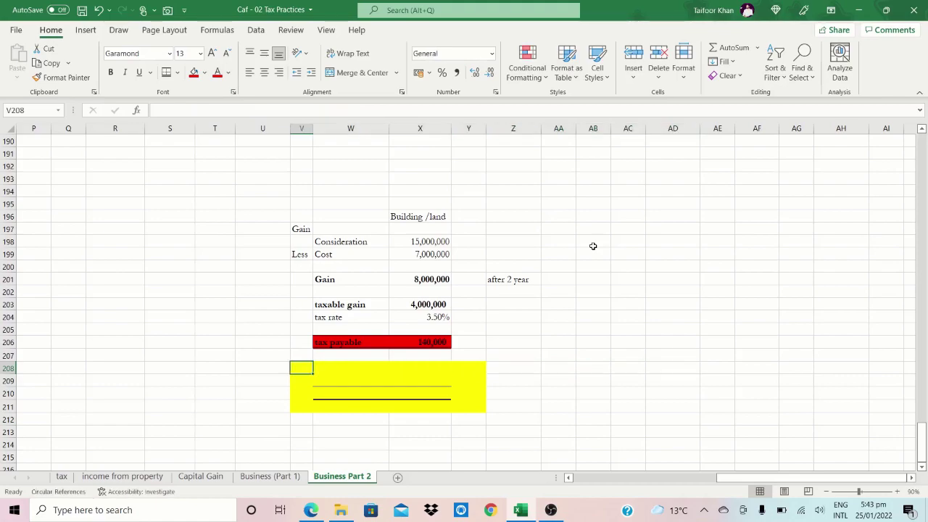
- Review the worked example from the Building /land heading down through the gain and taxable gain
{"action": "key", "text": "Right"}
{"action": "key", "text": "Up"}
{"action": "key", "text": "Up"}
{"action": "key", "text": "Up"}
{"action": "key", "text": "Up"}
{"action": "key", "text": "Right"}
{"action": "key", "text": "Up"}
{"action": "key", "text": "Up"}
{"action": "key", "text": "Up"}
{"action": "key", "text": "Up"}
{"action": "key", "text": "Up"}
{"action": "key", "text": "Up"}
{"action": "key", "text": "Up"}
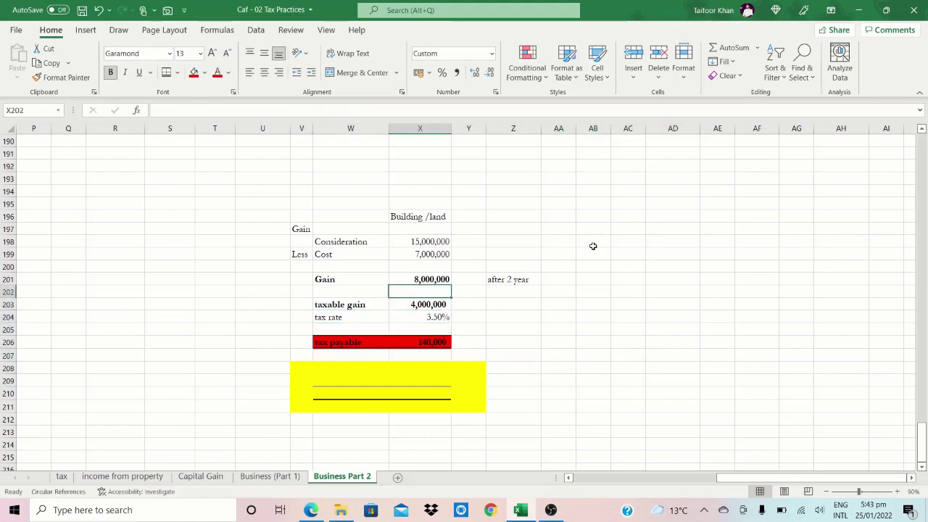
{"action": "key", "text": "Up"}
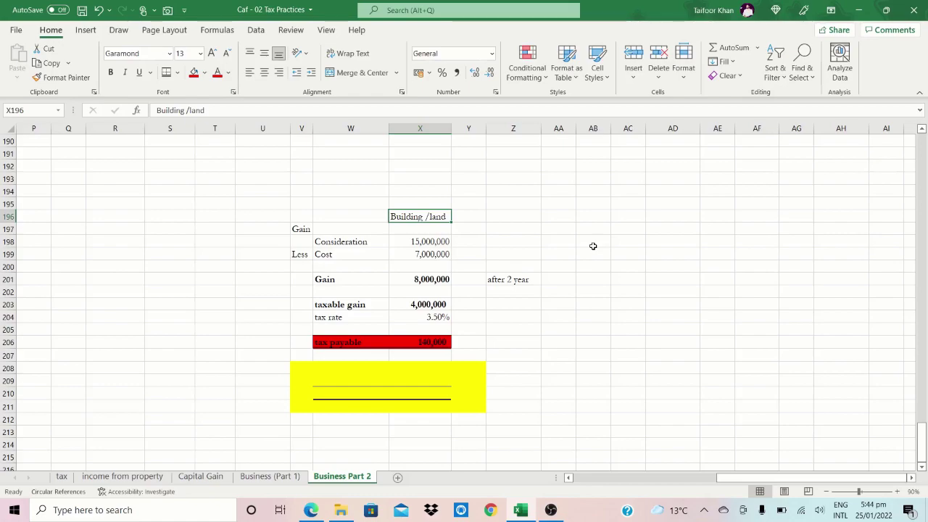
{"action": "key", "text": "Down"}
{"action": "key", "text": "Down"}
{"action": "key", "text": "Down"}
{"action": "key", "text": "Down"}
{"action": "key", "text": "Down"}
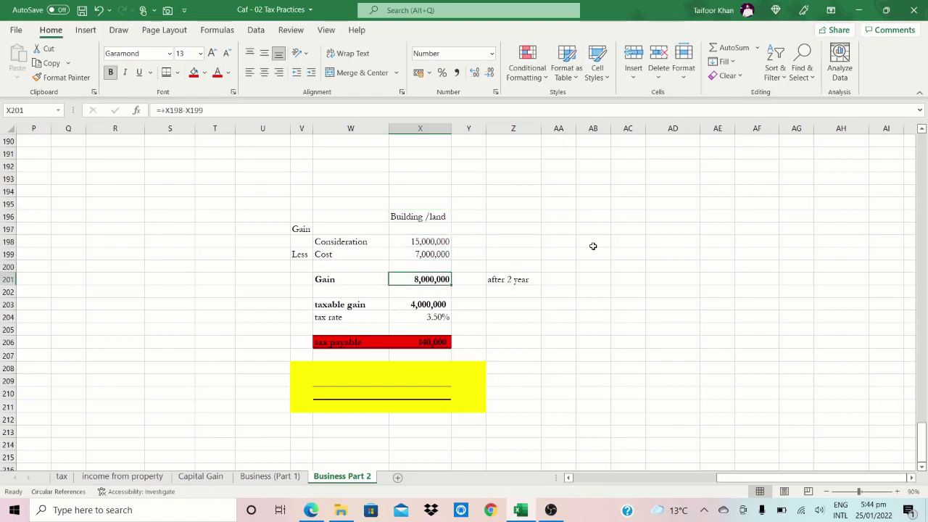
{"action": "key", "text": "Down"}
{"action": "key", "text": "Down"}
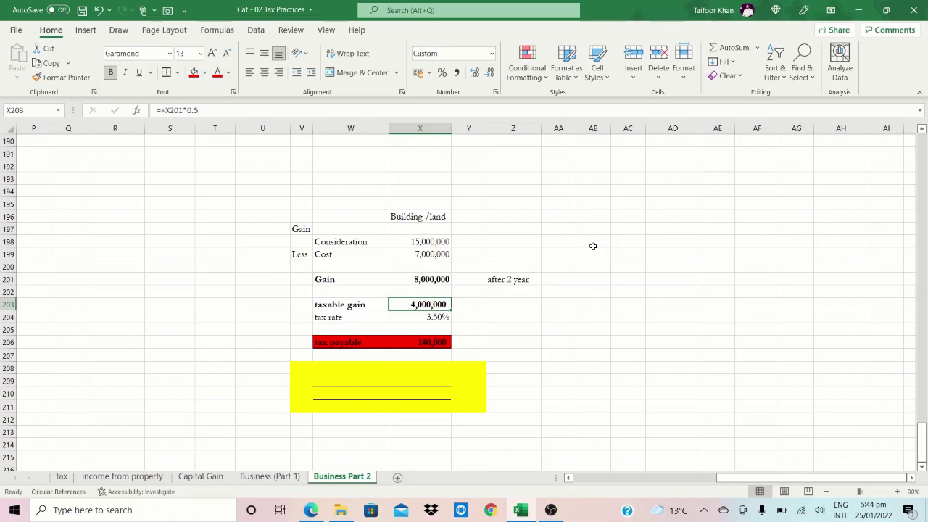
- Enter 50% in Y204 beside the tax rate
{"action": "key", "text": "Down"}
{"action": "key", "text": "Right"}
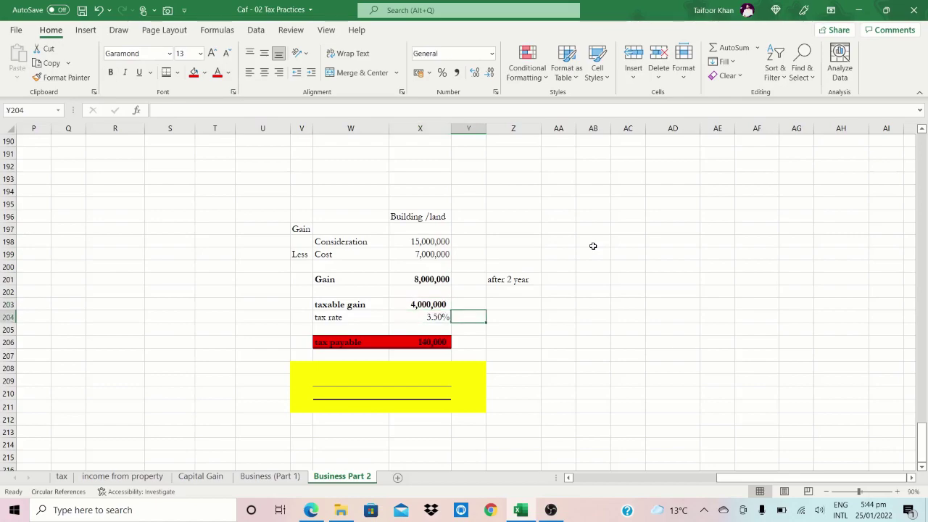
{"action": "type", "text": "+"}
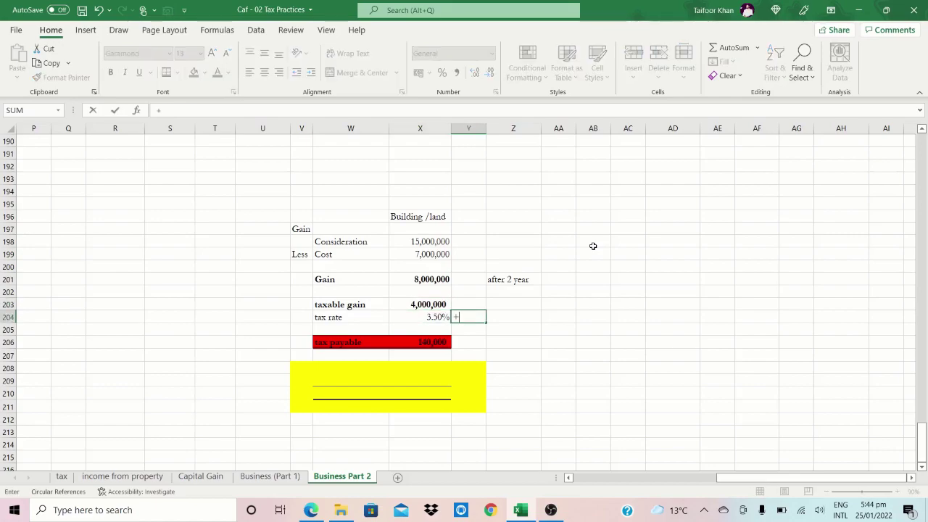
{"action": "type", "text": "50%"}
{"action": "key", "text": "ctrl+Return"}
{"action": "key", "text": "Left"}
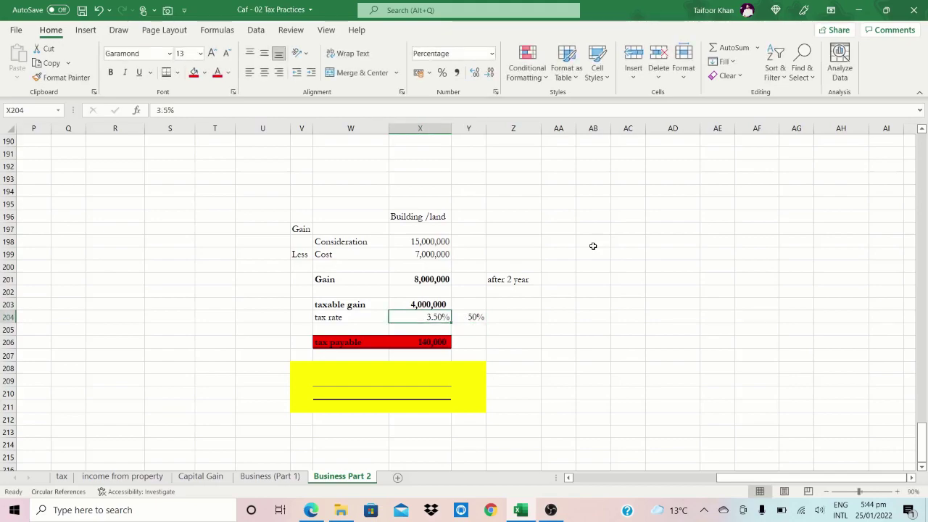
- Add the label "tax rate to be used" in W205 under the tax rate label
{"action": "key", "text": "Down"}
{"action": "key", "text": "Up"}
{"action": "key", "text": "Down"}
{"action": "key", "text": "Left"}
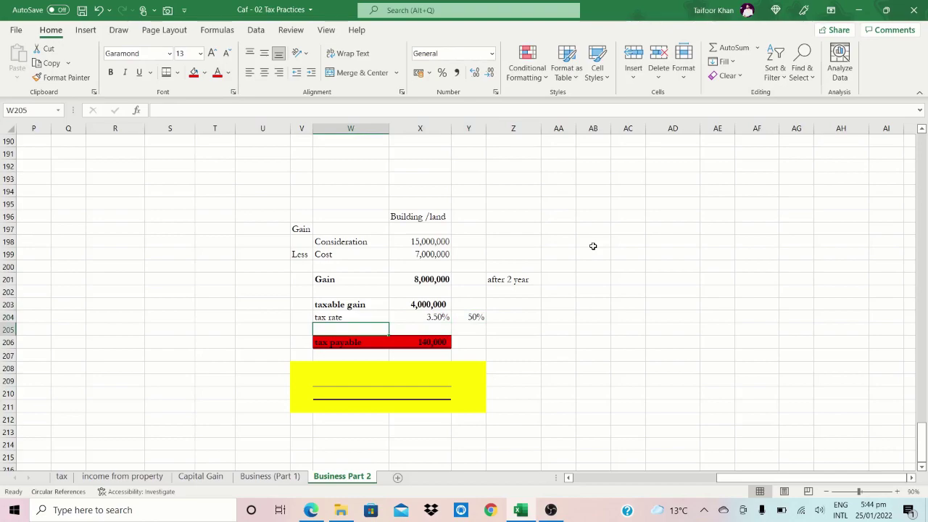
{"action": "type", "text": "tax rate "}
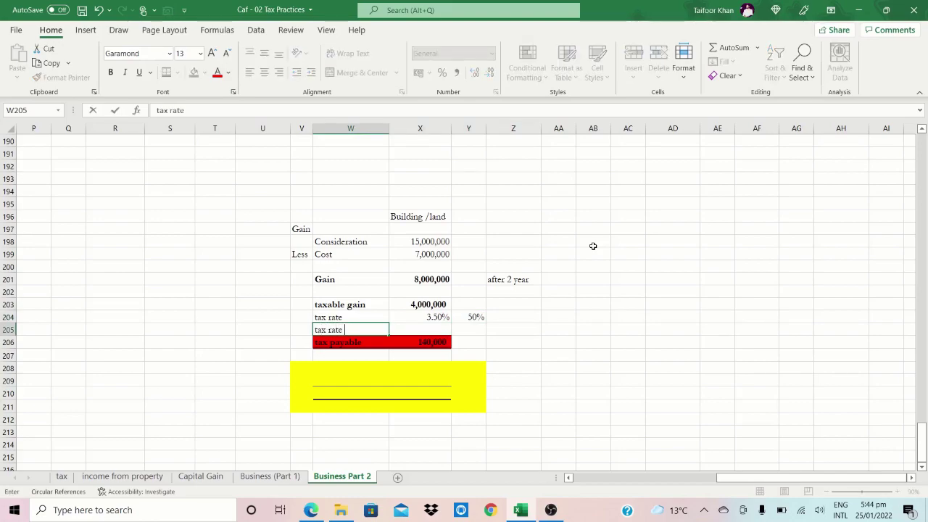
{"action": "type", "text": "to be used"}
{"action": "key", "text": "ctrl+Return"}
- Calculate X205 as the tax rate in X204 multiplied by .50 and format it as a percentage
{"action": "key", "text": "Right"}
{"action": "type", "text": "+"}
{"action": "key", "text": "Up"}
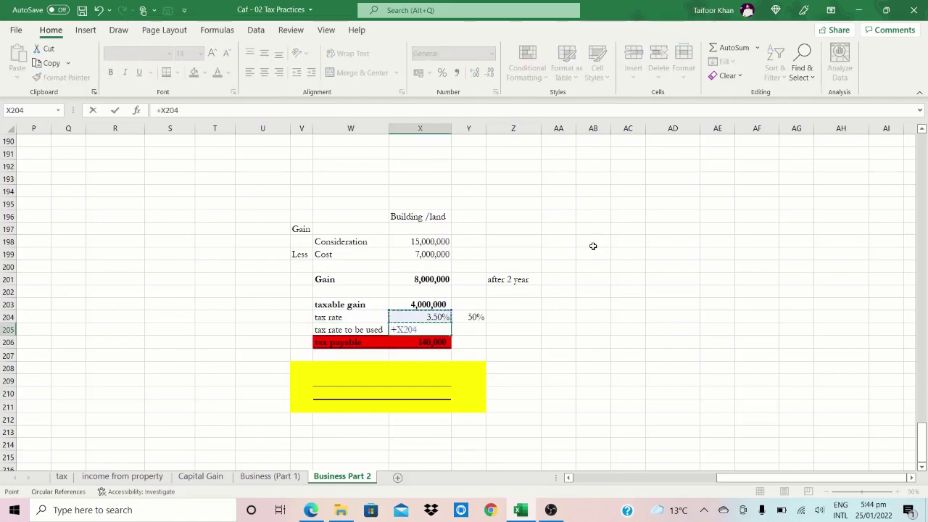
{"action": "type", "text": "*.50"}
{"action": "key", "text": "Return"}
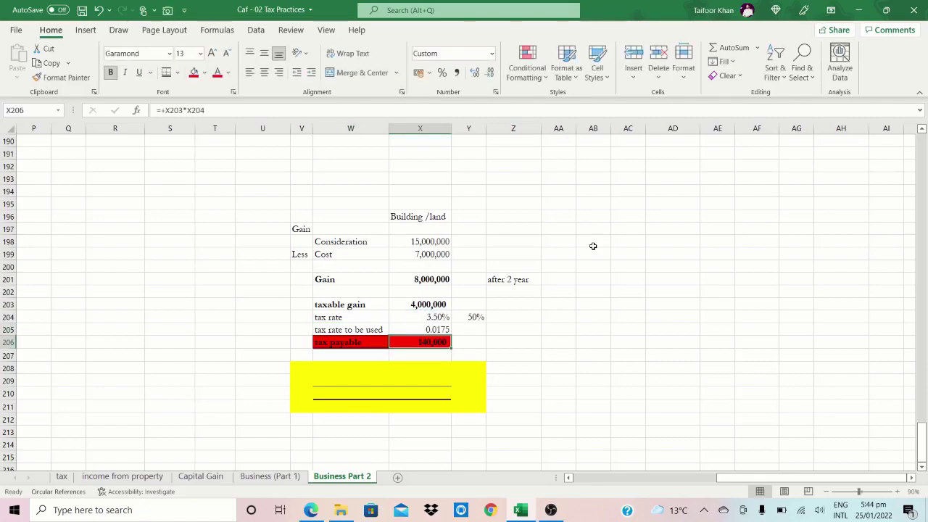
{"action": "key", "text": "Up"}
{"action": "left_click", "coordinate": [443, 76]}
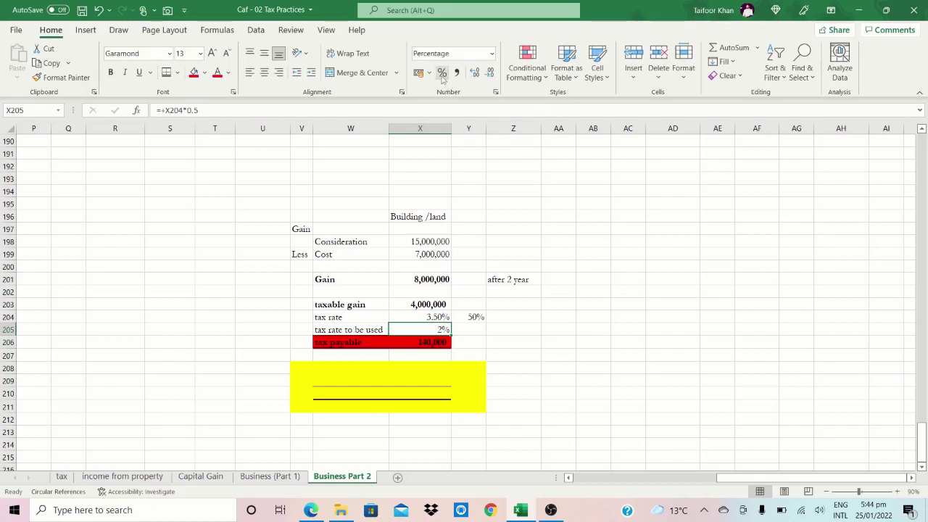
- Recalculate the tax payable in X206 as the taxable gain X203 multiplied by the rate in X205
{"action": "key", "text": "Down"}
{"action": "type", "text": "+"}
{"action": "key", "text": "Up"}
{"action": "key", "text": "Up"}
{"action": "key", "text": "Up"}
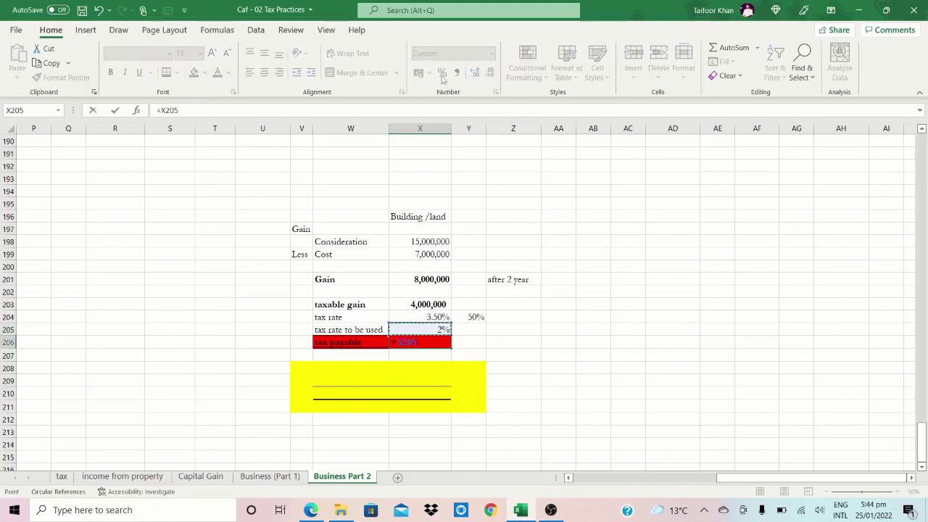
{"action": "type", "text": "*"}
{"action": "key", "text": "Up"}
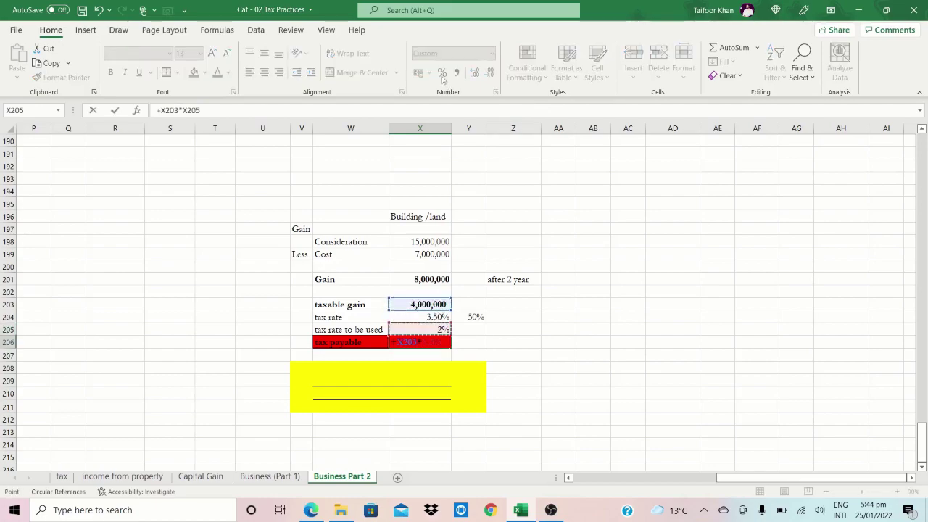
{"action": "key", "text": "Return"}
{"action": "key", "text": "Up"}
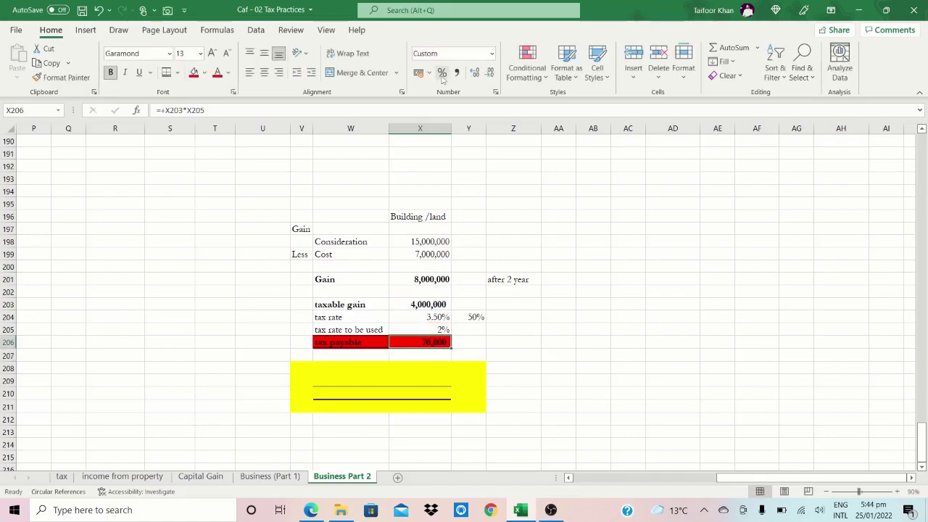
{"action": "key", "text": "Up"}
{"action": "key", "text": "Up"}
{"action": "key", "text": "Up"}
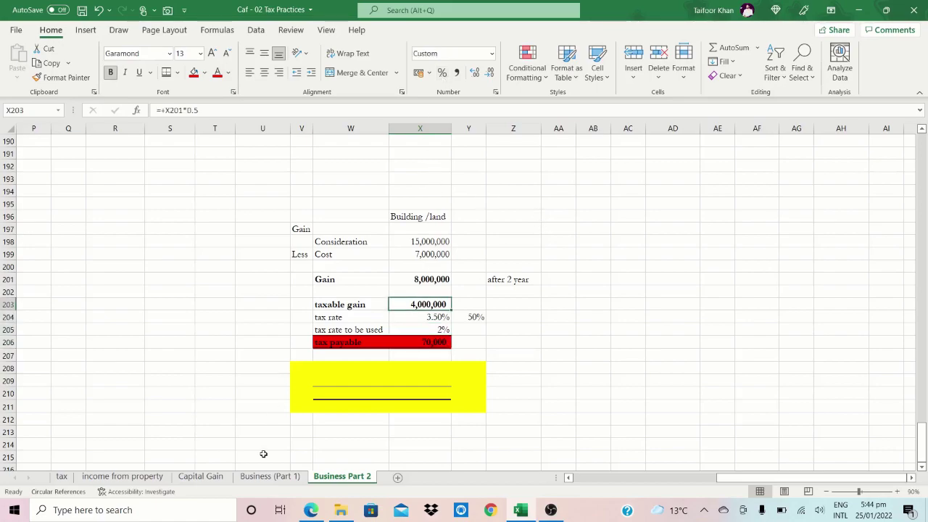
- Switch to the CAF-2-ST.pdf textbook and examine the Sec 75A rules on purchase of immoveable property in cash
{"action": "left_click", "coordinate": [310, 510]}
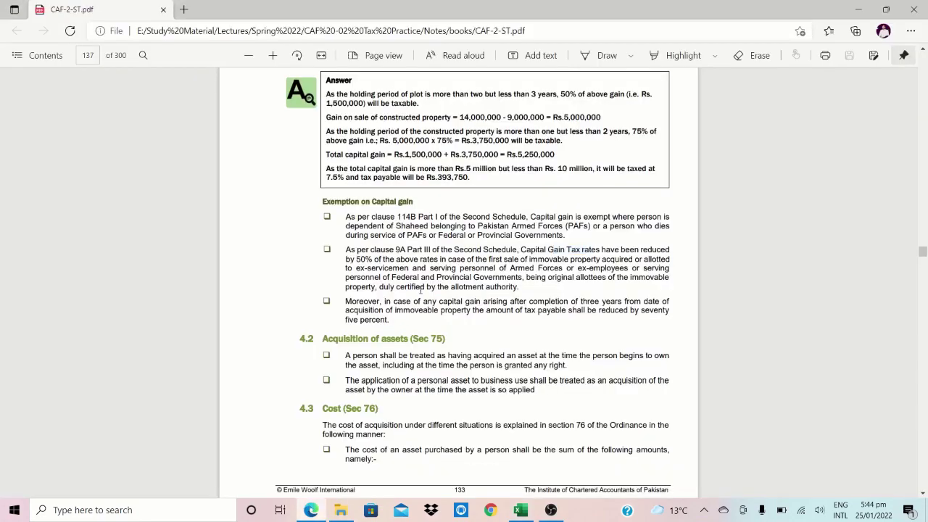
{"action": "scroll", "coordinate": [421, 290], "scroll_direction": "up", "scroll_amount": 5}
{"action": "scroll", "coordinate": [420, 290], "scroll_direction": "up", "scroll_amount": 5}
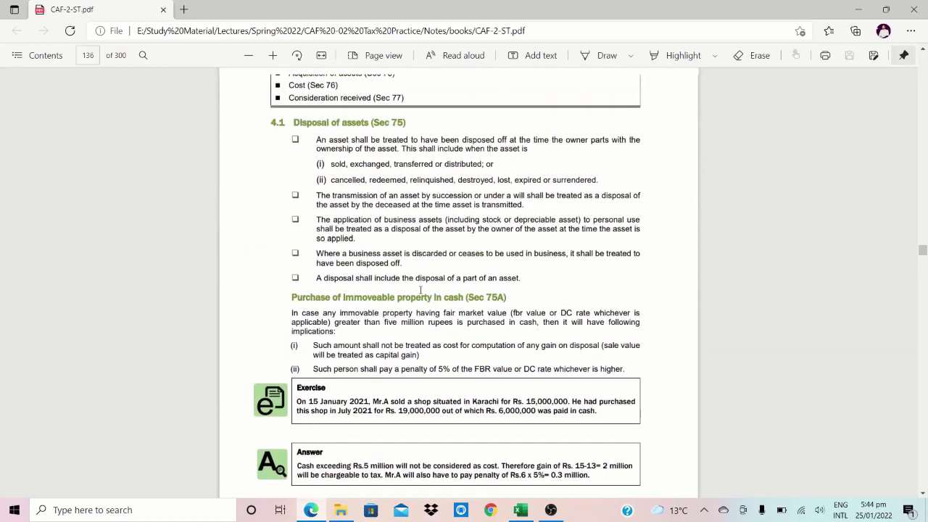
{"action": "scroll", "coordinate": [421, 290], "scroll_direction": "down", "scroll_amount": 1}
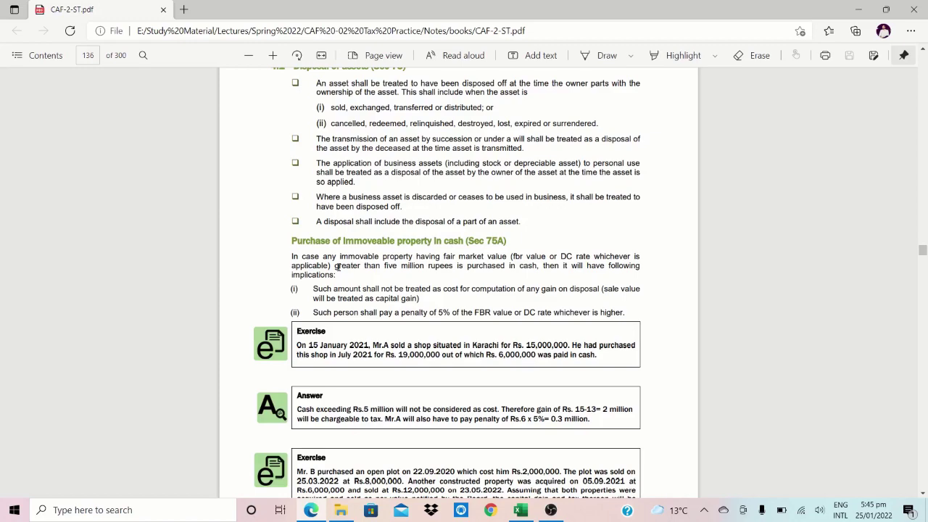
{"action": "left_click_drag", "start_coordinate": [337, 266], "coordinate": [453, 267]}
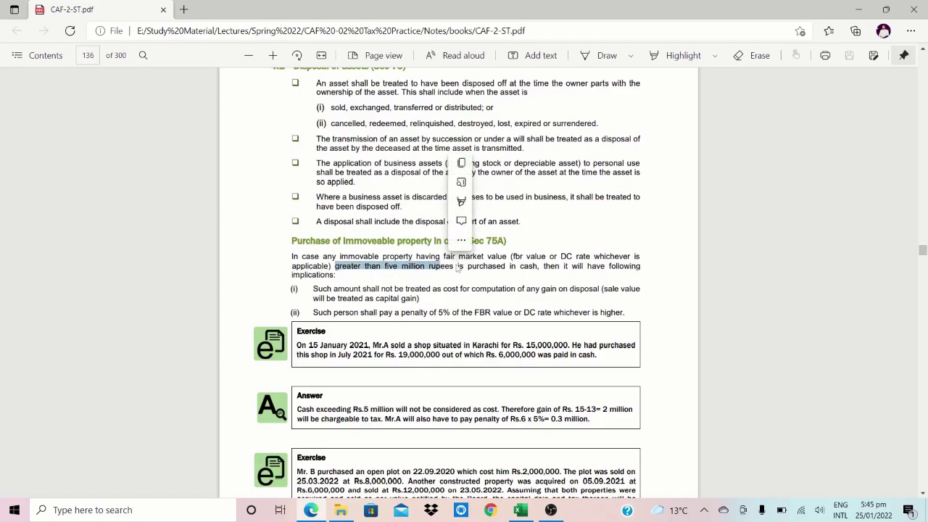
{"action": "left_click_drag", "start_coordinate": [537, 266], "coordinate": [459, 273]}
{"action": "left_click_drag", "start_coordinate": [419, 298], "coordinate": [385, 297]}
{"action": "left_click", "coordinate": [386, 307]}
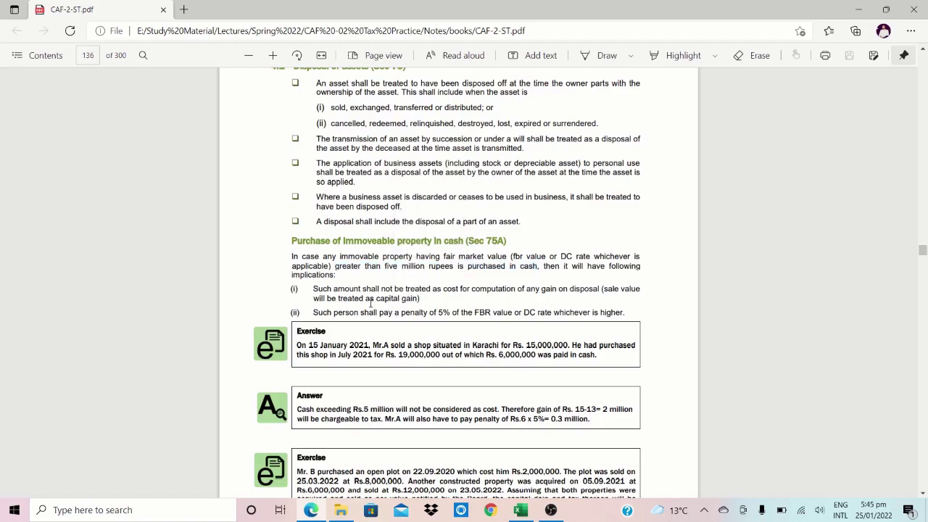
{"action": "left_click_drag", "start_coordinate": [313, 288], "coordinate": [418, 303]}
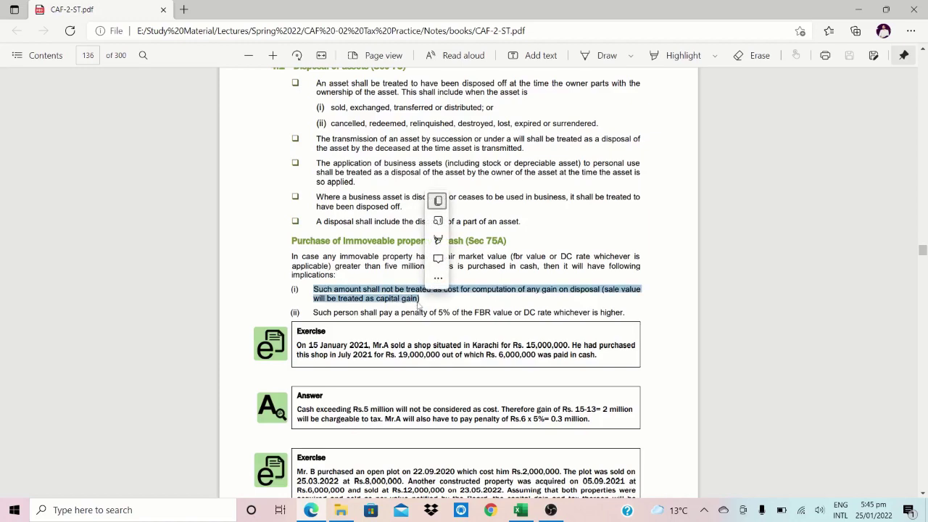
- Switch back to the Excel workbook and enter the label "building Purchase" in AF200, clear of the worked example
{"action": "key", "text": "alt+Tab"}
{"action": "key", "text": "Right"}
{"action": "key", "text": "Right"}
{"action": "key", "text": "Right"}
{"action": "key", "text": "Right"}
{"action": "key", "text": "Right"}
{"action": "key", "text": "Right"}
{"action": "key", "text": "Right"}
{"action": "key", "text": "Right"}
{"action": "key", "text": "Right"}
{"action": "key", "text": "Right"}
{"action": "key", "text": "Right"}
{"action": "key", "text": "Right"}
{"action": "key", "text": "Right"}
{"action": "key", "text": "Right"}
{"action": "key", "text": "Right"}
{"action": "key", "text": "Right"}
{"action": "key", "text": "Right"}
{"action": "key", "text": "Right"}
{"action": "key", "text": "Right"}
{"action": "key", "text": "Right"}
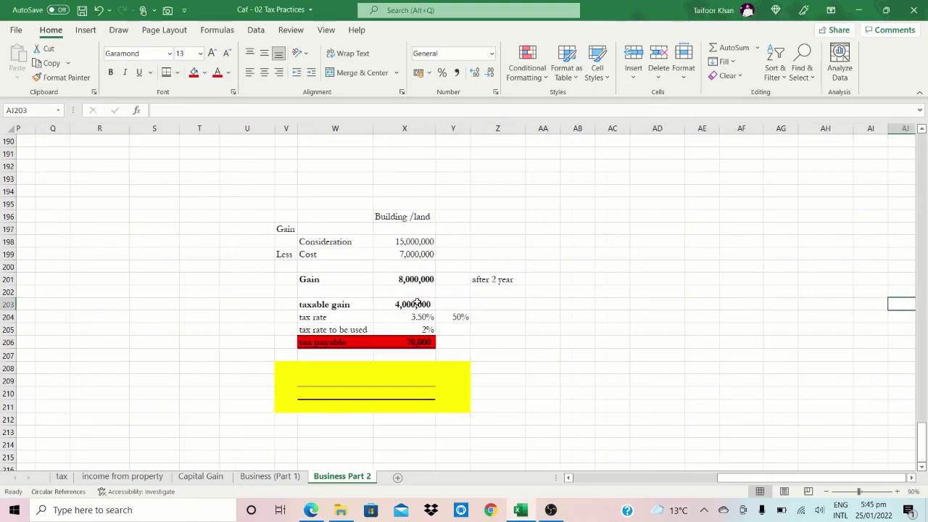
{"action": "key", "text": "Left"}
{"action": "key", "text": "Left"}
{"action": "key", "text": "Left"}
{"action": "key", "text": "Left"}
{"action": "key", "text": "Left"}
{"action": "key", "text": "Left"}
{"action": "key", "text": "Left"}
{"action": "key", "text": "Left"}
{"action": "key", "text": "Left"}
{"action": "key", "text": "Left"}
{"action": "key", "text": "Left"}
{"action": "key", "text": "Left"}
{"action": "key", "text": "Left"}
{"action": "key", "text": "Left"}
{"action": "key", "text": "Left"}
{"action": "key", "text": "Left"}
{"action": "key", "text": "Left"}
{"action": "key", "text": "Left"}
{"action": "key", "text": "Up"}
{"action": "key", "text": "Up"}
{"action": "key", "text": "Up"}
{"action": "key", "text": "Right"}
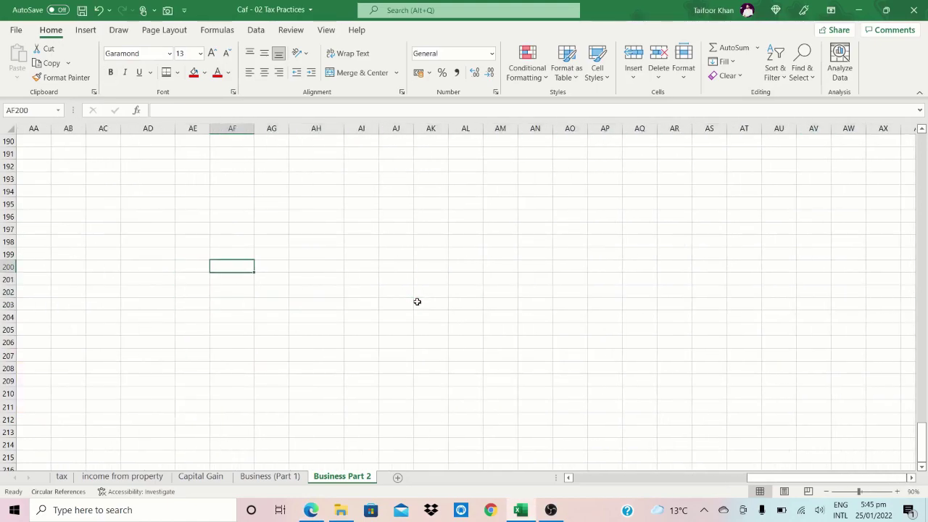
{"action": "type", "text": "buildin"}
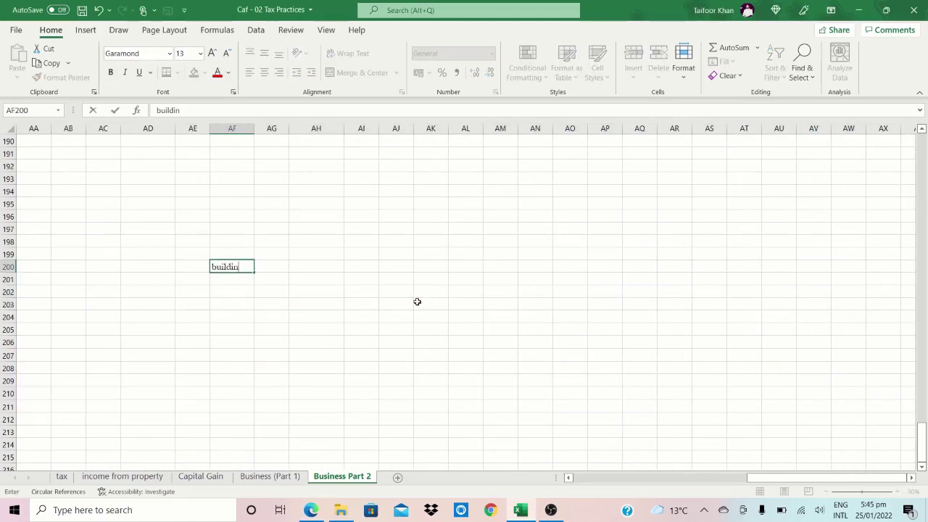
{"action": "type", "text": "g Purchase"}
{"action": "key", "text": "ctrl+Return"}
{"action": "key", "text": "Right"}
{"action": "key", "text": "Right"}
{"action": "key", "text": "Right"}
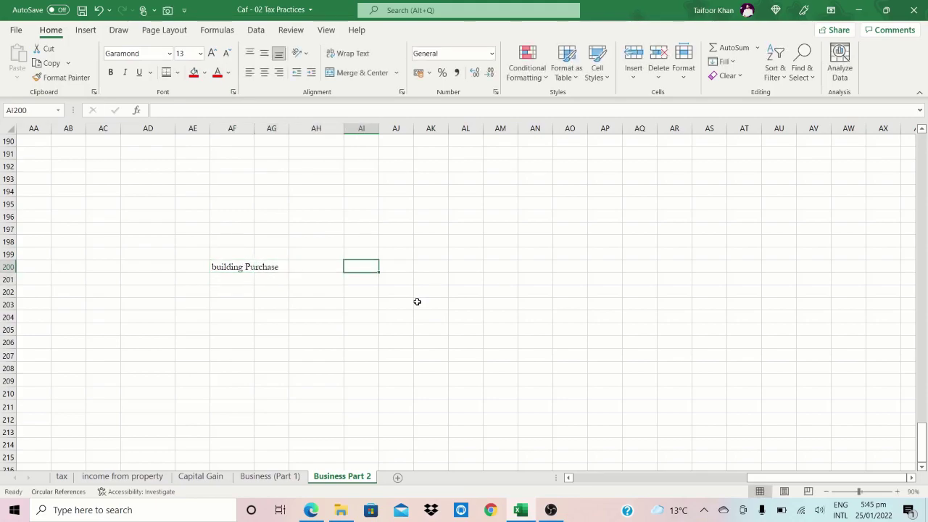
- Enter the building purchase amount 7,000,000 in AI200 and note "in cash" beside it in AJ200
{"action": "type", "text": "700,000"}
{"action": "key", "text": "ctrl+Return"}
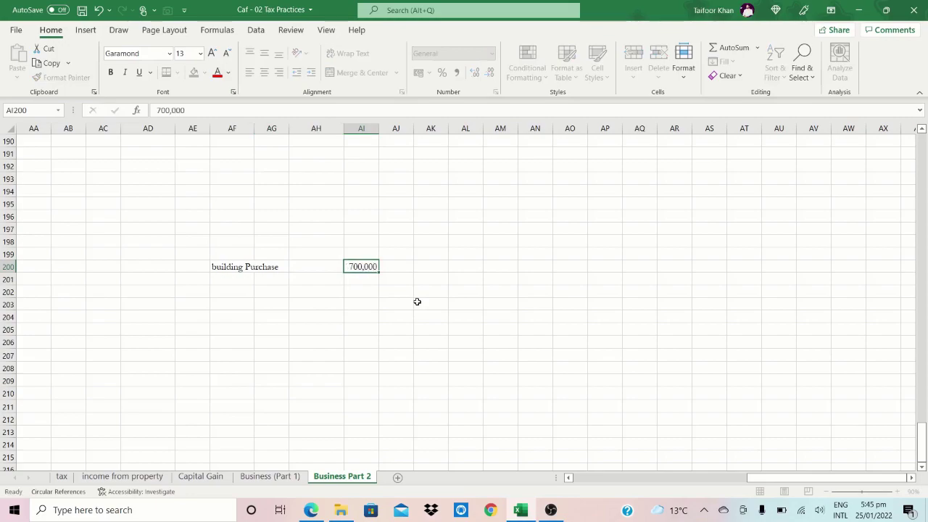
{"action": "key", "text": "Right"}
{"action": "key", "text": "Left"}
{"action": "type", "text": "0"}
{"action": "key", "text": "BackSpace"}
{"action": "type", "text": "7,000,000"}
{"action": "key", "text": "Tab"}
{"action": "type", "text": "in"}
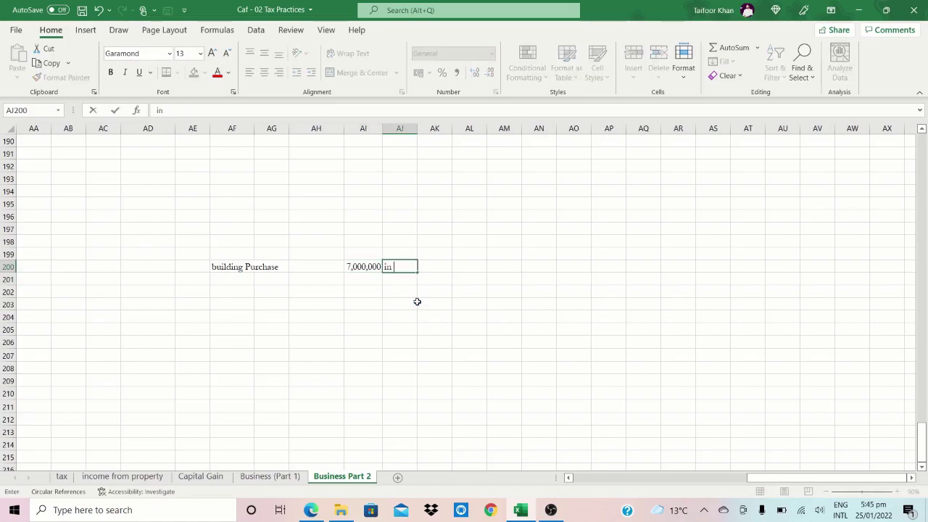
{"action": "type", "text": " cash"}
{"action": "key", "text": "Return"}
- Enter the label "Disposal" in AF202, two rows below the building purchase label
{"action": "key", "text": "Down"}
{"action": "key", "text": "Down"}
{"action": "key", "text": "Left"}
{"action": "key", "text": "Left"}
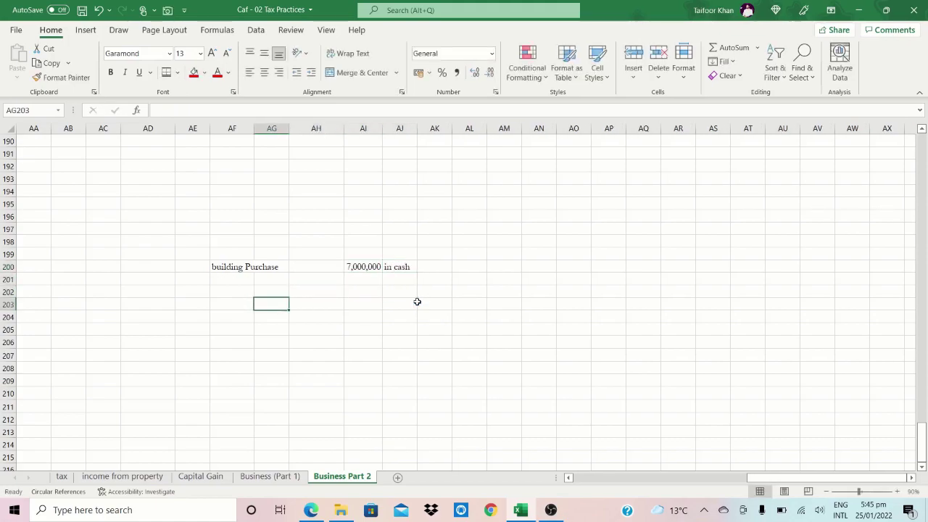
{"action": "key", "text": "Up"}
{"action": "key", "text": "Left"}
{"action": "type", "text": "Dispos"}
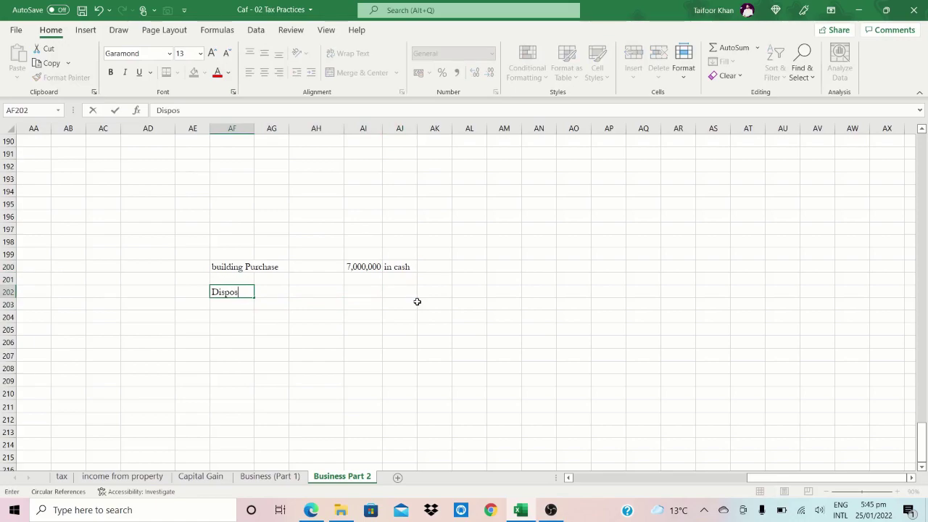
{"action": "type", "text": "e"}
{"action": "key", "text": "BackSpace"}
{"action": "type", "text": "al"}
- Enter 11,000,000 as the disposal amount in AI202
{"action": "key", "text": "Right"}
{"action": "key", "text": "Right"}
{"action": "key", "text": "Right"}
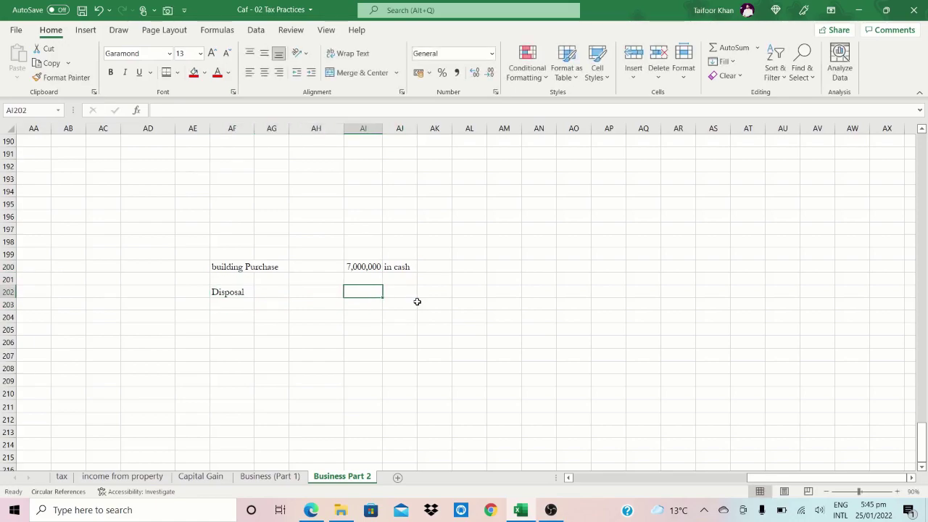
{"action": "type", "text": "11"}
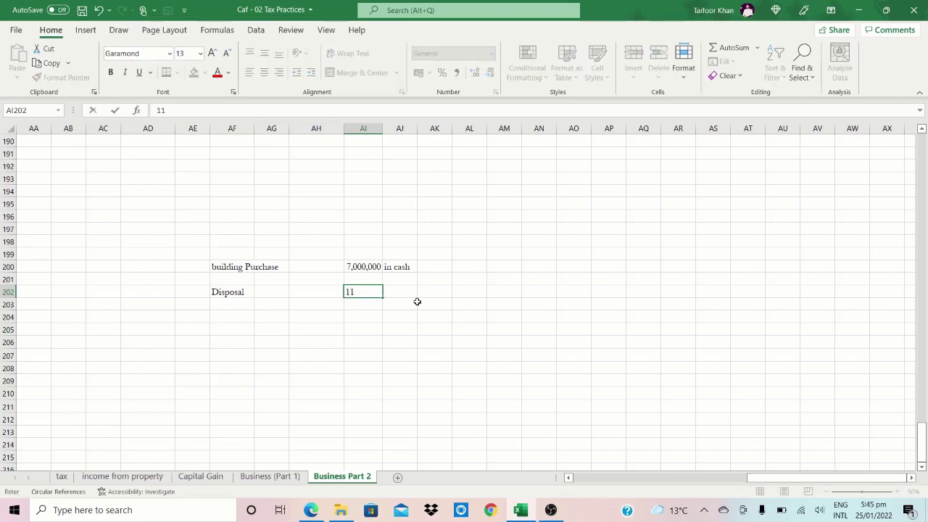
{"action": "type", "text": ",000,000"}
{"action": "key", "text": "Return"}
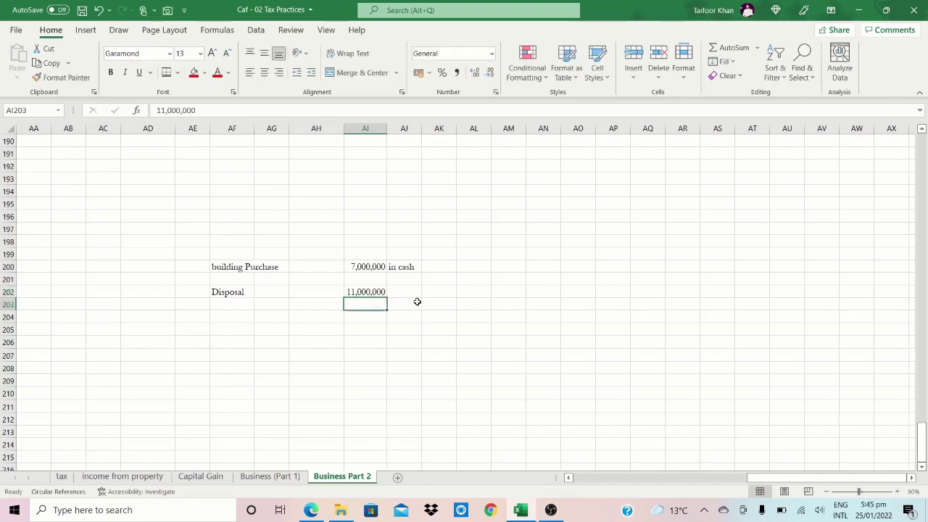
- Enter the label "holding Period" in AF204, two rows below the disposal label
{"action": "key", "text": "Up"}
{"action": "key", "text": "Down"}
{"action": "key", "text": "Down"}
{"action": "key", "text": "Left"}
{"action": "key", "text": "Left"}
{"action": "key", "text": "Left"}
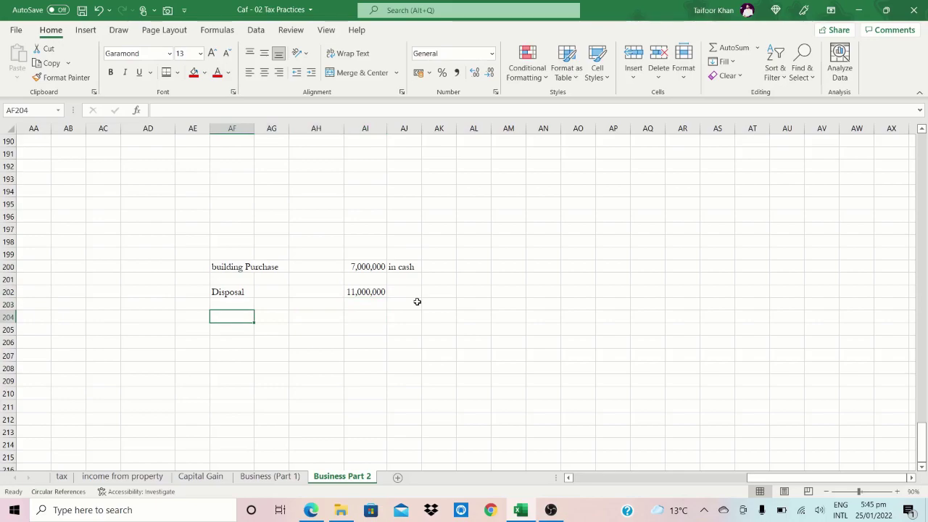
{"action": "type", "text": "holding Pe"}
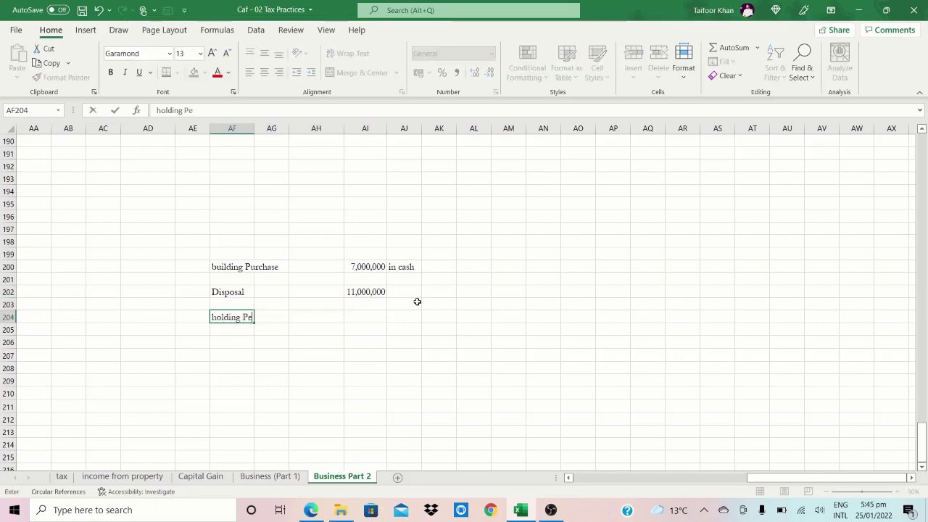
{"action": "type", "text": "riod"}
- Enter "3 year" in AI204 as the holding period
{"action": "key", "text": "Up"}
{"action": "key", "text": "Down"}
{"action": "key", "text": "Right"}
{"action": "key", "text": "Right"}
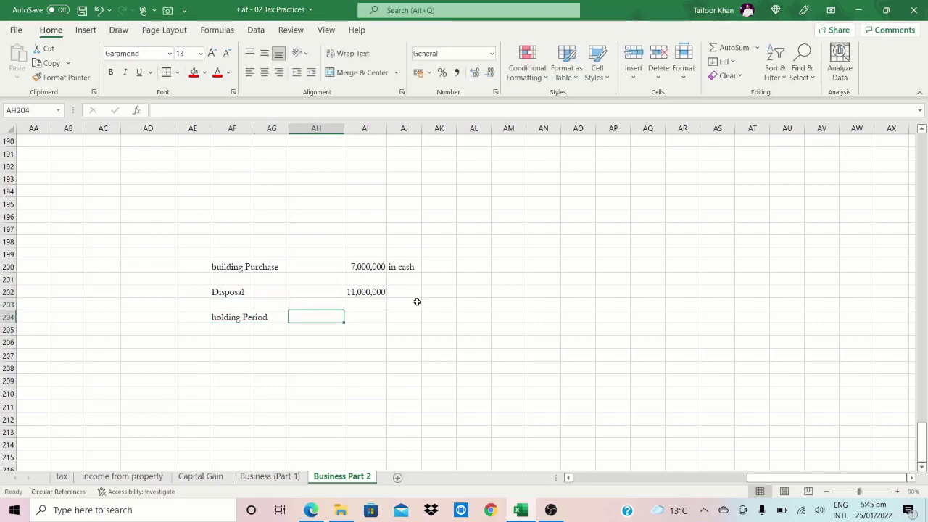
{"action": "key", "text": "Right"}
{"action": "type", "text": "3"}
{"action": "type", "text": "ar"}
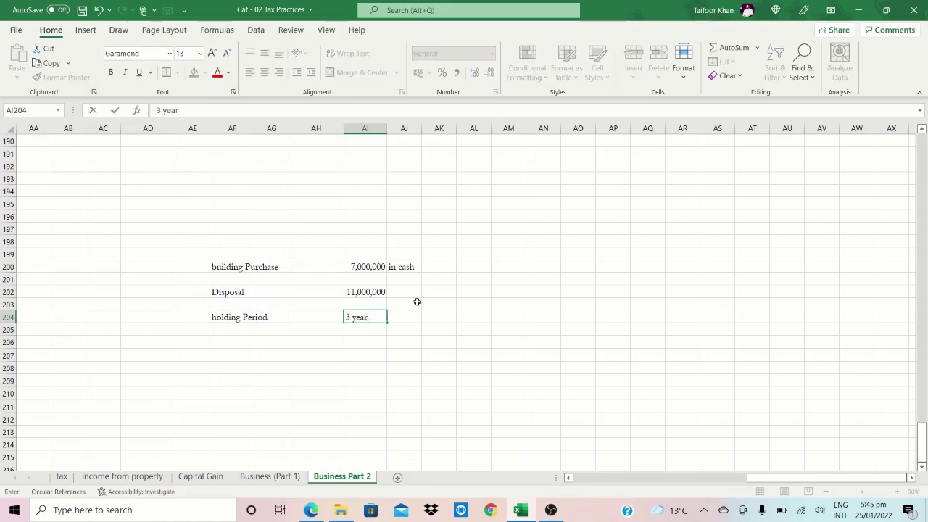
{"action": "key", "text": "Return"}
- Start the gain computation with the label "Consideration" in AF207
{"action": "key", "text": "Down"}
{"action": "key", "text": "Left"}
{"action": "key", "text": "Down"}
{"action": "key", "text": "Left"}
{"action": "key", "text": "Left"}
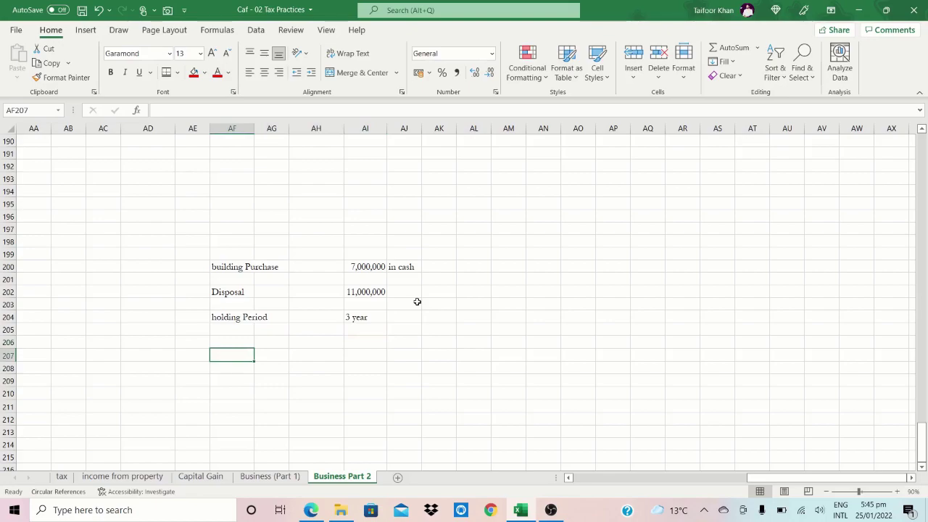
{"action": "type", "text": "Consideration"}
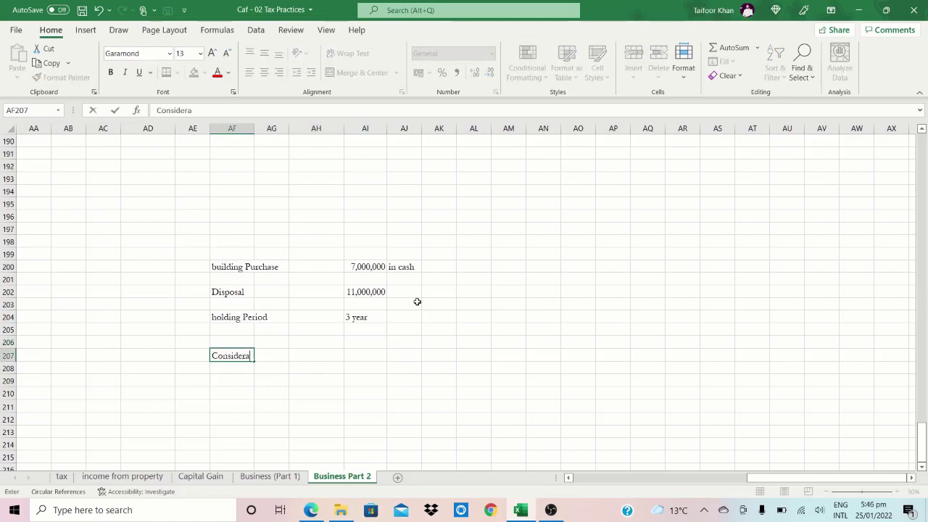
{"action": "key", "text": "Return"}
- Enter 110,000 in AI208 and move it up to AI207, on the Consideration row
{"action": "key", "text": "Right"}
{"action": "key", "text": "Right"}
{"action": "key", "text": "Right"}
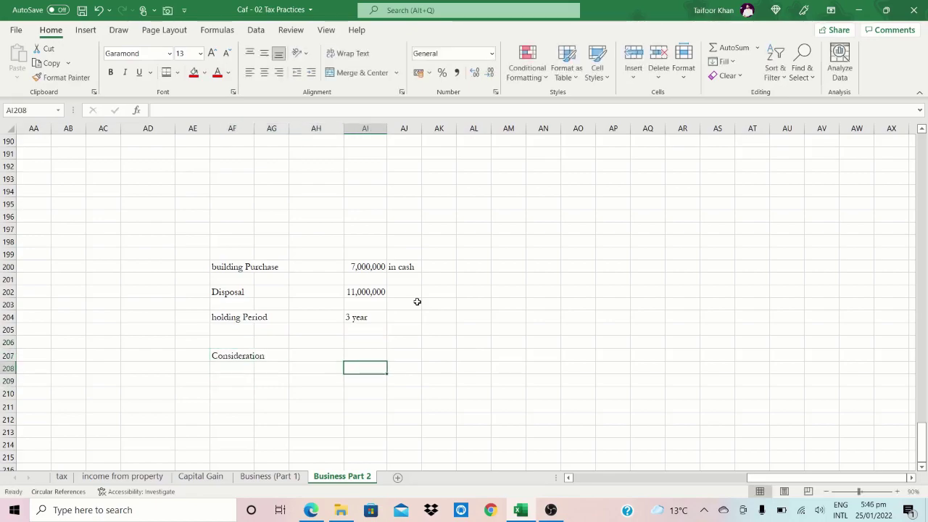
{"action": "type", "text": "11,000,0"}
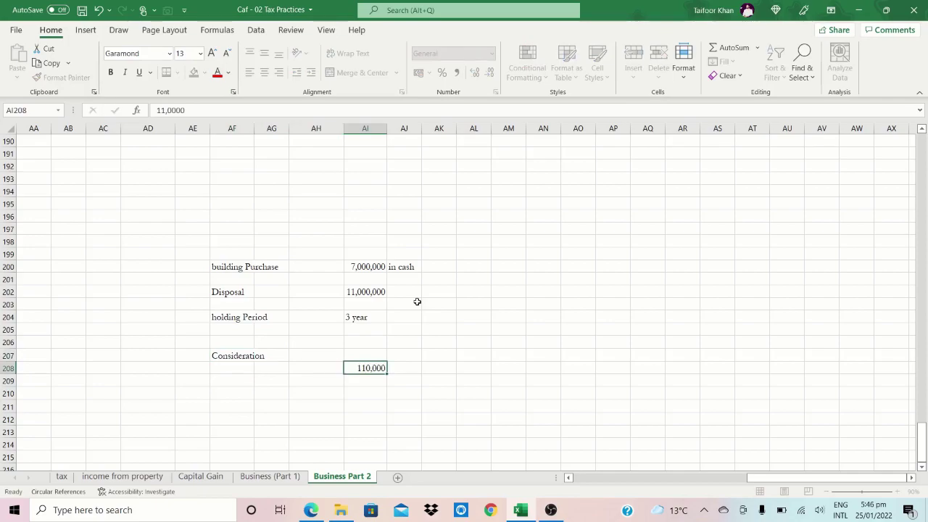
{"action": "key", "text": "ctrl+Return"}
{"action": "key", "text": "ctrl+x"}
{"action": "key", "text": "Up"}
{"action": "key", "text": "Return"}
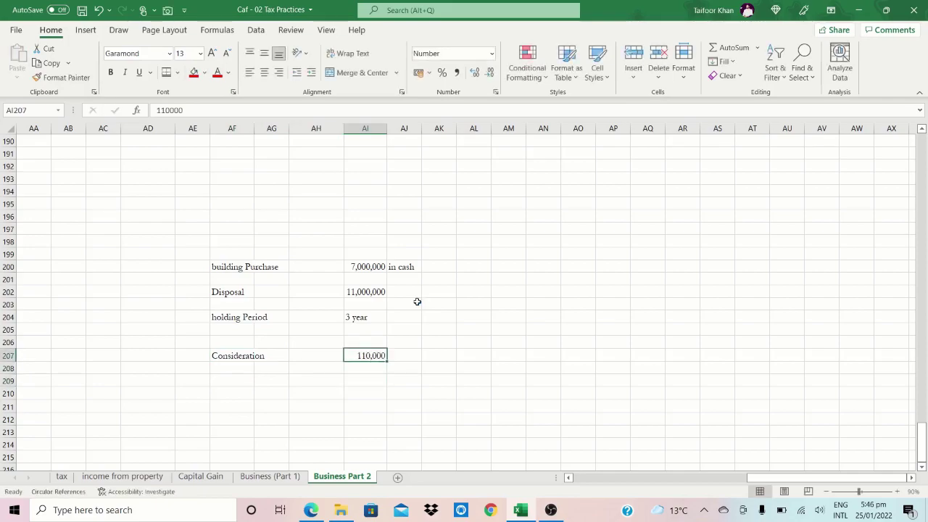
- Correct the consideration amount in AI207 to 11,000,000
{"action": "key", "text": "F2"}
{"action": "type", "text": "0"}
{"action": "key", "text": "Return"}
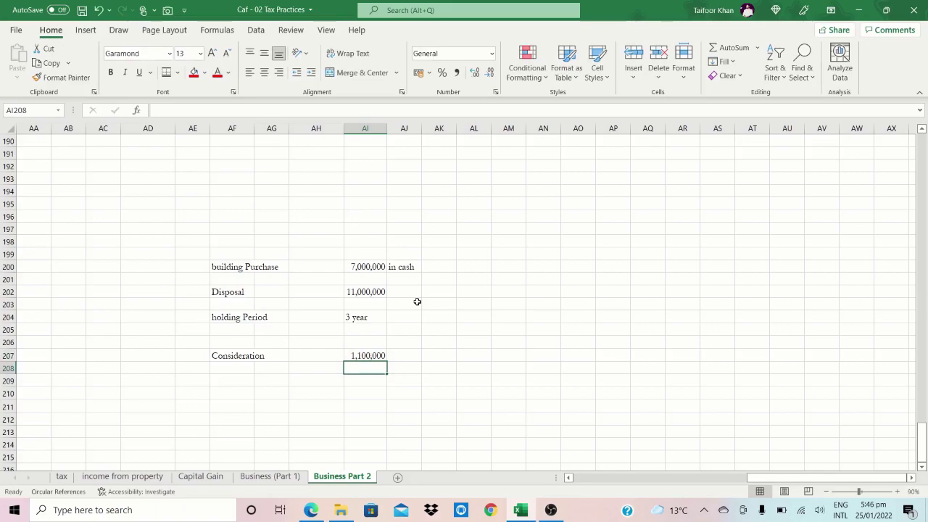
{"action": "key", "text": "Up"}
{"action": "key", "text": "F2"}
{"action": "type", "text": "0"}
{"action": "key", "text": "Return"}
- Label the row below the consideration with "Less" in AE208 and "Cost" in AF208
{"action": "key", "text": "Left"}
{"action": "key", "text": "Left"}
{"action": "key", "text": "Left"}
{"action": "key", "text": "Left"}
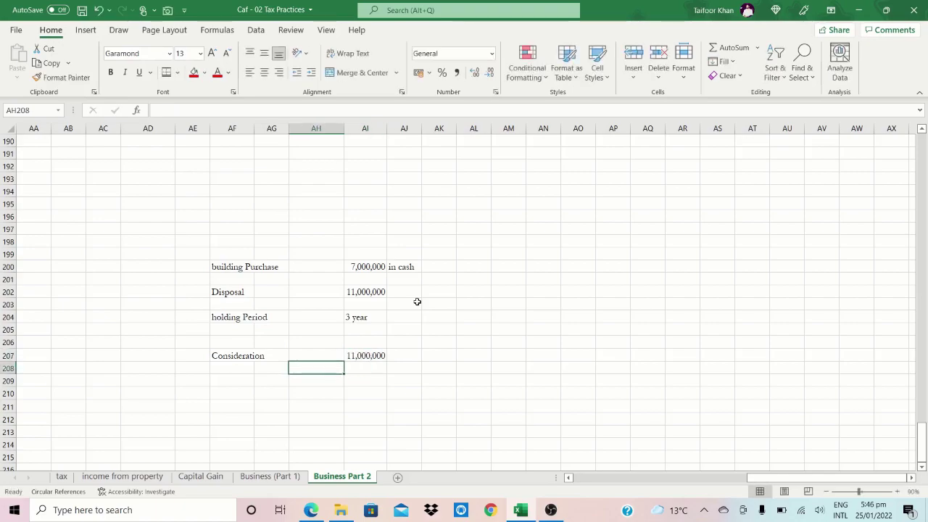
{"action": "type", "text": "Less"}
{"action": "key", "text": "Tab"}
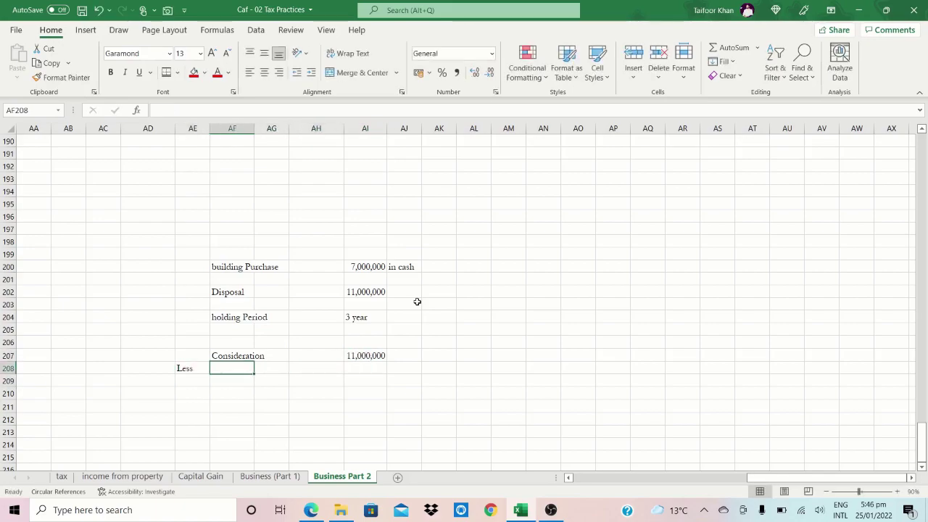
{"action": "type", "text": "Cost"}
{"action": "key", "text": "Tab"}
- Enter 0 as the cost in AI208 and apply the comma number style to it
{"action": "key", "text": "Tab"}
{"action": "key", "text": "Tab"}
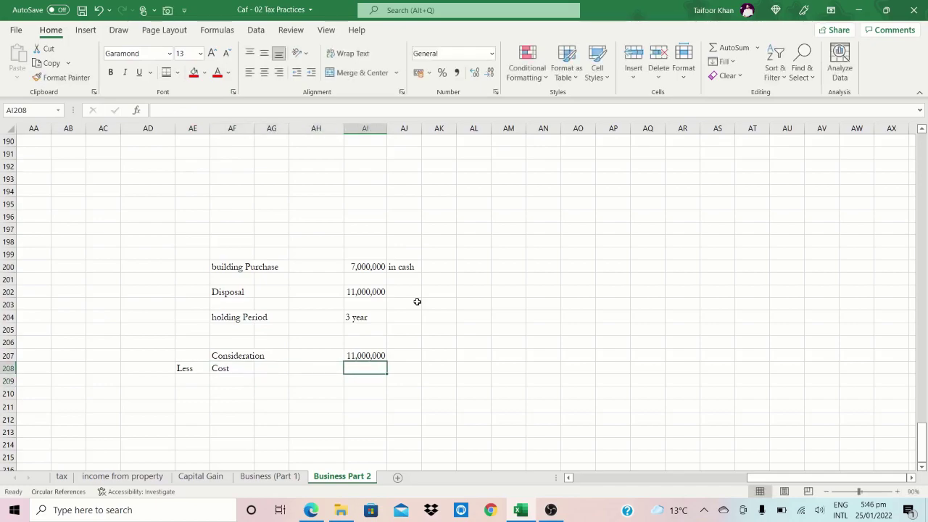
{"action": "type", "text": "0"}
{"action": "key", "text": "Return"}
{"action": "key", "text": "Up"}
{"action": "key", "text": "alt+h"}
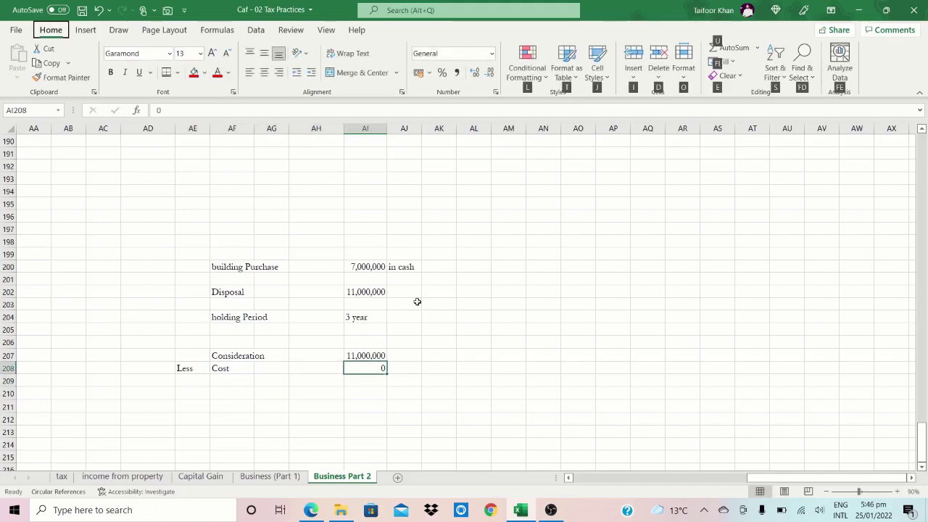
{"action": "key", "text": "k"}
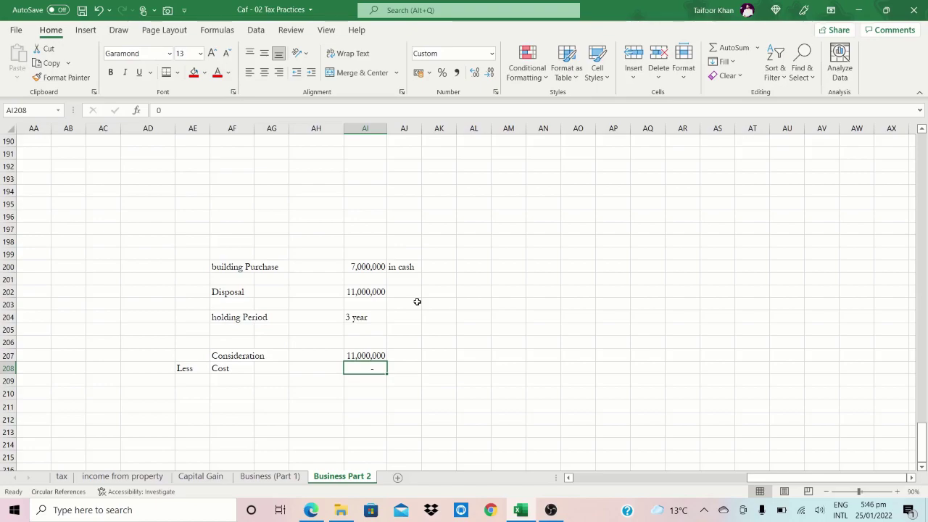
- Enter the label "gain" in AF210, two rows below the cost label
{"action": "key", "text": "Down"}
{"action": "key", "text": "Down"}
{"action": "key", "text": "Left"}
{"action": "key", "text": "Left"}
{"action": "key", "text": "Left"}
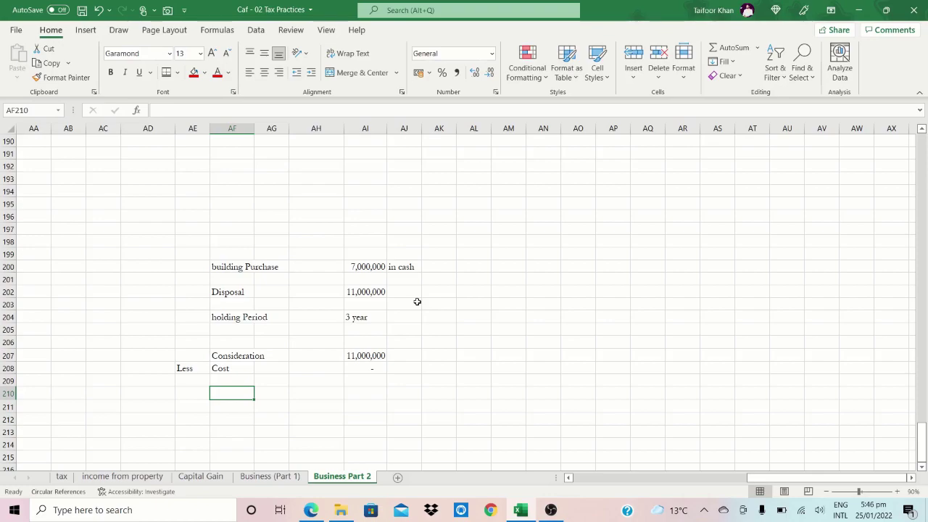
{"action": "type", "text": "gain"}
- Calculate the gain in AI210 as the consideration in AI207 minus the cost in AI208
{"action": "key", "text": "Right"}
{"action": "key", "text": "Right"}
{"action": "key", "text": "Right"}
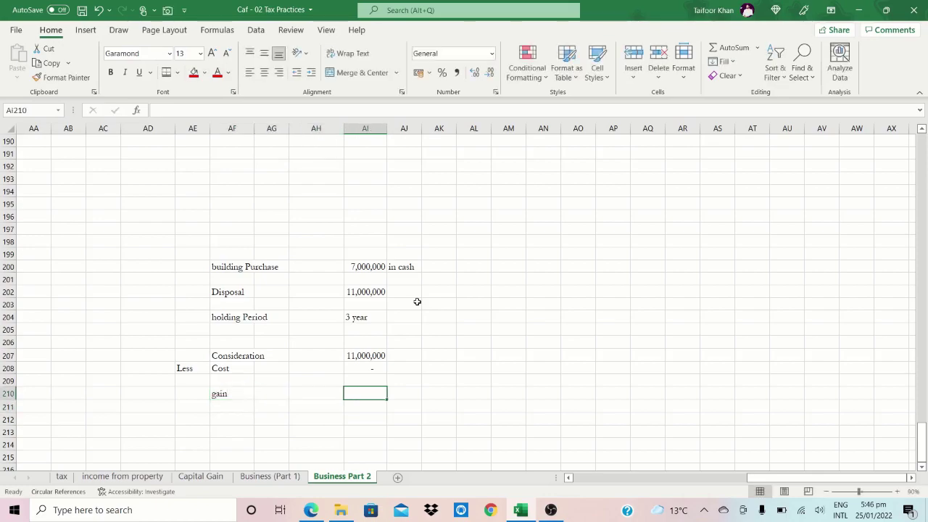
{"action": "type", "text": "+"}
{"action": "key", "text": "Up"}
{"action": "key", "text": "Up"}
{"action": "key", "text": "Up"}
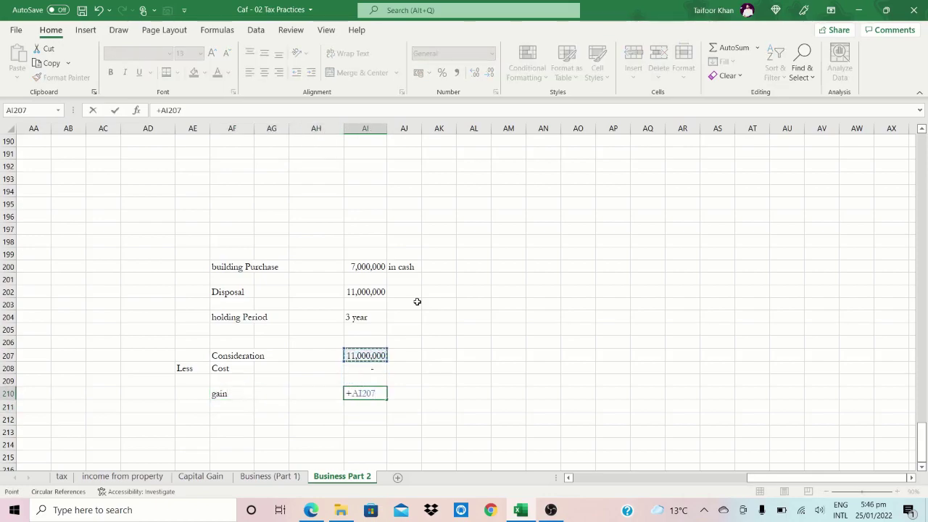
{"action": "type", "text": "-"}
{"action": "key", "text": "Up"}
{"action": "key", "text": "Up"}
{"action": "key", "text": "Return"}
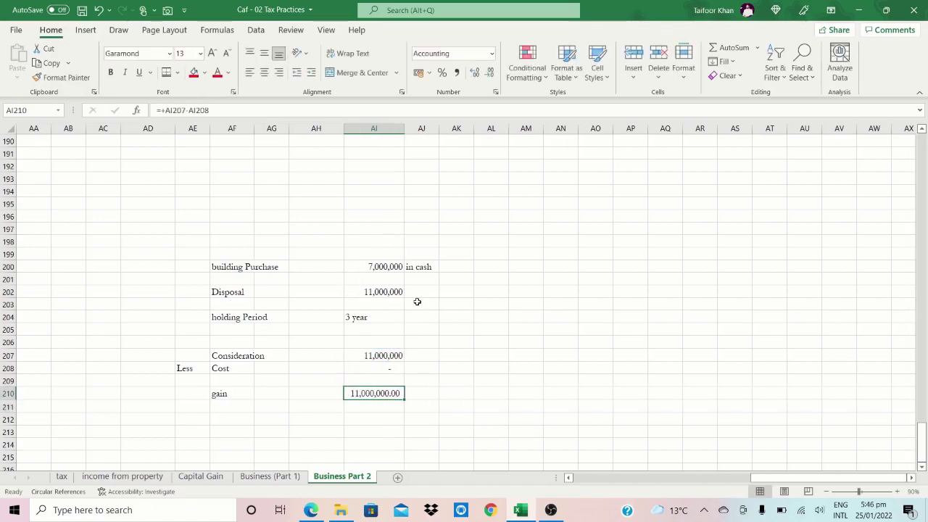
- Remove both decimal places from the gain in AI210
{"action": "key", "text": "alt+h"}
{"action": "key", "text": "9"}
{"action": "key", "text": "alt+h"}
{"action": "key", "text": "9"}
- Enter the label "taxable gain" in AF211, directly below the gain label
{"action": "key", "text": "Down"}
{"action": "key", "text": "Down"}
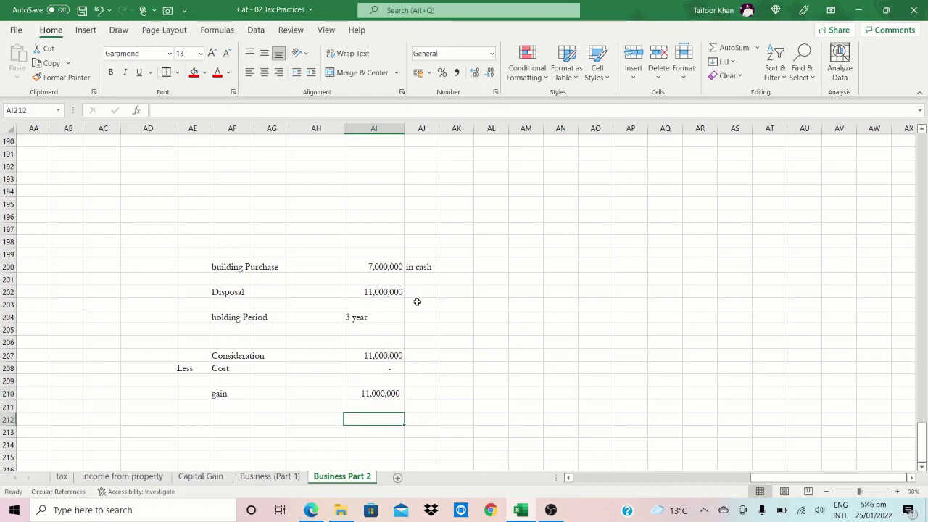
{"action": "key", "text": "Up"}
{"action": "key", "text": "Left"}
{"action": "key", "text": "Left"}
{"action": "key", "text": "Left"}
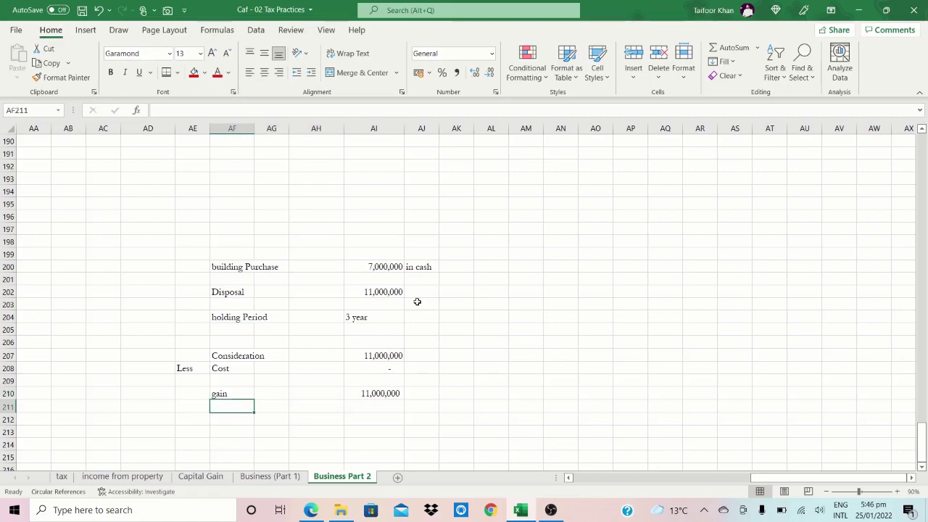
{"action": "type", "text": "taxable ga"}
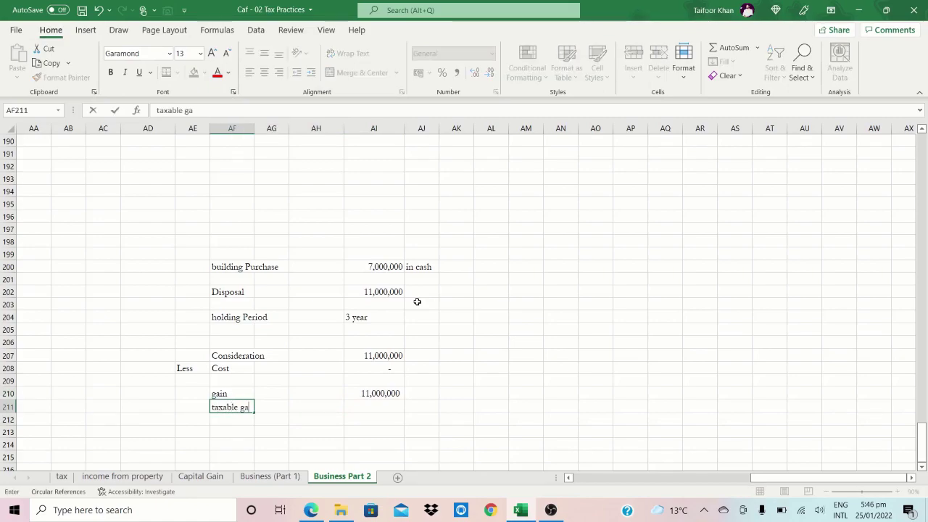
{"action": "type", "text": "in"}
{"action": "key", "text": "ctrl+Return"}
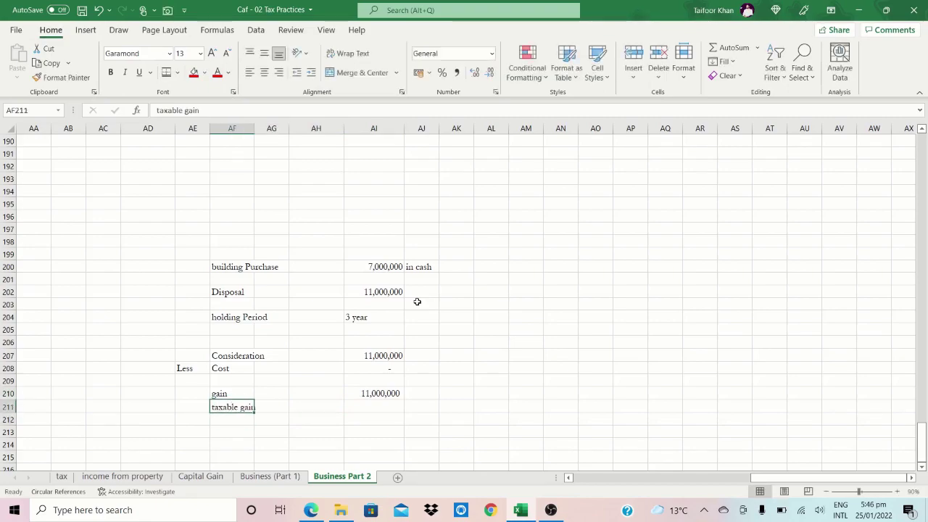
- Calculate the taxable gain in AI211 as the gain in AI210 multiplied by .25
{"action": "key", "text": "Up"}
{"action": "key", "text": "Up"}
{"action": "key", "text": "Up"}
{"action": "key", "text": "Right"}
{"action": "key", "text": "Right"}
{"action": "key", "text": "Right"}
{"action": "key", "text": "Down"}
{"action": "key", "text": "Down"}
{"action": "key", "text": "Down"}
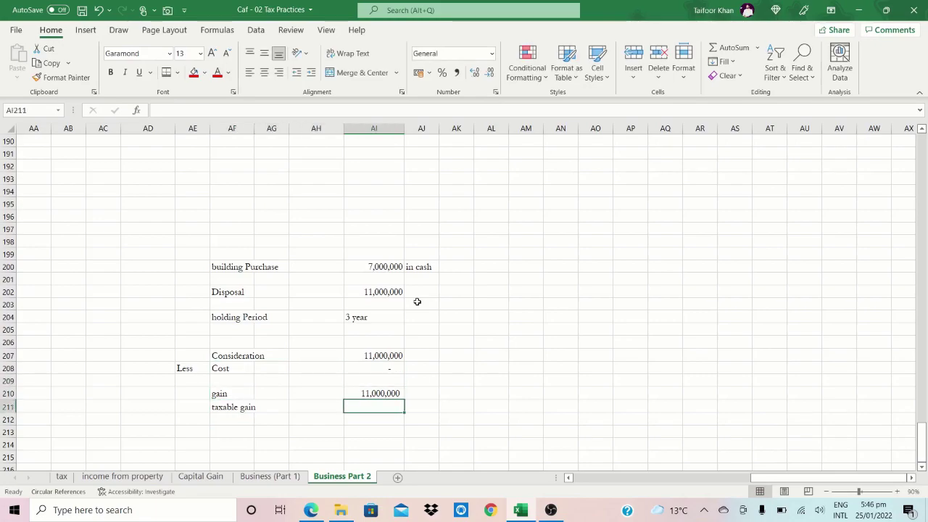
{"action": "type", "text": "+"}
{"action": "key", "text": "Up"}
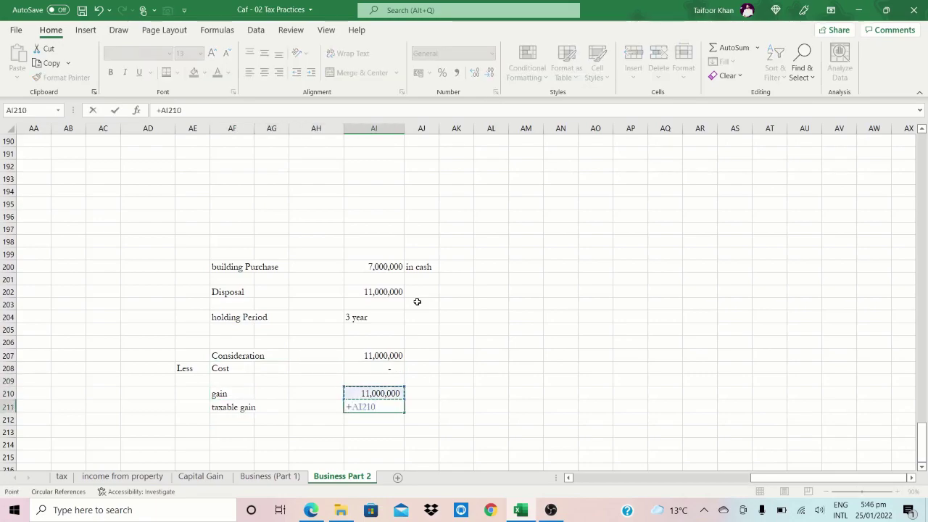
{"action": "type", "text": "*.75"}
{"action": "key", "text": "BackSpace"}
{"action": "key", "text": "BackSpace"}
{"action": "type", "text": "25"}
{"action": "key", "text": "ctrl+Return"}
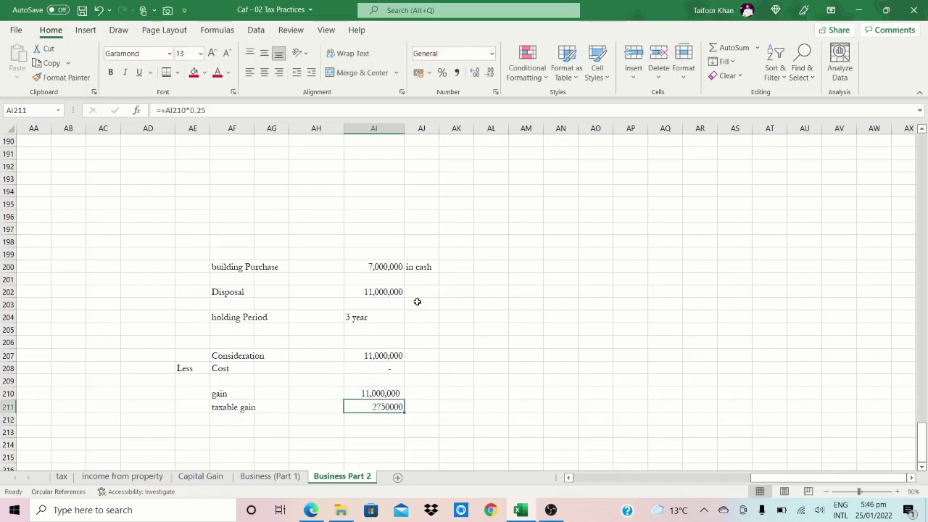
- Format the taxable gain in AI211 with the comma number style and no decimal places
{"action": "key", "text": "alt+h"}
{"action": "key", "text": "k"}
{"action": "key", "text": "alt+h"}
{"action": "key", "text": "9"}
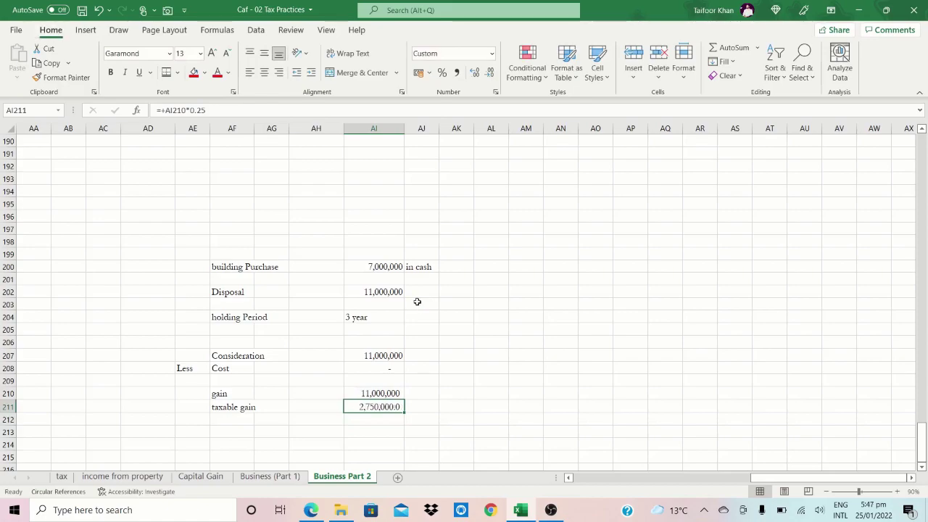
{"action": "key", "text": "alt+h"}
{"action": "key", "text": "9"}
{"action": "key", "text": "Down"}
{"action": "key", "text": "Left"}
{"action": "key", "text": "Left"}
{"action": "key", "text": "Left"}
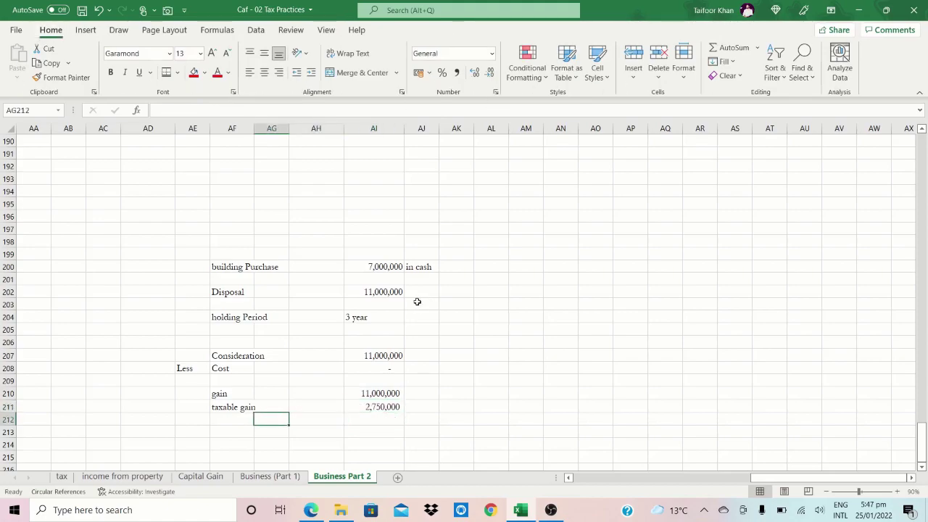
- Enter the label "tax rate" in AF212 and a rate of 3.5% in AI212, directly below the taxable gain
{"action": "type", "text": "tax r"}
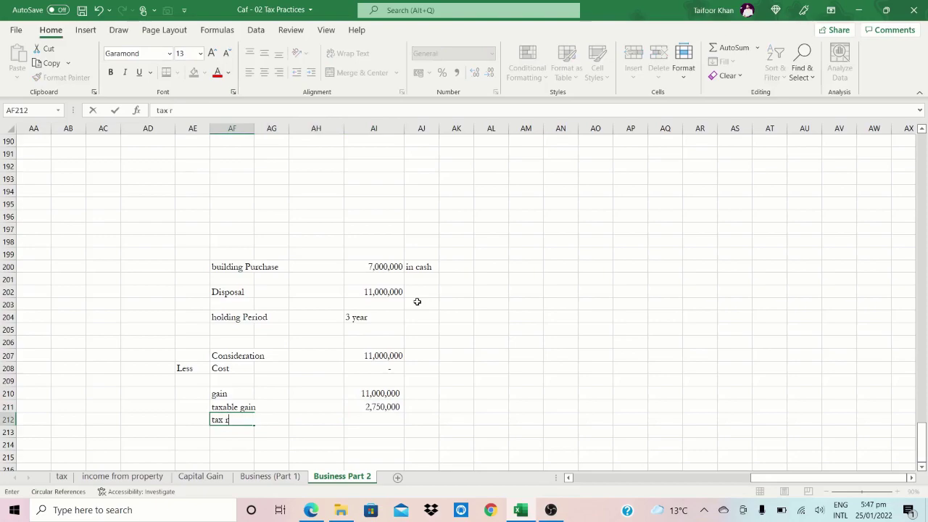
{"action": "type", "text": "ate"}
{"action": "key", "text": "Return"}
{"action": "key", "text": "Up"}
{"action": "key", "text": "Right"}
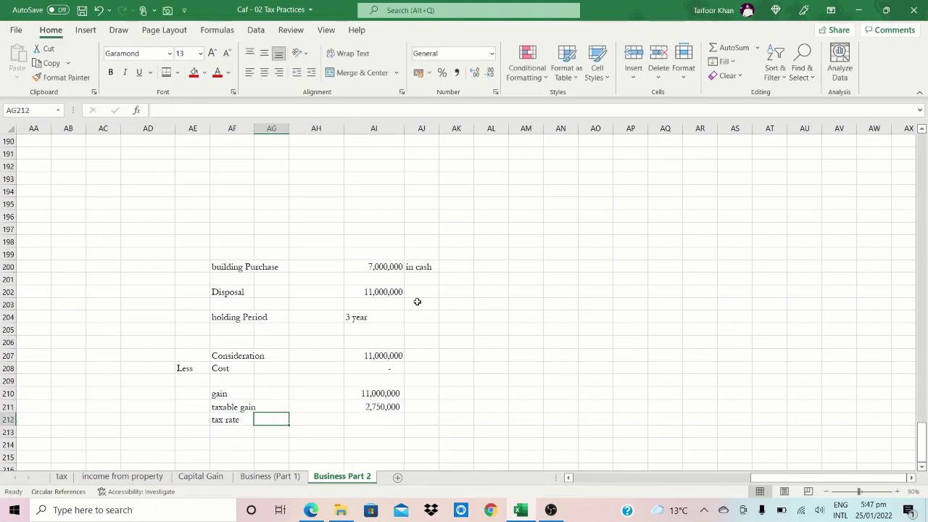
{"action": "key", "text": "Right"}
{"action": "key", "text": "Right"}
{"action": "type", "text": "3.5%"}
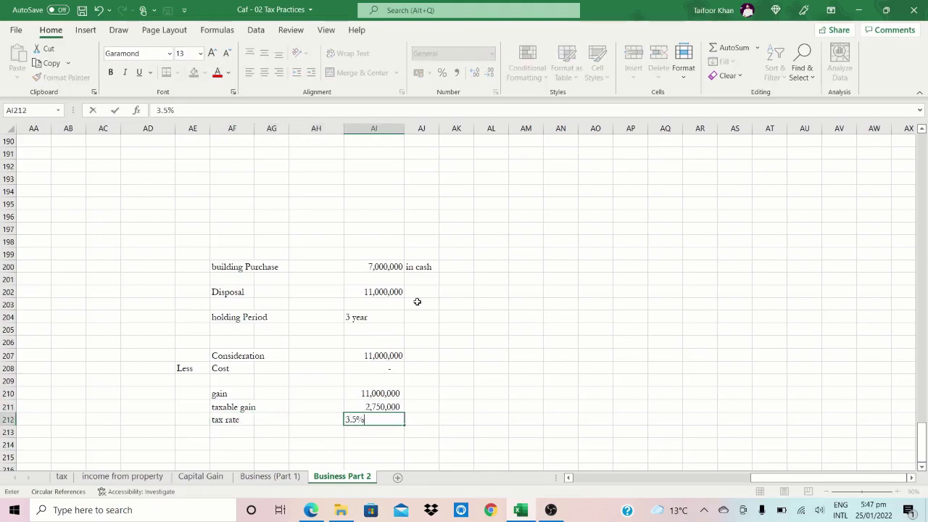
{"action": "key", "text": "Return"}
- Enter the label "Tax payable" in AF214, leaving one empty row below the tax rate
{"action": "key", "text": "Down"}
{"action": "key", "text": "Left"}
{"action": "key", "text": "Left"}
{"action": "key", "text": "Left"}
{"action": "type", "text": "Ta"}
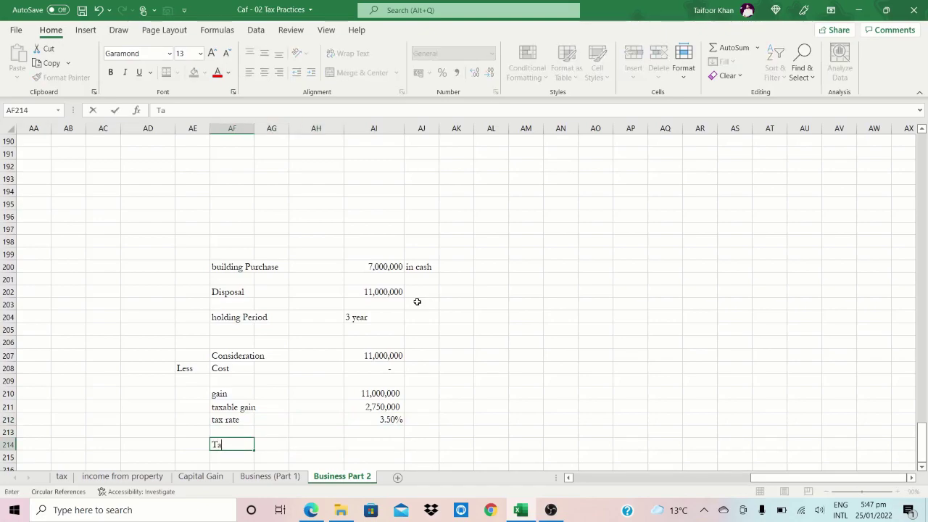
{"action": "type", "text": "x payable"}
- Calculate the tax payable in AI214 as the taxable gain in AI211 multiplied by the tax rate in AI212
{"action": "key", "text": "Right"}
{"action": "key", "text": "Right"}
{"action": "key", "text": "Right"}
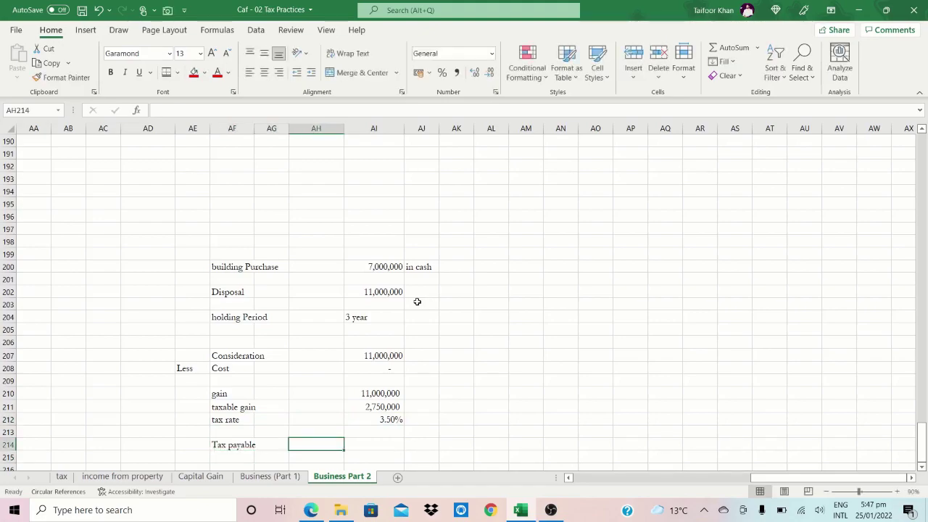
{"action": "type", "text": "+"}
{"action": "key", "text": "Up"}
{"action": "key", "text": "Up"}
{"action": "key", "text": "Up"}
{"action": "type", "text": "*"}
{"action": "key", "text": "Up"}
{"action": "key", "text": "Up"}
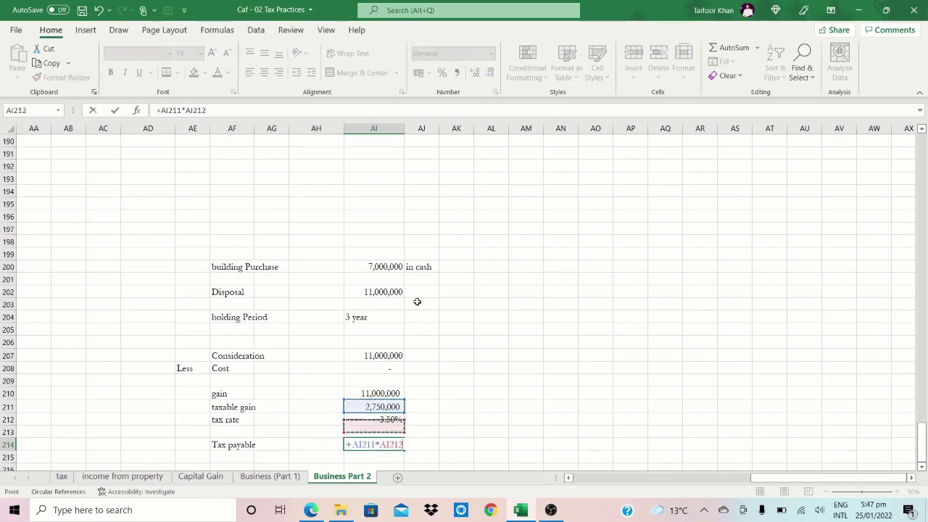
{"action": "key", "text": "Return"}
- Format the tax payable in AI214 with the comma number style and one decimal place
{"action": "key", "text": "Up"}
{"action": "key", "text": "alt+h"}
{"action": "key", "text": "k"}
{"action": "key", "text": "alt+h"}
{"action": "key", "text": "9"}
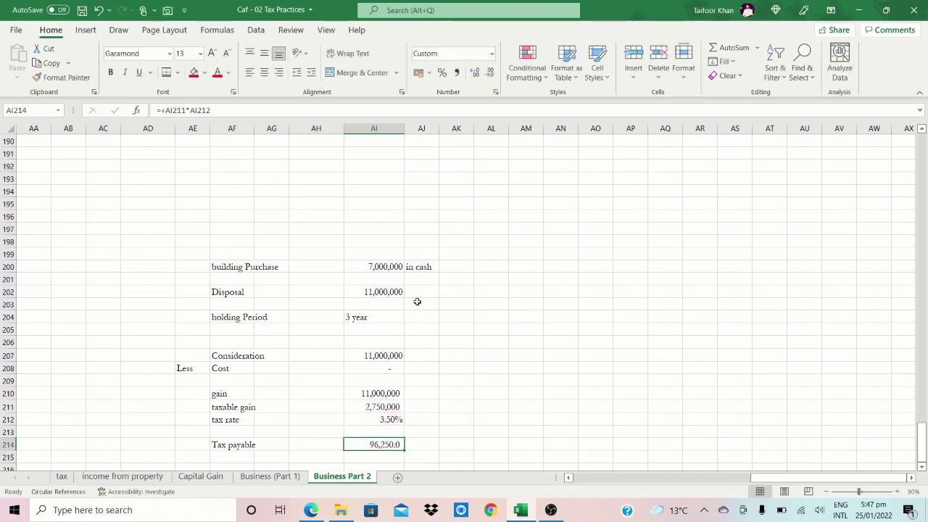
{"action": "key", "text": "Down"}
{"action": "key", "text": "Down"}
{"action": "scroll", "coordinate": [416, 301], "scroll_direction": "down", "scroll_amount": 1}
{"action": "key", "text": "Up"}
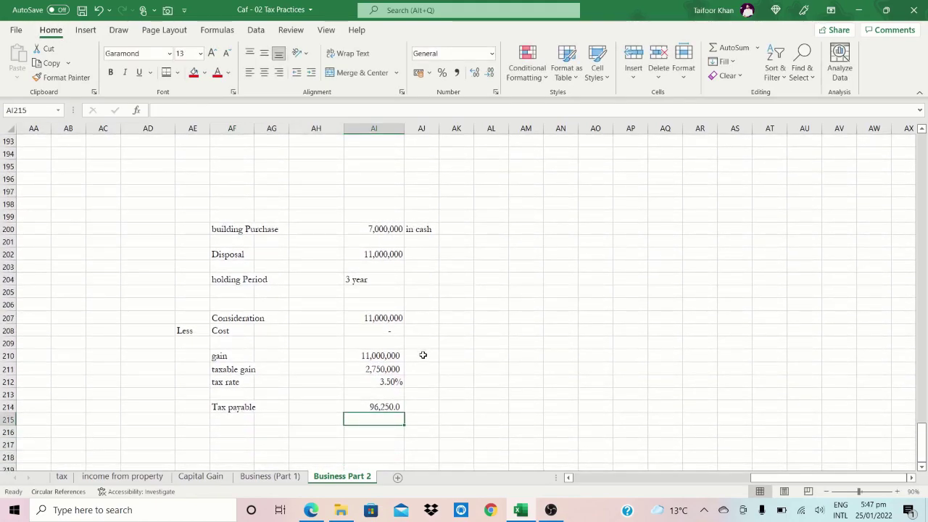
- Switch to the CAF-2-ST.pdf textbook in Edge and select the exemption paragraph on the seventy-five percent tax reduction after three years
{"action": "left_click", "coordinate": [312, 510]}
{"action": "scroll", "coordinate": [387, 321], "scroll_direction": "down", "scroll_amount": 10}
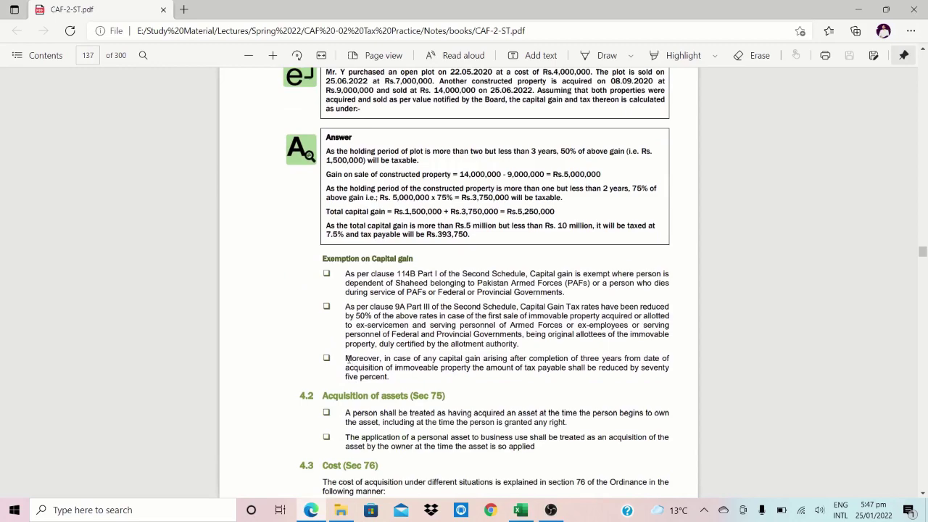
{"action": "left_click_drag", "start_coordinate": [345, 358], "coordinate": [392, 380]}
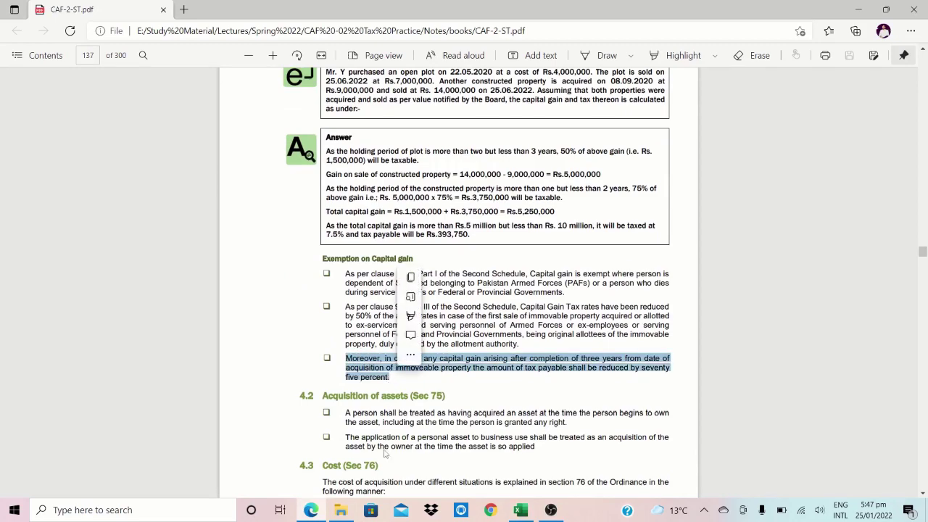
- Switch back to Excel and calculate the reduced tax in AI216 as the tax payable in AI214 multiplied by .25
{"action": "left_click", "coordinate": [519, 510]}
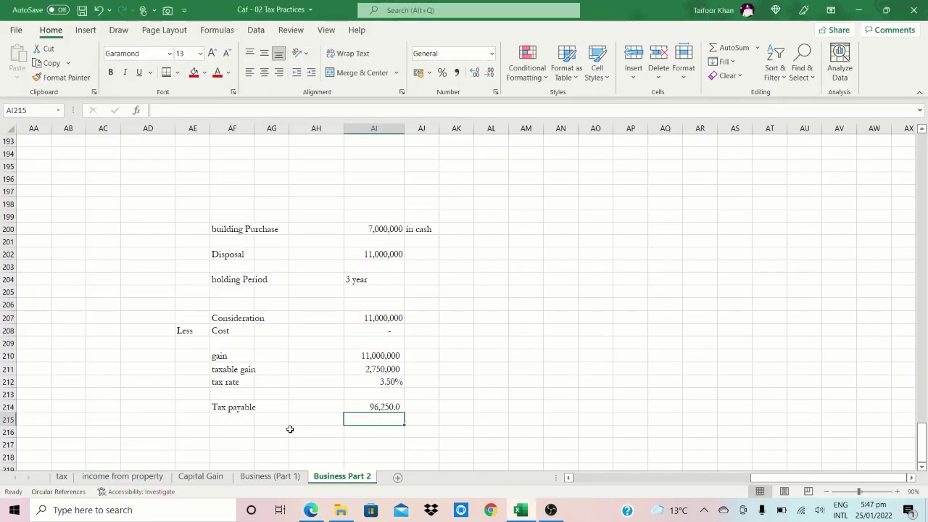
{"action": "key", "text": "Left"}
{"action": "key", "text": "Left"}
{"action": "key", "text": "Right"}
{"action": "key", "text": "Right"}
{"action": "key", "text": "Right"}
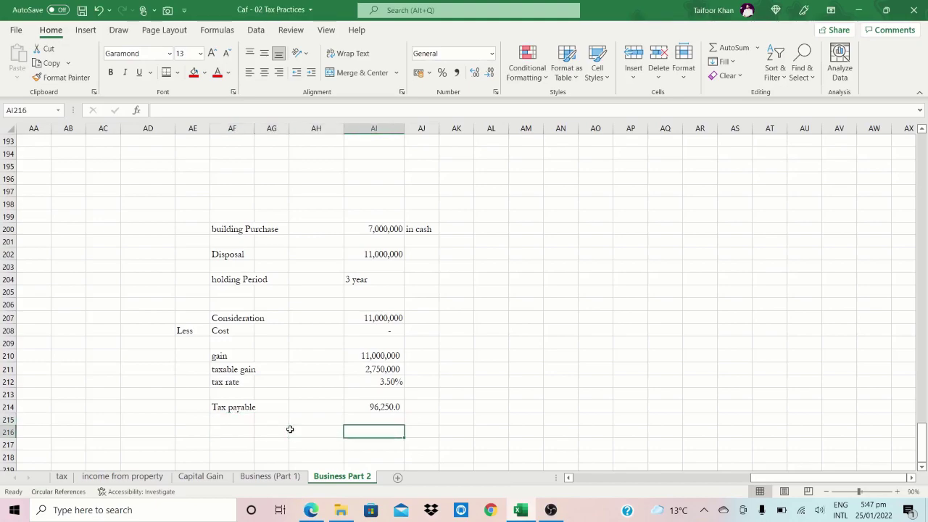
{"action": "type", "text": "+"}
{"action": "key", "text": "Up"}
{"action": "key", "text": "Up"}
{"action": "type", "text": "*.25"}
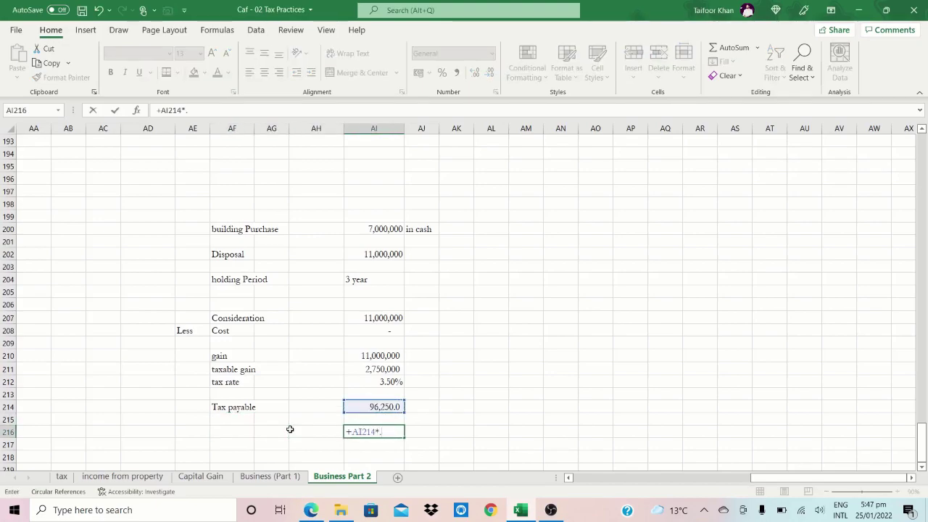
{"action": "key", "text": "ctrl+Return"}
- Enter the label "Net tax payable" in AF216 beside the reduced tax amount
{"action": "key", "text": "Left"}
{"action": "key", "text": "Left"}
{"action": "key", "text": "Left"}
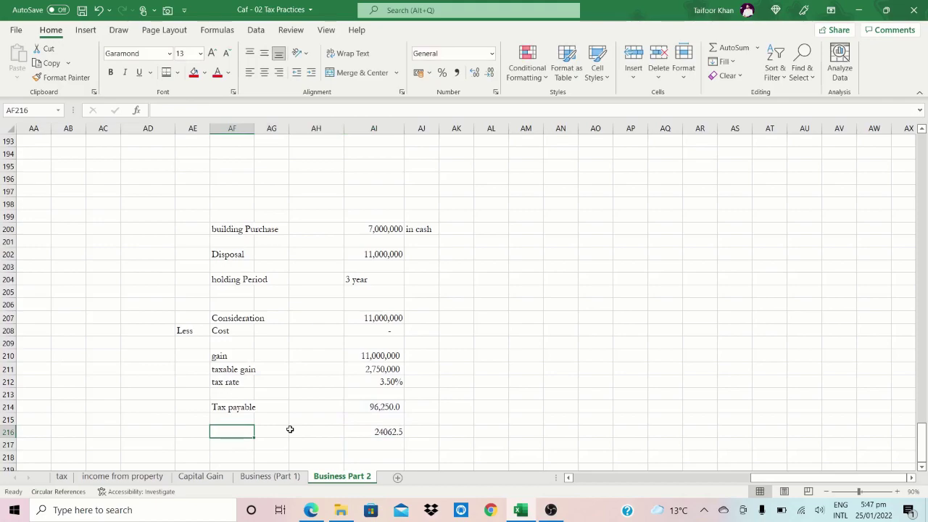
{"action": "type", "text": "T"}
{"action": "key", "text": "BackSpace"}
{"action": "type", "text": "Net "}
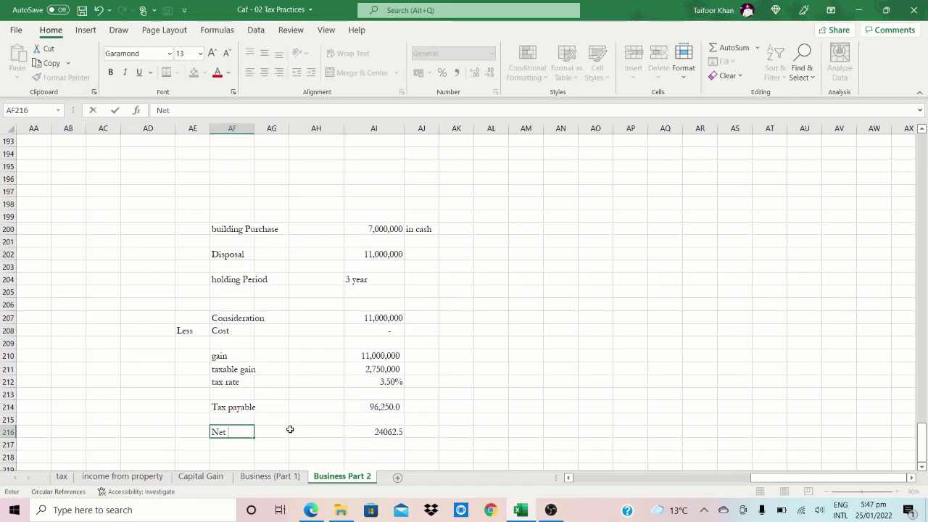
{"action": "type", "text": "tax payable"}
{"action": "key", "text": "Right"}
{"action": "key", "text": "Right"}
- Format the net tax payable in AI216 with the comma number style and no decimal places
{"action": "key", "text": "Right"}
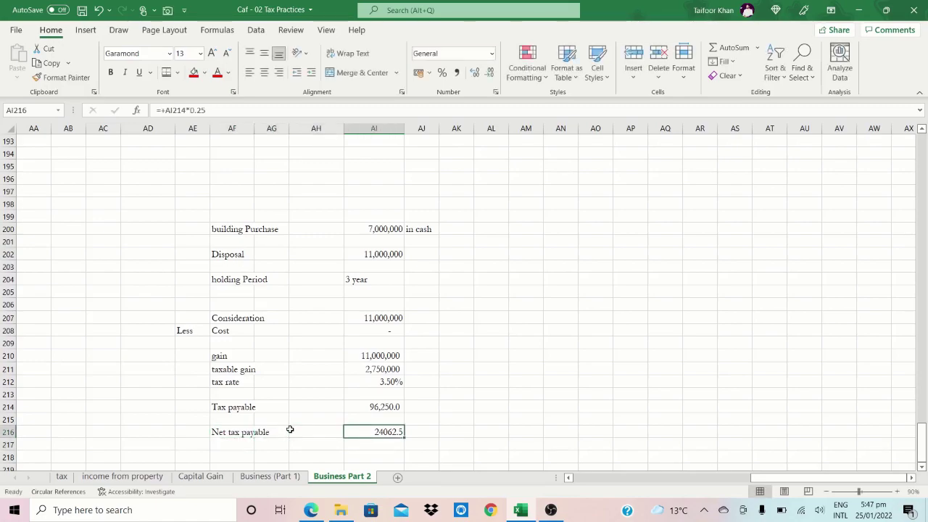
{"action": "key", "text": "F2"}
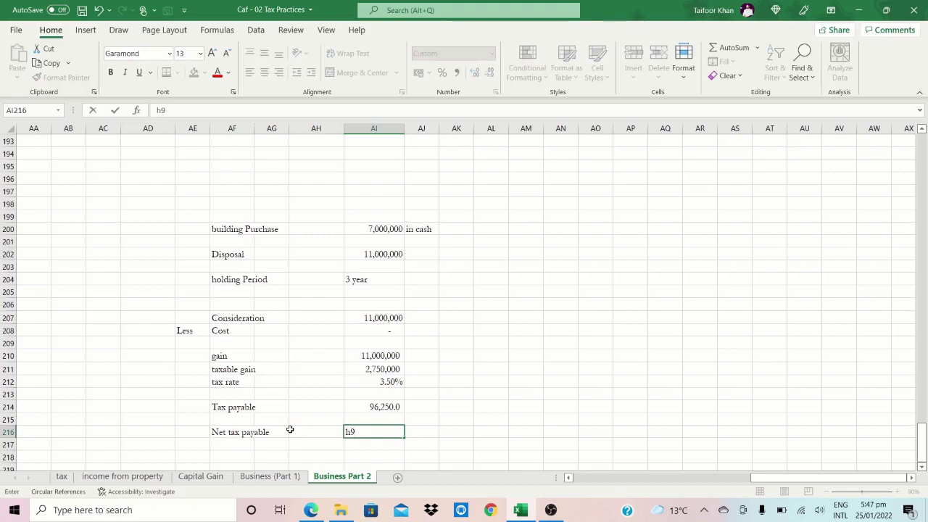
{"action": "key", "text": "ctrl+Return"}
{"action": "key", "text": "alt+h"}
{"action": "key", "text": "9"}
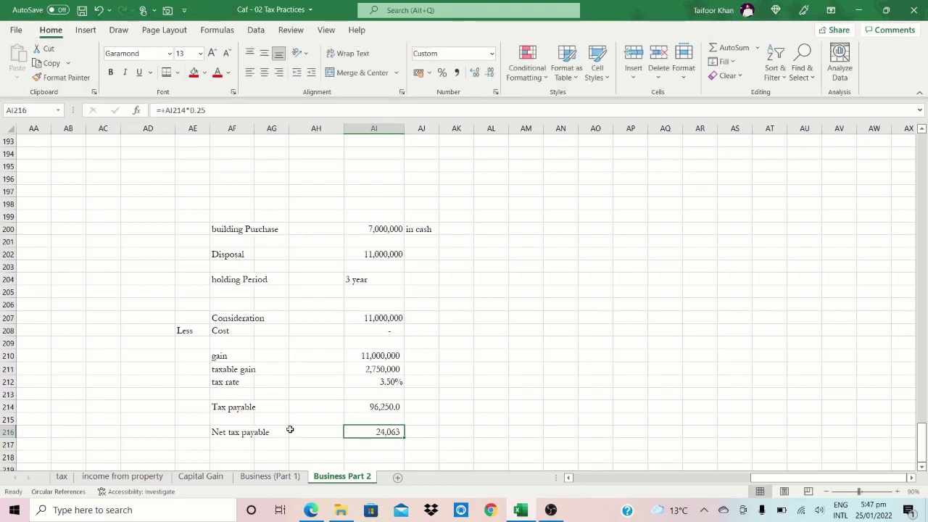
- Switch to the textbook in Edge and go back to the tax year 2022 exercise after section 2.4 Gain/loss on disposal
{"action": "left_click", "coordinate": [310, 510]}
{"action": "scroll", "coordinate": [321, 196], "scroll_direction": "up", "scroll_amount": 20}
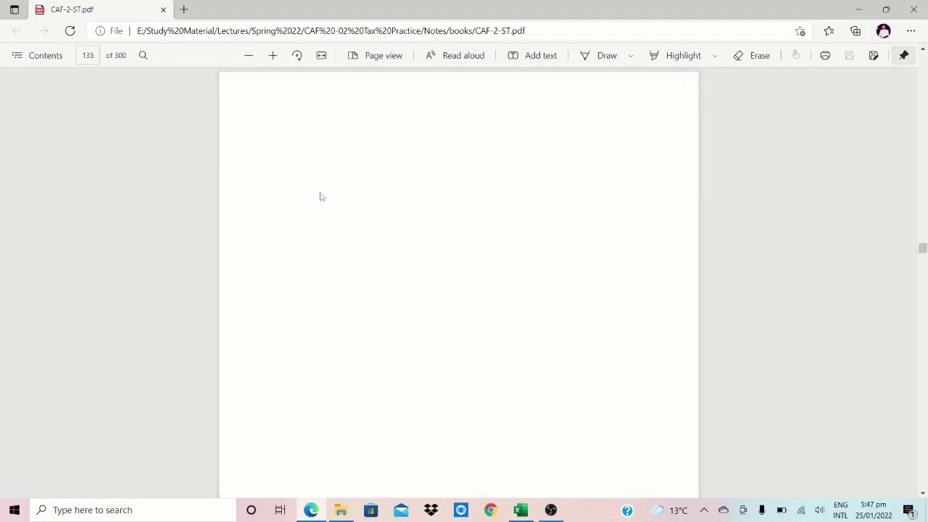
{"action": "scroll", "coordinate": [320, 196], "scroll_direction": "down", "scroll_amount": 1}
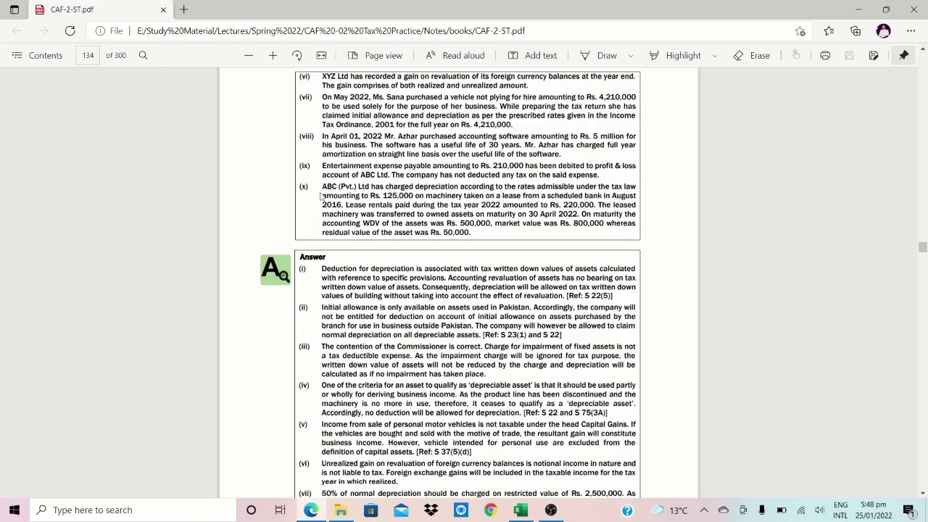
{"action": "scroll", "coordinate": [321, 196], "scroll_direction": "up", "scroll_amount": 10}
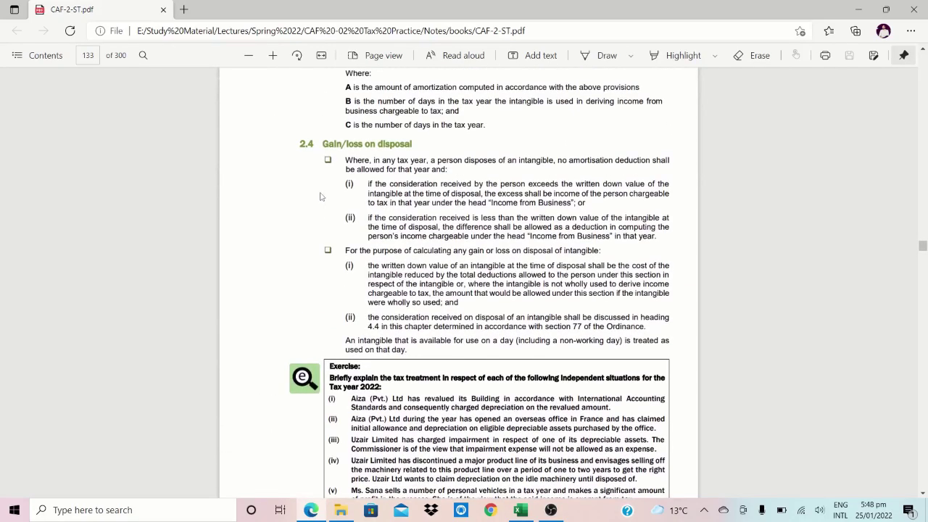
{"action": "scroll", "coordinate": [321, 195], "scroll_direction": "down", "scroll_amount": 1}
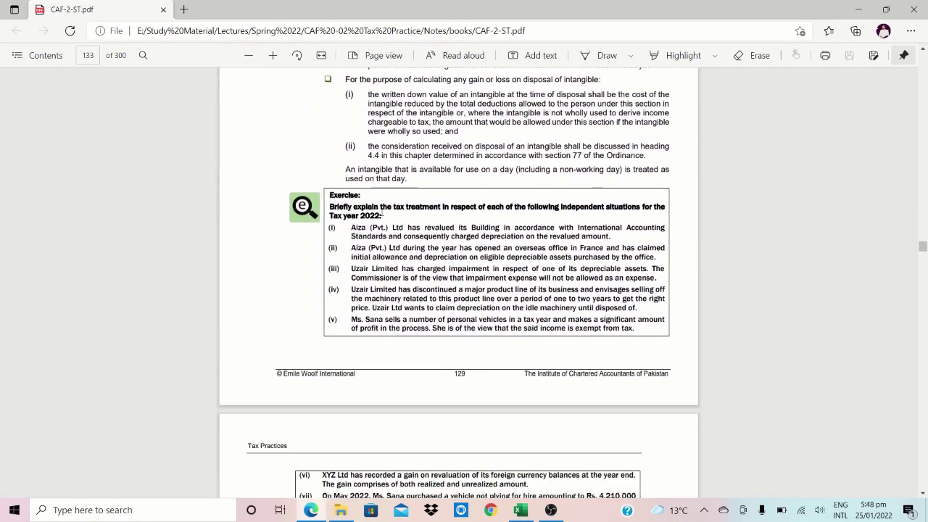
- Read the exercise's instruction and select situation (i) about depreciation charged on the revalued building
{"action": "left_click_drag", "start_coordinate": [381, 215], "coordinate": [413, 206]}
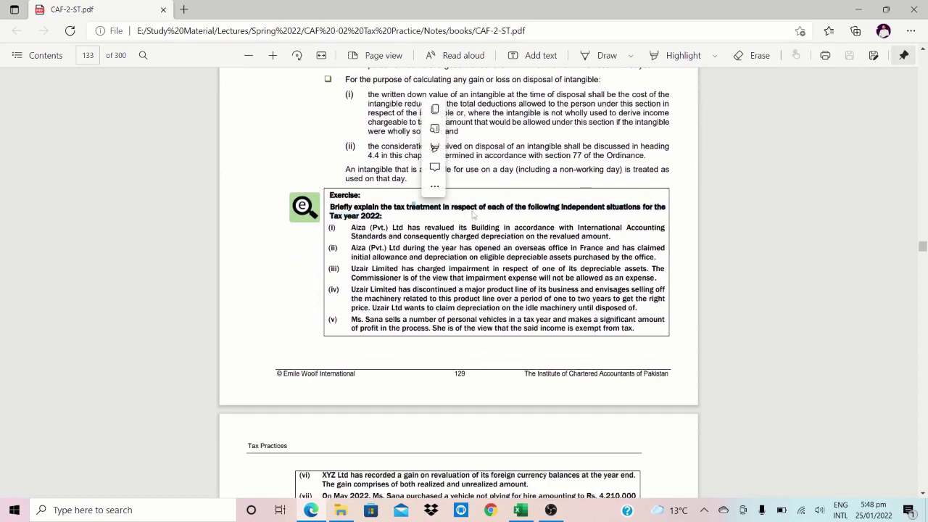
{"action": "left_click_drag", "start_coordinate": [474, 215], "coordinate": [483, 206]}
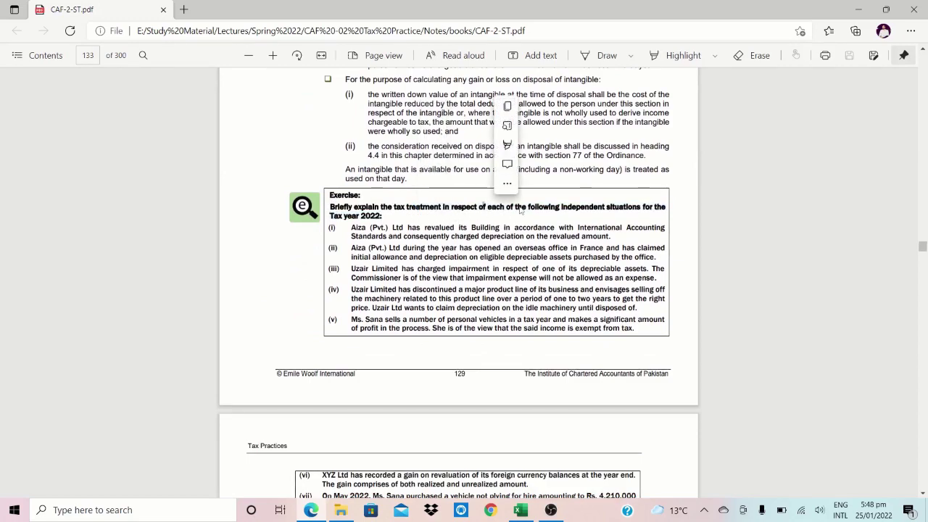
{"action": "left_click", "coordinate": [464, 214]}
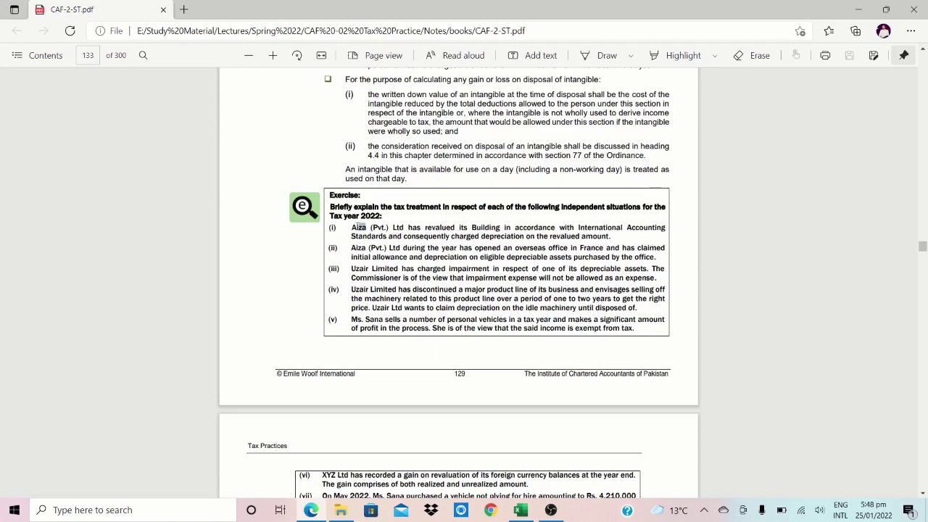
{"action": "left_click_drag", "start_coordinate": [352, 227], "coordinate": [610, 243]}
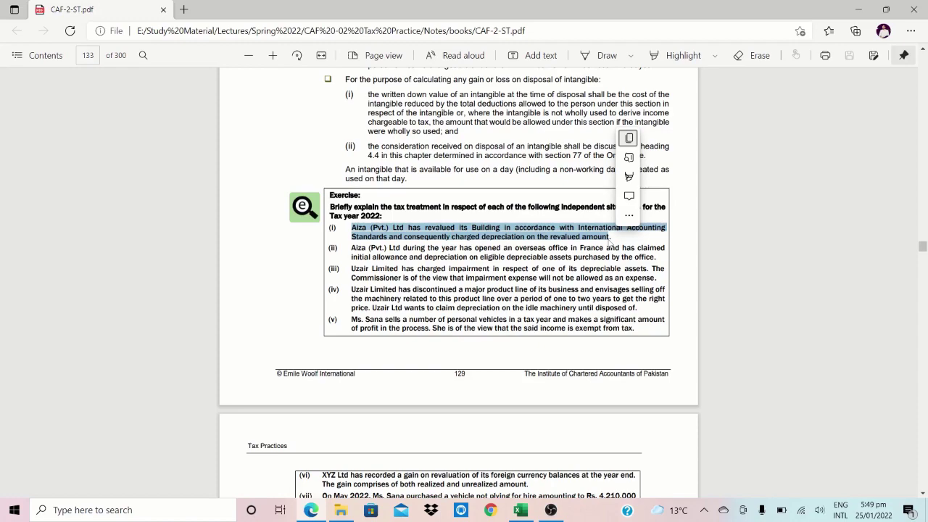
- Switch to Excel and enter "Add" in AP206 and "Accounting depreciation" in AQ206, away from the building calculation
{"action": "key", "text": "alt+Tab"}
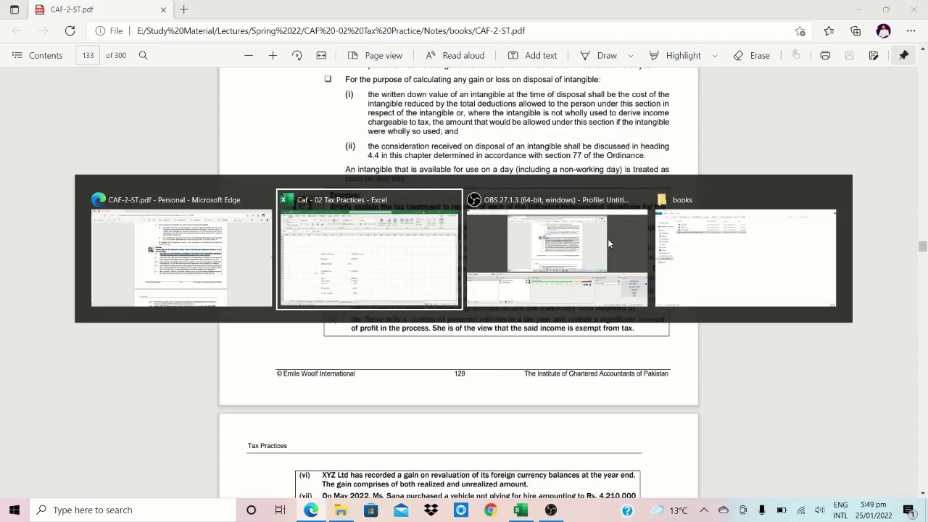
{"action": "key", "text": "Right"}
{"action": "key", "text": "Right"}
{"action": "key", "text": "Right"}
{"action": "key", "text": "Right"}
{"action": "key", "text": "Right"}
{"action": "key", "text": "Right"}
{"action": "key", "text": "Right"}
{"action": "key", "text": "Right"}
{"action": "key", "text": "Up"}
{"action": "key", "text": "Up"}
{"action": "key", "text": "Up"}
{"action": "key", "text": "Up"}
{"action": "key", "text": "Up"}
{"action": "key", "text": "Up"}
{"action": "key", "text": "Up"}
{"action": "key", "text": "Up"}
{"action": "key", "text": "Up"}
{"action": "key", "text": "Up"}
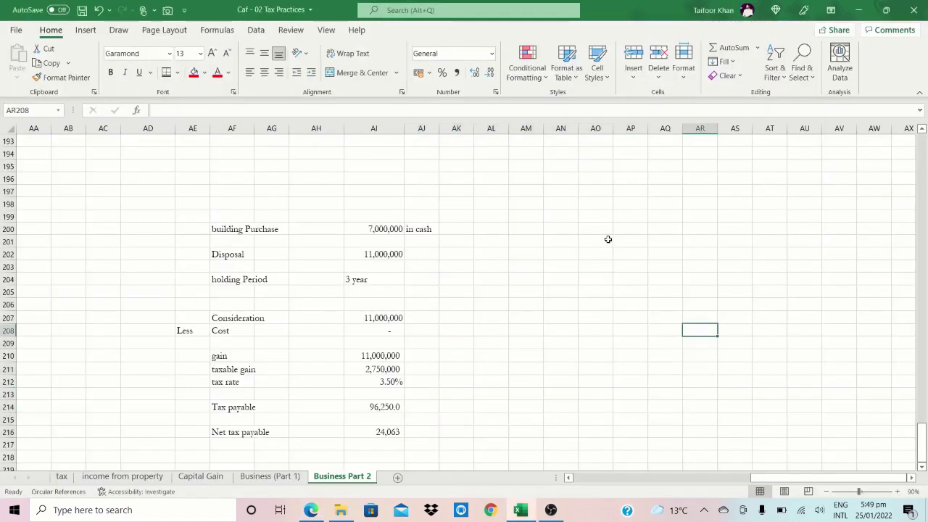
{"action": "key", "text": "Left"}
{"action": "key", "text": "Left"}
{"action": "type", "text": "Add"}
{"action": "key", "text": "Tab"}
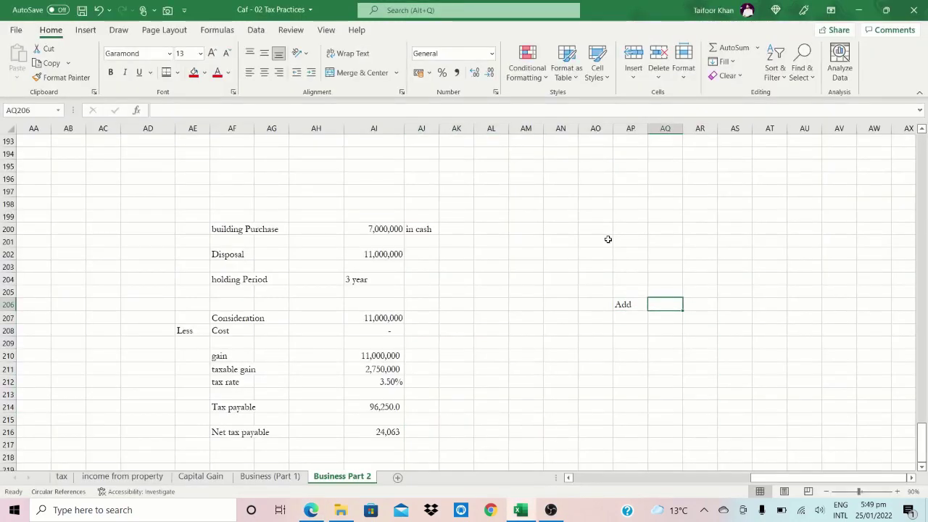
{"action": "type", "text": "Accounting"}
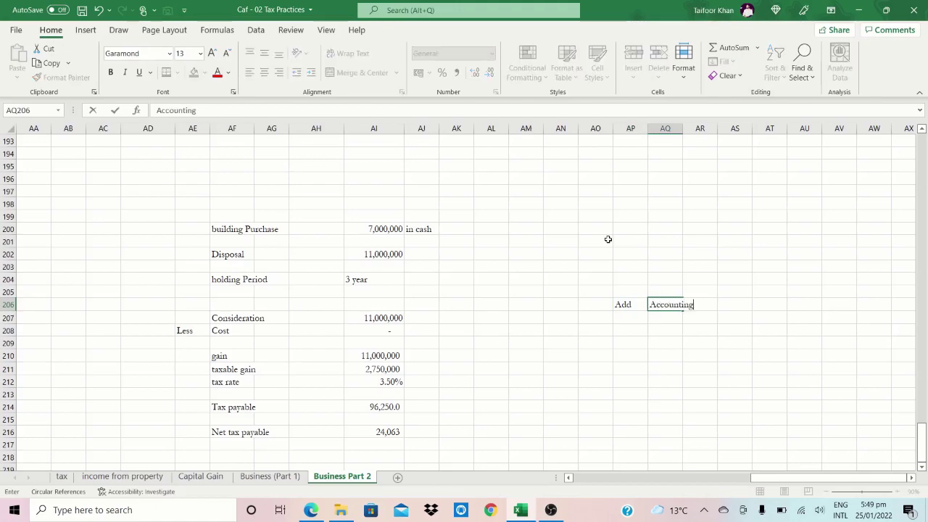
{"action": "type", "text": " depreciation"}
{"action": "key", "text": "ctrl+Return"}
- Switch back to the textbook and examine situation (ii) on initial allowance and depreciation claimed for the overseas office's assets
{"action": "key", "text": "alt+Tab"}
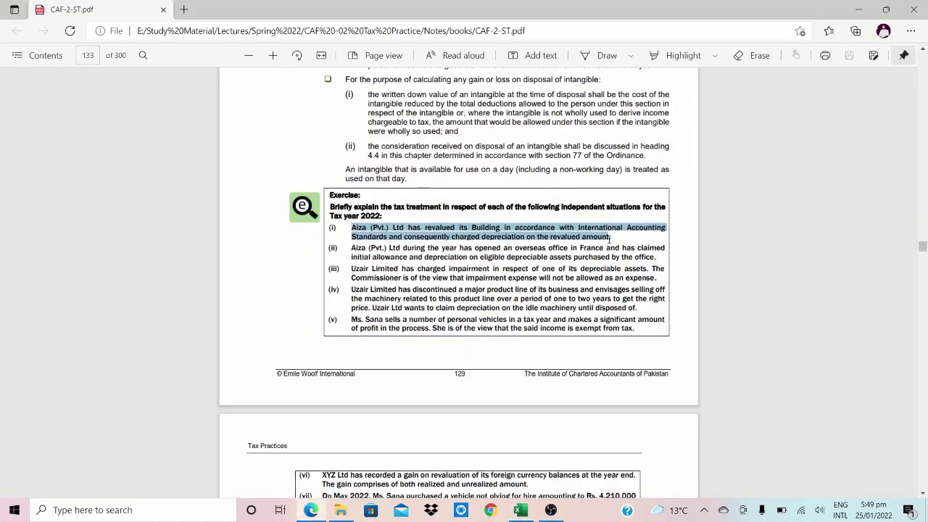
{"action": "left_click", "coordinate": [479, 232]}
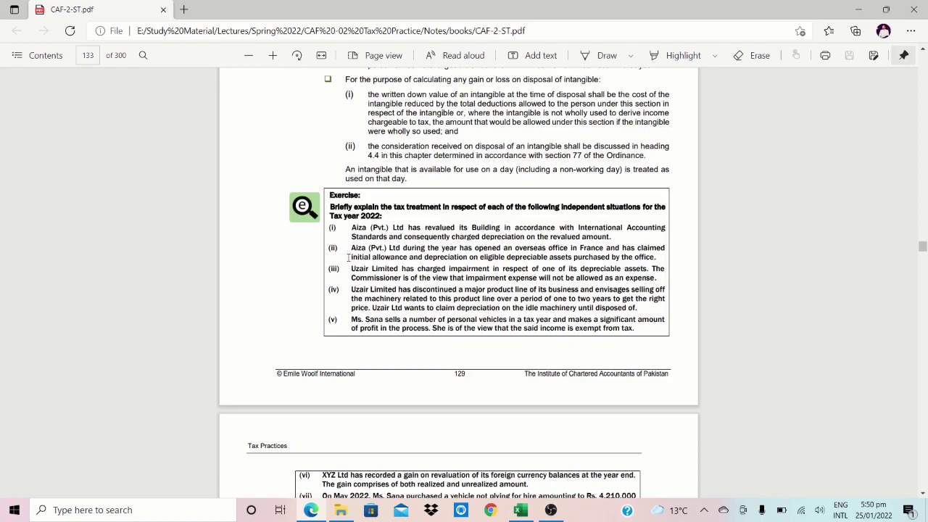
{"action": "left_click_drag", "start_coordinate": [351, 256], "coordinate": [411, 259]}
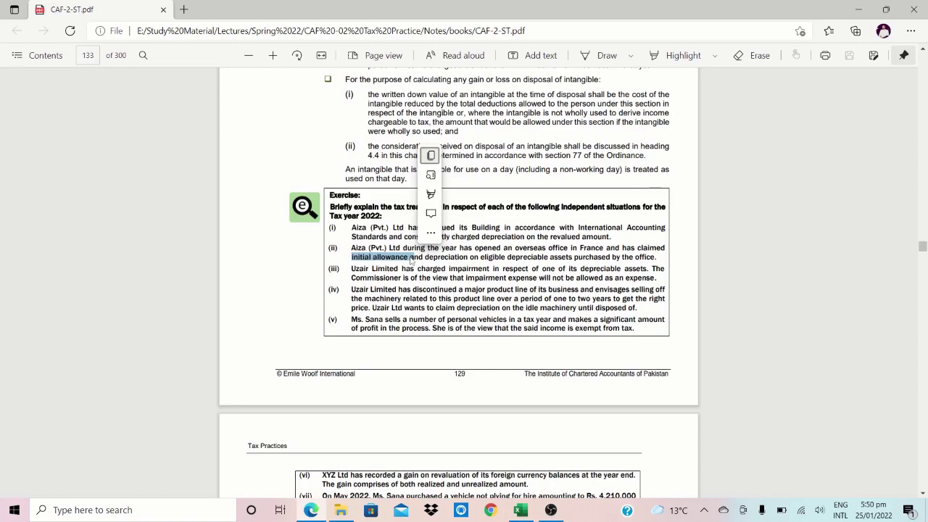
{"action": "left_click", "coordinate": [536, 261]}
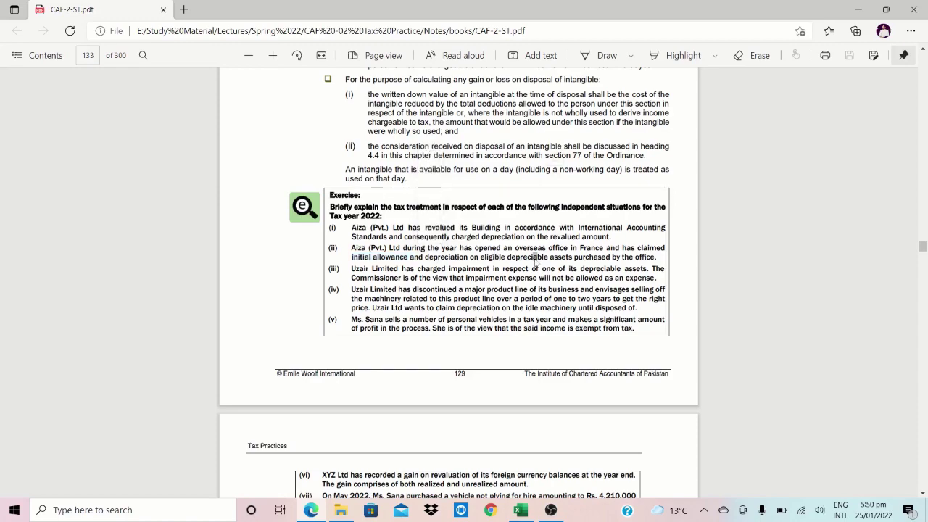
{"action": "left_click", "coordinate": [626, 262]}
{"action": "right_click", "coordinate": [625, 263]}
{"action": "key", "text": "Escape"}
{"action": "left_click_drag", "start_coordinate": [415, 258], "coordinate": [364, 260]}
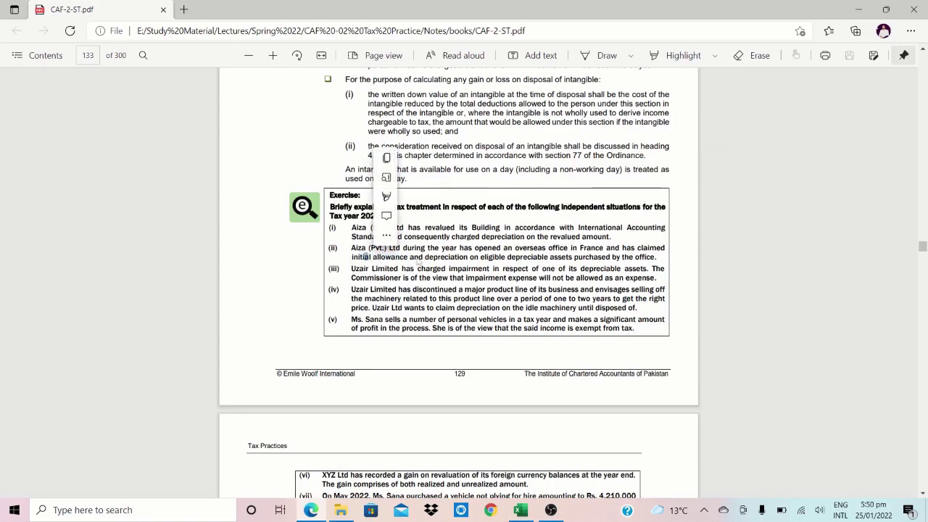
- Select the initial allowance and depreciation wording, and the full text, of situation (ii) about the overseas office in France
{"action": "left_click_drag", "start_coordinate": [364, 259], "coordinate": [427, 261]}
{"action": "left_click", "coordinate": [438, 258]}
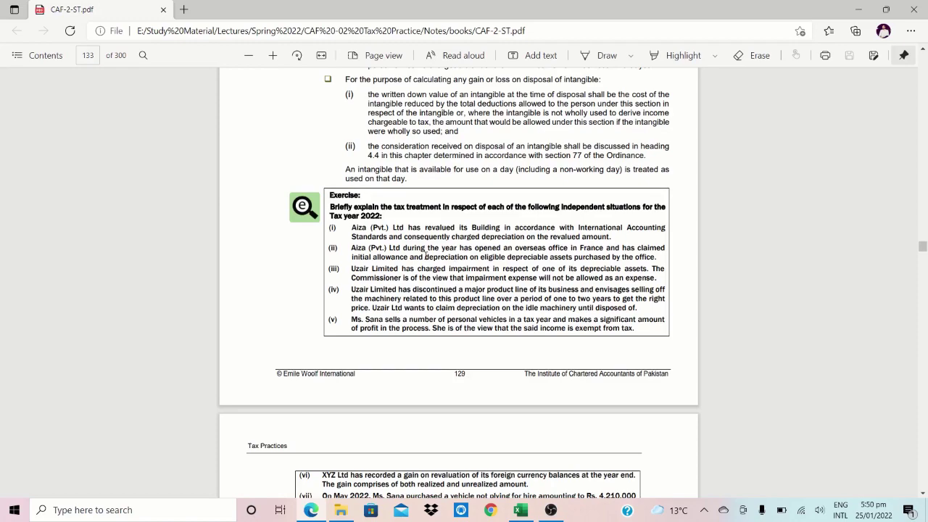
{"action": "left_click_drag", "start_coordinate": [424, 257], "coordinate": [469, 263]}
{"action": "left_click_drag", "start_coordinate": [352, 258], "coordinate": [408, 261]}
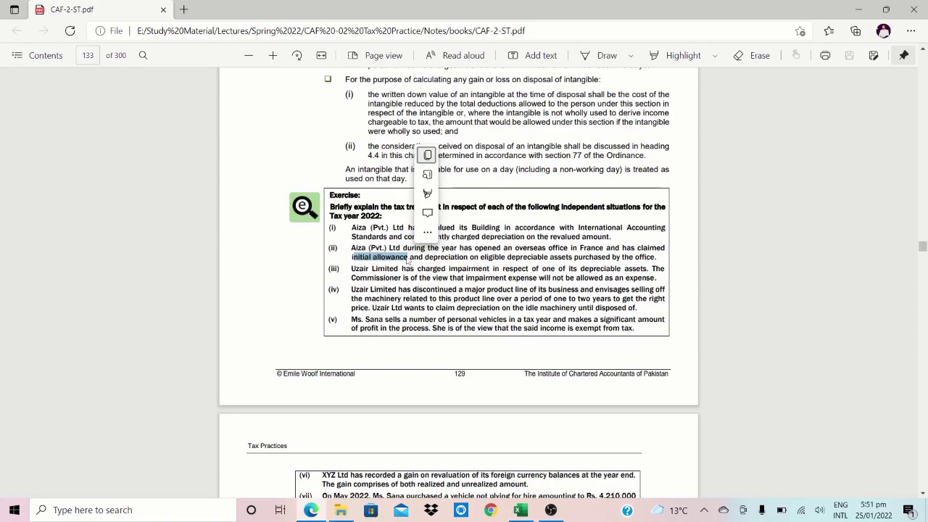
{"action": "left_click", "coordinate": [353, 248]}
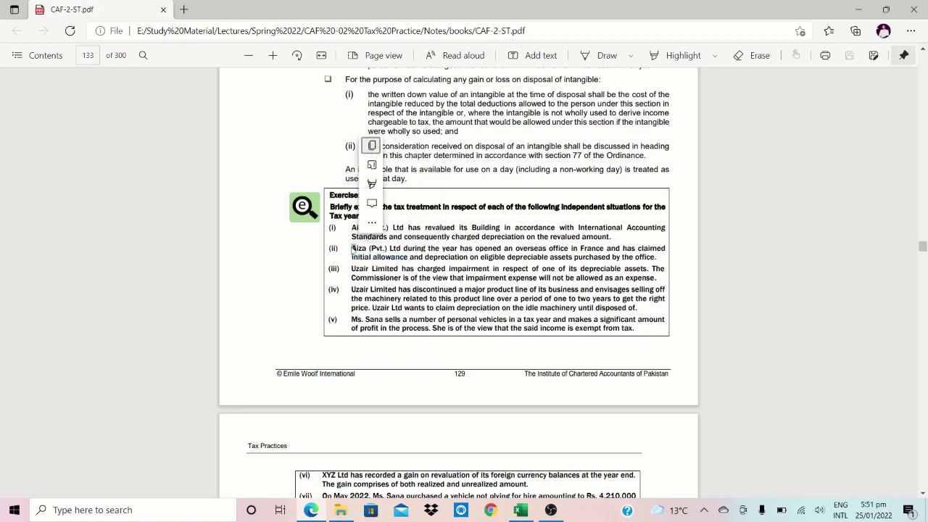
{"action": "left_click_drag", "start_coordinate": [352, 248], "coordinate": [652, 258]}
{"action": "left_click", "coordinate": [609, 258]}
{"action": "left_click", "coordinate": [578, 256]}
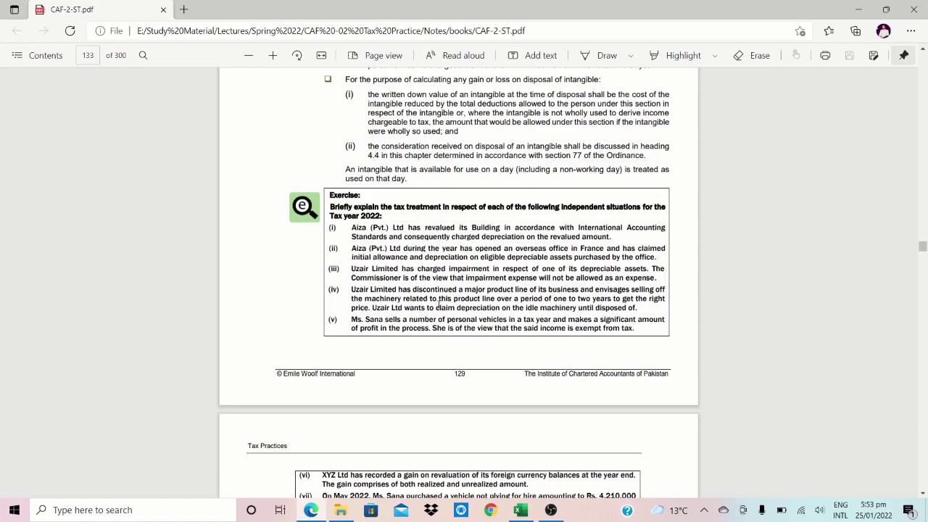
- Check the textbook's definition of a depreciable asset, and return to the tax year 2022 exercise
{"action": "scroll", "coordinate": [438, 304], "scroll_direction": "up", "scroll_amount": 20}
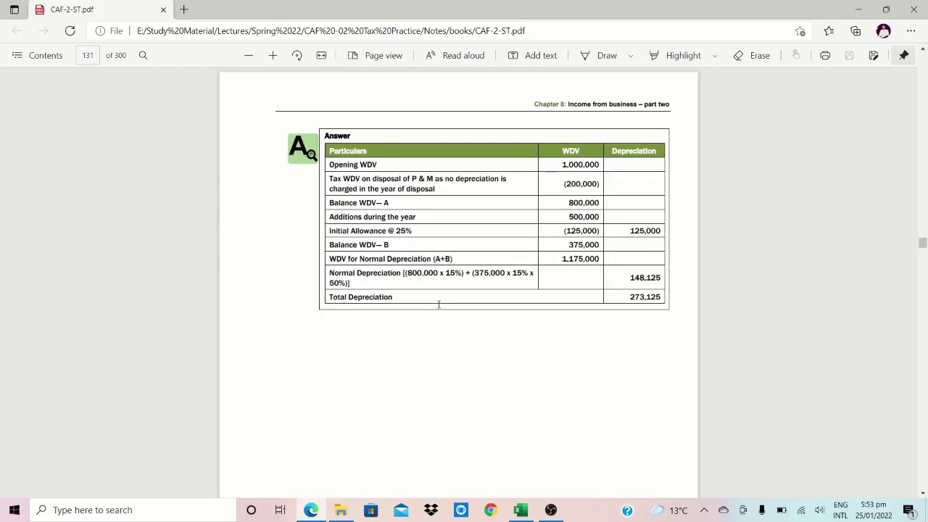
{"action": "scroll", "coordinate": [439, 304], "scroll_direction": "down", "scroll_amount": 5}
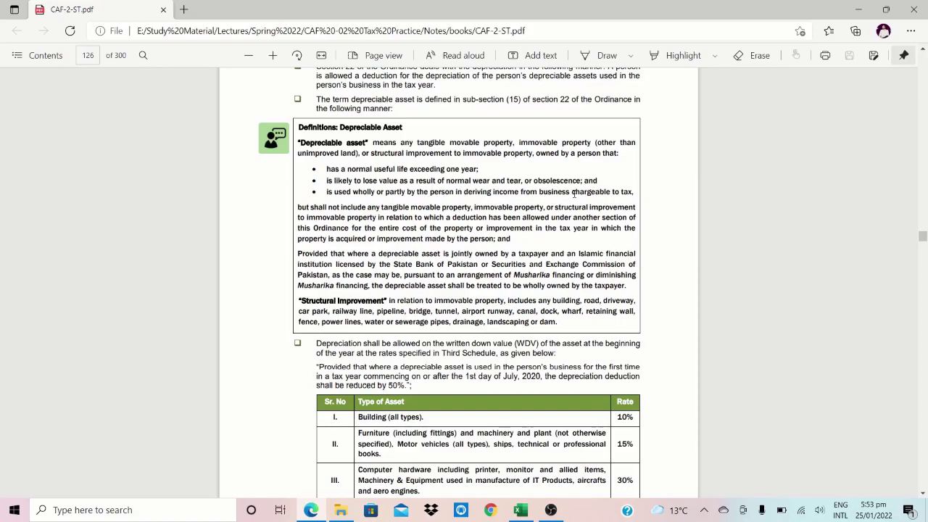
{"action": "scroll", "coordinate": [574, 194], "scroll_direction": "down", "scroll_amount": 15}
{"action": "scroll", "coordinate": [574, 194], "scroll_direction": "down", "scroll_amount": 12}
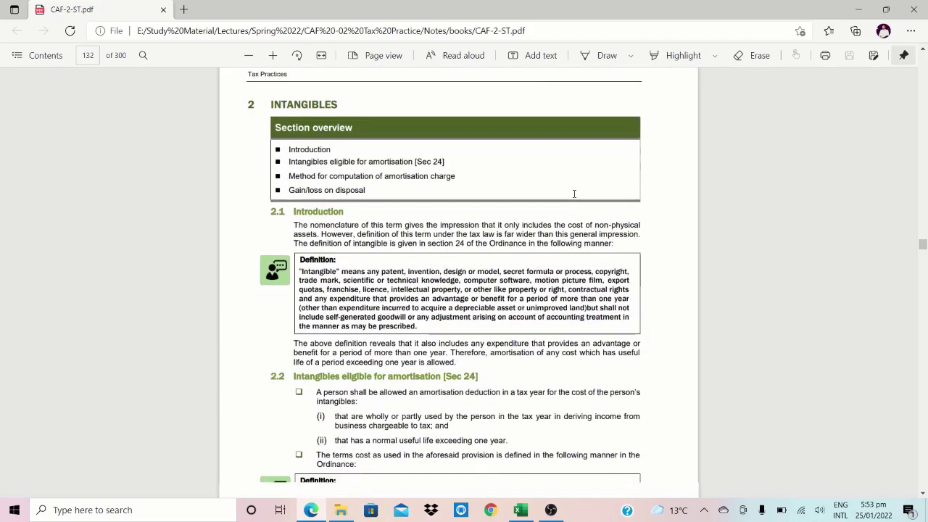
{"action": "scroll", "coordinate": [574, 194], "scroll_direction": "down", "scroll_amount": 5}
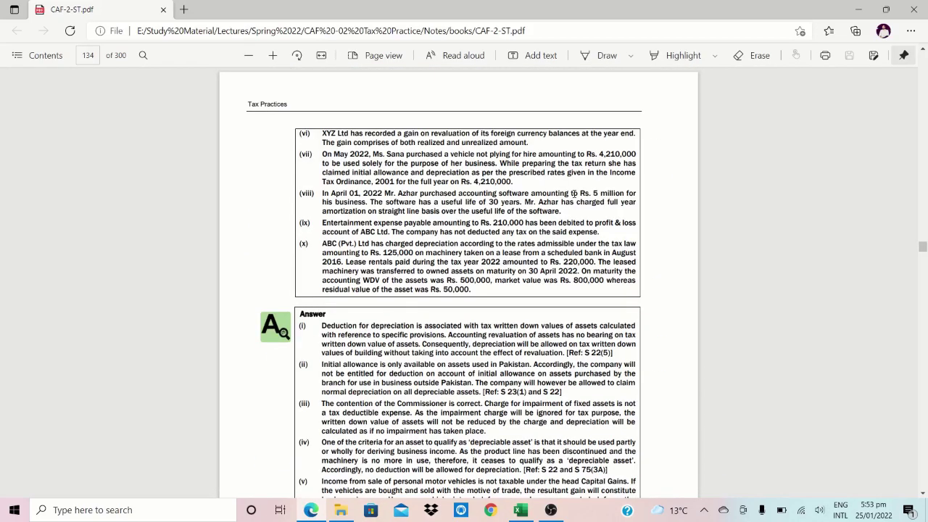
{"action": "scroll", "coordinate": [574, 194], "scroll_direction": "up", "scroll_amount": 8}
{"action": "scroll", "coordinate": [574, 195], "scroll_direction": "down", "scroll_amount": 3}
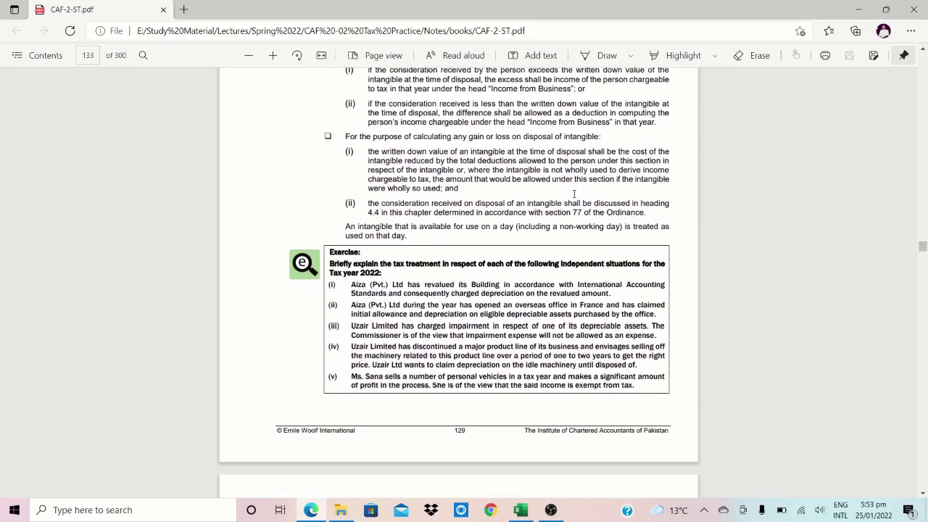
{"action": "scroll", "coordinate": [574, 195], "scroll_direction": "up", "scroll_amount": 3}
{"action": "scroll", "coordinate": [574, 194], "scroll_direction": "down", "scroll_amount": 1}
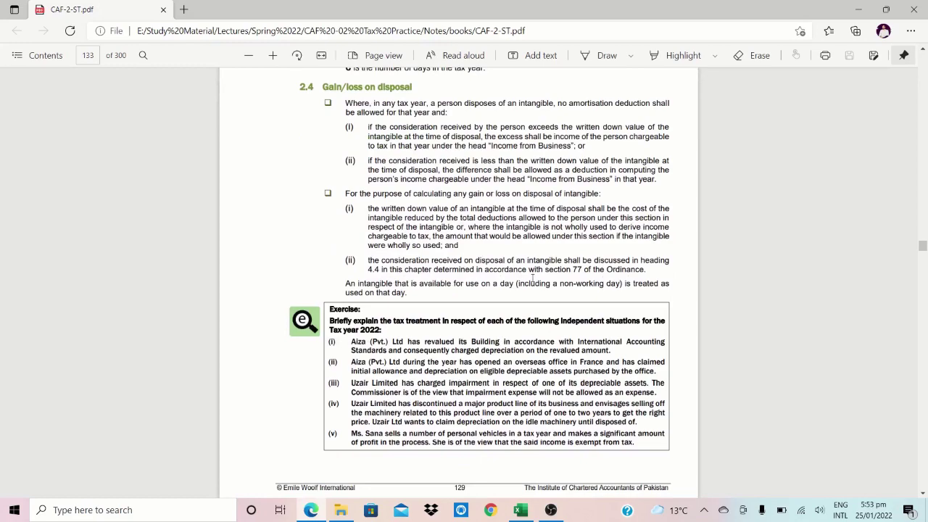
- Examine situation (iv) on depreciation of idle machinery and situation (v) on profit from selling personal vehicles
{"action": "left_click_drag", "start_coordinate": [352, 401], "coordinate": [639, 427]}
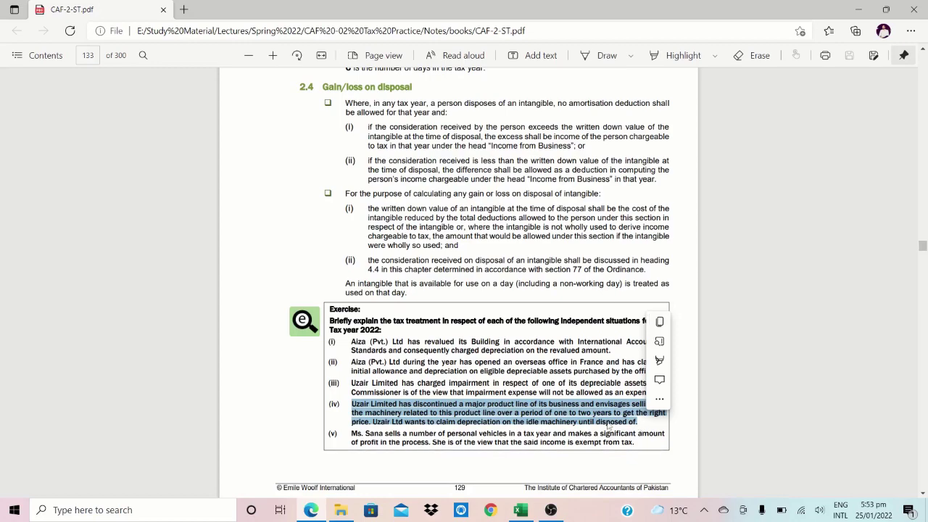
{"action": "left_click", "coordinate": [457, 435]}
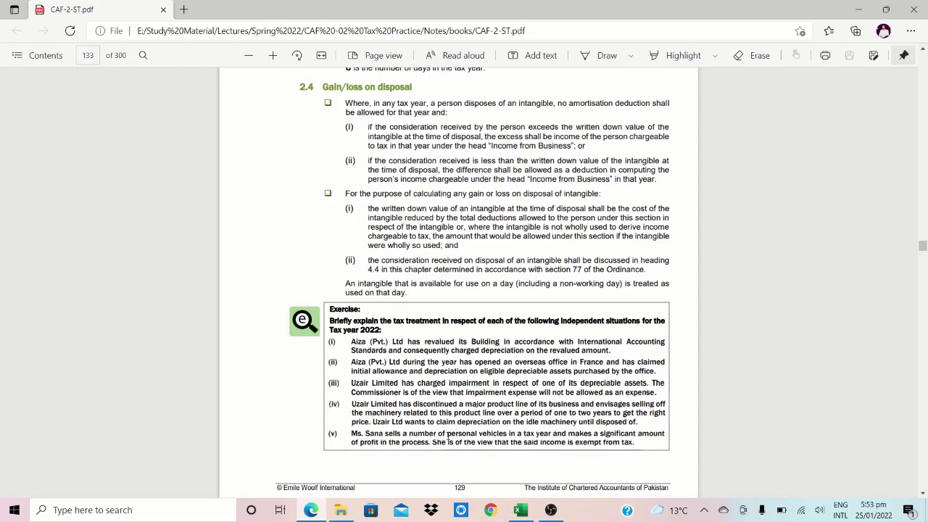
{"action": "left_click_drag", "start_coordinate": [439, 434], "coordinate": [510, 436]}
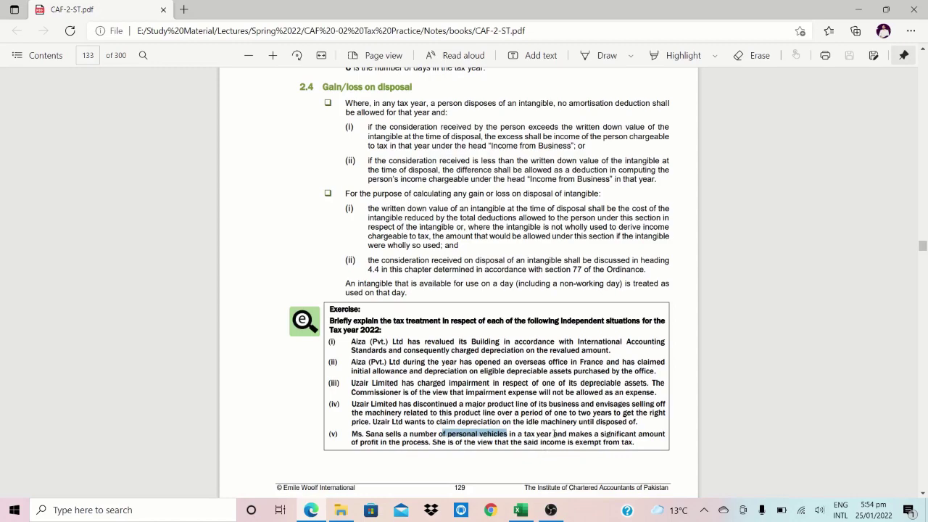
{"action": "left_click_drag", "start_coordinate": [352, 434], "coordinate": [634, 446]}
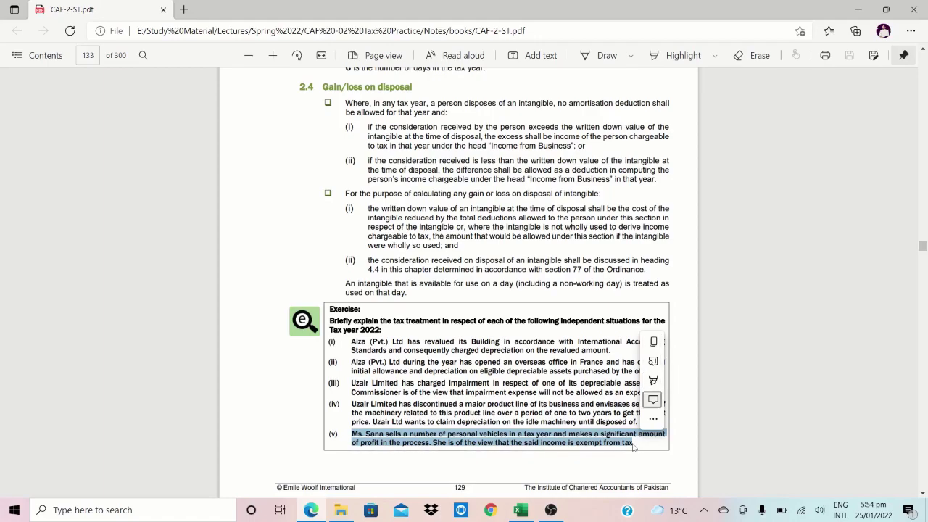
{"action": "left_click", "coordinate": [563, 413]}
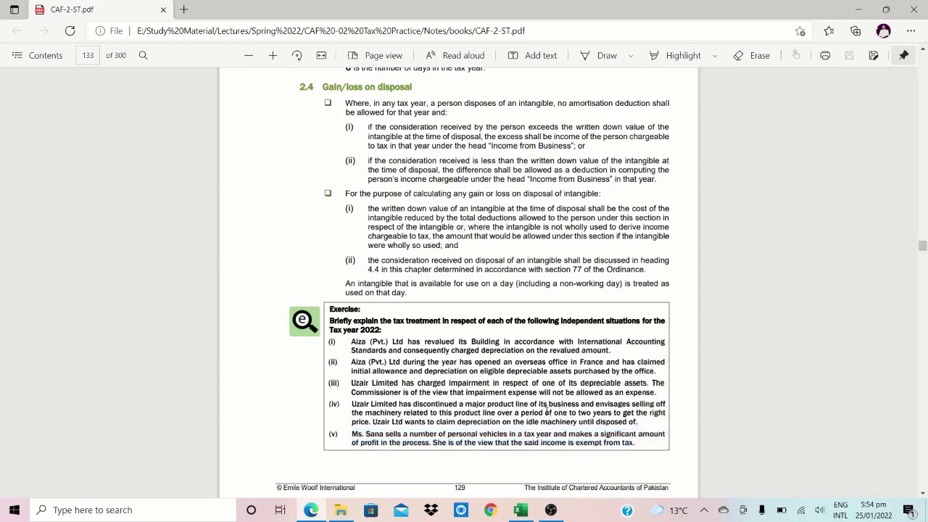
- Examine situation (vi) on foreign currency revaluation gain and select "vehicle not plying for hire" in situation (vii) on the following page
{"action": "scroll", "coordinate": [551, 411], "scroll_direction": "down", "scroll_amount": 1}
{"action": "scroll", "coordinate": [546, 410], "scroll_direction": "down", "scroll_amount": 7}
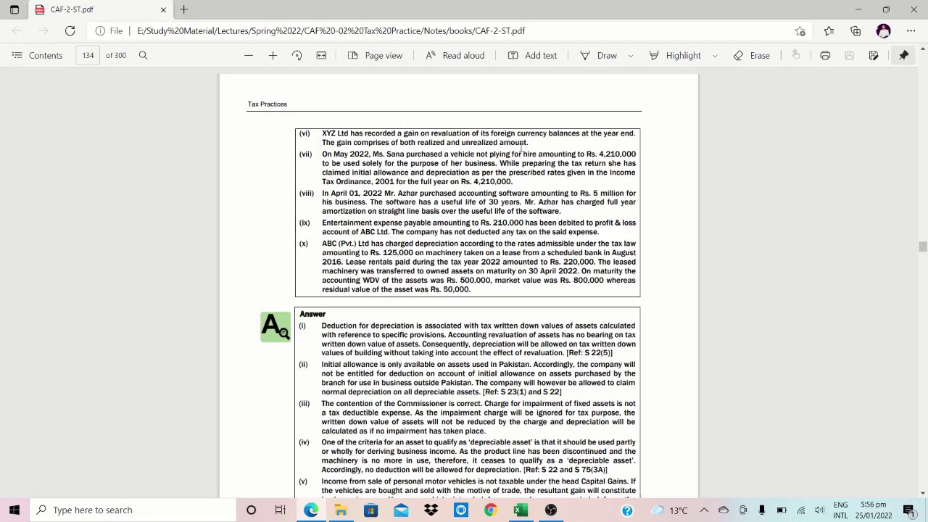
{"action": "left_click_drag", "start_coordinate": [445, 142], "coordinate": [353, 147]}
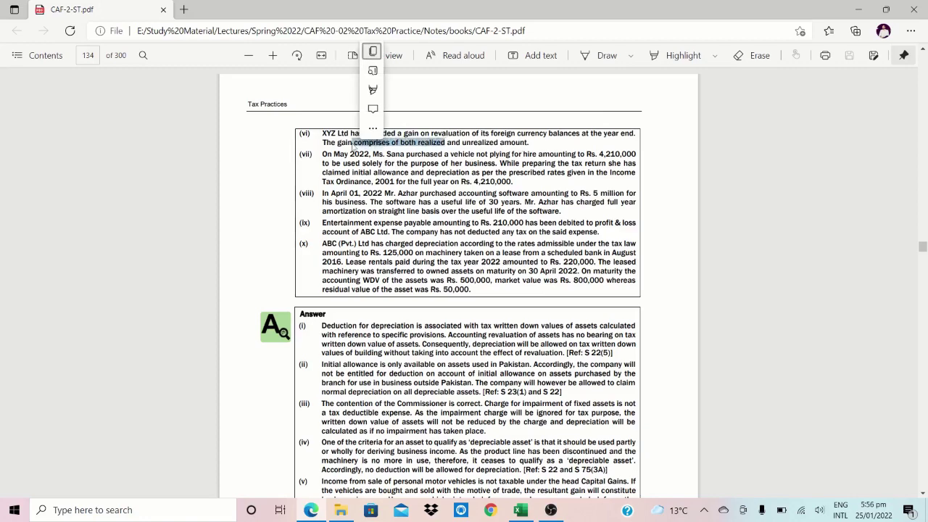
{"action": "double_click", "coordinate": [464, 143]}
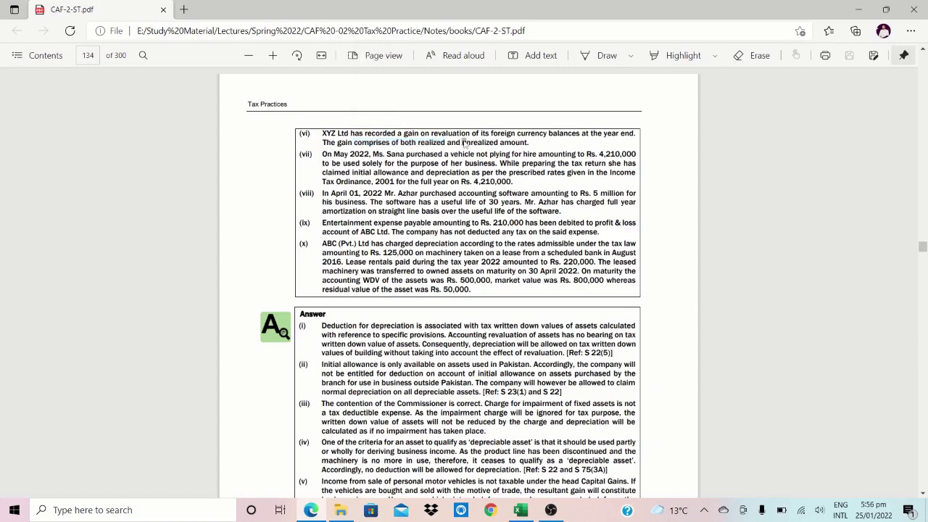
{"action": "left_click", "coordinate": [464, 143]}
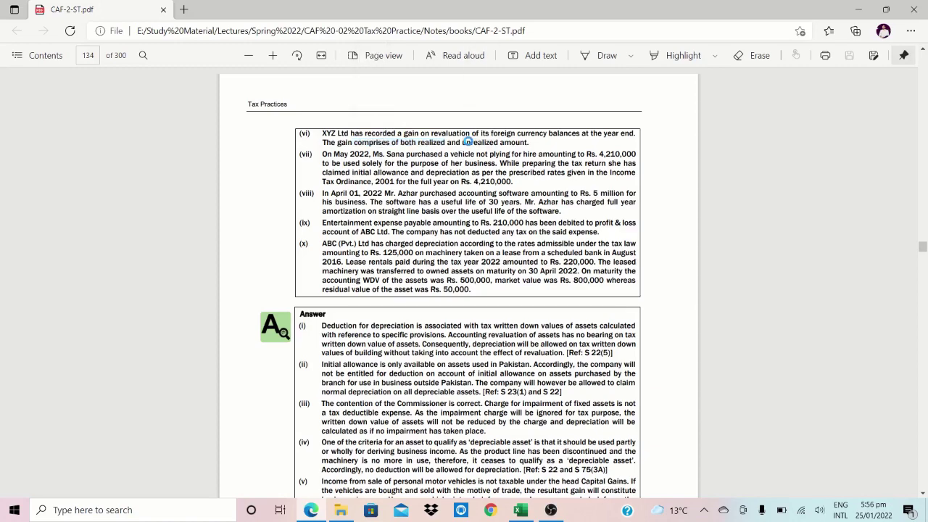
{"action": "triple_click", "coordinate": [539, 141]}
{"action": "left_click", "coordinate": [516, 143]}
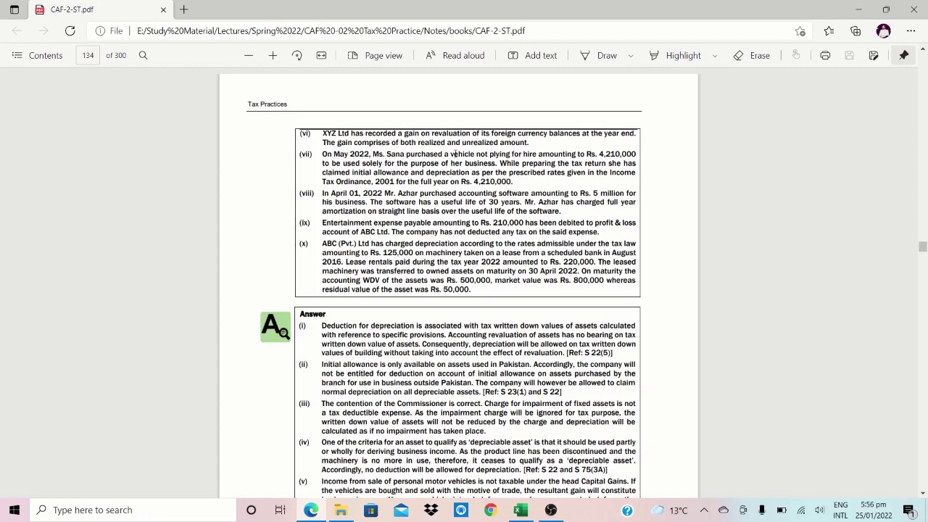
{"action": "left_click_drag", "start_coordinate": [455, 154], "coordinate": [515, 154]}
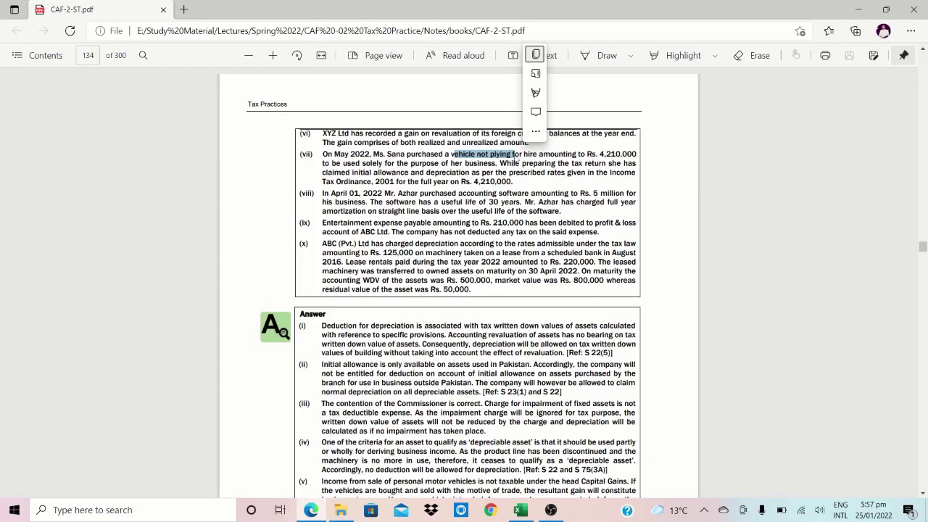
- Switch to Excel and enter "Vehicle" in AN210 of the Business Part 2 sheet
{"action": "key", "text": "alt+Tab"}
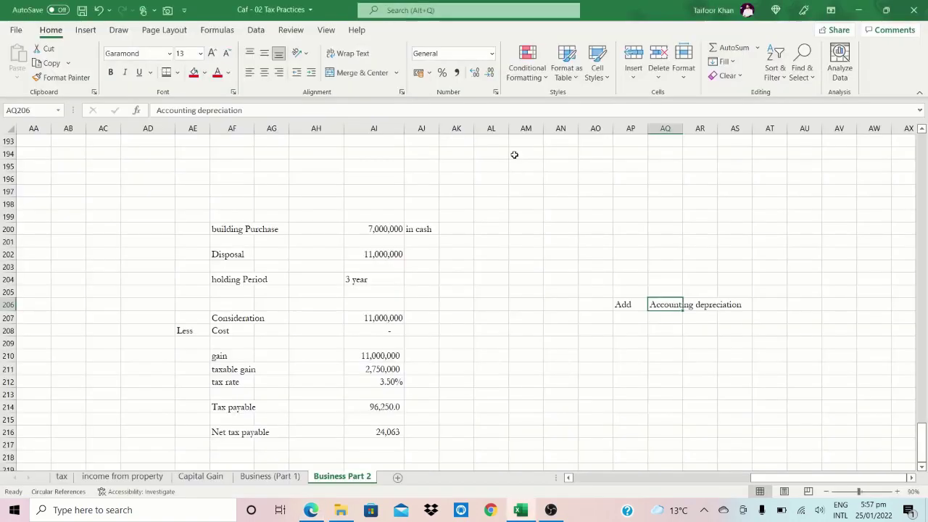
{"action": "key", "text": "Down"}
{"action": "key", "text": "Right"}
{"action": "key", "text": "Down"}
{"action": "key", "text": "Down"}
{"action": "key", "text": "Down"}
{"action": "key", "text": "Right"}
{"action": "key", "text": "Right"}
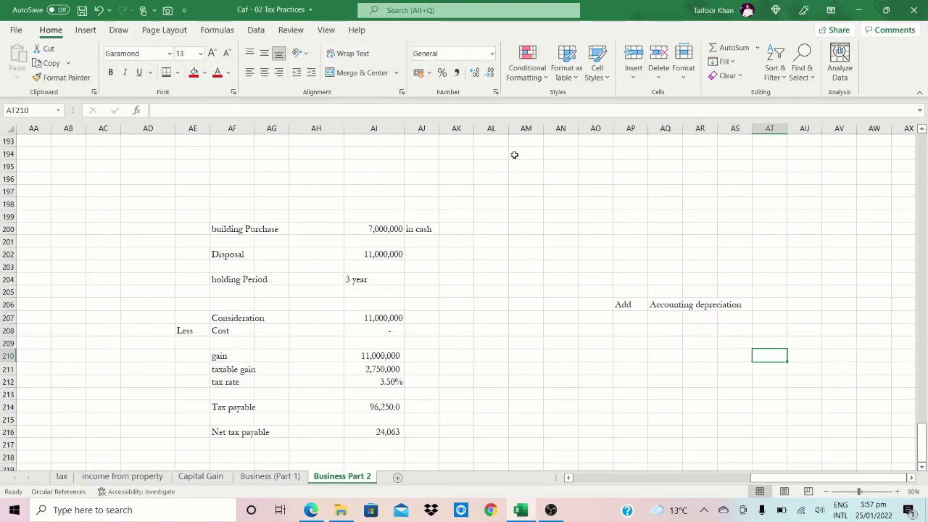
{"action": "key", "text": "Left"}
{"action": "key", "text": "Left"}
{"action": "key", "text": "Left"}
{"action": "key", "text": "Left"}
{"action": "key", "text": "Left"}
{"action": "key", "text": "Left"}
{"action": "type", "text": "Ve"}
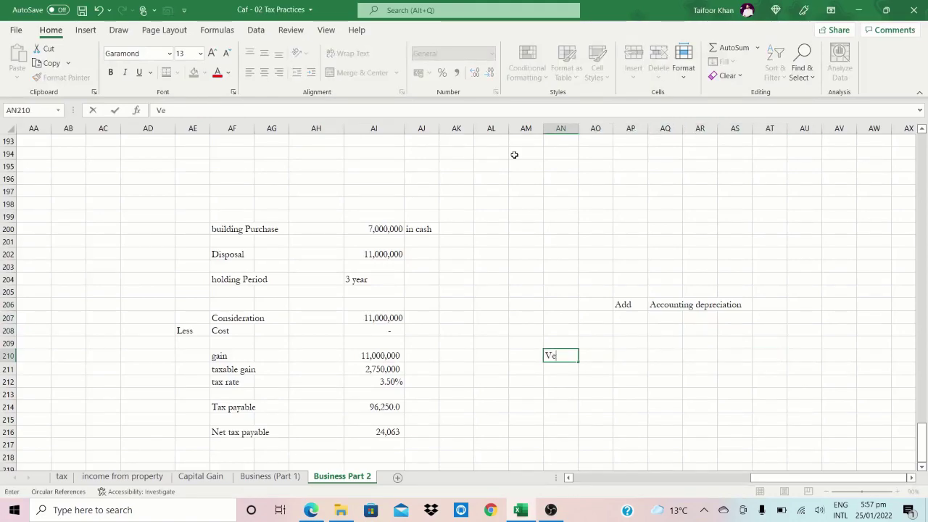
{"action": "type", "text": "hicle"}
{"action": "key", "text": "Return"}
- Enter the headings "Plying for hire" in AO210 and "not plying for hire" in AP210
{"action": "key", "text": "Up"}
{"action": "key", "text": "Right"}
{"action": "type", "text": "P"}
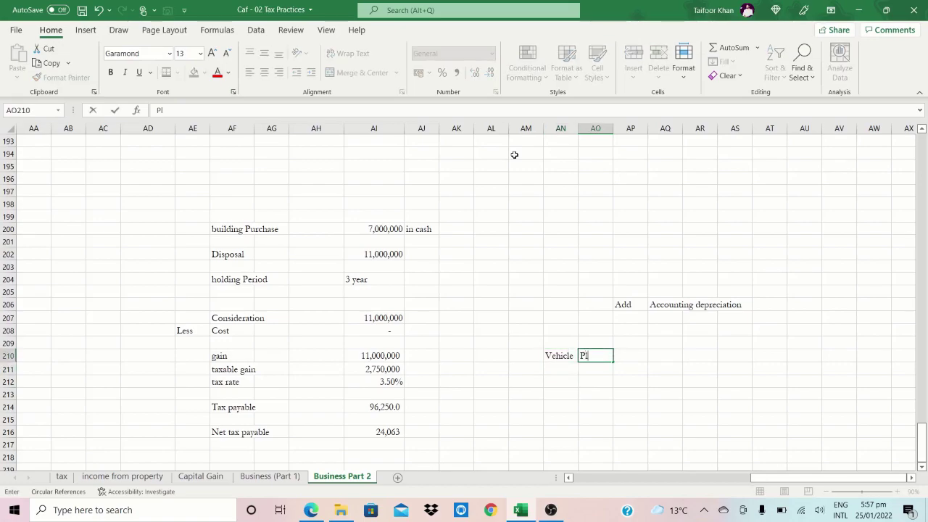
{"action": "type", "text": "lying for hire"}
{"action": "key", "text": "Right"}
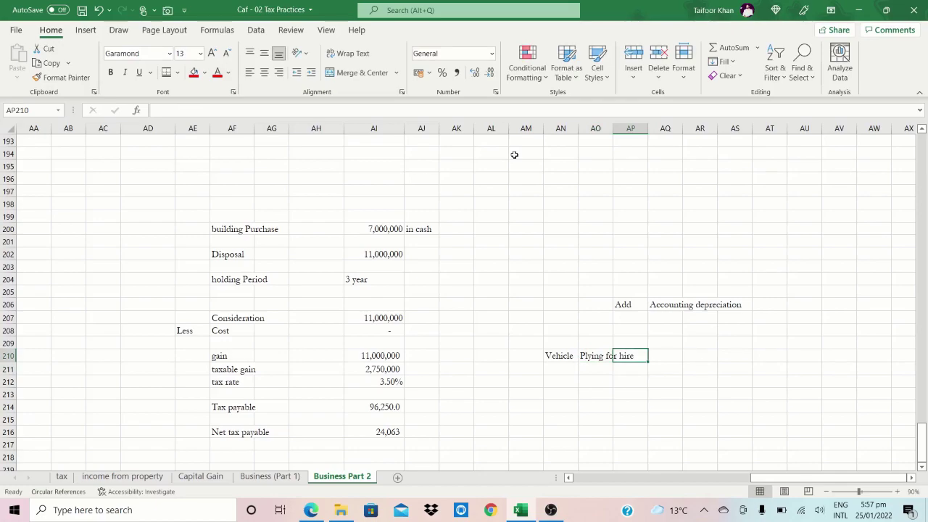
{"action": "type", "text": "not plyin"}
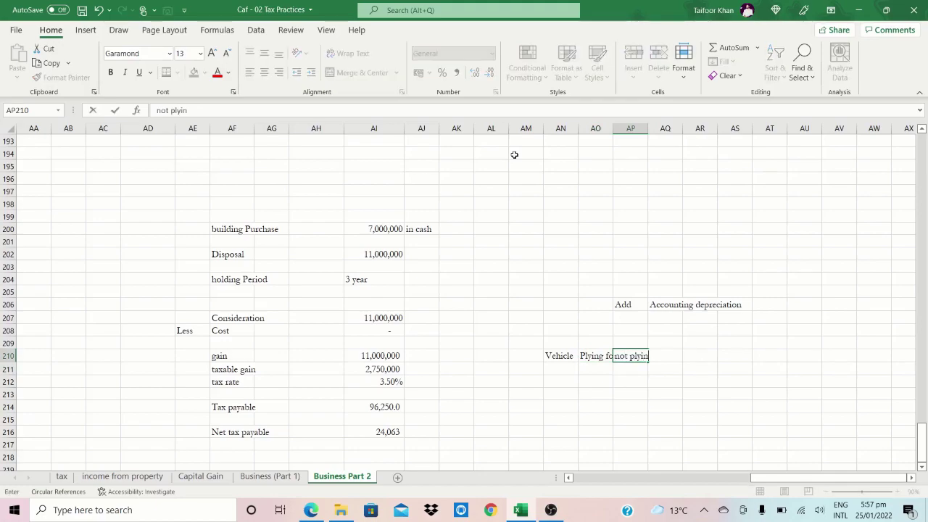
{"action": "type", "text": "g for hire"}
{"action": "key", "text": "Return"}
{"action": "key", "text": "Up"}
- Autofit columns AP and AO to the widths of their vehicle headings
{"action": "key", "text": "alt+h"}
{"action": "key", "text": "o"}
{"action": "key", "text": "i"}
{"action": "key", "text": "Left"}
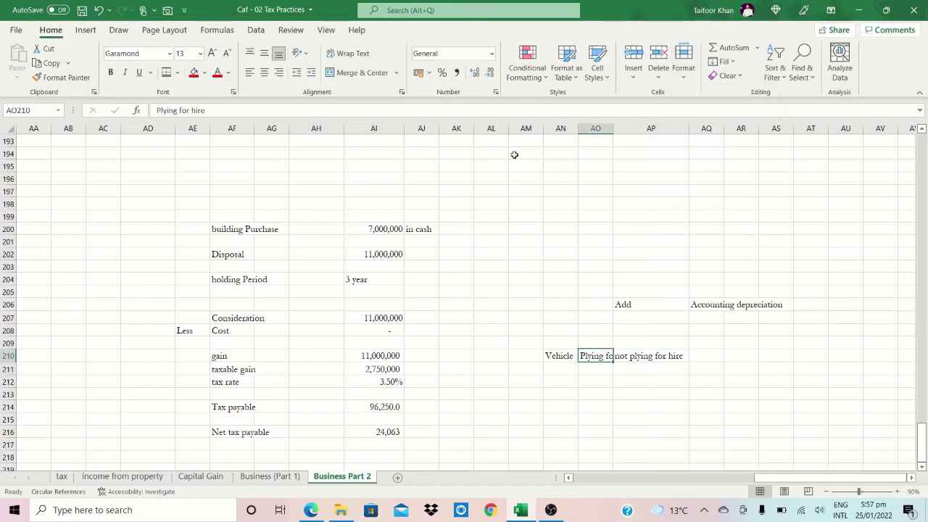
{"action": "key", "text": "alt+h"}
{"action": "key", "text": "o"}
{"action": "key", "text": "i"}
- Enter the row label "Cost" in AN211 below "Vehicle"
{"action": "key", "text": "Down"}
{"action": "key", "text": "Left"}
{"action": "key", "text": "Up"}
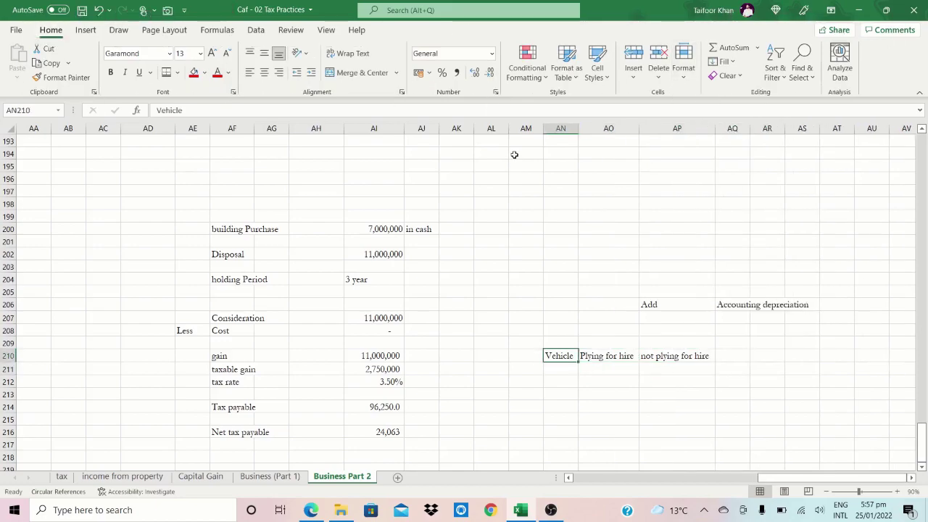
{"action": "key", "text": "Down"}
{"action": "type", "text": "Cost"}
{"action": "key", "text": "Return"}
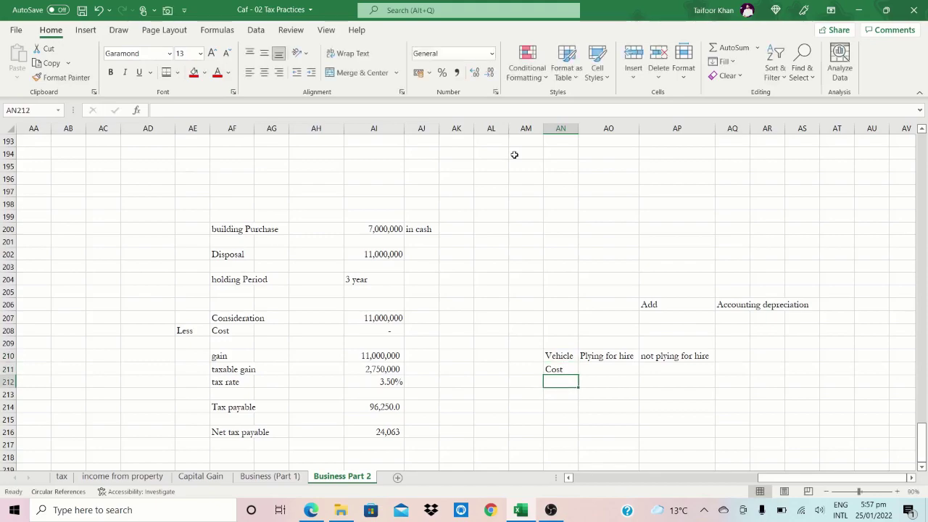
- Enter "is not restricted to 2500,000" in AO211 as the cost treatment for vehicles plying for hire
{"action": "key", "text": "Right"}
{"action": "key", "text": "Up"}
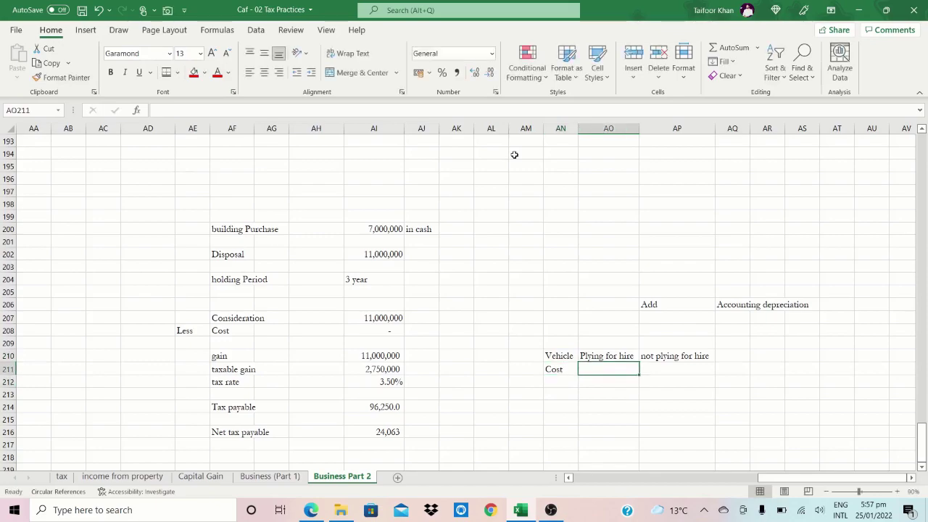
{"action": "type", "text": "is no"}
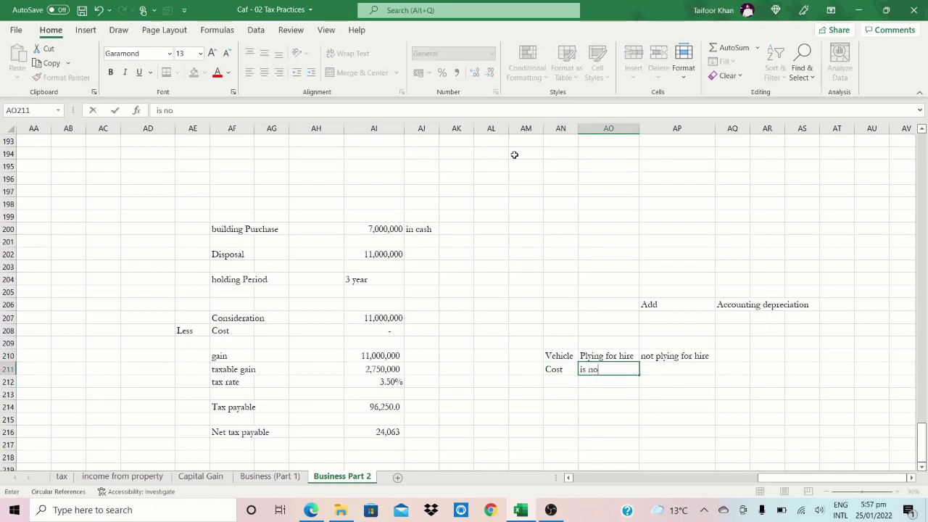
{"action": "type", "text": "t restricted to 5"}
{"action": "key", "text": "BackSpace"}
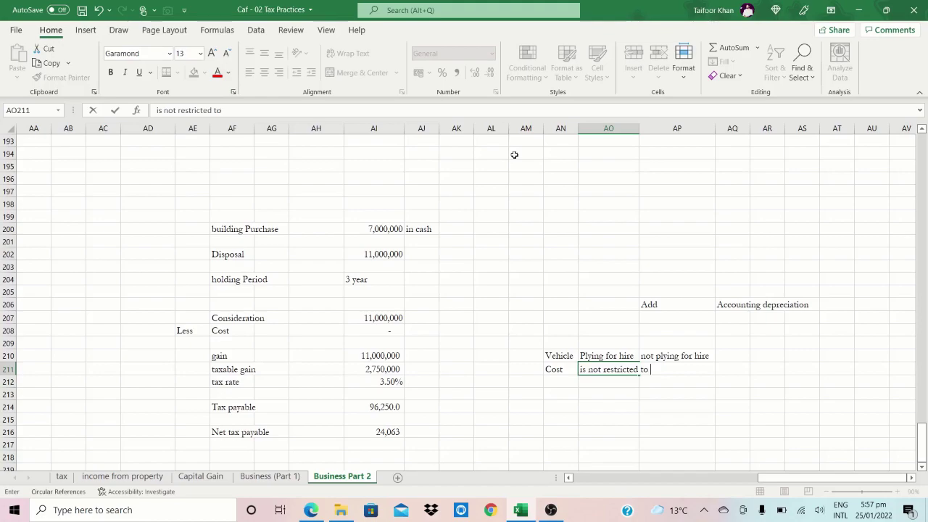
{"action": "type", "text": "2500,000"}
{"action": "key", "text": "ctrl+Return"}
{"action": "key", "text": "Left"}
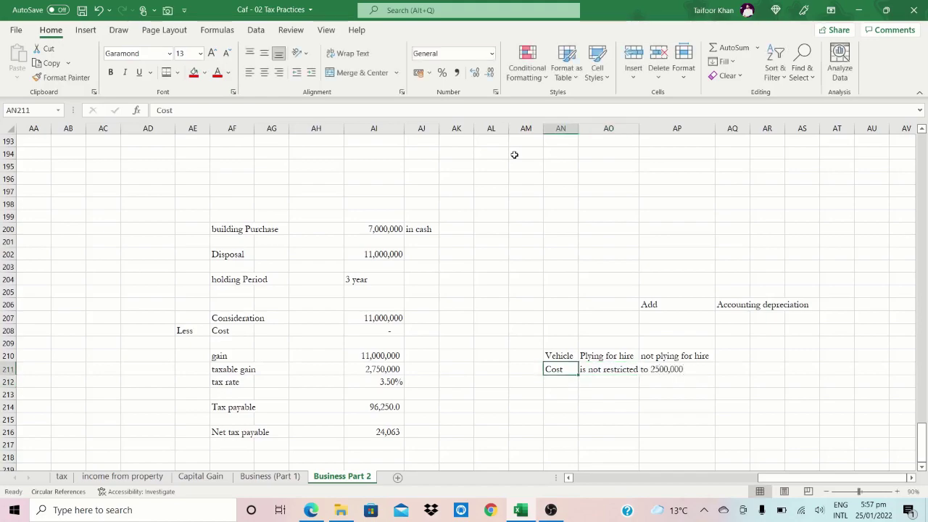
- Autofit column AO to the cost note and go to AP211 below "not plying for hire"
{"action": "key", "text": "Right"}
{"action": "key", "text": "alt"}
{"action": "key", "text": "h"}
{"action": "key", "text": "o"}
{"action": "key", "text": "i"}
{"action": "key", "text": "Right"}
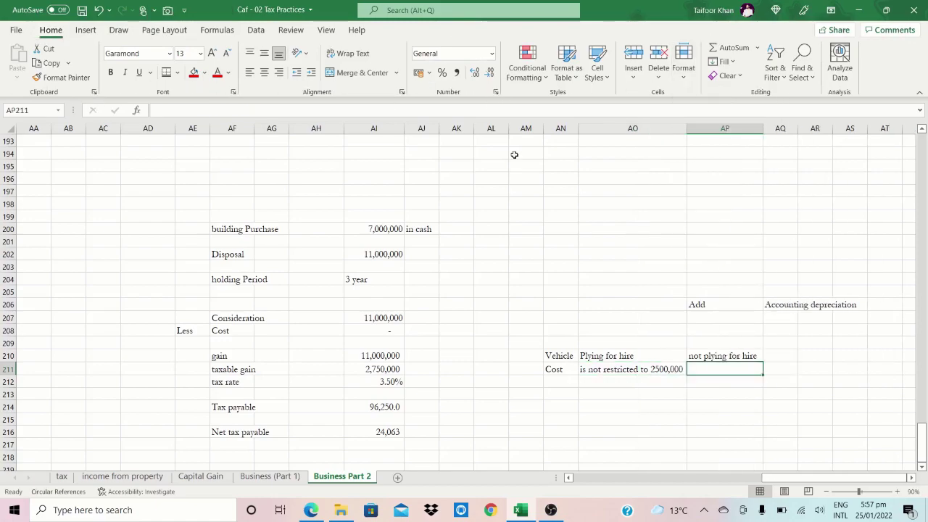
- Copy the cost note from AO211 into AP211 below "not plying for hire"
{"action": "key", "text": "Left"}
{"action": "key", "text": "ctrl+c"}
{"action": "key", "text": "Right"}
{"action": "key", "text": "ctrl+v"}
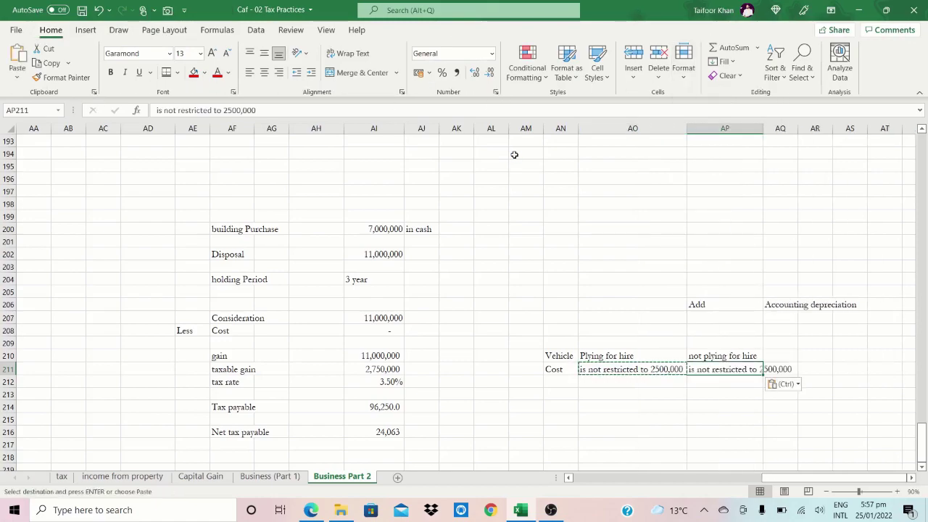
- Edit the cost note in AP211 to read "is restricted to 2500,000"
{"action": "key", "text": "F2"}
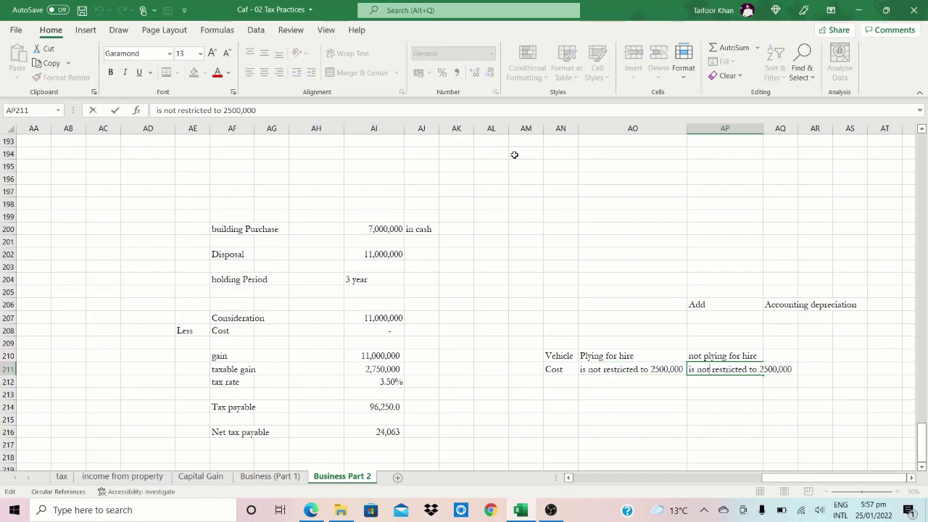
{"action": "key", "text": "Left"}
{"action": "key", "text": "Left"}
{"action": "key", "text": "Left"}
{"action": "key", "text": "Left"}
{"action": "key", "text": "BackSpace"}
{"action": "key", "text": "BackSpace"}
{"action": "key", "text": "BackSpace"}
{"action": "key", "text": "BackSpace"}
{"action": "key", "text": "ctrl+Return"}
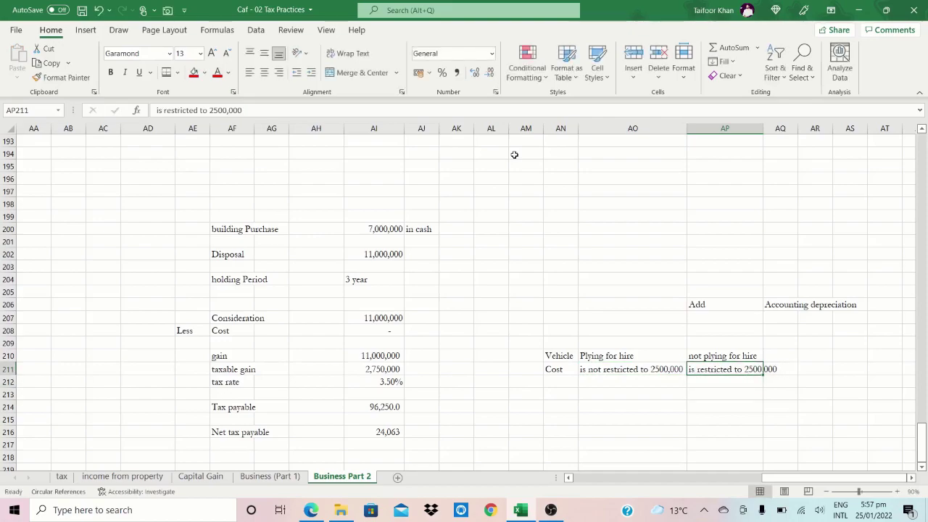
- Autofit column AP to the width of the restricted cost note in AP211
{"action": "key", "text": "alt"}
{"action": "key", "text": "h"}
{"action": "key", "text": "a"}
{"action": "key", "text": "m"}
{"action": "key", "text": "alt+h"}
{"action": "key", "text": "o"}
{"action": "key", "text": "i"}
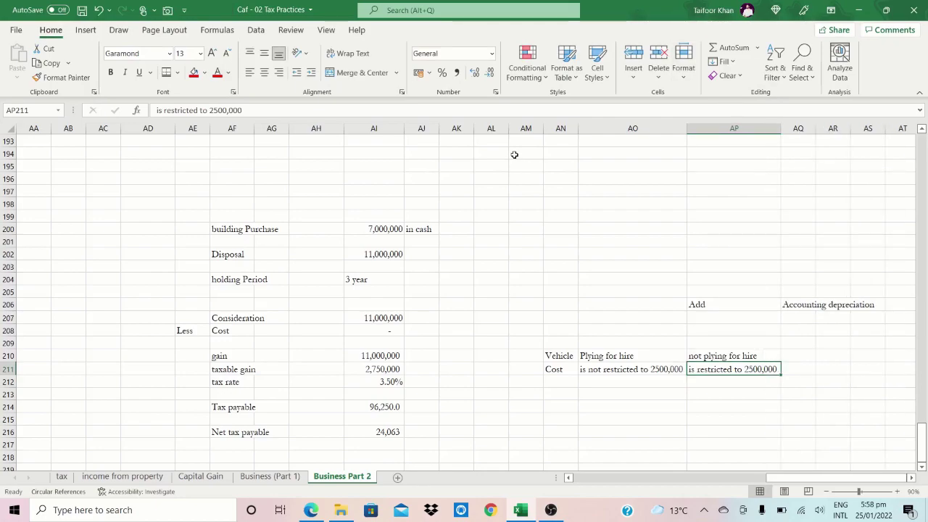
- Enter the row label "Initial Allowance" in AN212 below "Cost"
{"action": "key", "text": "Left"}
{"action": "key", "text": "Up"}
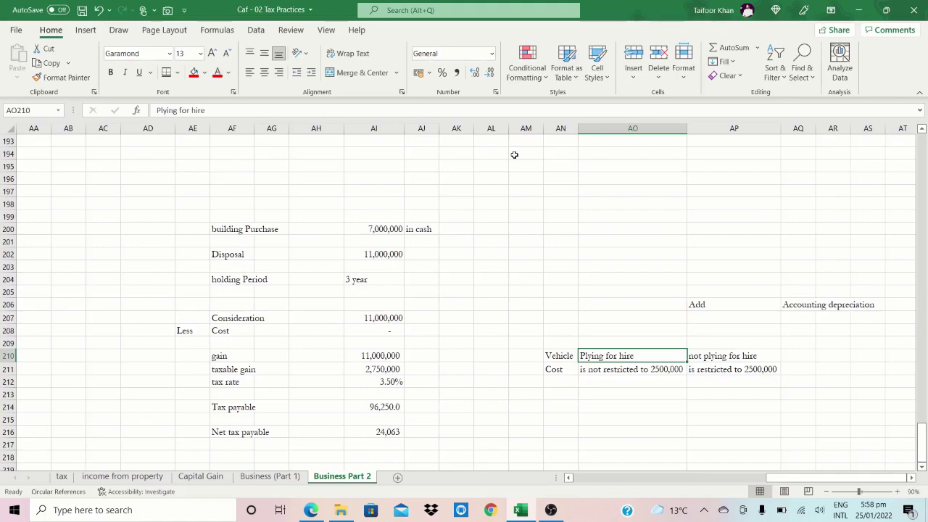
{"action": "key", "text": "Down"}
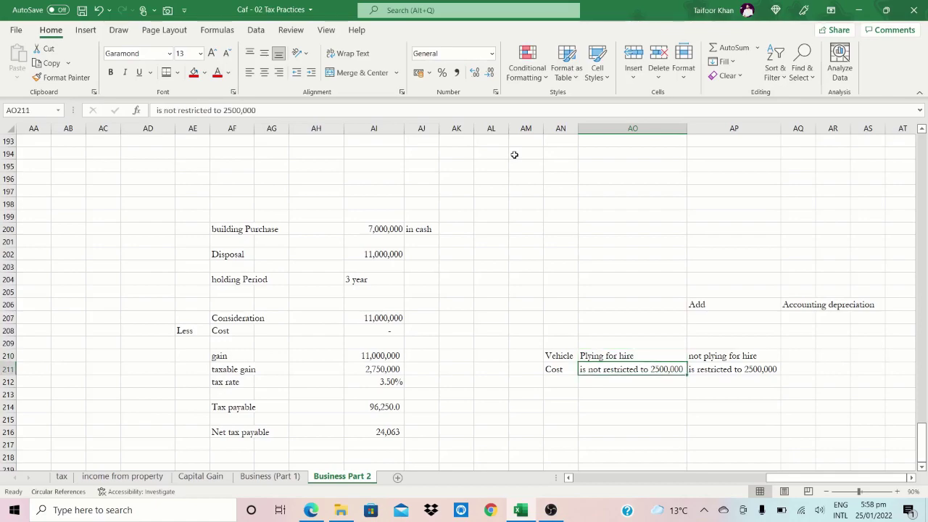
{"action": "key", "text": "Down"}
{"action": "key", "text": "Left"}
{"action": "type", "text": "Init"}
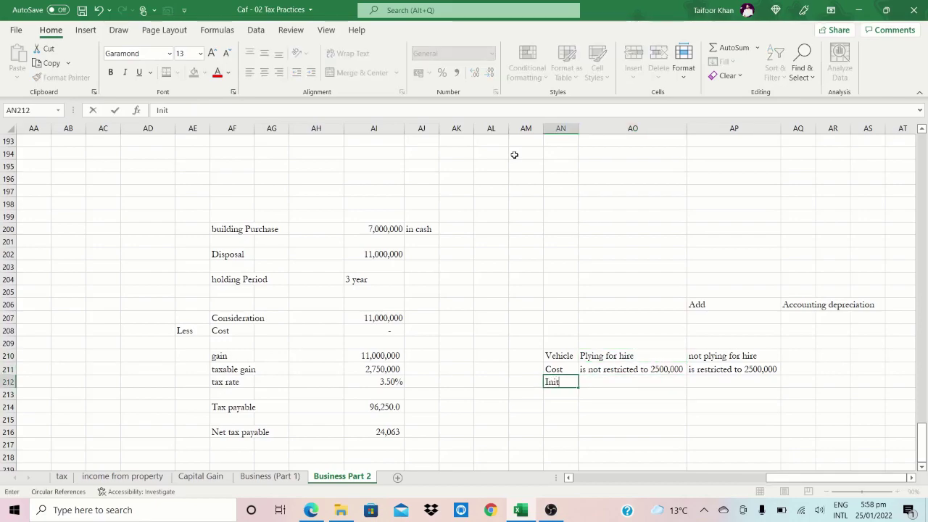
{"action": "type", "text": "ial Allowanc"}
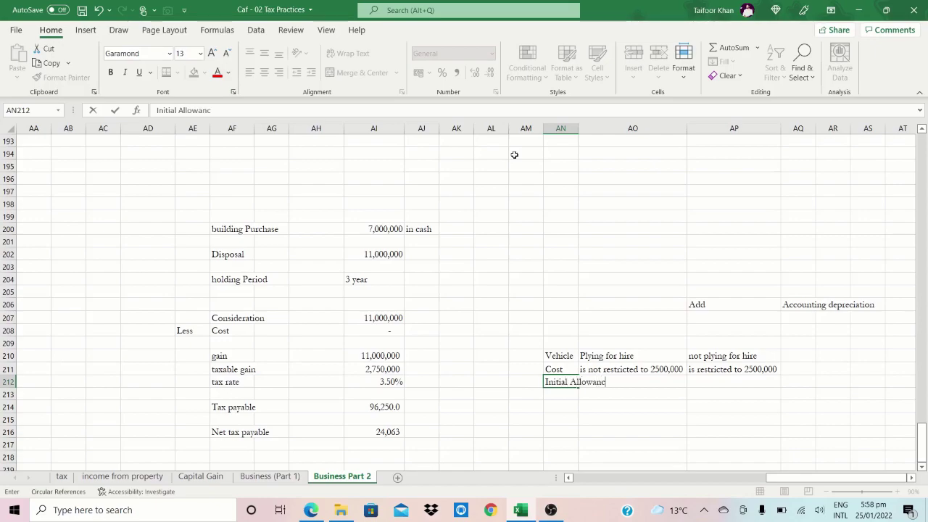
{"action": "type", "text": "e"}
{"action": "key", "text": "ctrl+Return"}
- Autofit column AN to the "Initial Allowance" label
{"action": "key", "text": "alt"}
{"action": "key", "text": "h"}
{"action": "key", "text": "o"}
{"action": "key", "text": "i"}
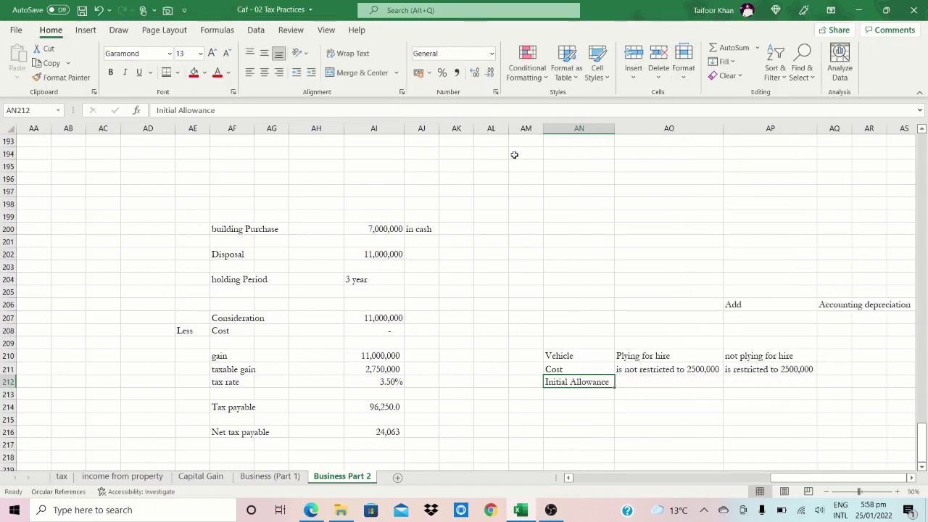
- Fill the Initial Allowance row with "yes" in AO212 for plying for hire and "not allowed" in AP212 for not plying for hire
{"action": "key", "text": "Right"}
{"action": "type", "text": "yes"}
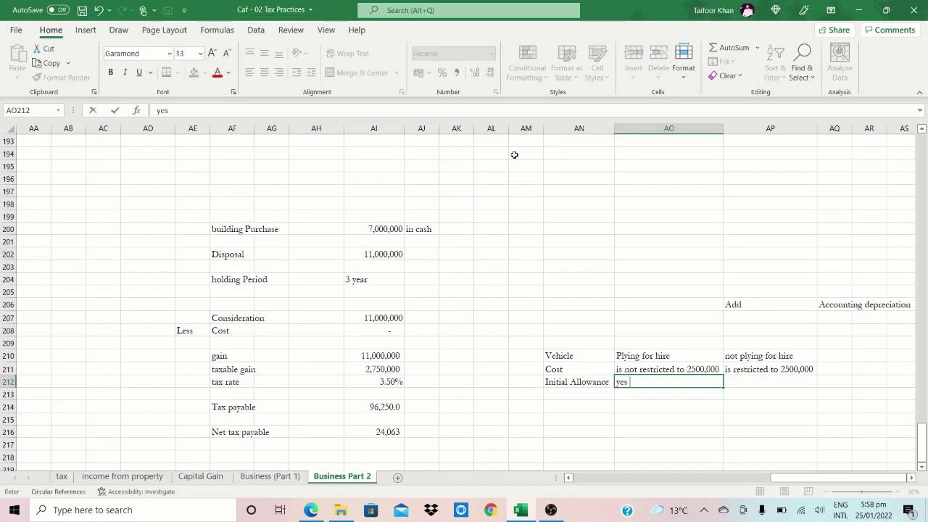
{"action": "key", "text": "ctrl+Return"}
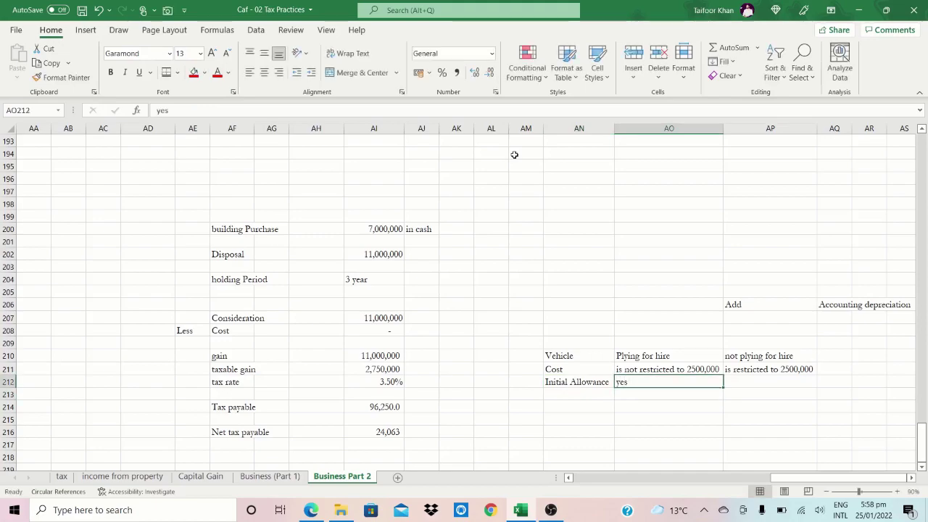
{"action": "key", "text": "Right"}
{"action": "type", "text": "n"}
{"action": "key", "text": "BackSpace"}
{"action": "key", "text": "BackSpace"}
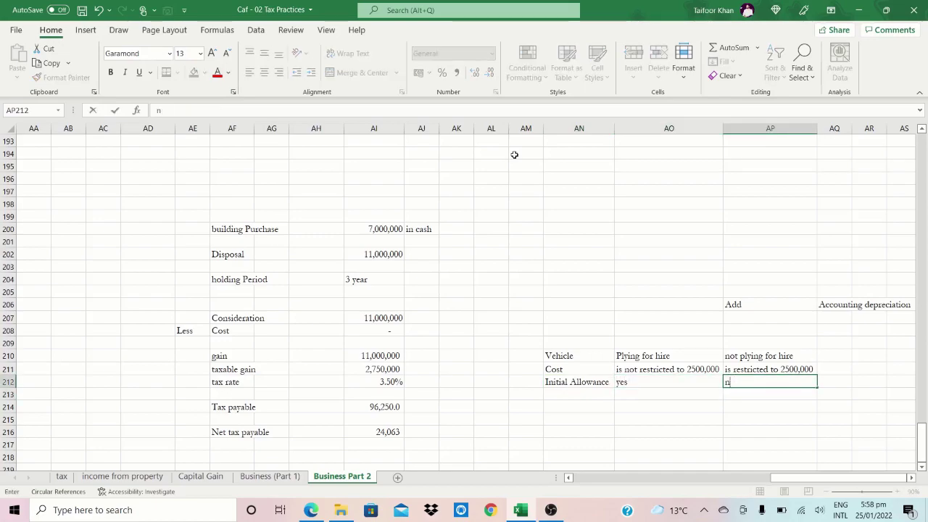
{"action": "type", "text": "not allowed"}
{"action": "key", "text": "ctrl+Return"}
{"action": "key", "text": "Return"}
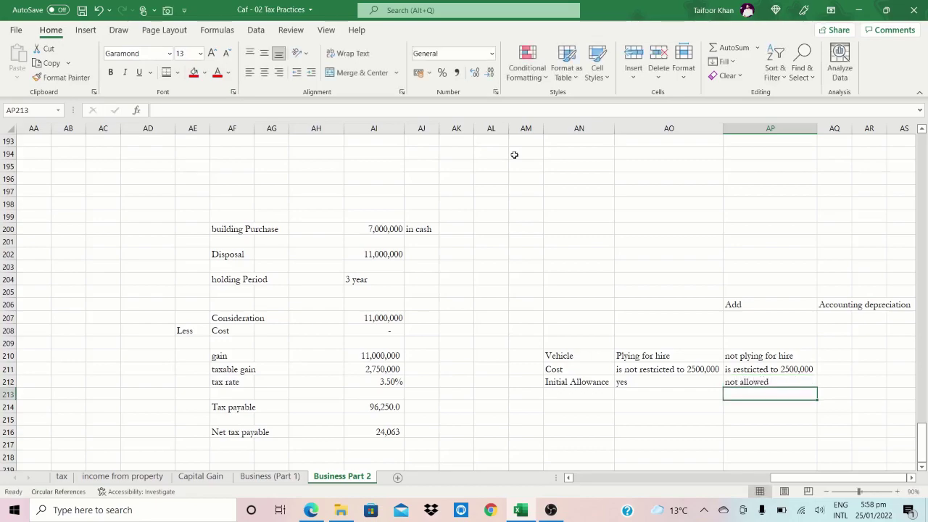
{"action": "key", "text": "Left"}
{"action": "key", "text": "Left"}
{"action": "key", "text": "Up"}
{"action": "key", "text": "Up"}
{"action": "key", "text": "Up"}
{"action": "key", "text": "Right"}
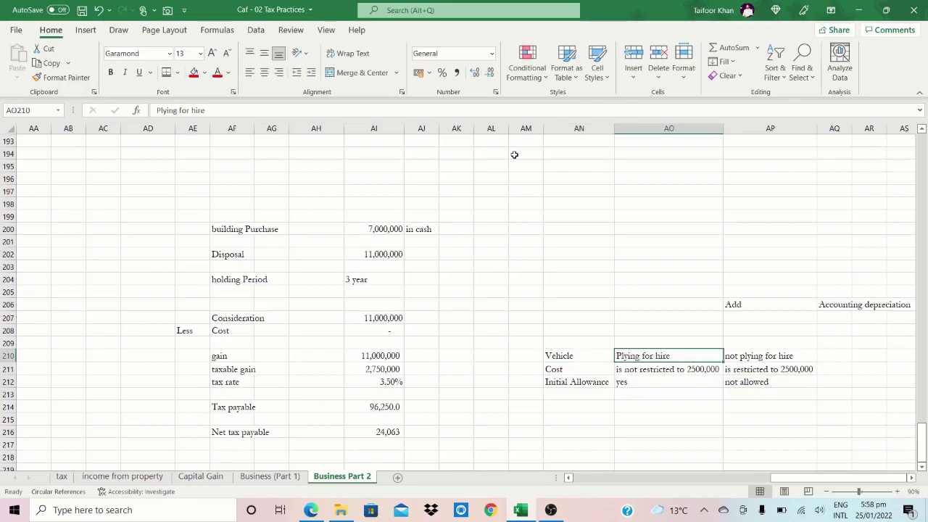
{"action": "key", "text": "alt"}
{"action": "key", "text": "Escape"}
{"action": "key", "text": "Left"}
- Switch to the CAF-2-ST PDF, check the vehicle's purchase amount in point (vii), and return to the Excel sheet
{"action": "key", "text": "alt+Tab"}
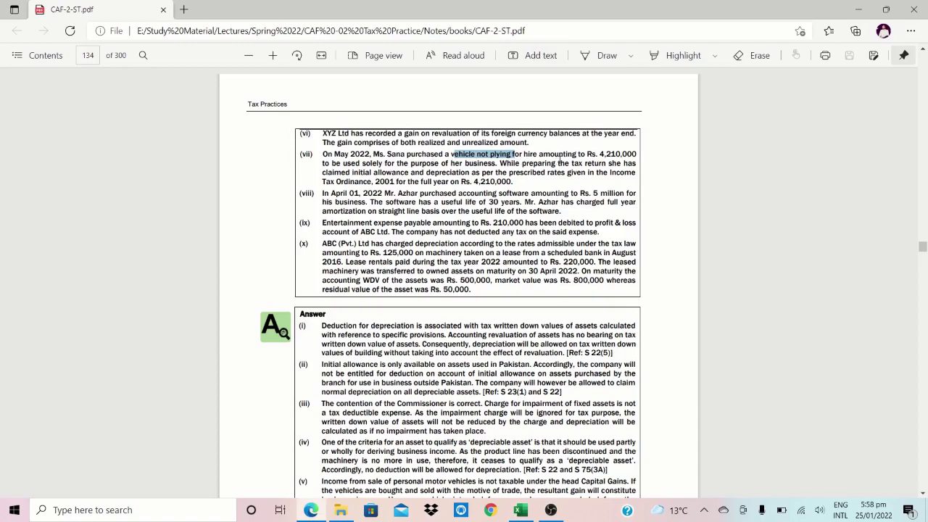
{"action": "left_click_drag", "start_coordinate": [600, 154], "coordinate": [635, 155]}
{"action": "key", "text": "alt+Tab"}
{"action": "key", "text": "Right"}
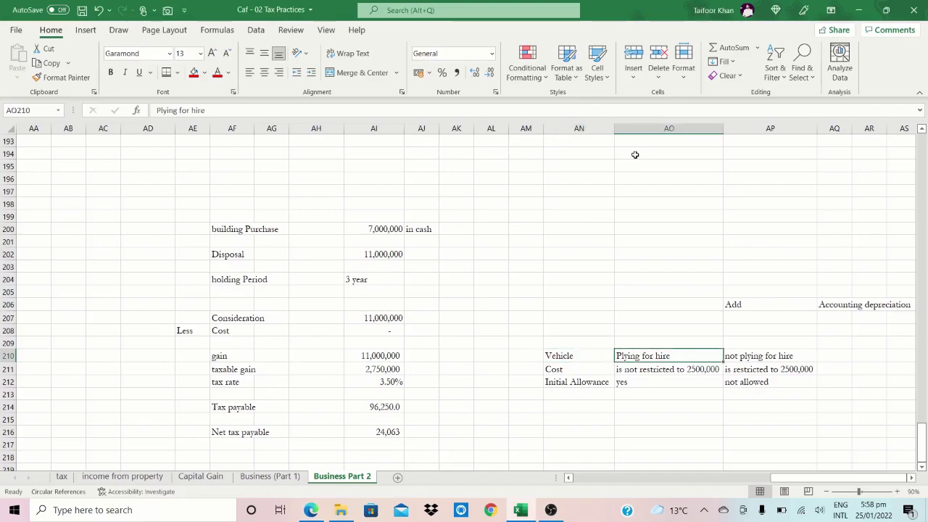
- Shade cell AO211, the cost note for vehicles plying for hire, light grey
{"action": "key", "text": "Down"}
{"action": "key", "text": "Down"}
{"action": "key", "text": "Up"}
{"action": "key", "text": "alt+h"}
{"action": "key", "text": "h"}
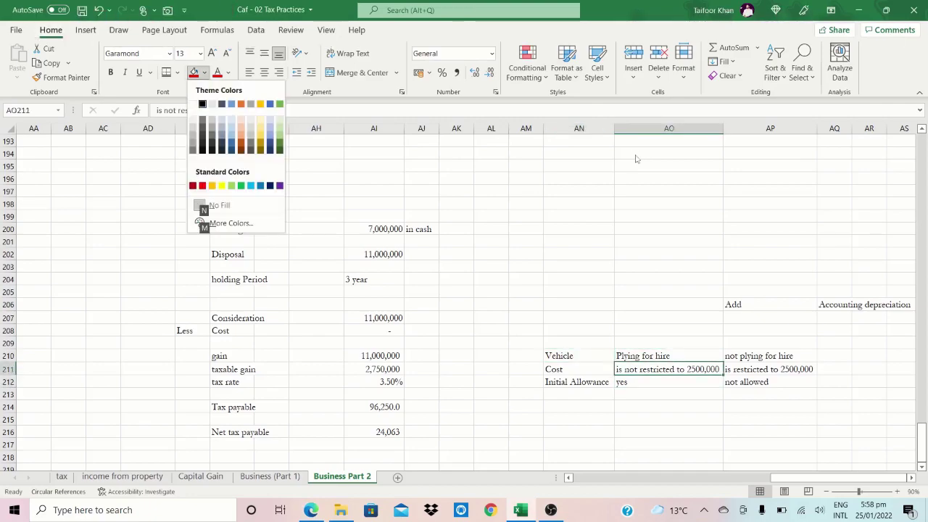
{"action": "key", "text": "n"}
- Switch to the CAF-2-ST PDF and study point (viii) on accounting software amortization together with its answer
{"action": "key", "text": "alt+Tab"}
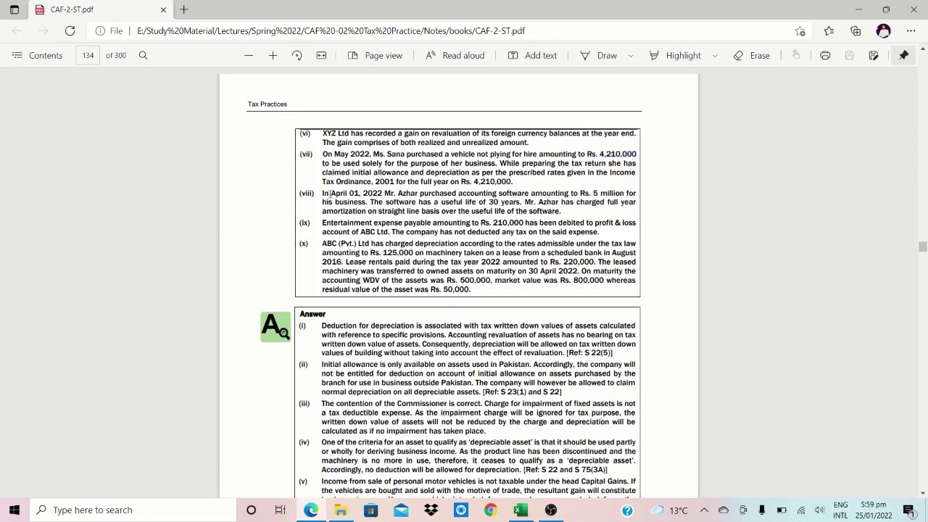
{"action": "left_click_drag", "start_coordinate": [325, 193], "coordinate": [391, 193]}
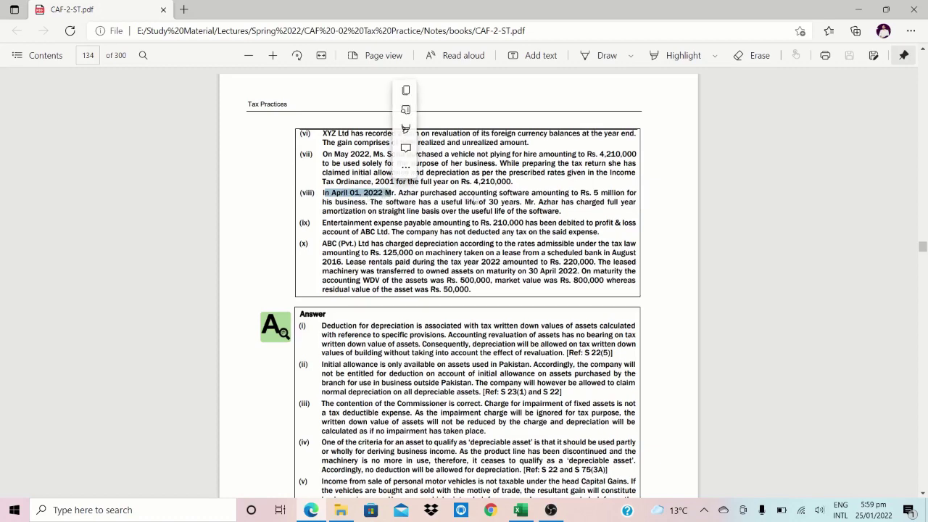
{"action": "left_click", "coordinate": [476, 198]}
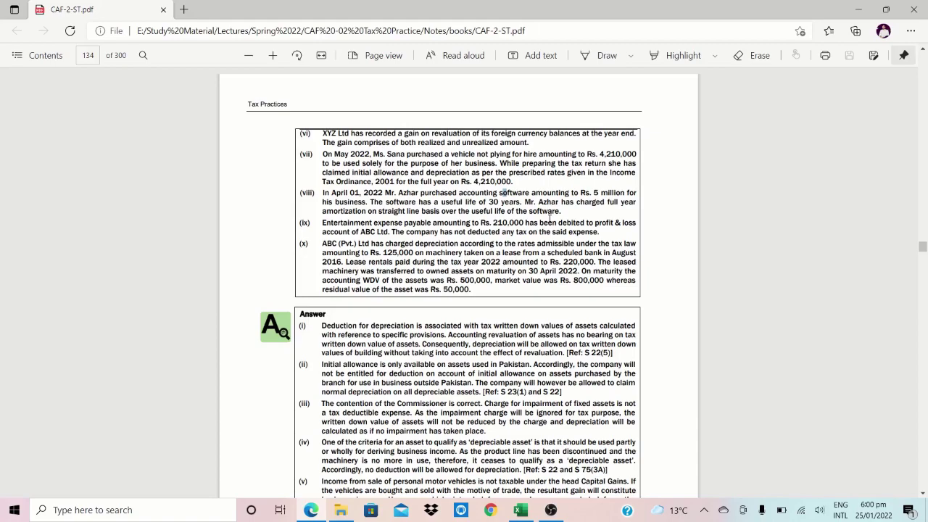
{"action": "scroll", "coordinate": [549, 218], "scroll_direction": "down", "scroll_amount": 5}
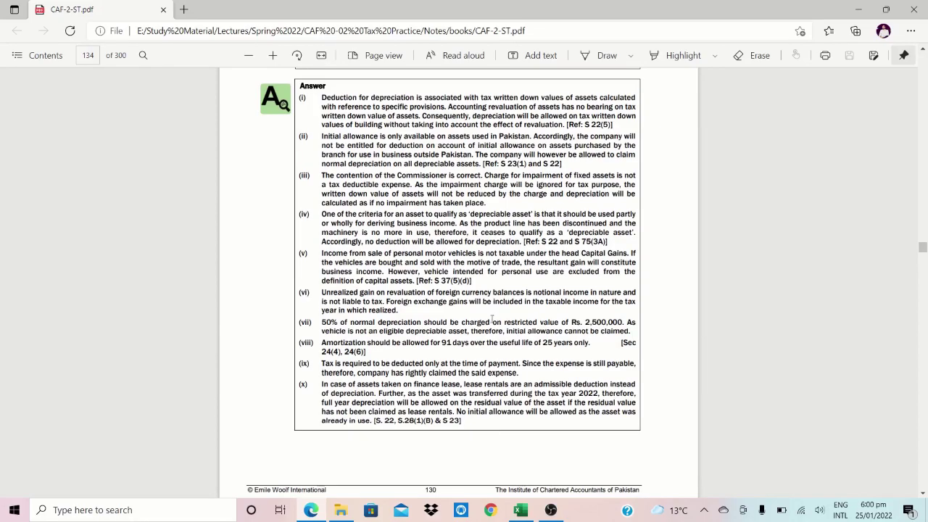
{"action": "scroll", "coordinate": [468, 294], "scroll_direction": "up", "scroll_amount": 8}
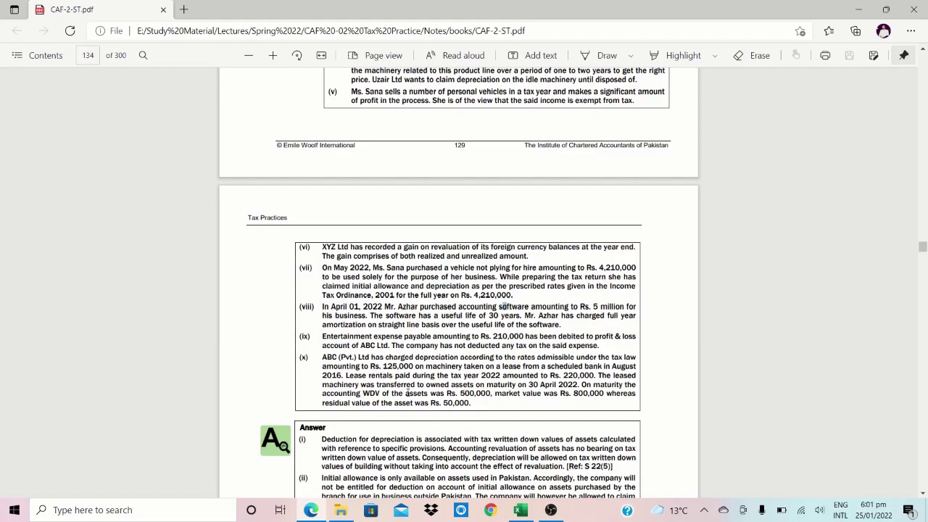
- Examine point (x) on the leased machinery, highlighting the depreciation charged, the lease rentals paid and the asset's residual value
{"action": "scroll", "coordinate": [408, 393], "scroll_direction": "down", "scroll_amount": 1}
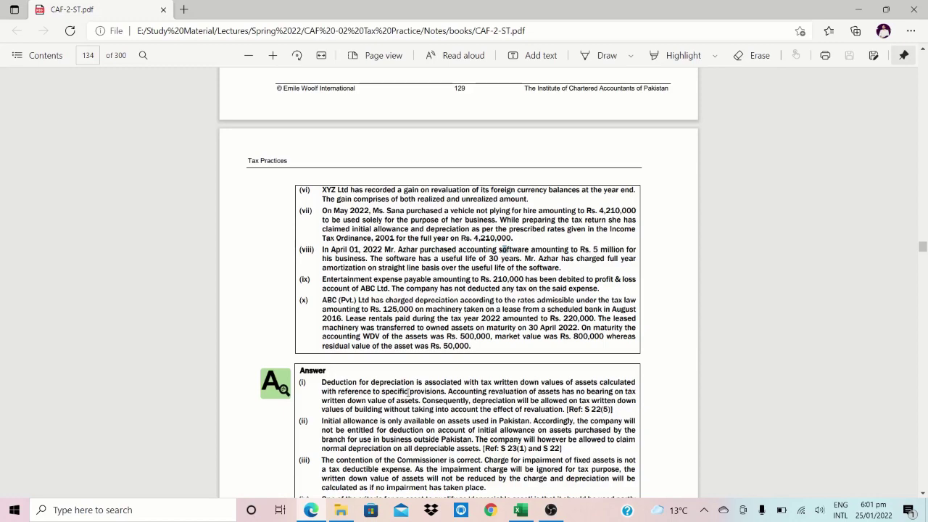
{"action": "scroll", "coordinate": [408, 392], "scroll_direction": "down", "scroll_amount": 1}
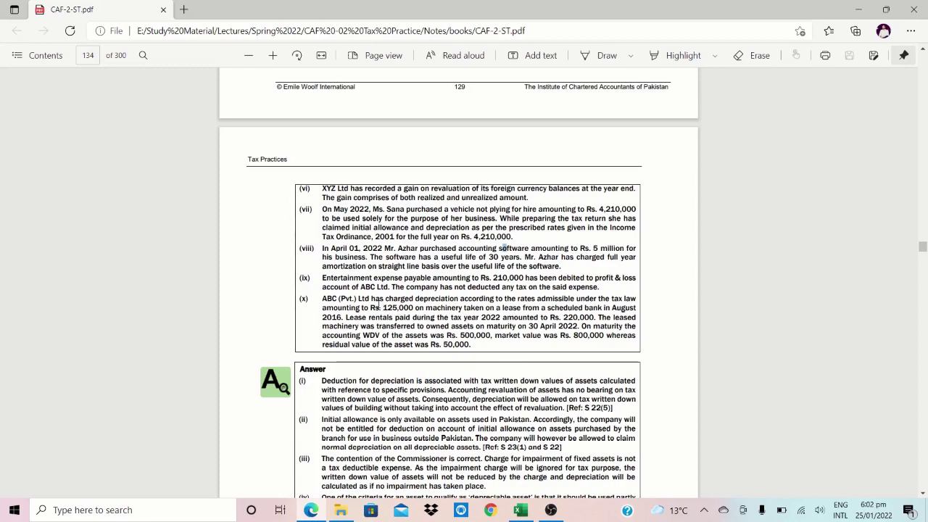
{"action": "left_click_drag", "start_coordinate": [371, 307], "coordinate": [415, 310]}
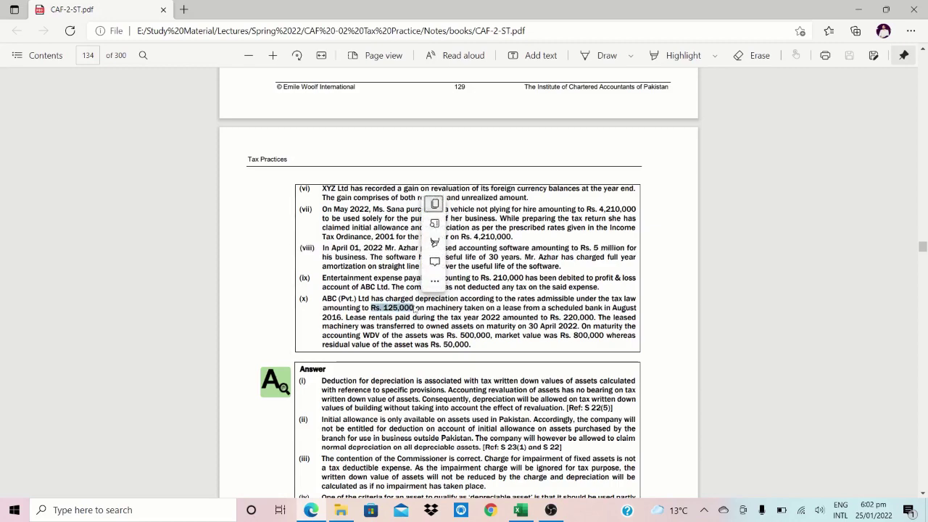
{"action": "left_click", "coordinate": [384, 319]}
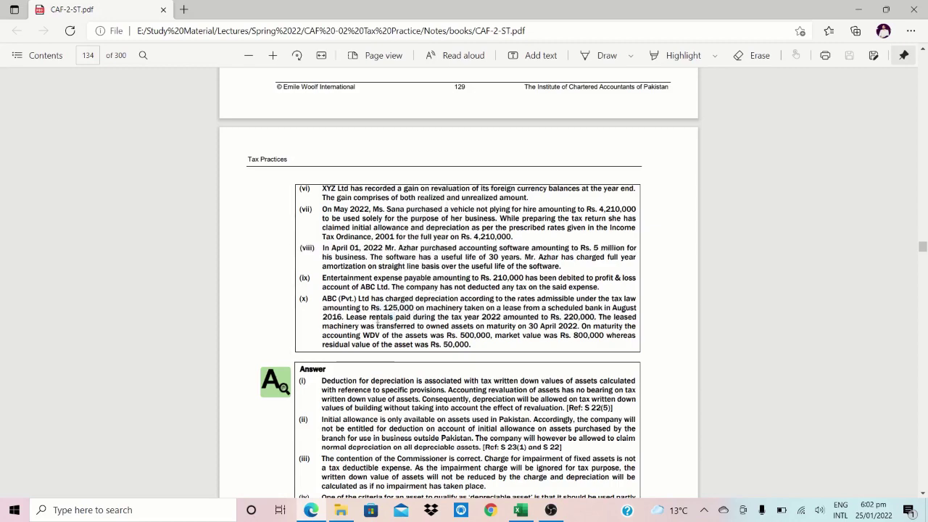
{"action": "left_click_drag", "start_coordinate": [595, 317], "coordinate": [560, 319]}
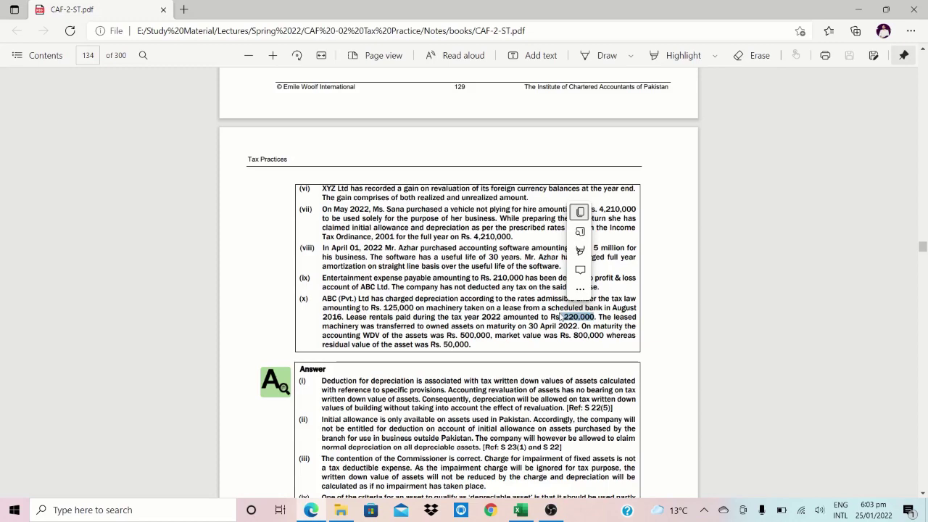
{"action": "left_click", "coordinate": [548, 322]}
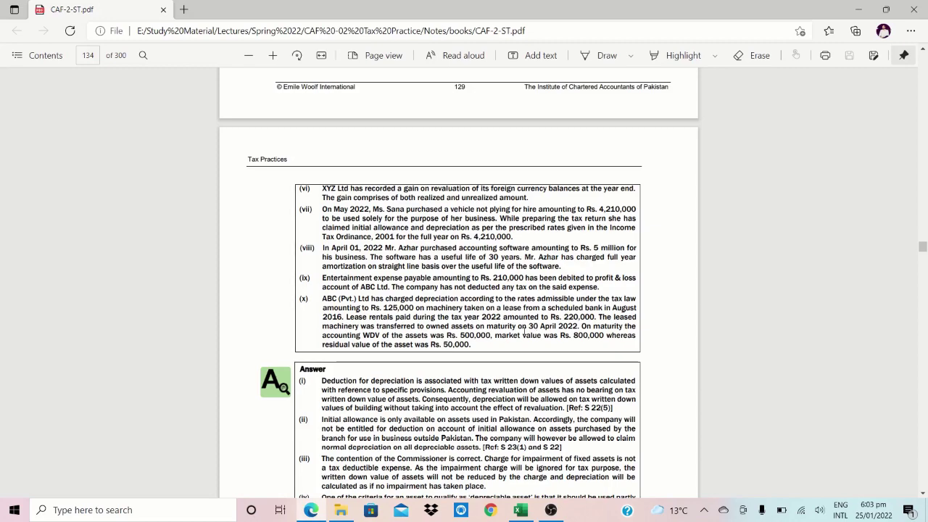
{"action": "left_click_drag", "start_coordinate": [431, 345], "coordinate": [471, 348]}
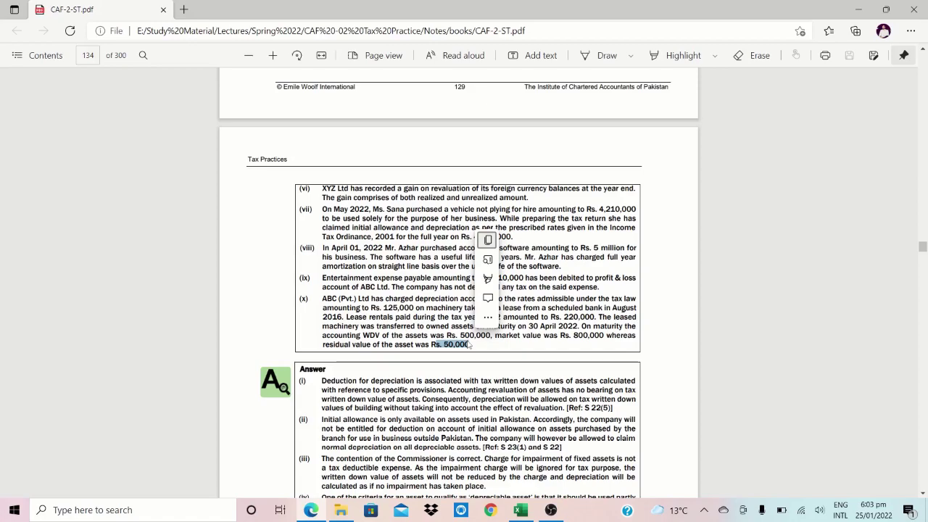
- Switch back to the Excel workbook and enter the label "Depreciation" in AV208 of the Business Part 2 sheet
{"action": "key", "text": "alt+Tab"}
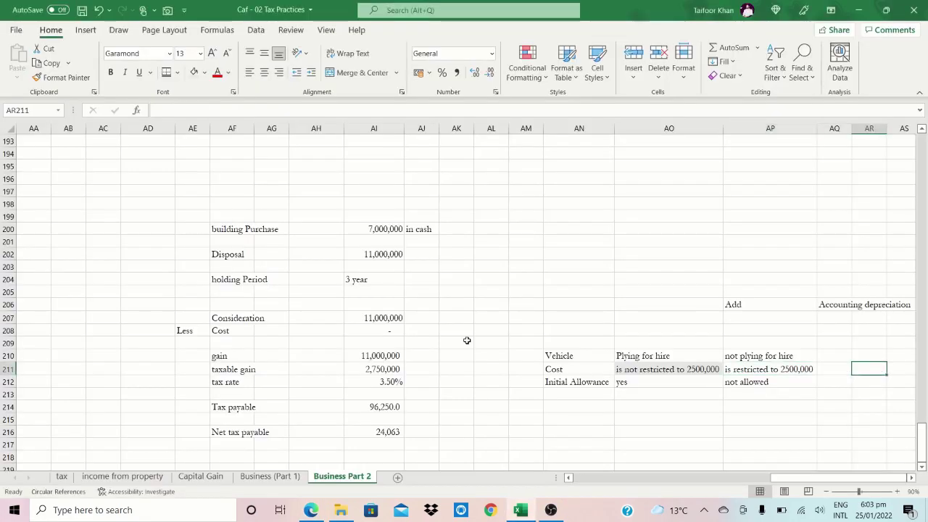
{"action": "key", "text": "Left"}
{"action": "key", "text": "Left"}
{"action": "key", "text": "Left"}
{"action": "key", "text": "Left"}
{"action": "key", "text": "Left"}
{"action": "key", "text": "Left"}
{"action": "key", "text": "Left"}
{"action": "key", "text": "Left"}
{"action": "key", "text": "Left"}
{"action": "key", "text": "Left"}
{"action": "key", "text": "Left"}
{"action": "key", "text": "Up"}
{"action": "key", "text": "Up"}
{"action": "key", "text": "Left"}
{"action": "key", "text": "Up"}
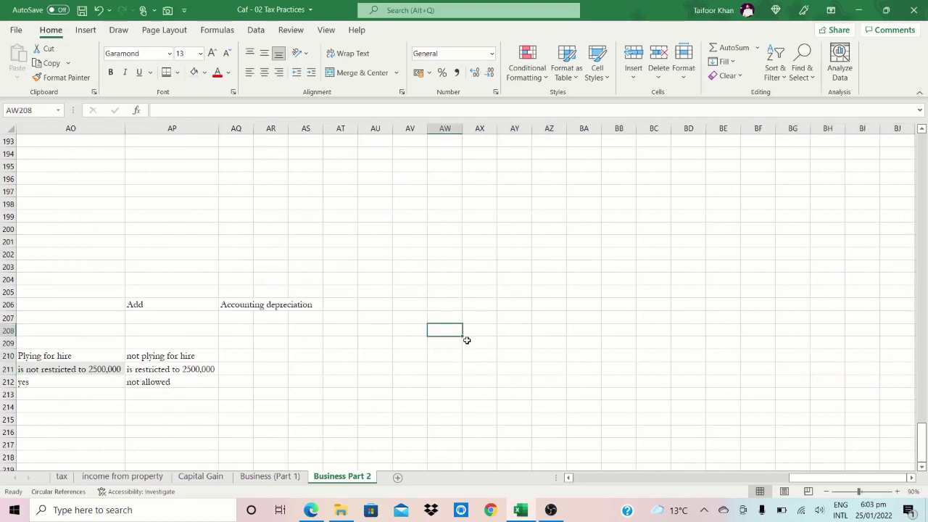
{"action": "key", "text": "Left"}
{"action": "type", "text": "De"}
{"action": "type", "text": "iat"}
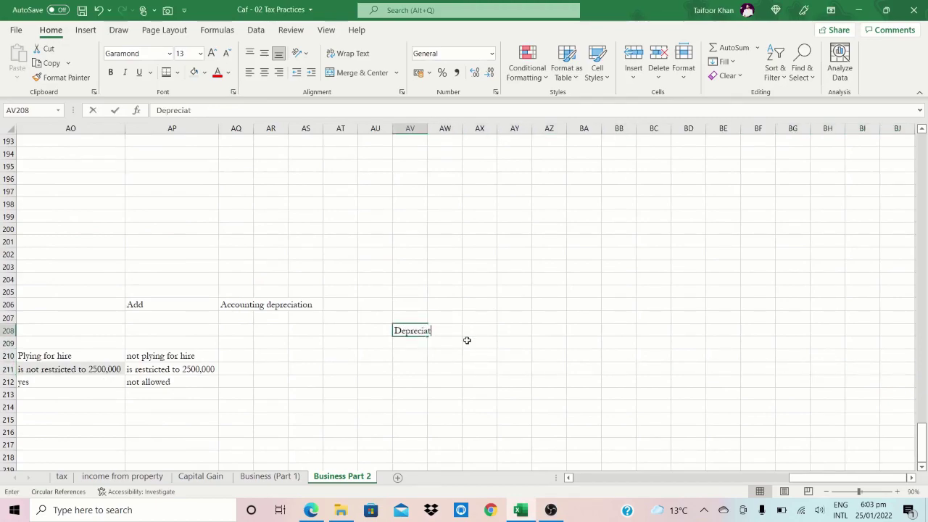
{"action": "type", "text": "ion"}
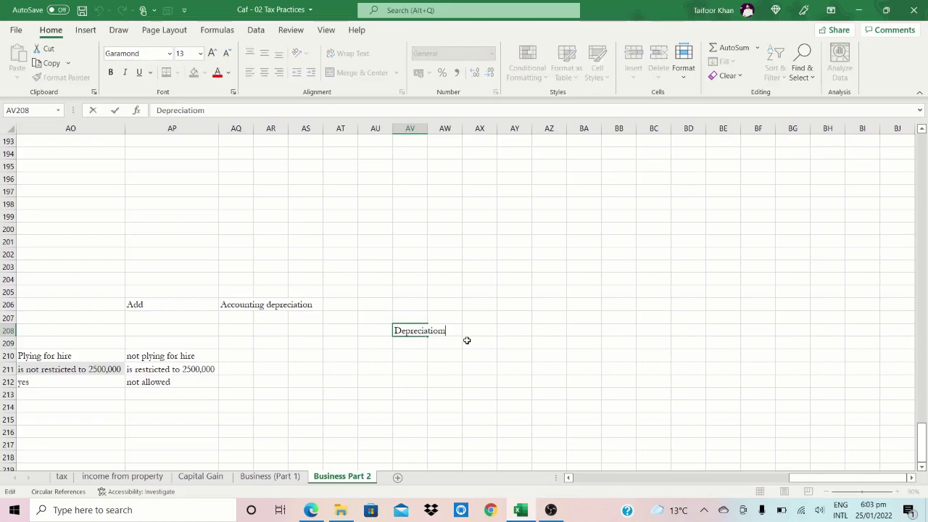
{"action": "key", "text": "BackSpace"}
{"action": "key", "text": "ctrl+Return"}
- Enter "Add" in AU208 beside the "Depreciation" label and go to AW208
{"action": "key", "text": "Left"}
{"action": "key", "text": "Up"}
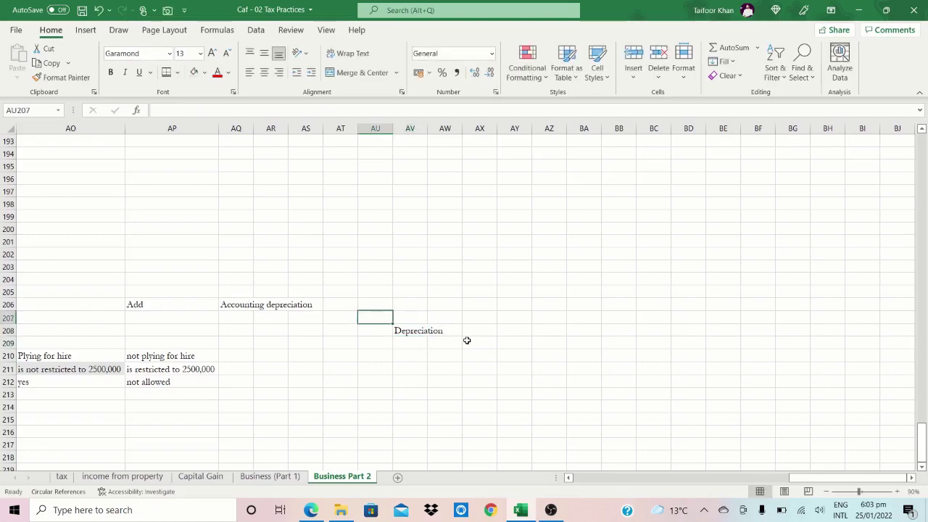
{"action": "key", "text": "Down"}
{"action": "type", "text": "Add"}
{"action": "key", "text": "Right"}
{"action": "key", "text": "Right"}
{"action": "key", "text": "Right"}
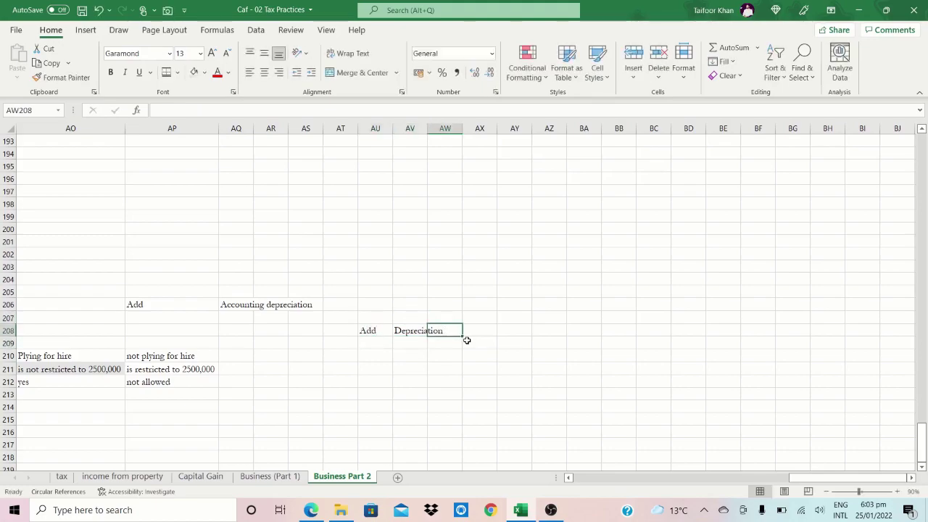
- Enter 125,000 in AX208 as the amount for the added depreciation
{"action": "type", "text": "15"}
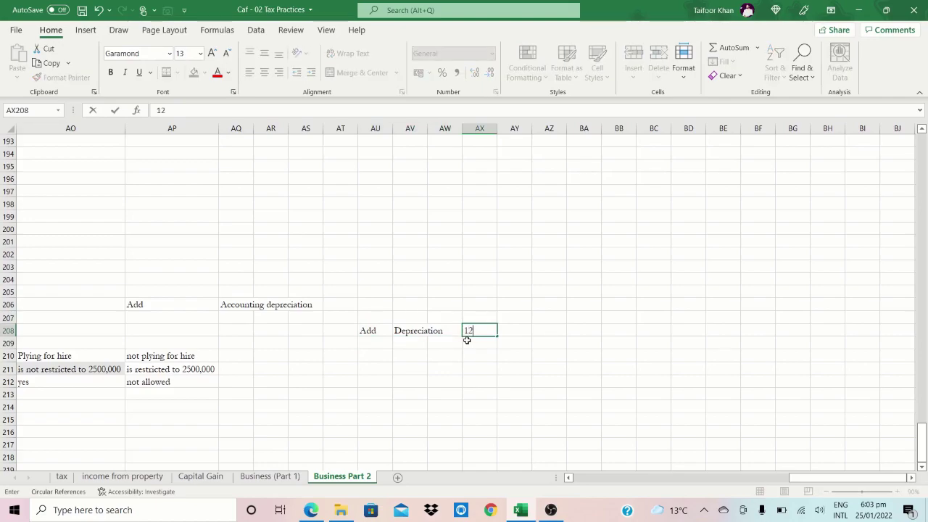
{"action": "type", "text": "5,000"}
{"action": "key", "text": "Return"}
- Glance at point (x) in the PDF and fill row 209 with "Less", "lease rental" and -250,000 in AU, AV and AX
{"action": "key", "text": "alt+Tab"}
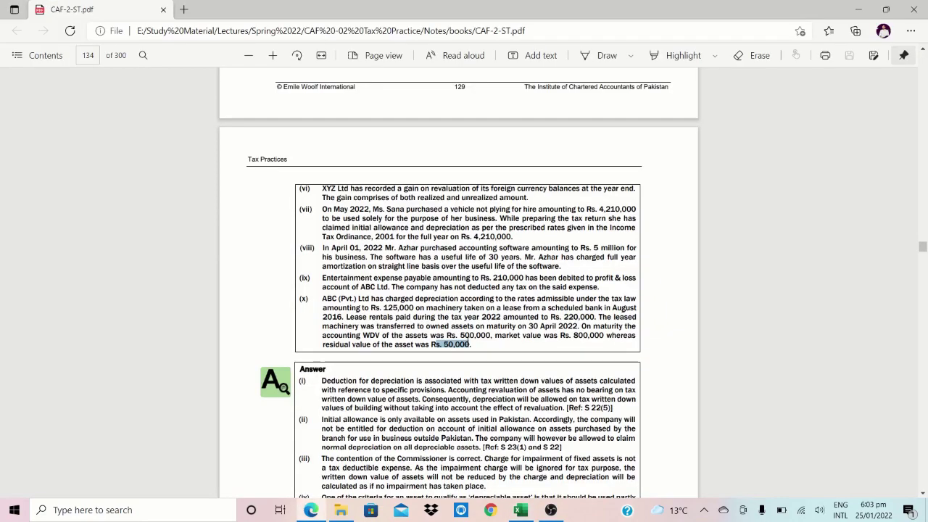
{"action": "key", "text": "alt+Tab"}
{"action": "key", "text": "Left"}
{"action": "key", "text": "Left"}
{"action": "key", "text": "Left"}
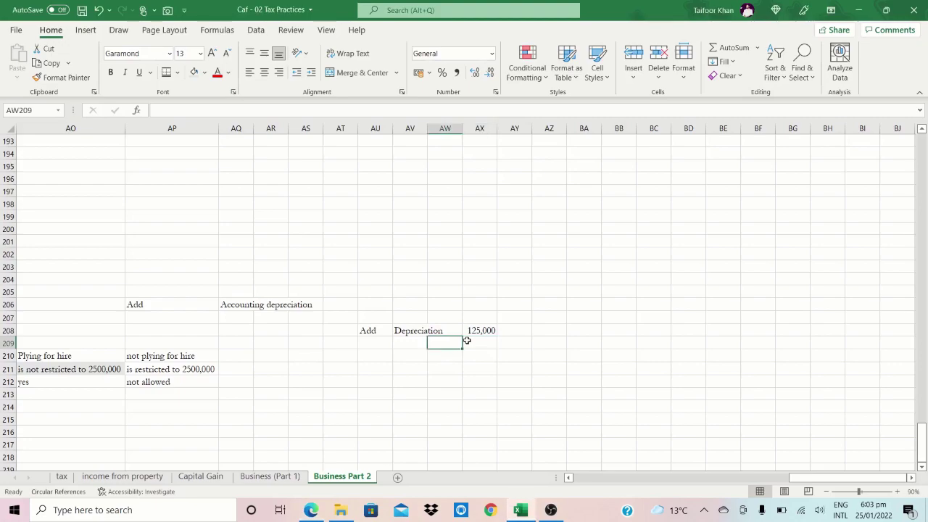
{"action": "type", "text": "Less"}
{"action": "key", "text": "Right"}
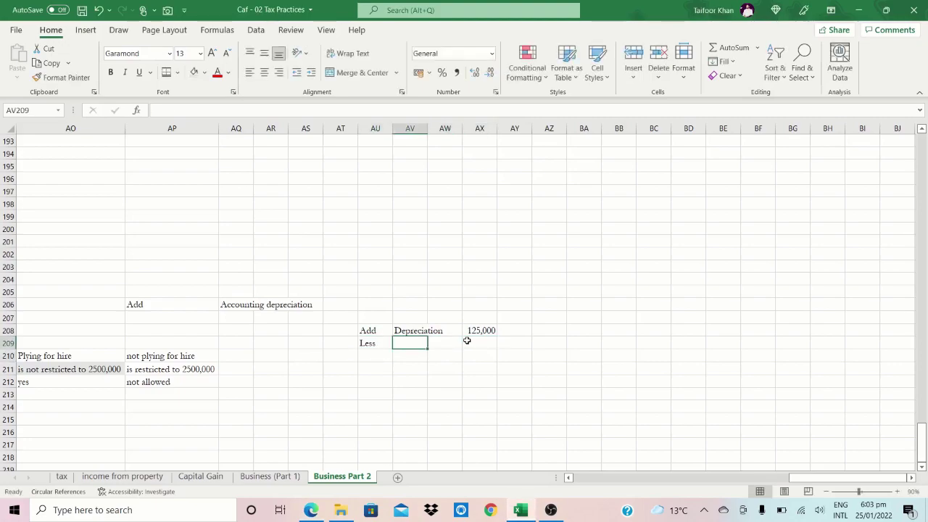
{"action": "type", "text": "lease rental"}
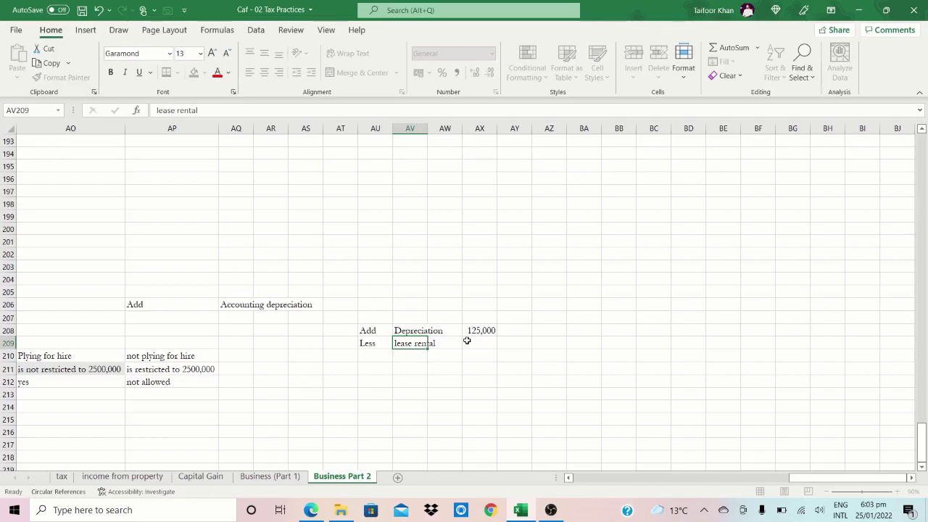
{"action": "key", "text": "Return"}
{"action": "left_click", "coordinate": [467, 340]}
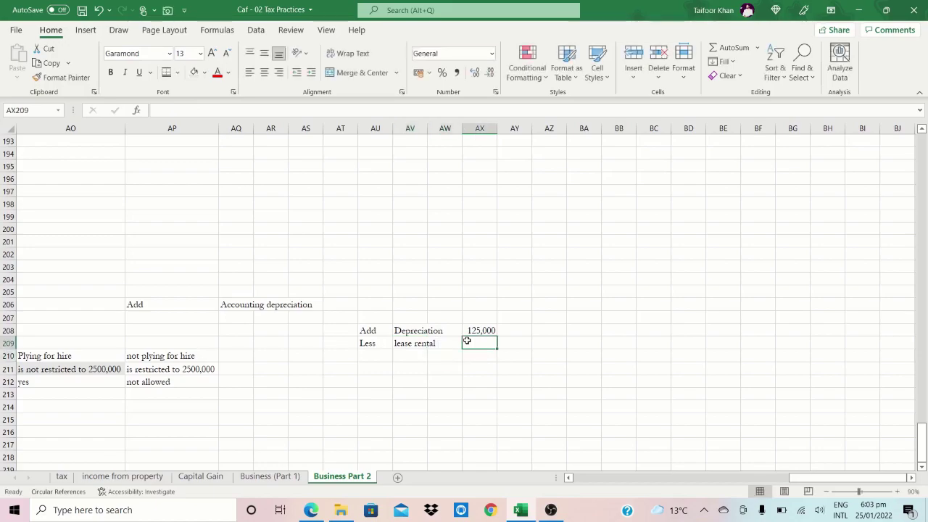
{"action": "type", "text": "-25,000"}
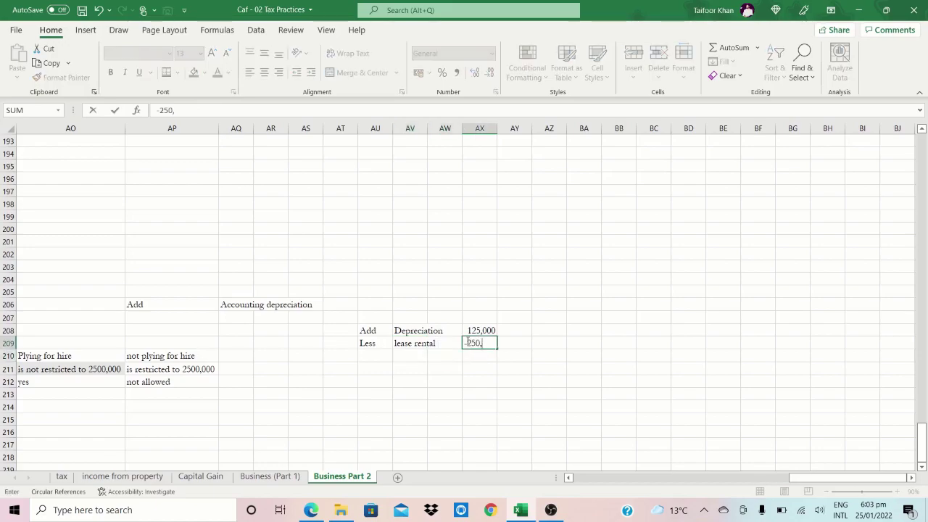
- Highlight the asset's residual value in point (x) of the CAF-2-ST PDF and return to the Excel workbook
{"action": "key", "text": "alt+Tab"}
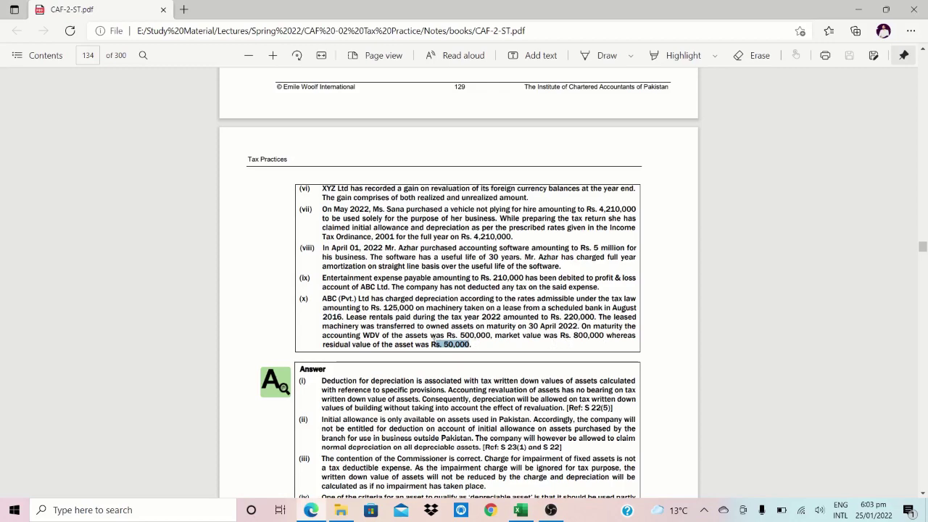
{"action": "left_click_drag", "start_coordinate": [431, 344], "coordinate": [472, 346]}
{"action": "key", "text": "alt+Tab"}
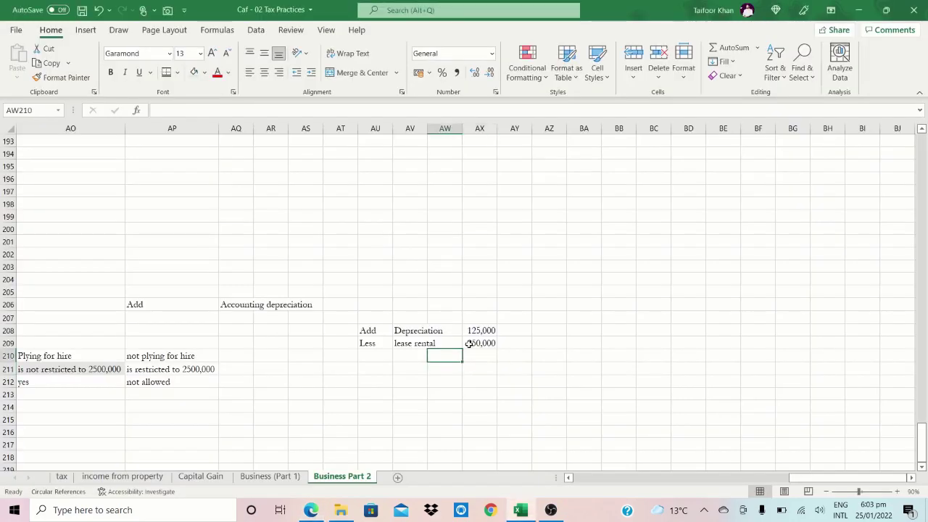
- Enter "less" in AU210 and "depreciation" in AV210, and fit column AV to the label's width
{"action": "type", "text": "less"}
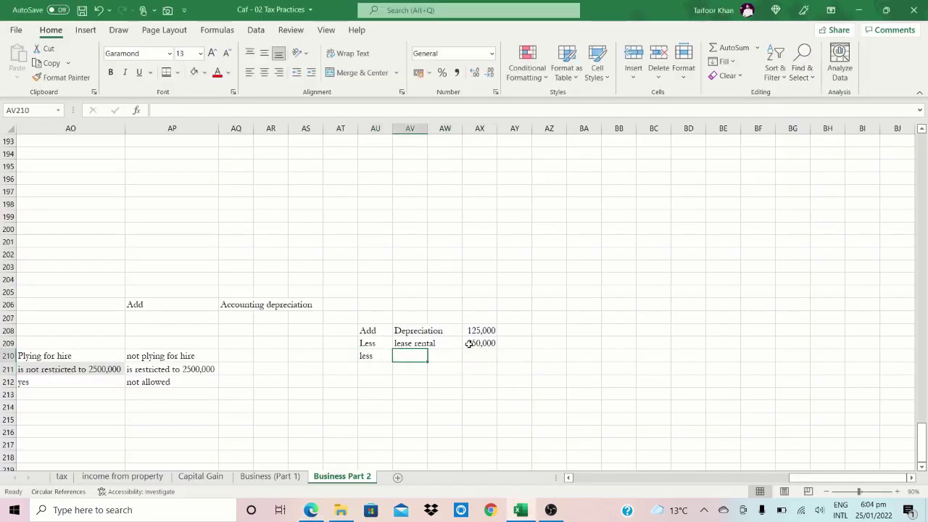
{"action": "key", "text": "Tab"}
{"action": "type", "text": "depreciation"}
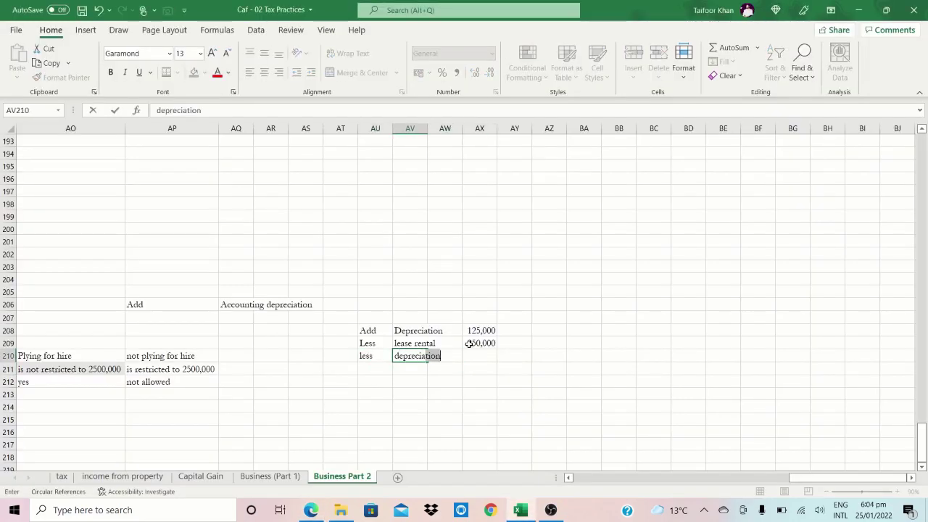
{"action": "key", "text": "ctrl+Return"}
{"action": "key", "text": "alt+h"}
{"action": "key", "text": "o"}
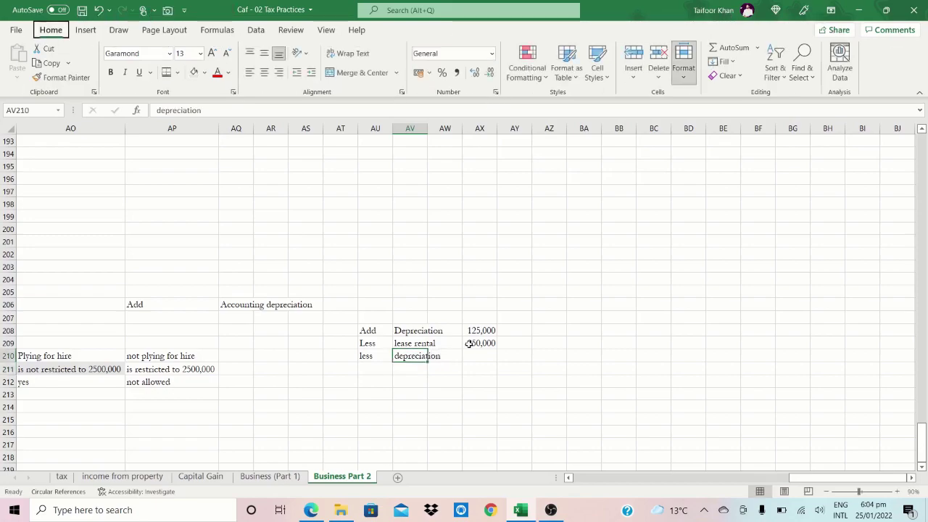
{"action": "key", "text": "i"}
- Extend the AV210 label to "depreciation on maturity" and refit the column width to it
{"action": "key", "text": "F2"}
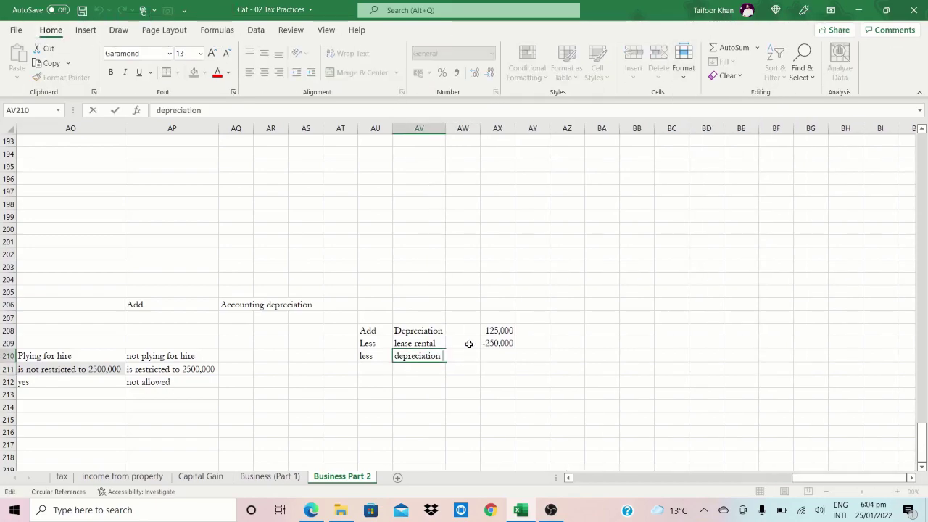
{"action": "type", "text": "on maturity"}
{"action": "key", "text": "ctrl+Return"}
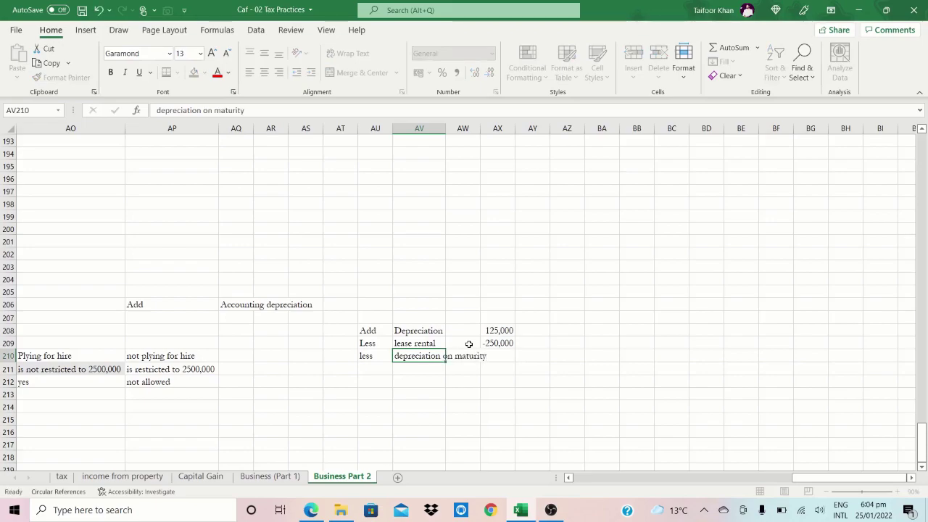
{"action": "key", "text": "alt+h"}
{"action": "key", "text": "o"}
{"action": "key", "text": "i"}
- Calculate the depreciation on maturity in AX210 as -50,000*15%, accept the formula correction and reduce the result to one decimal place
{"action": "key", "text": "Right"}
{"action": "key", "text": "Right"}
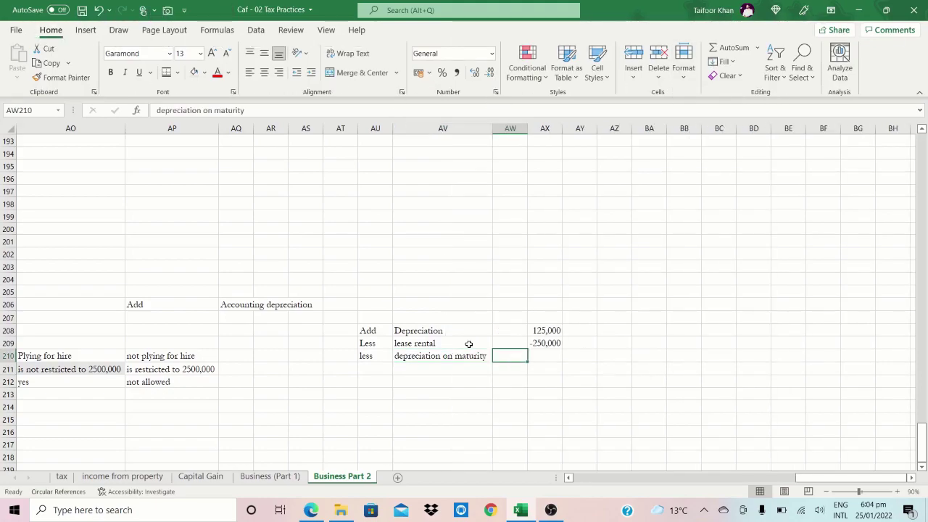
{"action": "type", "text": "-50"}
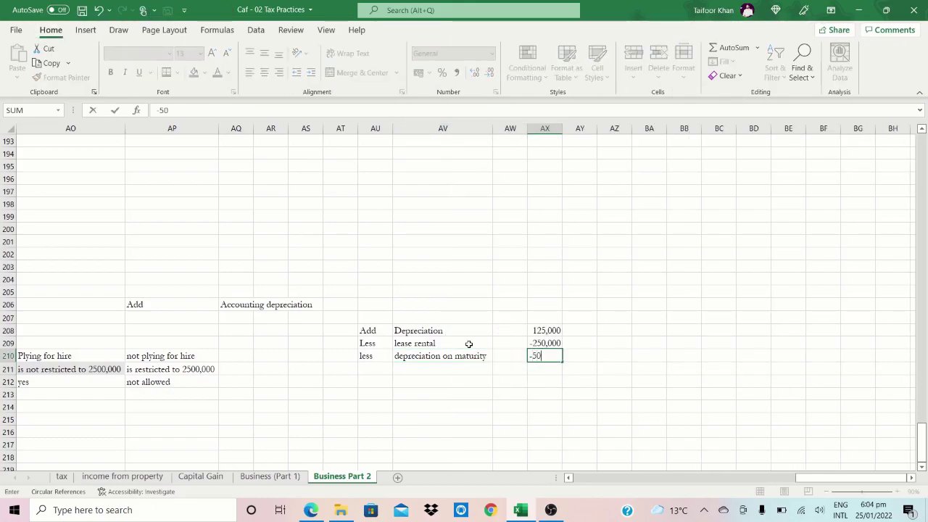
{"action": "type", "text": ",000*15"}
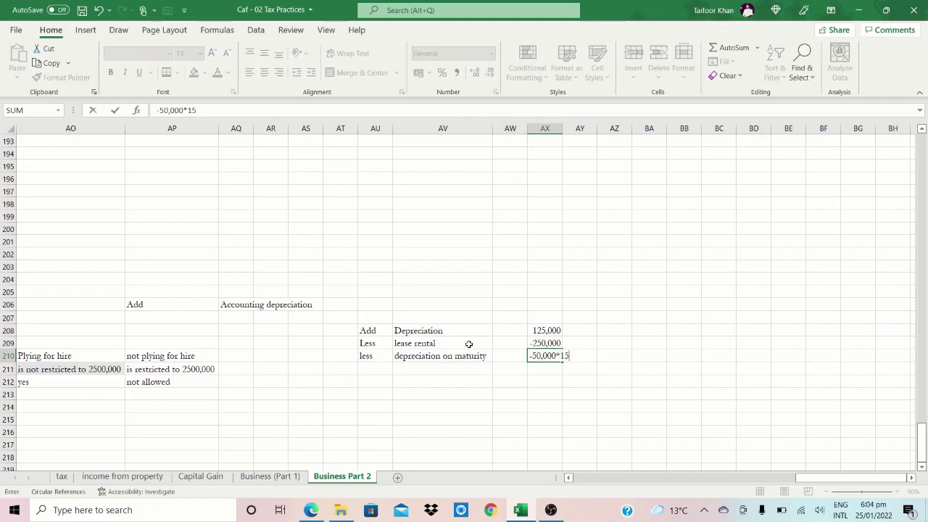
{"action": "type", "text": "%"}
{"action": "key", "text": "Return"}
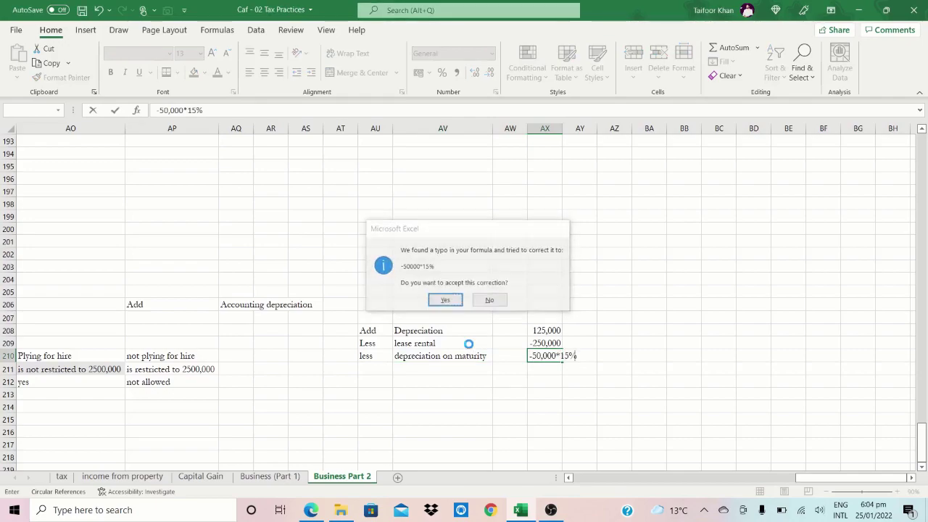
{"action": "key", "text": "Return"}
{"action": "key", "text": "alt+h"}
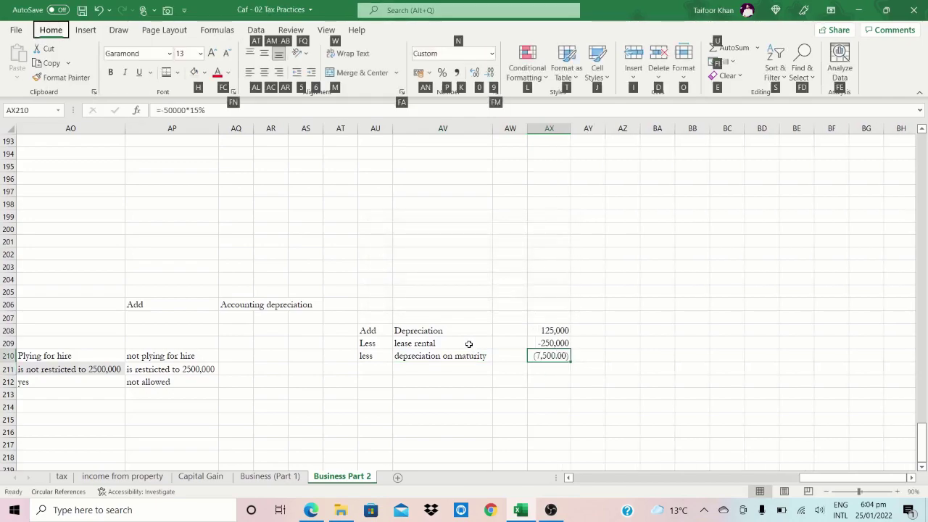
{"action": "key", "text": "9"}
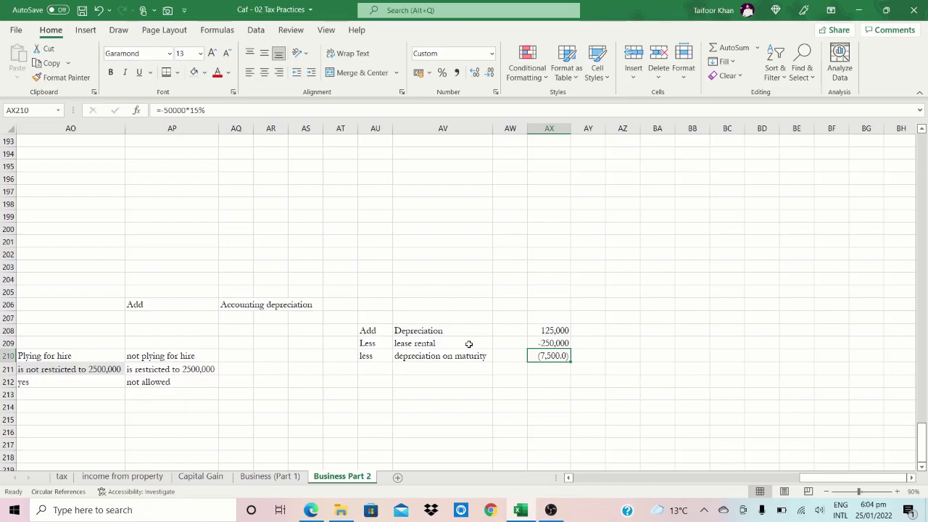
- Switch to the CAF-2-ST PDF and browse the pages around the exercise and ahead into Chapter 10 on income from other sources
{"action": "key", "text": "alt+Tab"}
{"action": "scroll", "coordinate": [470, 344], "scroll_direction": "up", "scroll_amount": 3}
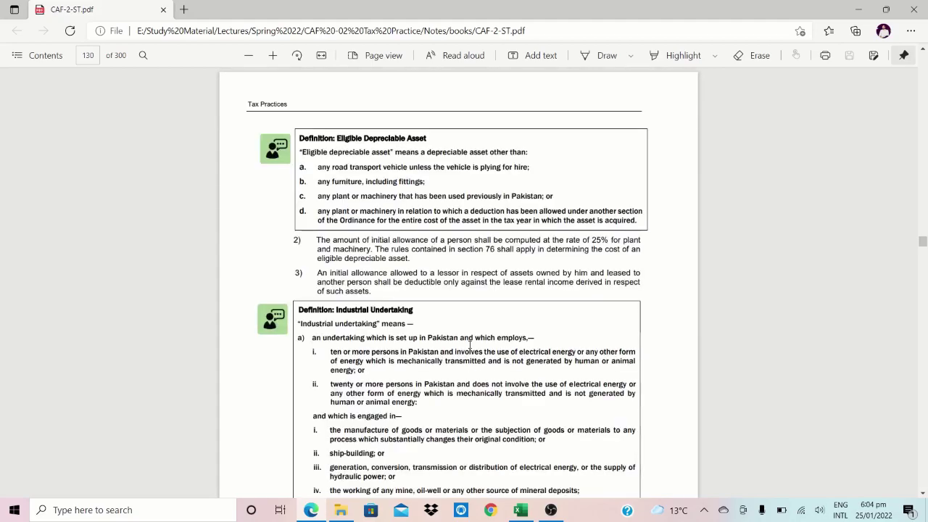
{"action": "scroll", "coordinate": [470, 344], "scroll_direction": "down", "scroll_amount": 5}
{"action": "scroll", "coordinate": [470, 345], "scroll_direction": "down", "scroll_amount": 10}
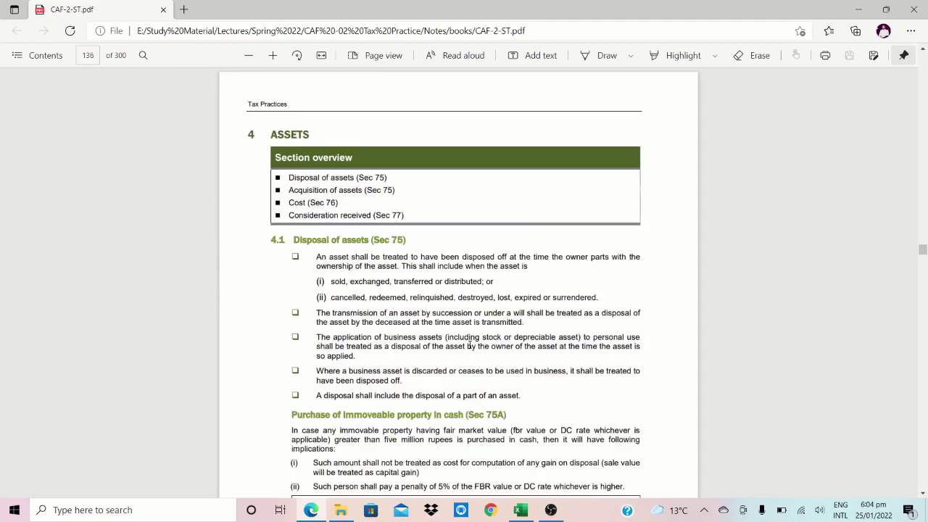
{"action": "scroll", "coordinate": [470, 344], "scroll_direction": "down", "scroll_amount": 10}
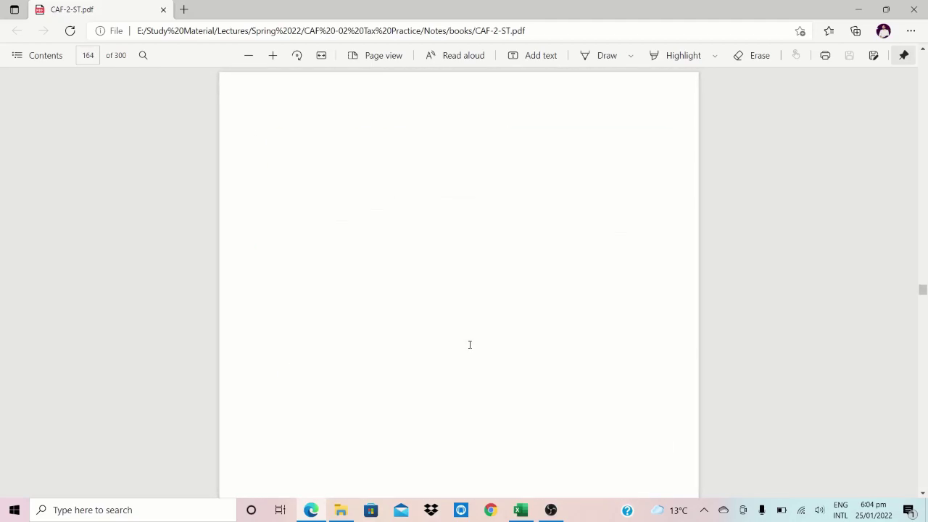
{"action": "scroll", "coordinate": [469, 345], "scroll_direction": "up", "scroll_amount": 1}
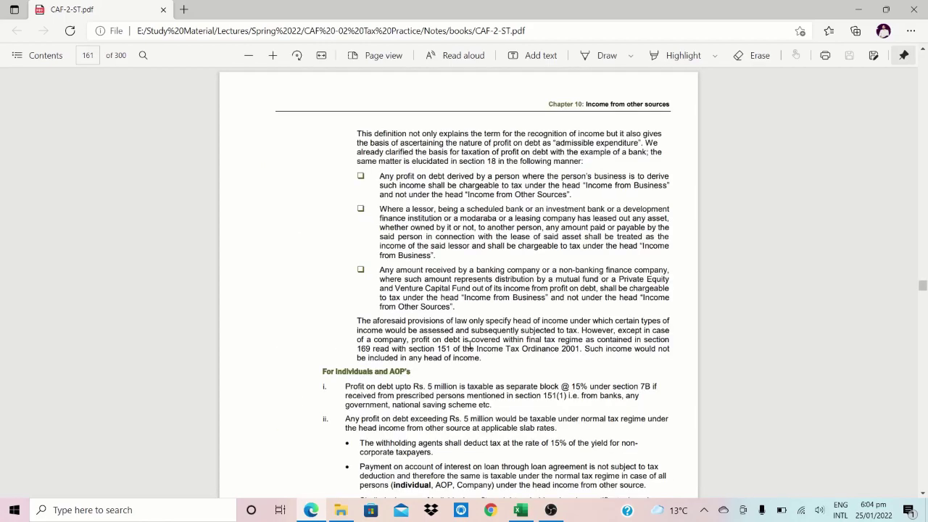